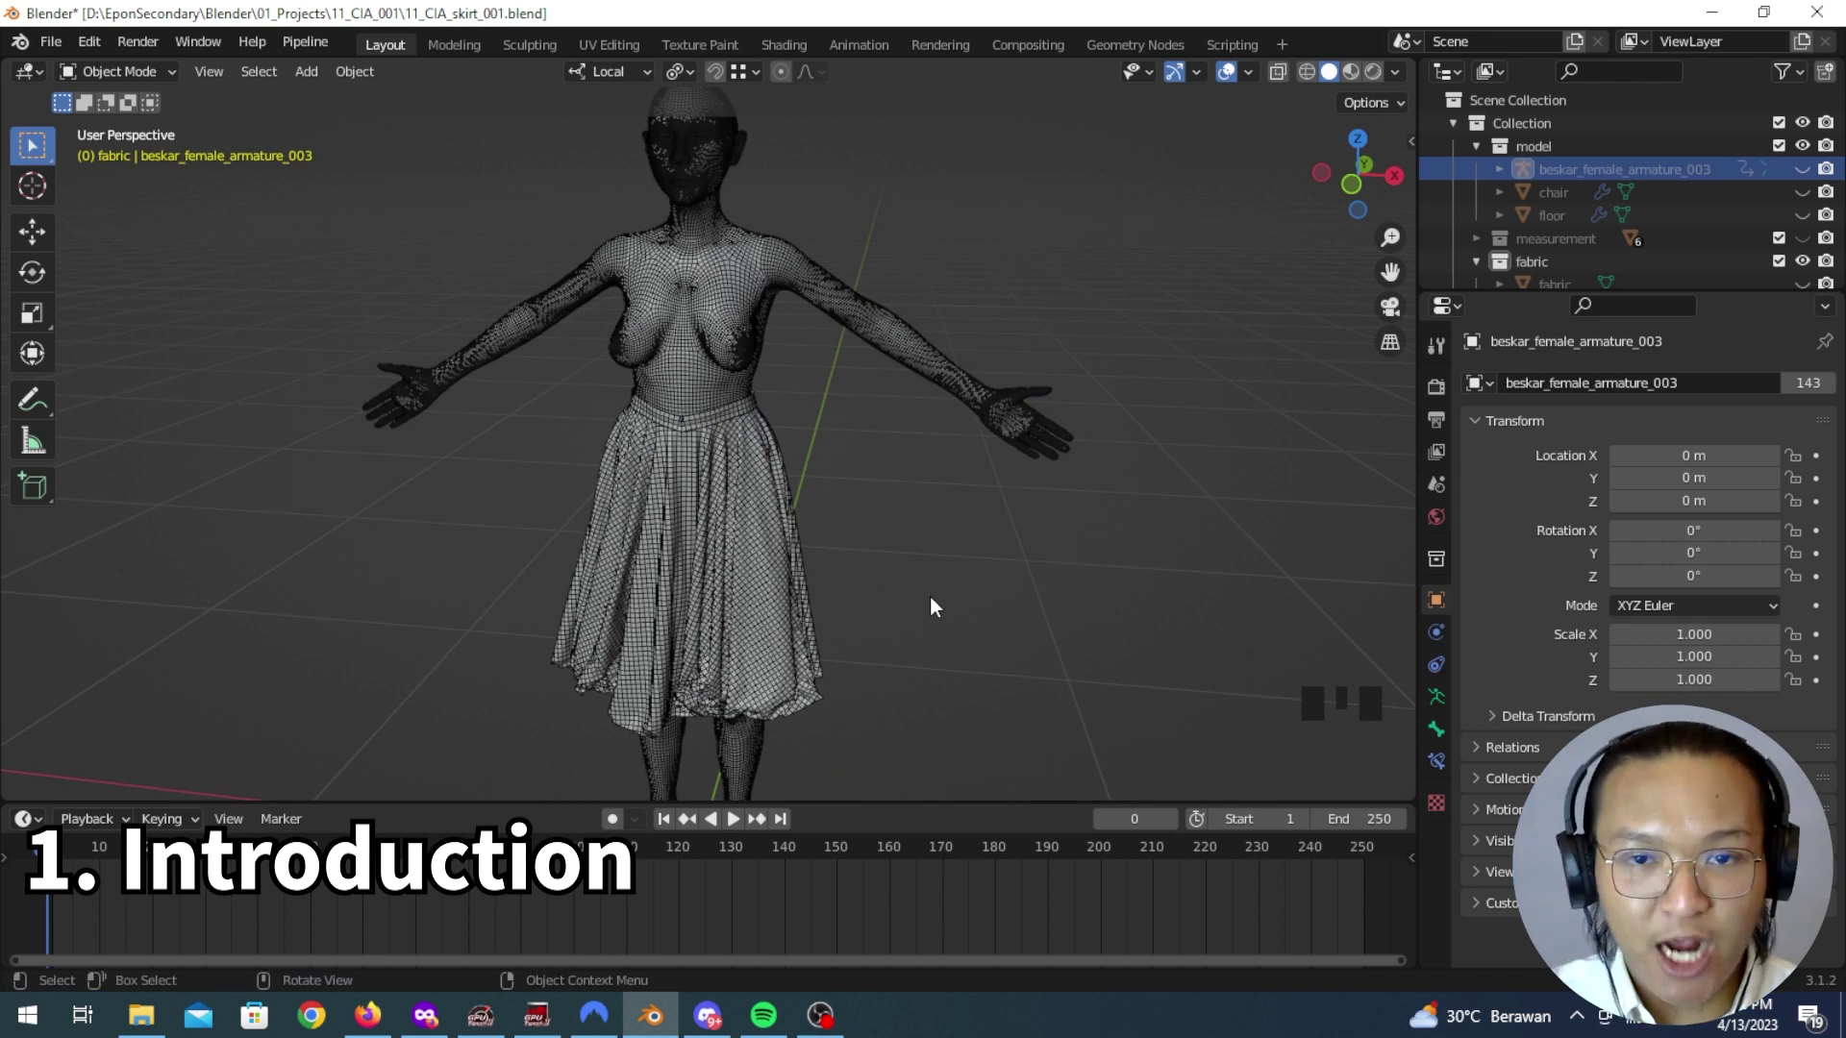
Step: Select the skirt and preview the dressed model in rendered shading with viewport overlays hidden
scroll(933, 604, up, 4)
middle_drag(958, 596, 1021, 550)
click(884, 507)
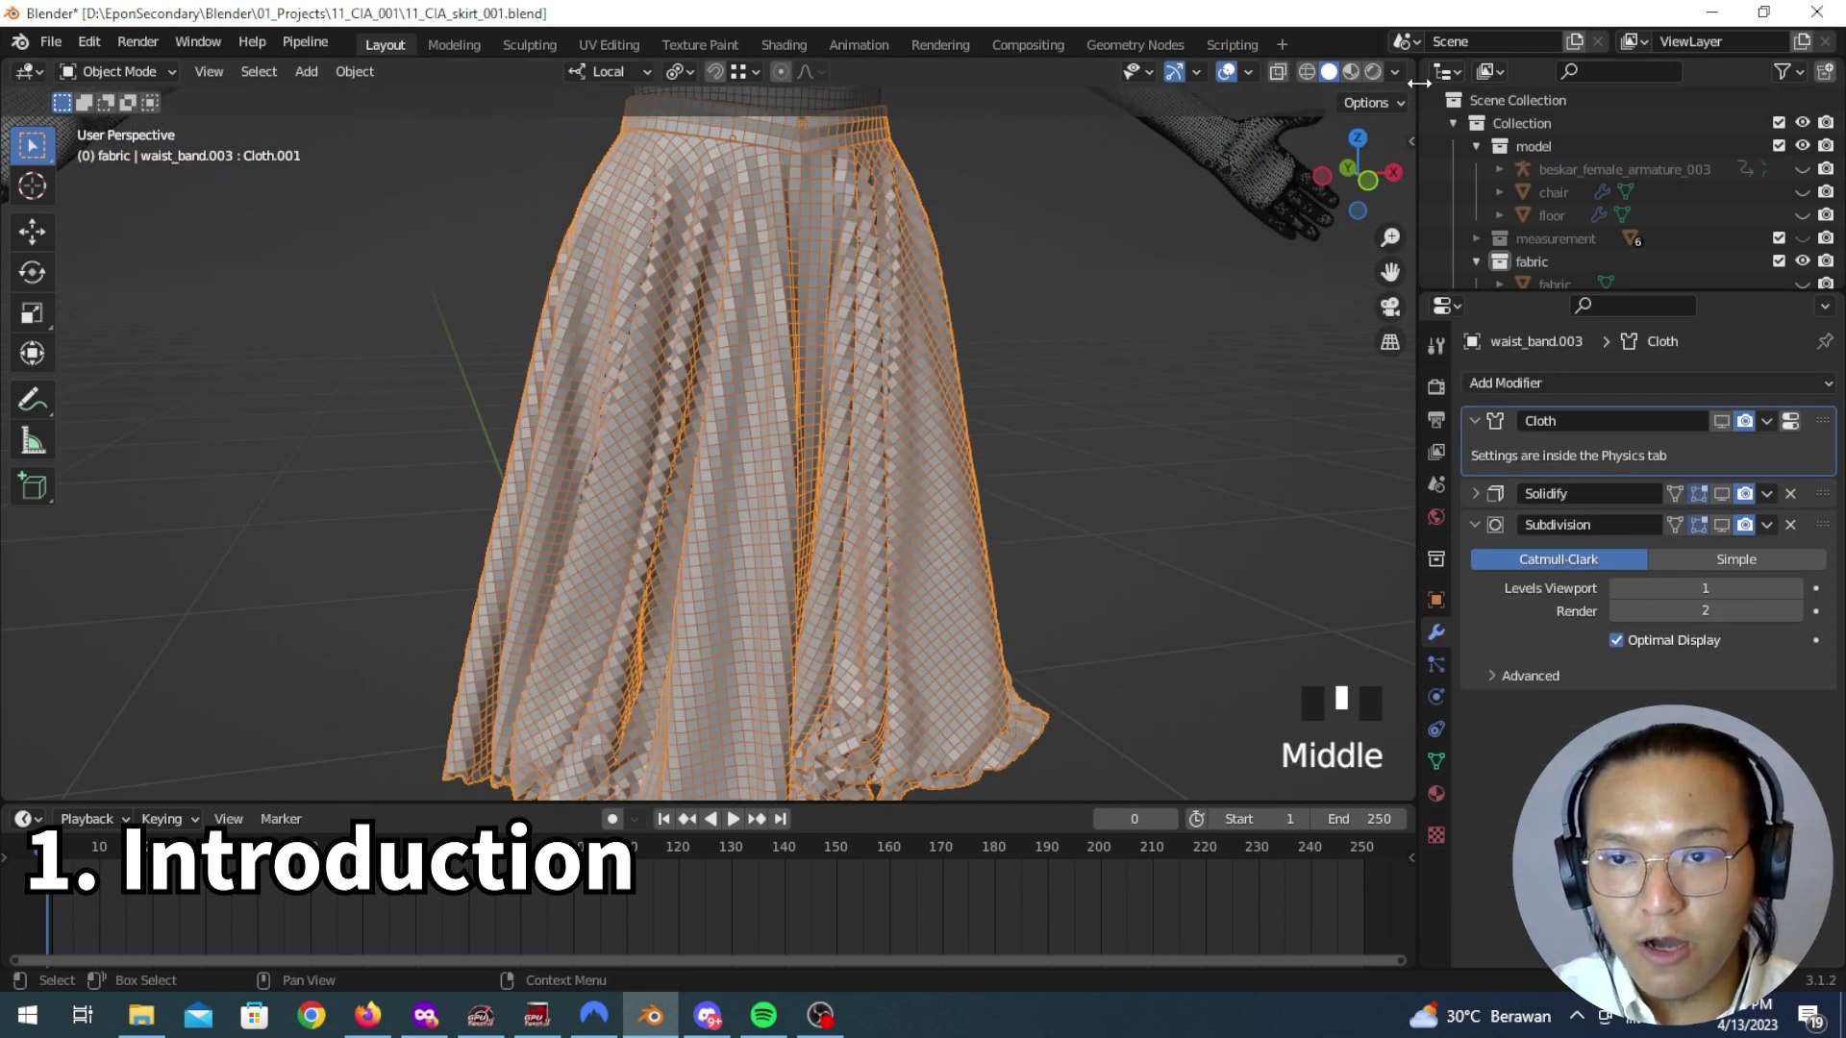
click(1374, 74)
scroll(1127, 256, down, 4)
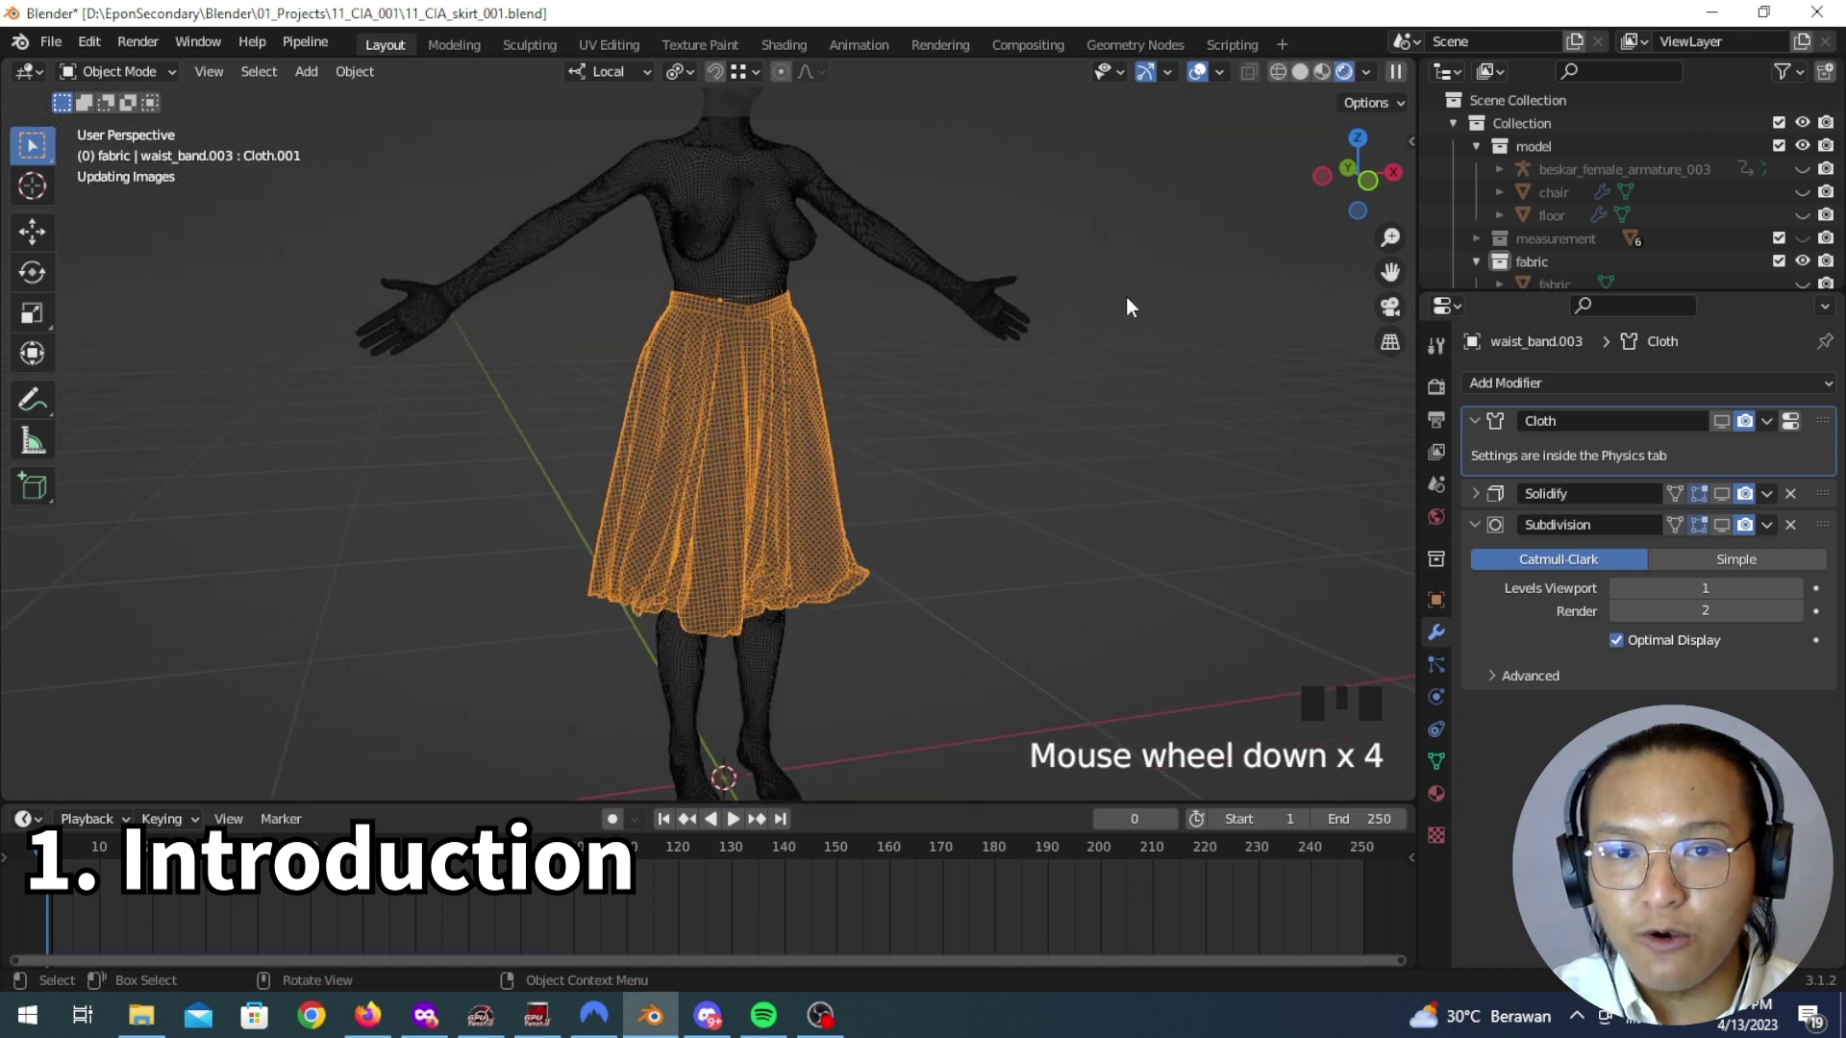
click(1197, 73)
middle_drag(1081, 317, 1089, 356)
scroll(936, 356, down, 5)
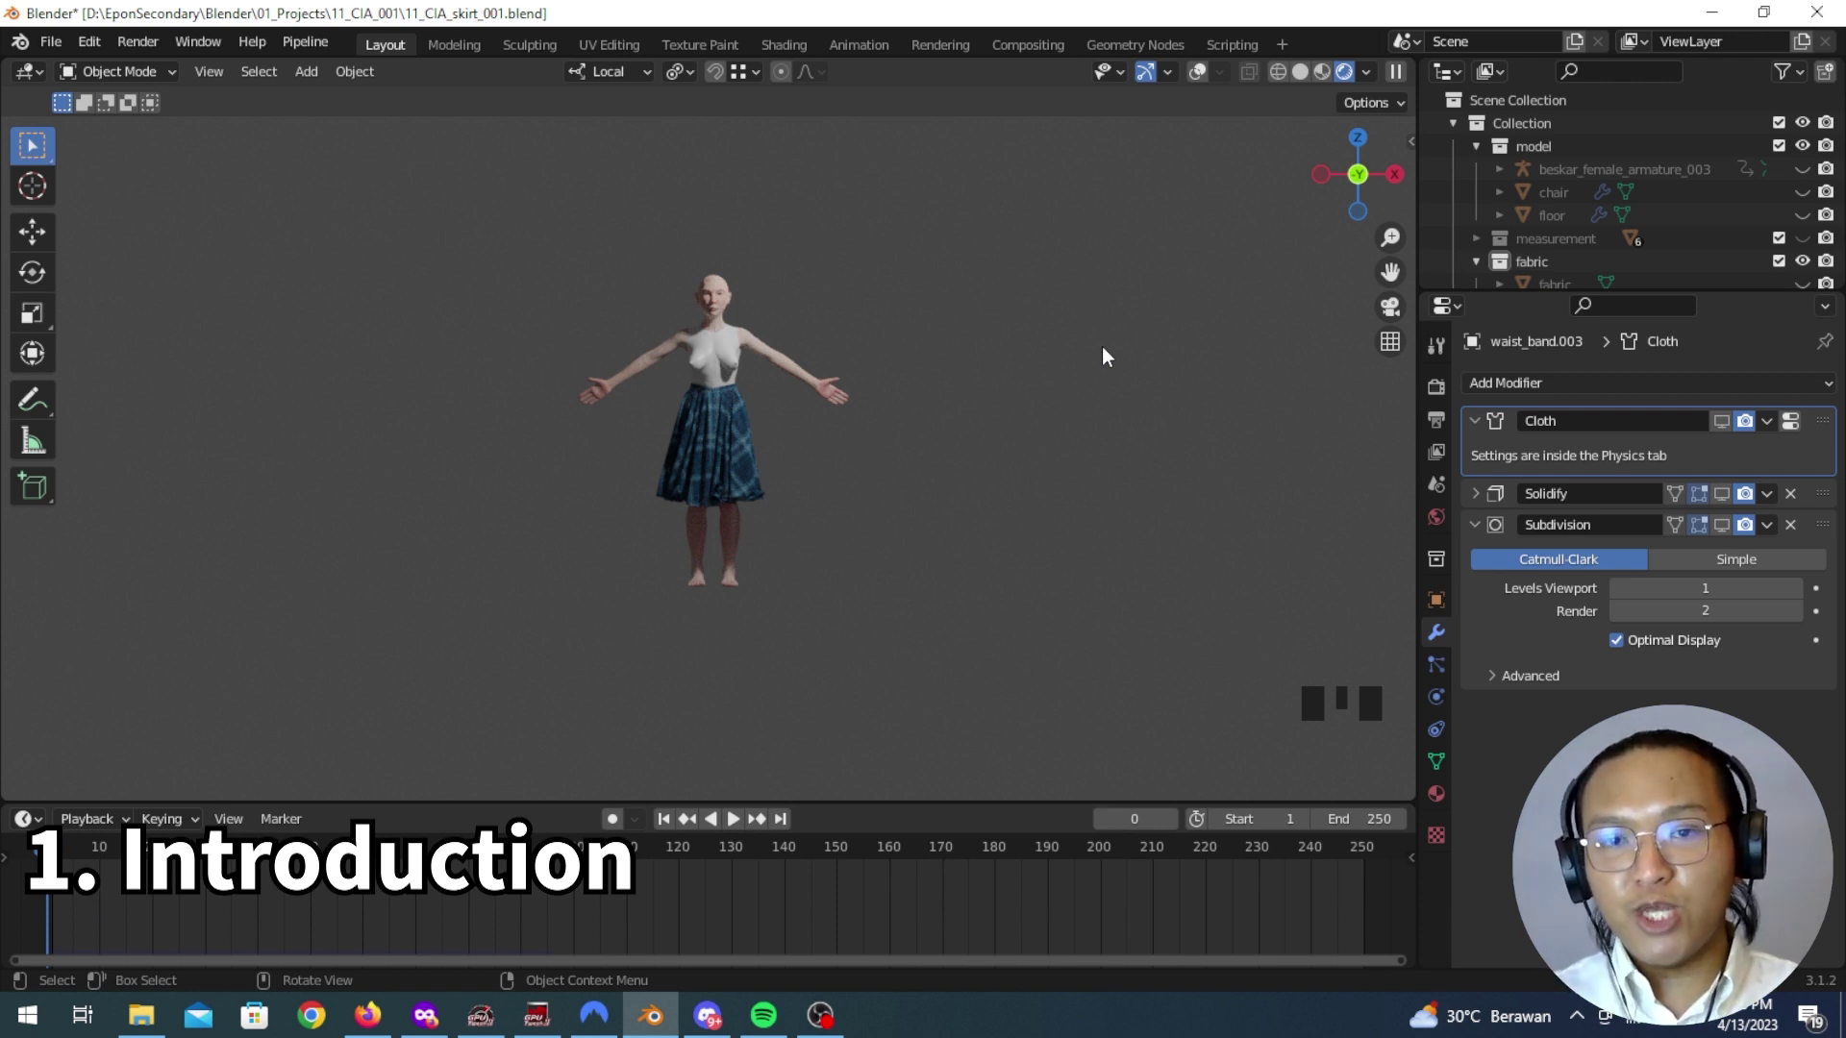
scroll(719, 512, up, 6)
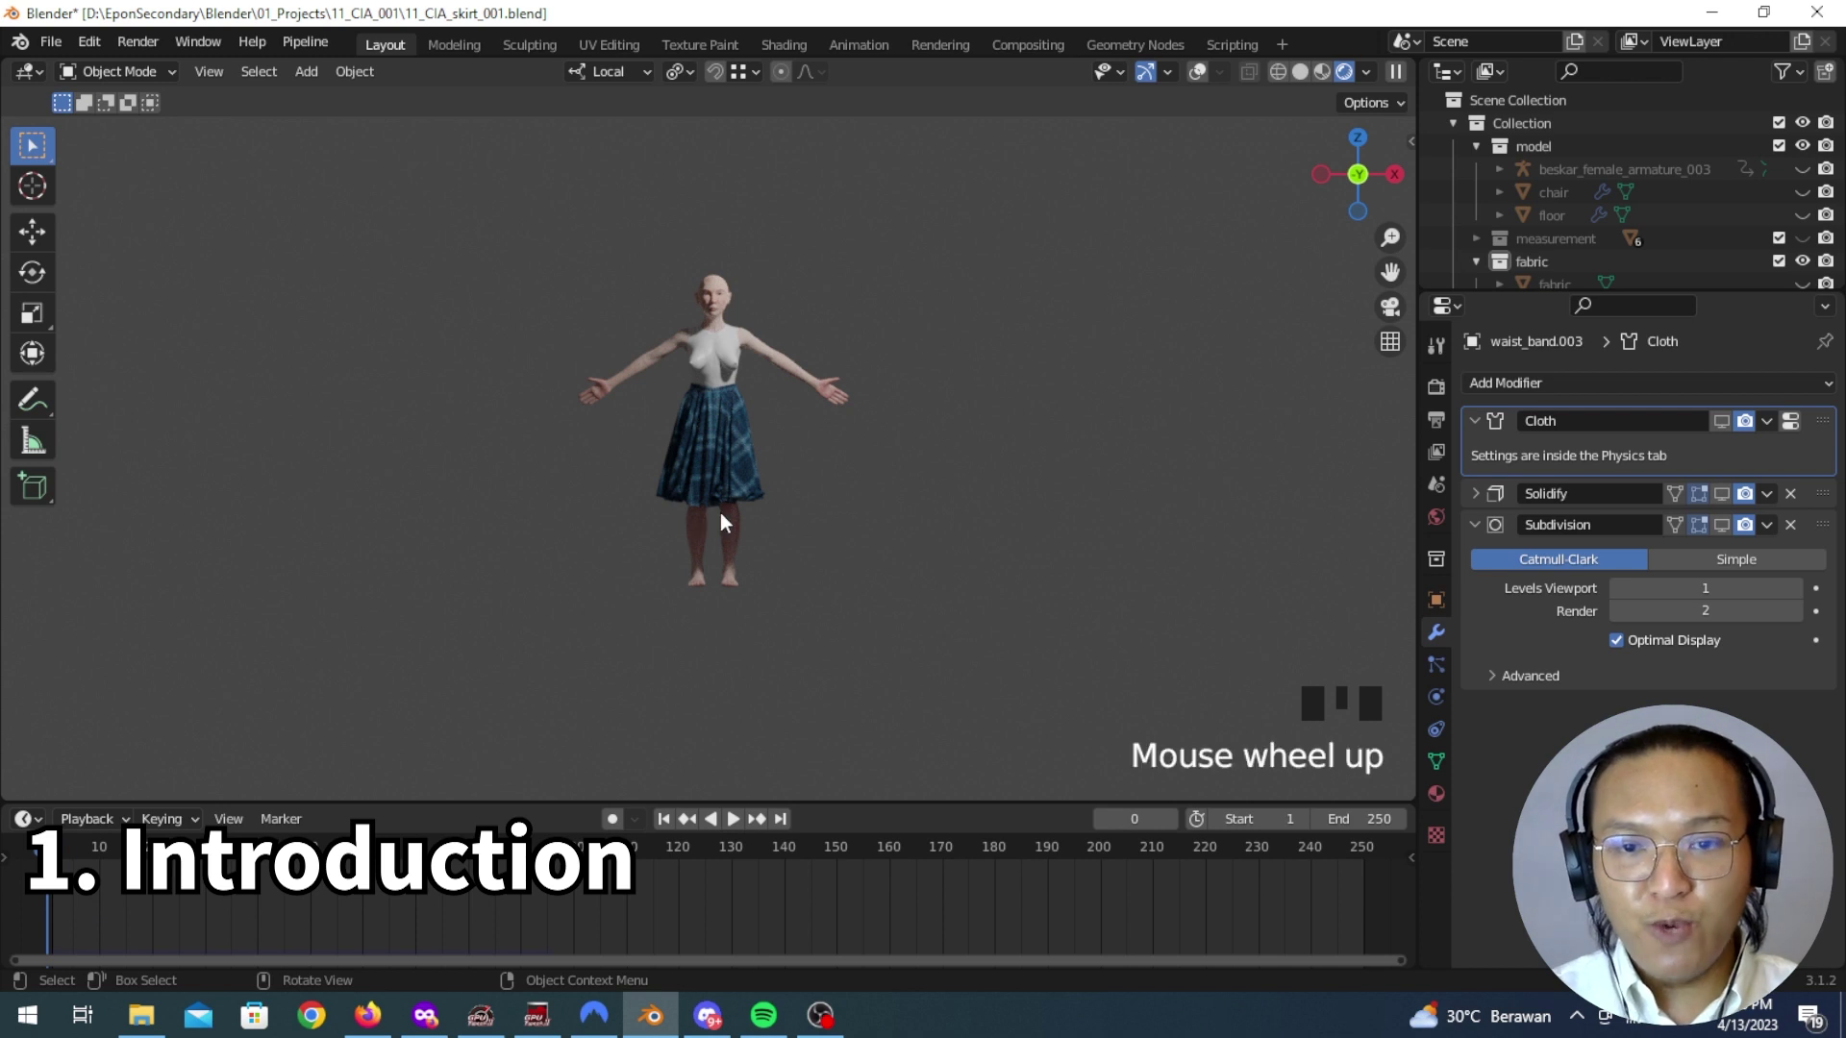
Step: Select beskar_female_armature_003 and return the viewport to solid shading with overlays shown
click(1198, 73)
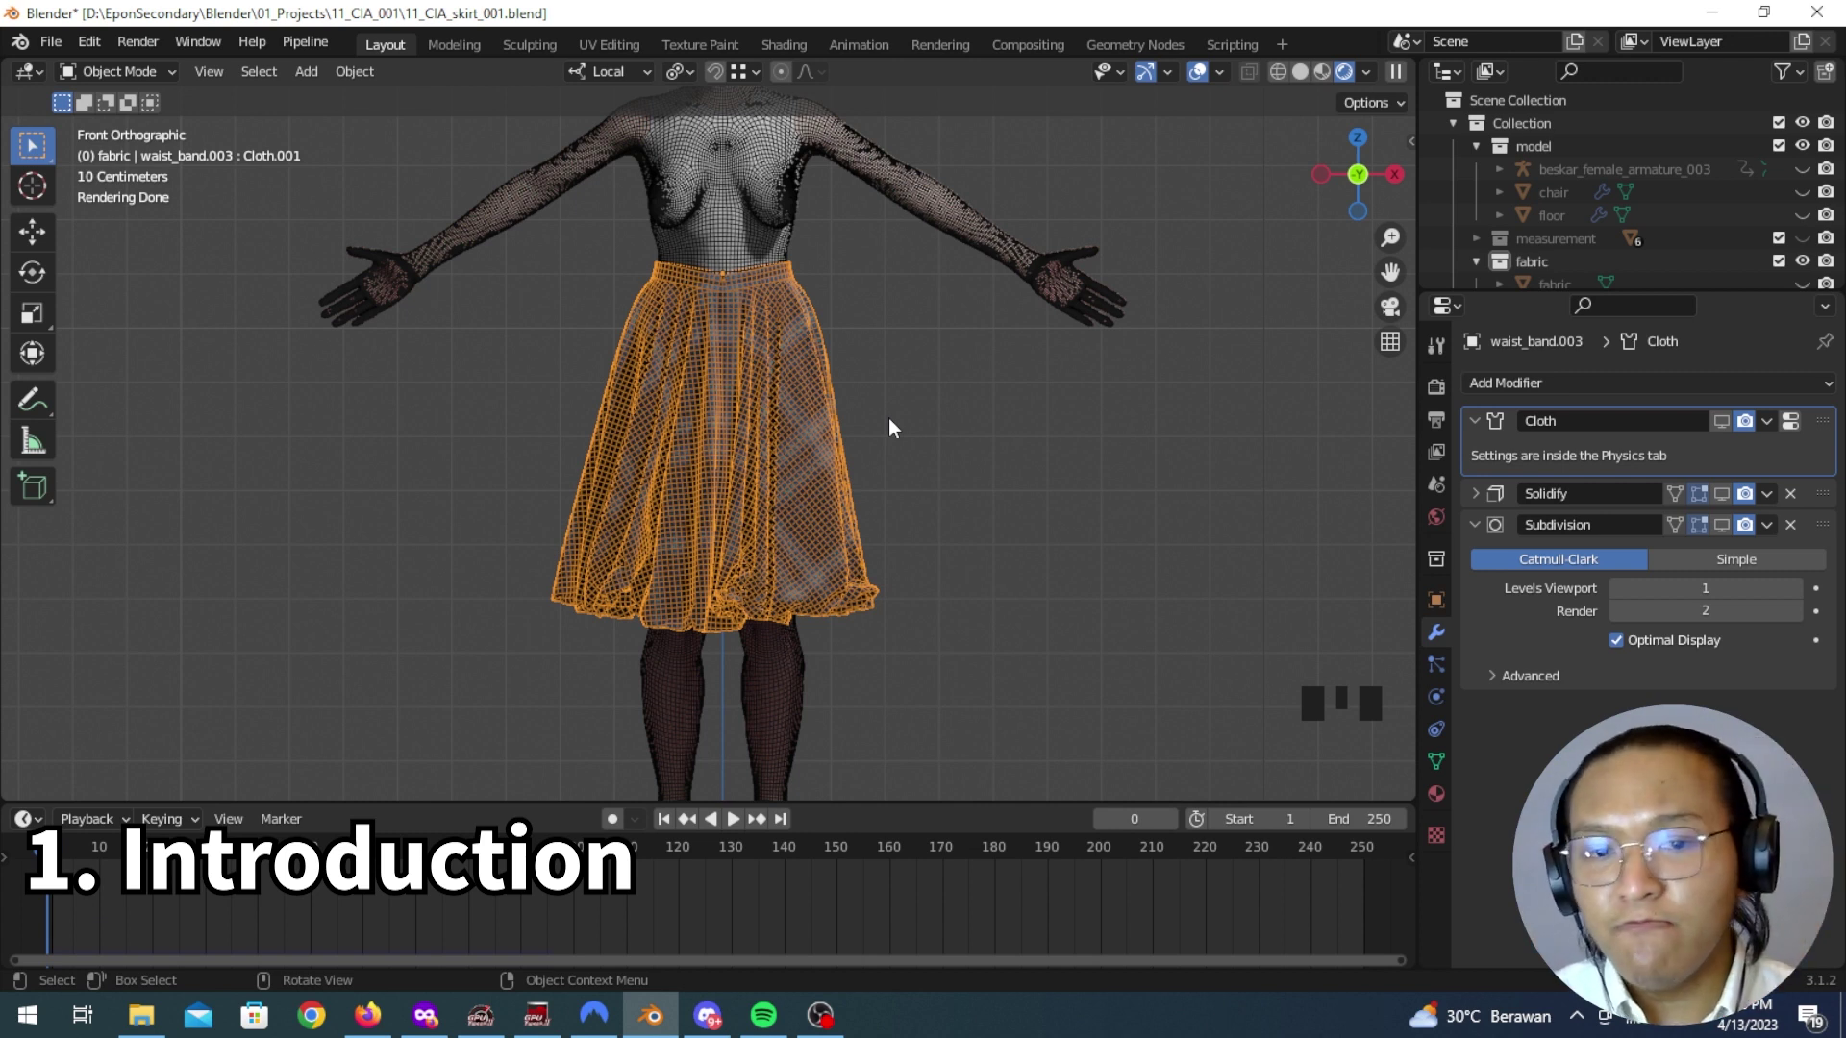
click(1599, 169)
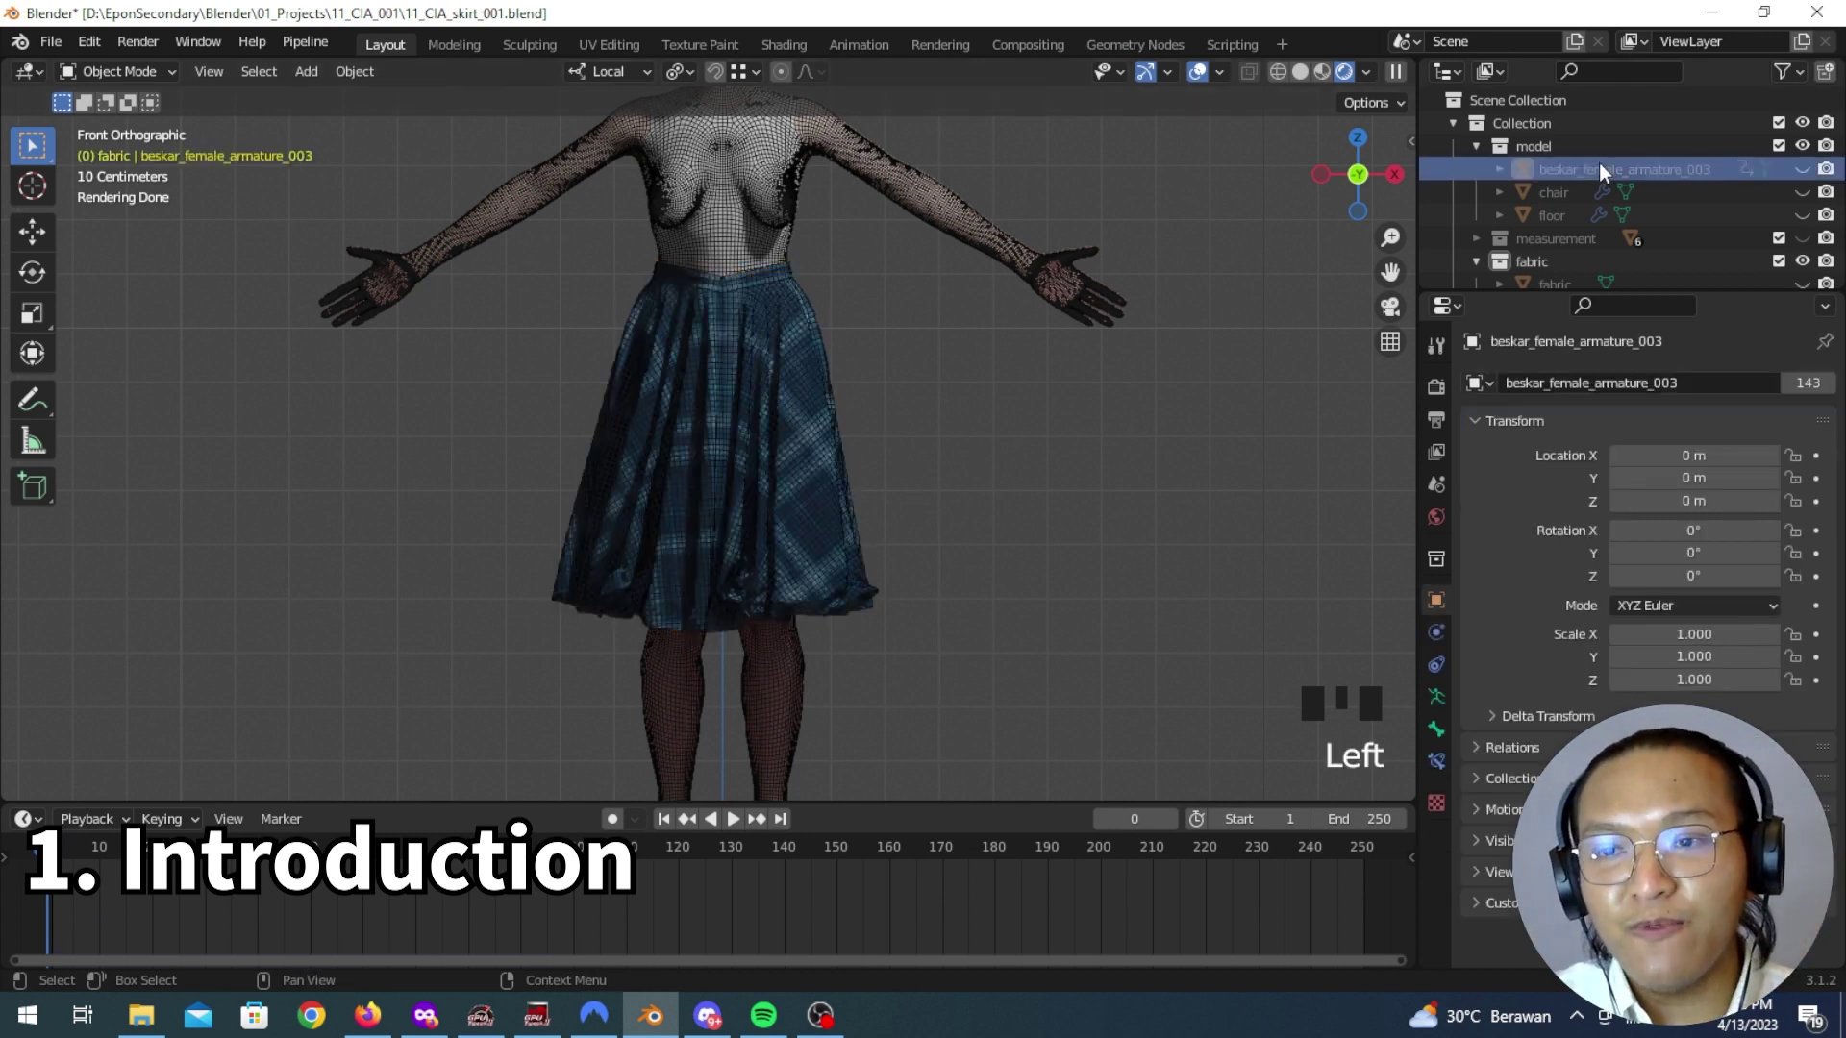
mouse_move(1189, 95)
shift+middle_down()
mouse_move(1198, 190)
mouse_move(1161, 203)
shift+middle_up()
click(1197, 71)
click(1300, 71)
scroll(1196, 292, down, 2)
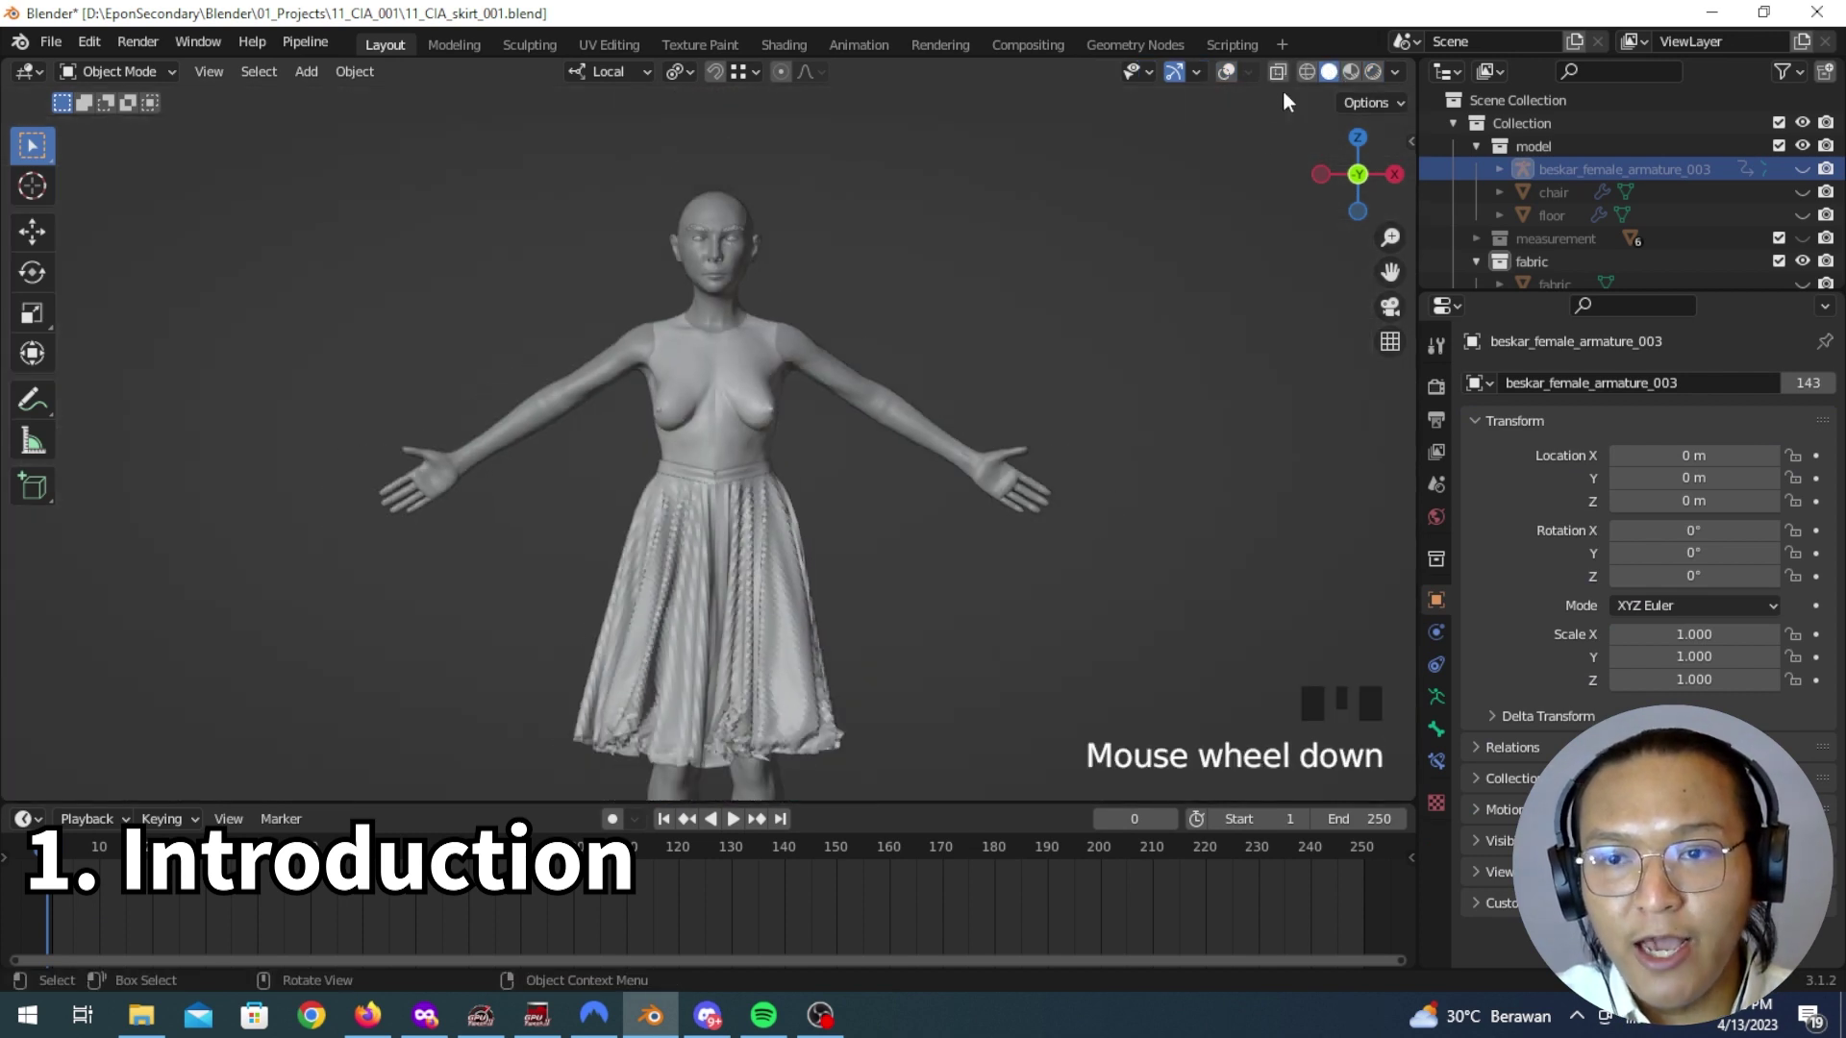
click(1230, 69)
middle_drag(1178, 278, 901, 492)
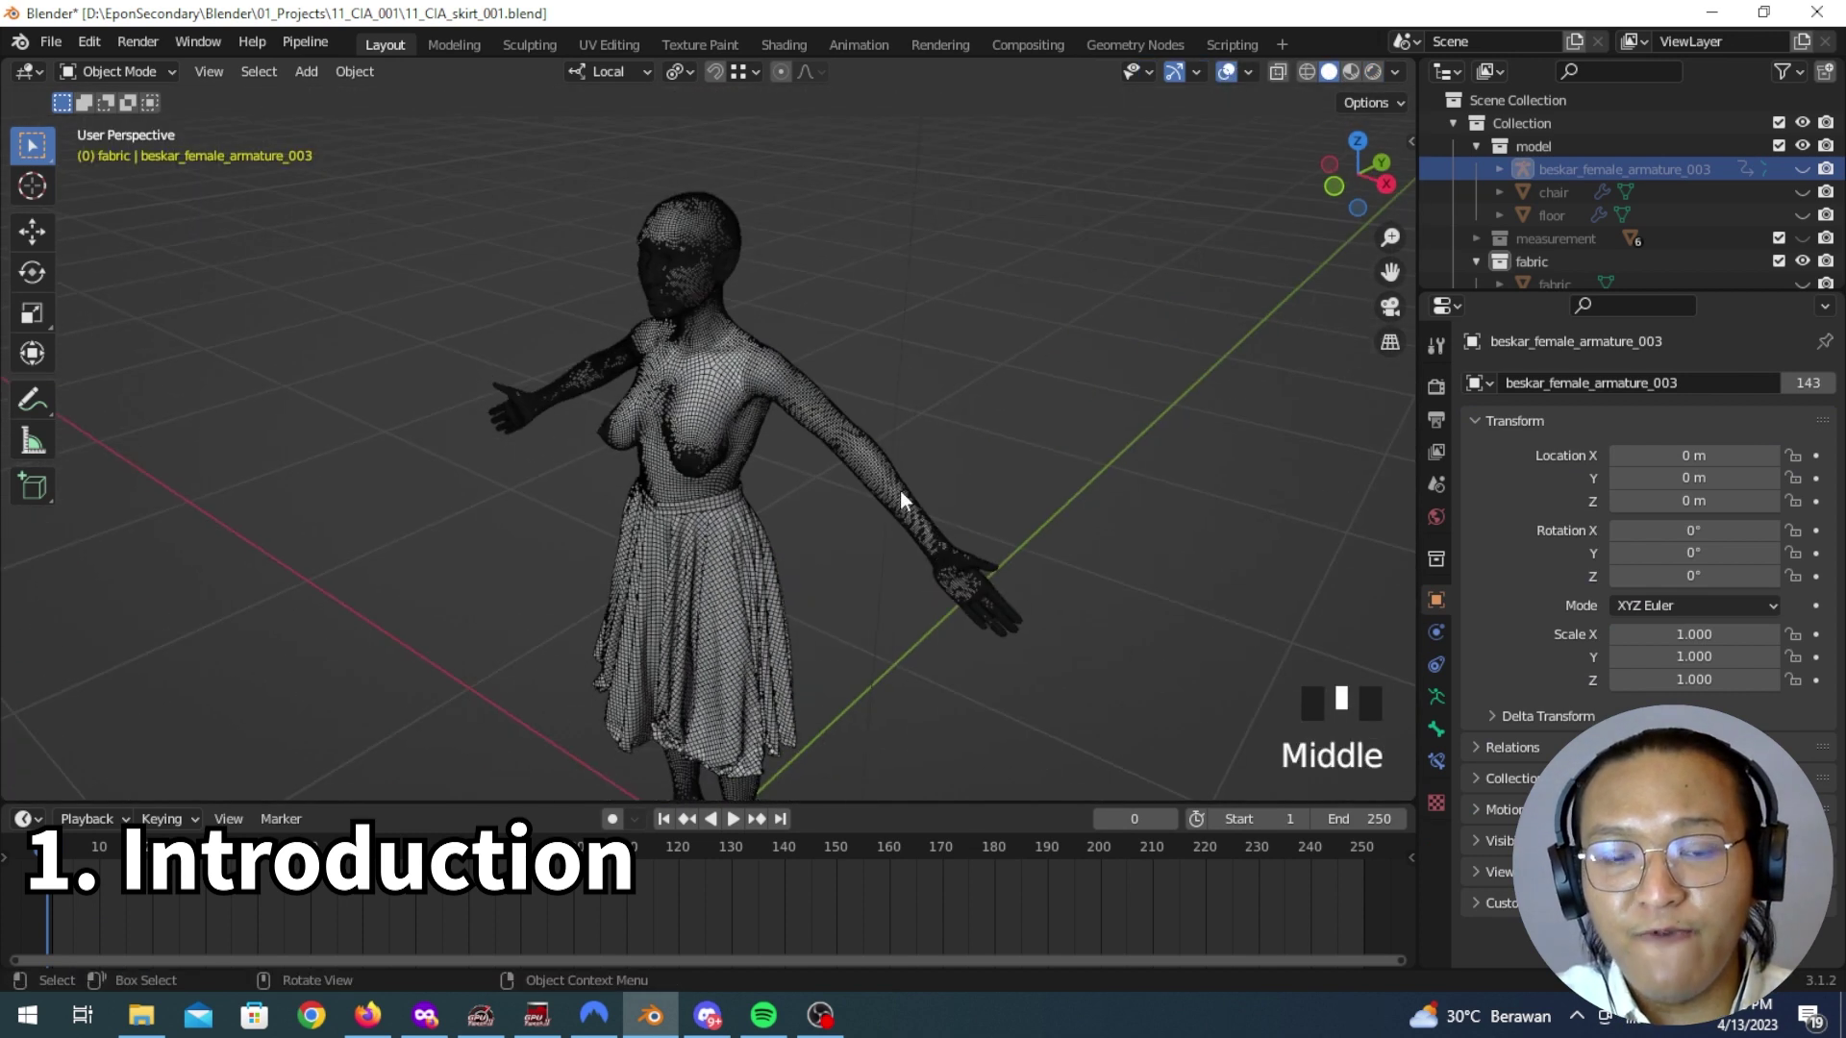
Step: Select the skirt and the body mesh in turn to examine how they meet at the waist
click(779, 586)
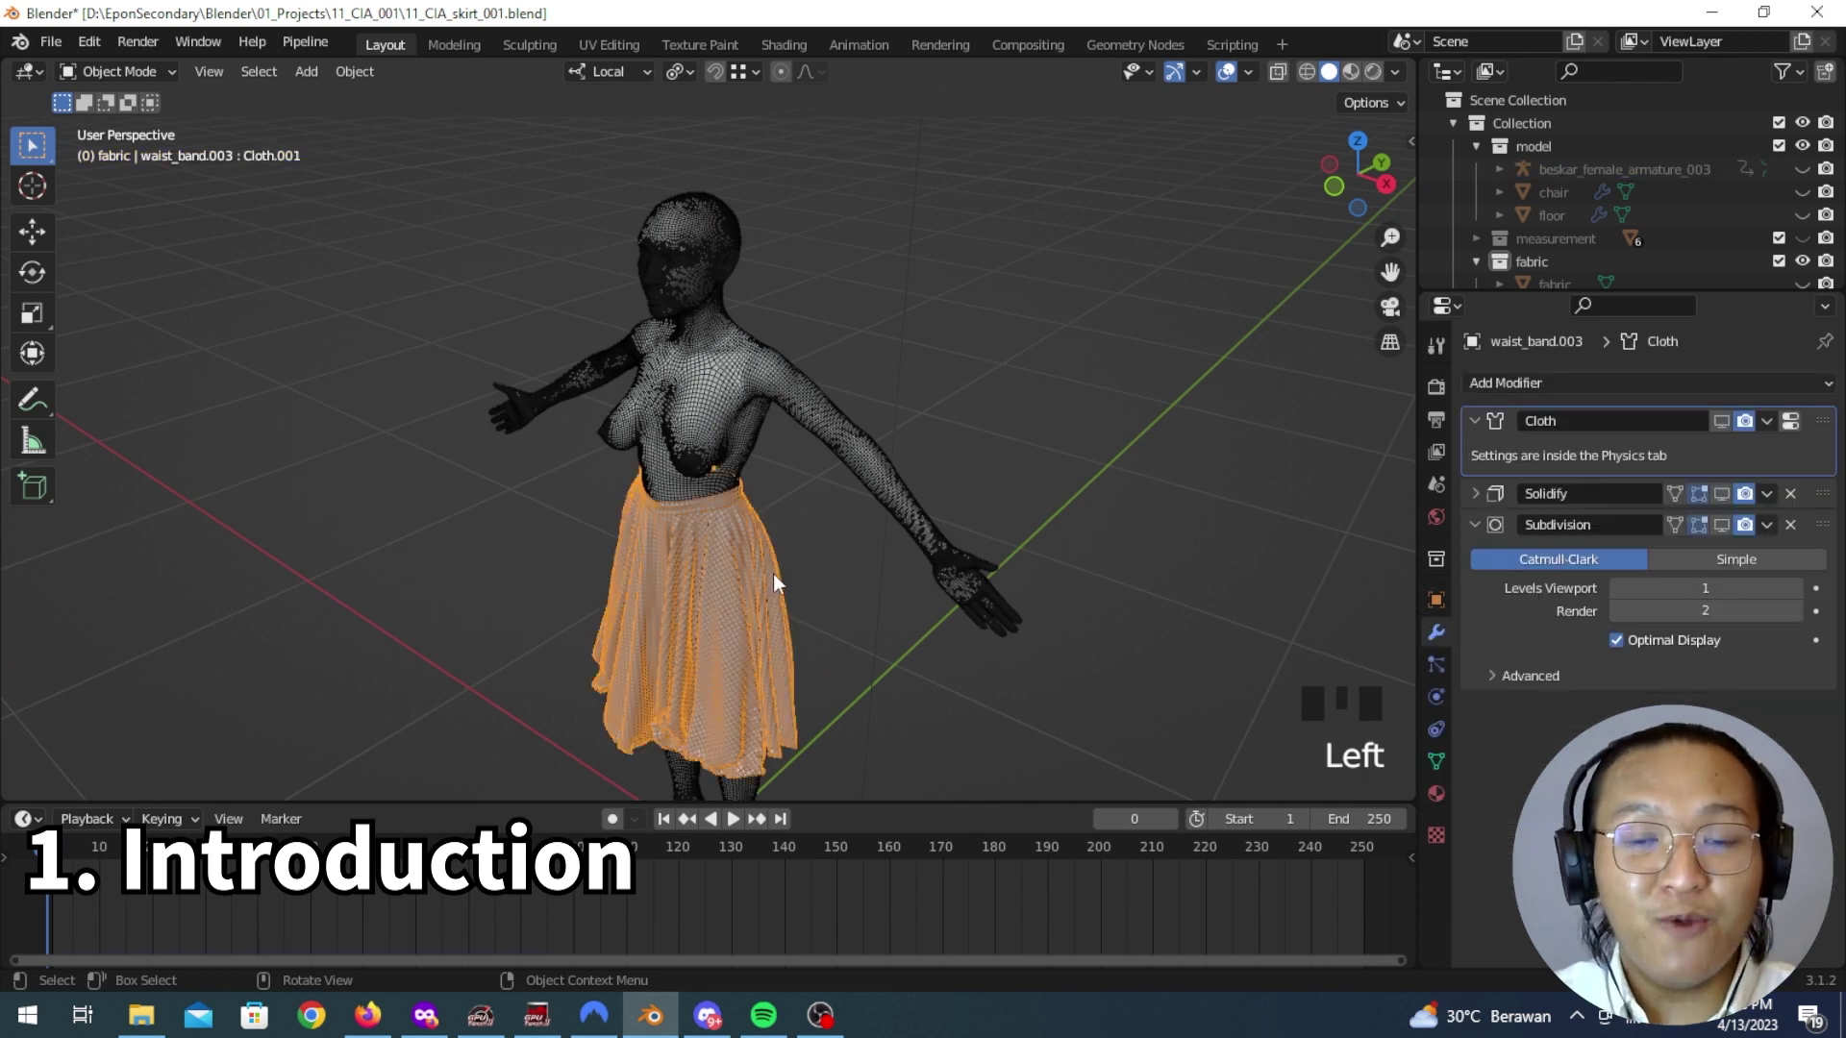
scroll(773, 574, up, 4)
click(810, 466)
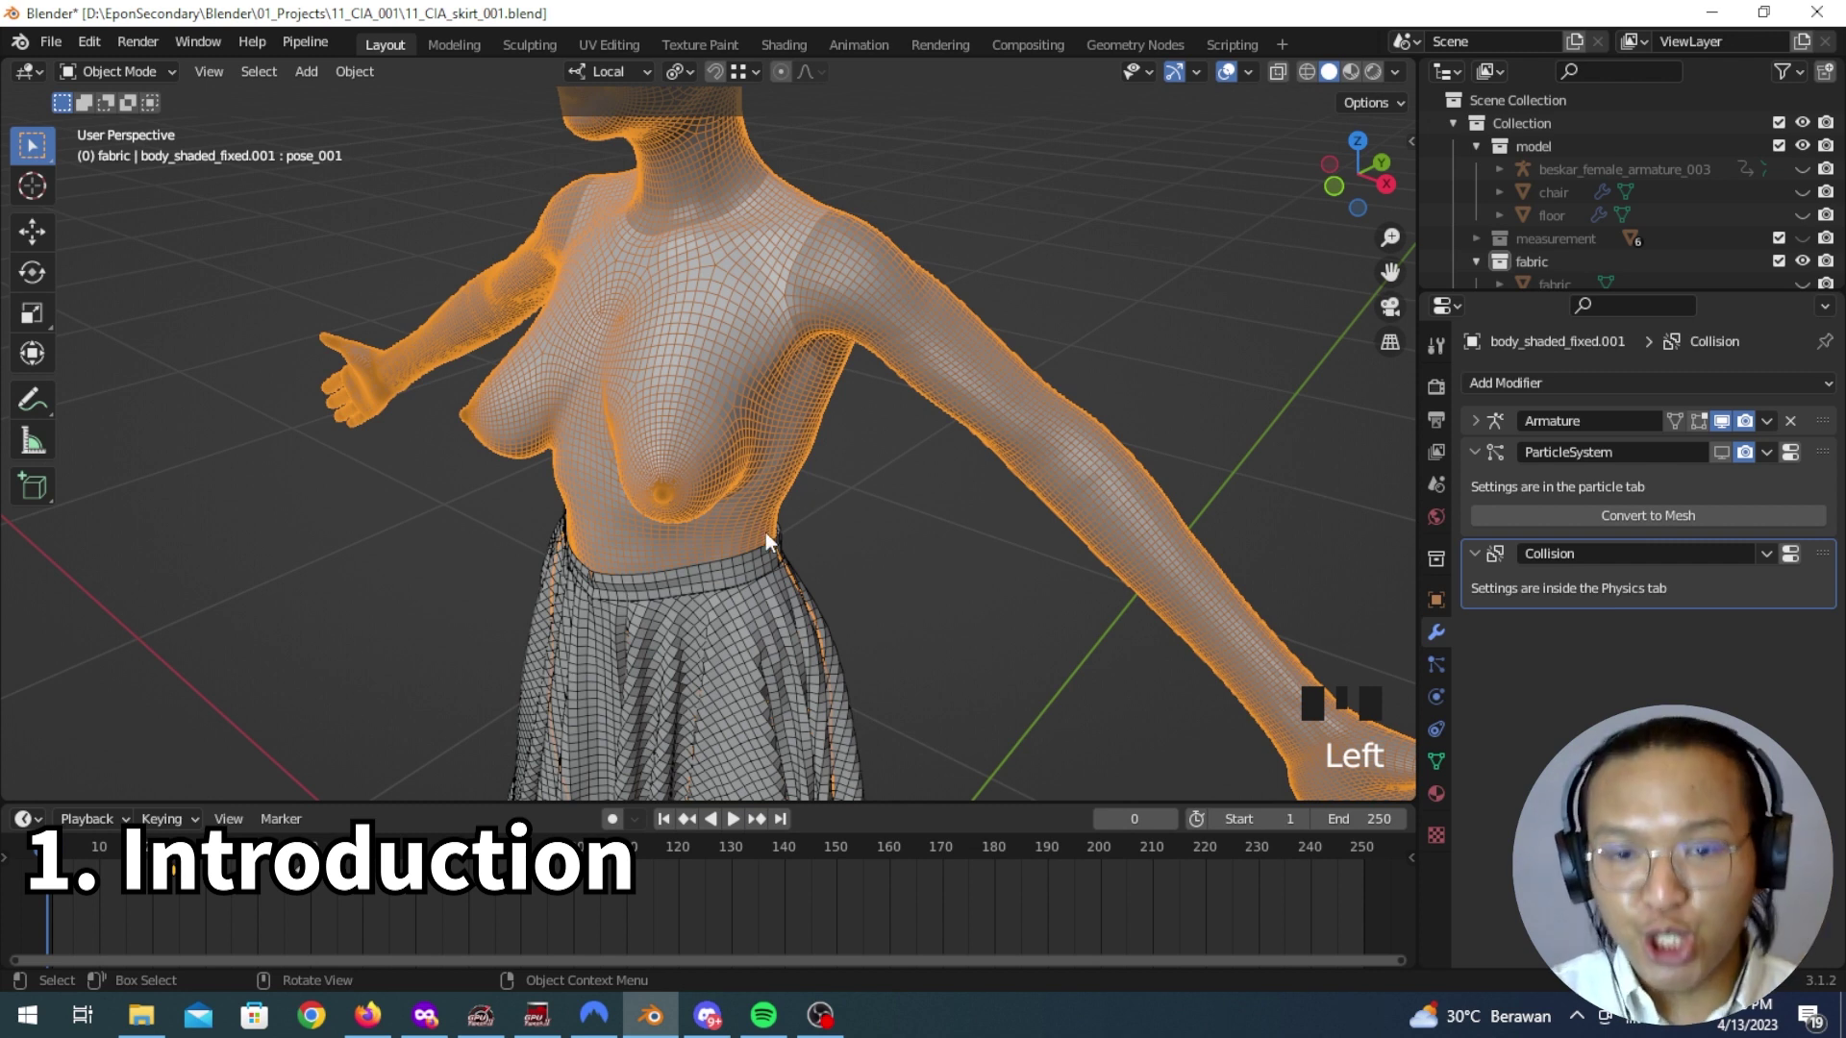
middle_drag(788, 482, 916, 433)
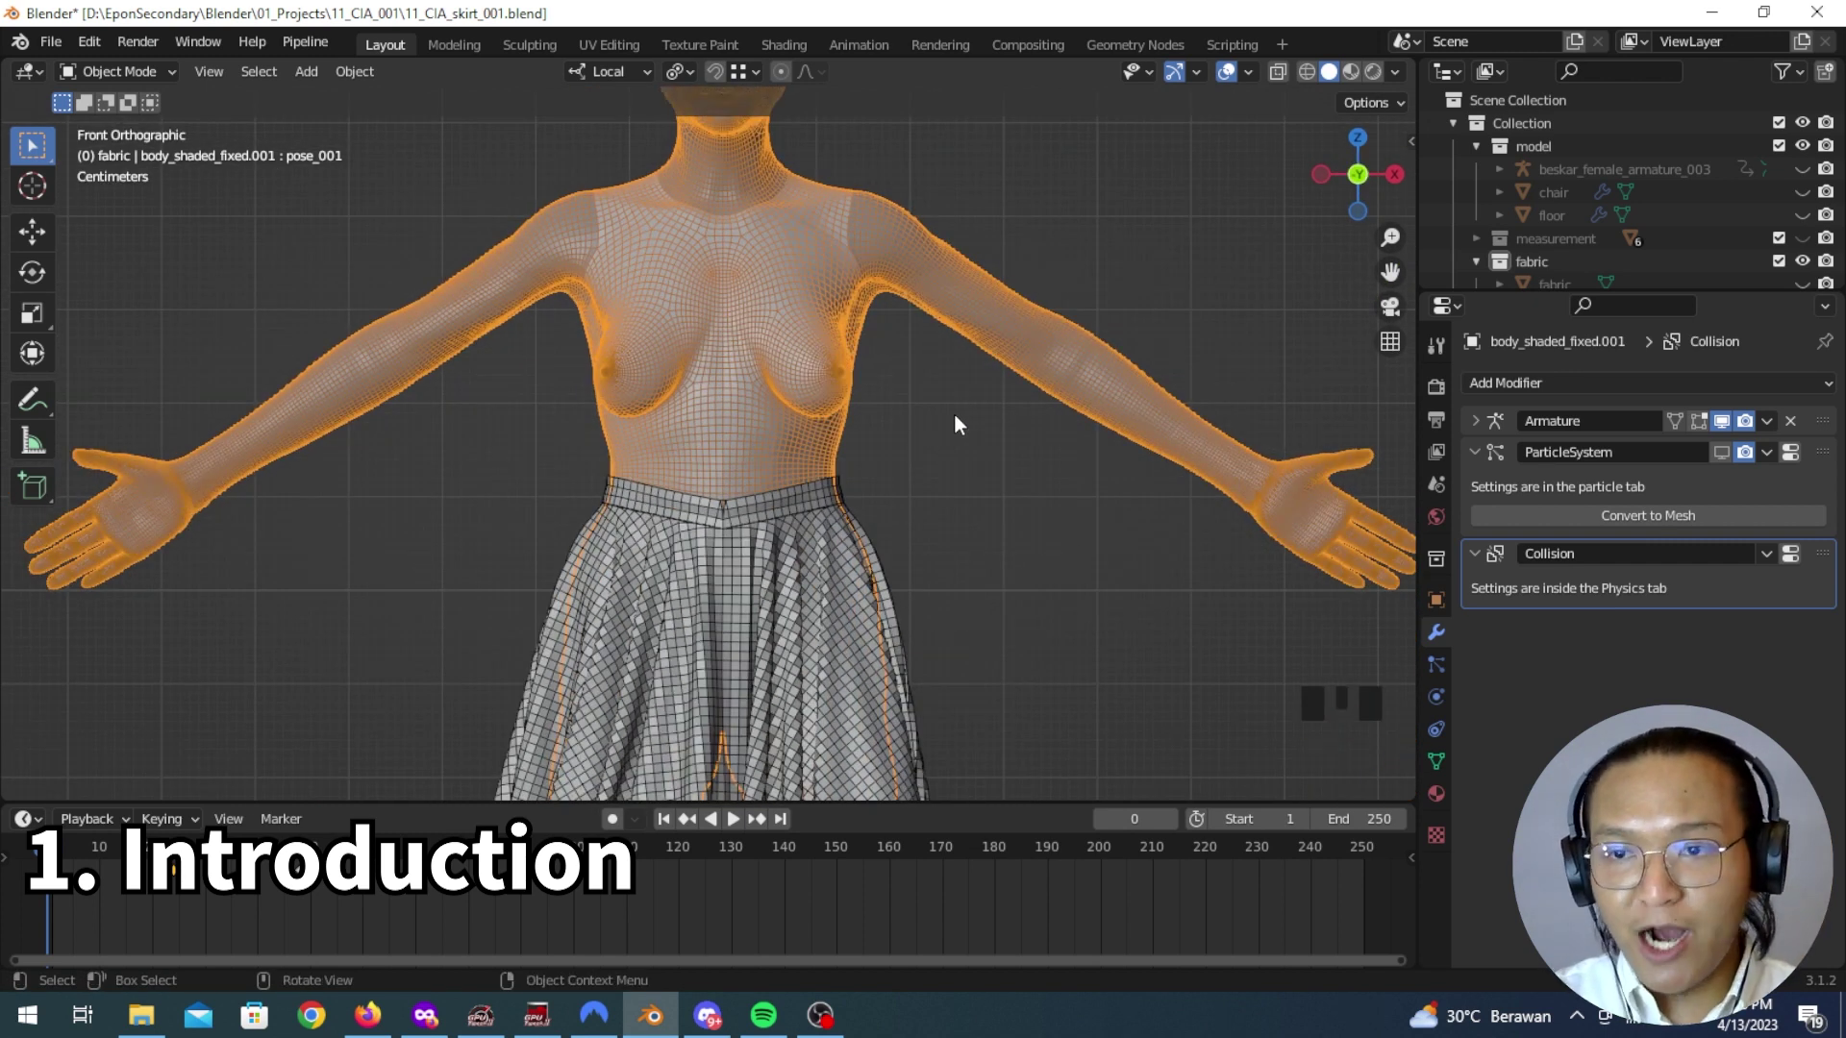
Step: Unhide beskar_female_armature_003 in the viewport, select it to check its bones, and clear the selection
click(1800, 169)
click(1704, 175)
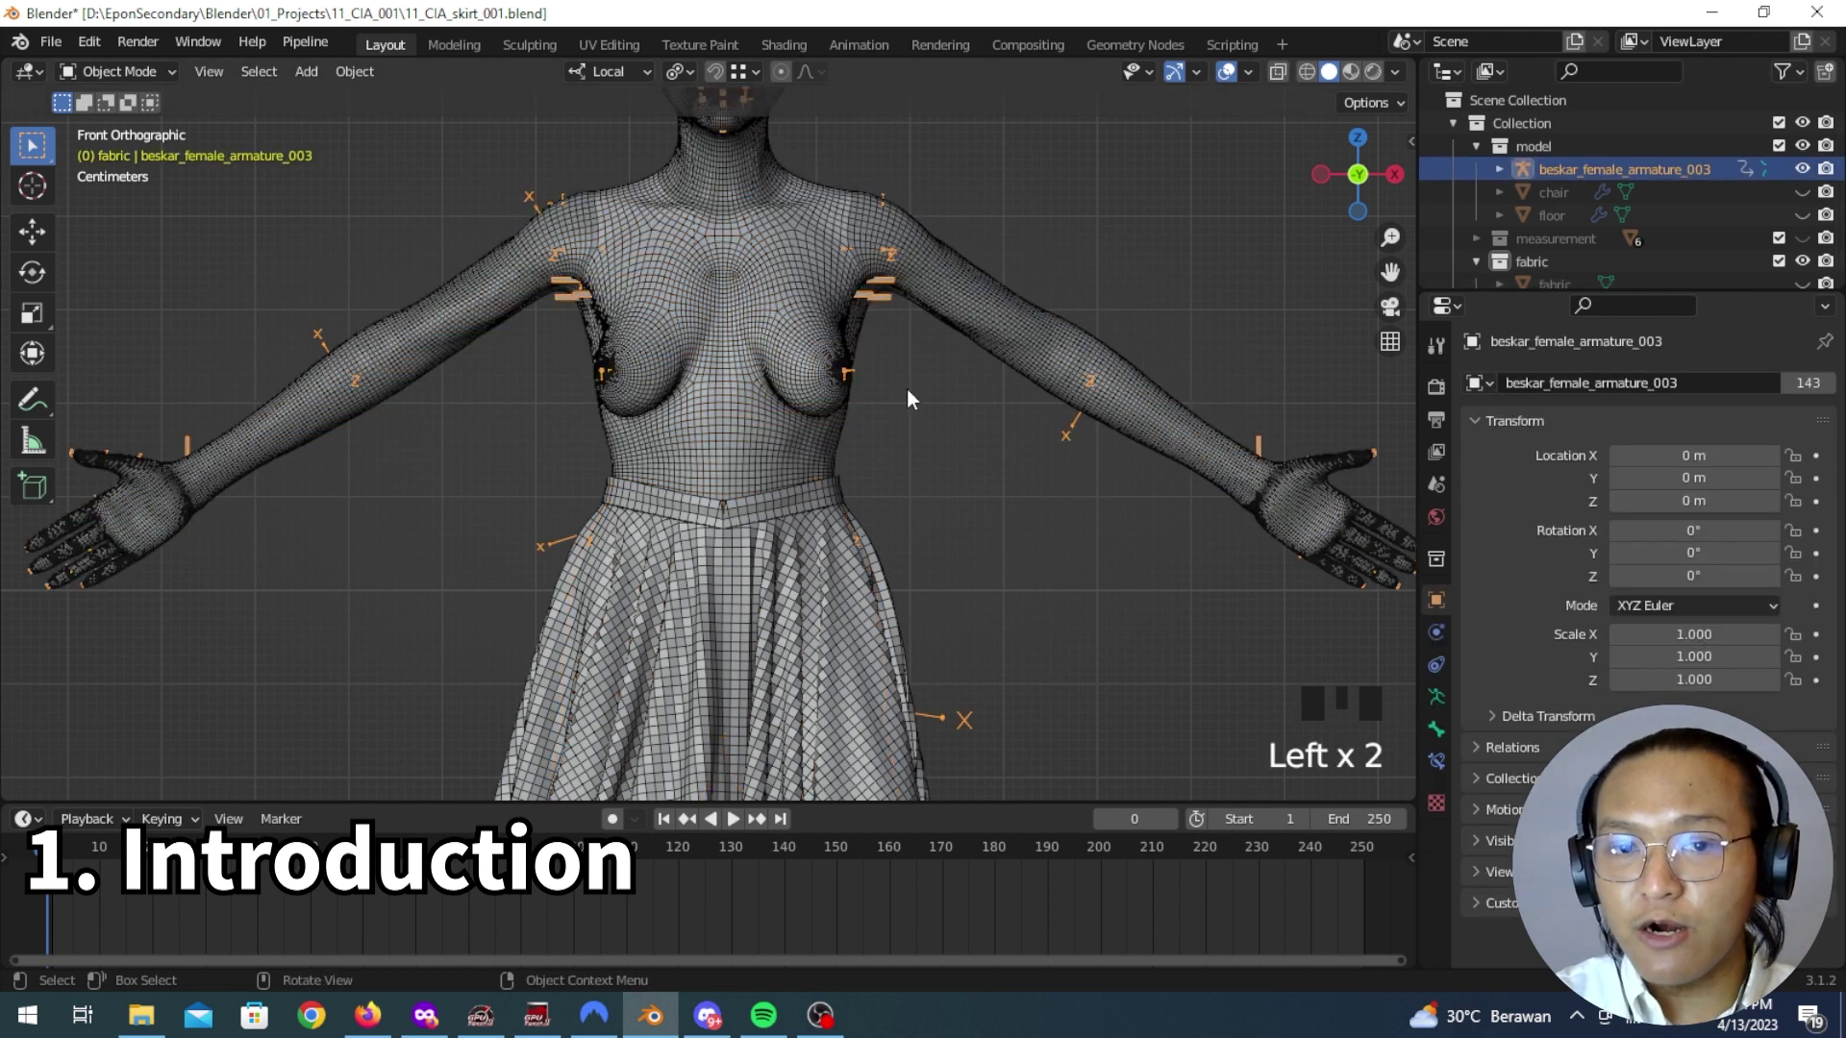
click(929, 410)
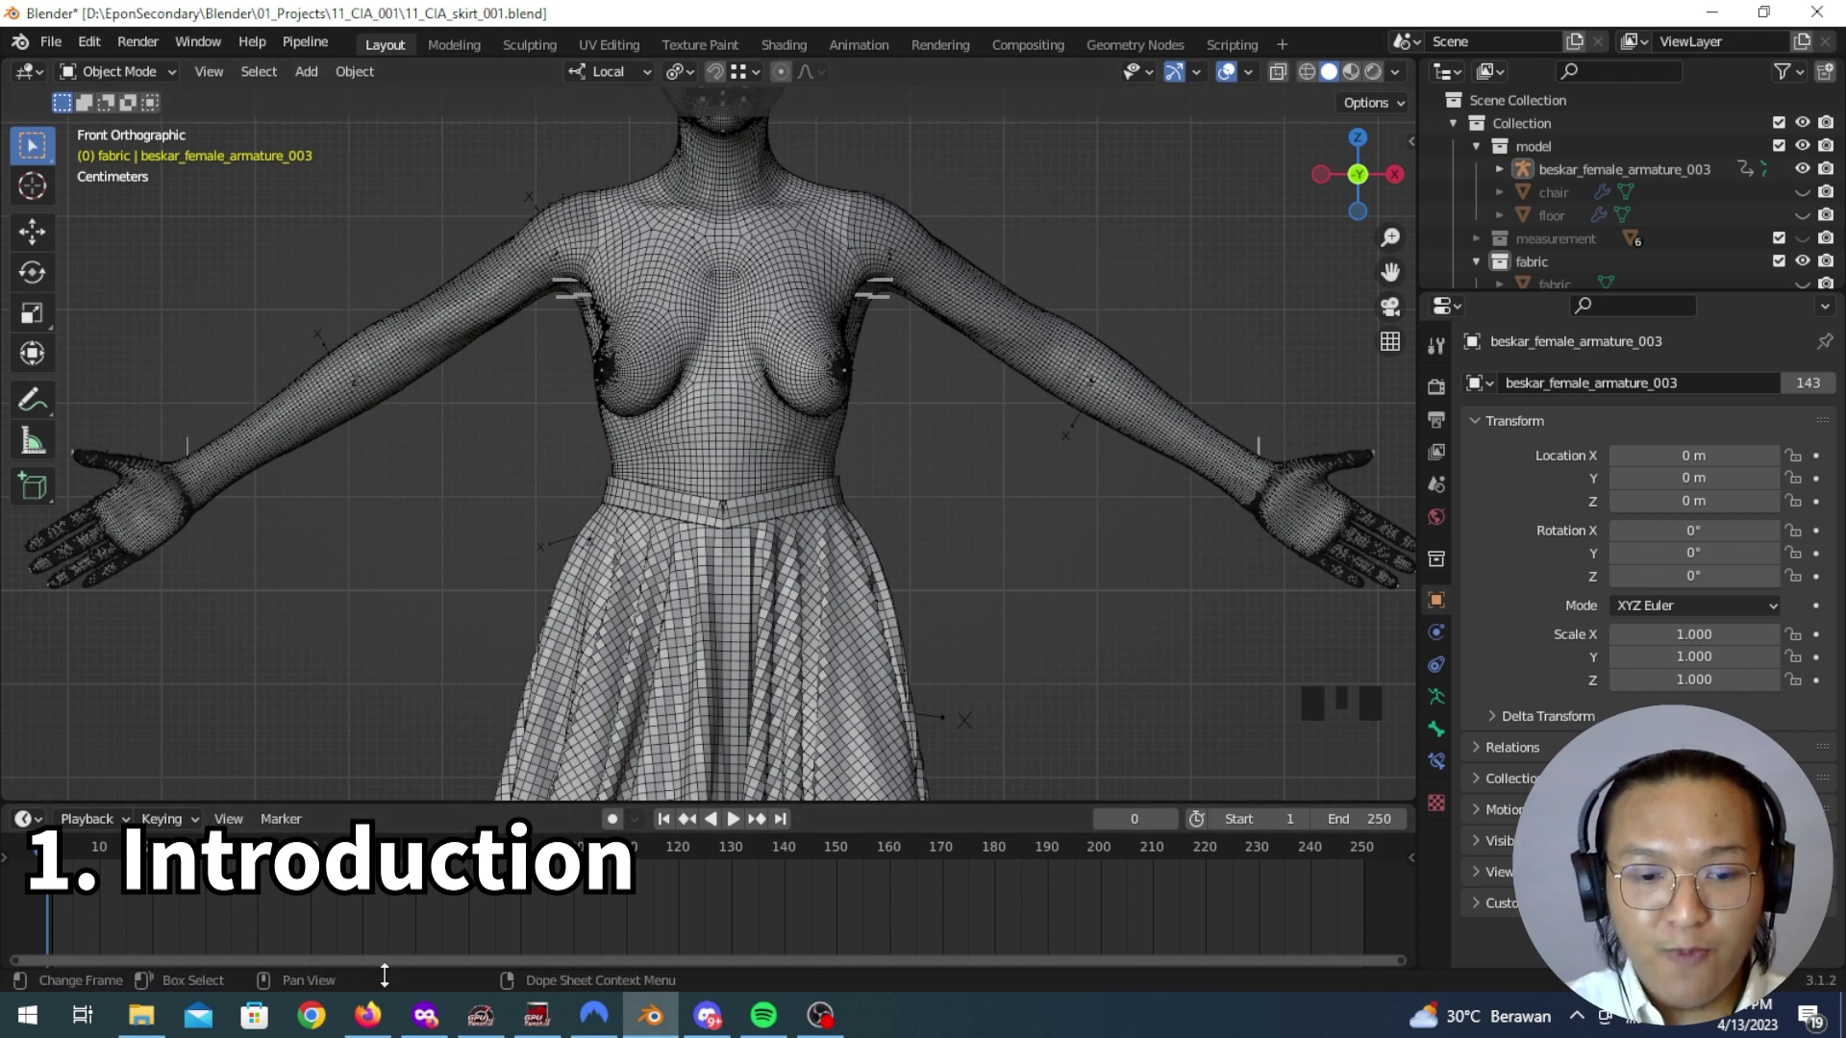
Step: Switch to Firefox and look through the Jason Pose Manager videos in the YouTube Studio channel content
click(369, 1015)
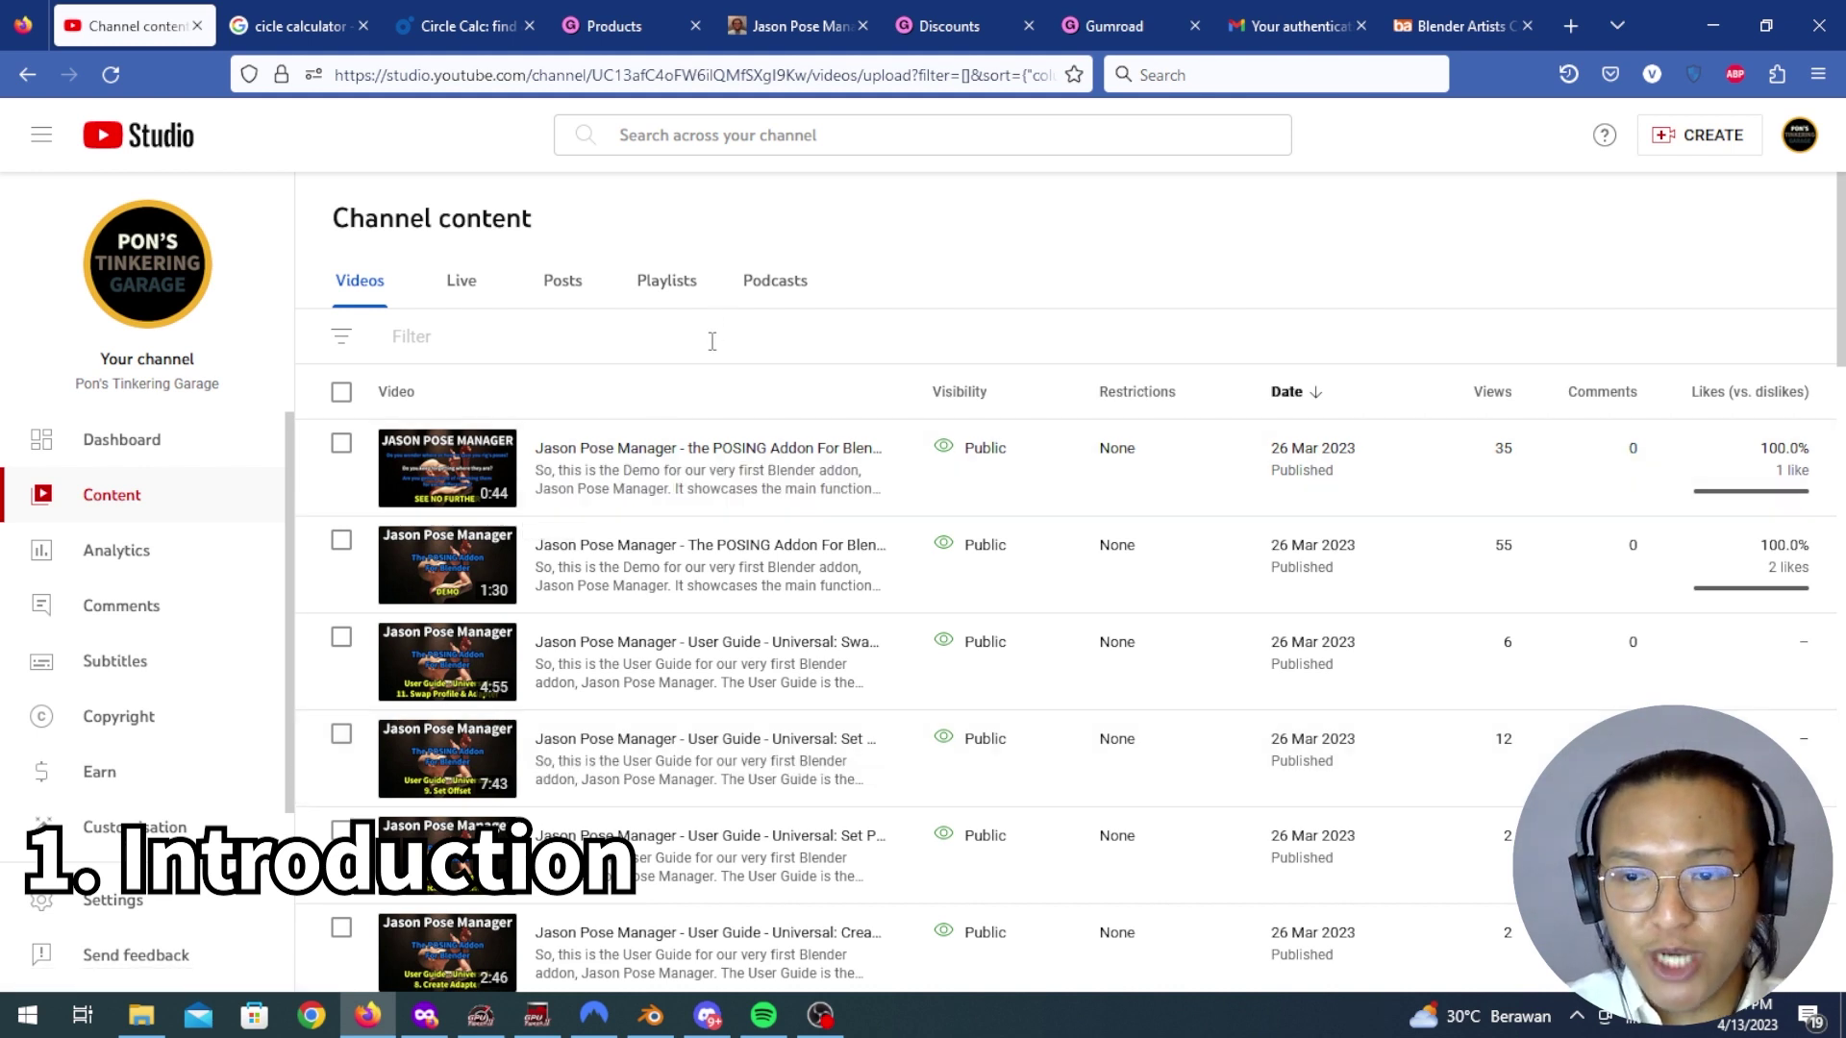
scroll(834, 519, down, 3)
scroll(866, 577, up, 3)
scroll(964, 685, down, 3)
scroll(964, 685, down, 6)
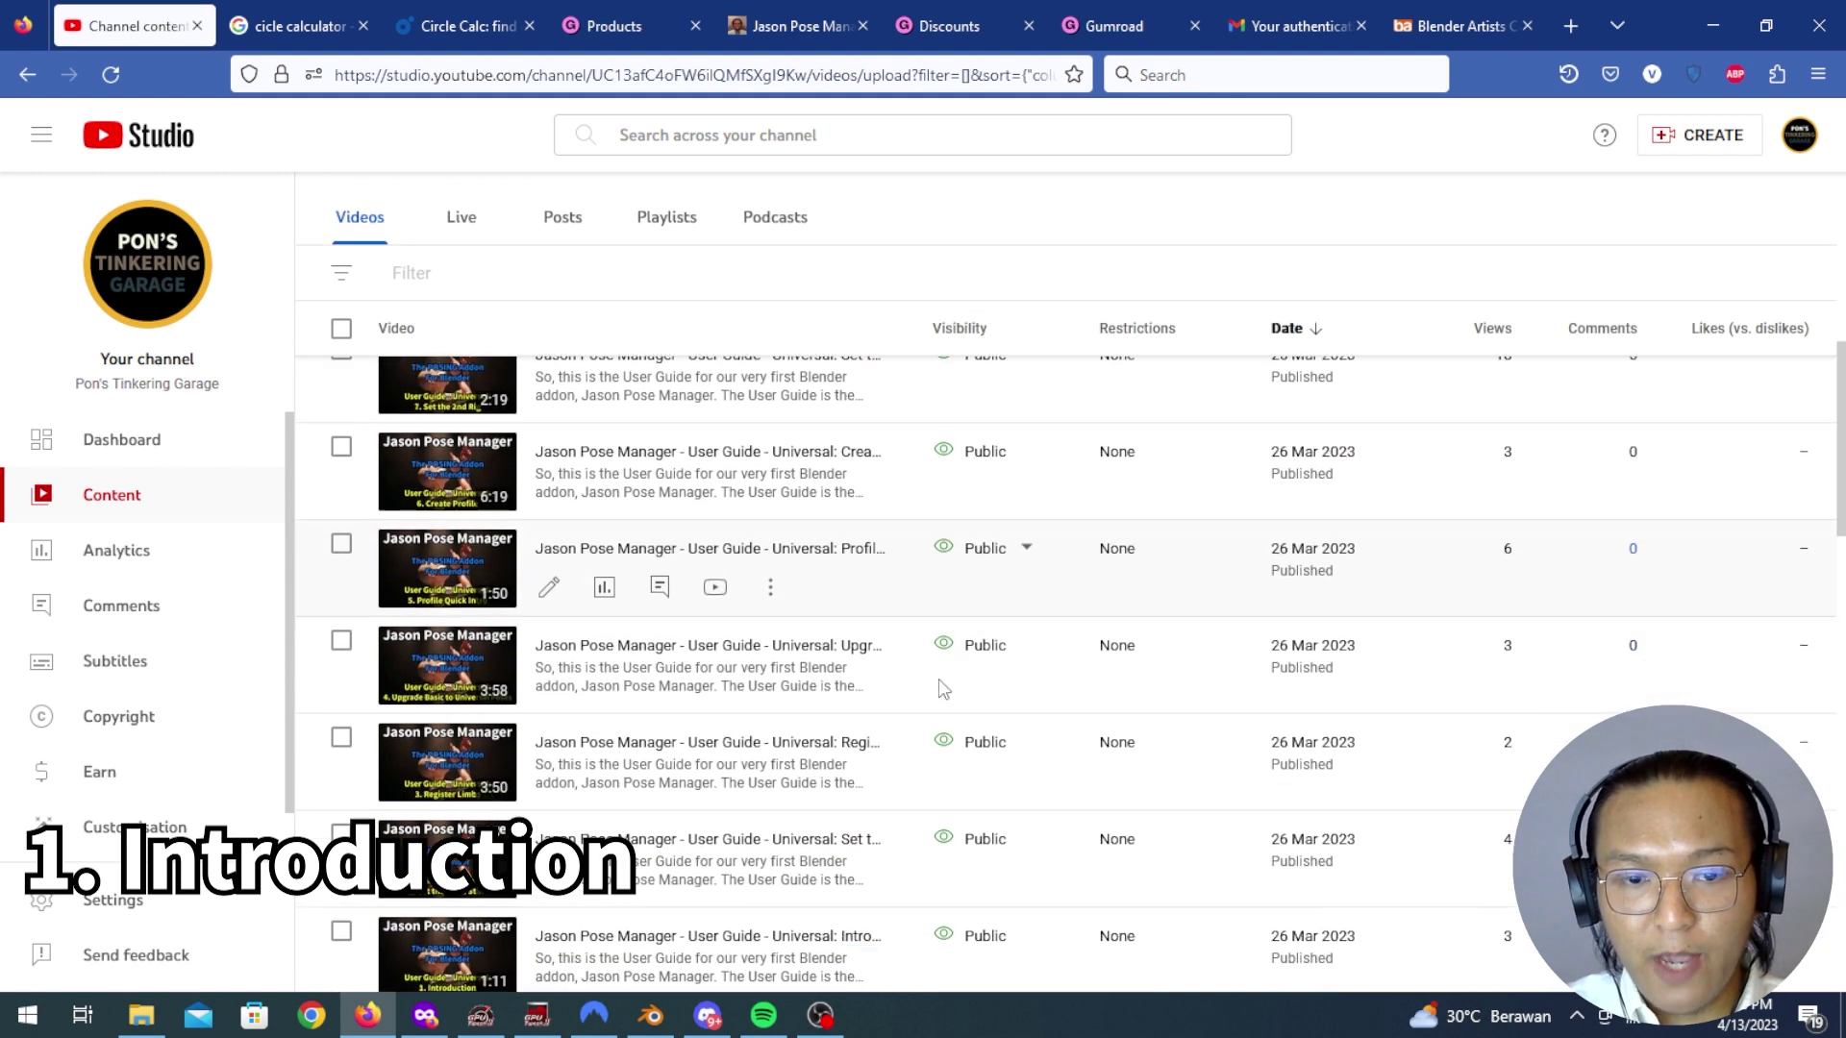
scroll(910, 679, down, 5)
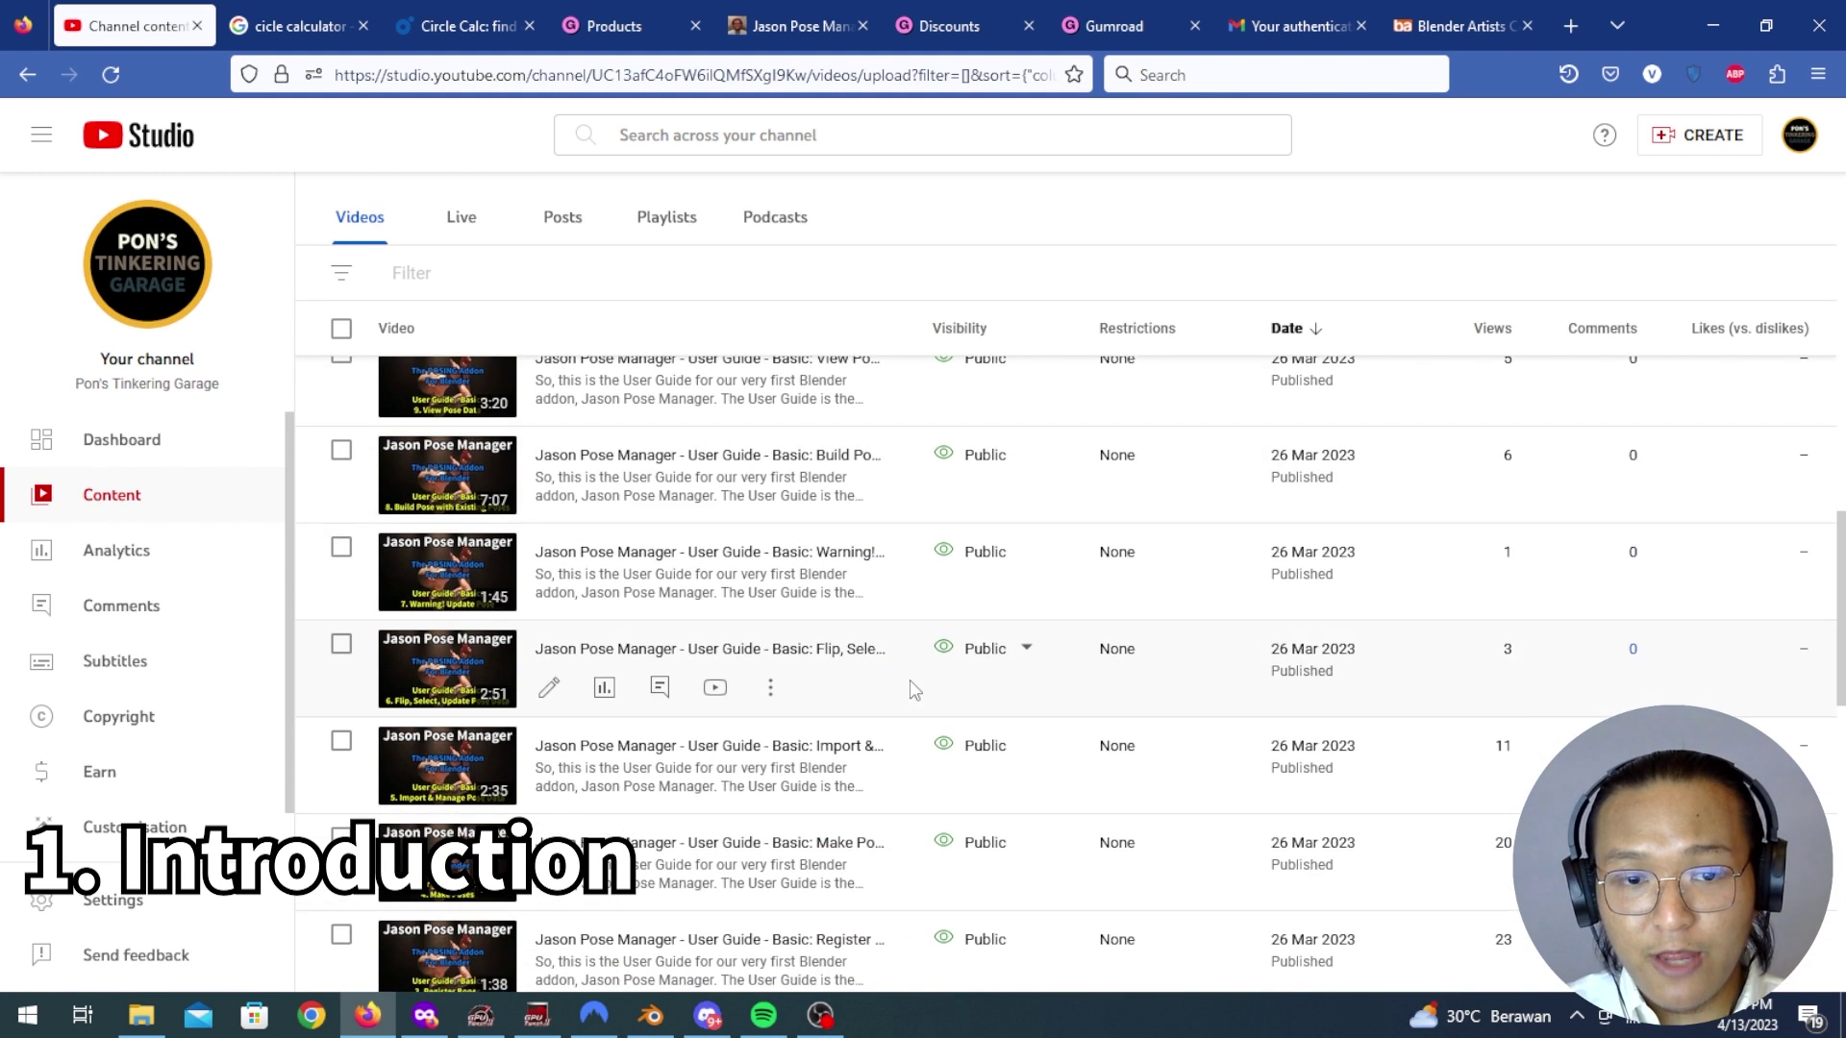
scroll(894, 681, down, 3)
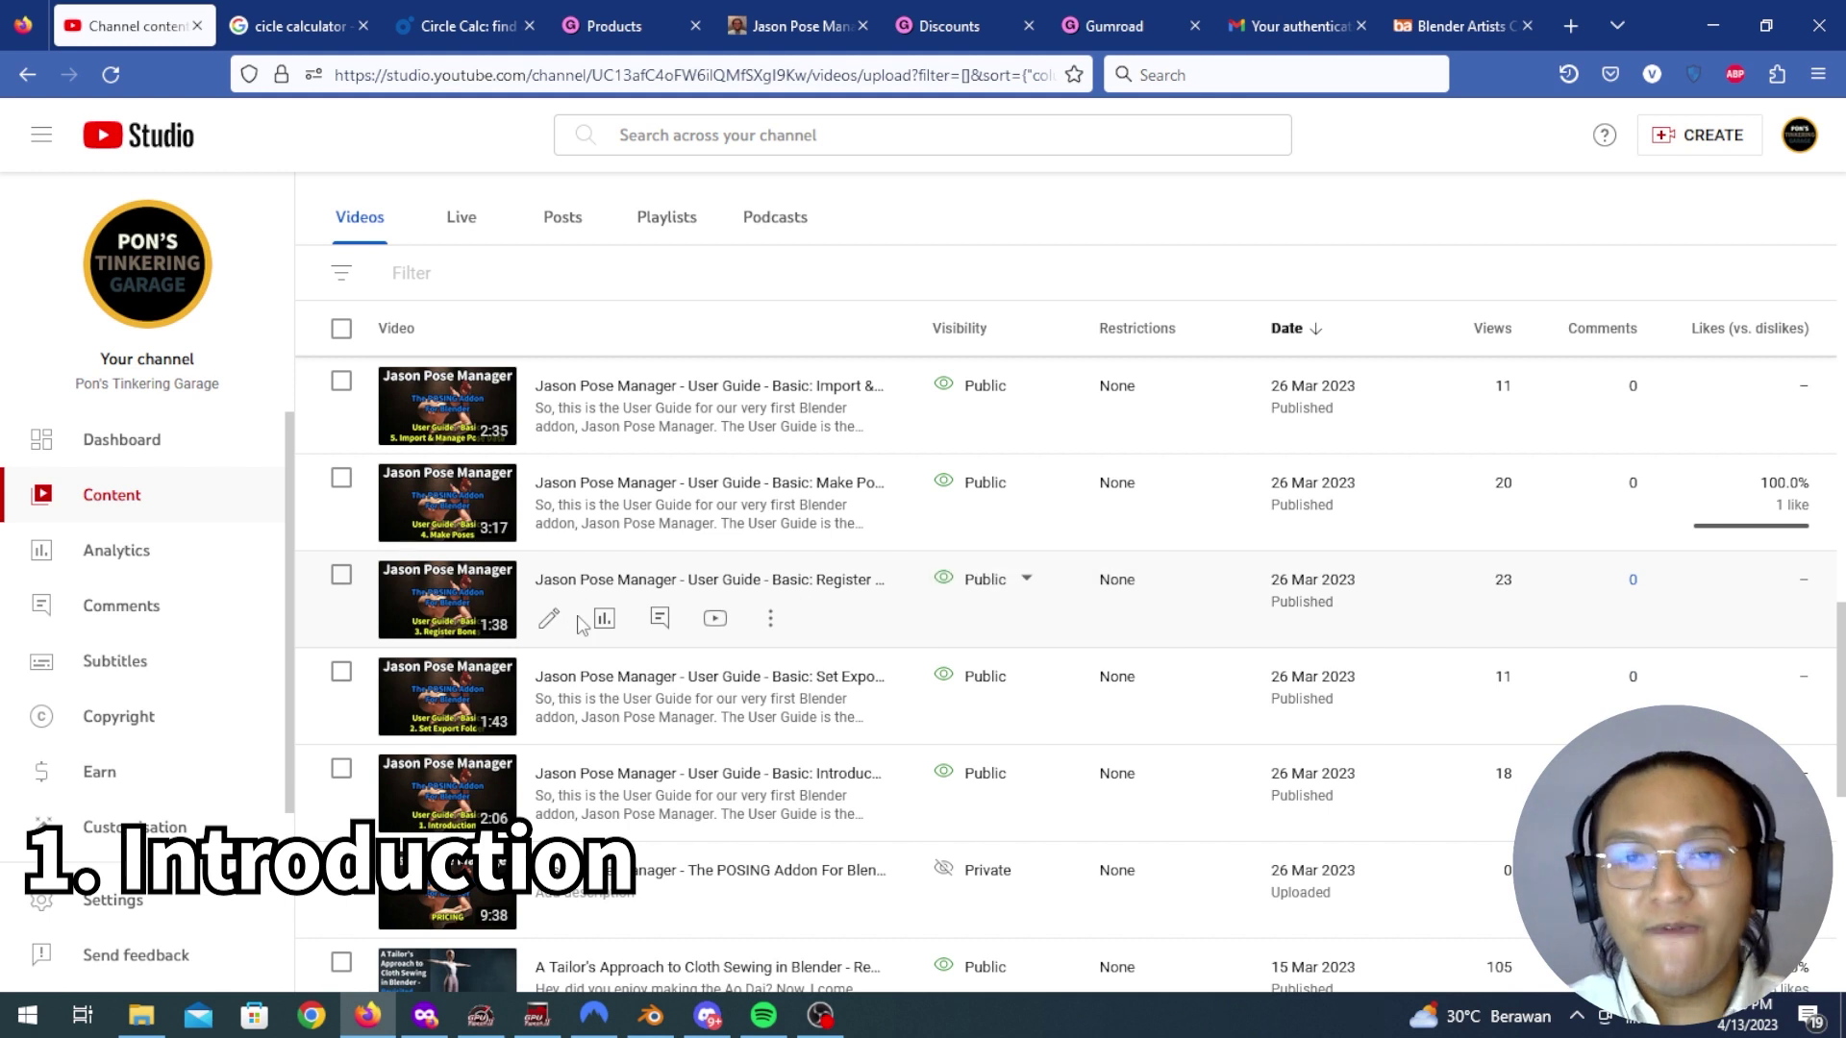
Step: Read the feature description and the Basic and Universal pricing on the Jason Pose Manager Gumroad page
click(759, 14)
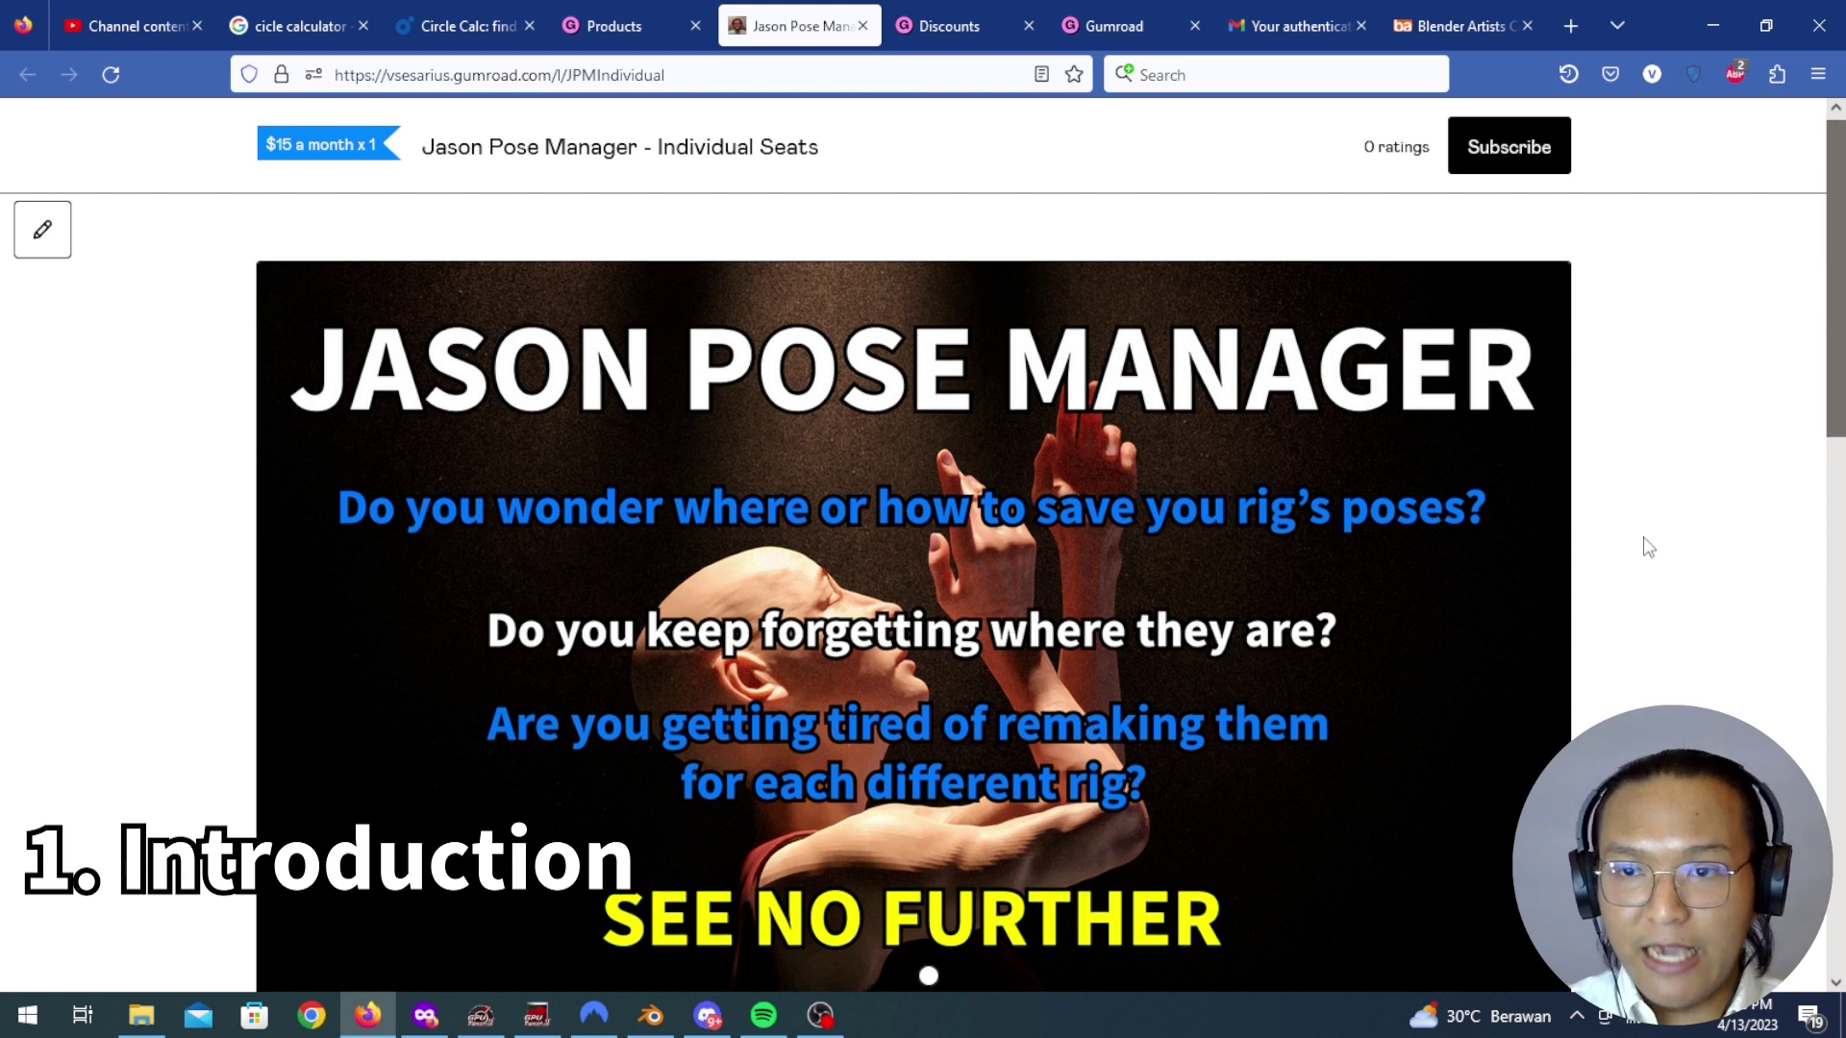
scroll(1649, 550, down, 5)
scroll(1649, 548, down, 9)
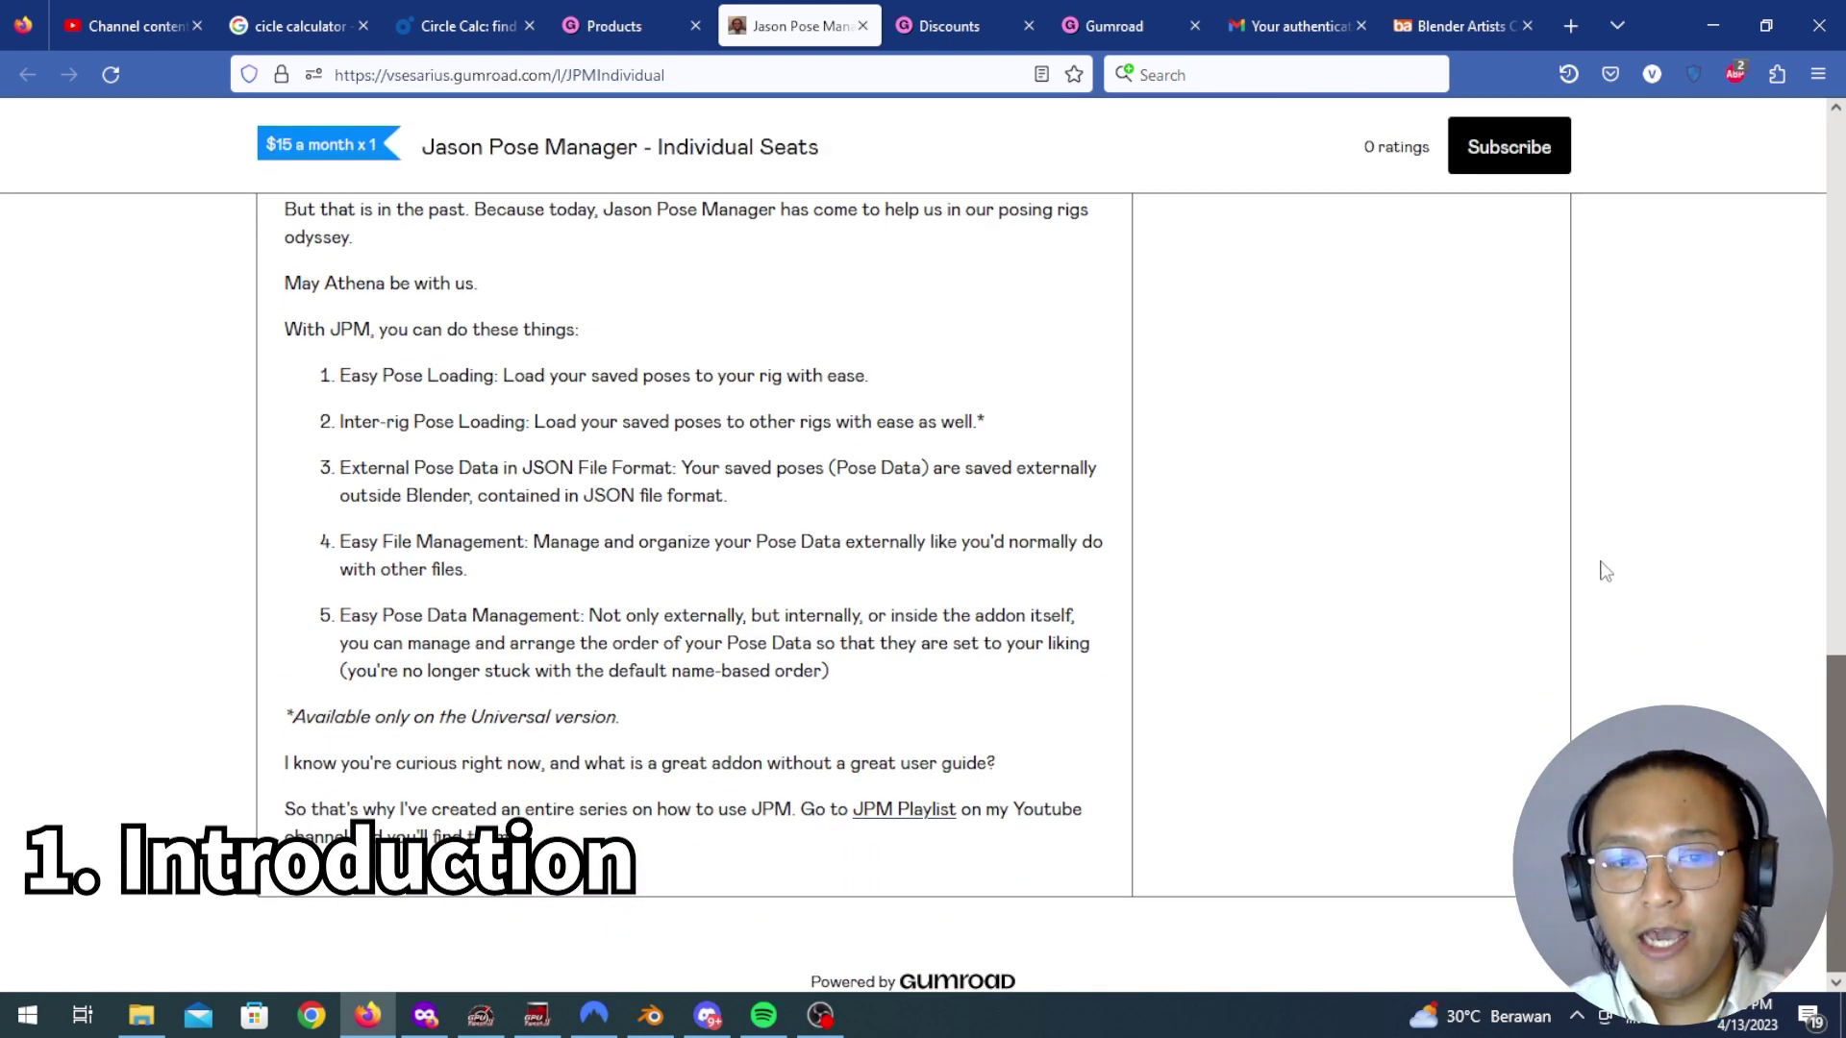
scroll(1604, 571, up, 7)
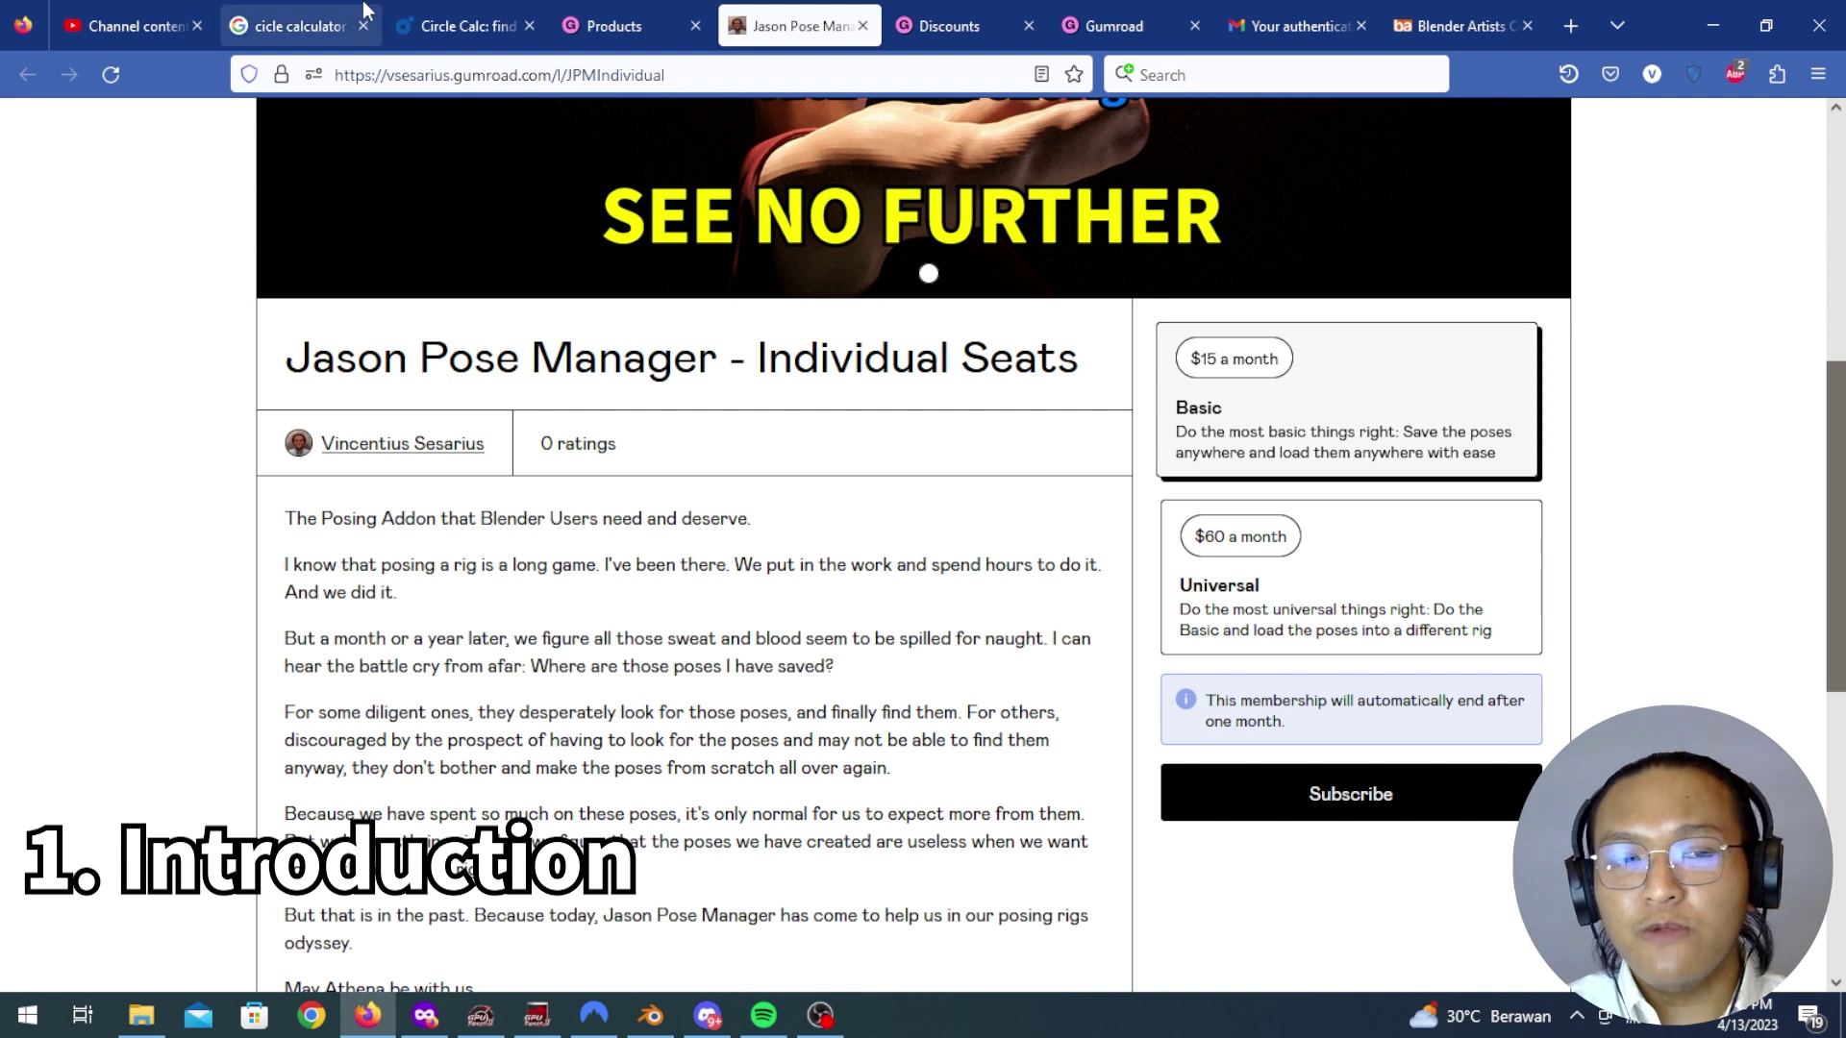
Step: Go back to the YouTube Studio channel content and review the user guide videos up to the newest upload
click(178, 24)
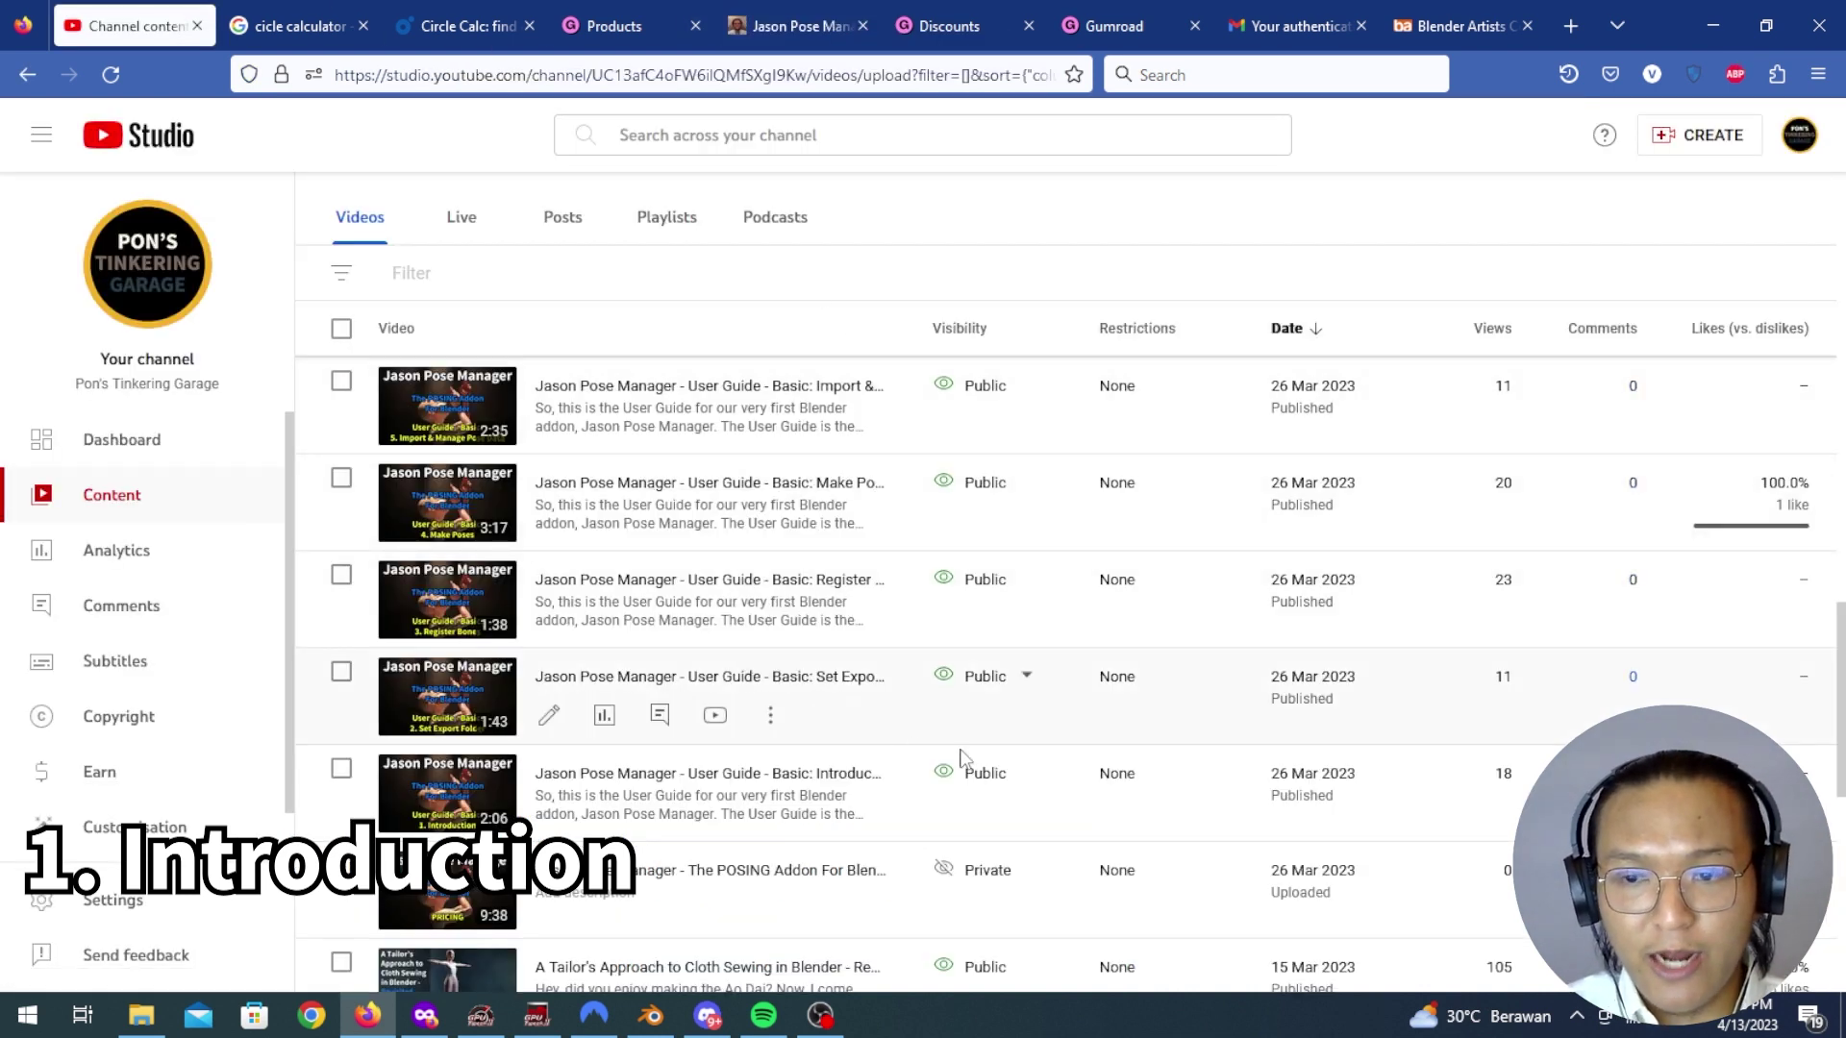
scroll(904, 783, up, 12)
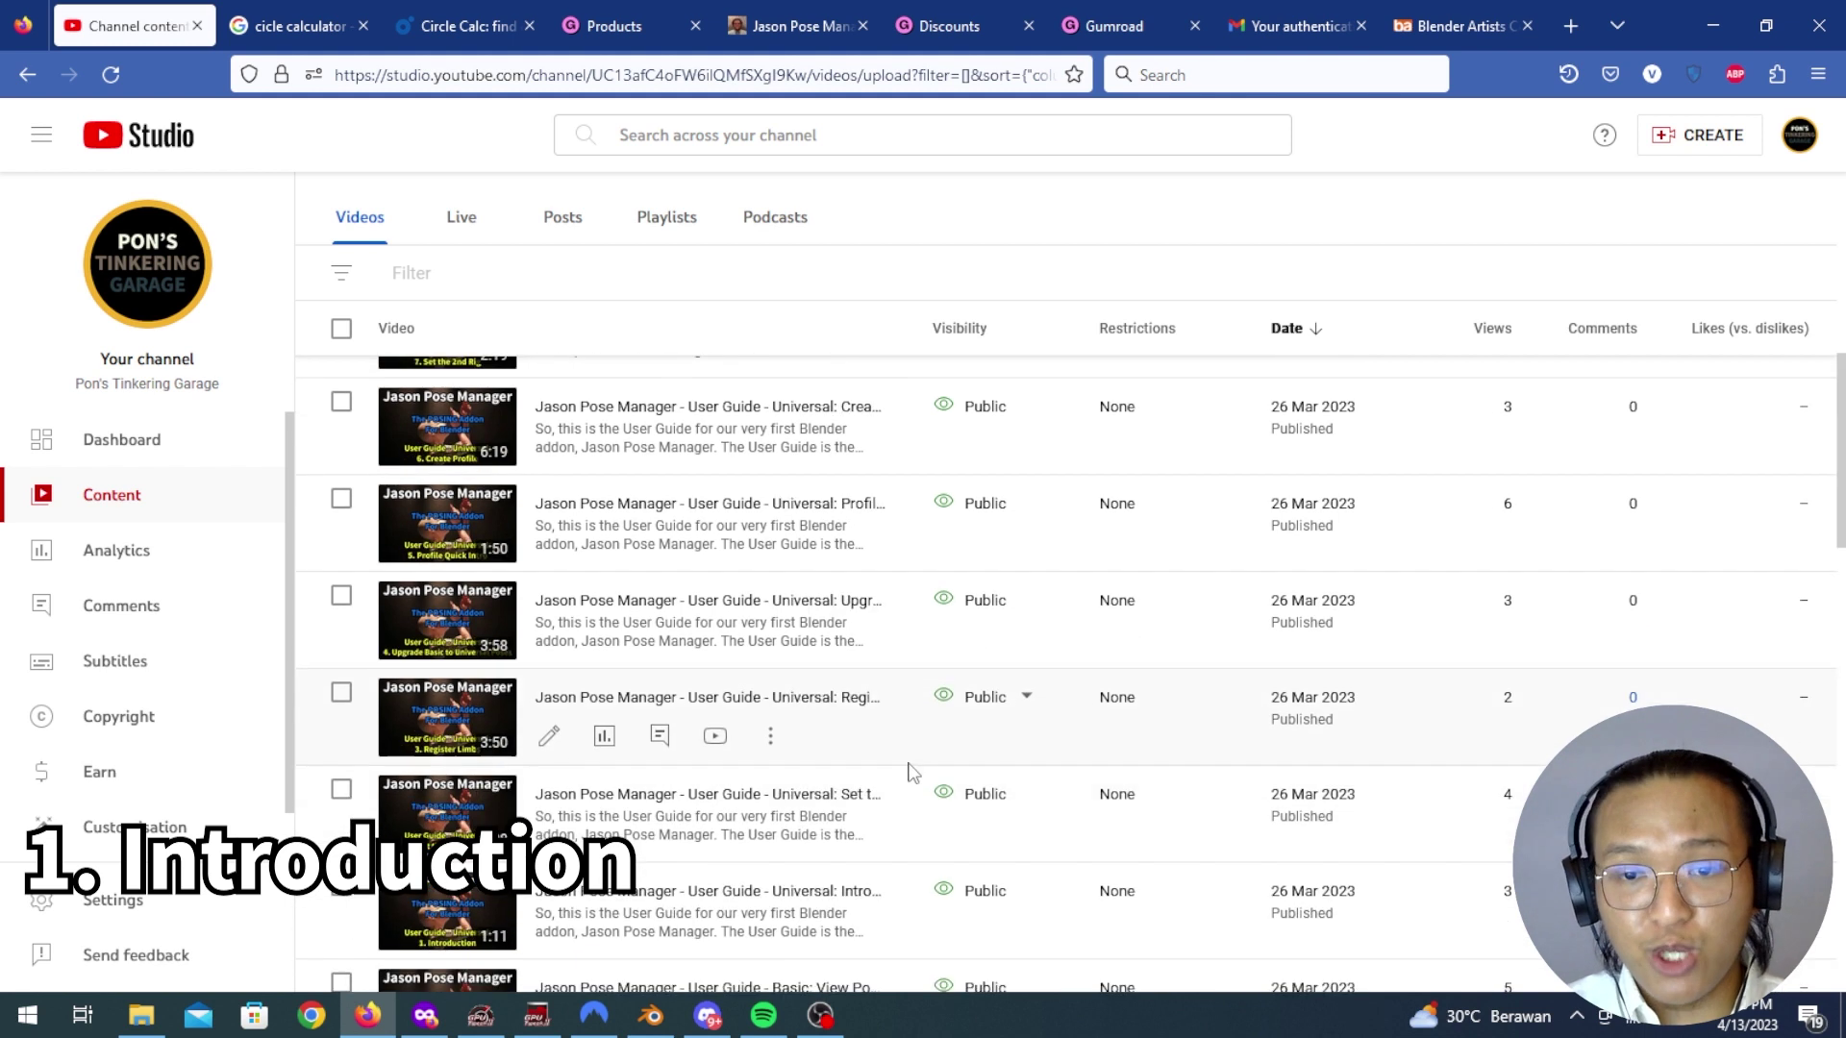
scroll(840, 782, up, 5)
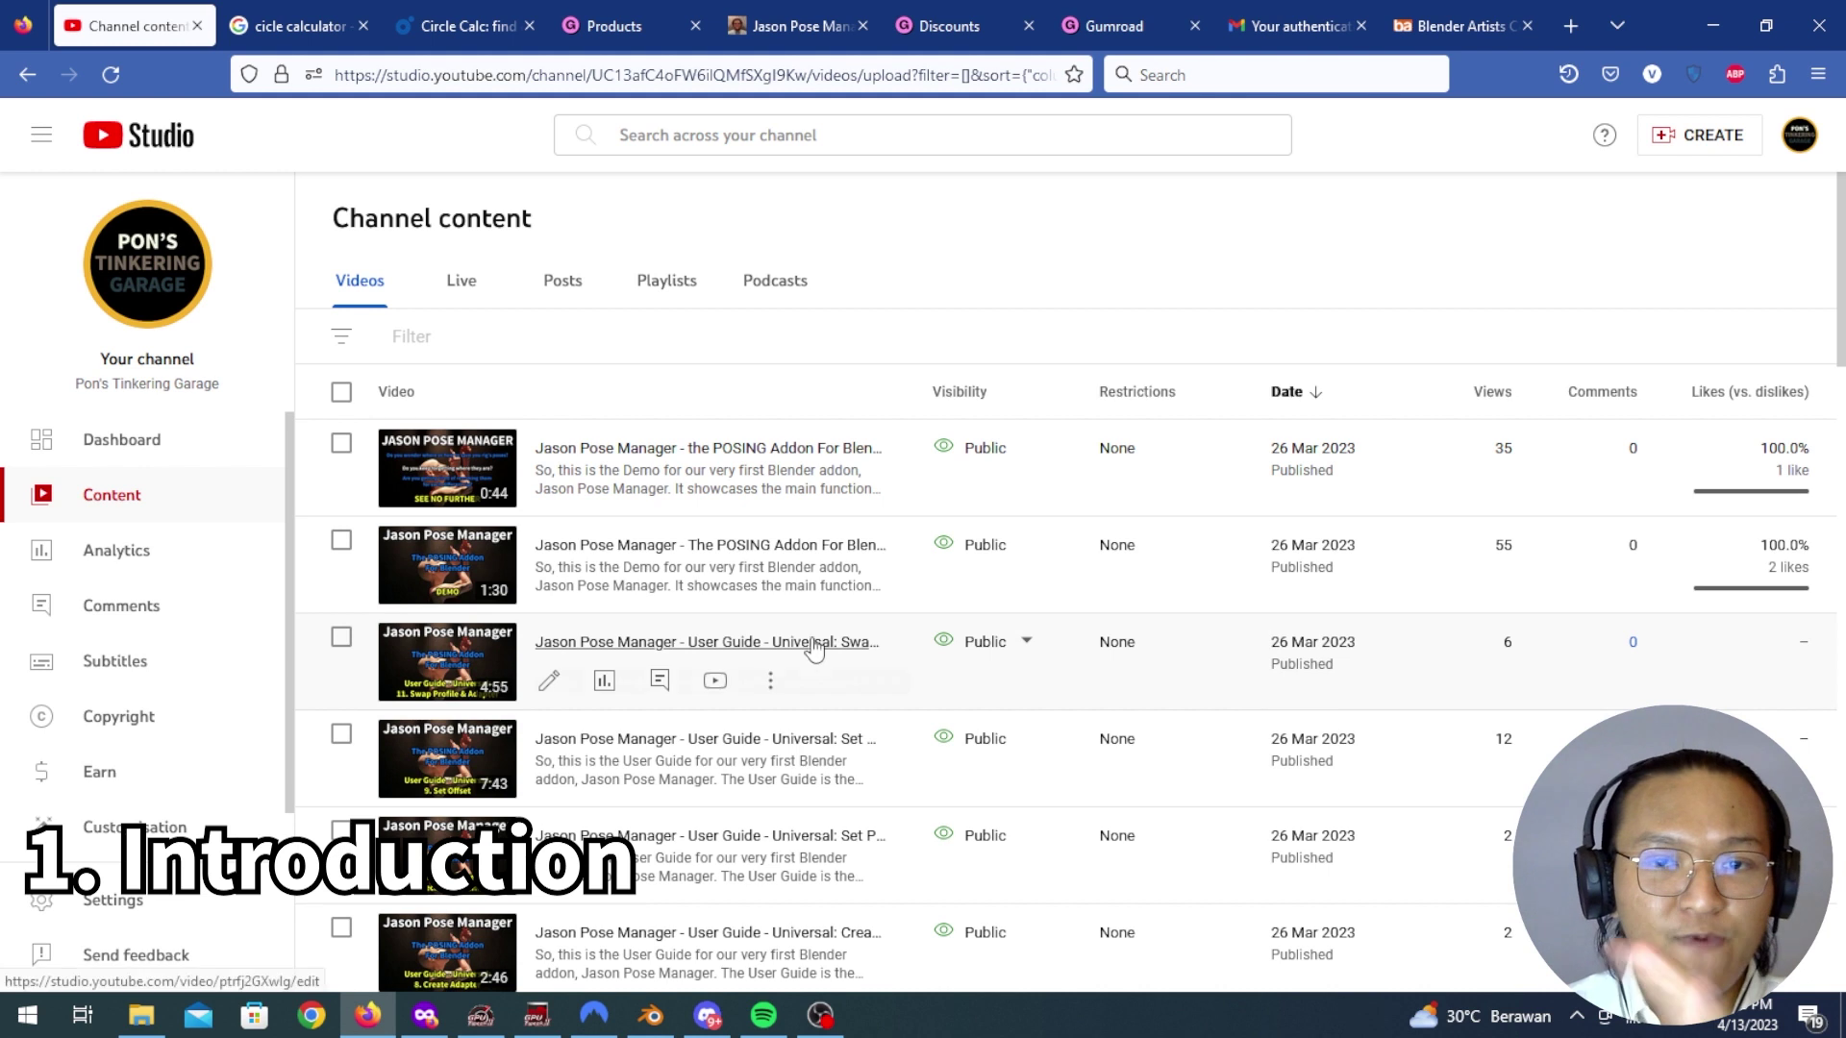
Step: View the start of the Jason Pose Manager product page and the JPM Release discount details on Gumroad
click(794, 26)
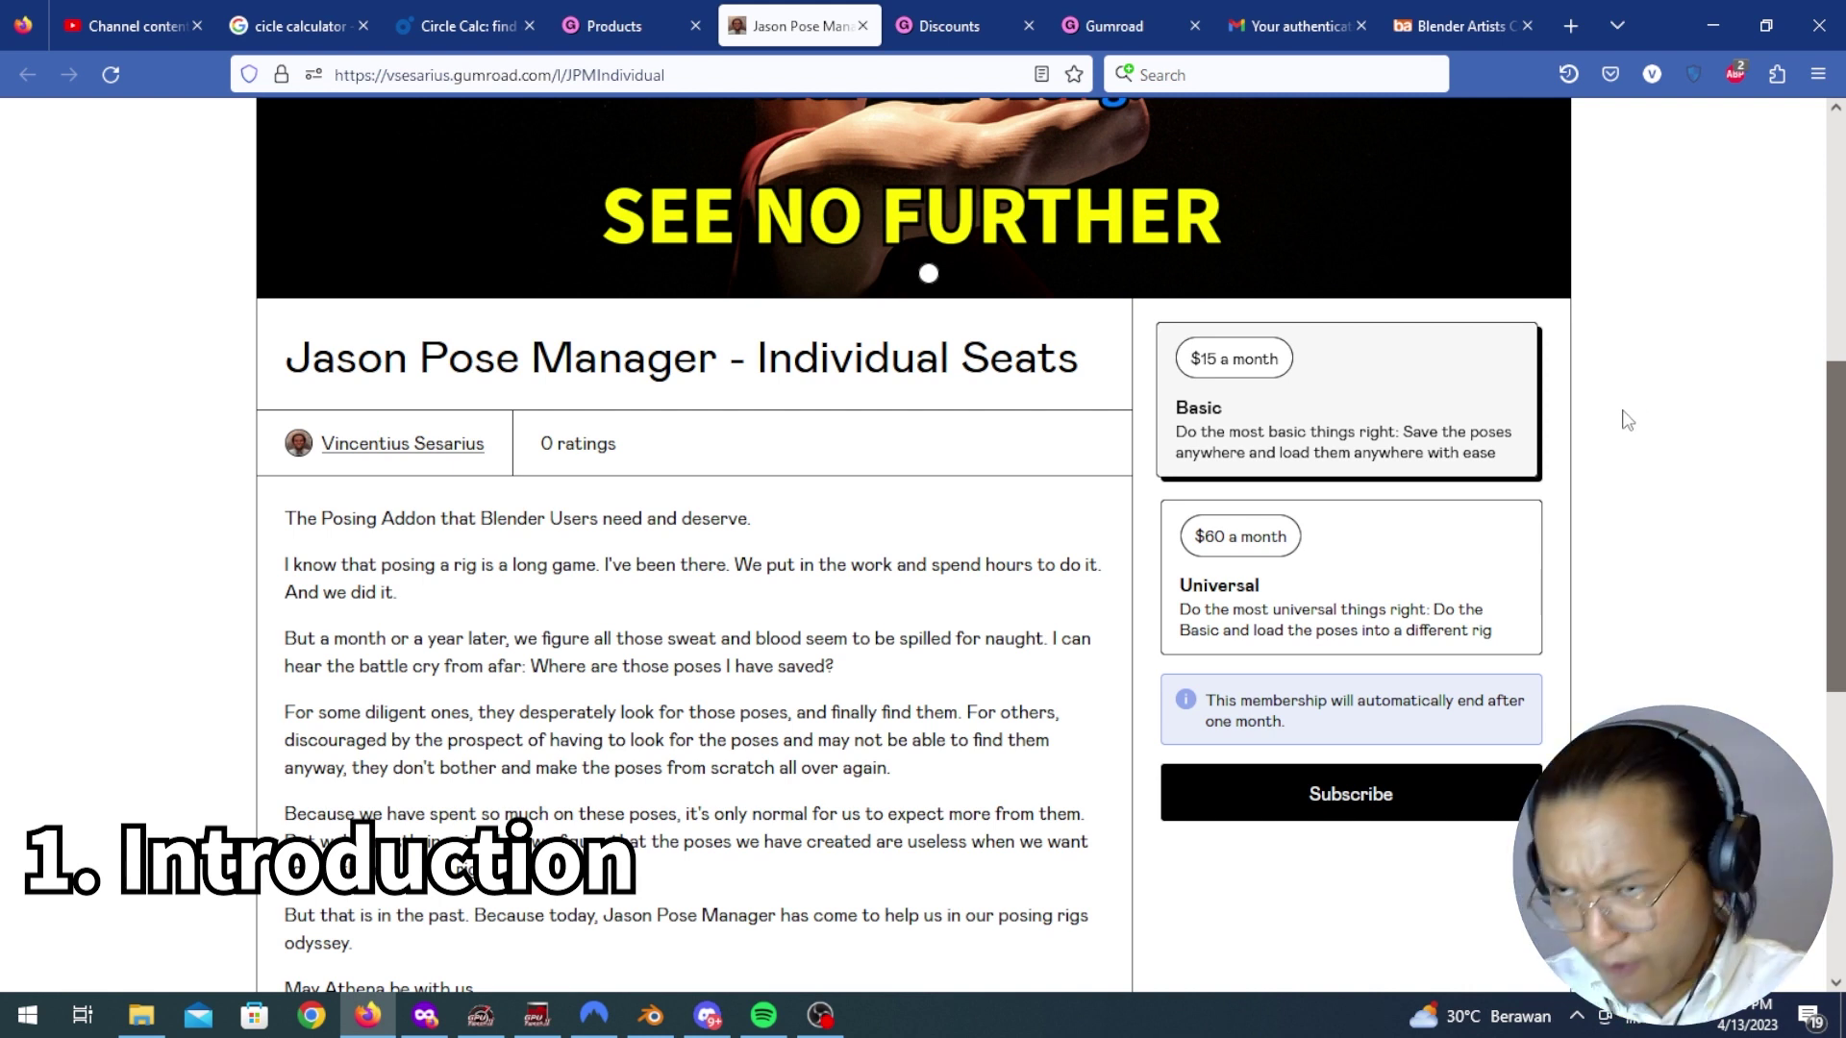
scroll(1611, 429, up, 5)
scroll(1610, 429, up, 3)
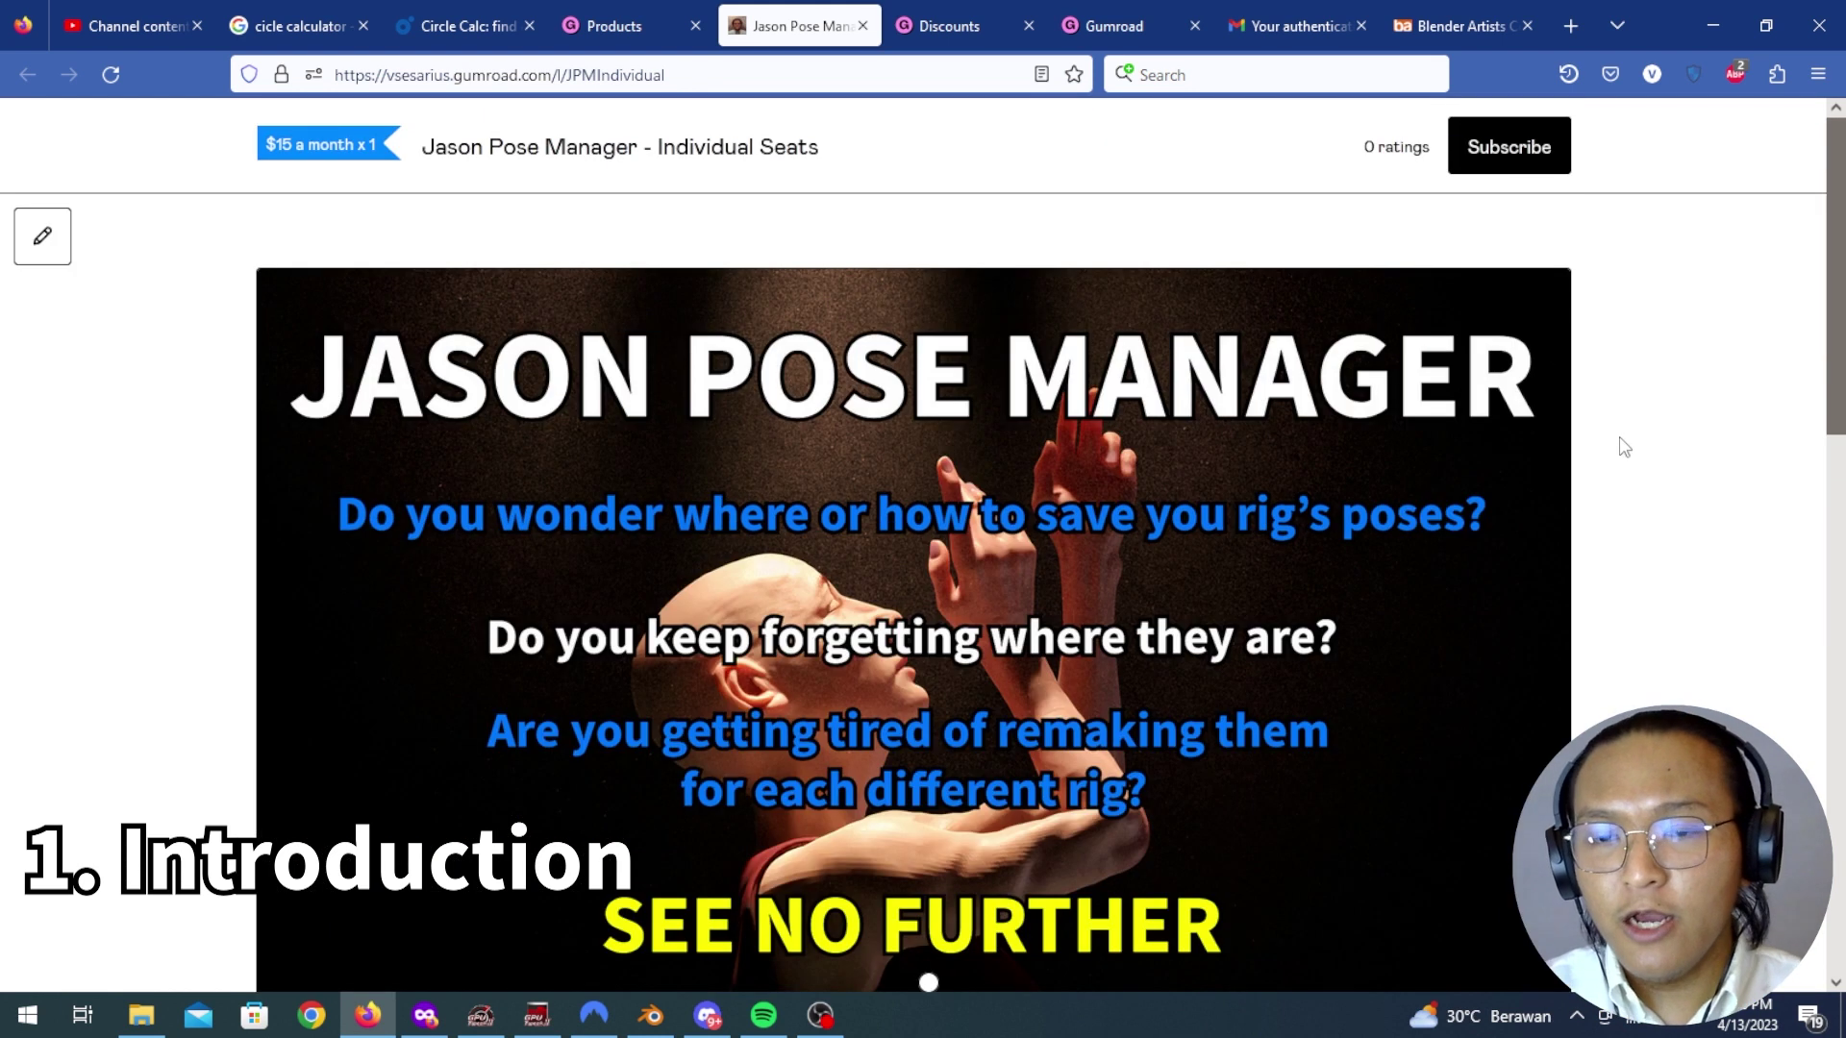
click(994, 37)
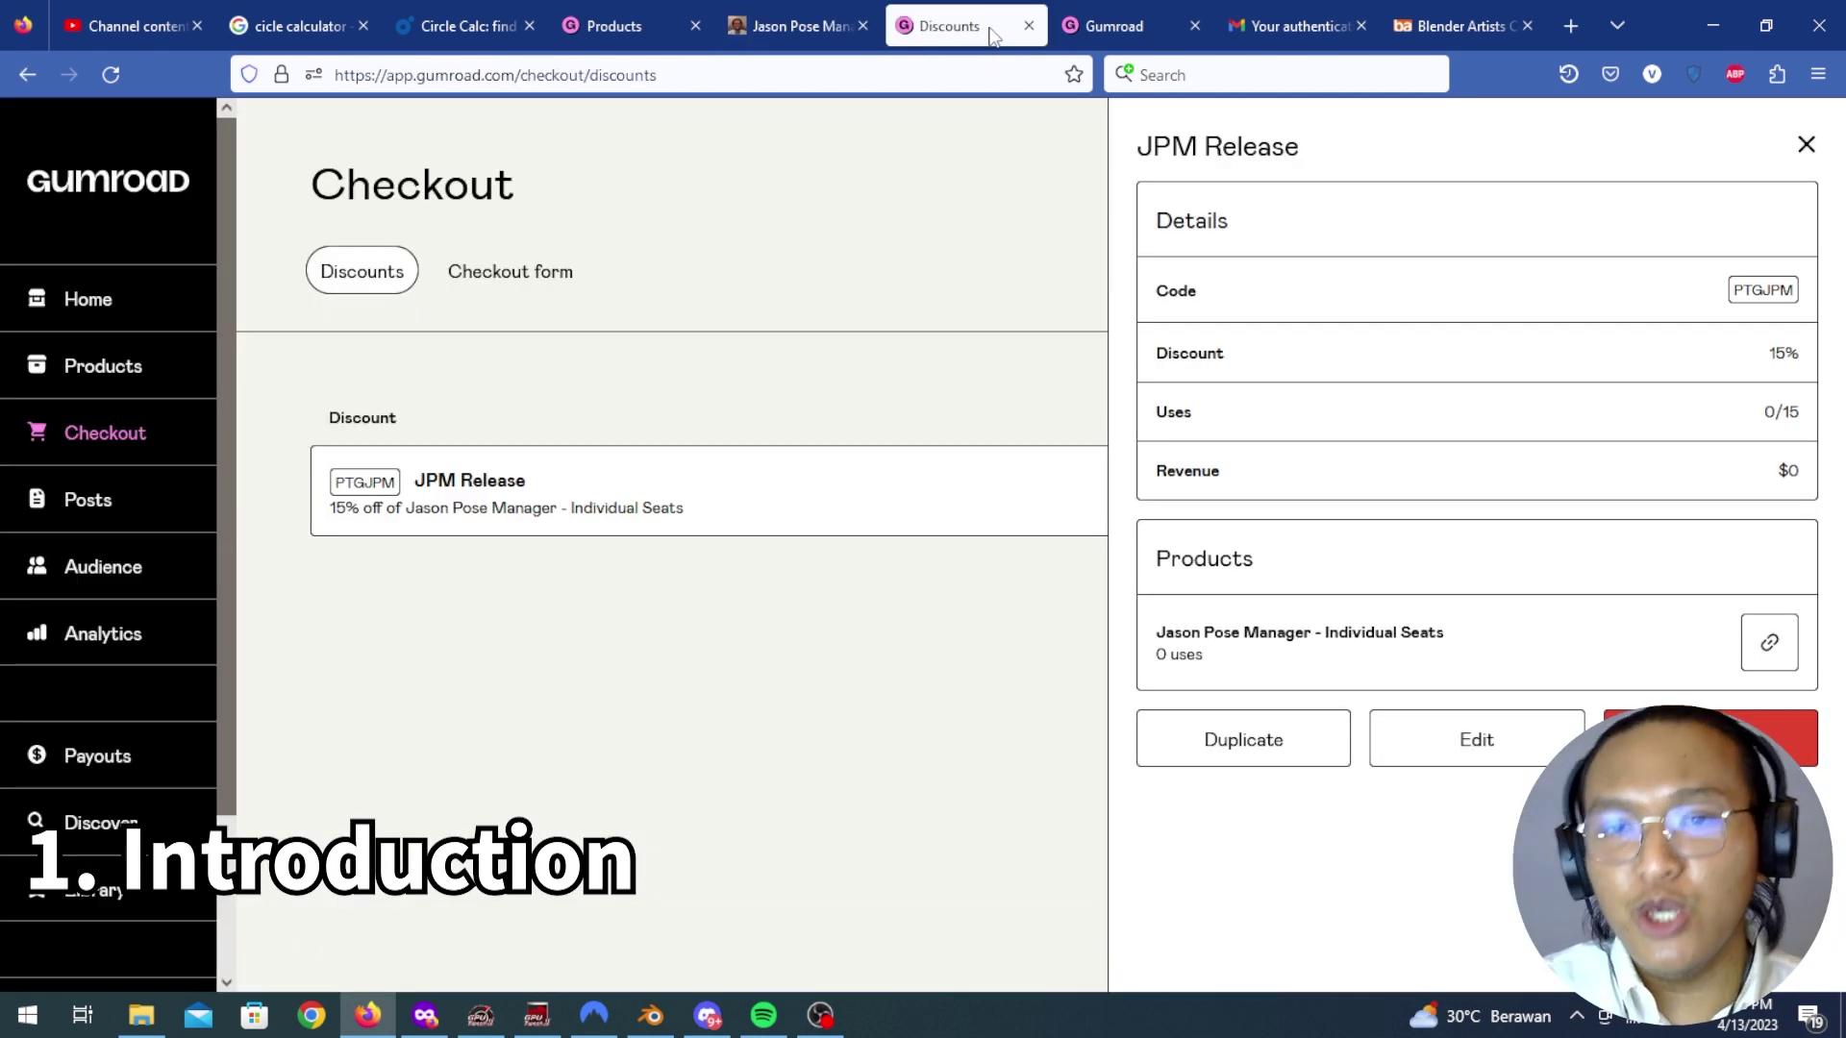
click(822, 12)
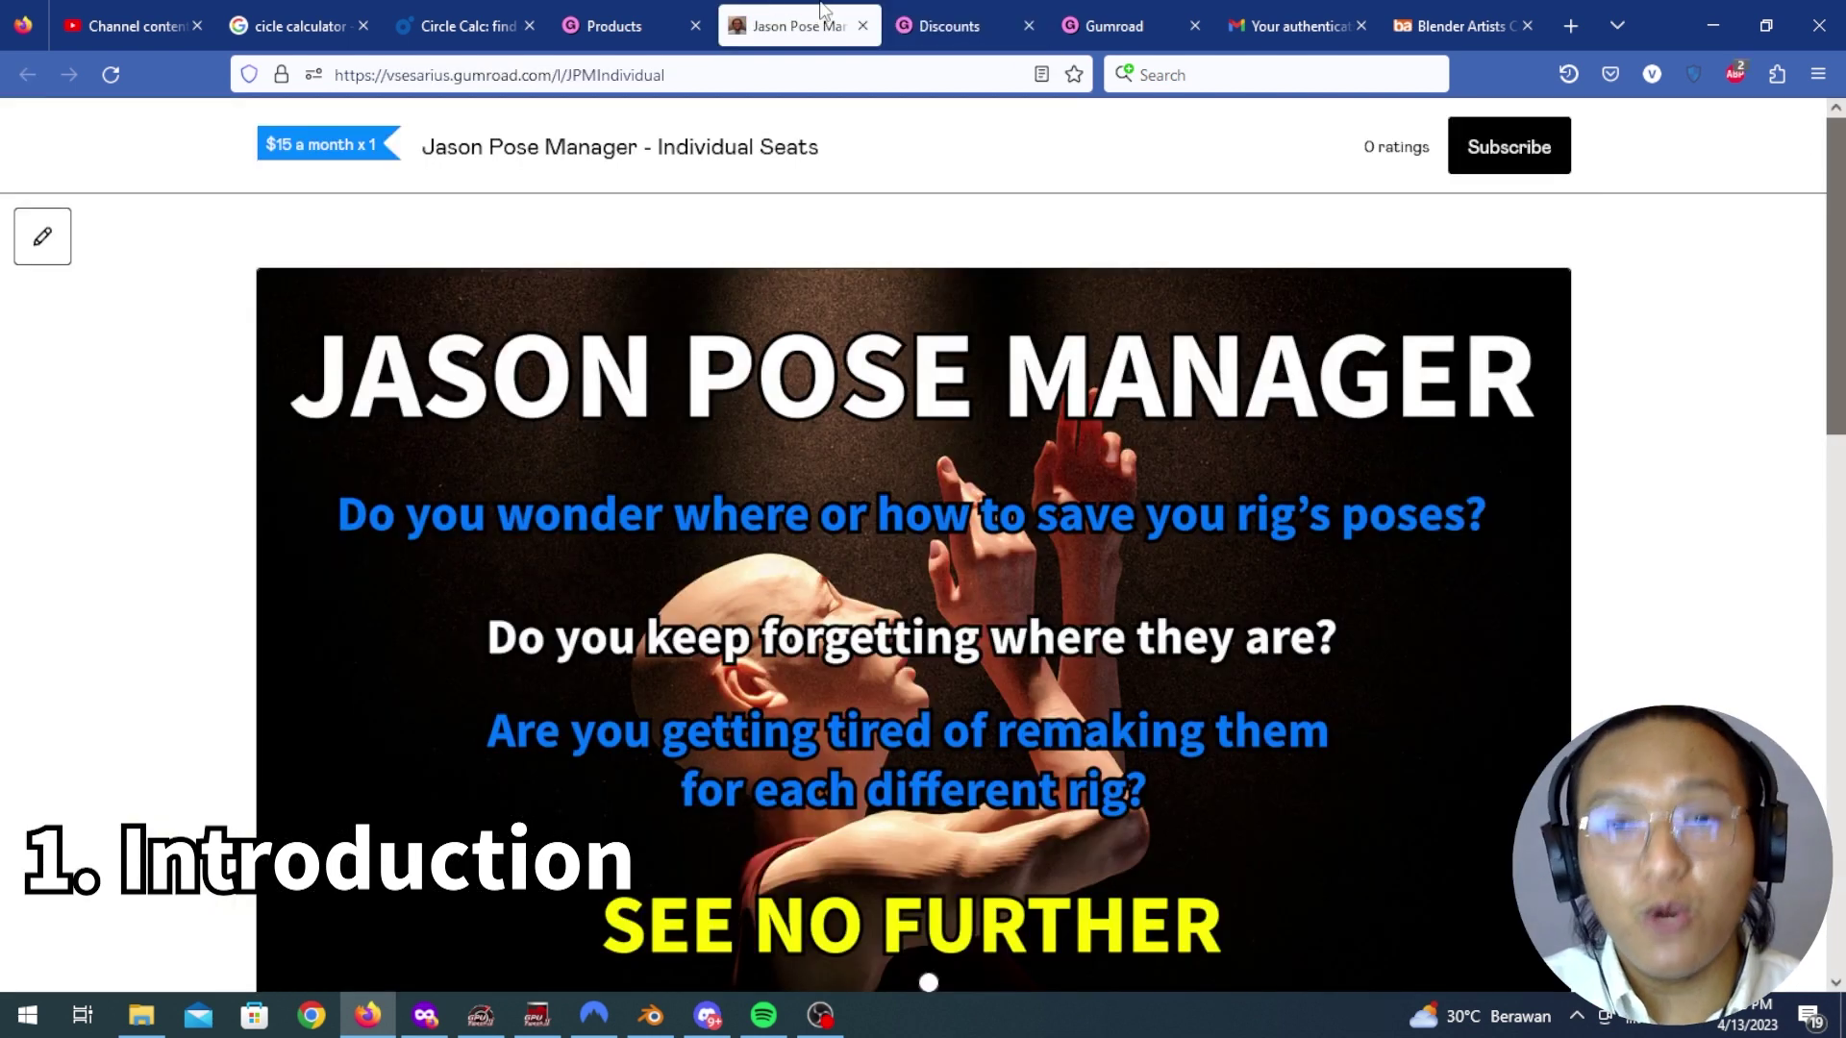
click(986, 26)
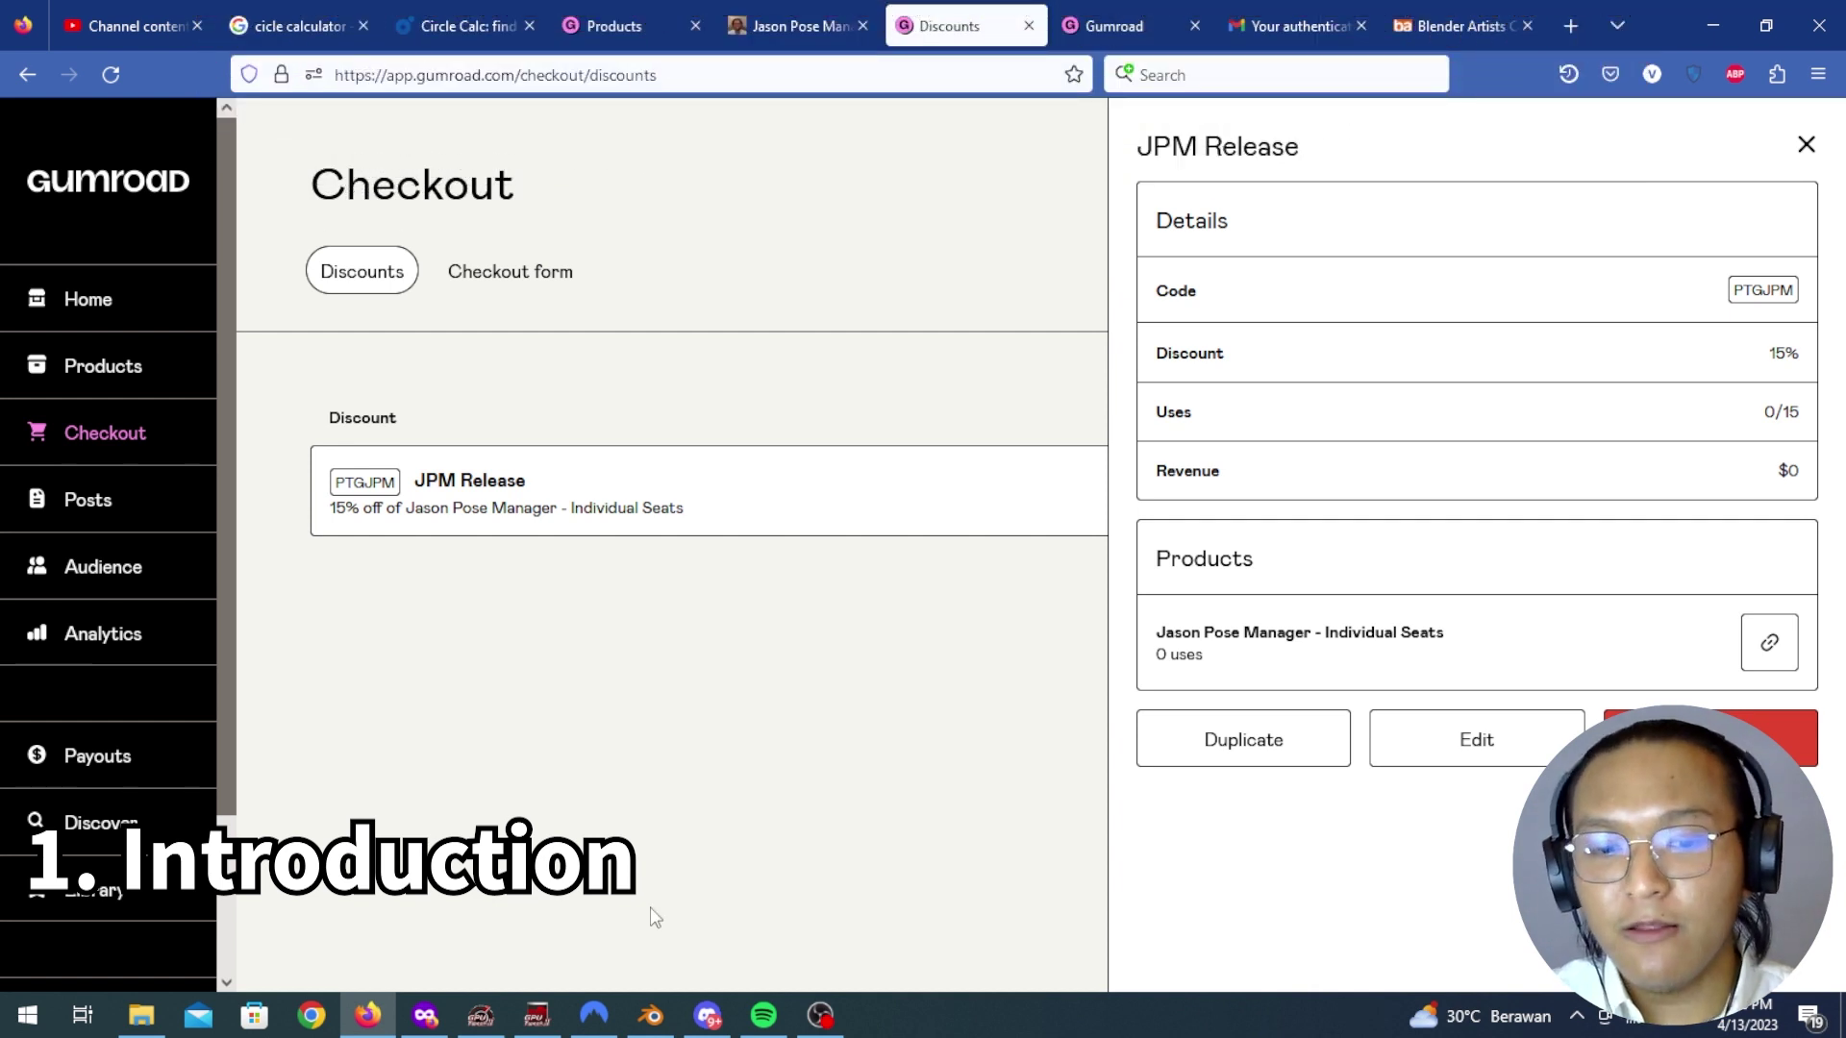
Step: Switch back to Blender and select the beskar_female_armature_003 rig by its bones near the armpit
click(646, 1017)
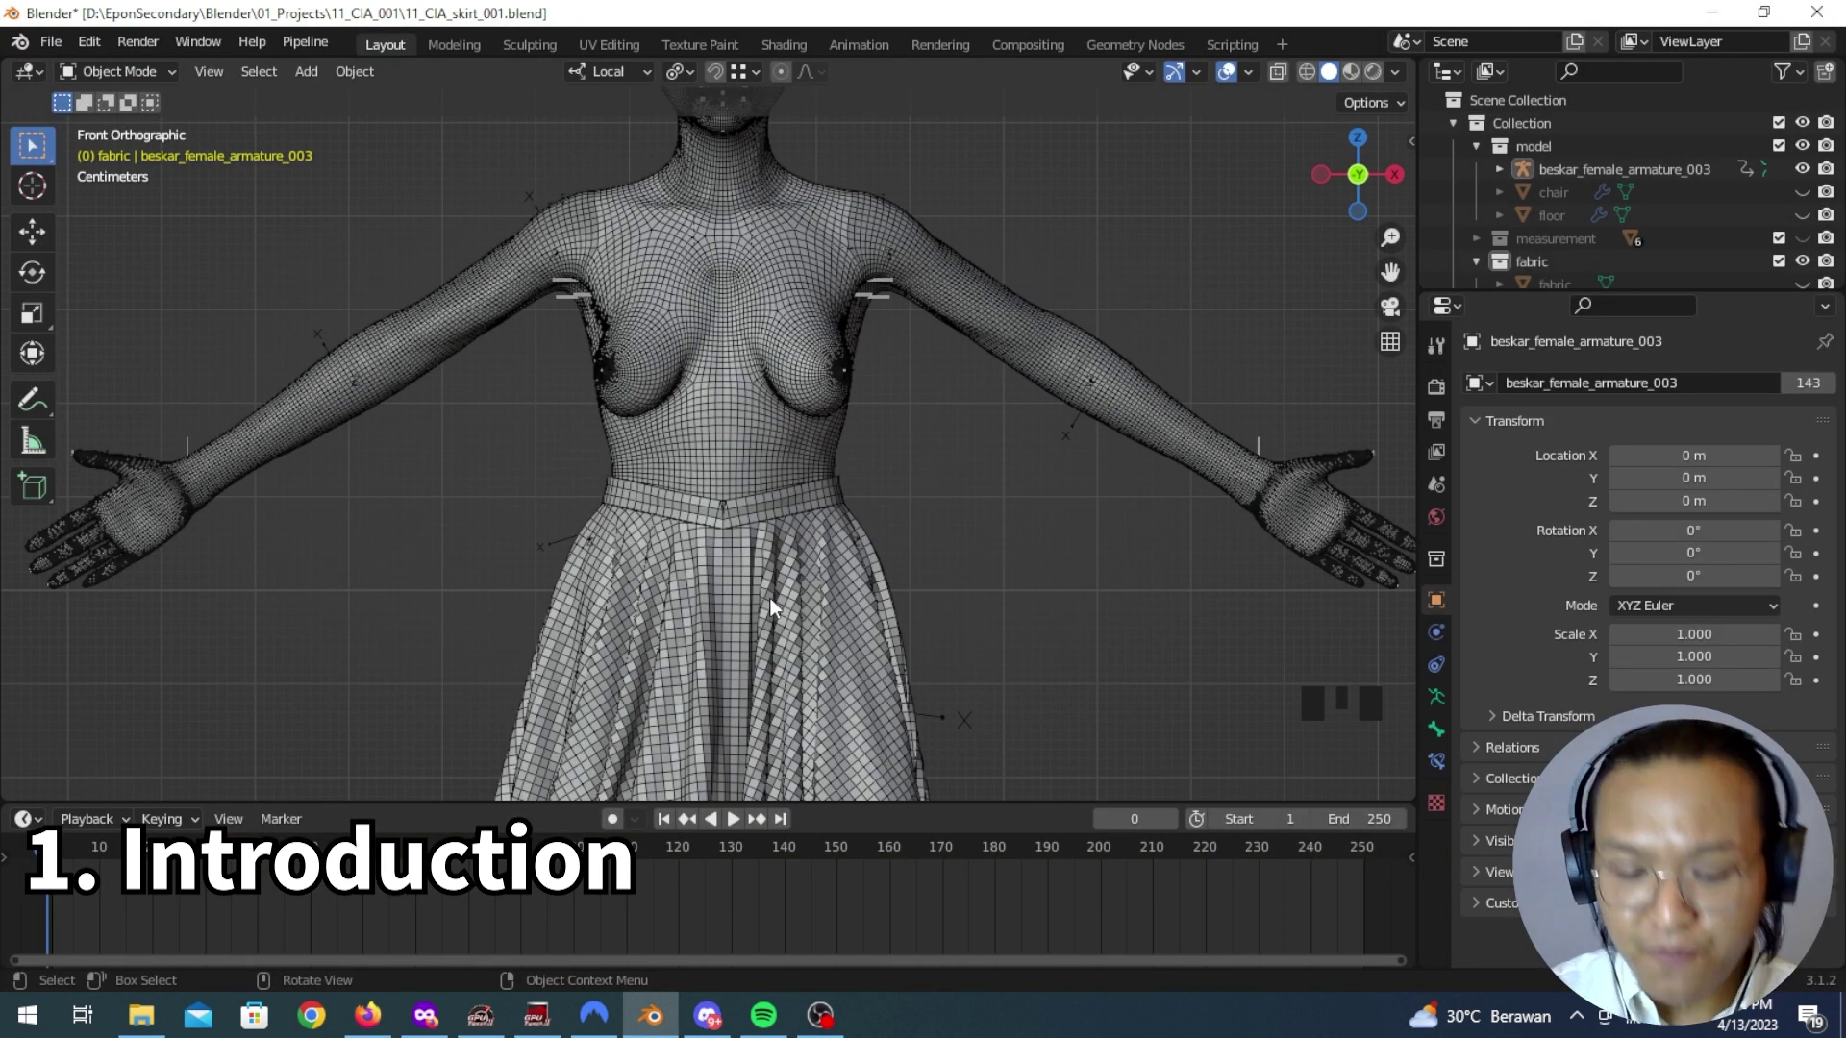
click(998, 352)
scroll(875, 412, up, 2)
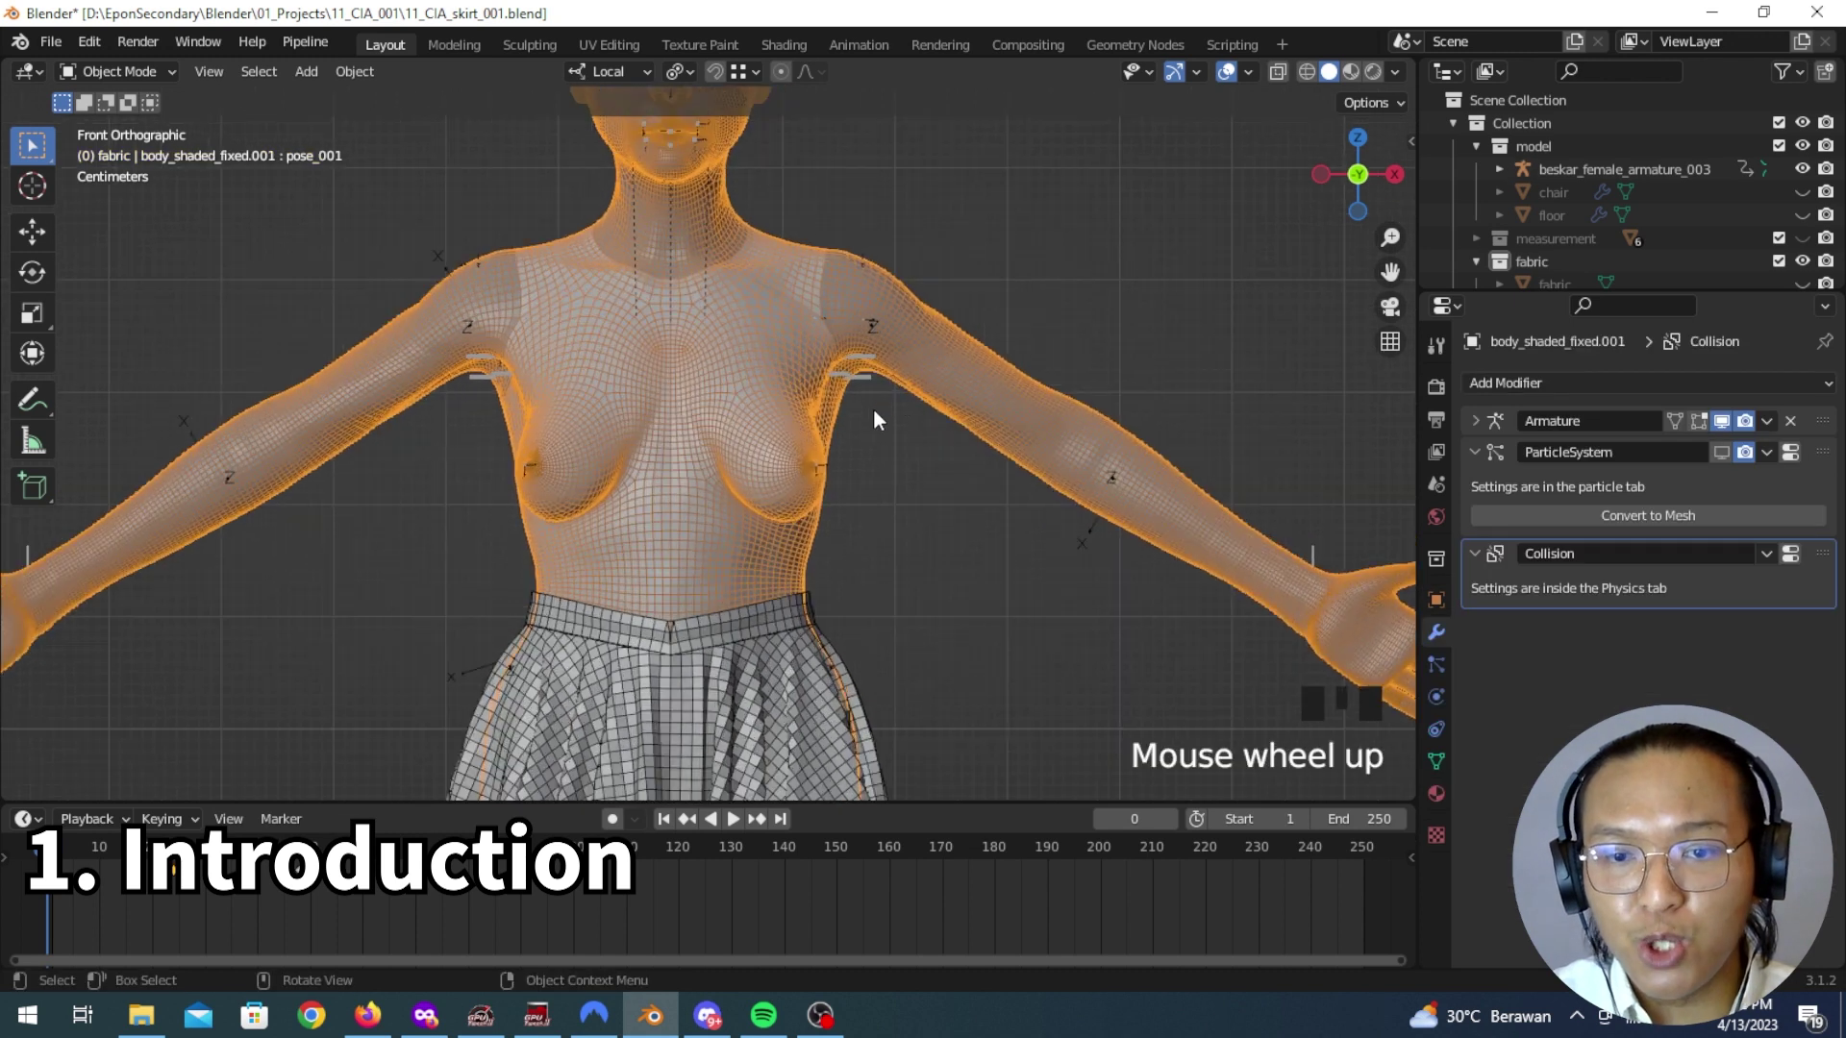
click(867, 381)
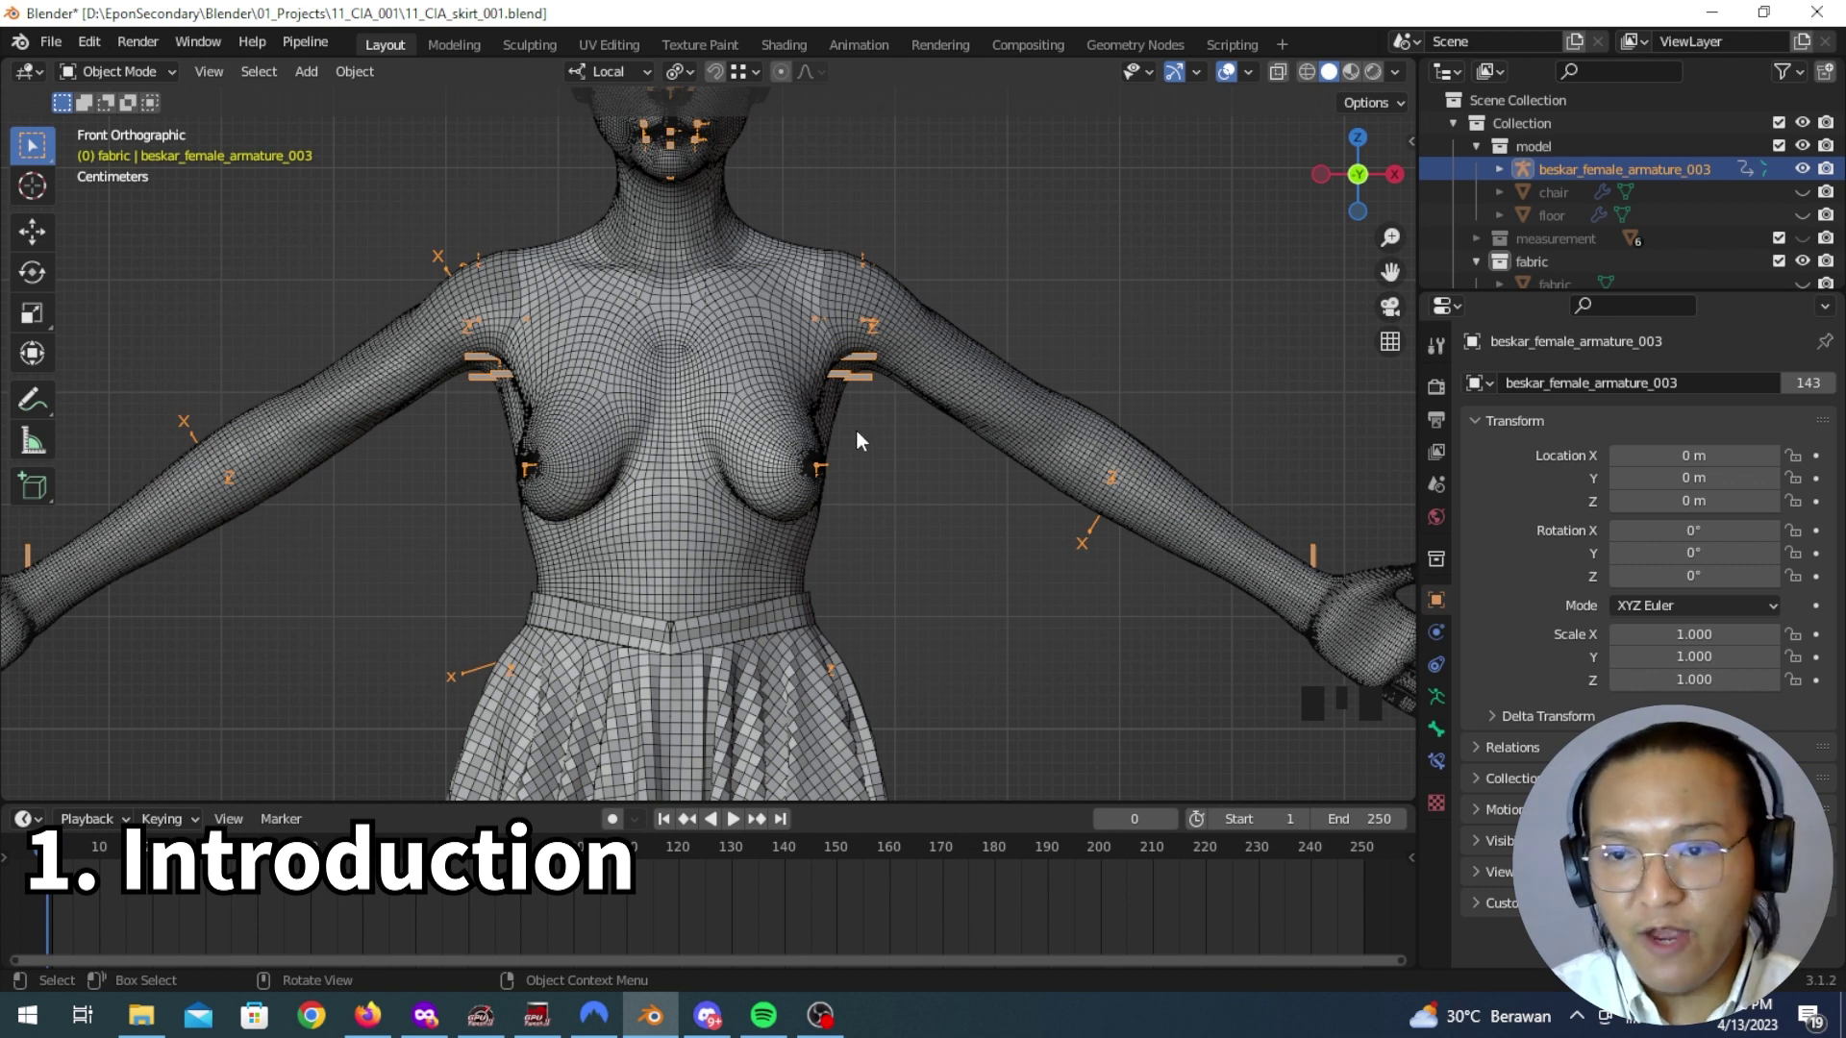
click(912, 393)
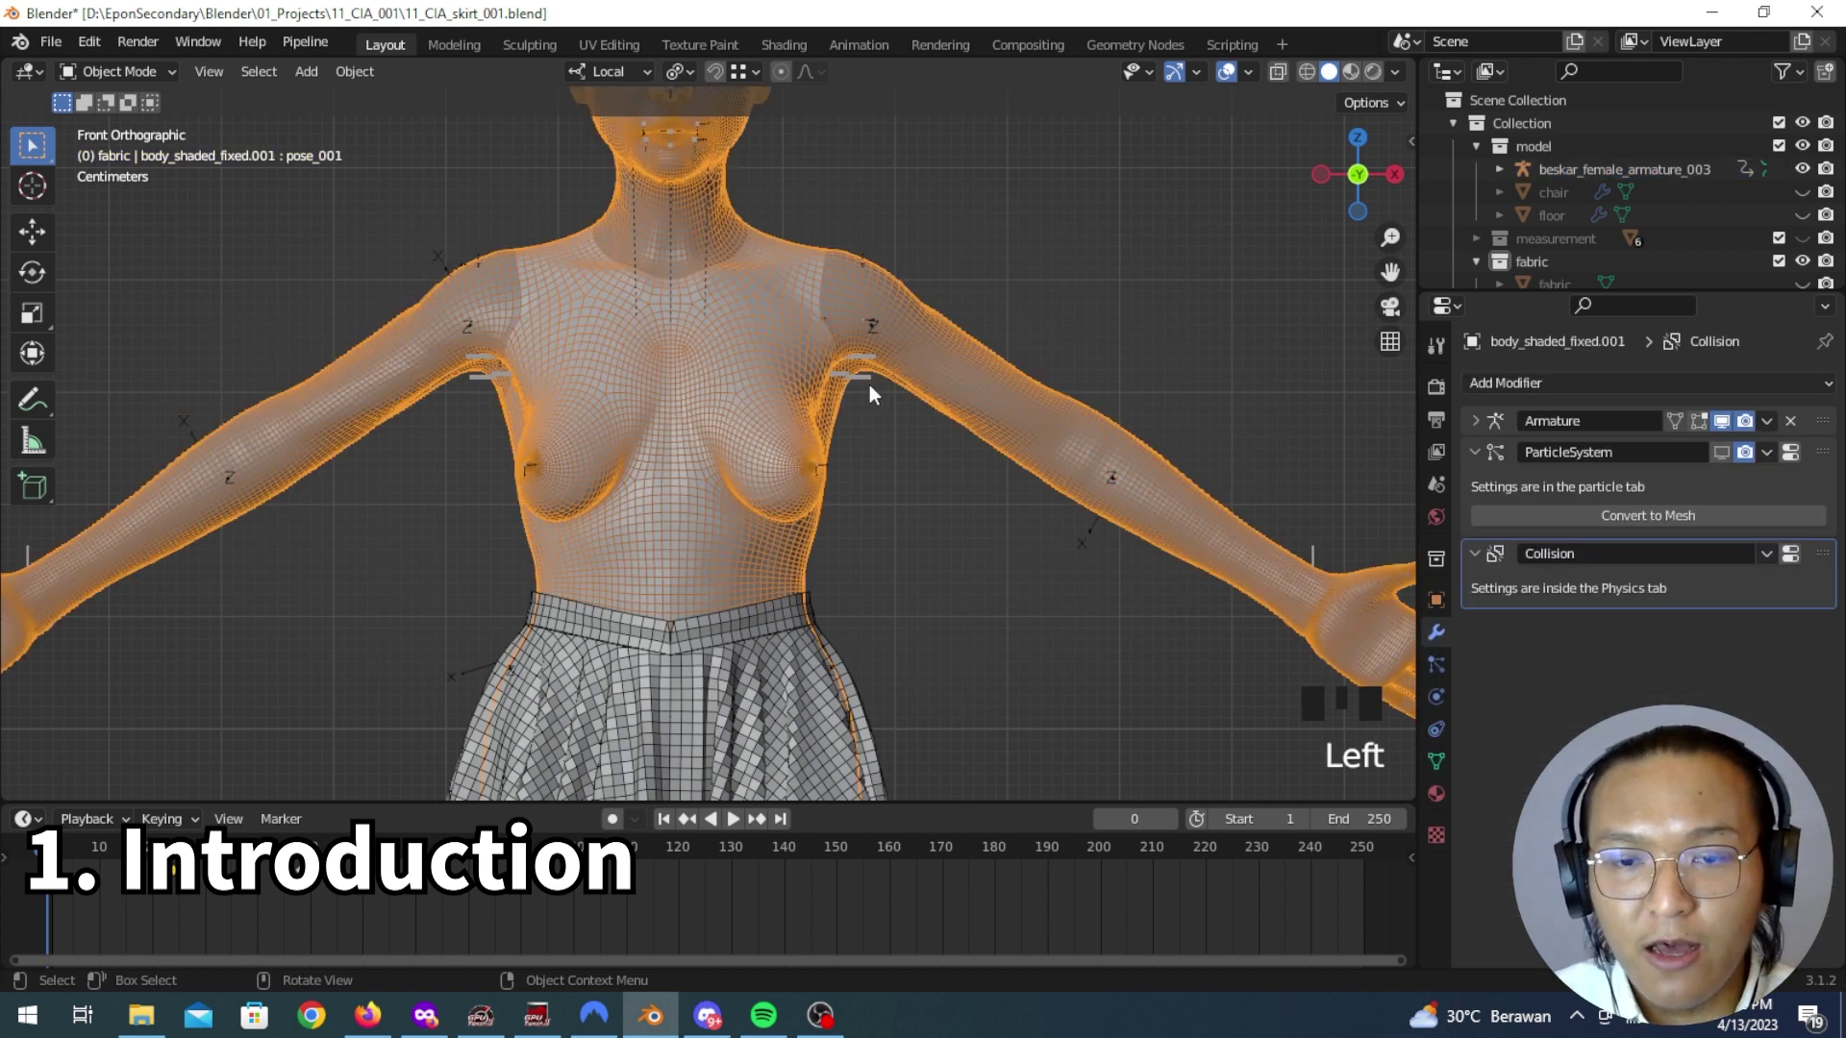
click(869, 373)
click(872, 379)
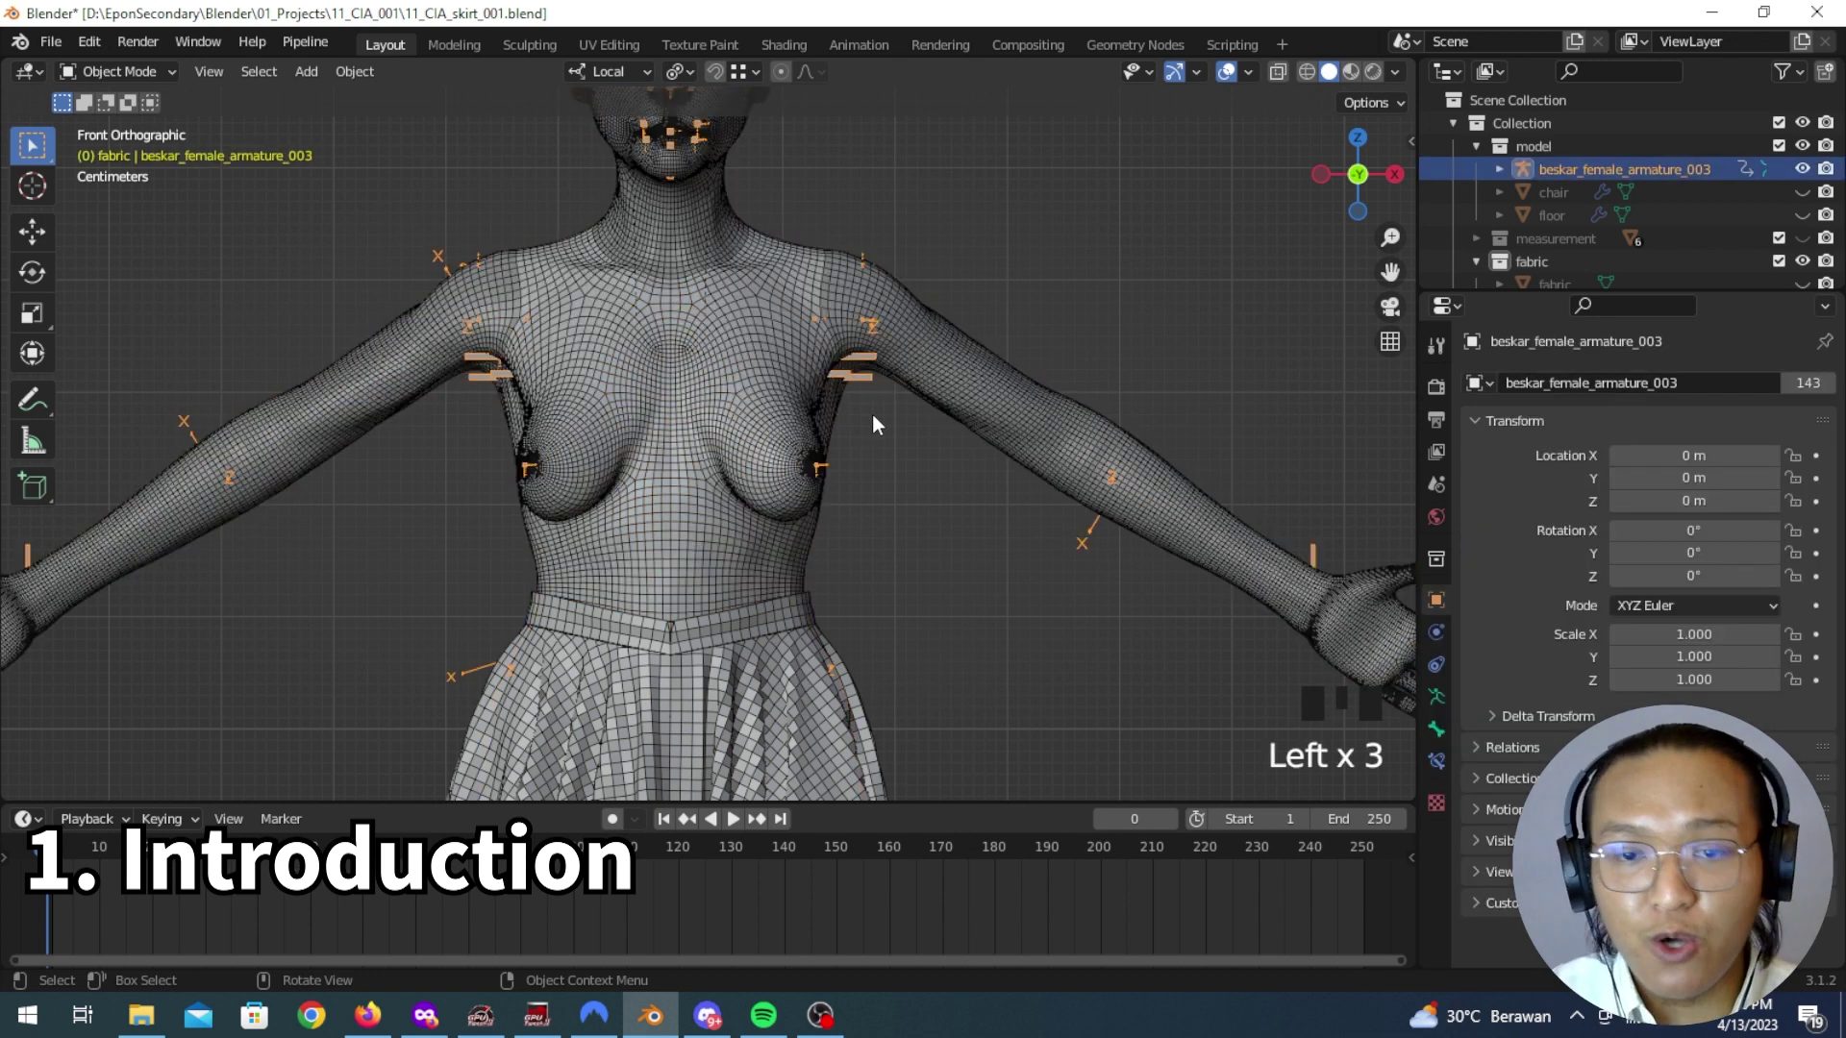
Step: Check the JPM Release discount page in Firefox once more and return to Blender
click(367, 1016)
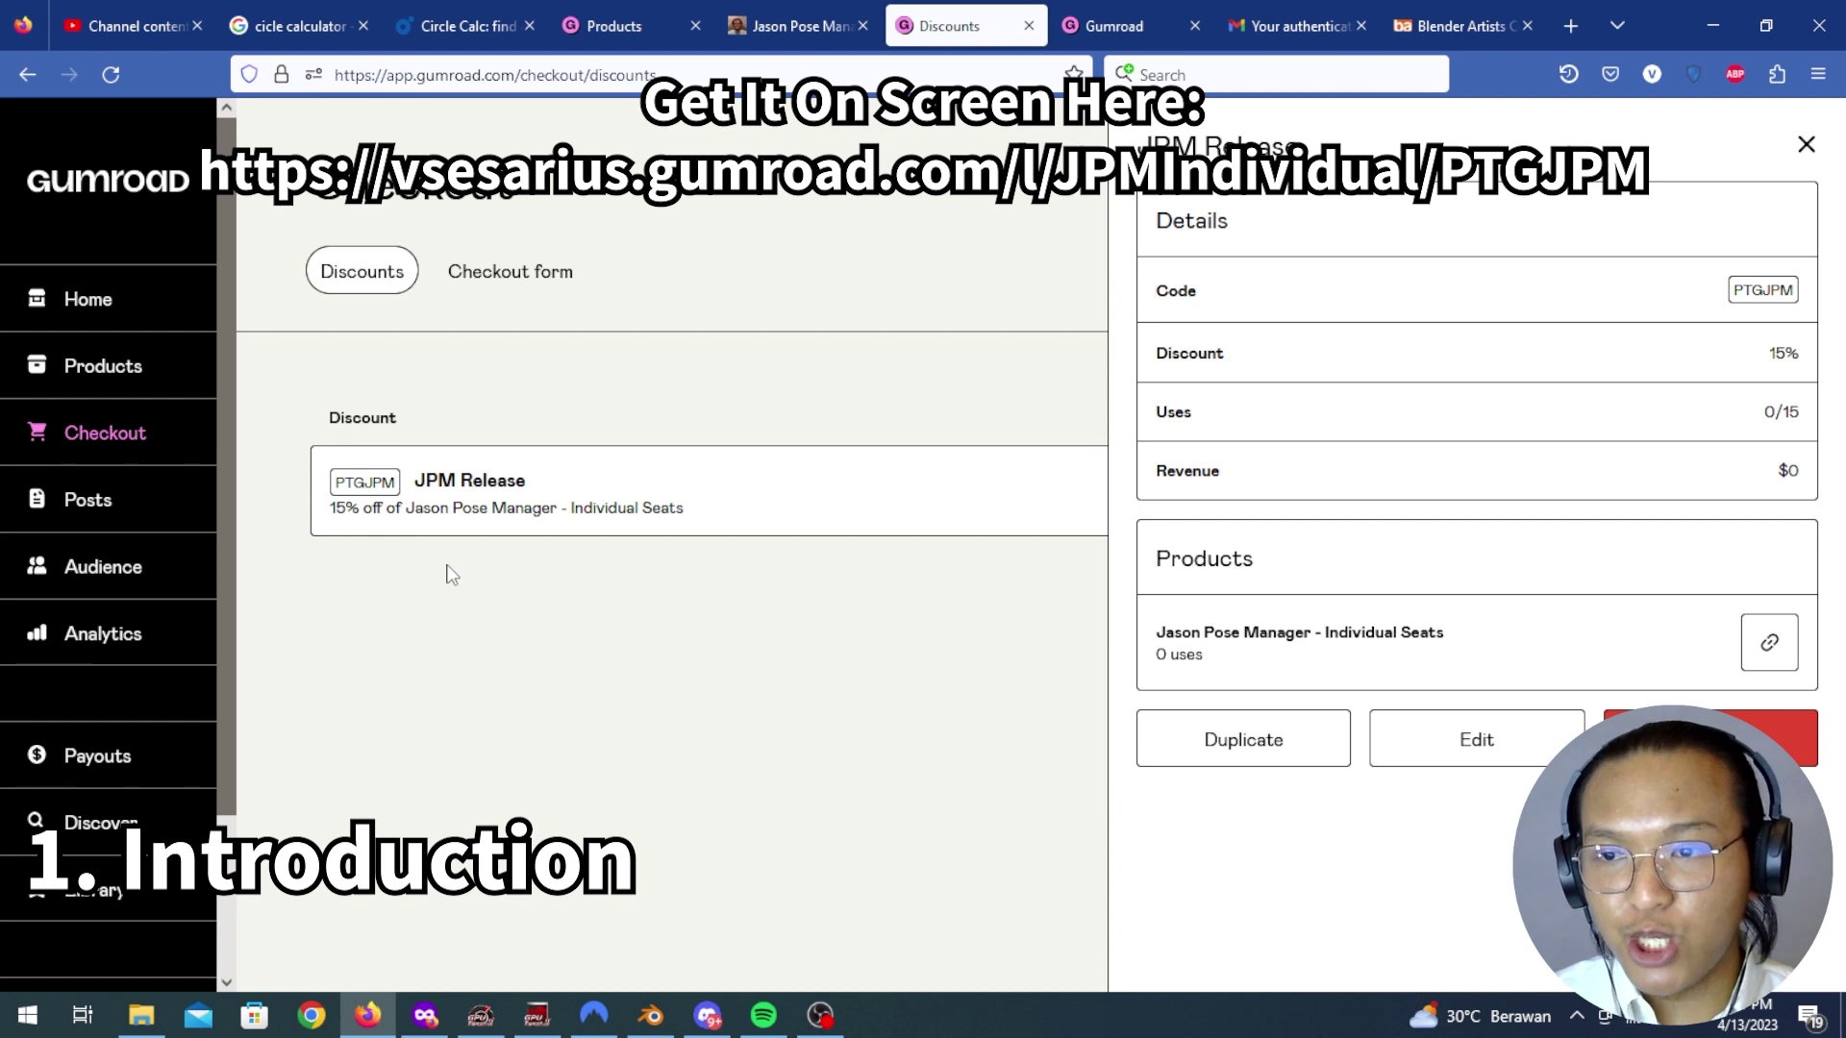
click(652, 1015)
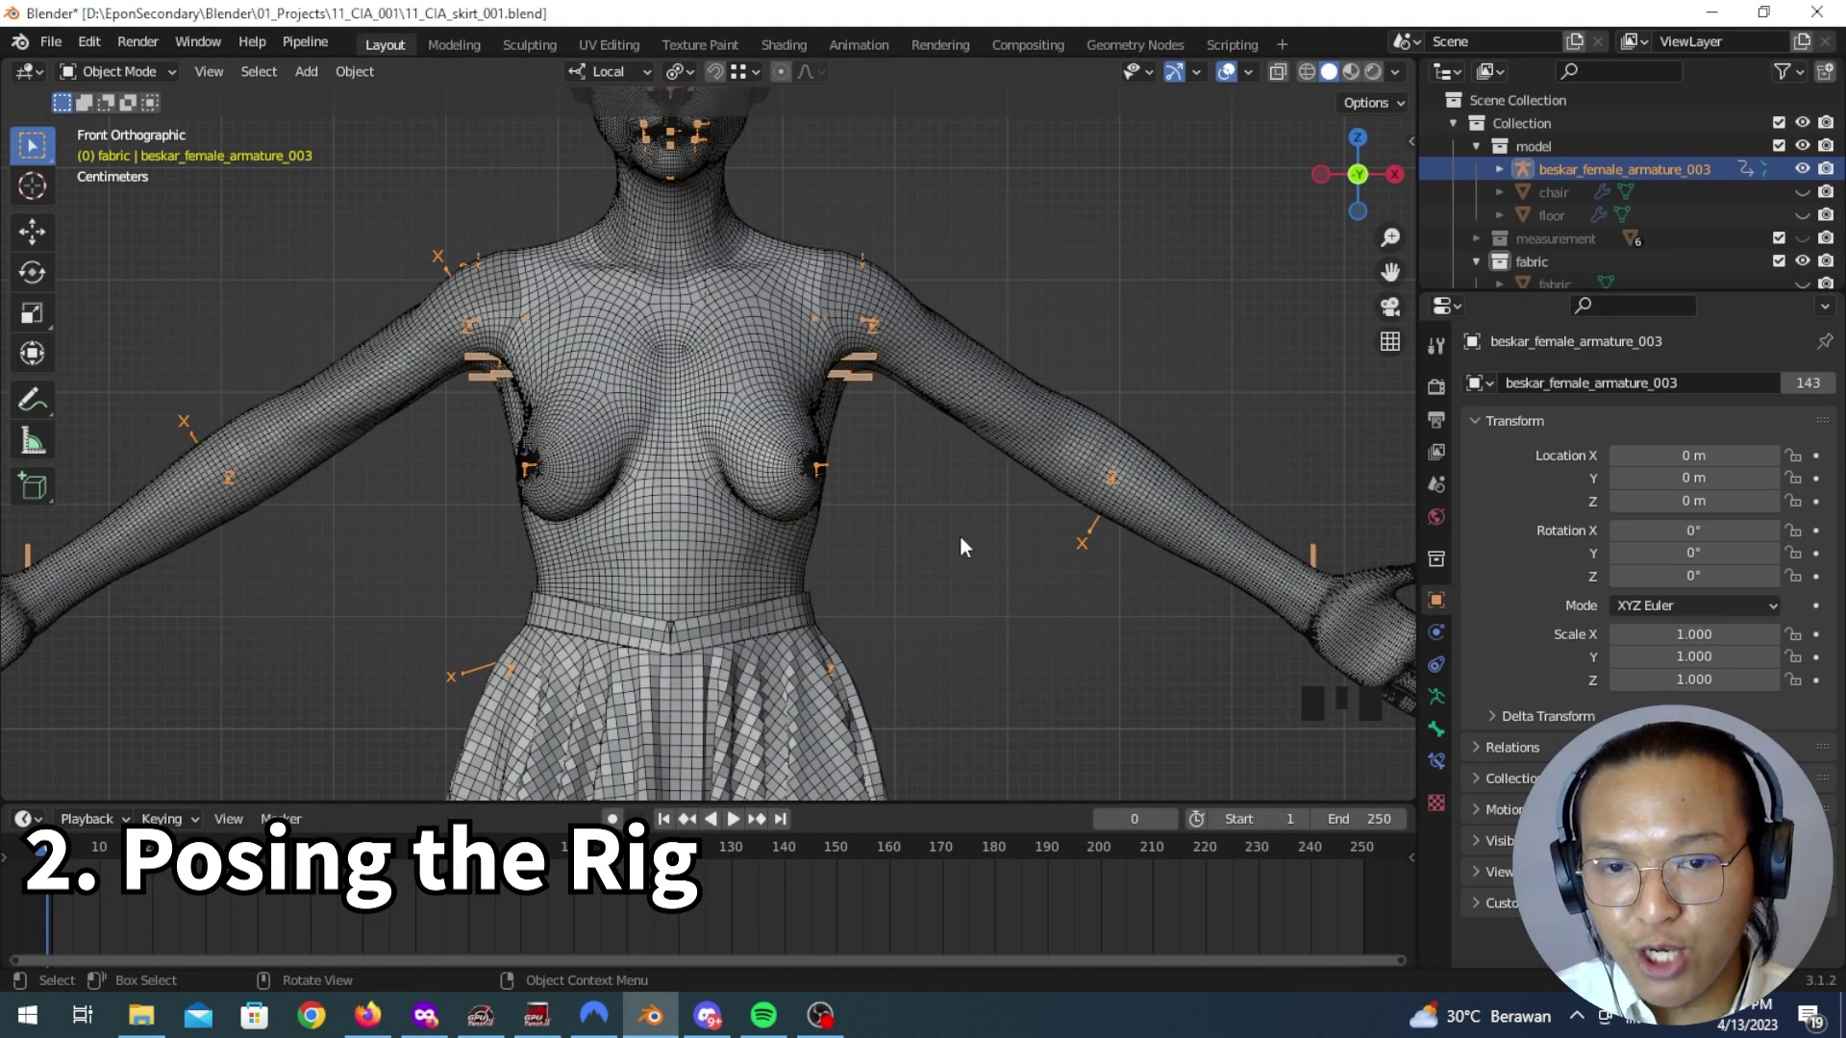
Step: Make the chair and floor objects of the model collection visible in the viewport
scroll(961, 548, down, 5)
mouse_move(903, 573)
shift+middle_down()
mouse_move(1072, 553)
mouse_move(915, 618)
mouse_move(845, 579)
mouse_move(874, 572)
shift+middle_up()
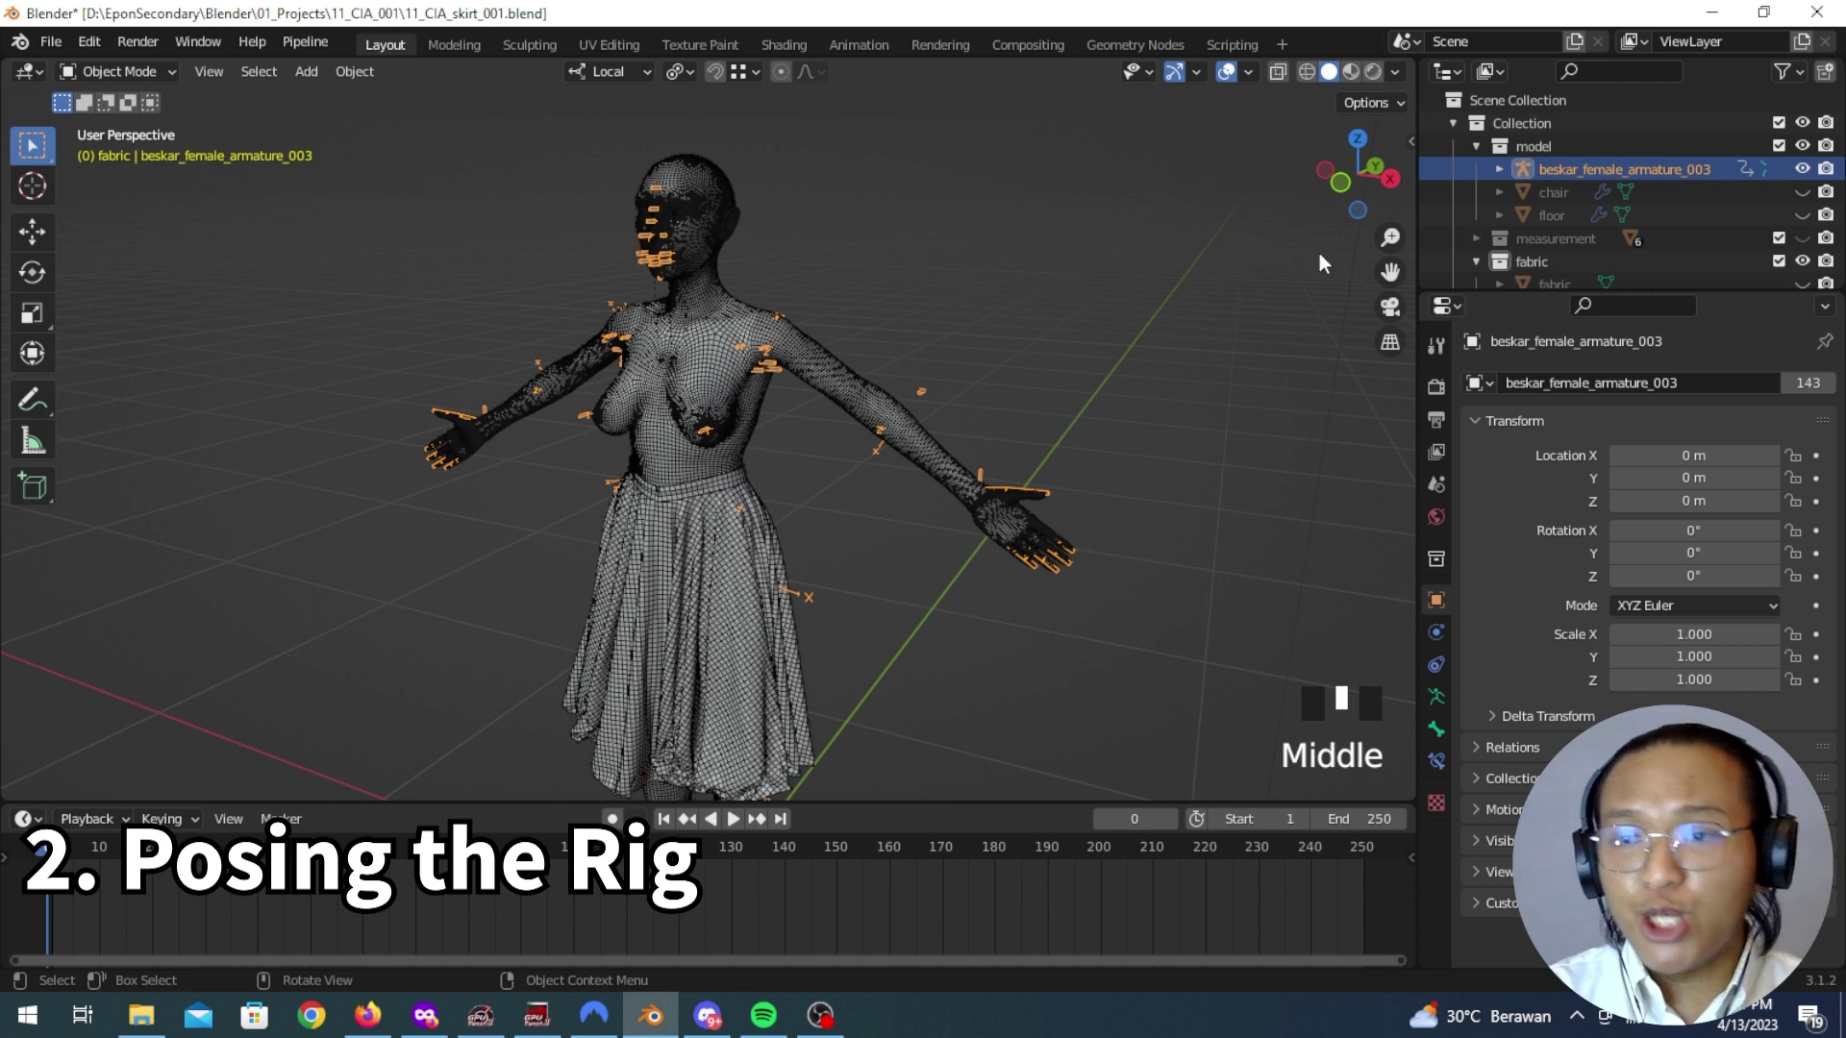
click(1803, 192)
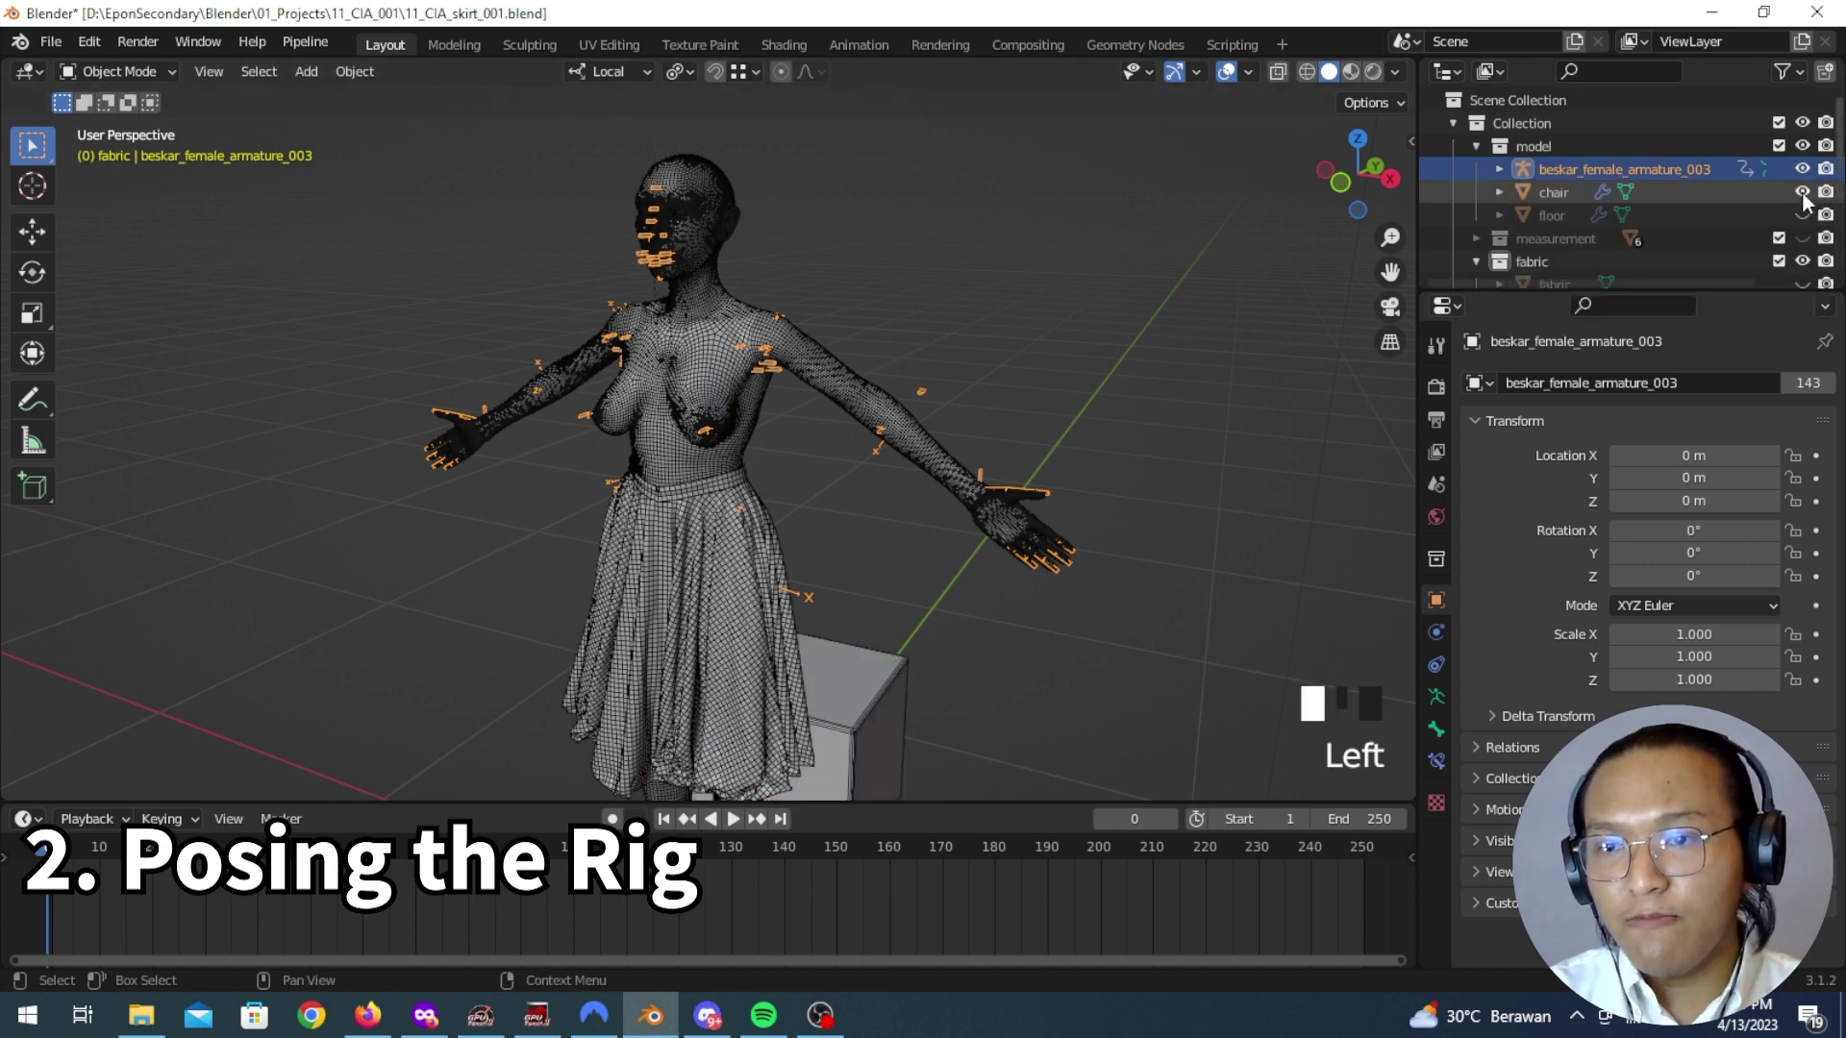
click(1804, 213)
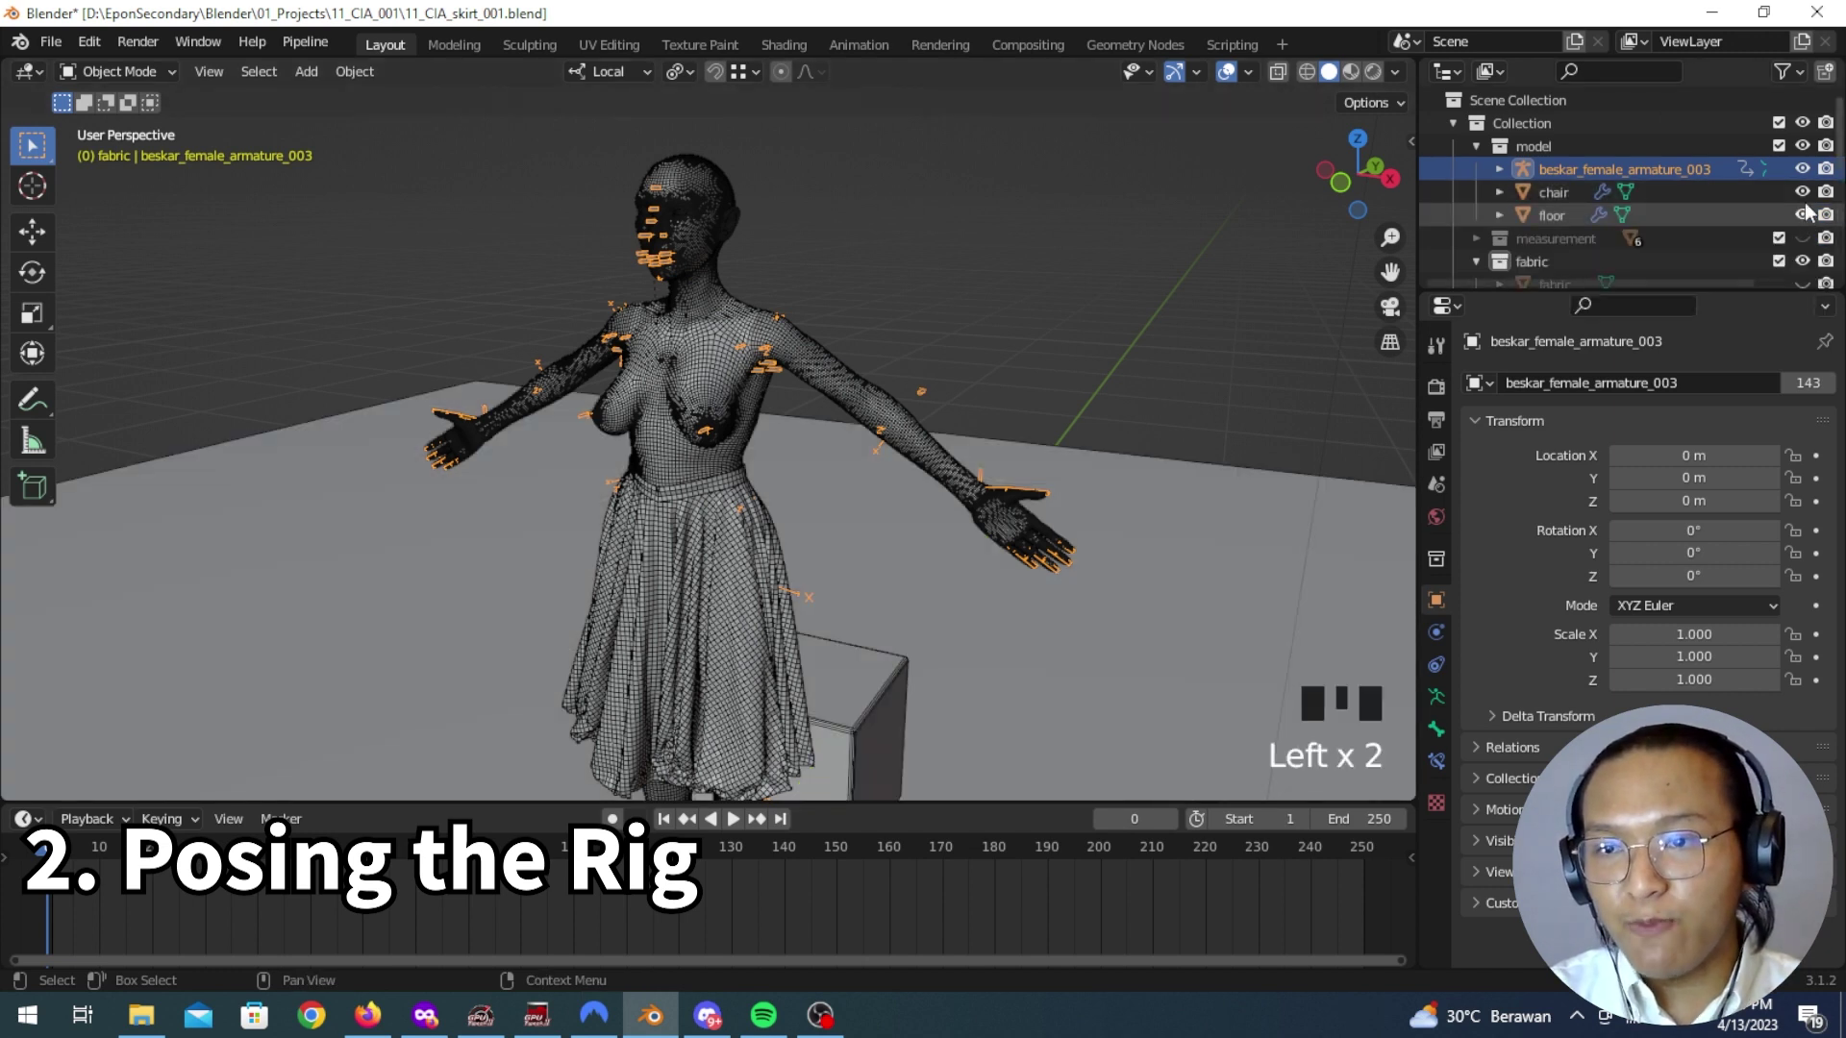
Step: Select the chair and the floor in turn and examine where they stand relative to the skirted character
click(1534, 192)
scroll(1007, 482, down, 3)
middle_drag(1008, 482, 900, 513)
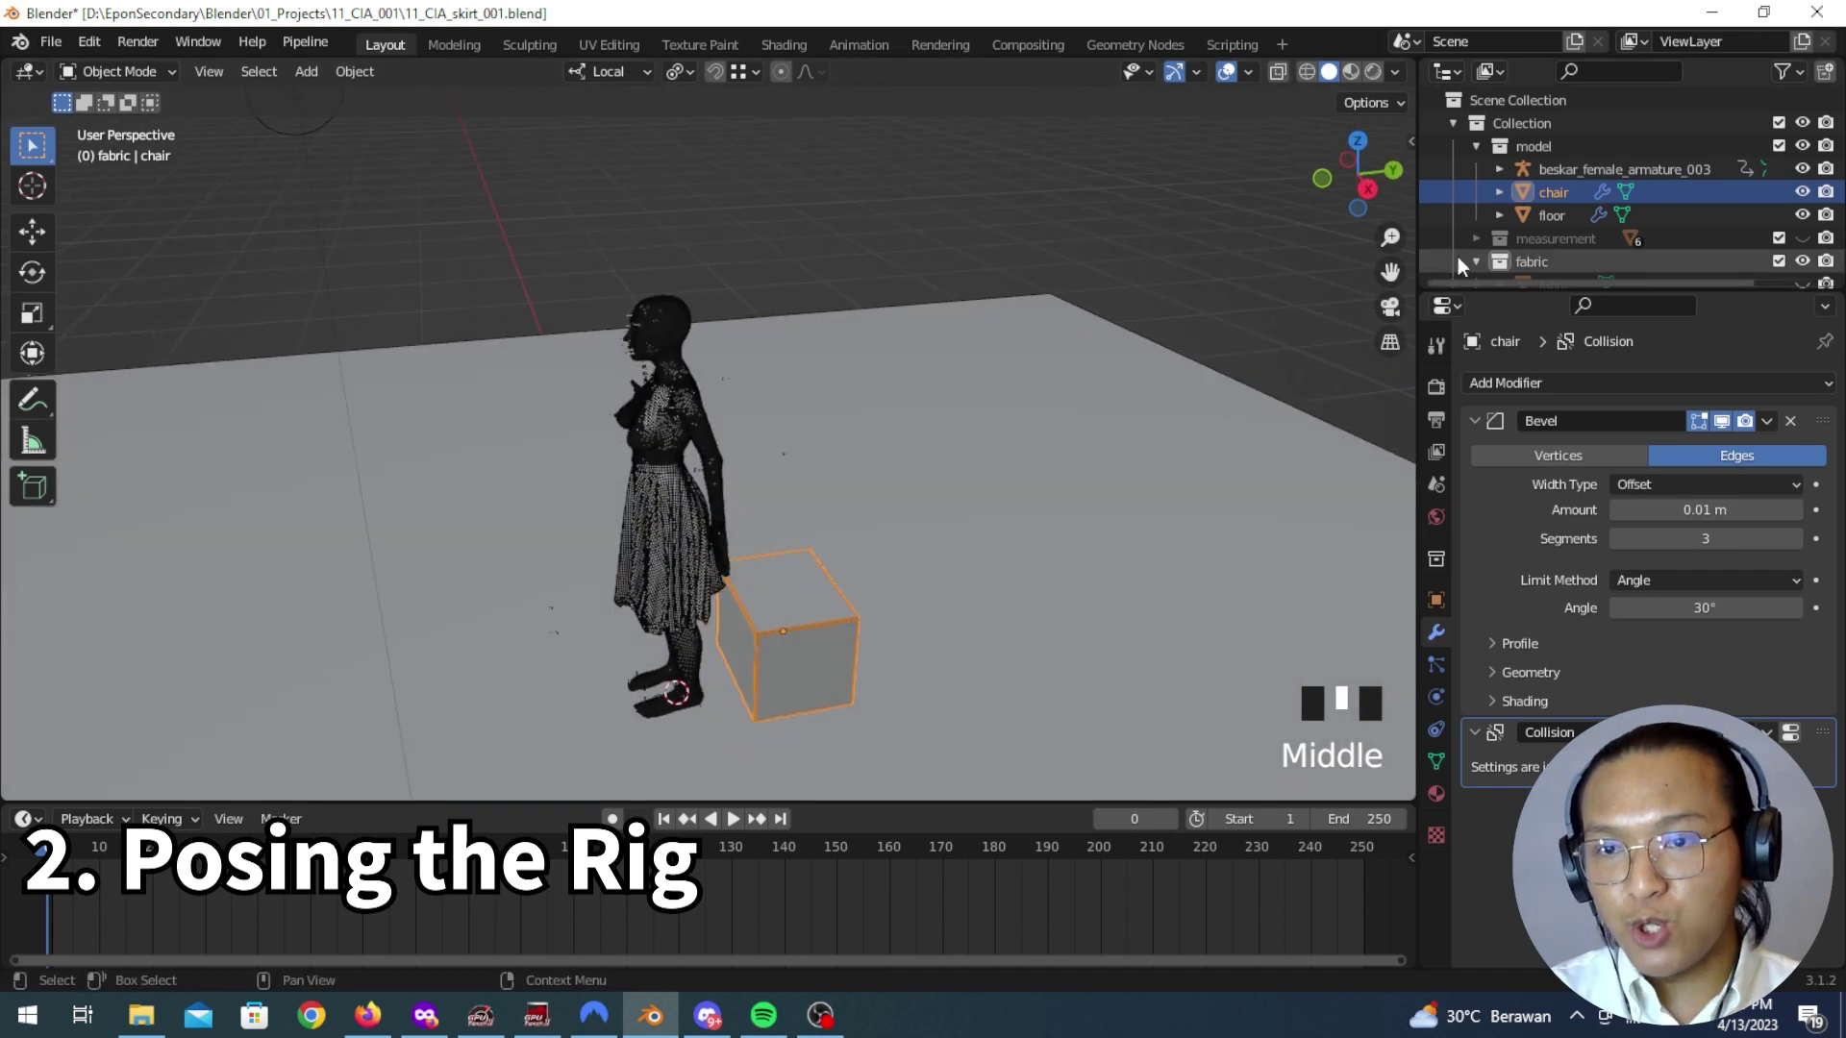
click(1552, 216)
middle_drag(713, 419, 1062, 296)
click(1069, 292)
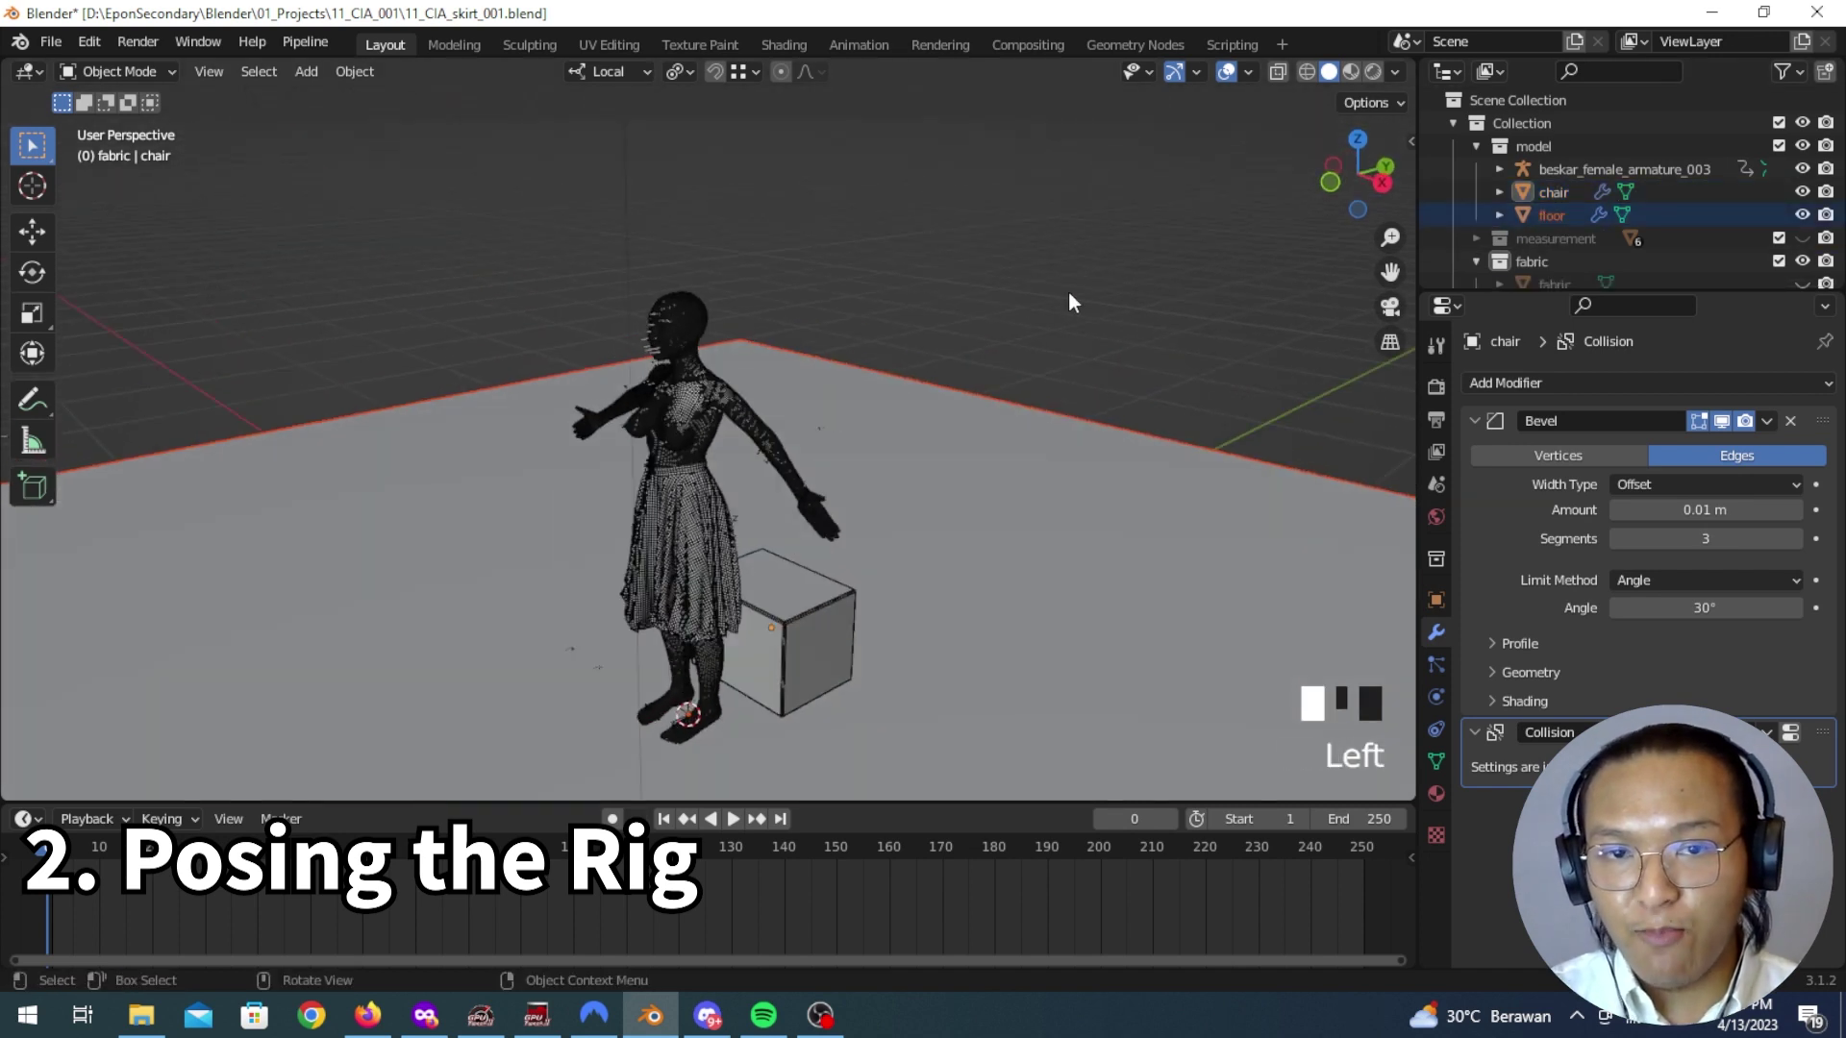
shift+middle_drag(818, 587, 871, 518)
scroll(831, 337, up, 4)
middle_drag(879, 367, 858, 415)
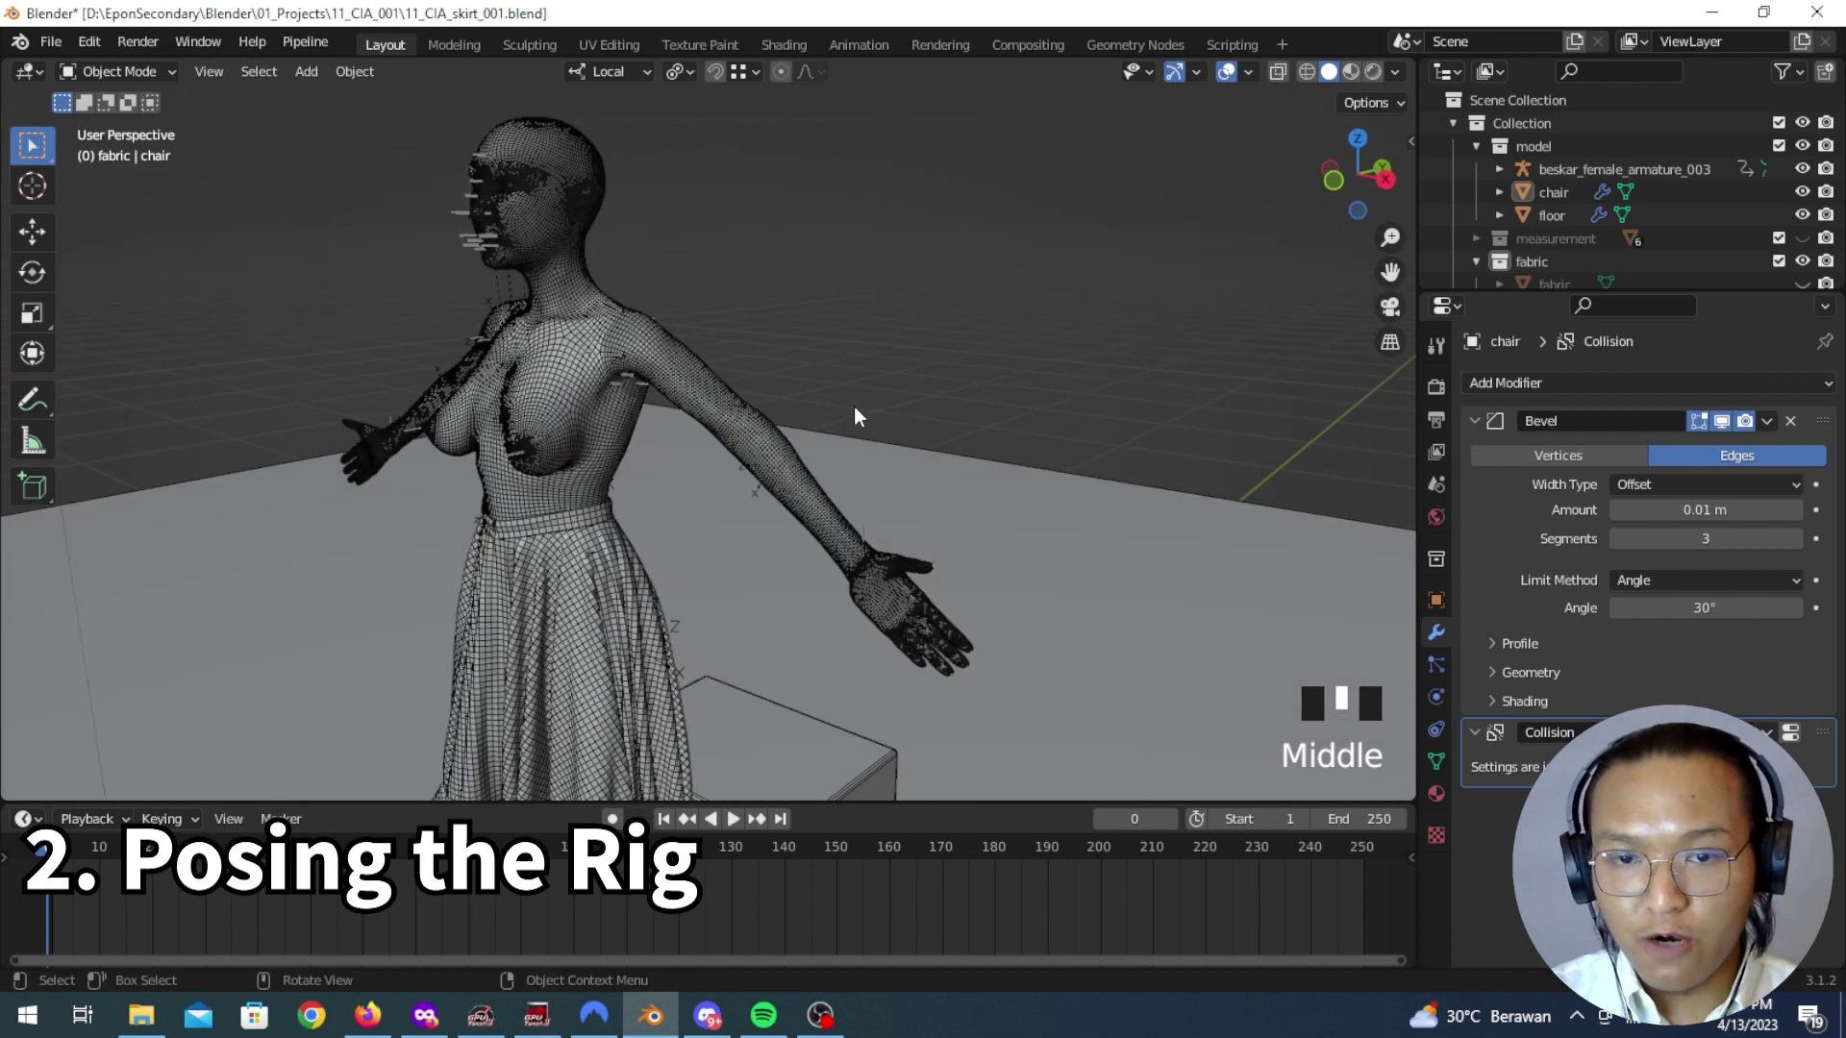
Step: Select the beskar_female_armature_003 rig and hide the fabric collection so only the body, chair and floor remain
click(858, 423)
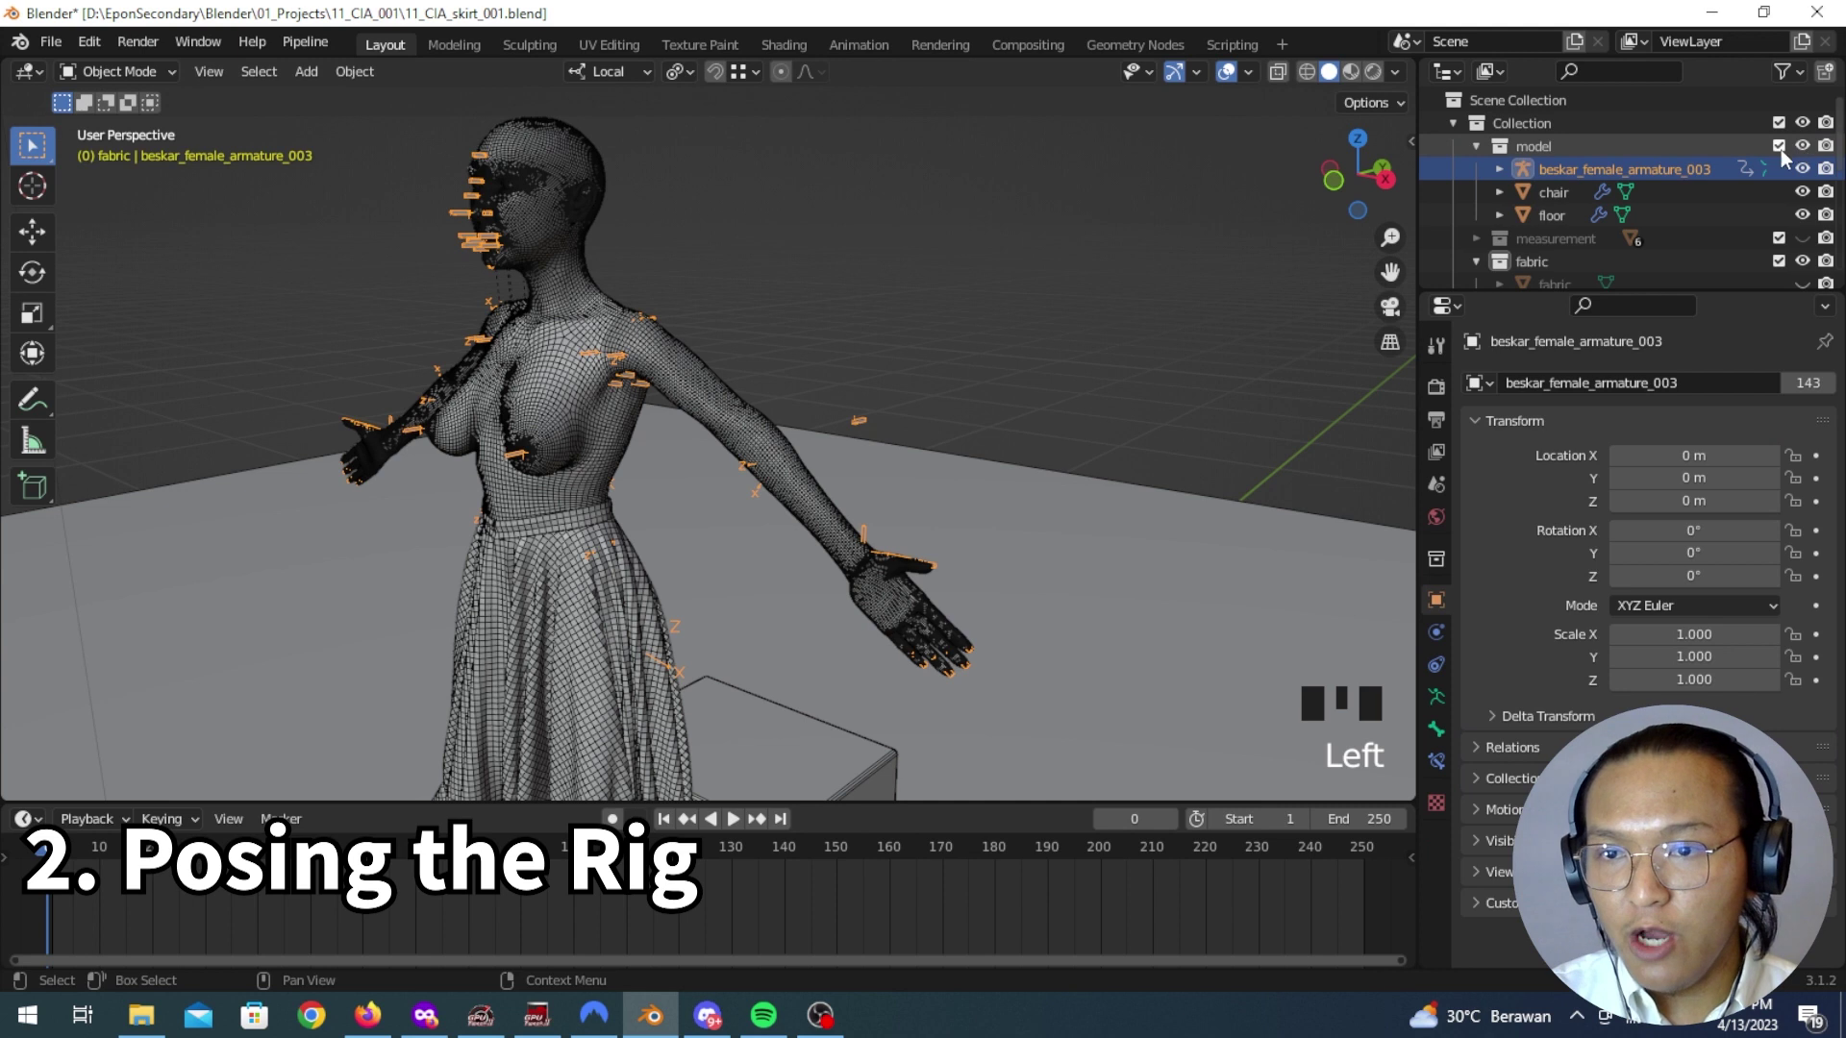
scroll(1778, 192, down, 2)
click(1803, 216)
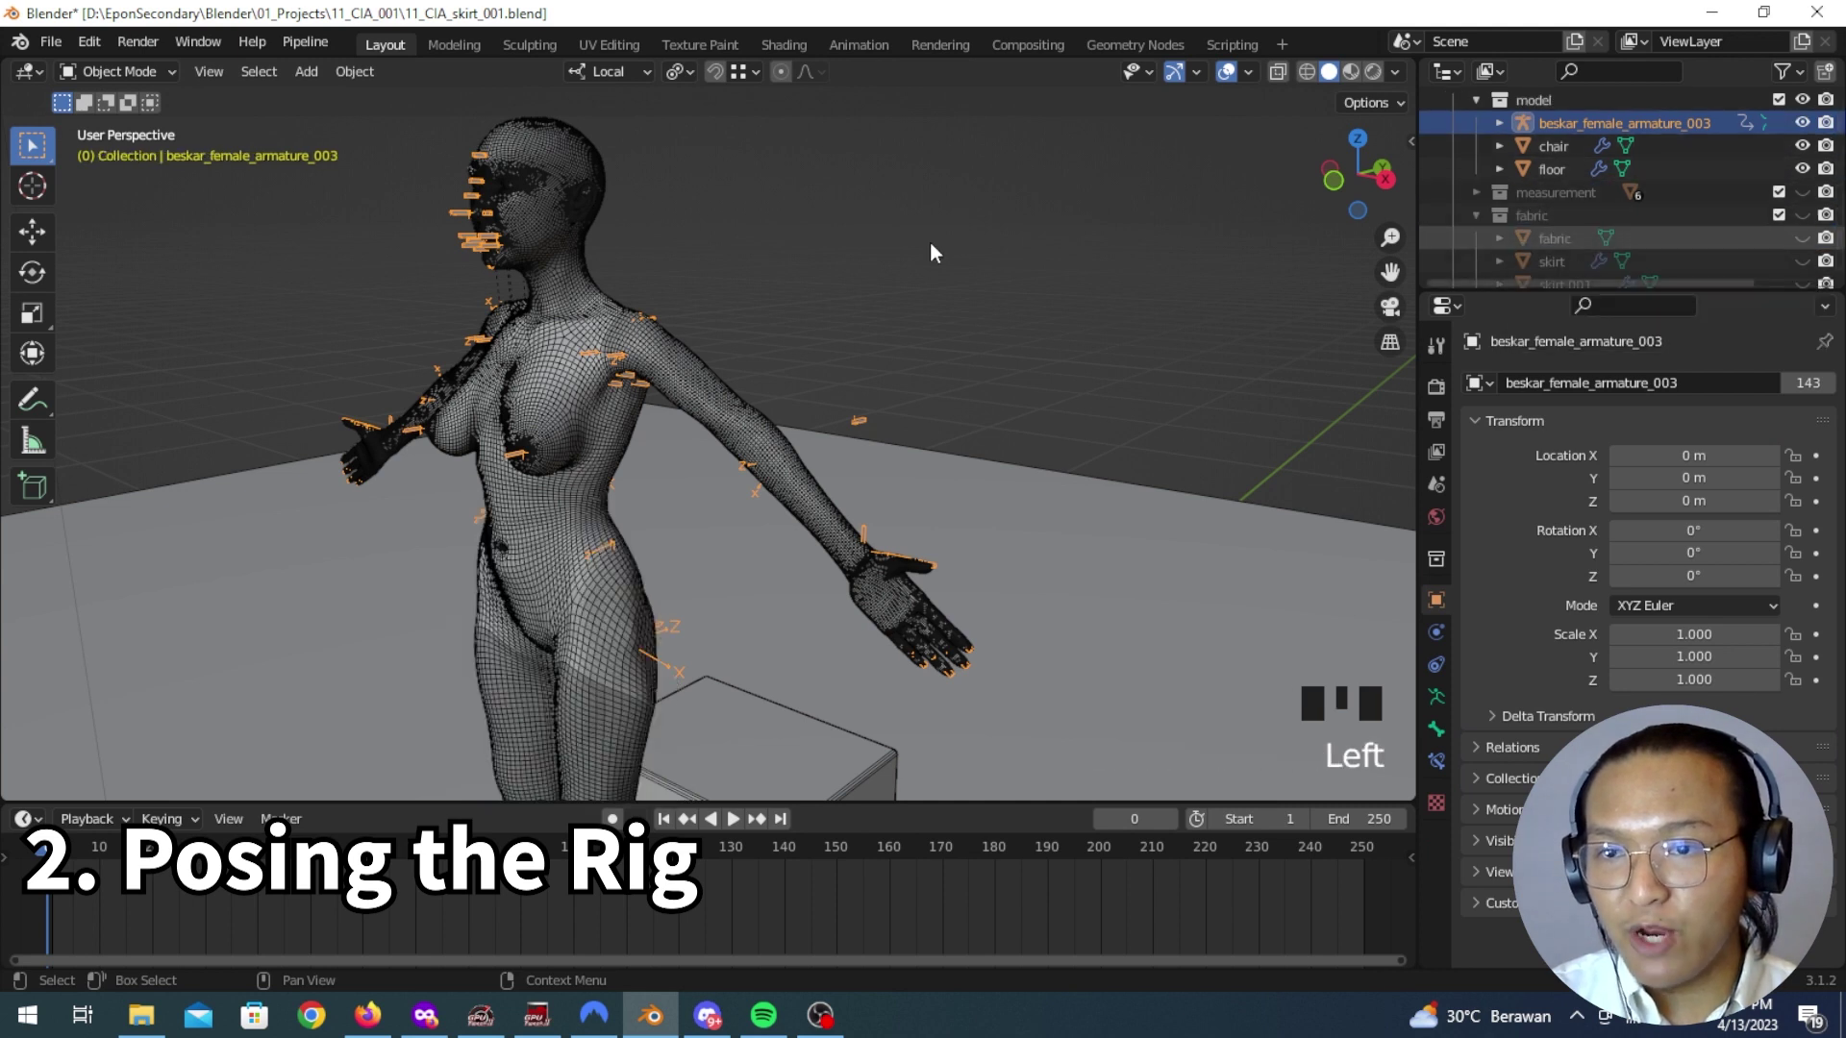
scroll(306, 407, down, 2)
shift+middle_drag(303, 407, 543, 360)
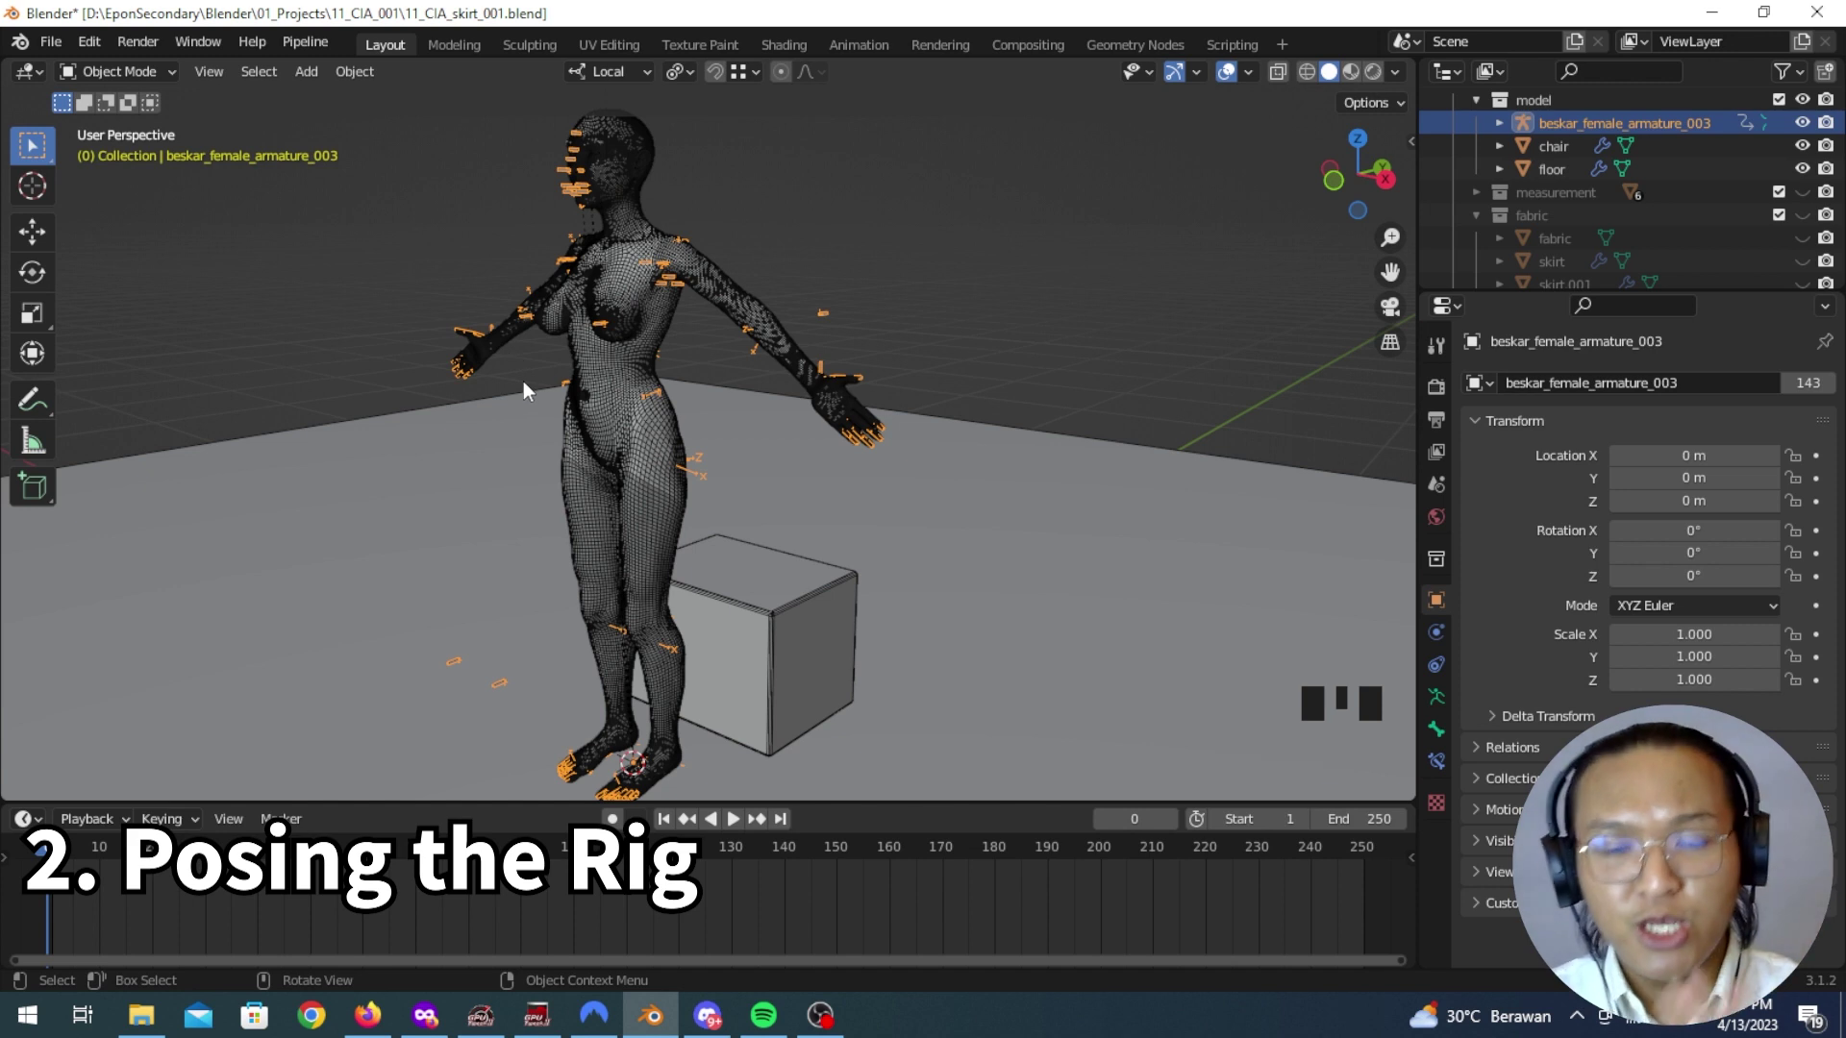
Step: Switch the rig to Pose Mode and open the JPM Universal add-on in the viewport sidebar
click(144, 70)
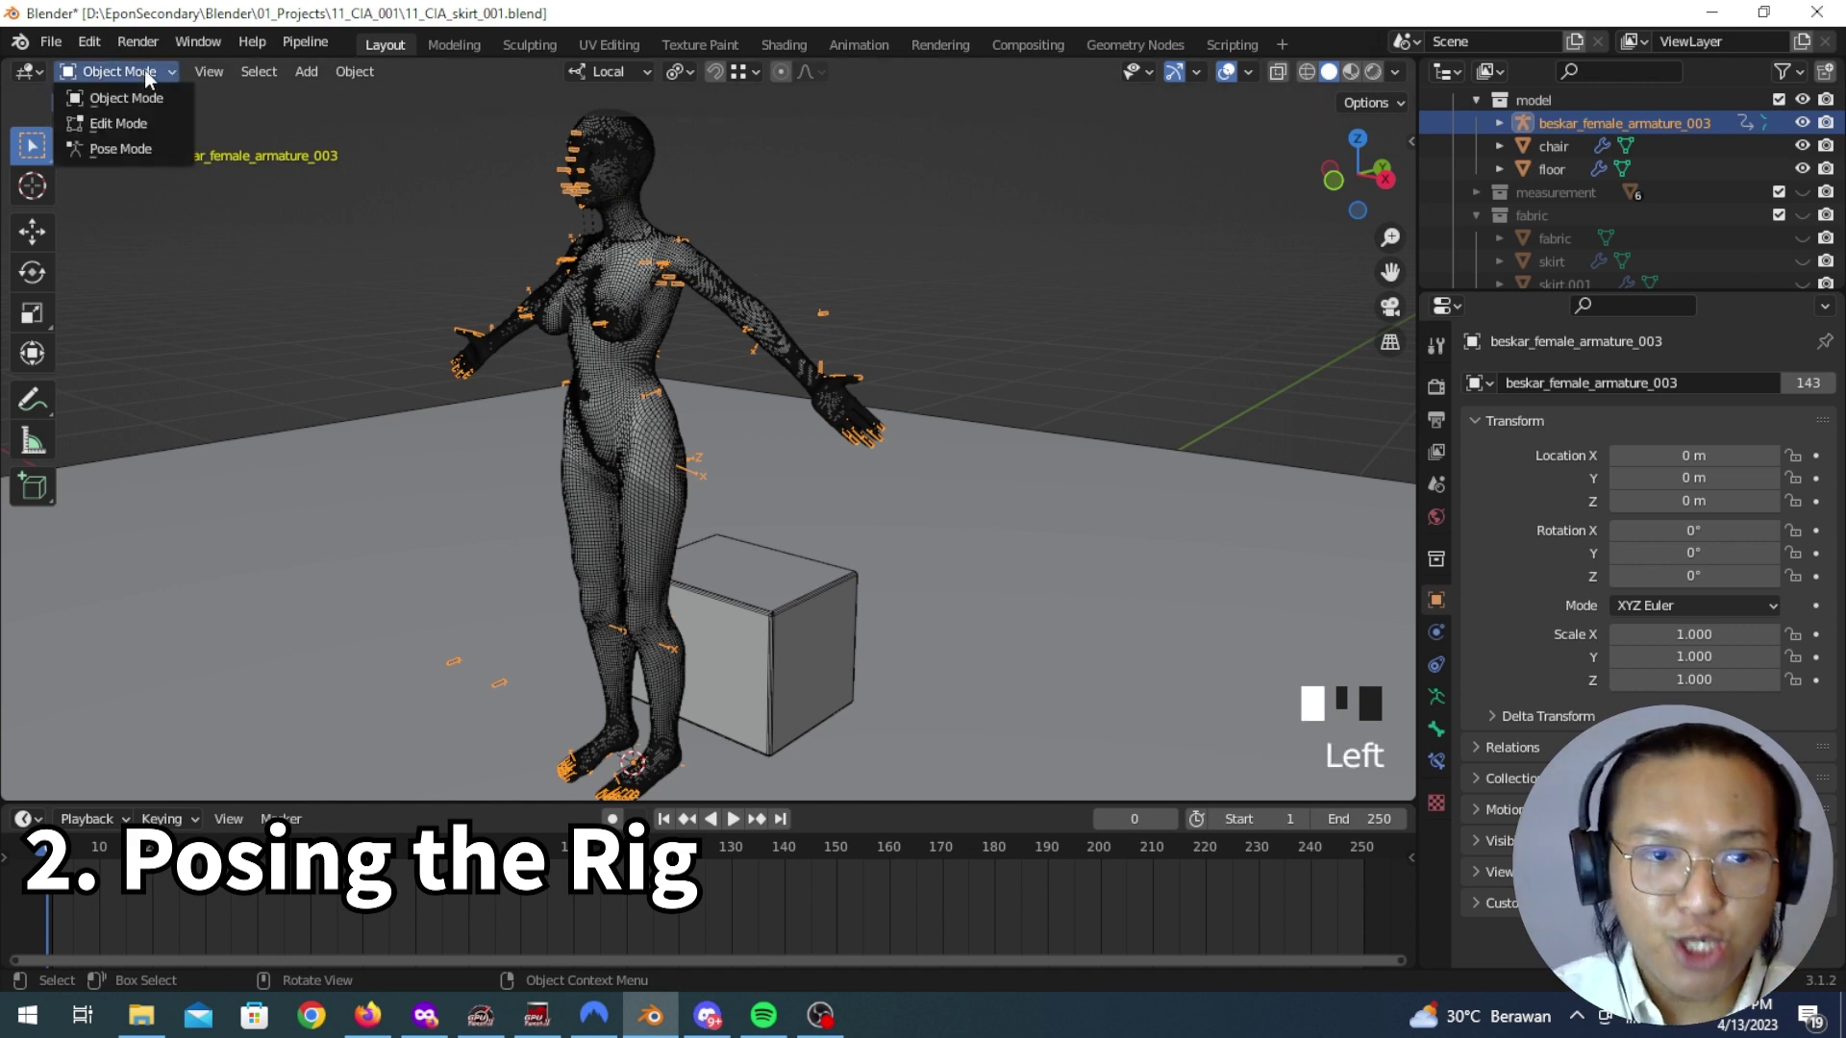
click(163, 152)
middle_drag(870, 435, 1013, 424)
key(n)
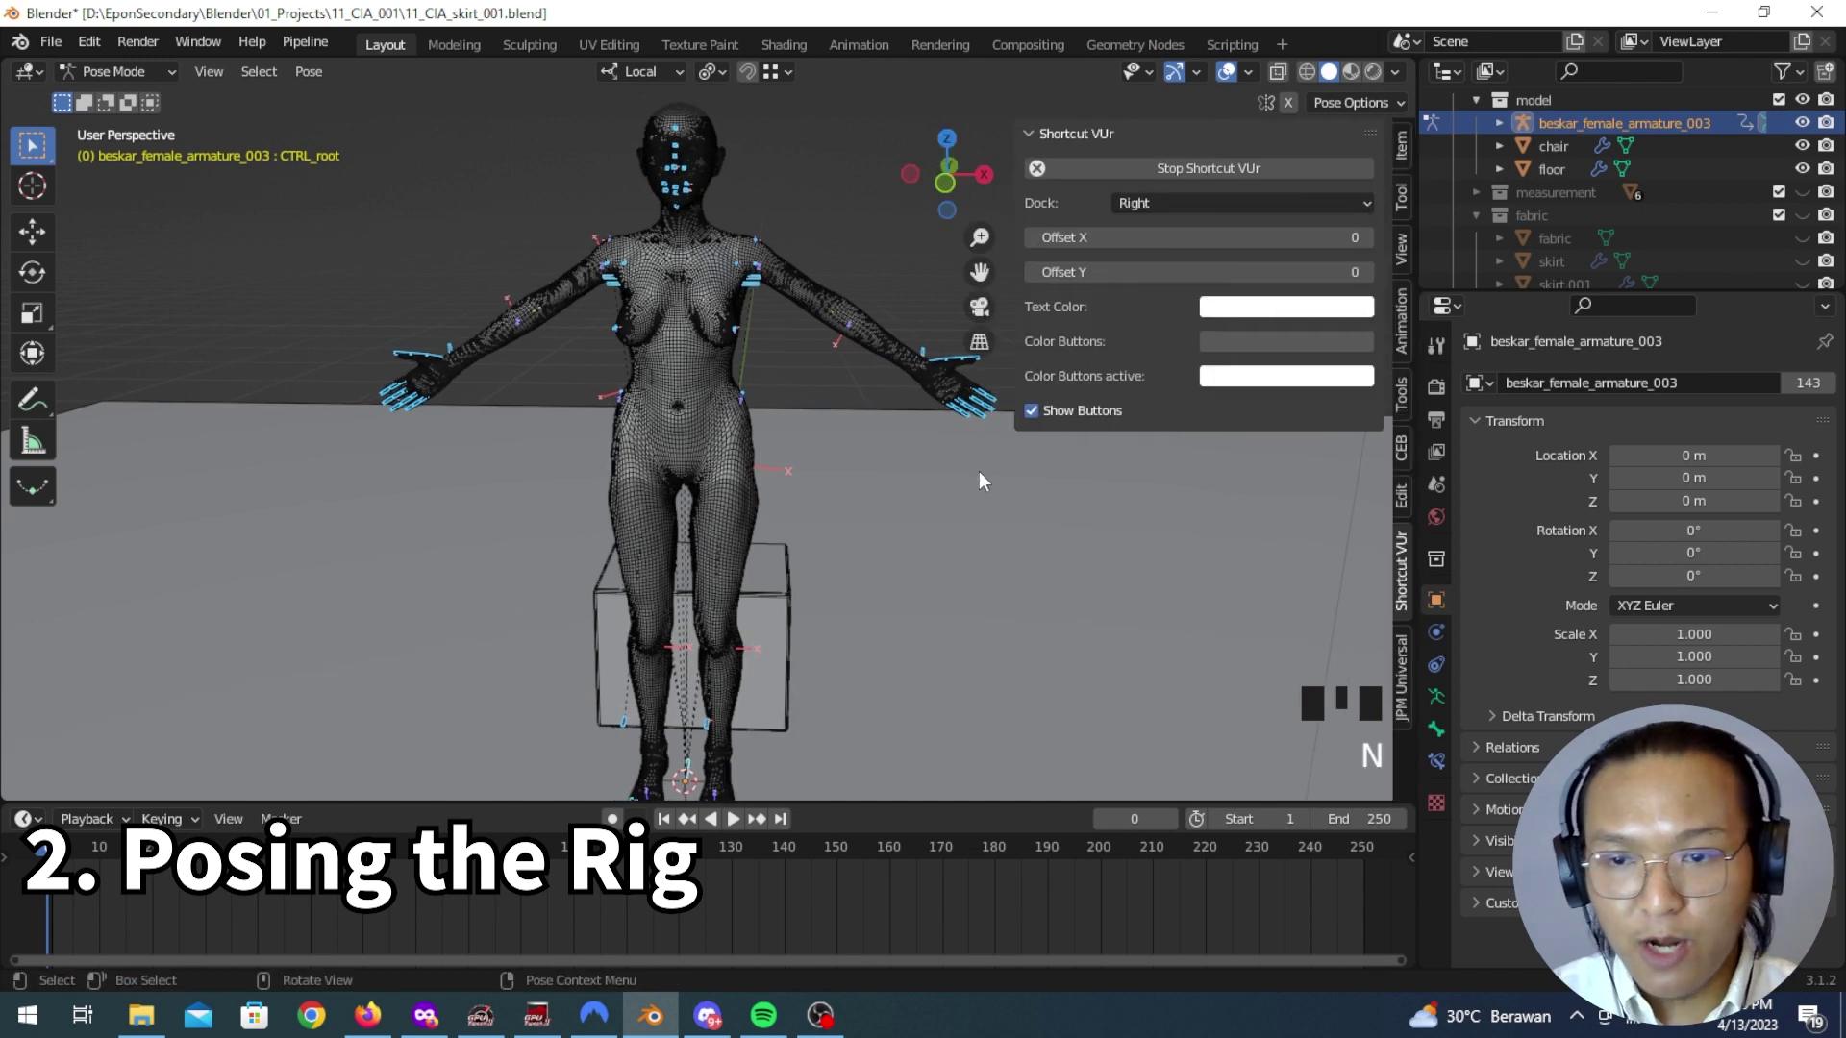
click(1405, 702)
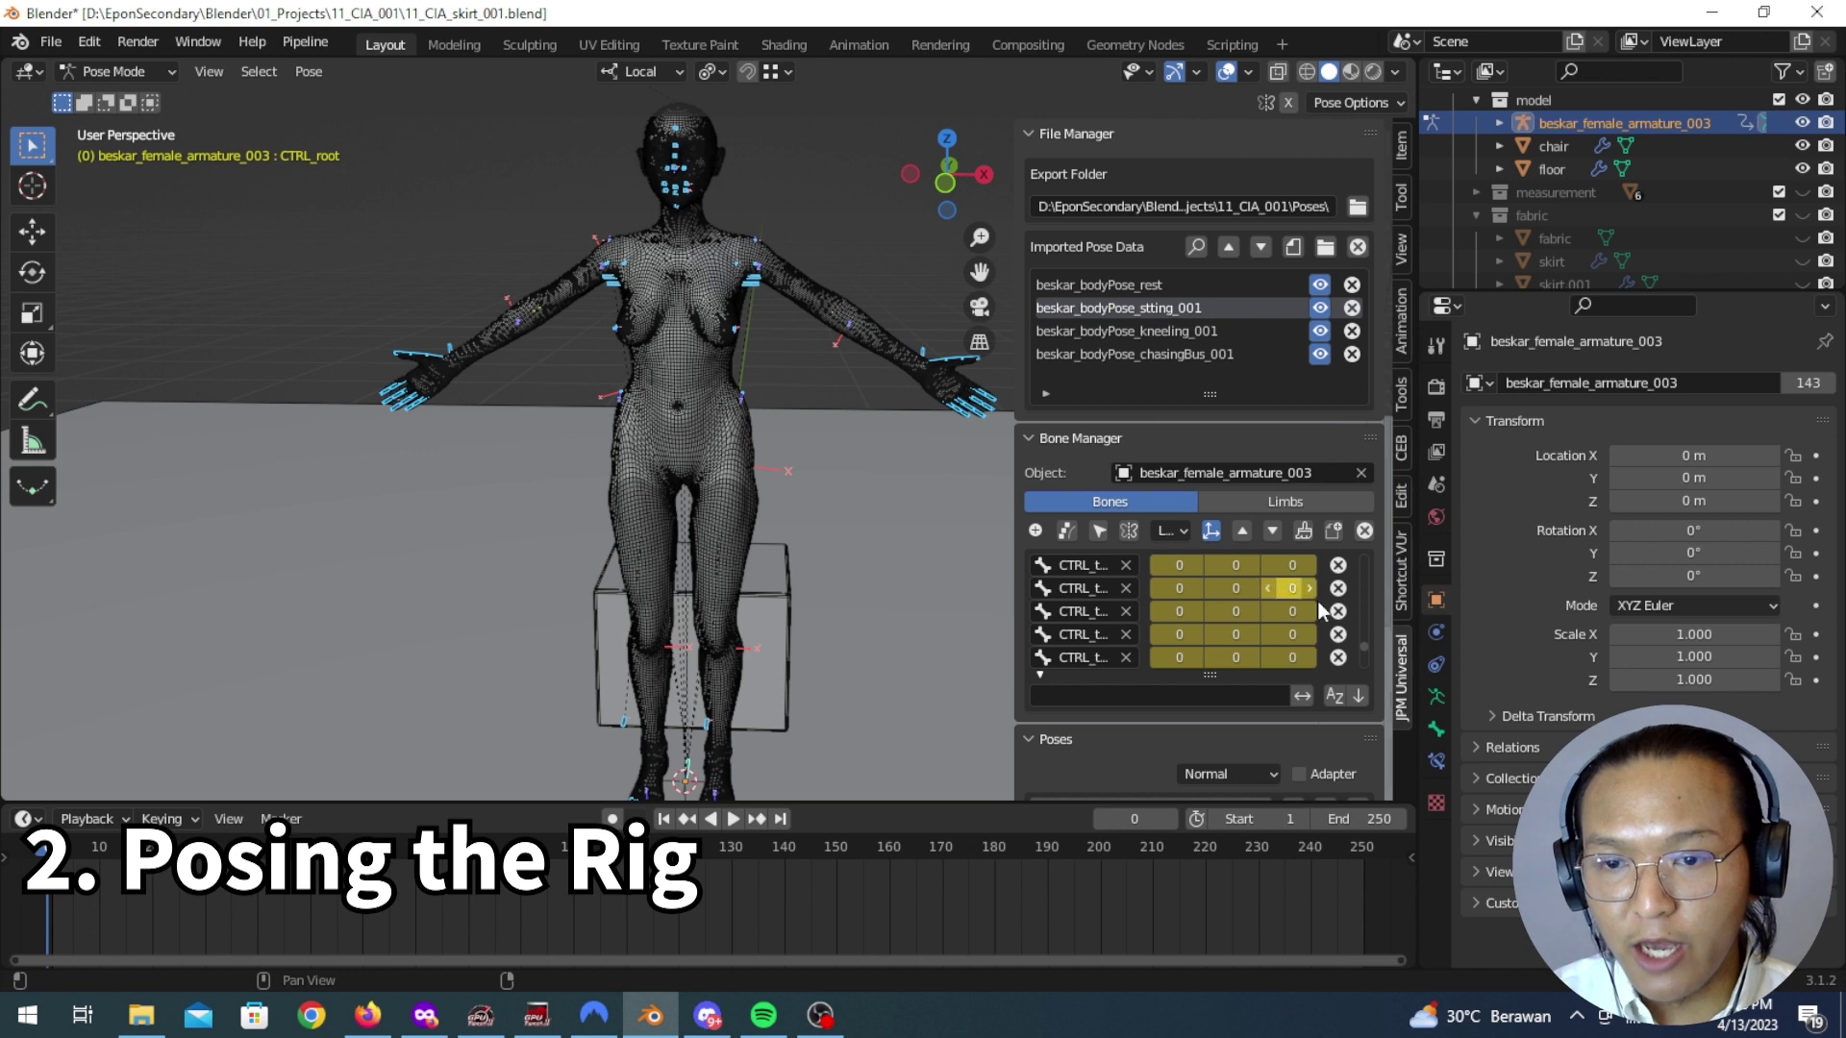
Step: Collapse the Bone Manager and File Manager sections of JPM Universal, leaving the Poses list open
scroll(1376, 634, down, 1)
click(1040, 675)
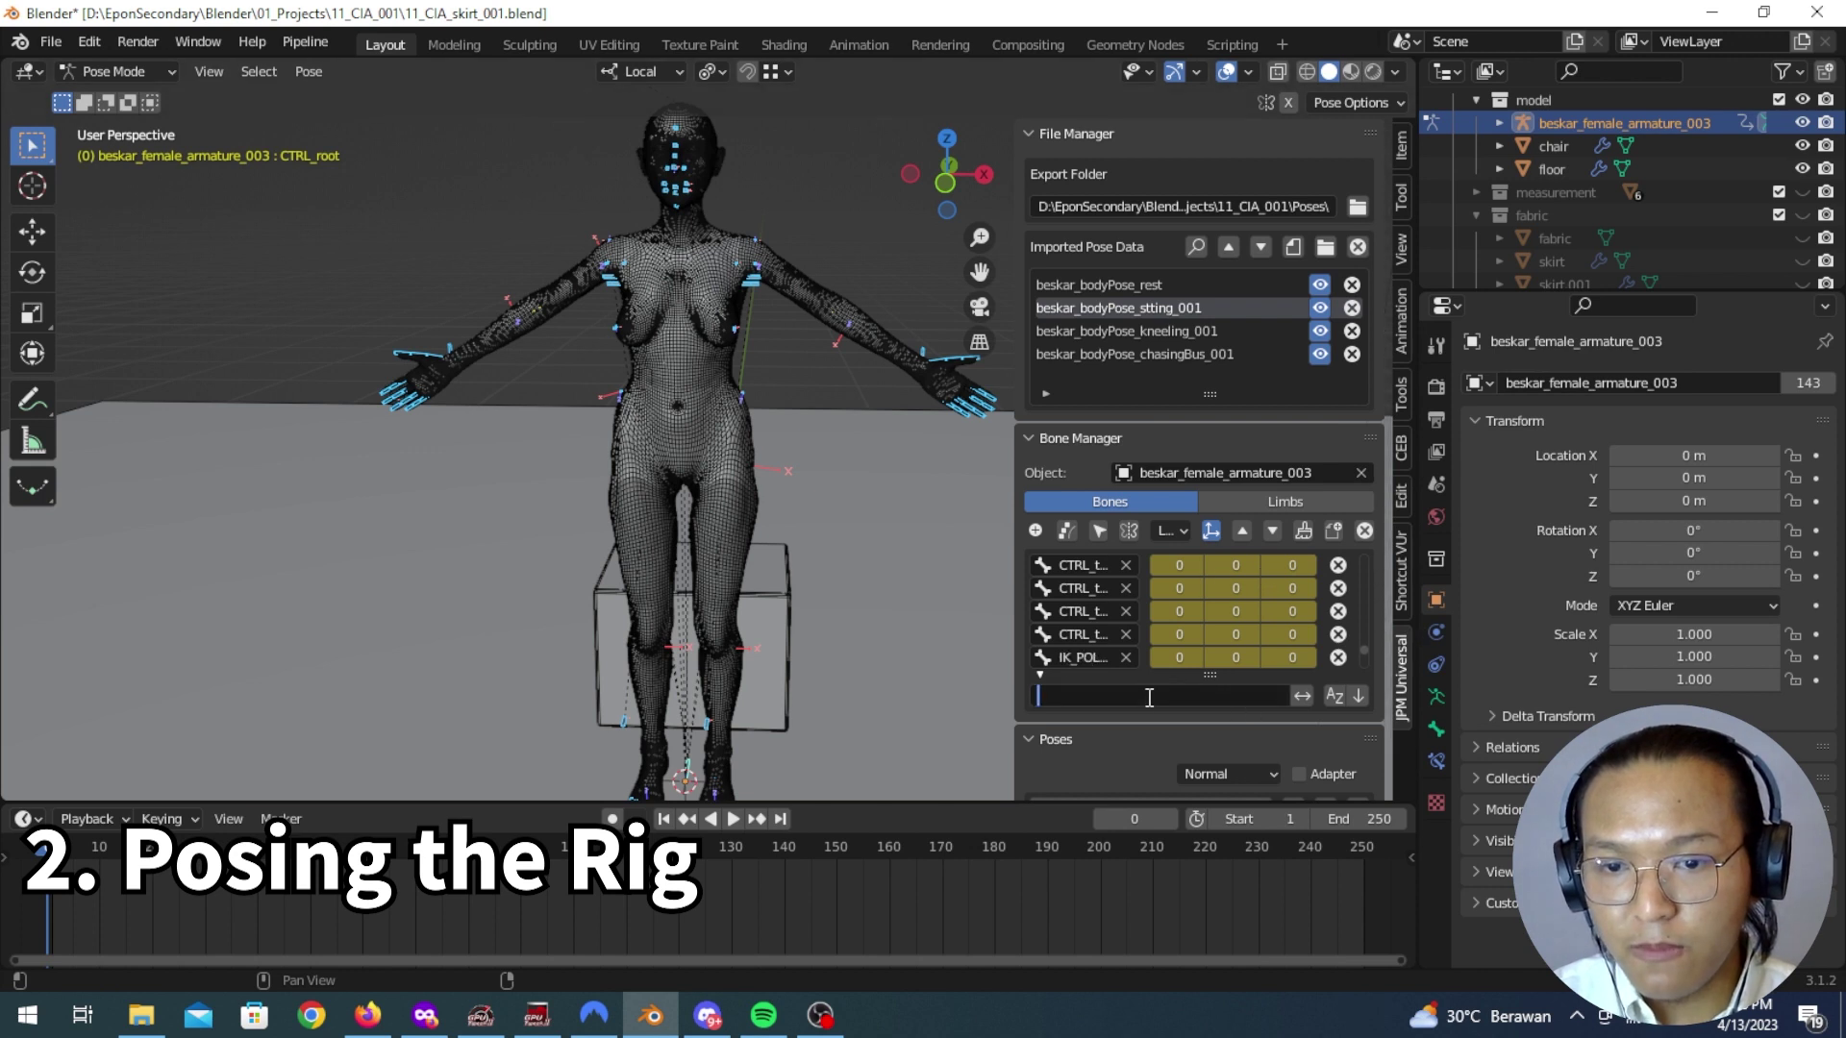
click(1093, 435)
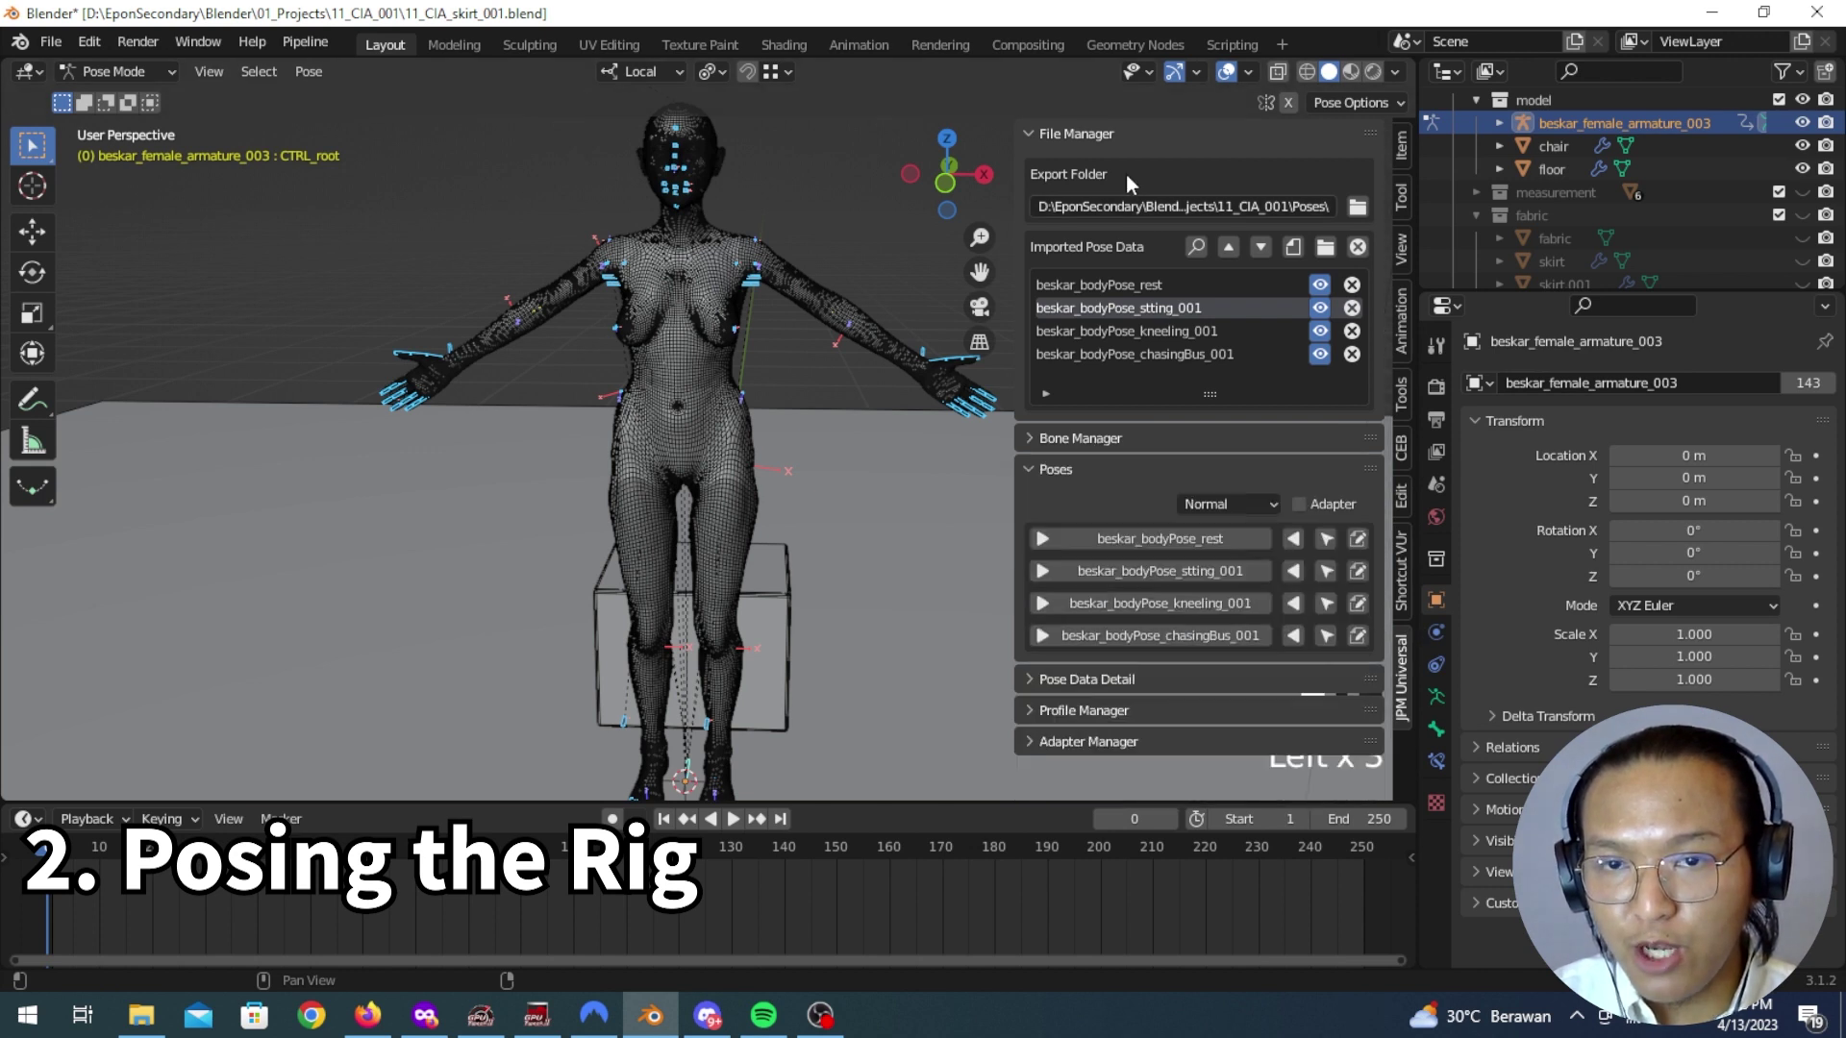
click(1123, 133)
Step: Apply the beskar_bodyPose_rest pose to the rig and view it beside the chair
middle_drag(850, 623, 784, 639)
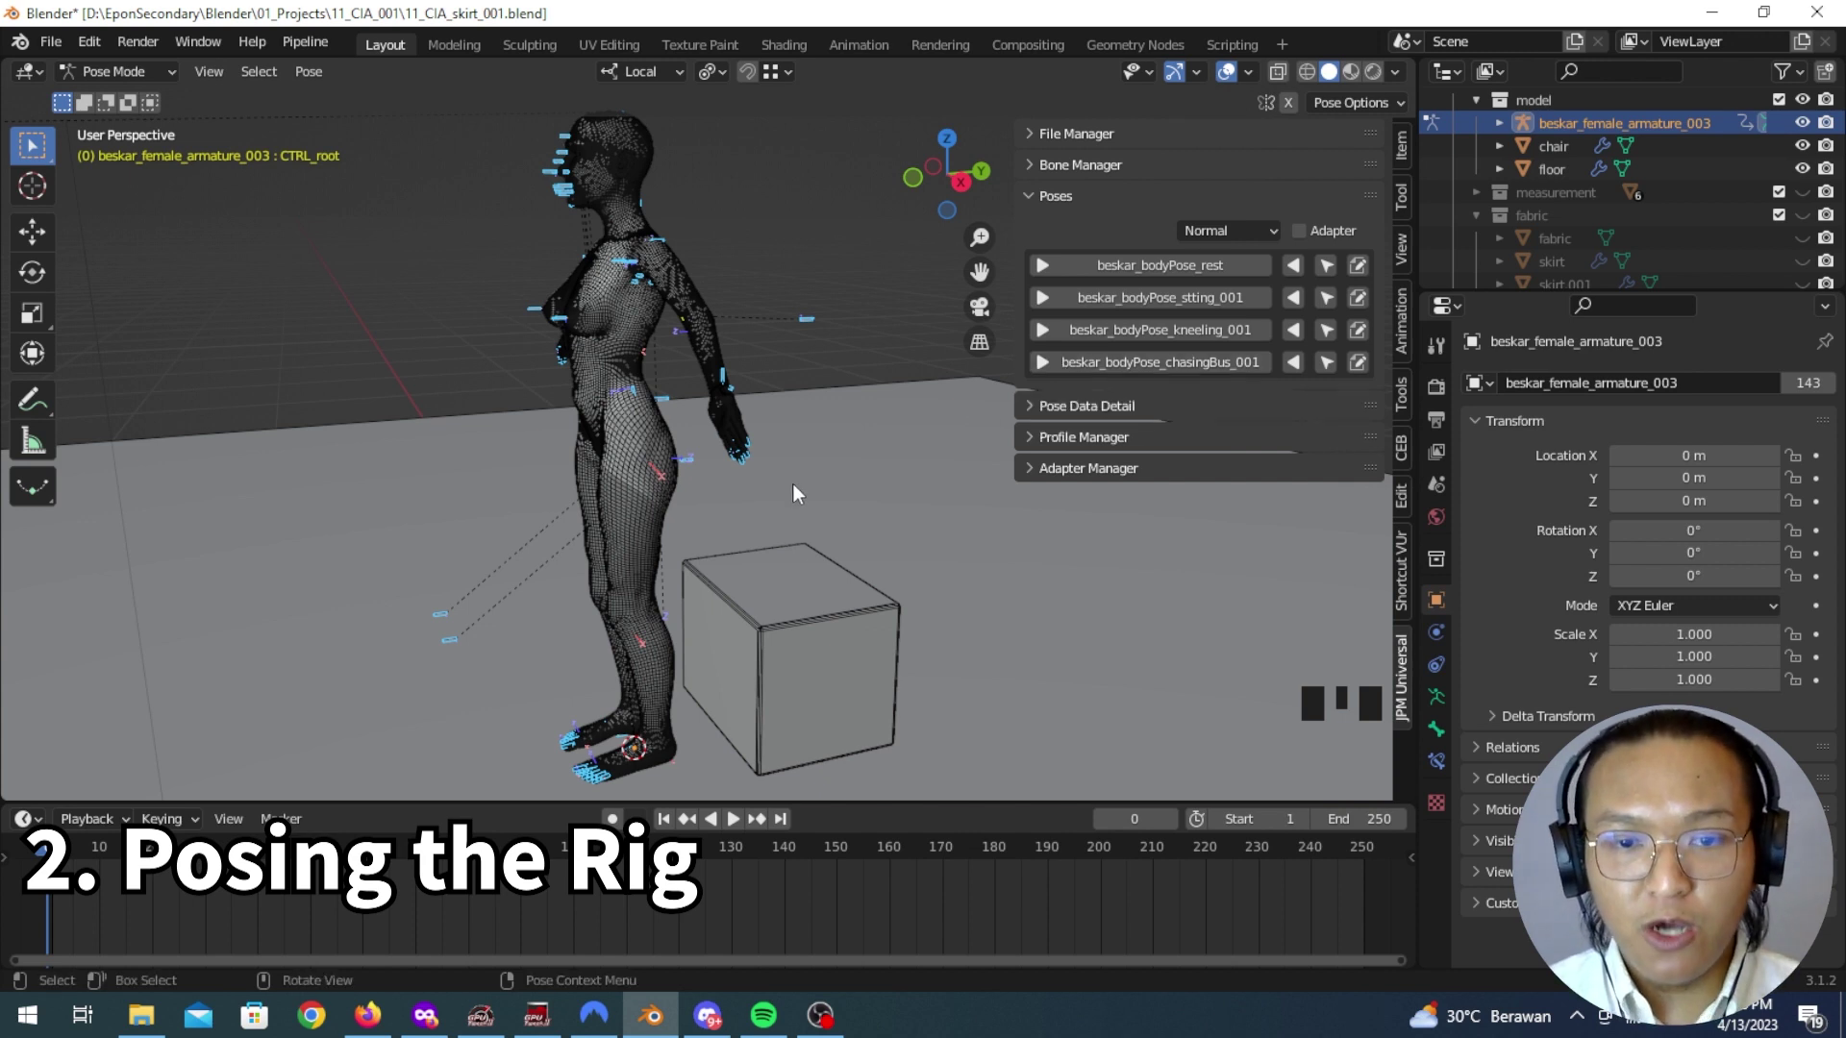
shift+middle_drag(783, 499, 835, 590)
scroll(913, 538, up, 2)
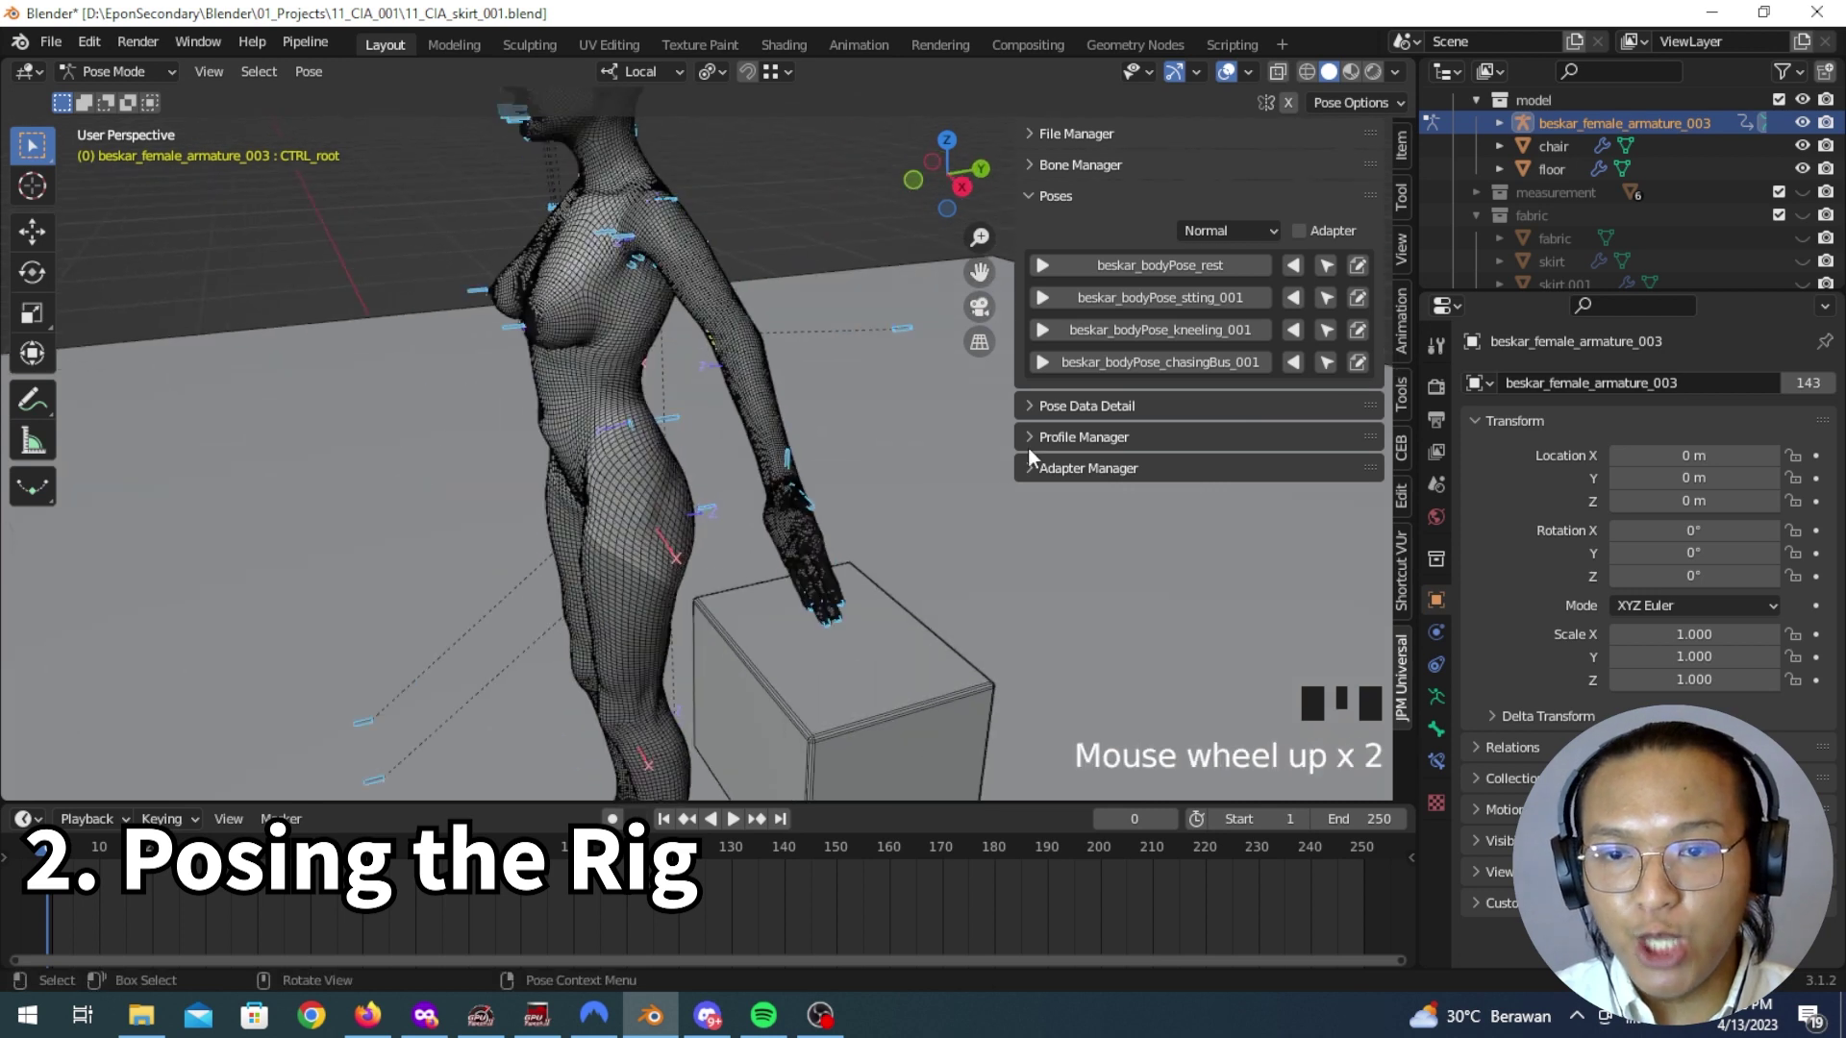
click(1244, 268)
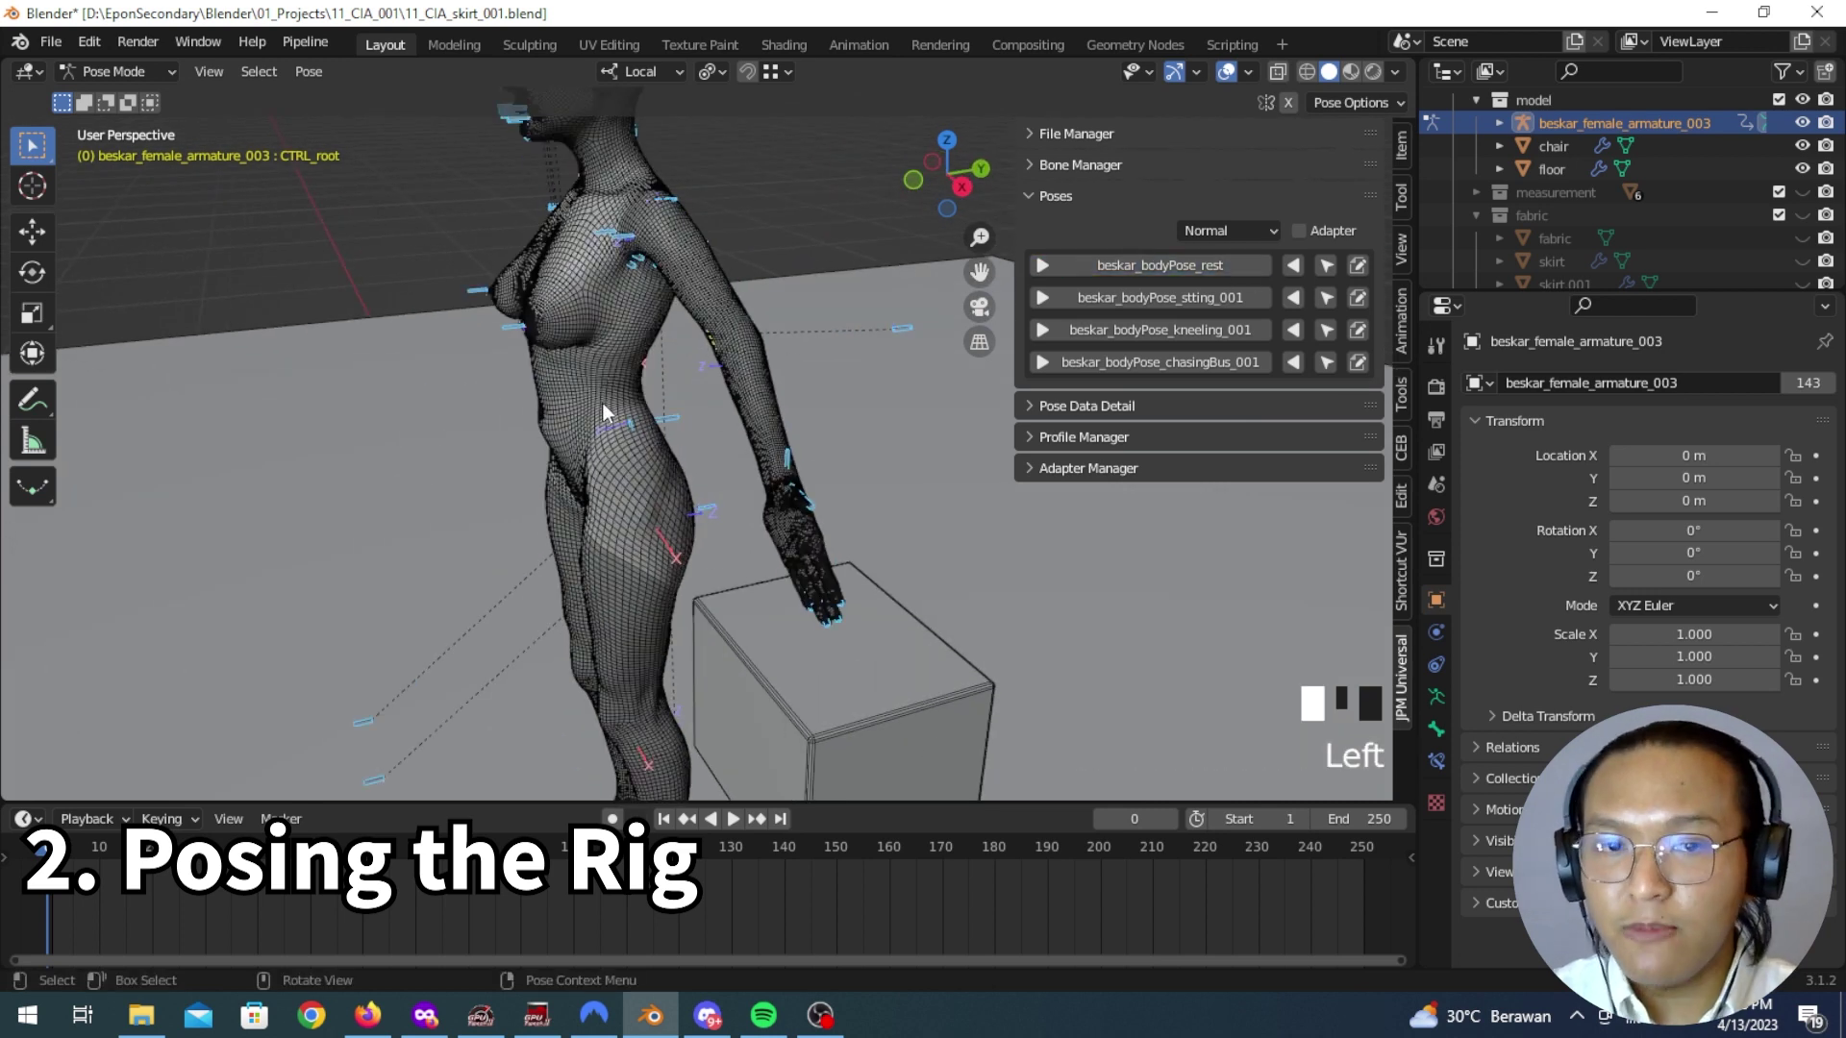
middle_drag(603, 410, 614, 402)
scroll(908, 319, down, 3)
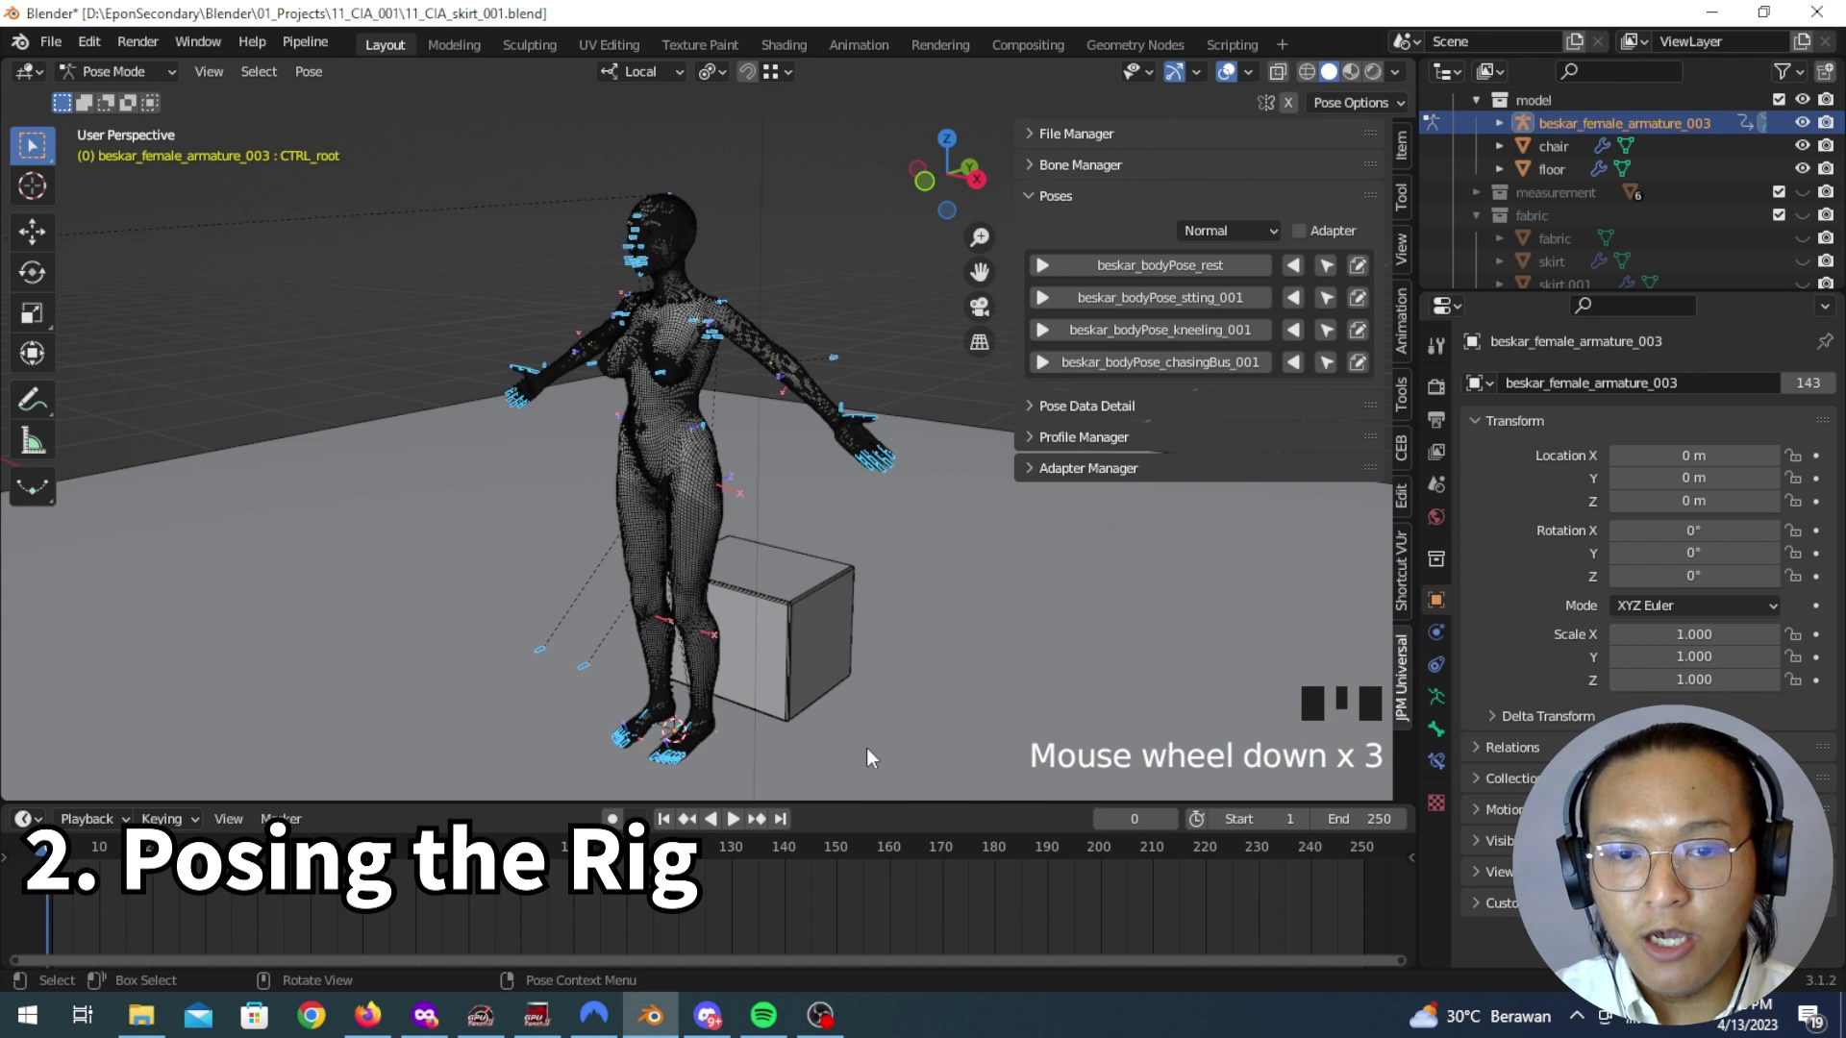
middle_drag(895, 640, 1105, 538)
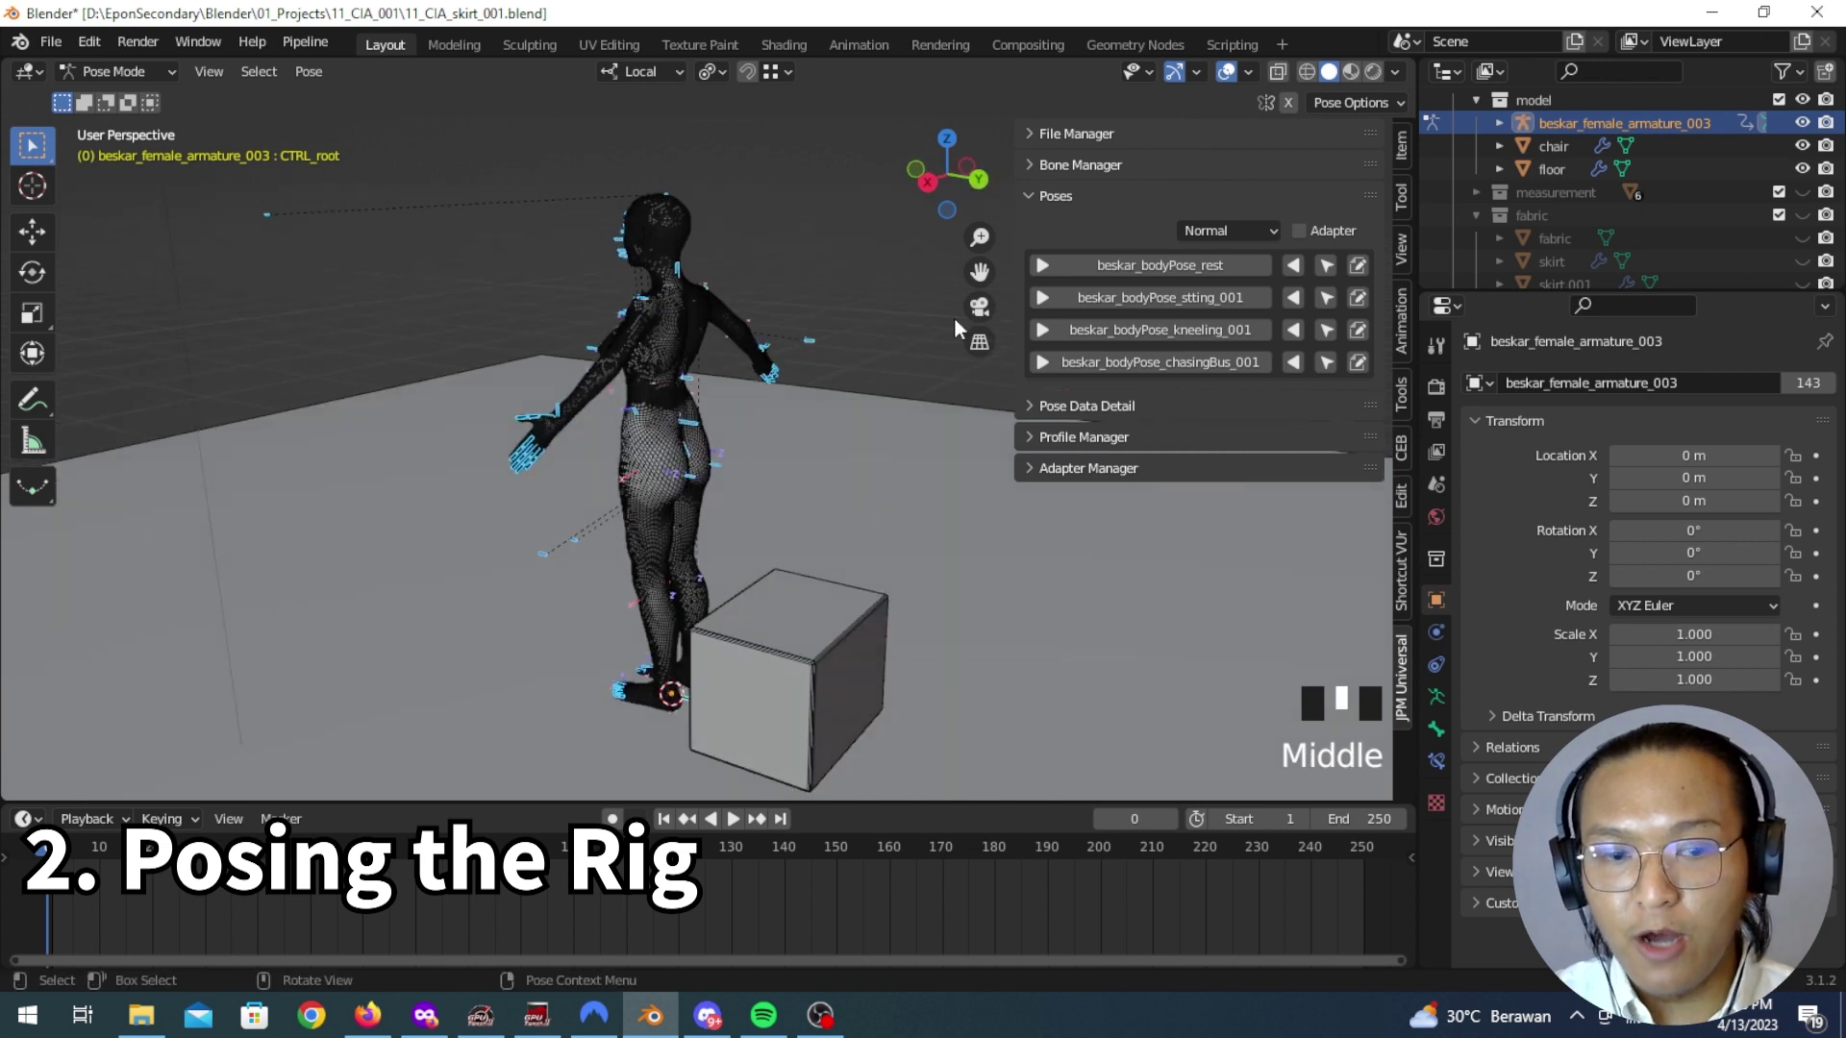
Step: Apply the beskar_bodyPose_stting_001 pose and view the character seated on the chair
click(1181, 299)
middle_drag(475, 462, 919, 475)
scroll(727, 527, up, 4)
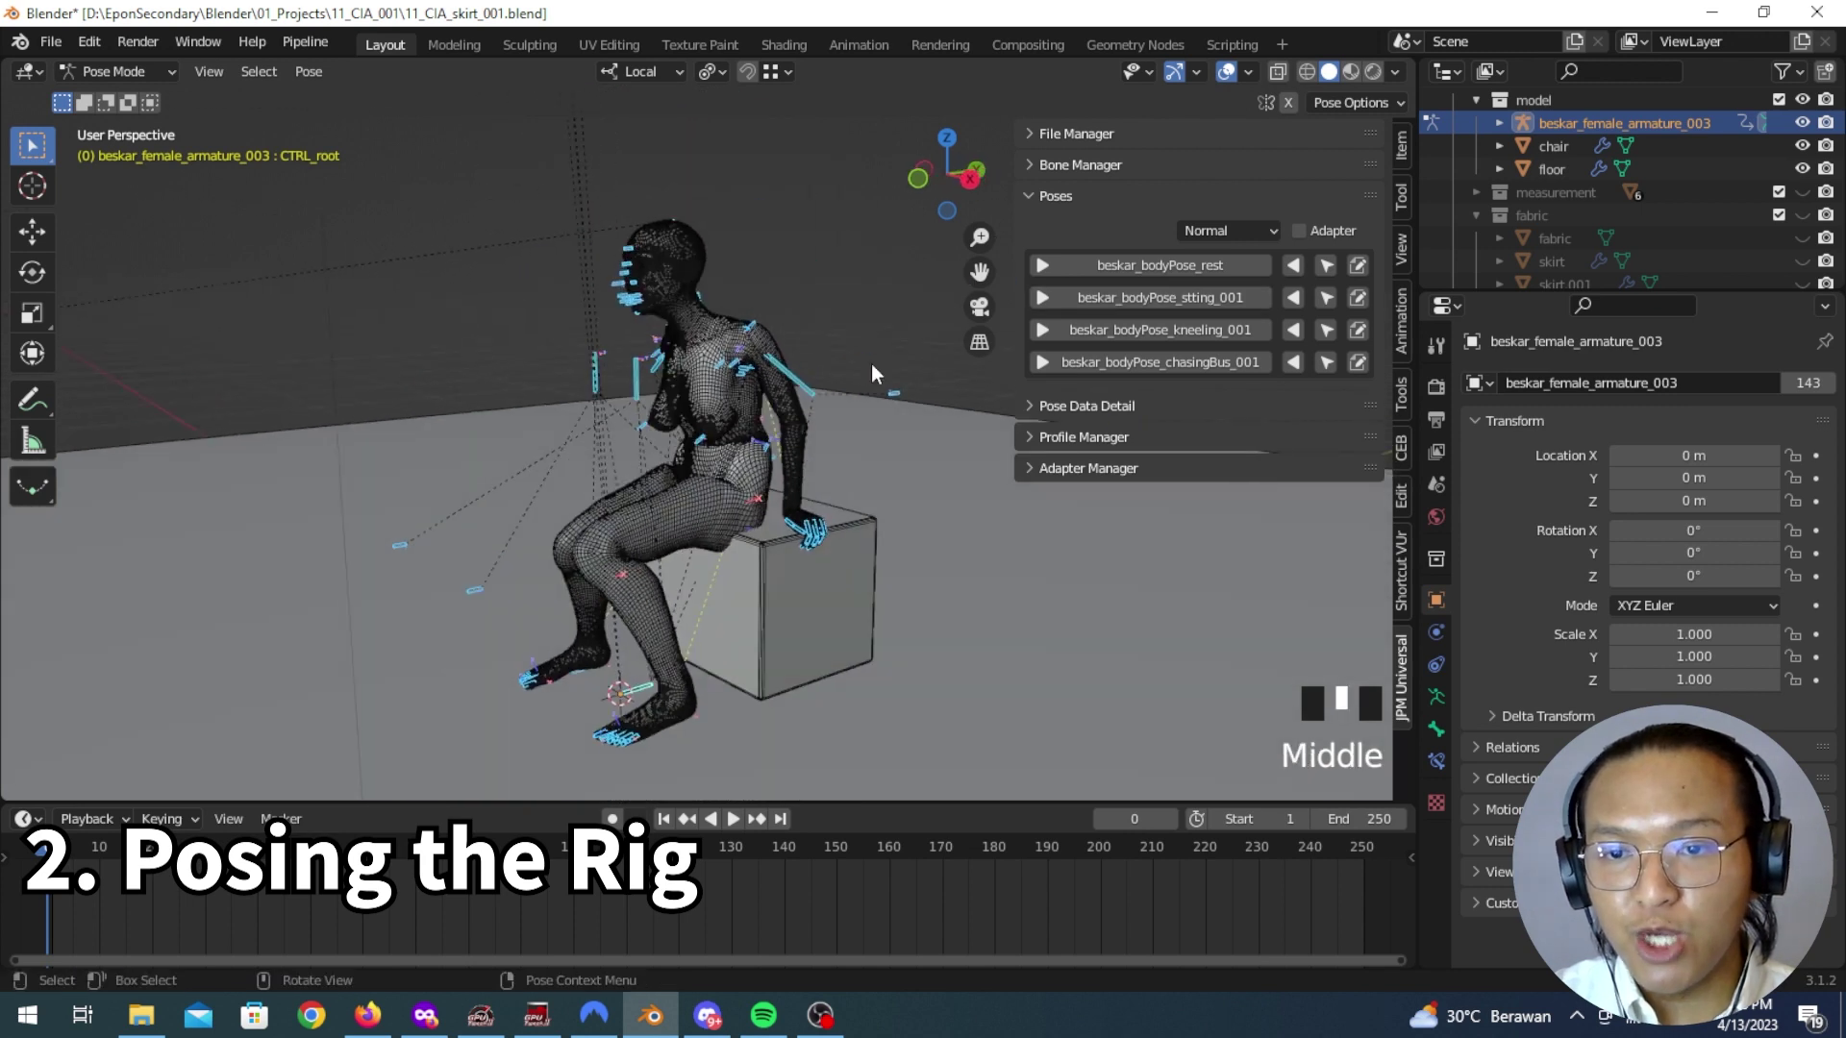
middle_drag(557, 452, 598, 459)
Step: Apply the beskar_bodyPose_kneeling_001 pose and view the rig from the front
click(1204, 329)
shift+middle_drag(639, 568, 786, 576)
middle_drag(988, 511, 545, 490)
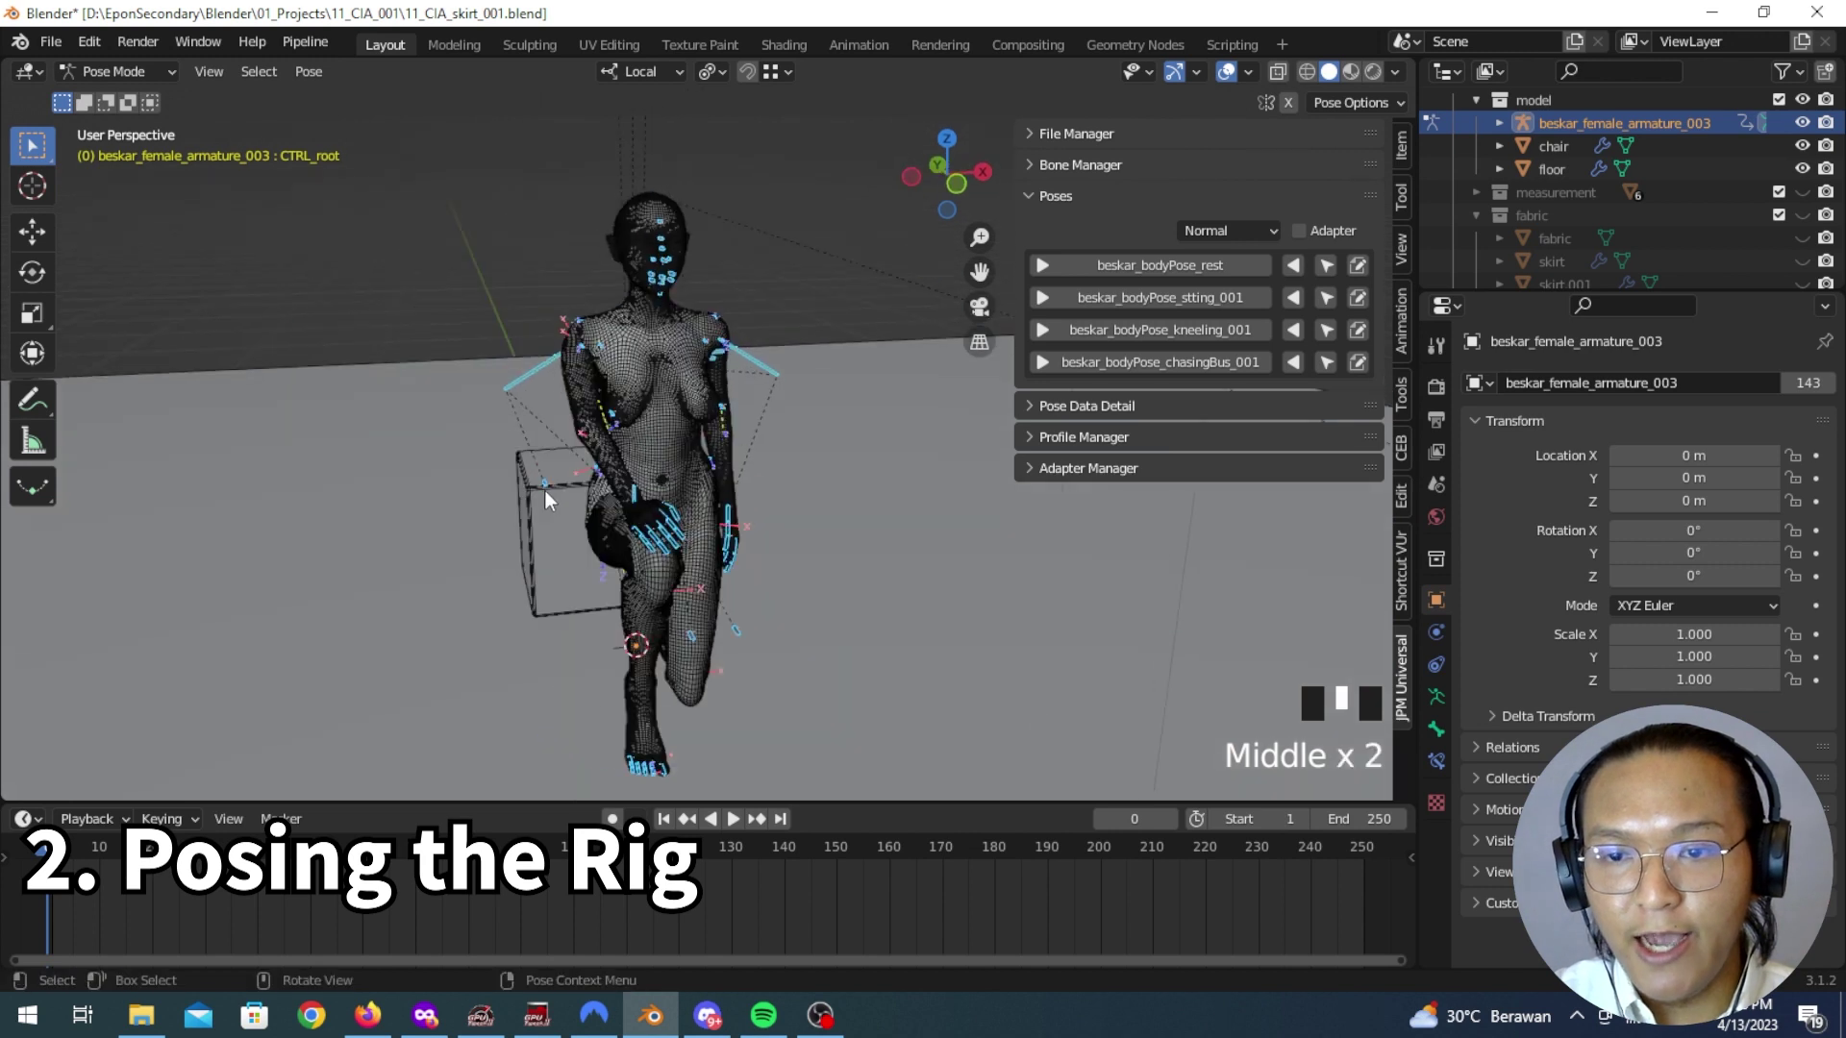
Step: Apply the beskar_bodyPose_chasingBus_001 pose and turn off the viewport overlays to view the body without bones and wireframe
click(1127, 362)
middle_drag(739, 567, 1023, 355)
scroll(660, 608, up, 2)
click(1225, 71)
middle_drag(1002, 187, 548, 485)
Step: Return the rig to the beskar_bodyPose_rest pose and turn the viewport overlays back on
click(1162, 271)
middle_drag(770, 423, 962, 288)
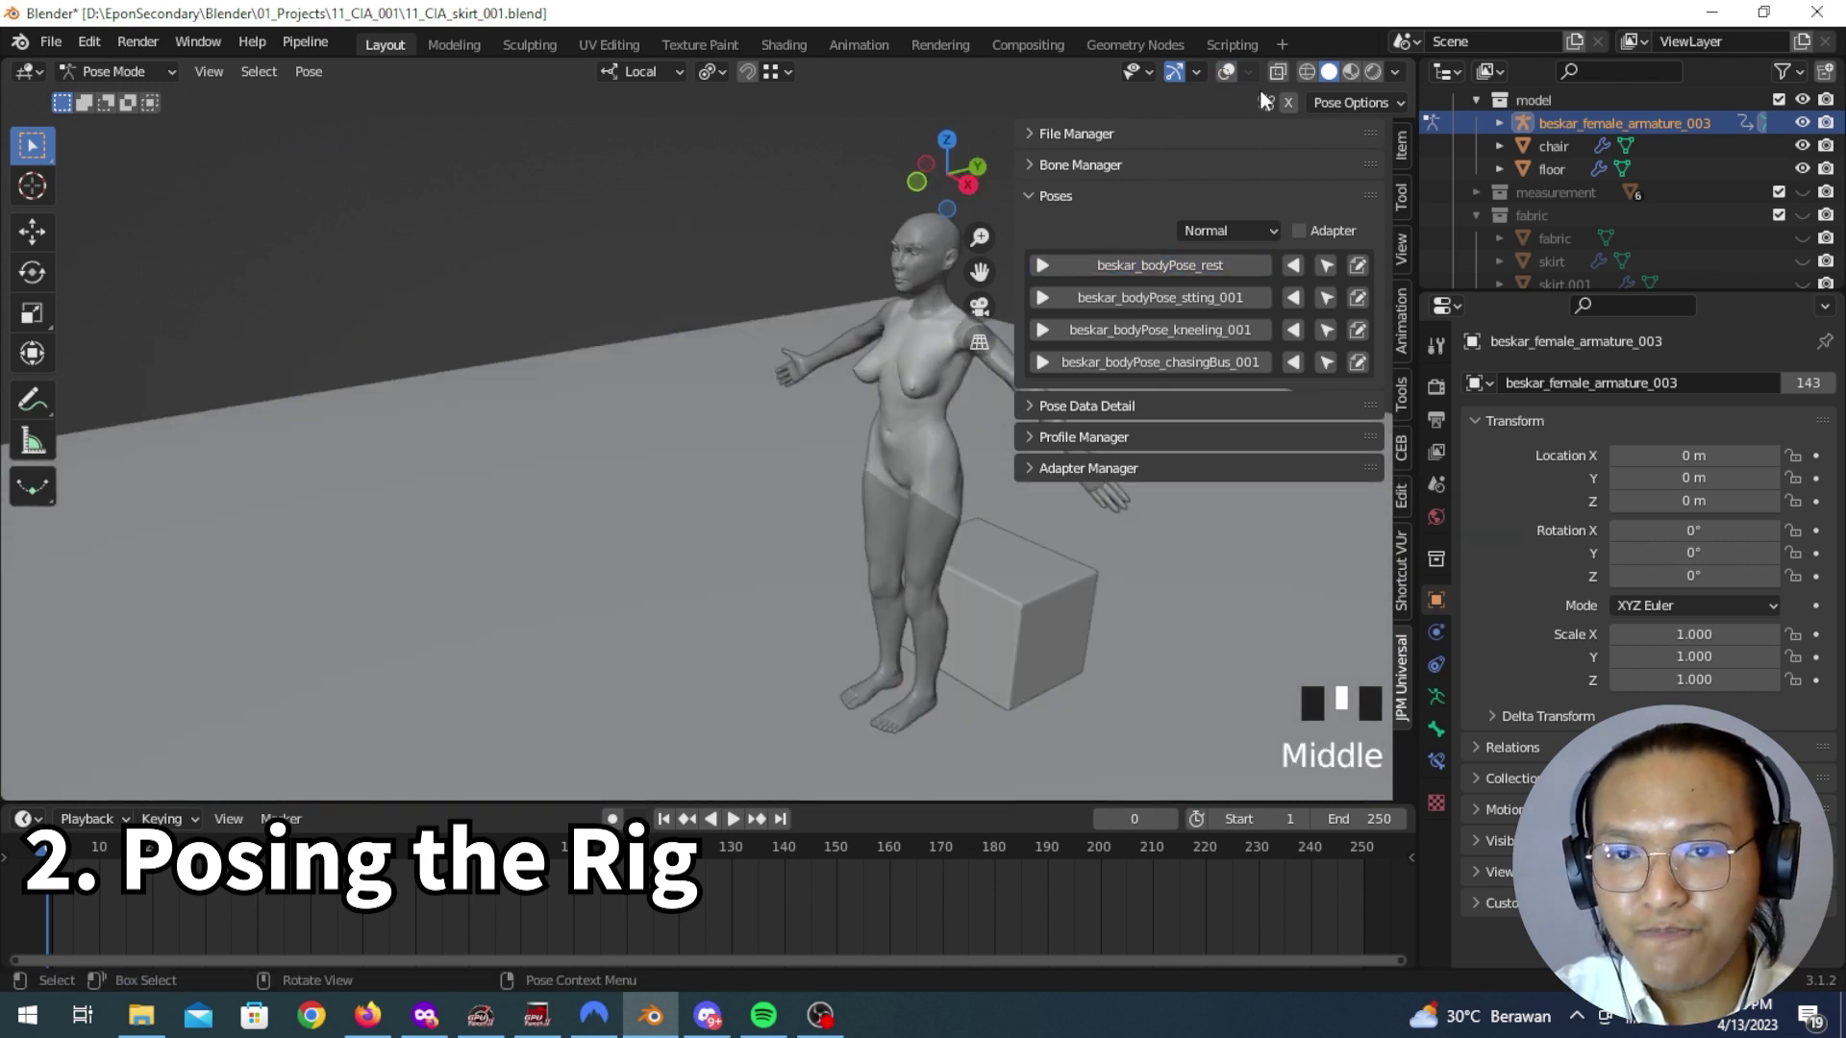
click(1225, 71)
shift+middle_drag(615, 451, 491, 490)
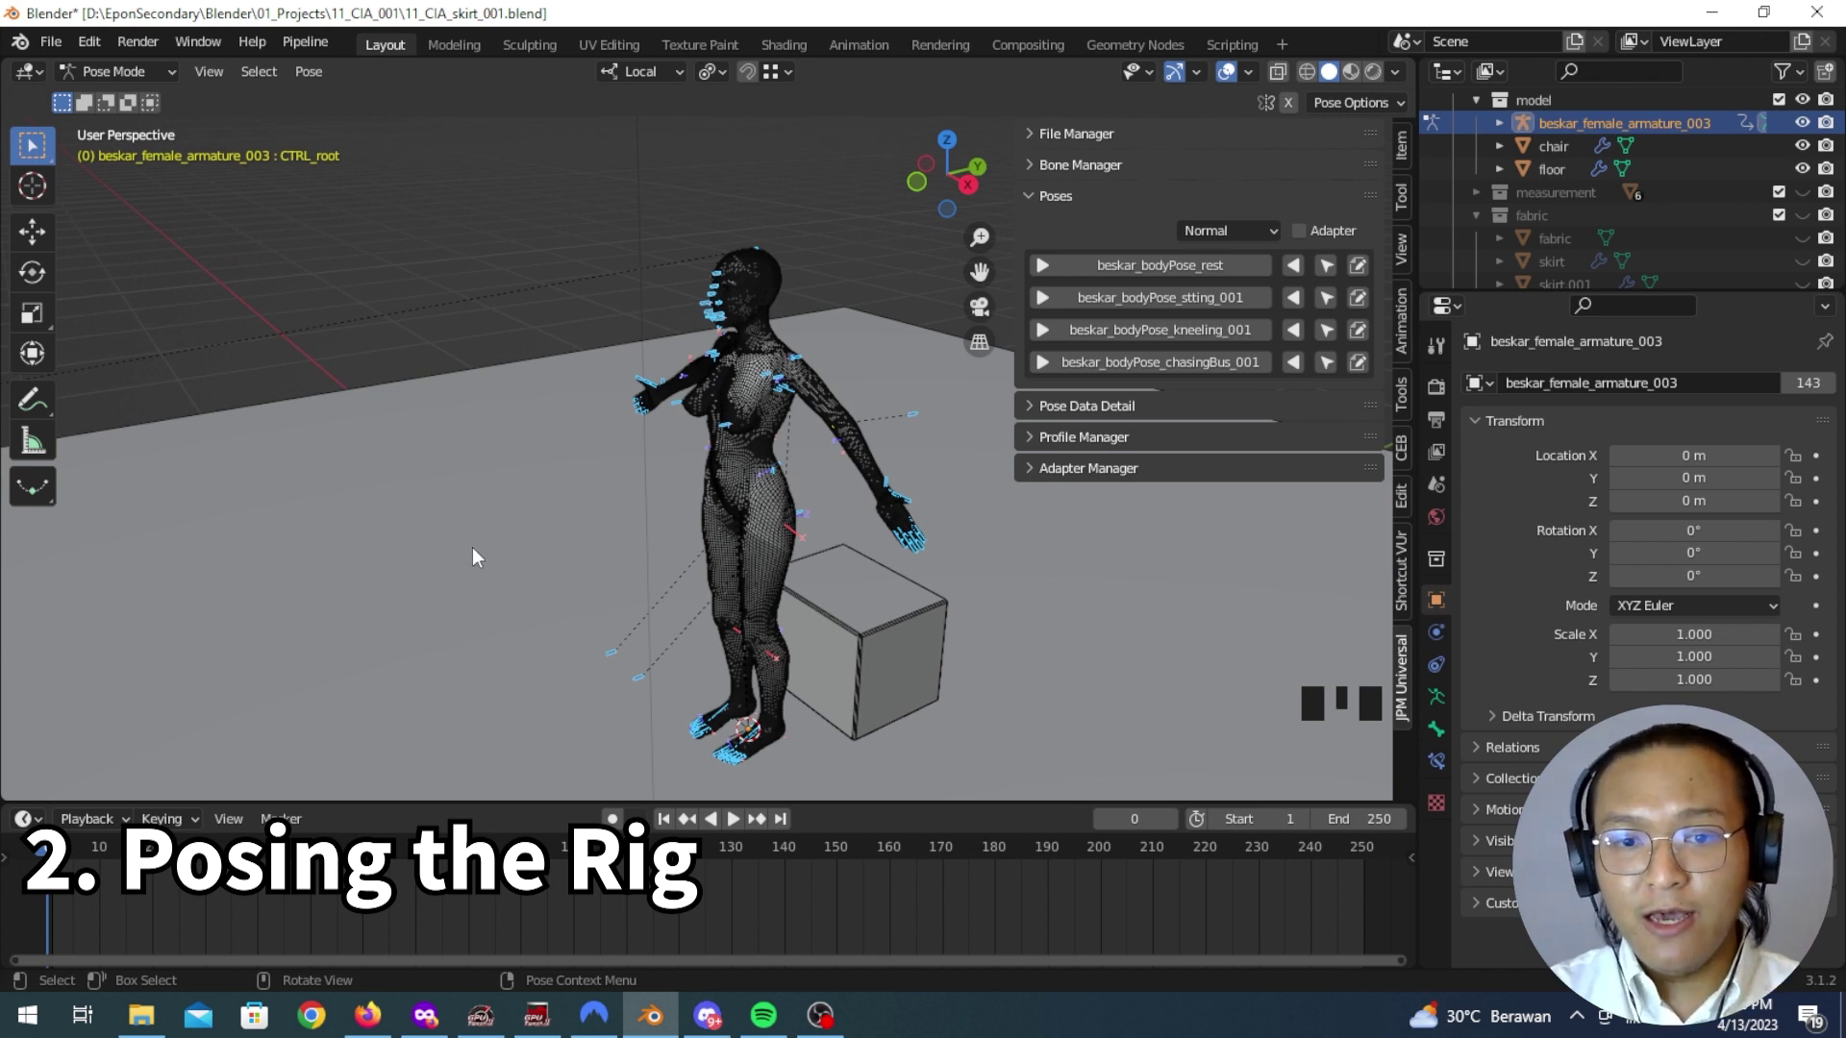
Step: Compare the rest and sitting poses from the side by applying each, ending on beskar_bodyPose_rest
middle_drag(471, 546, 925, 515)
click(1225, 271)
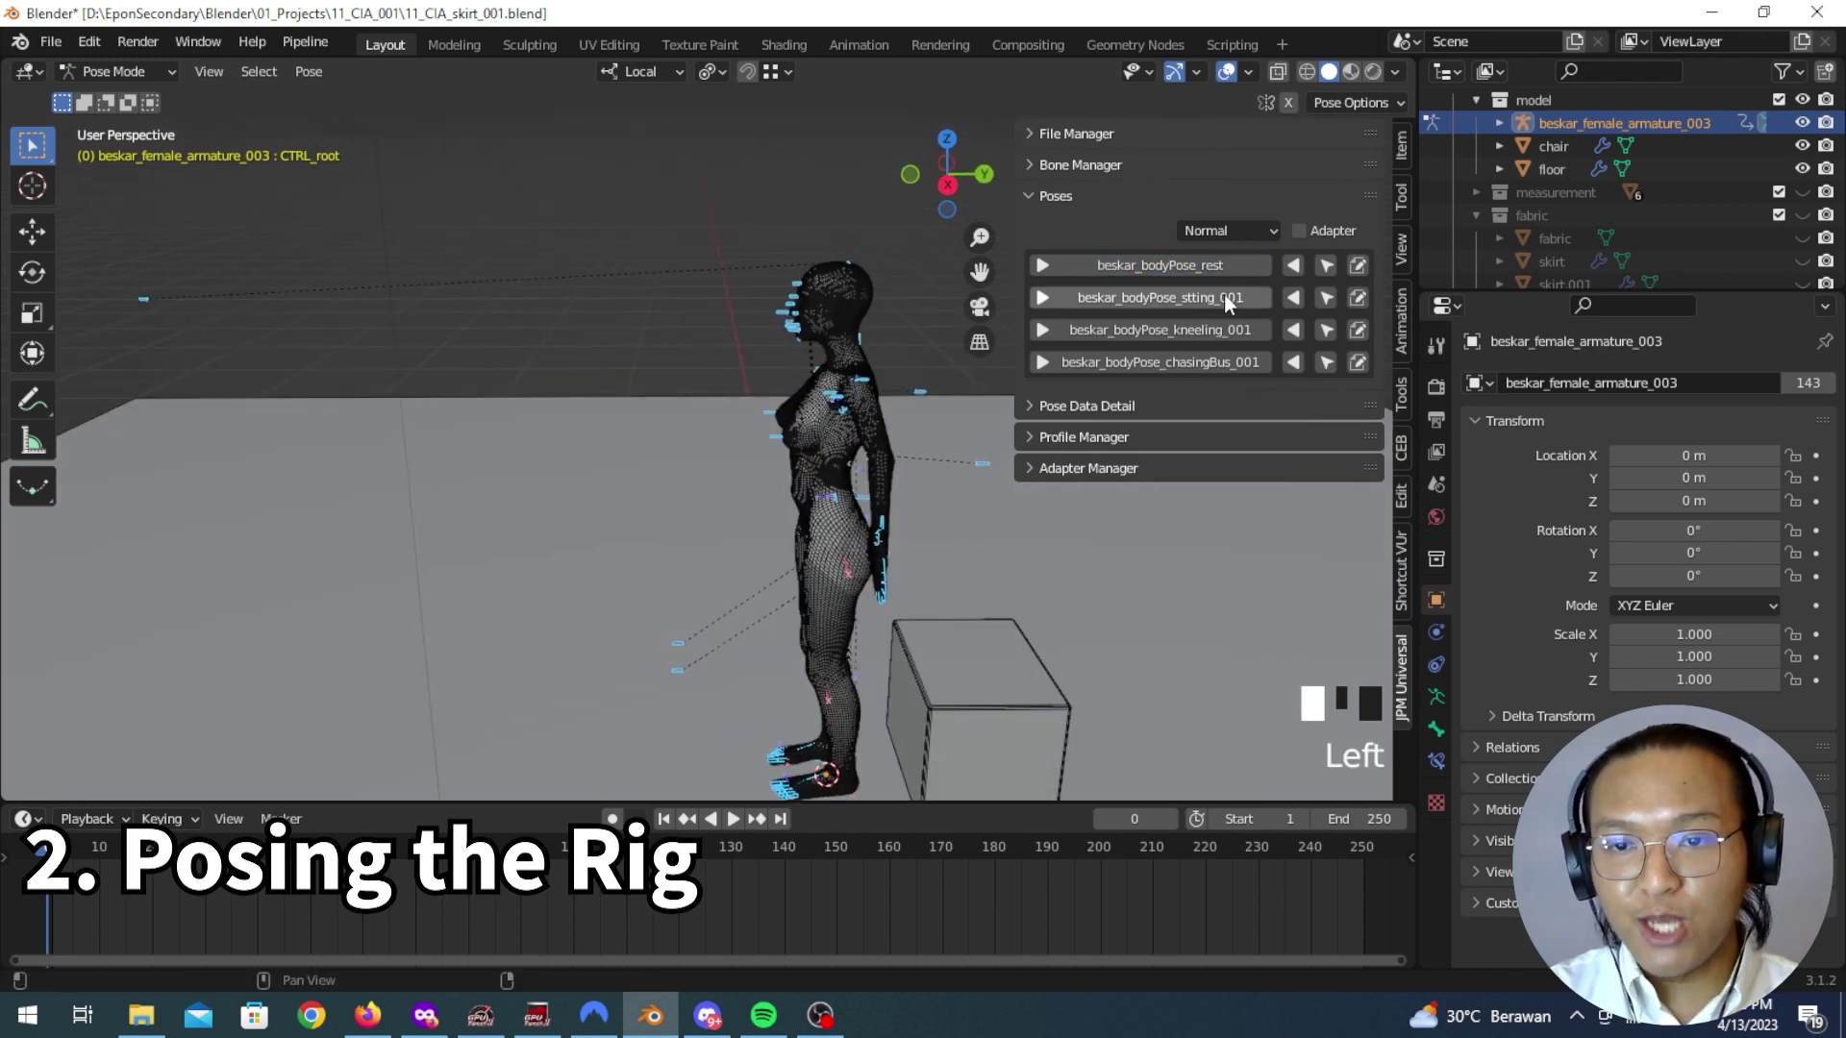
click(1225, 296)
click(1227, 269)
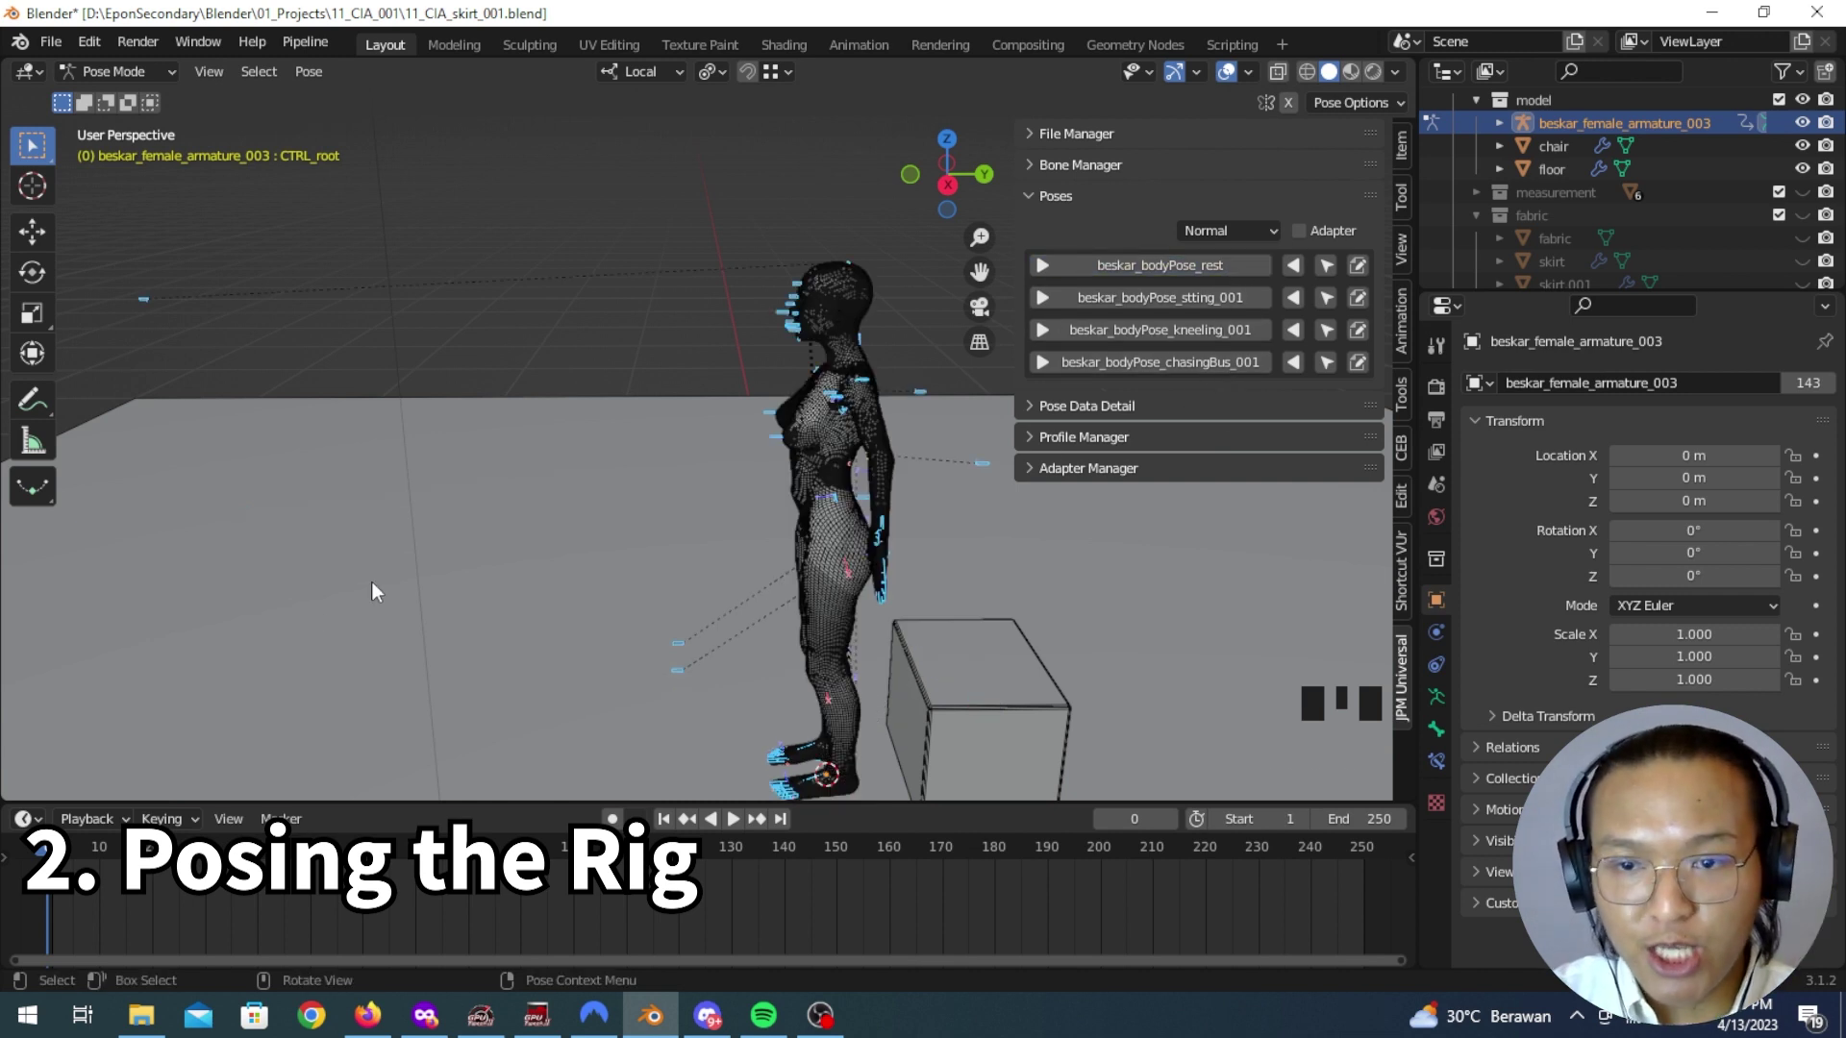
Step: Insert keyframes for the rest pose at frame 0 and display the CTRL_root bone's transform properties
shift+middle_drag(437, 668, 285, 569)
middle_drag(396, 602, 649, 645)
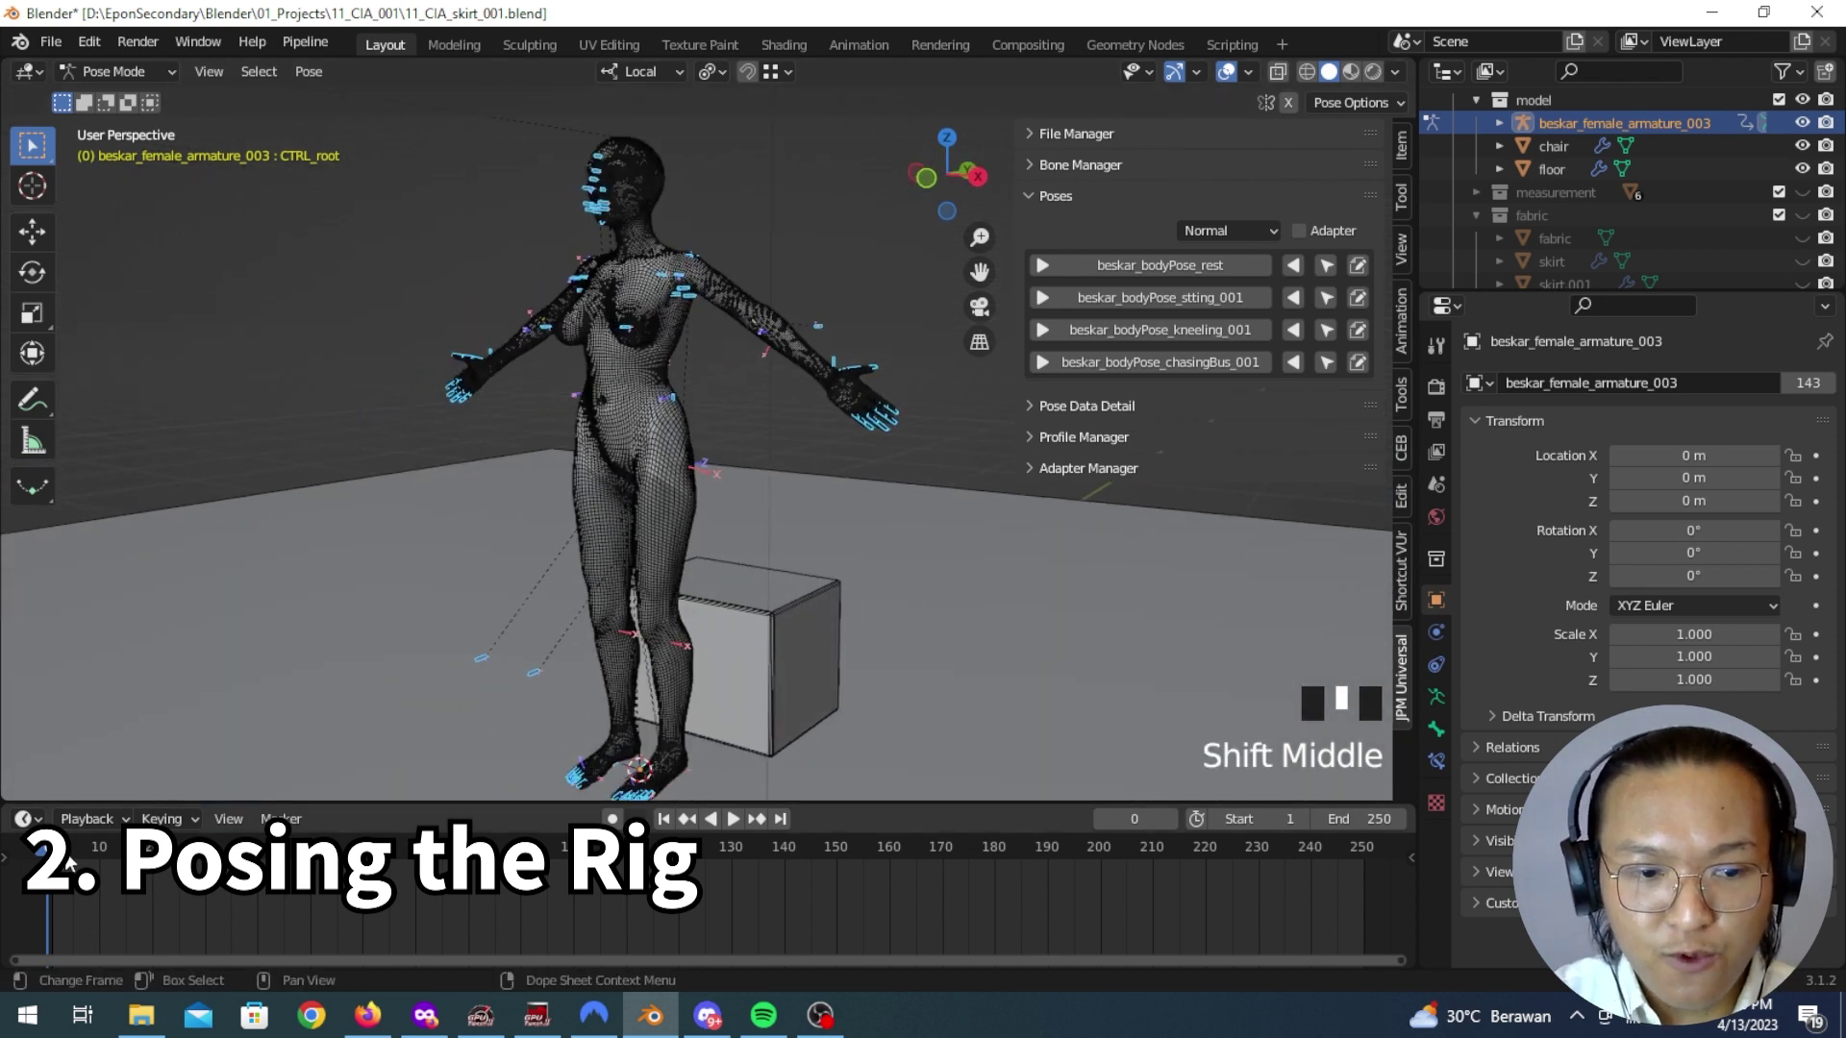
click(69, 904)
key(Escape)
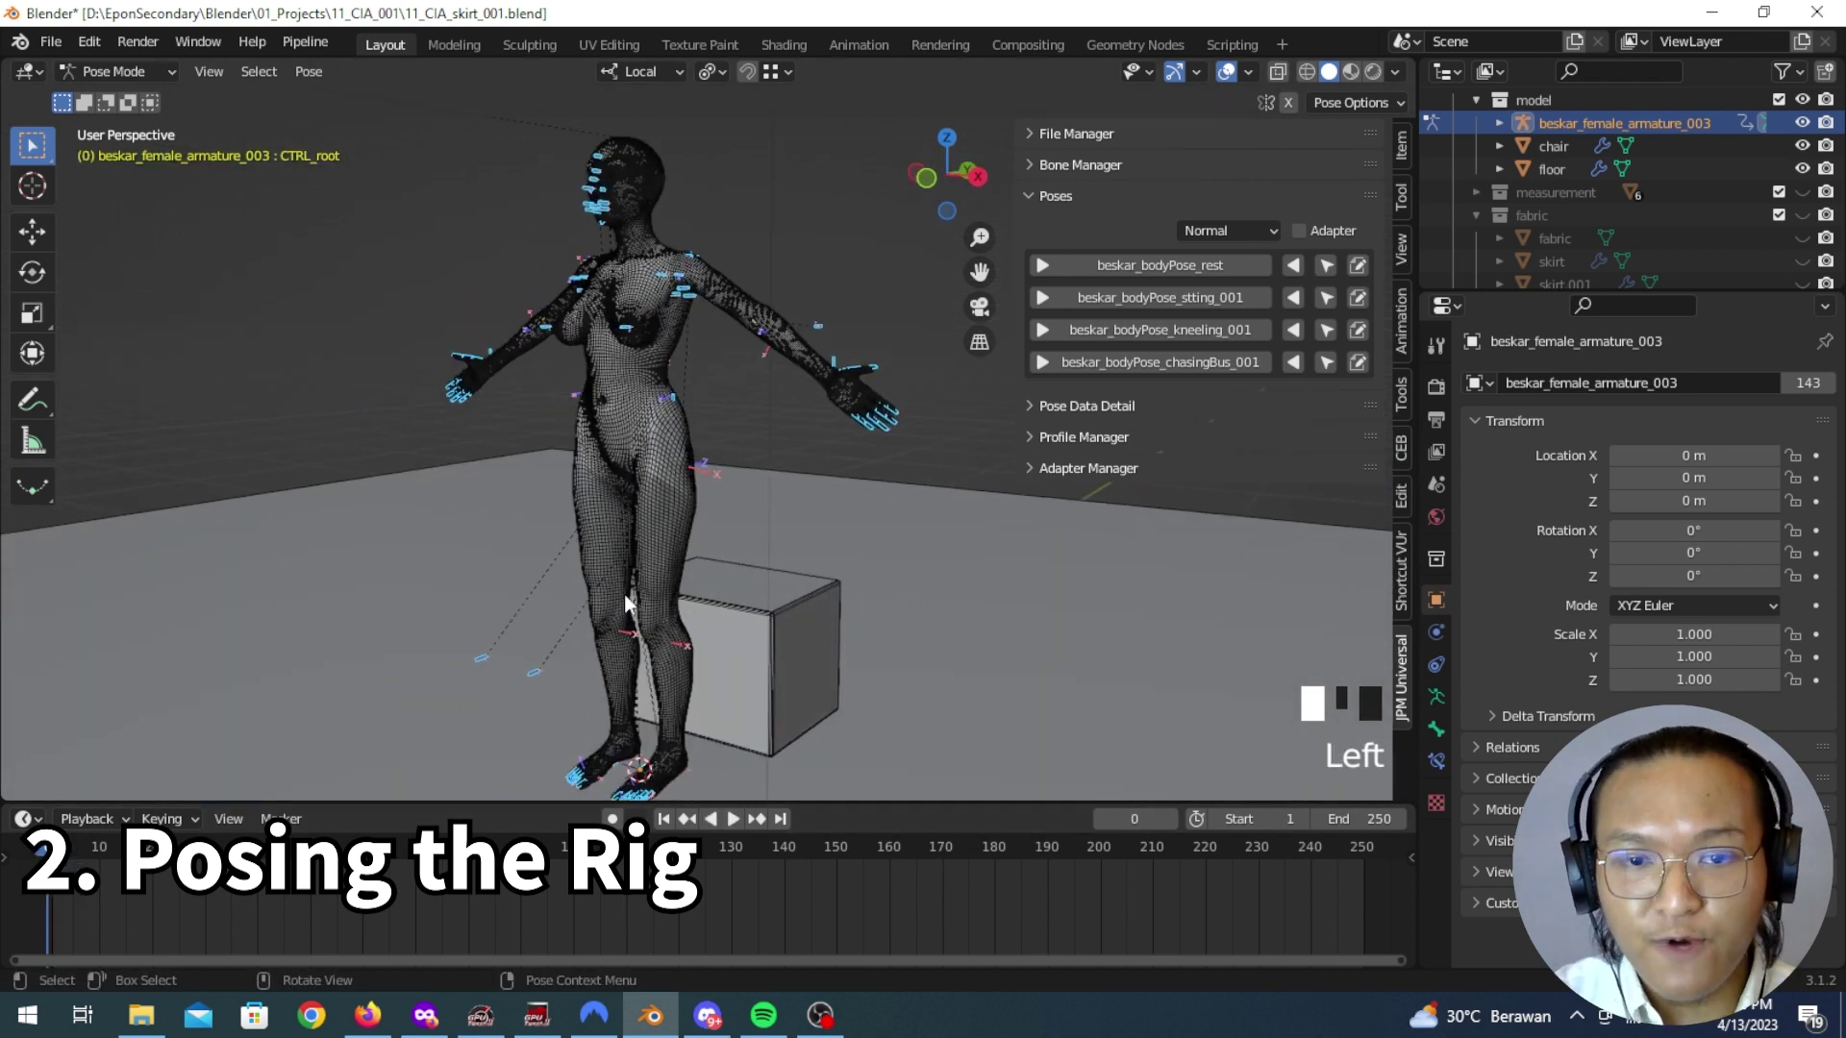
middle_drag(625, 594, 478, 610)
key(i)
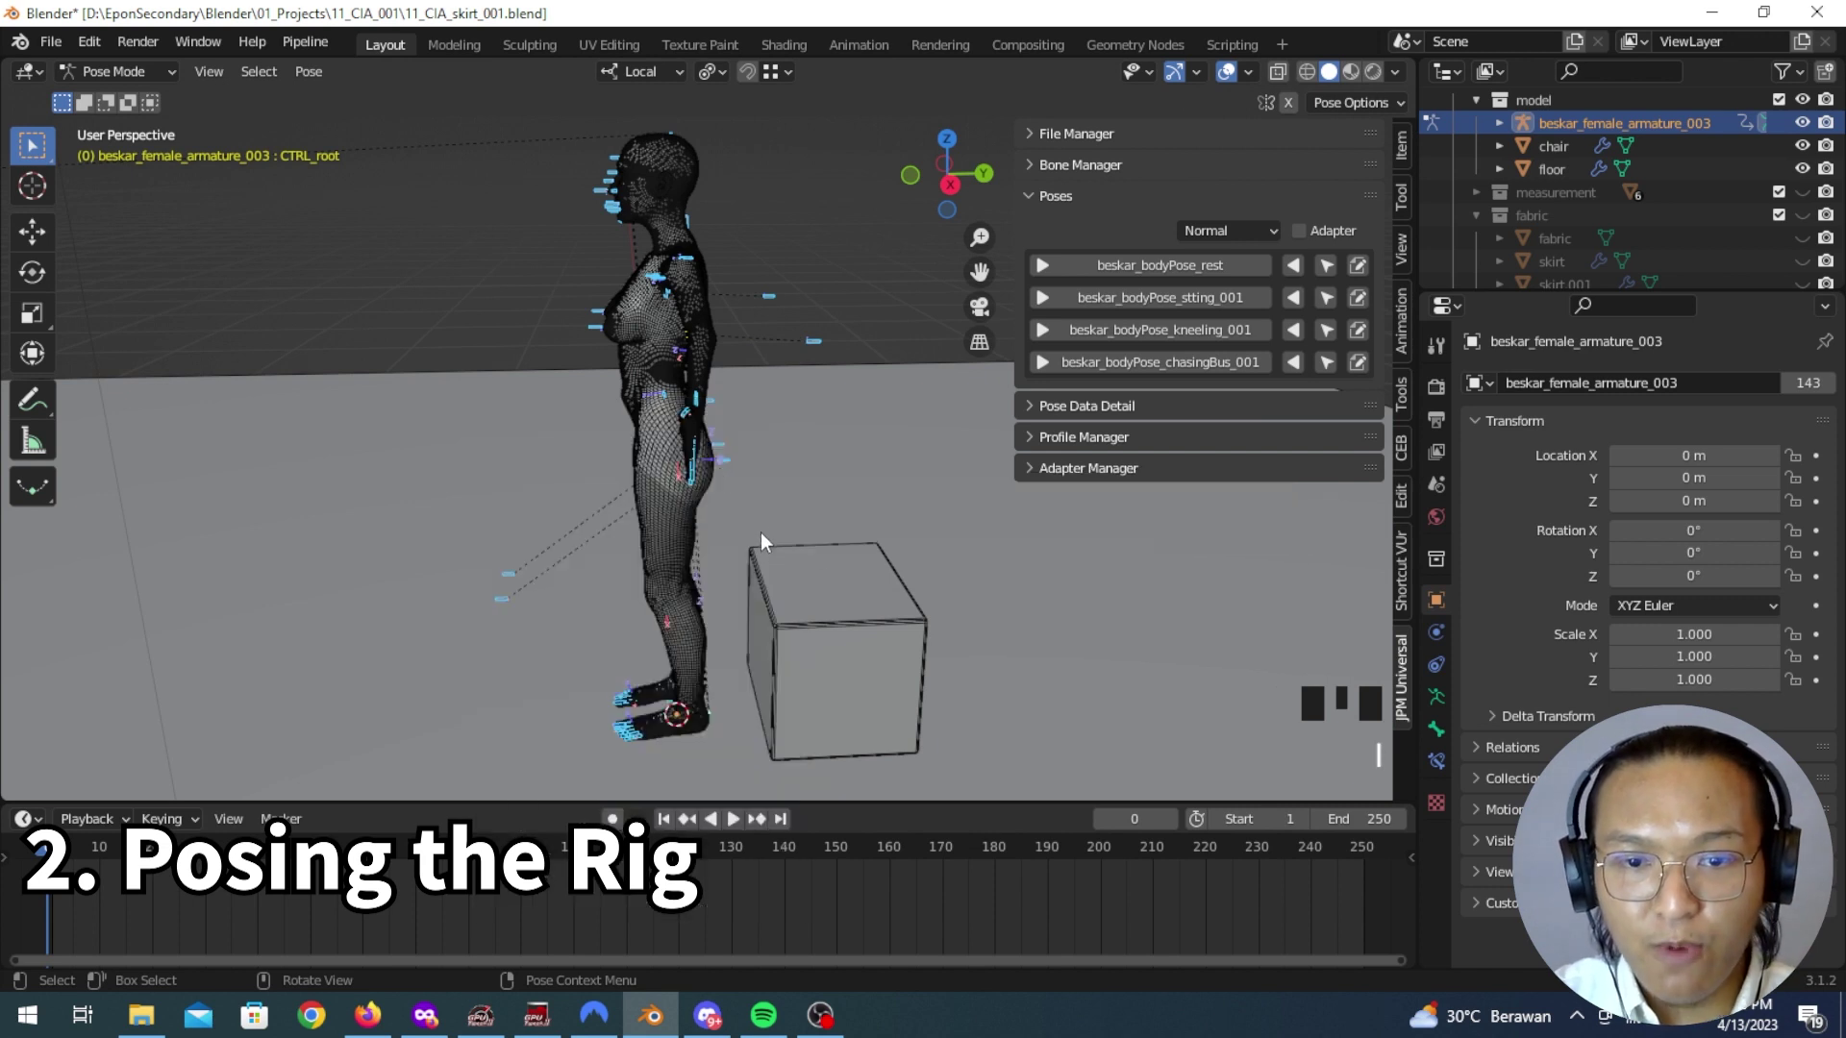
click(1436, 696)
click(1436, 729)
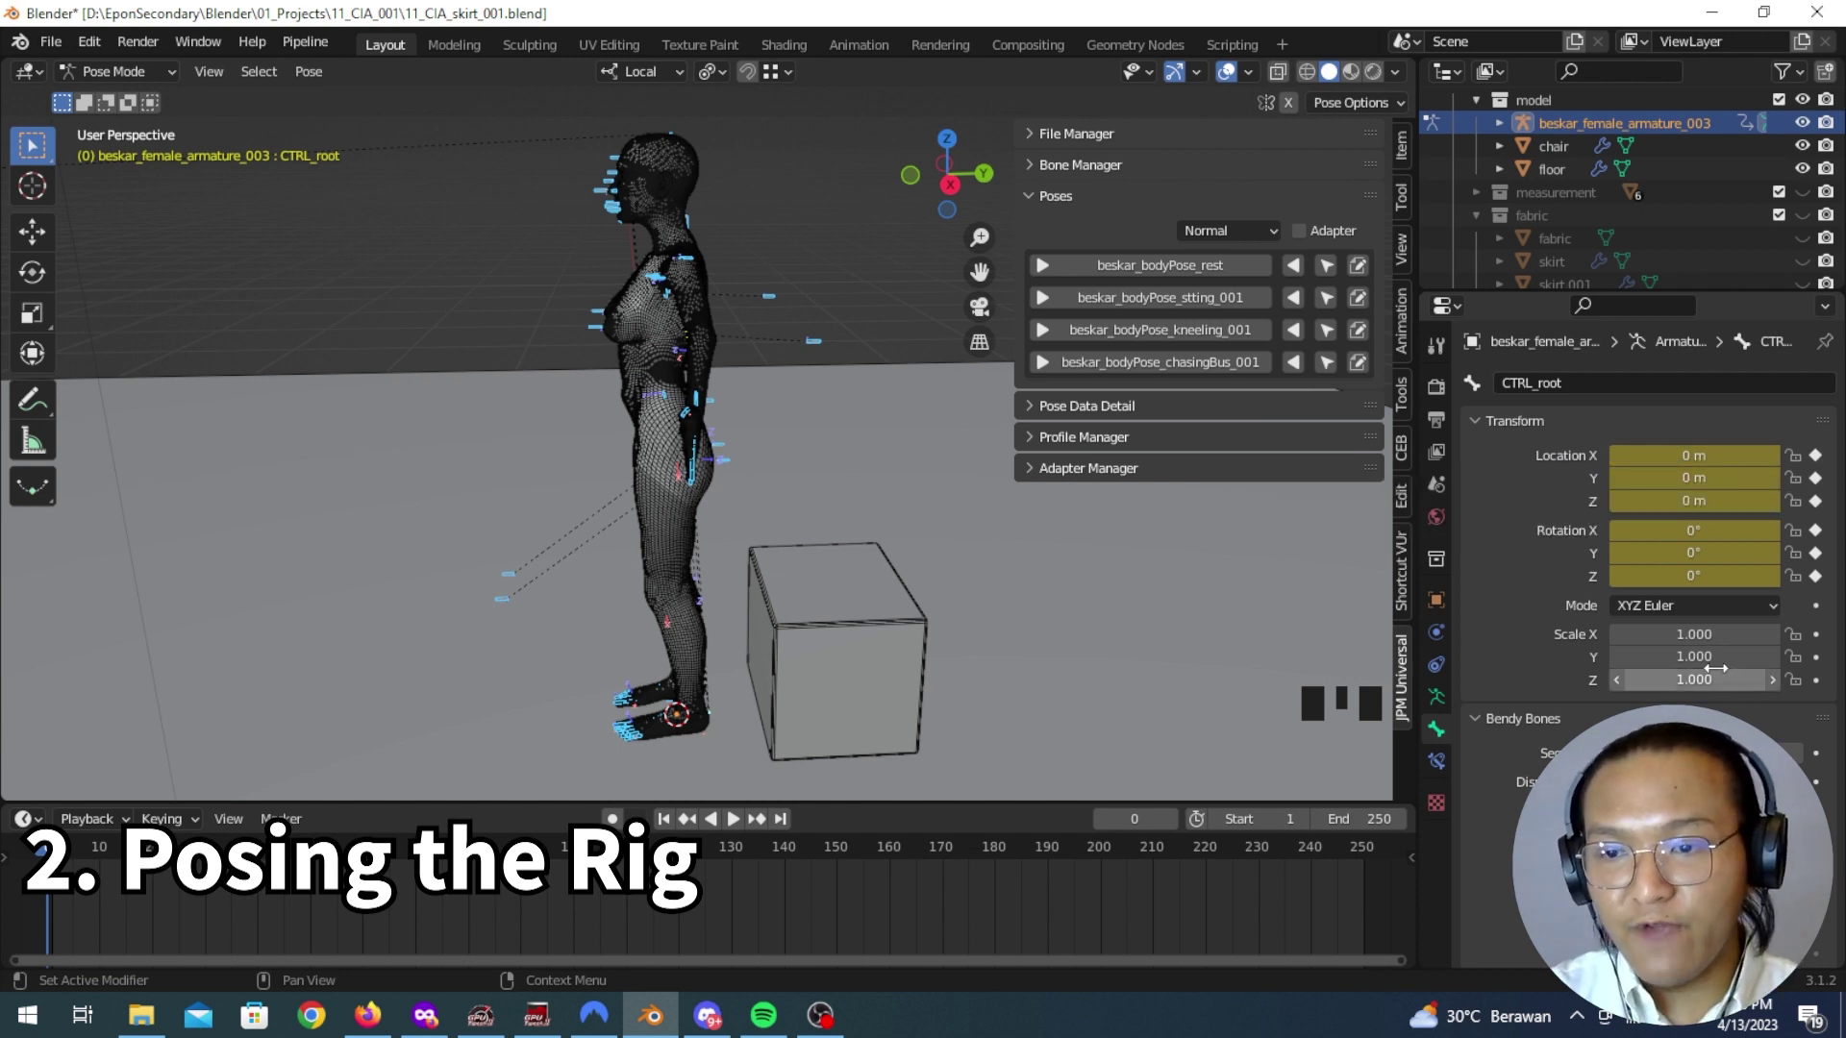
Step: Advance the timeline to frame 48, apply beskar_bodyPose_stting_001 and insert keyframes on the Available channels
click(77, 856)
key(space)
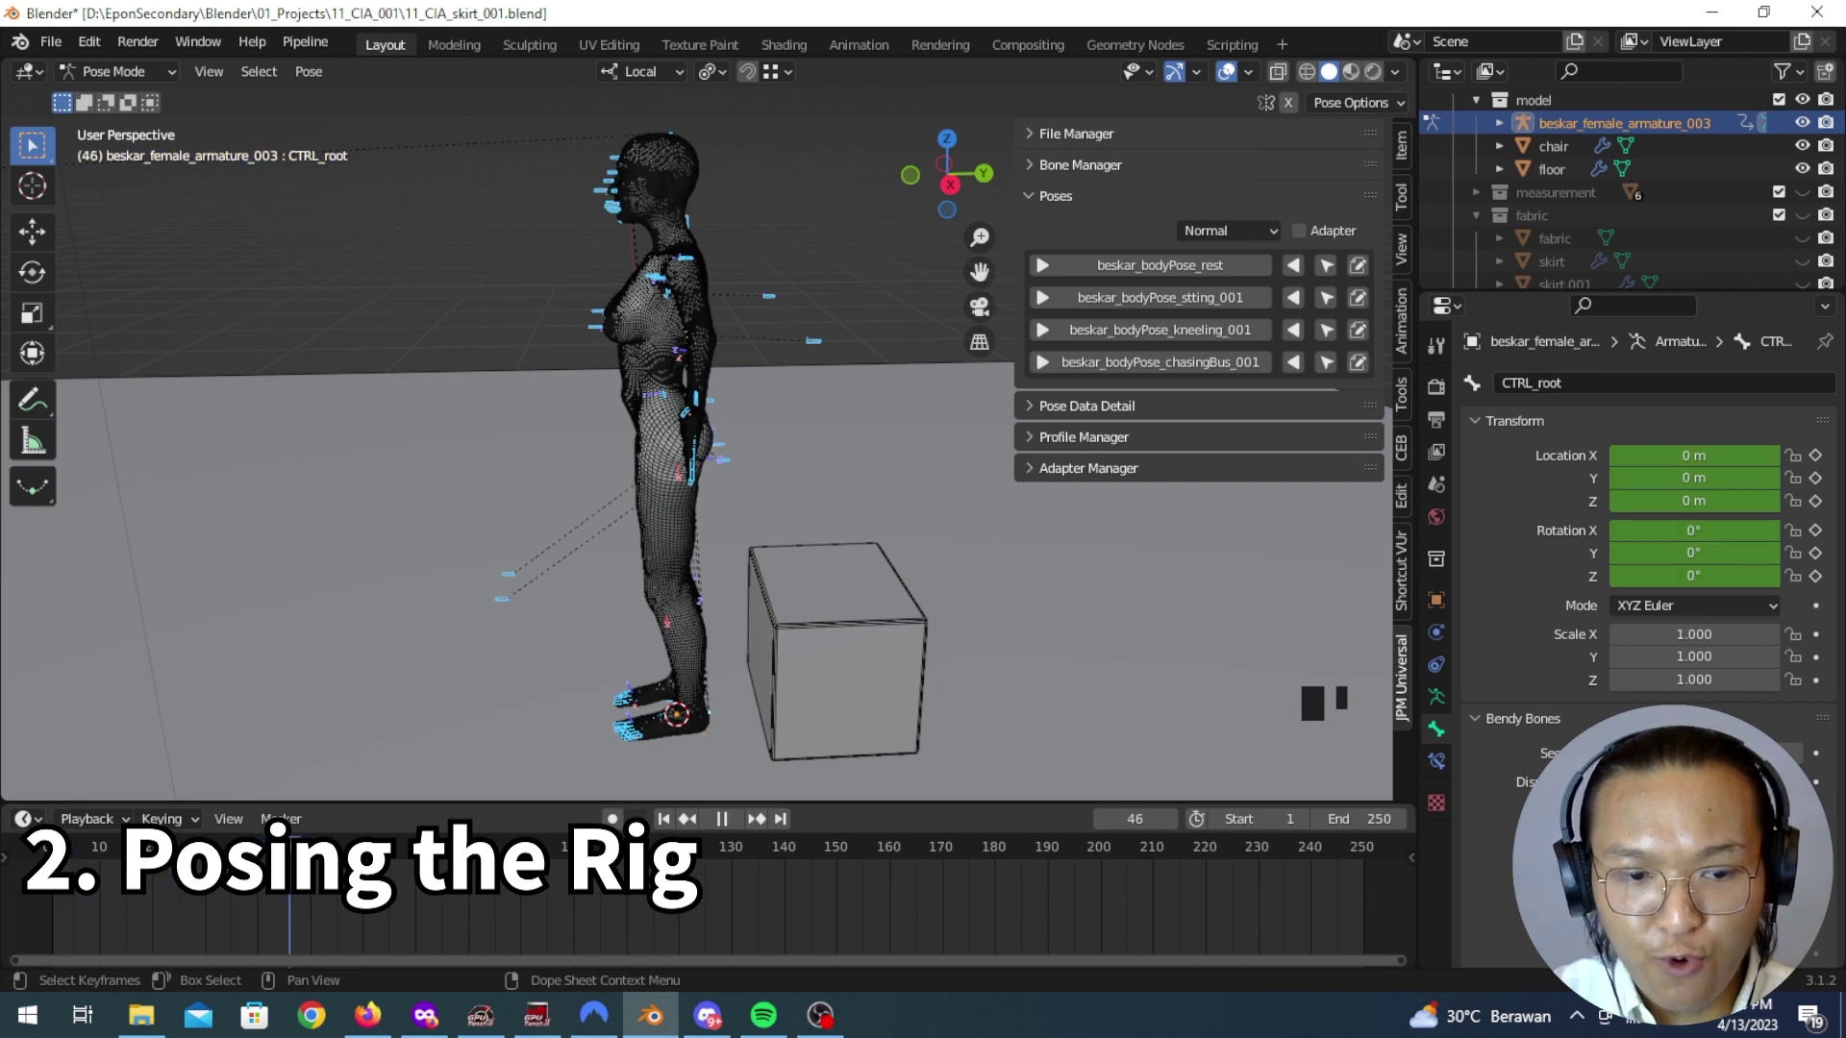
key(space)
shift+middle_drag(750, 510, 708, 556)
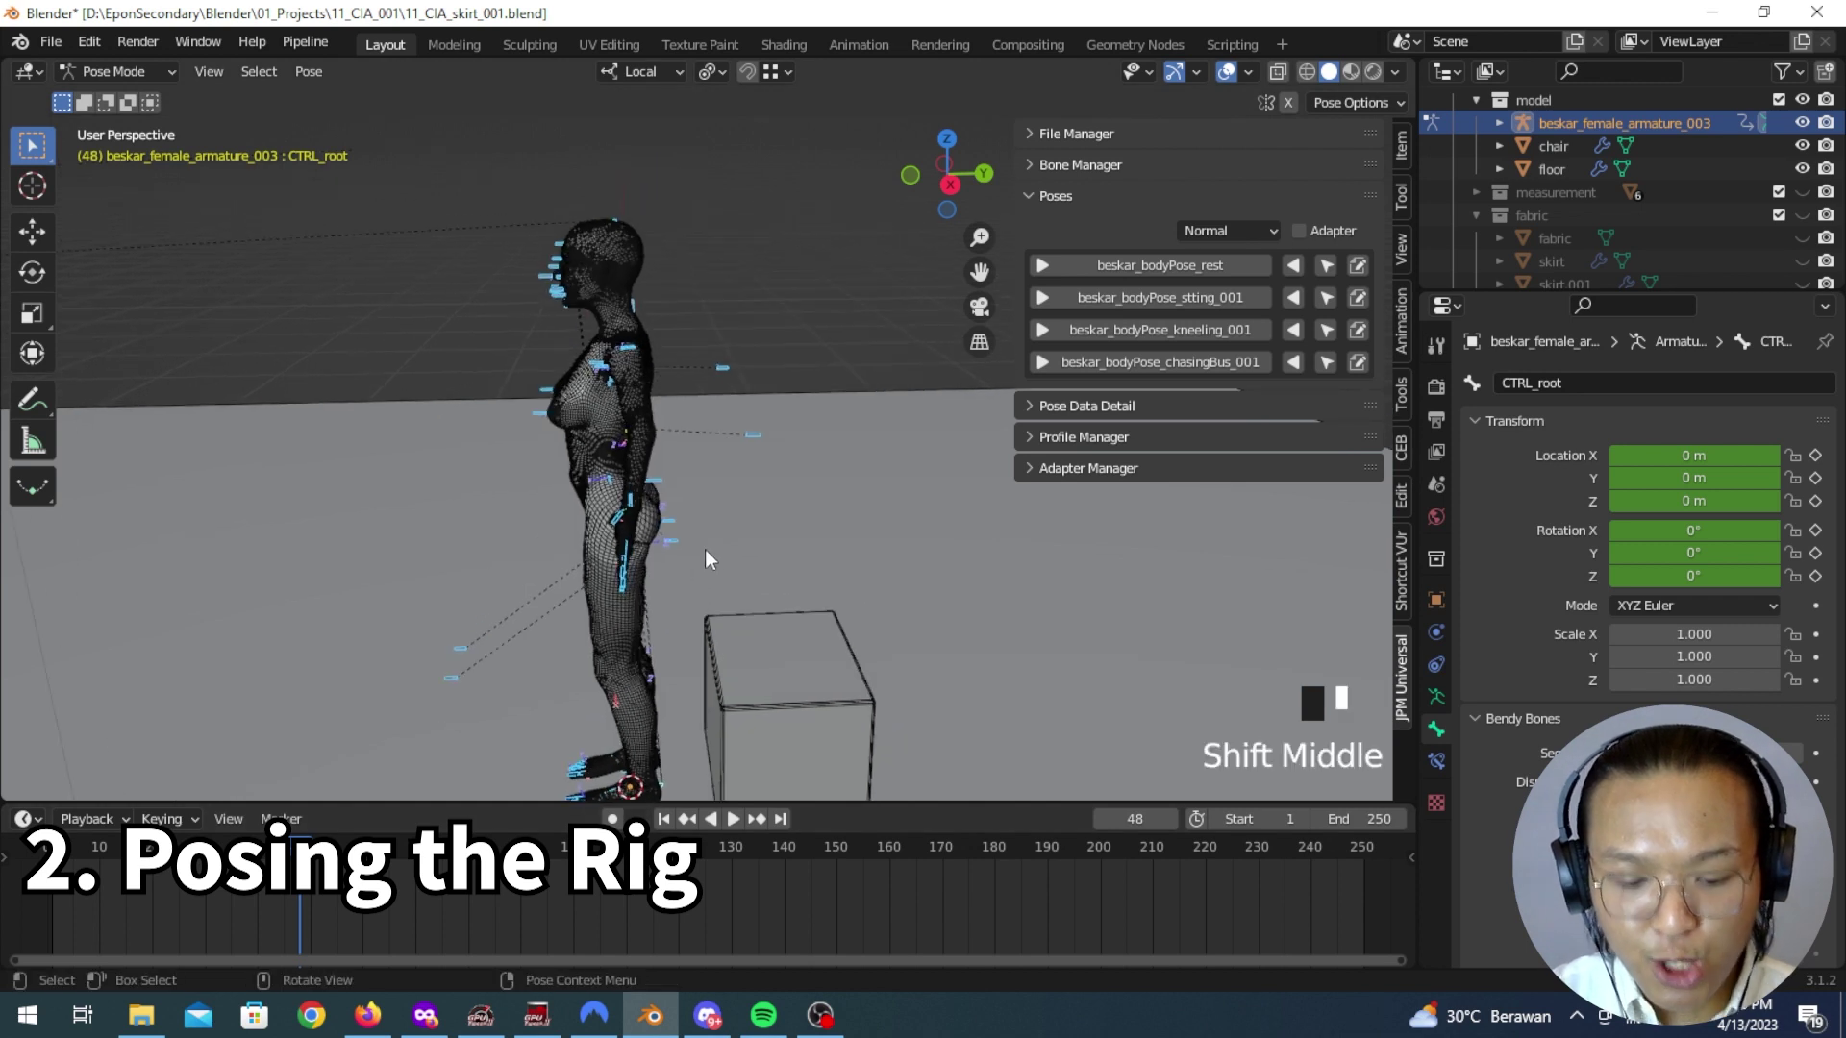
click(1202, 298)
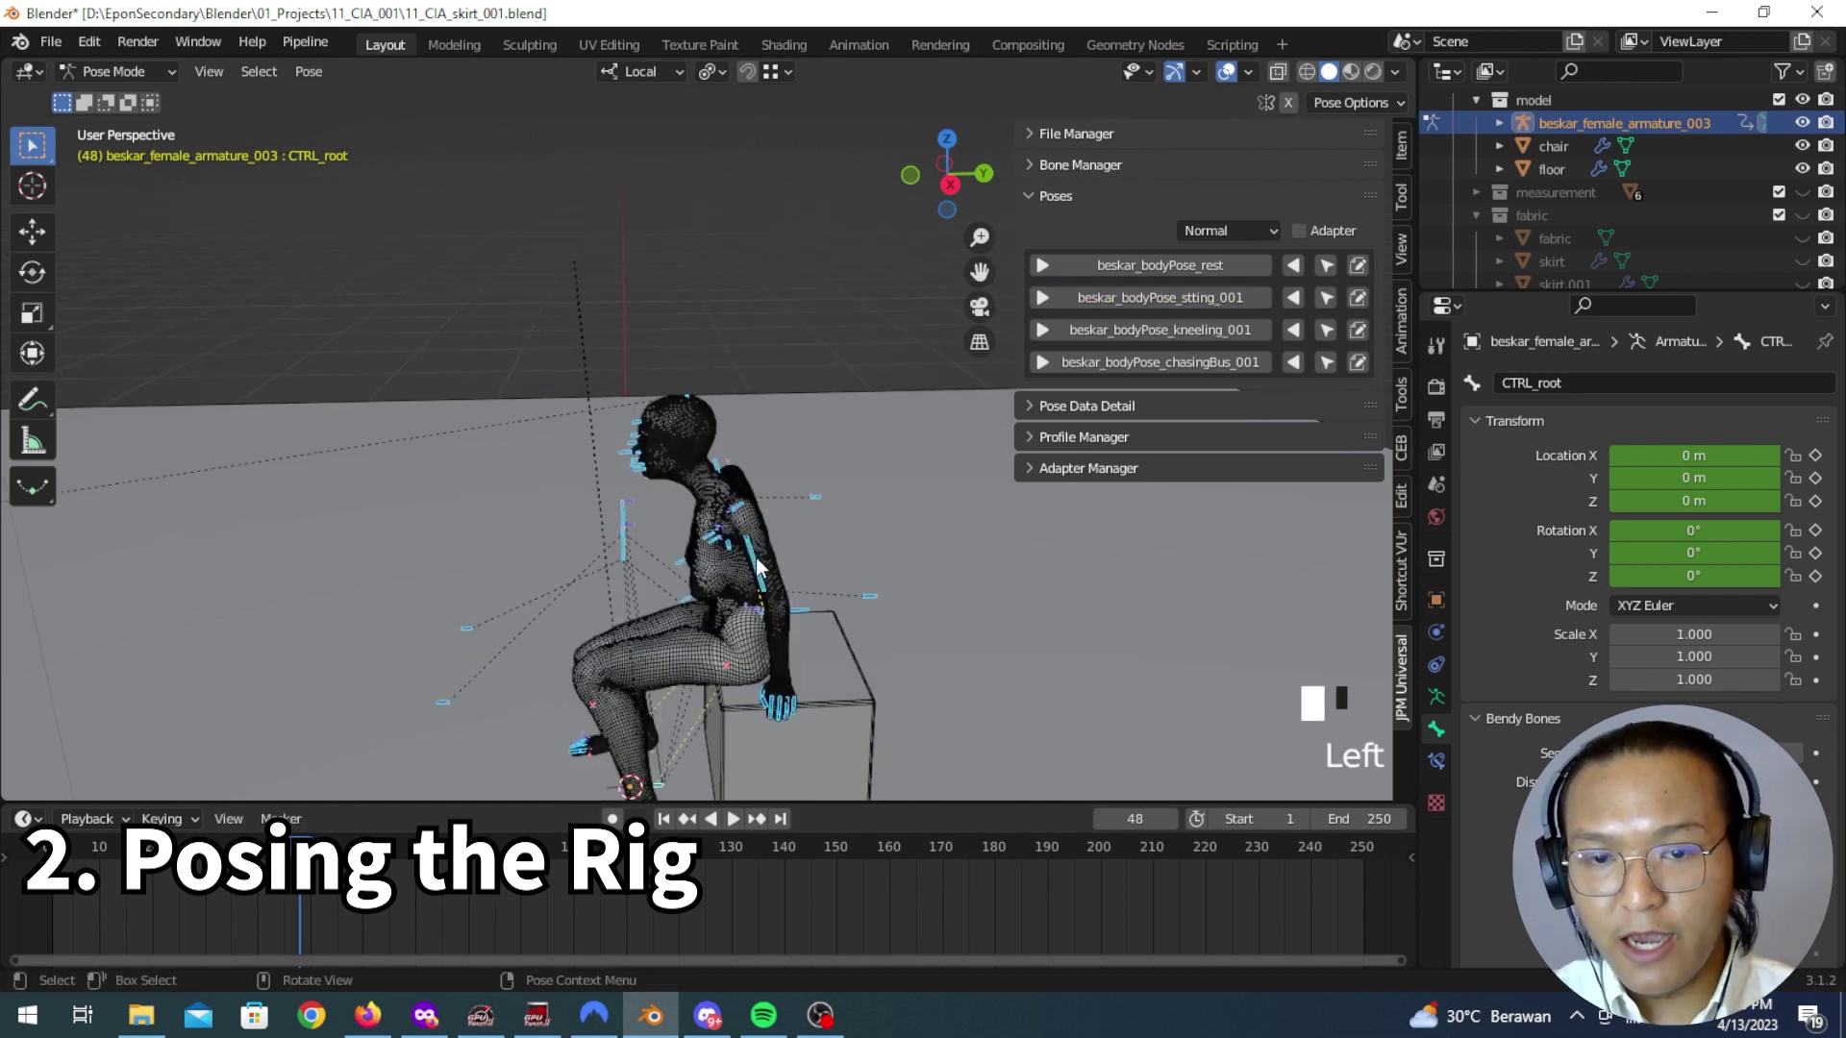
key(i)
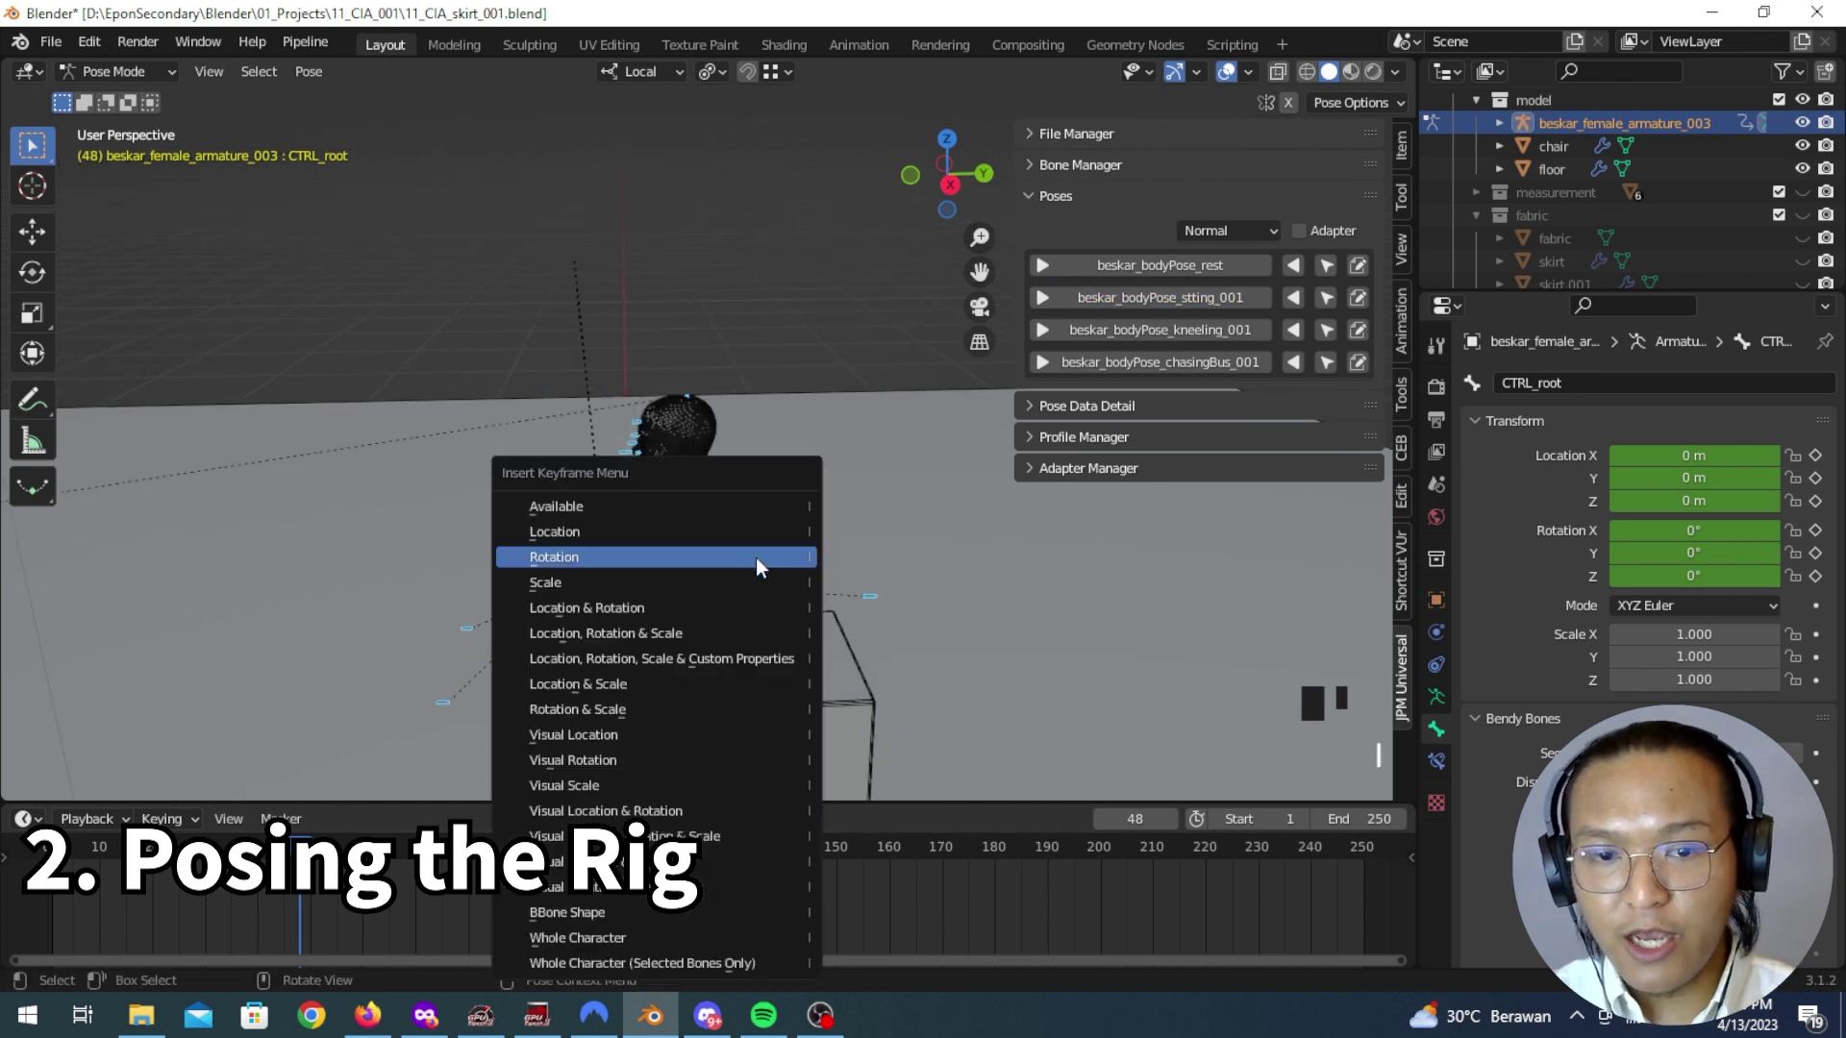
click(740, 507)
middle_drag(765, 540, 717, 502)
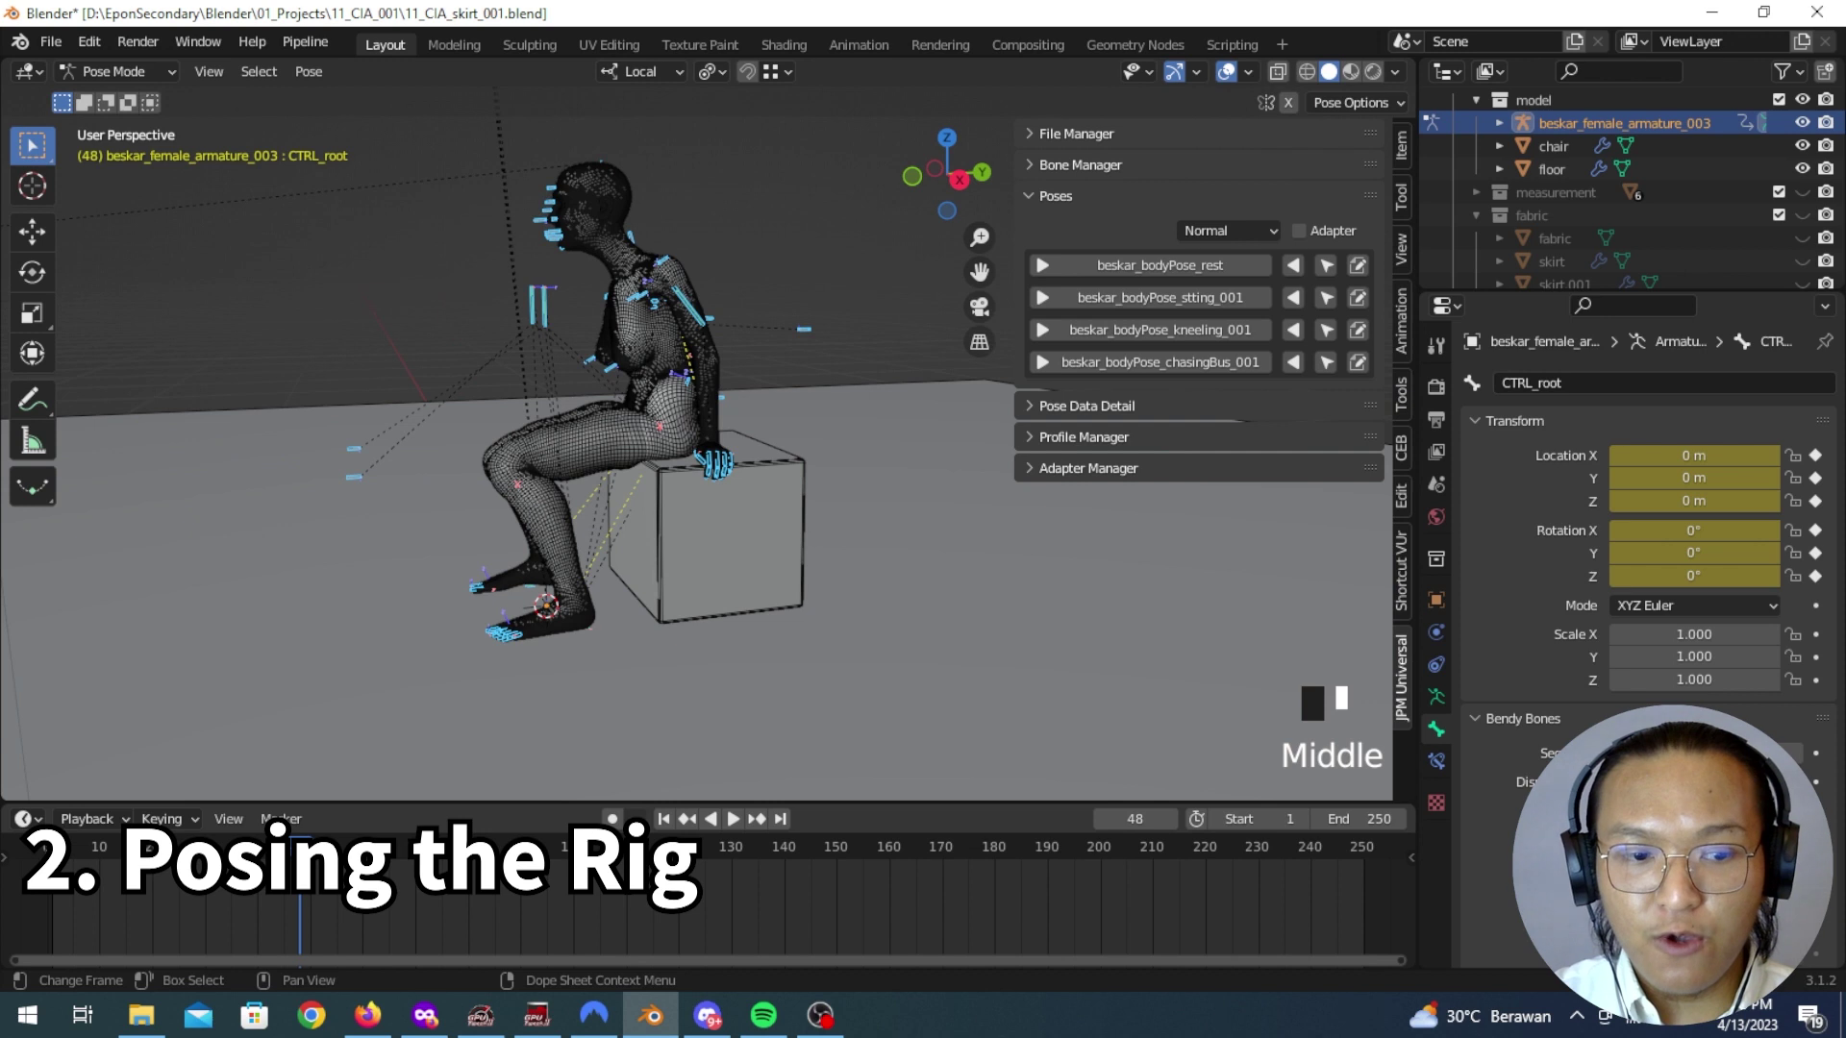
Step: Play the animation from the rest pose to the sitting pose and return to frame 0
key(space)
click(99, 852)
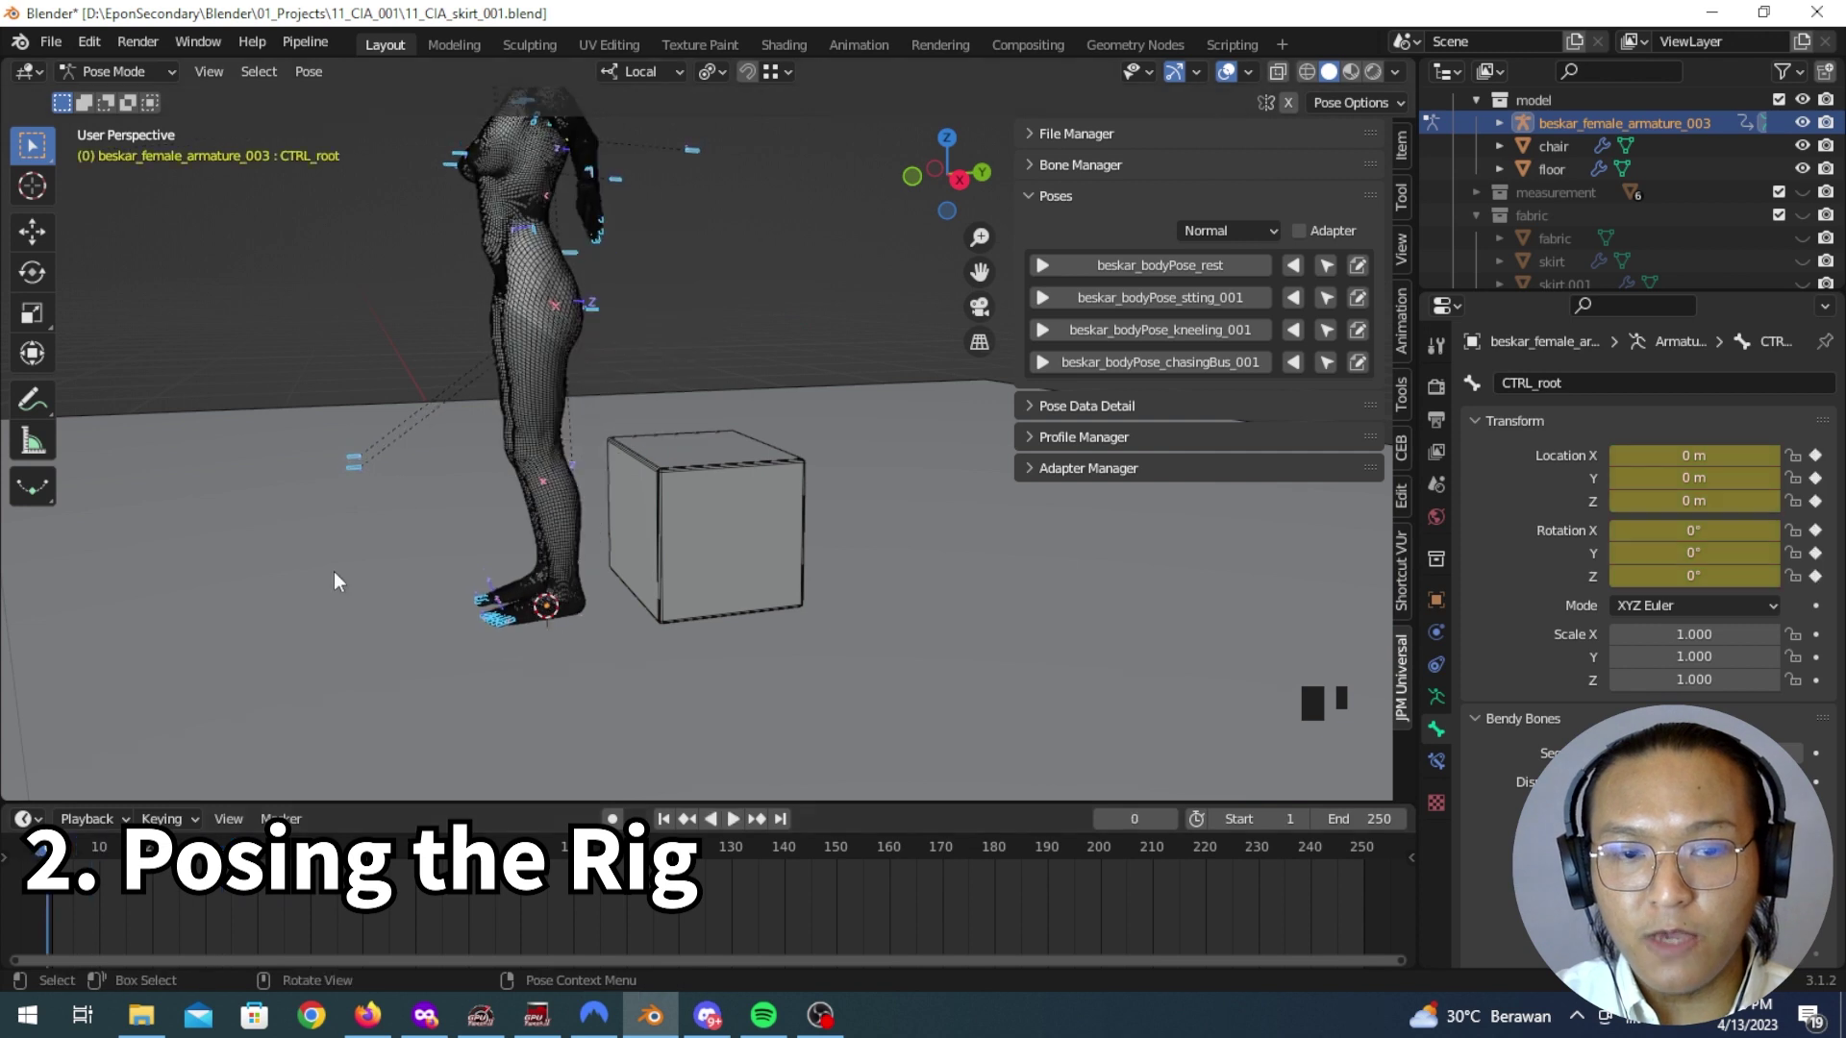
Step: Play the rest-to-sitting animation, stop it at frame 48 and inspect the seated pose on the chair
key(space)
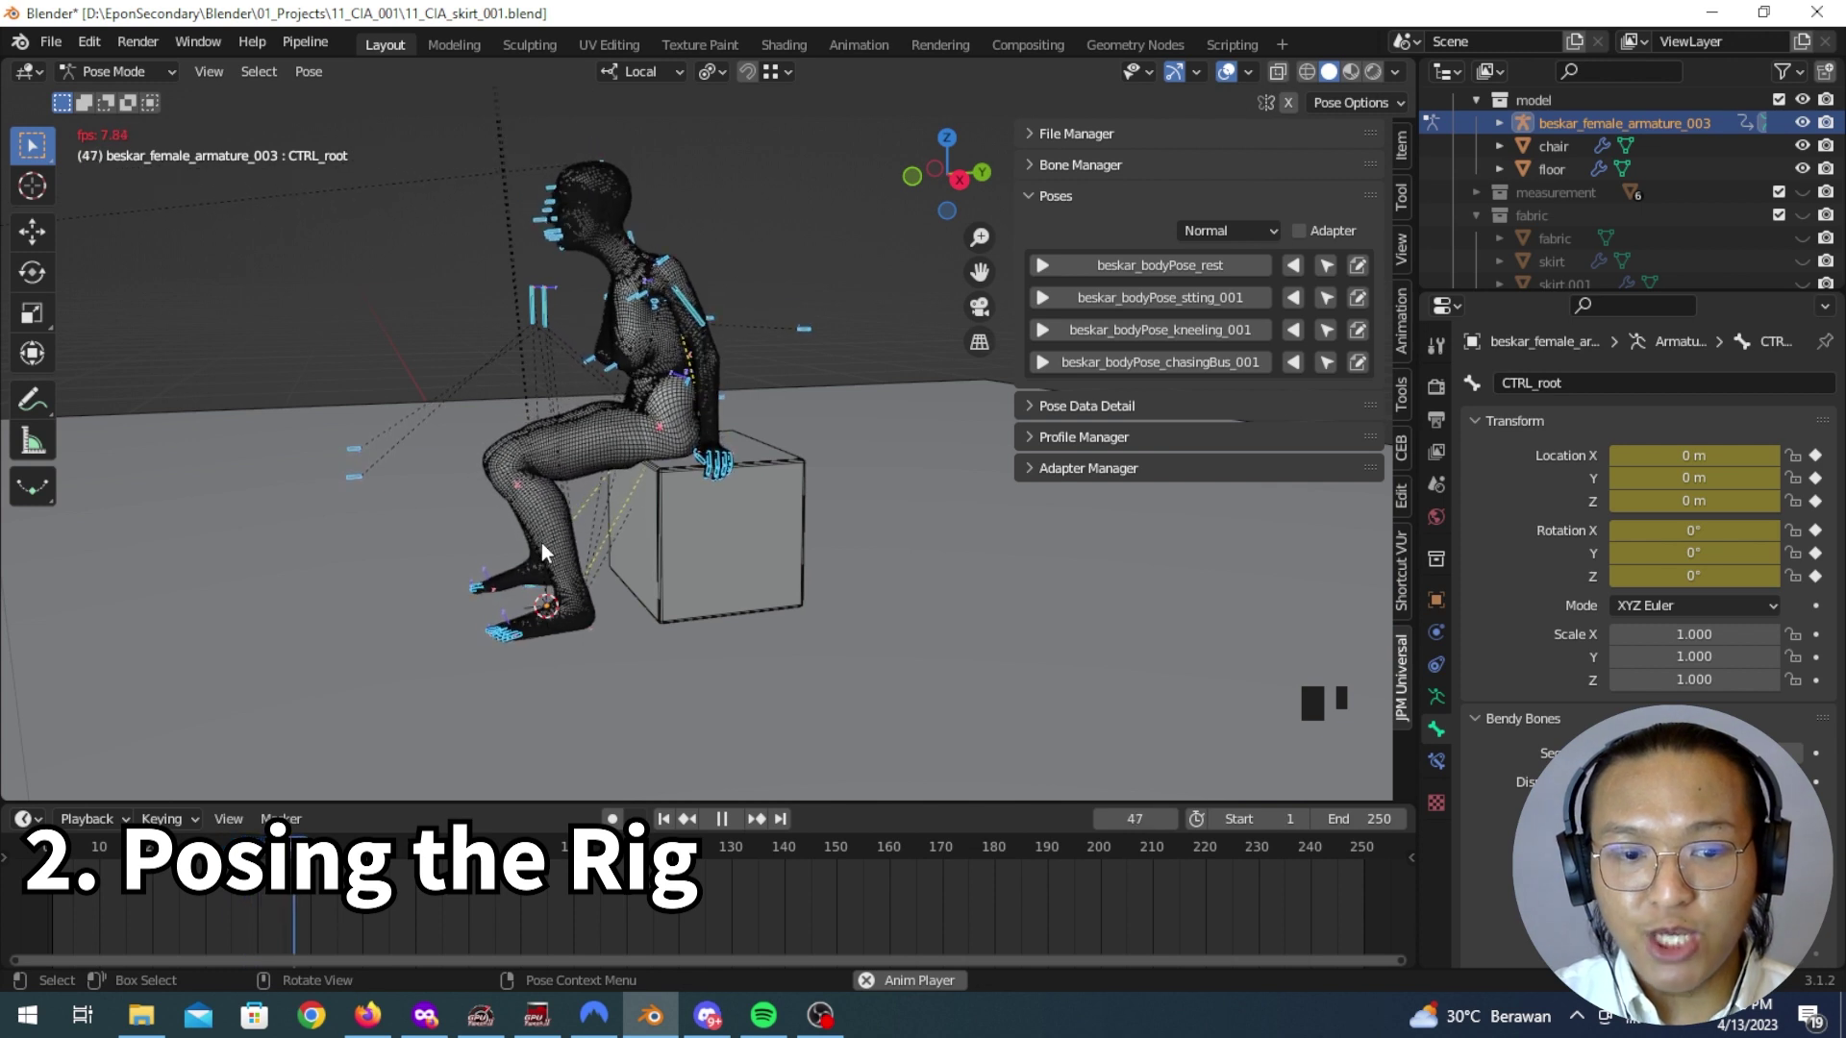
key(space)
middle_drag(543, 551, 416, 583)
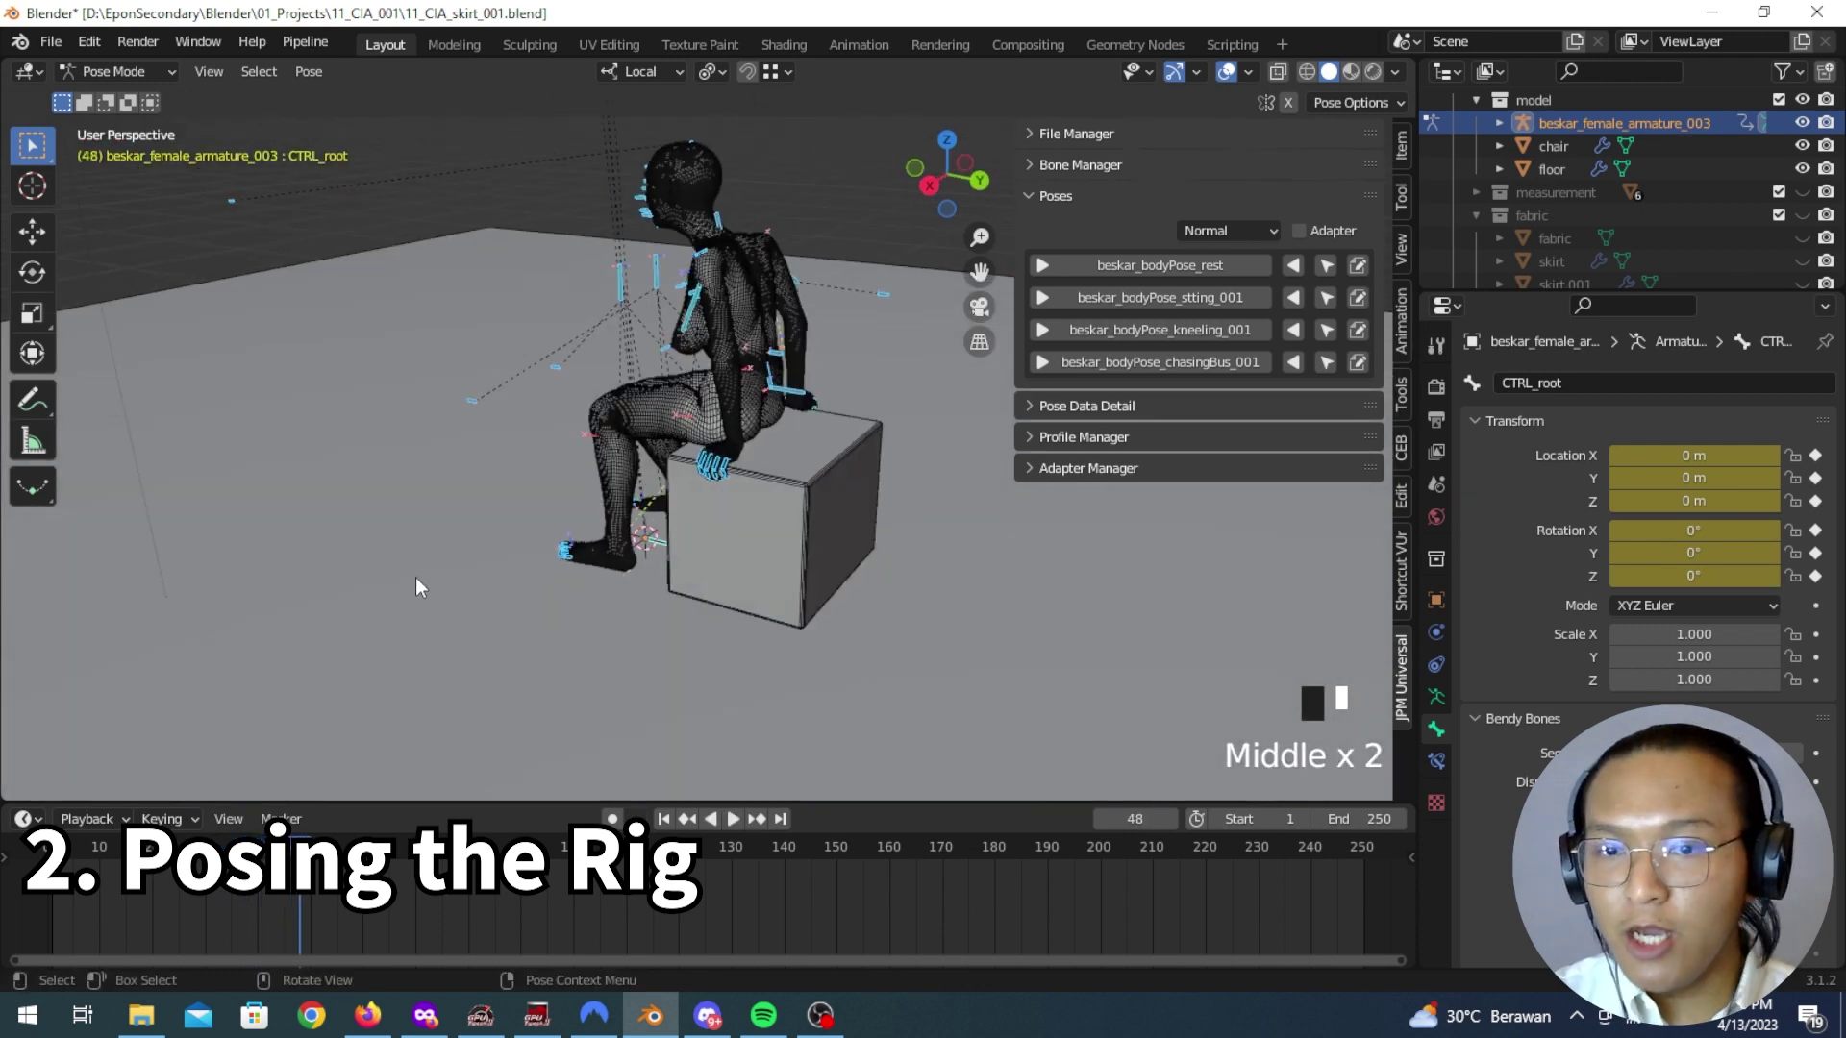
Step: Switch the armature from Pose Mode to Object Mode and select the seated body mesh
click(153, 72)
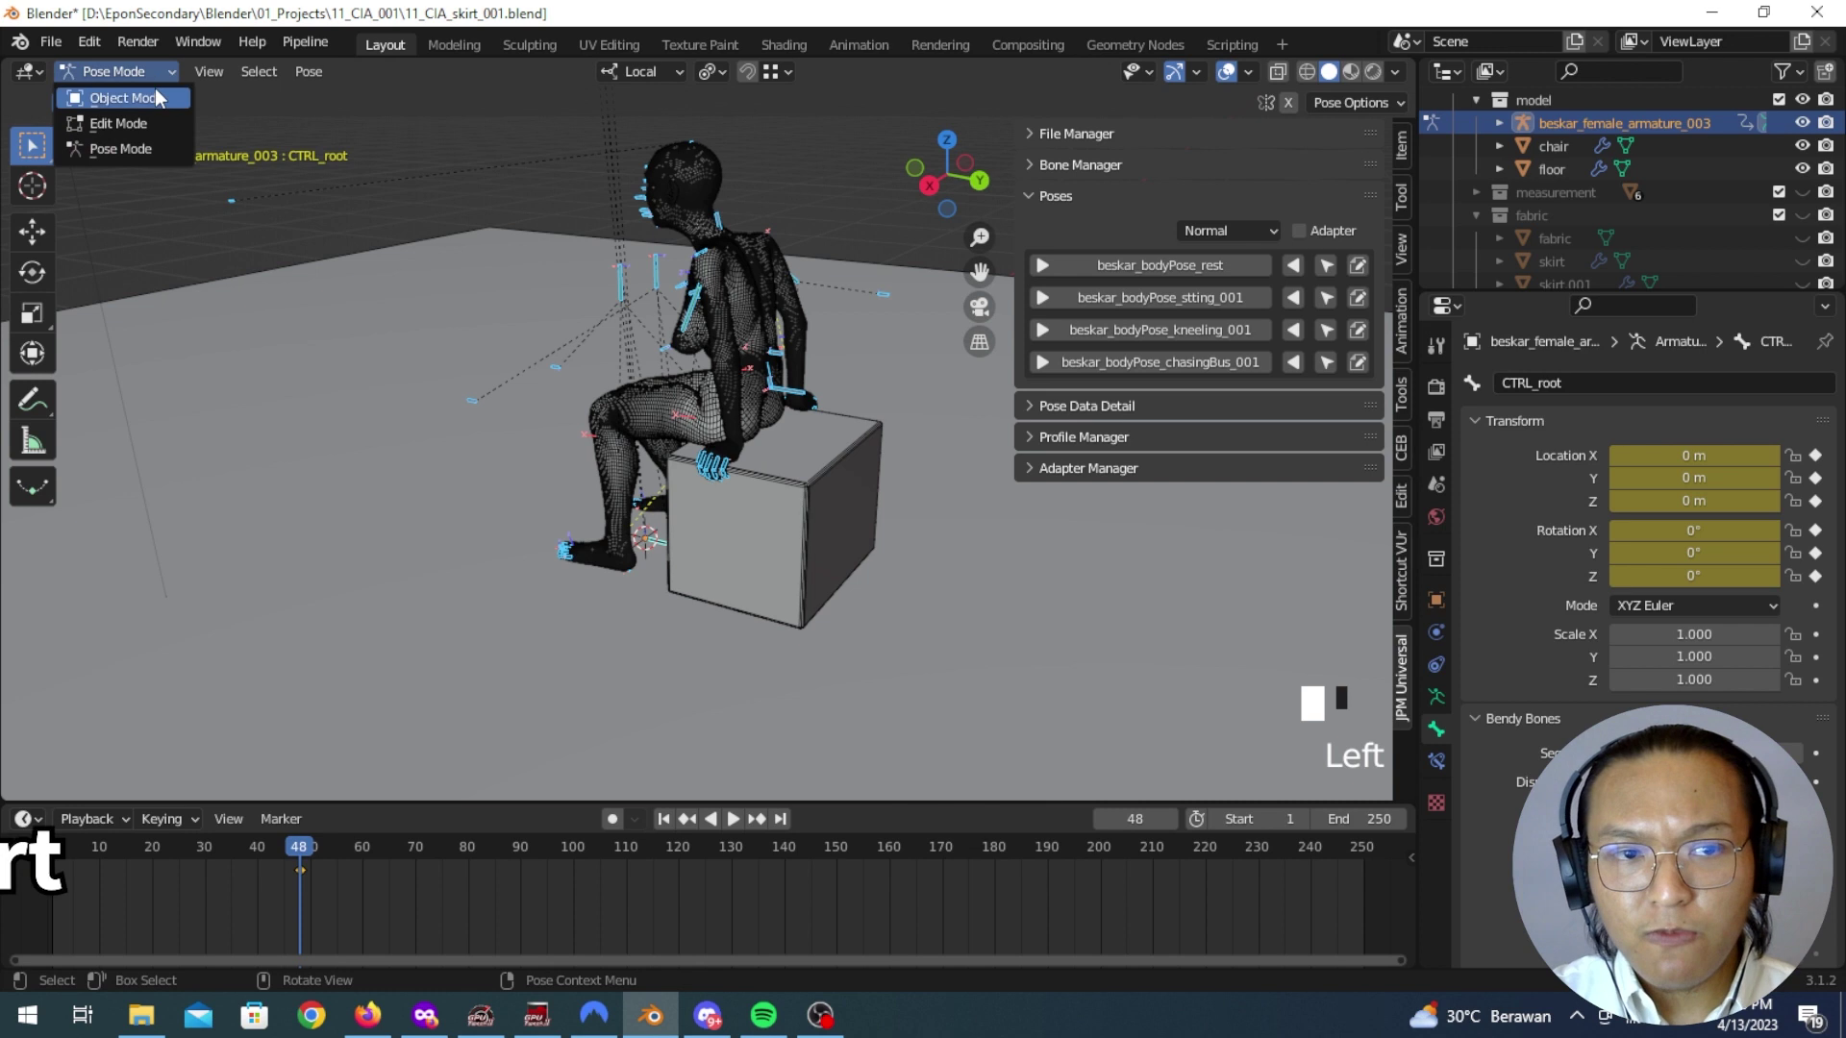
click(158, 95)
middle_drag(252, 153, 441, 390)
scroll(524, 463, up, 4)
middle_drag(523, 463, 655, 442)
click(655, 443)
scroll(708, 577, down, 3)
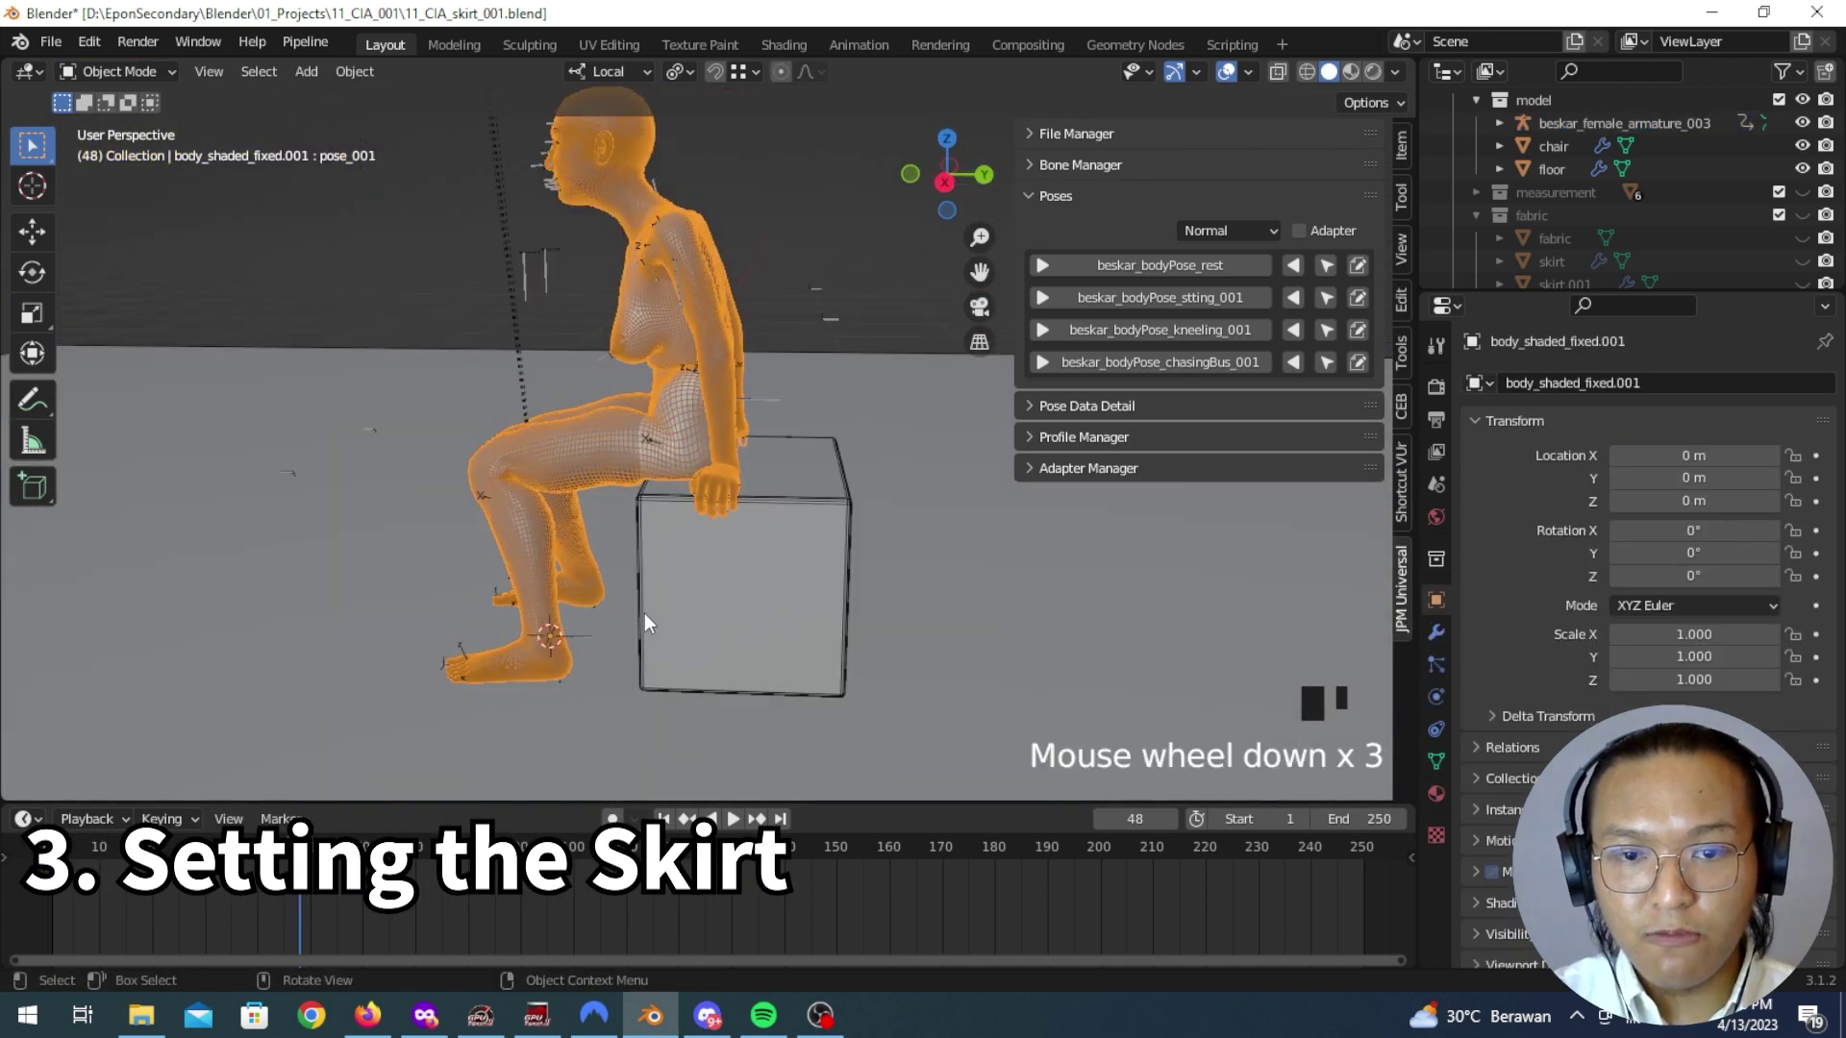
Step: Return to frame 0, unhide the fabric collection and display the modifiers of the waist_band.003 skirt
click(48, 894)
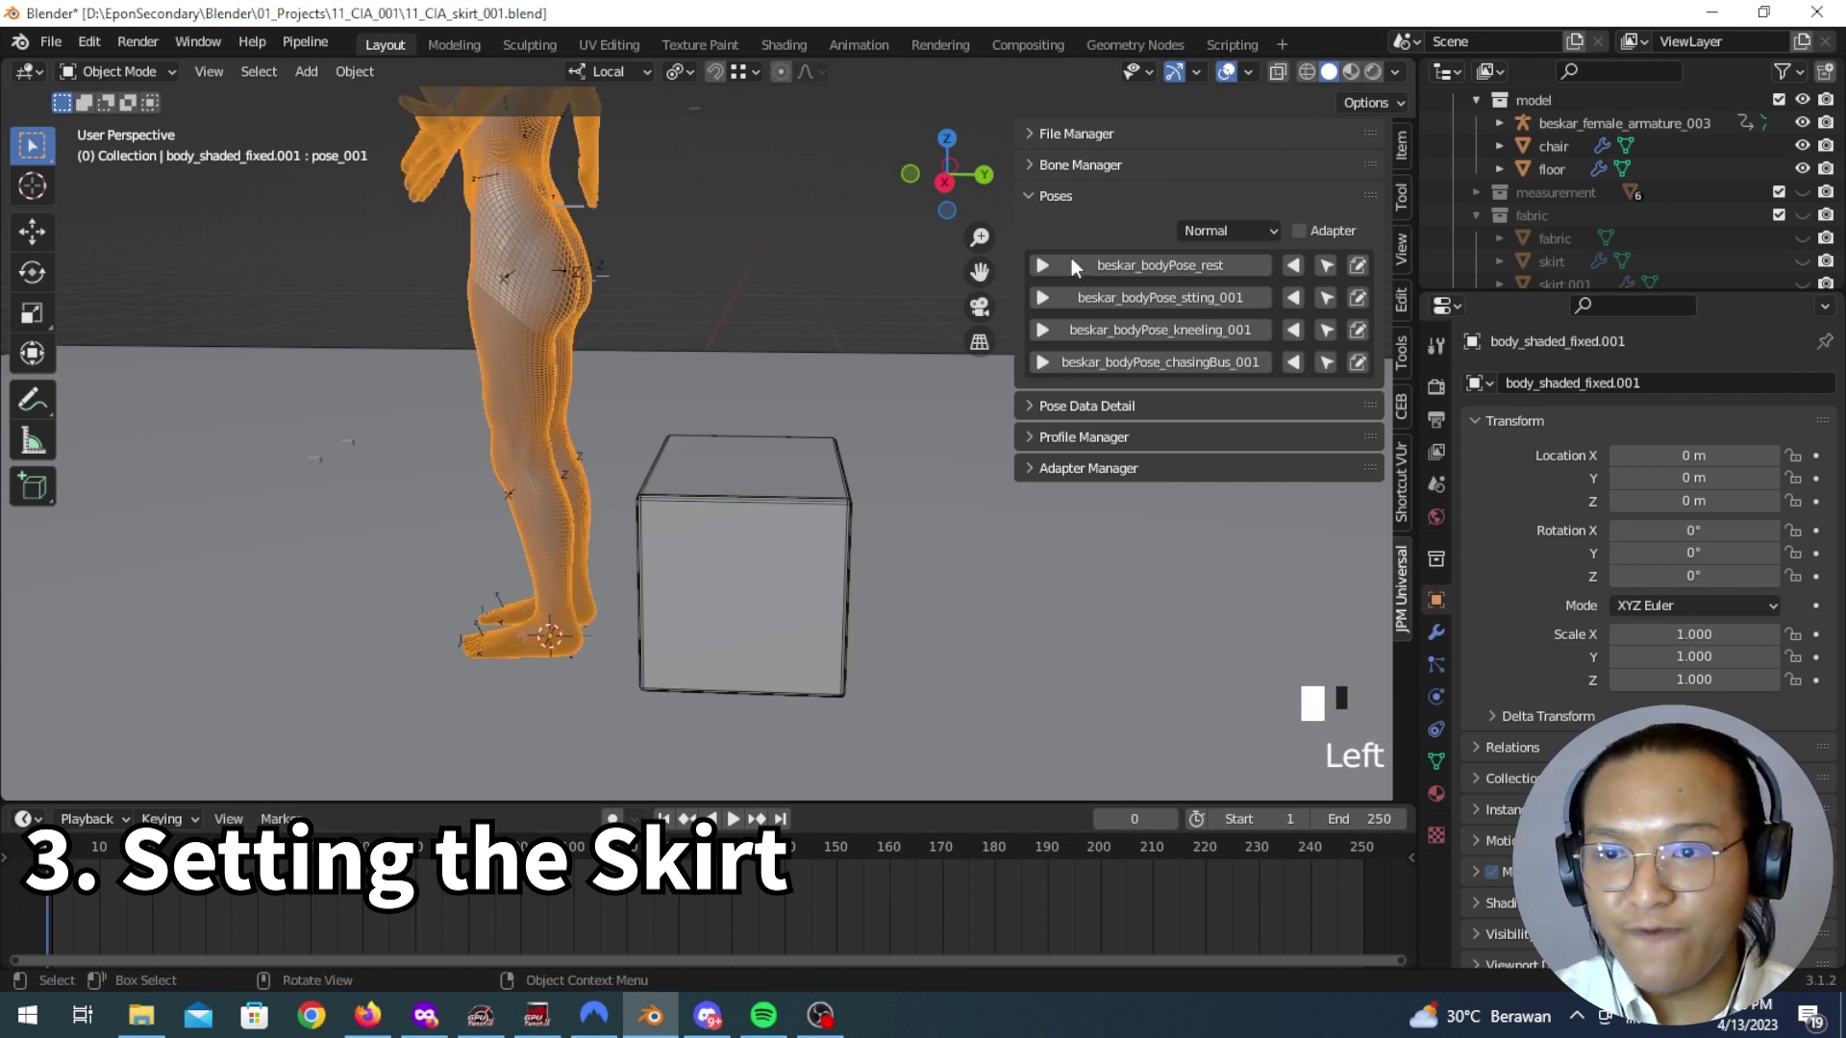
click(1803, 215)
middle_drag(255, 420, 796, 404)
click(578, 524)
shift+middle_drag(578, 524, 582, 769)
click(1436, 633)
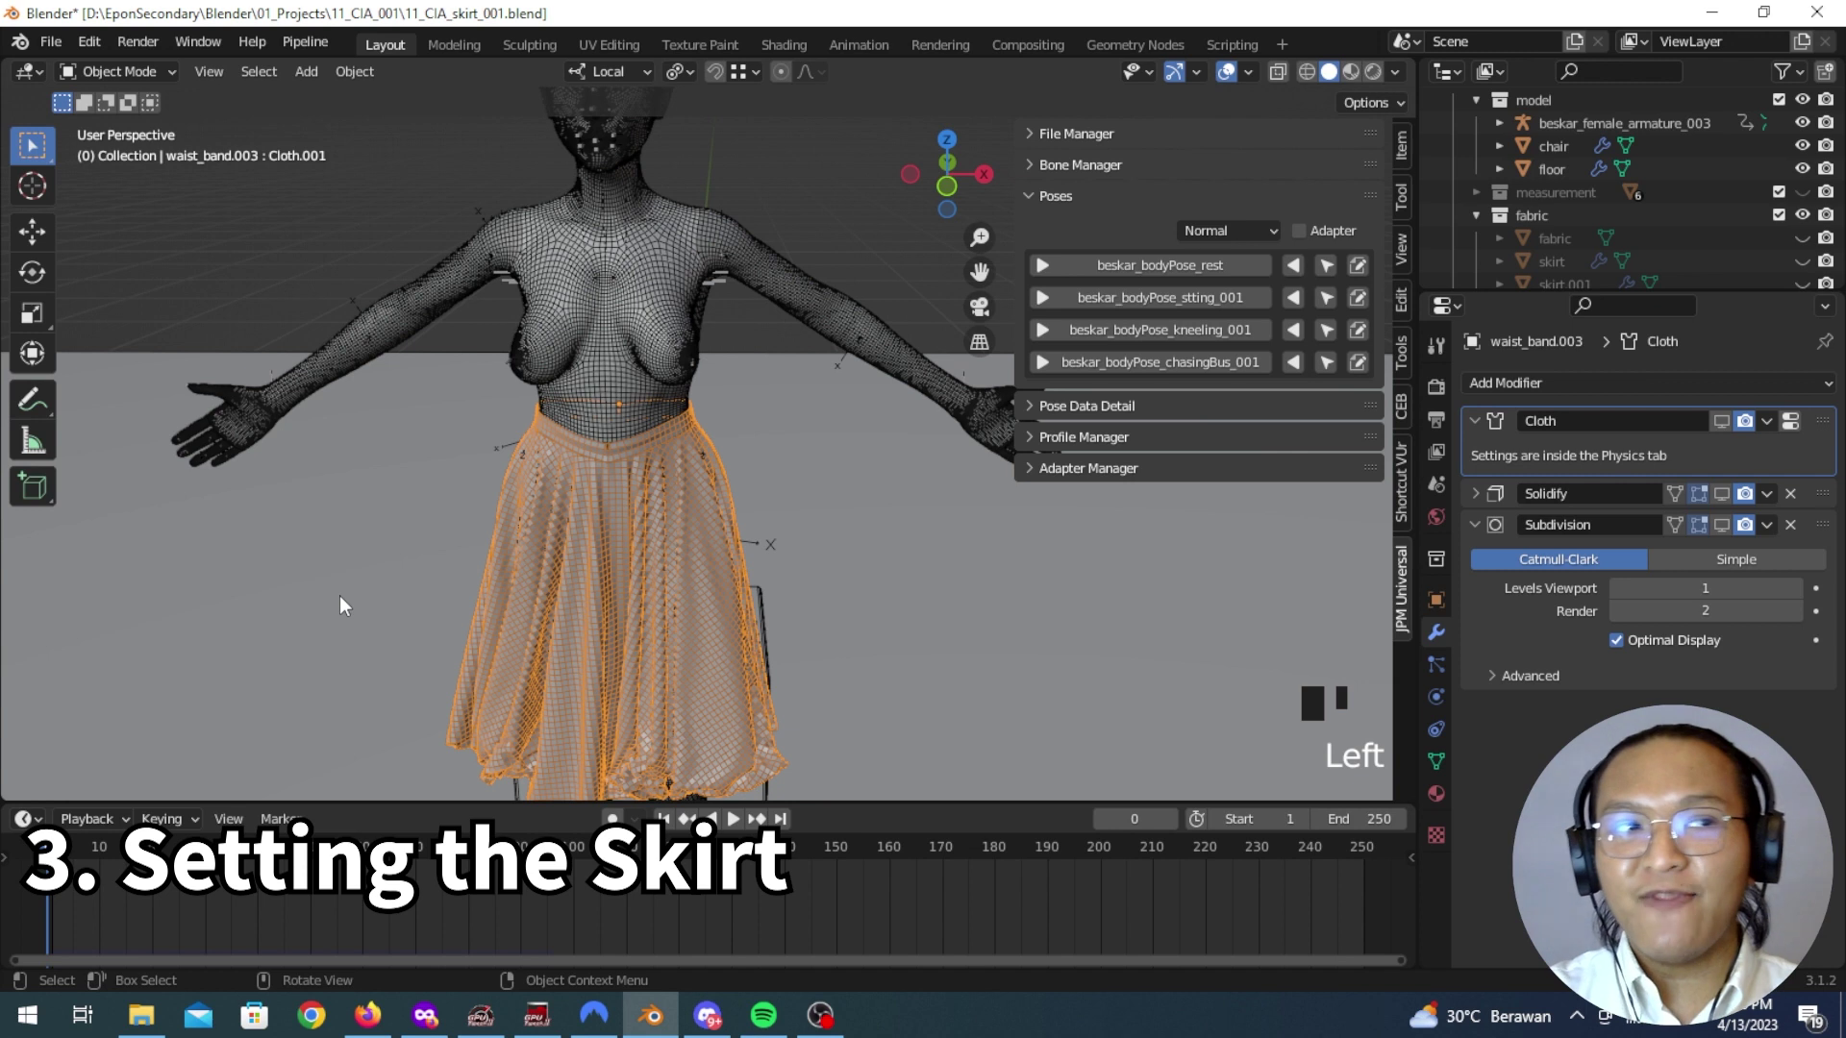
Step: Add a Surface Deform modifier to the skirt and move it above Cloth in the modifier stack
click(1644, 380)
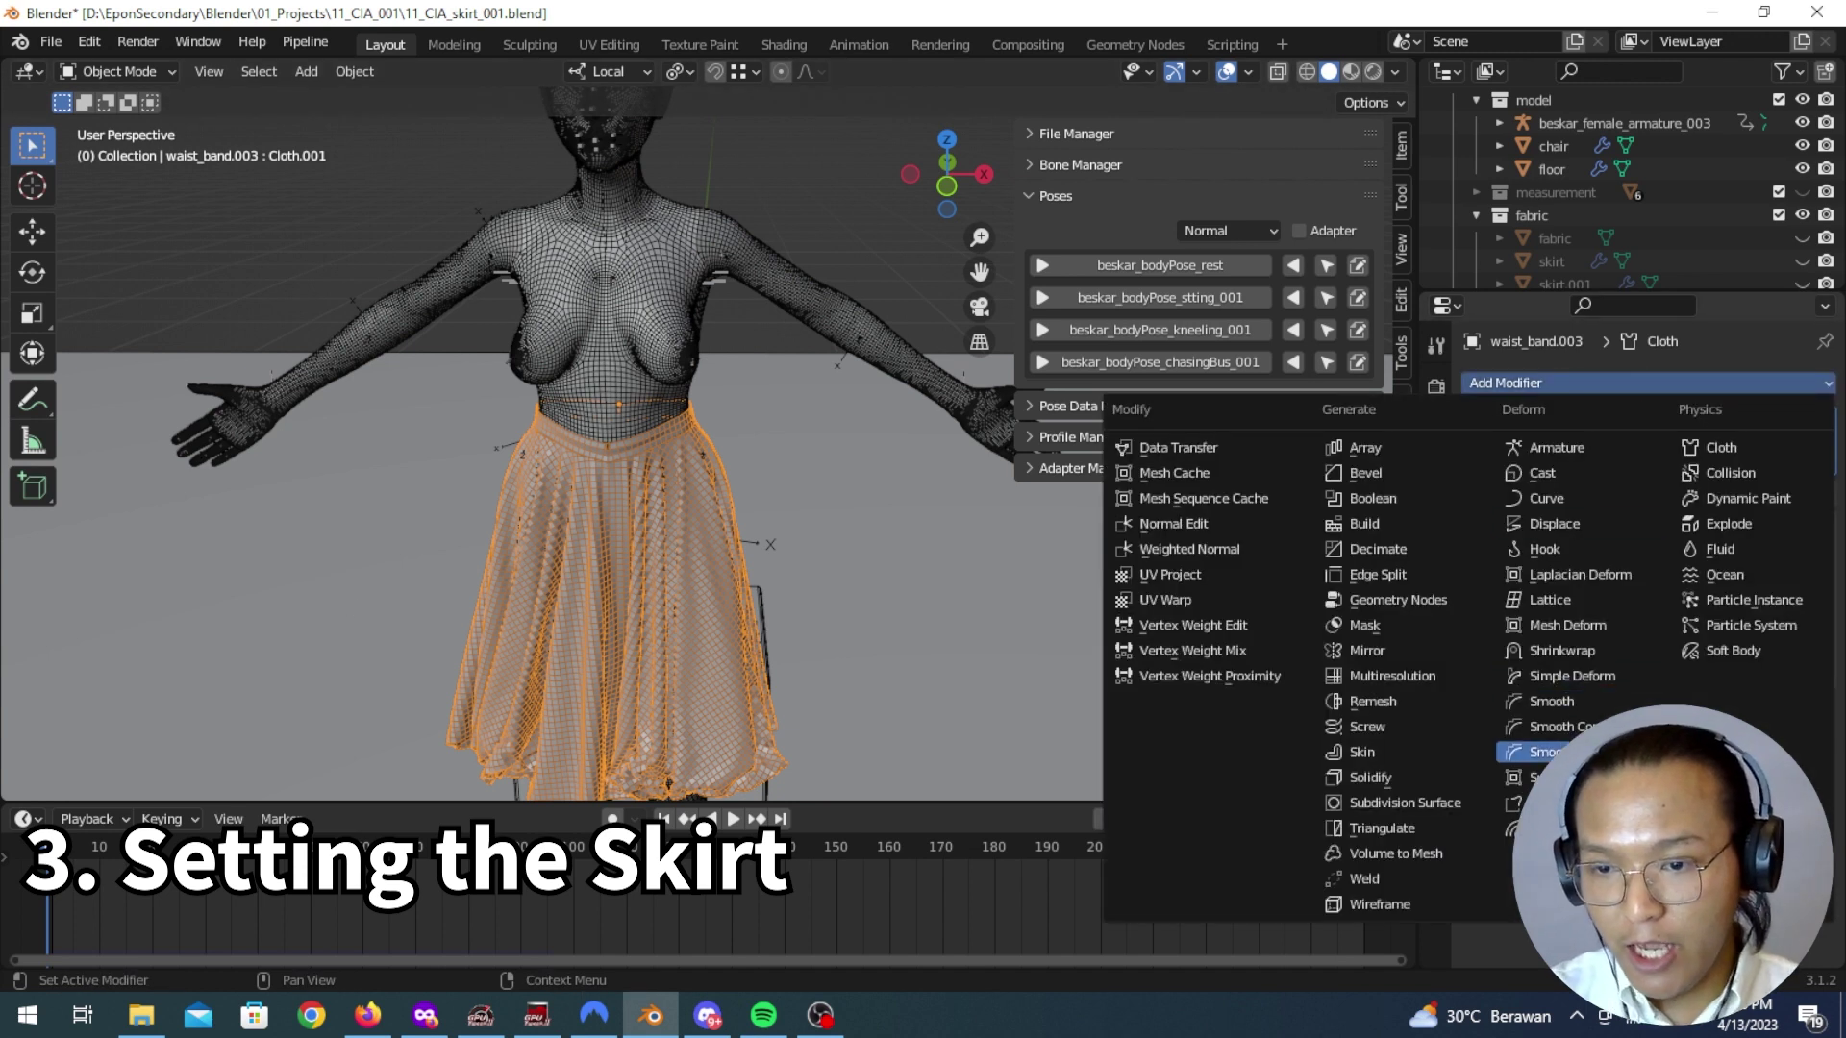
click(1562, 777)
drag(1823, 712, 1825, 420)
middle_drag(845, 505, 862, 474)
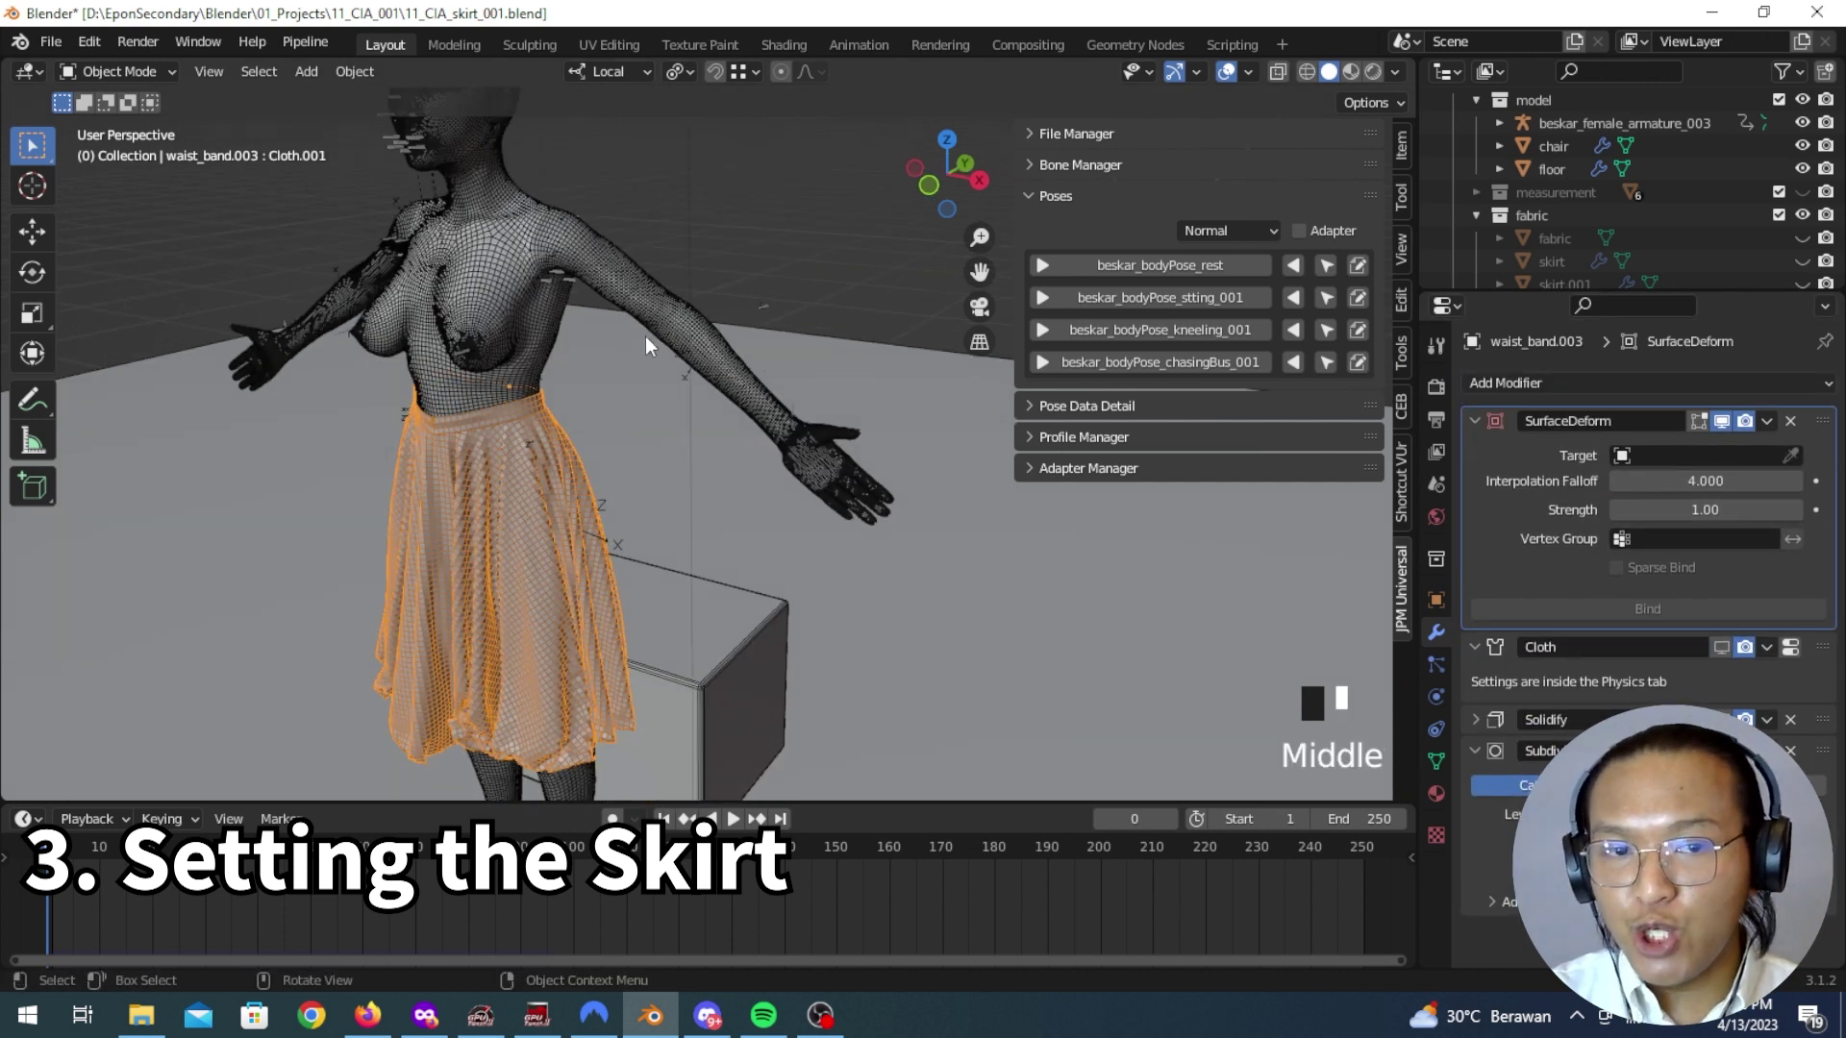
Step: Set the Surface Deform target to the body mesh body_shaded_fixed.001 and its vertex group to pin
middle_drag(652, 344, 730, 346)
scroll(730, 346, up, 3)
click(1791, 457)
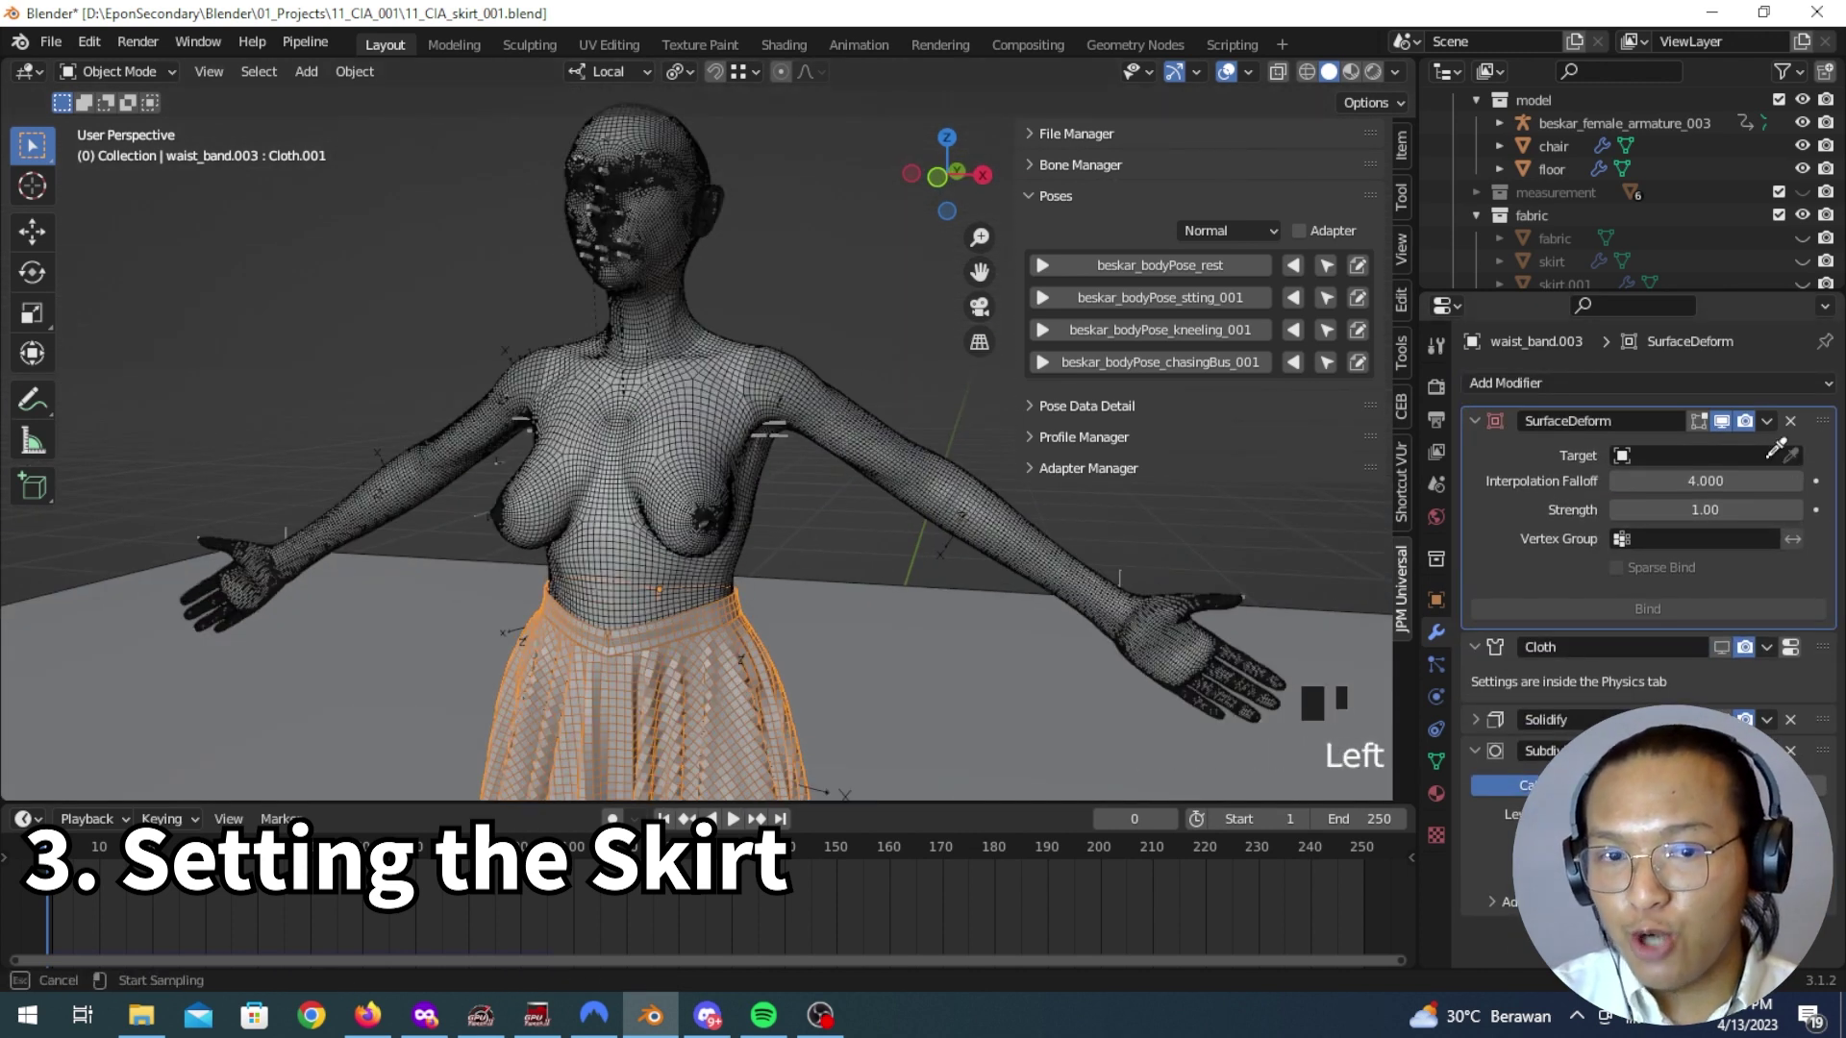
click(685, 358)
shift+middle_drag(647, 585, 770, 462)
scroll(722, 385, up, 2)
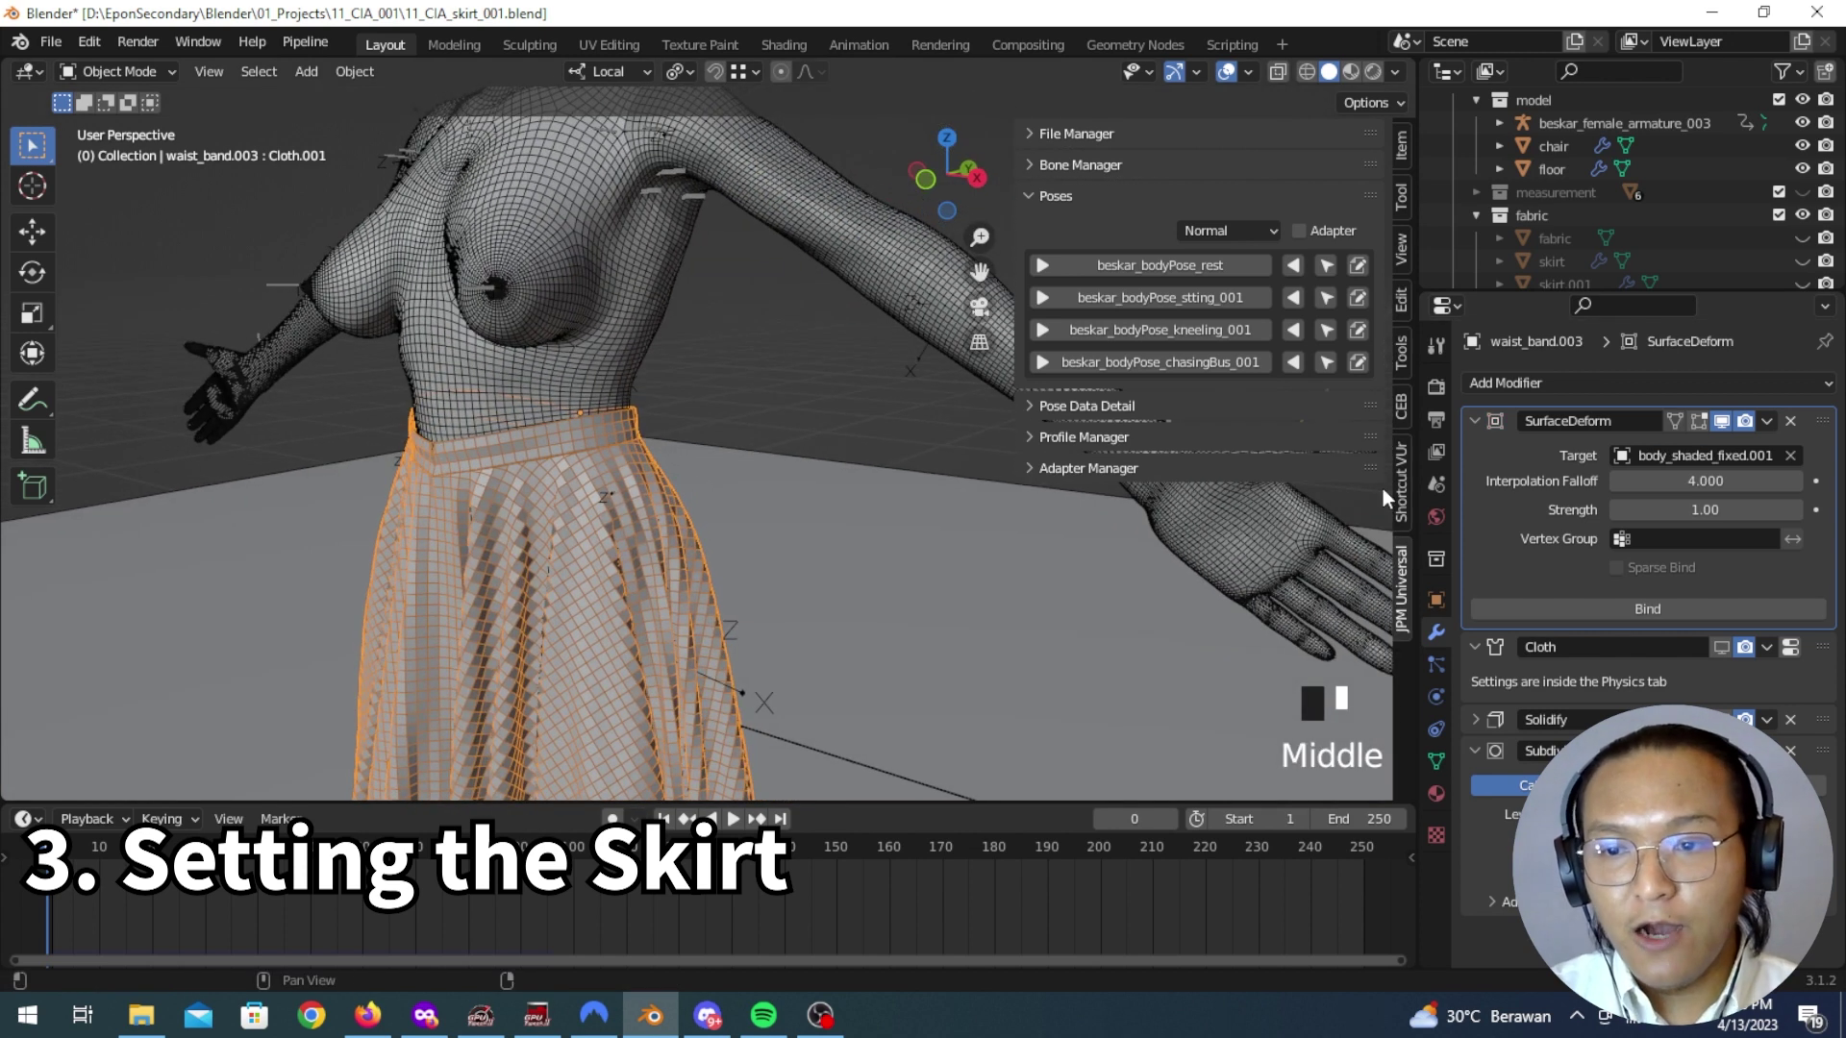
click(1700, 536)
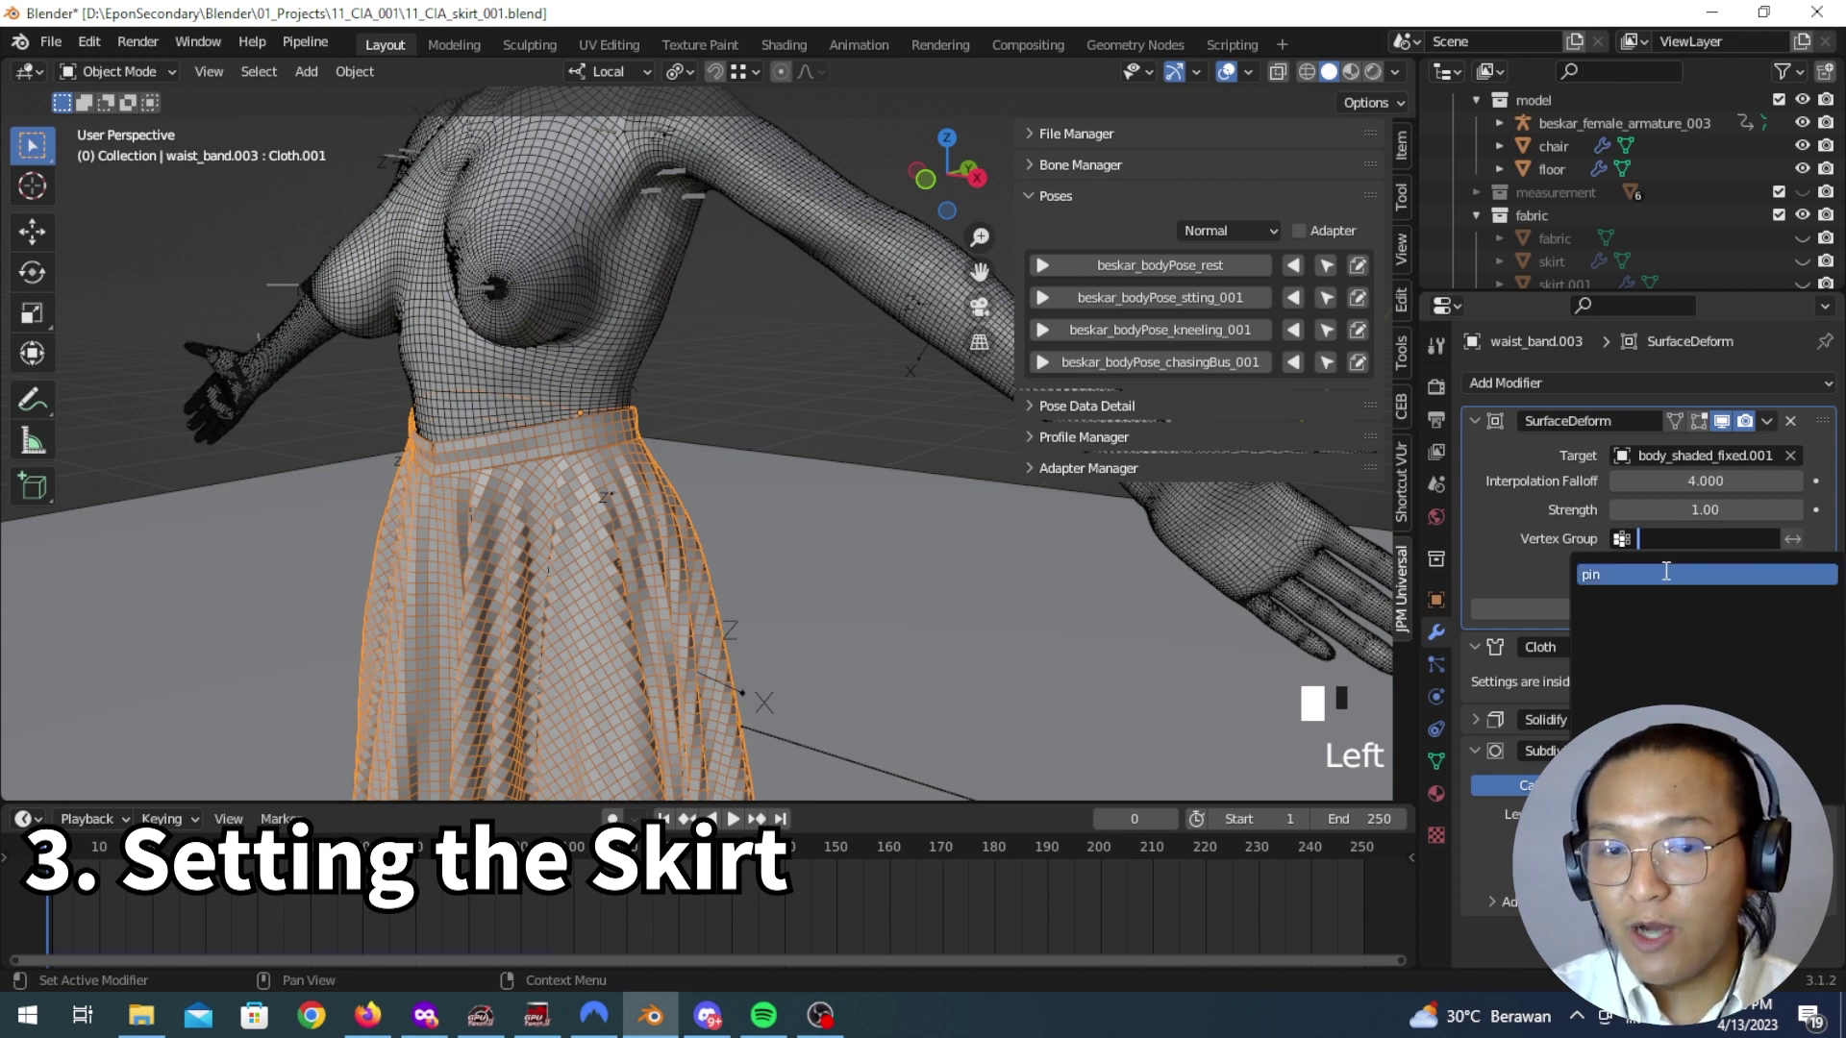
click(1666, 574)
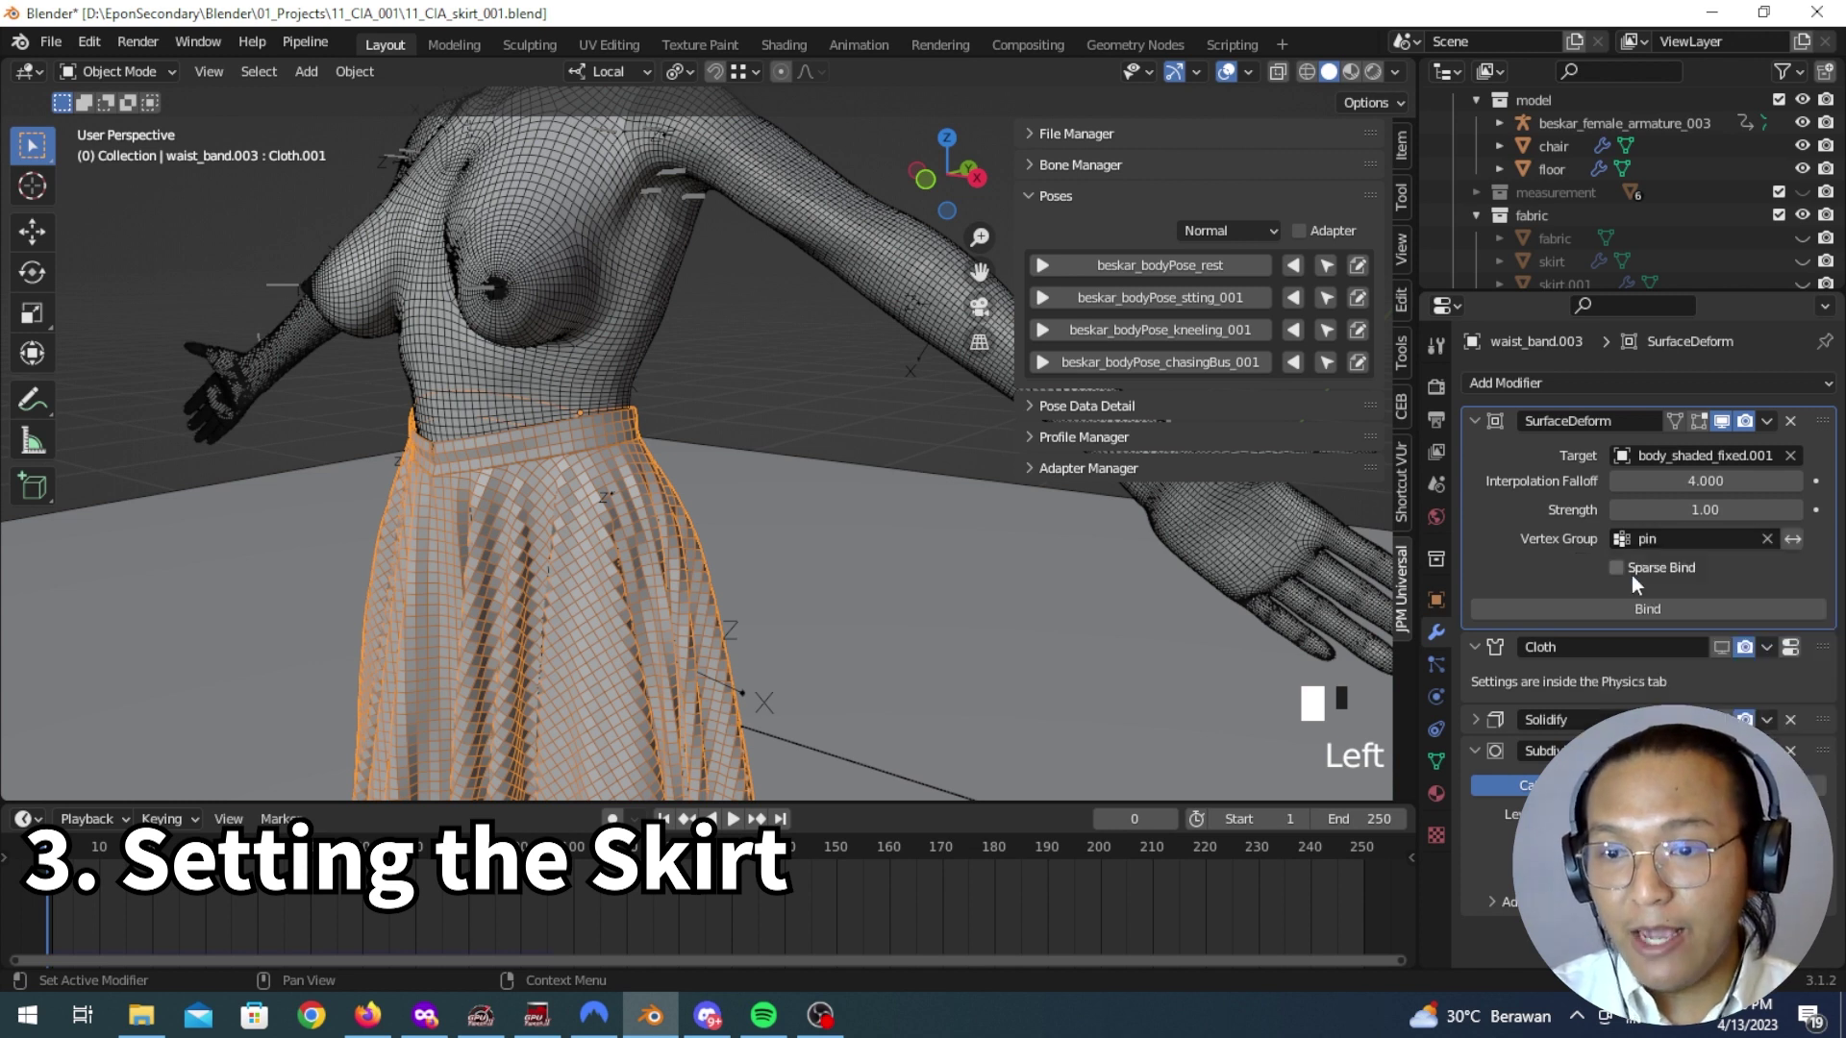
Step: Select the skirt's pin vertex group in Edit Mode to check which faces it covers, and return to Object Mode
click(1436, 761)
scroll(704, 544, down, 2)
key(Tab)
key(a)
key(a)
key(a)
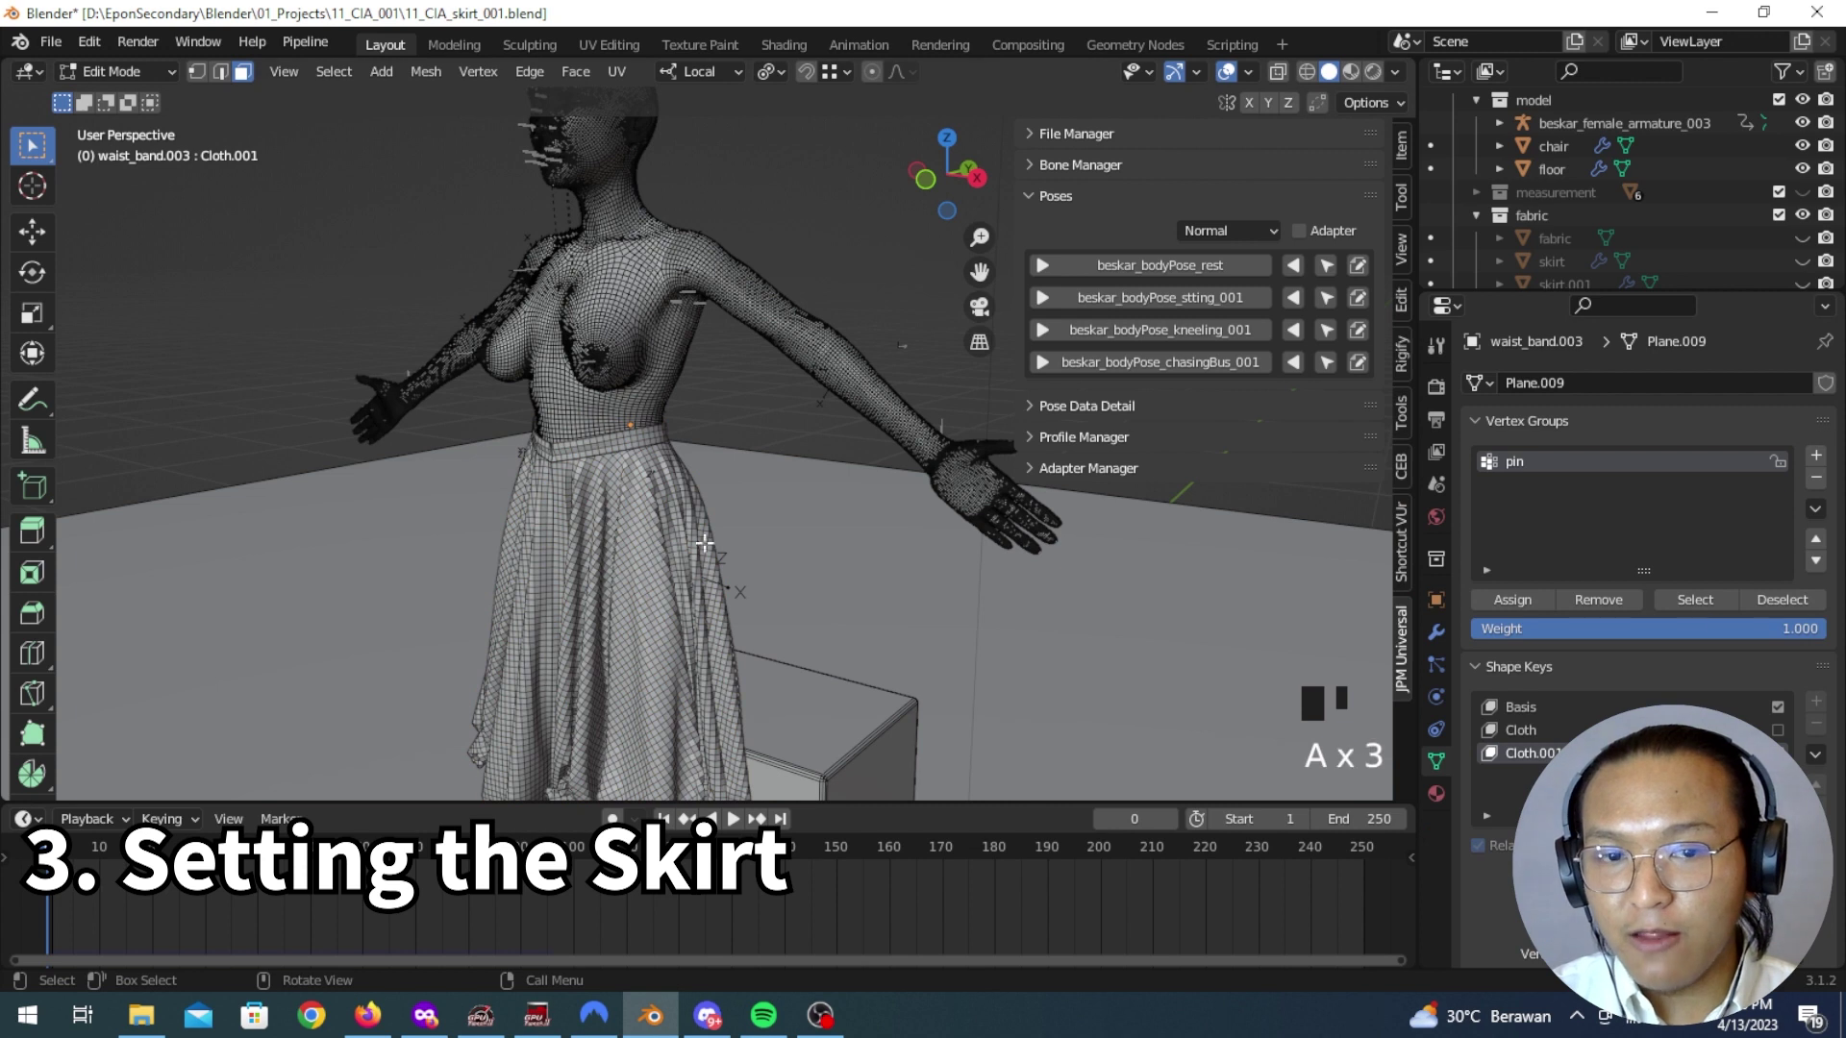
click(1695, 599)
key(KP_Decimal)
middle_drag(692, 519, 671, 501)
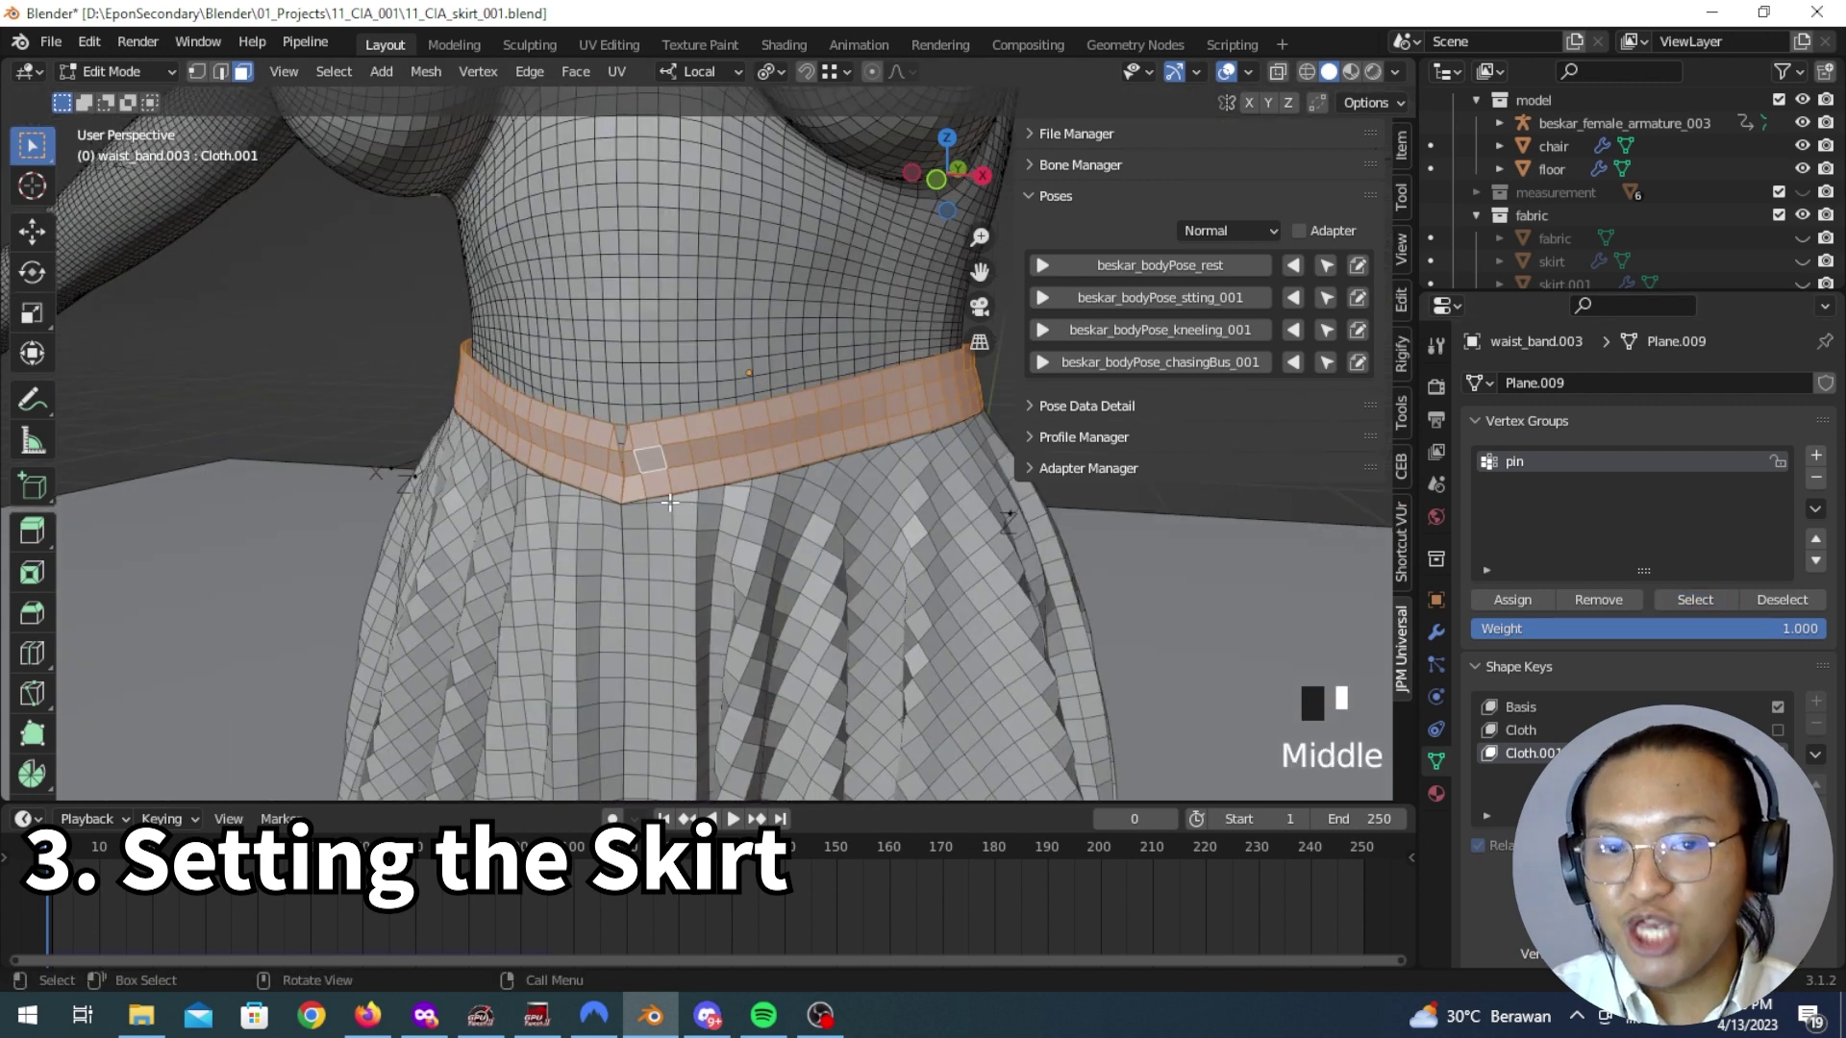
click(110, 72)
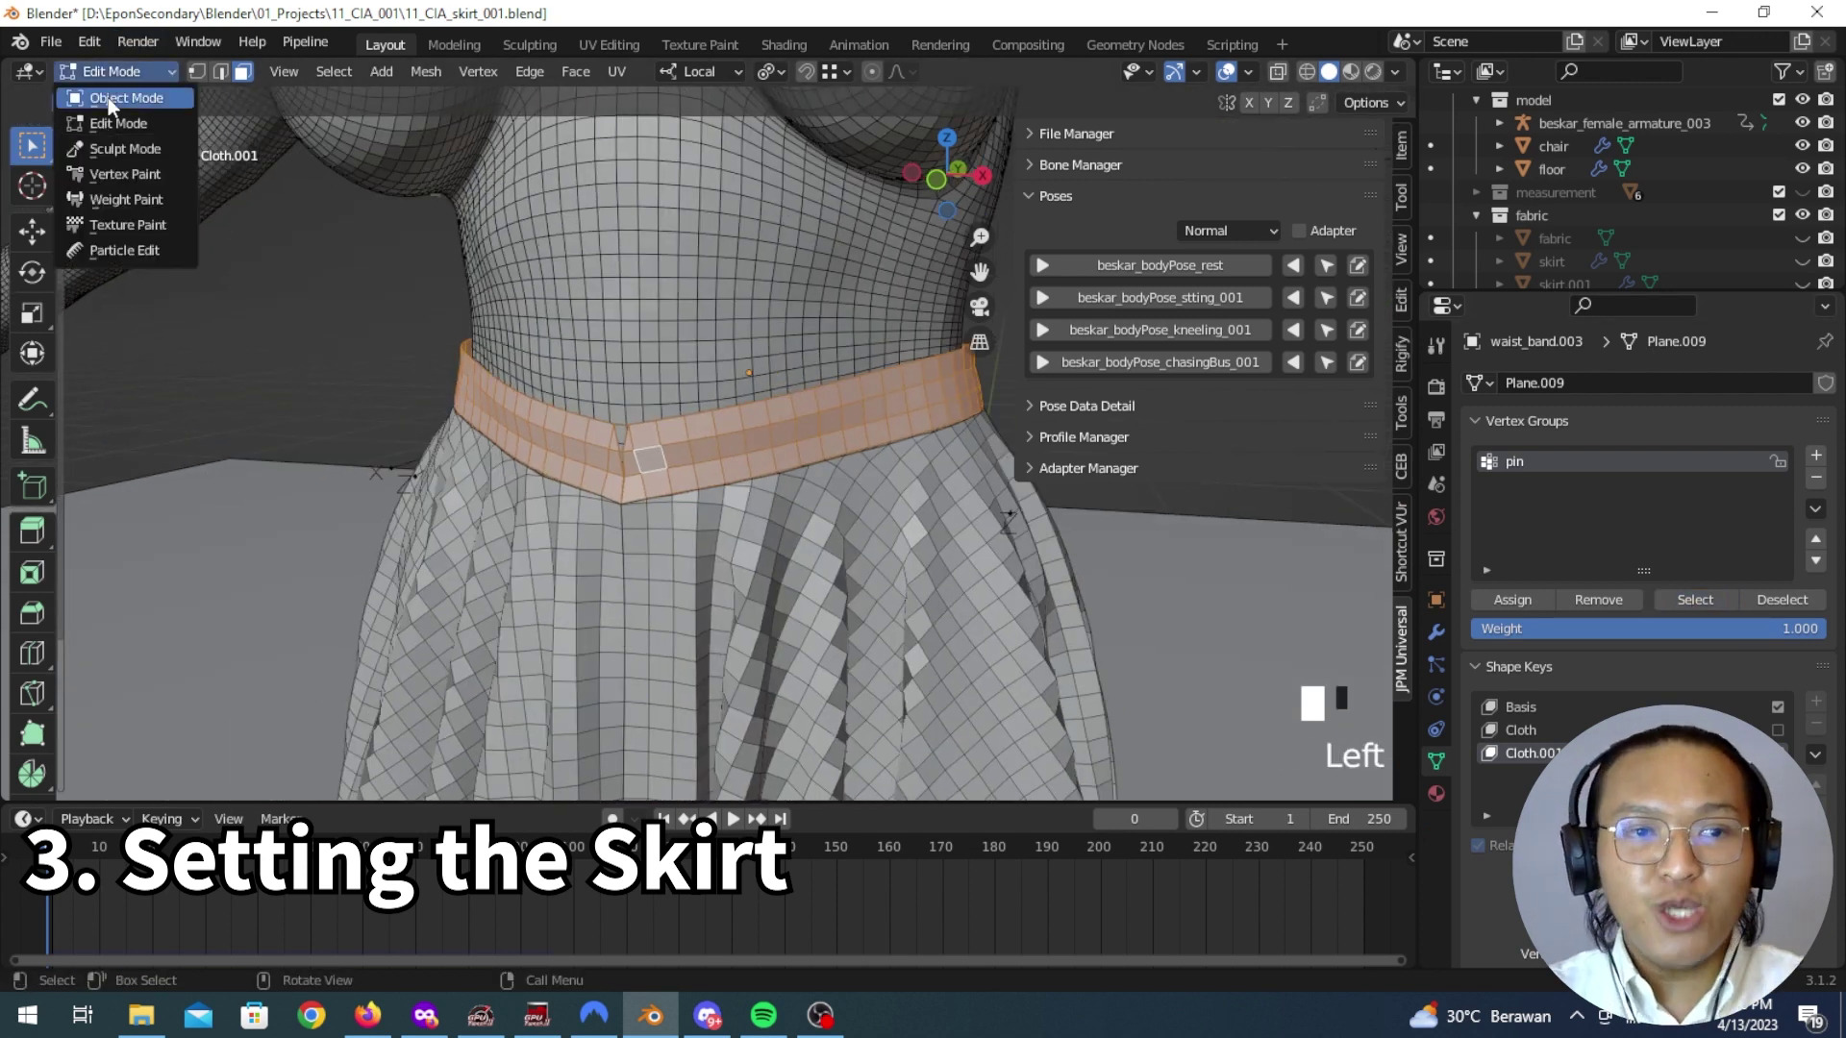
click(123, 98)
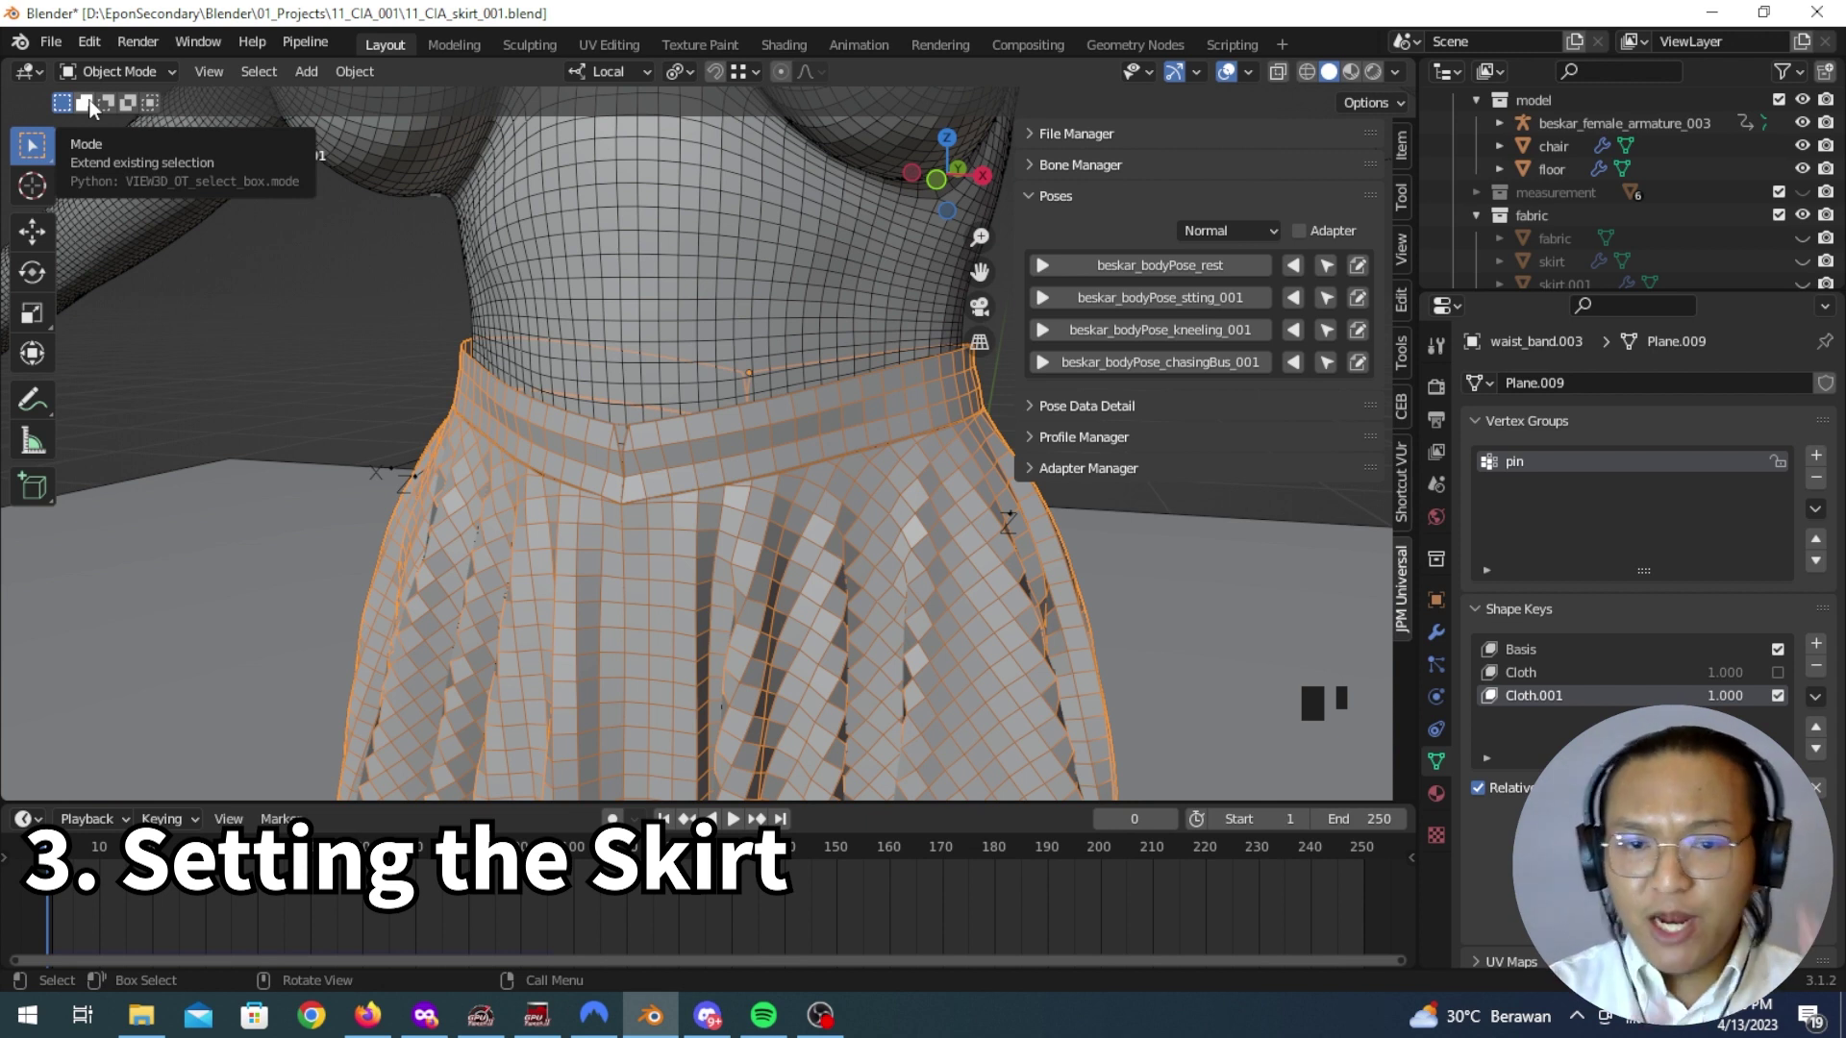
Step: Open the skirt's physics properties and enable viewport display for its Cloth simulation
scroll(880, 770, down, 4)
shift+middle_drag(880, 769, 921, 607)
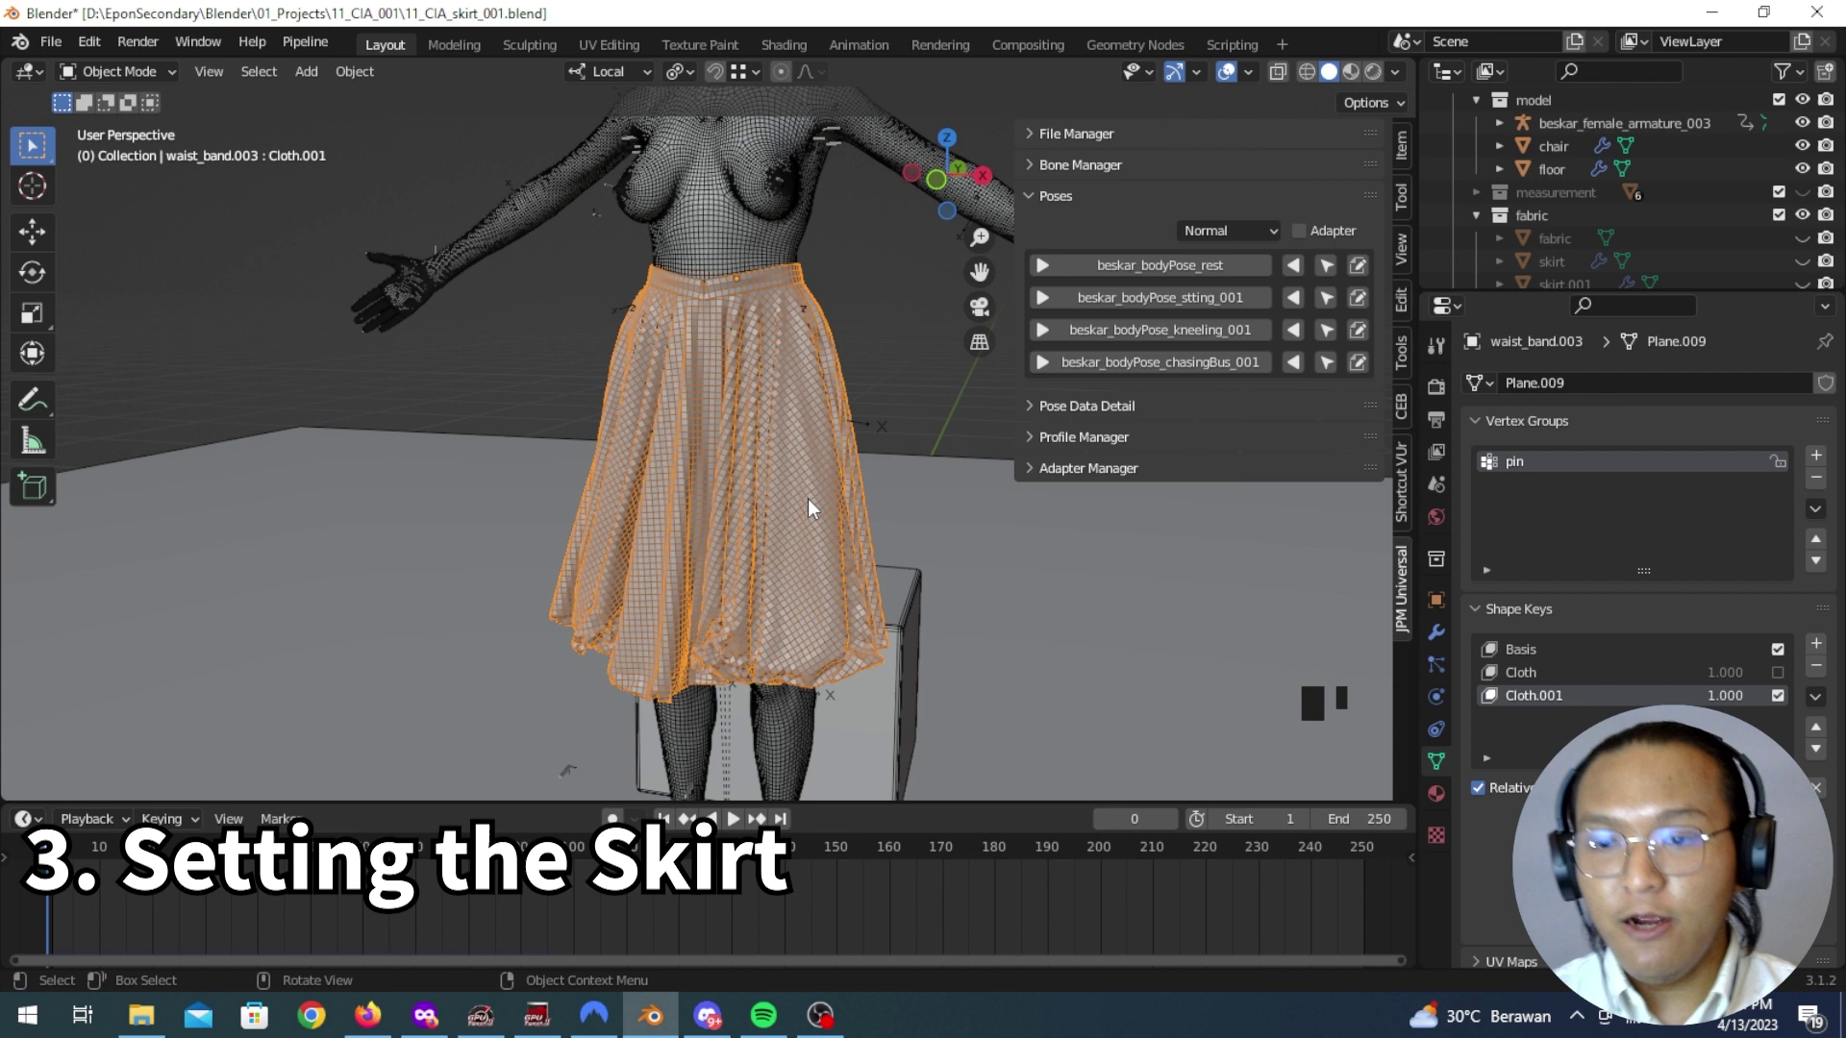
middle_drag(812, 537, 694, 575)
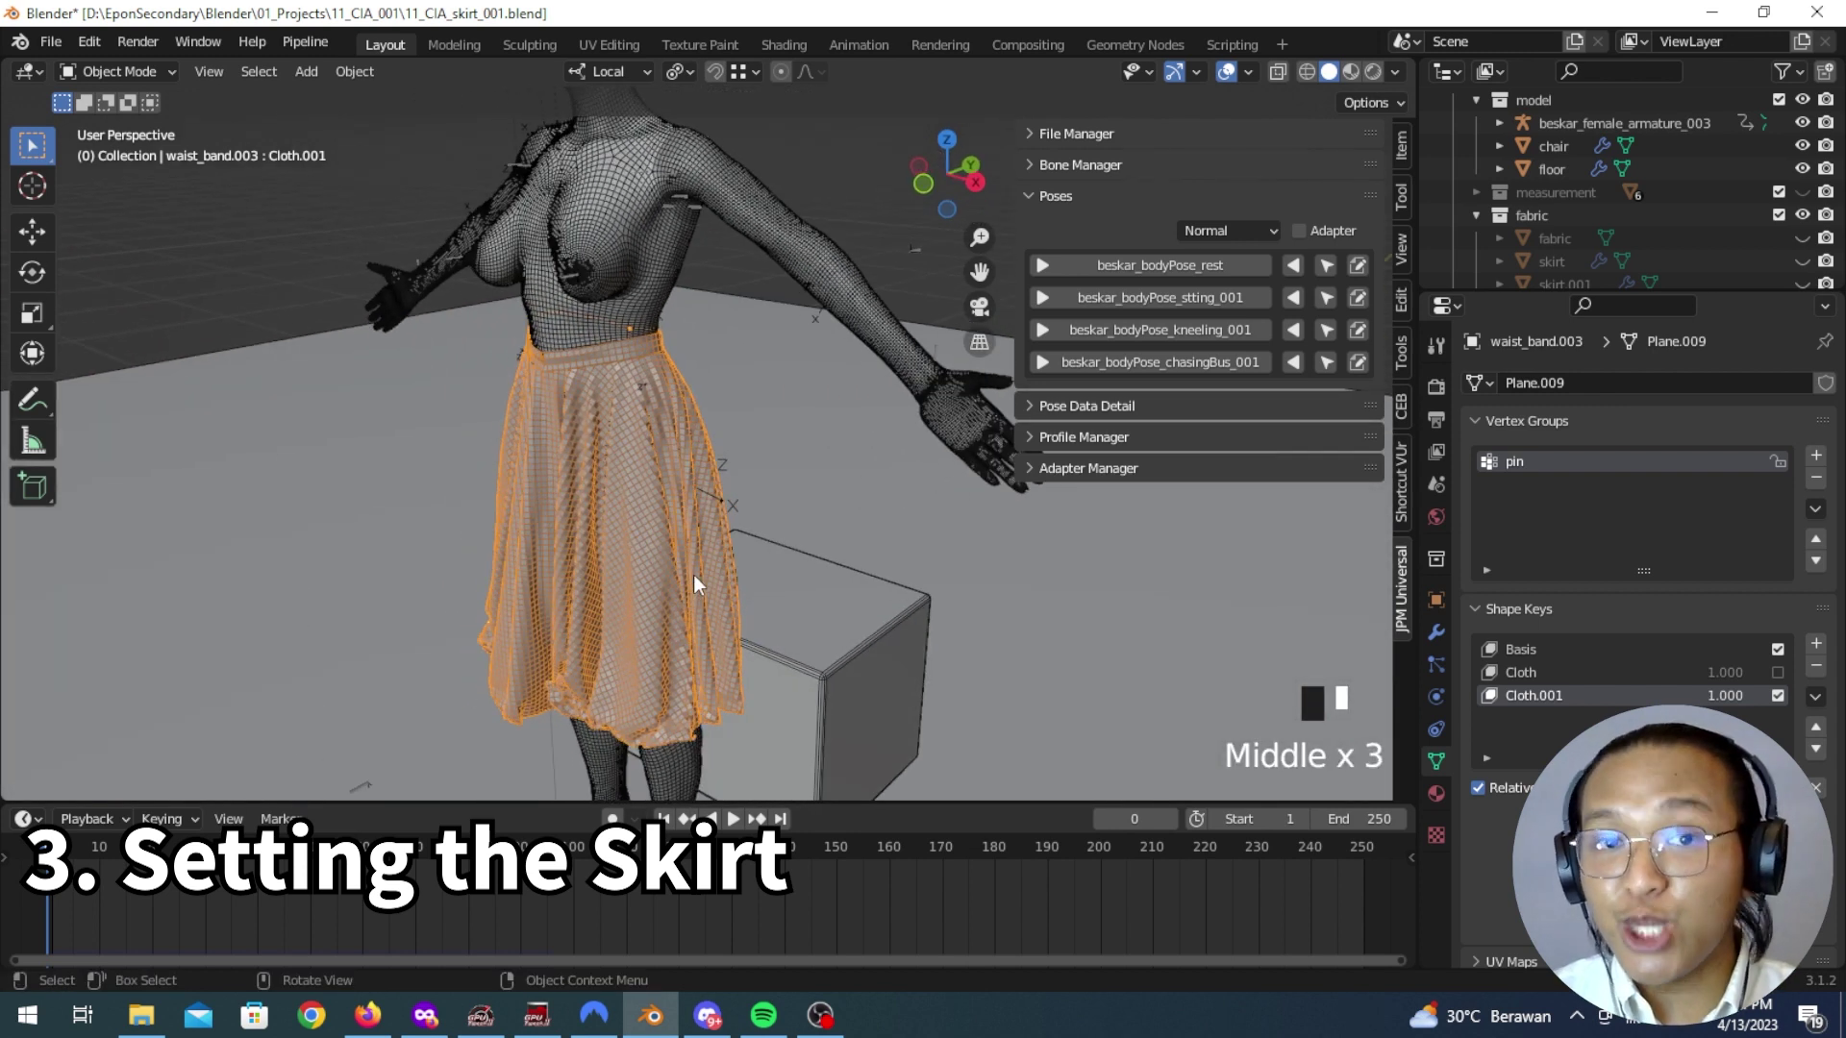
click(1436, 664)
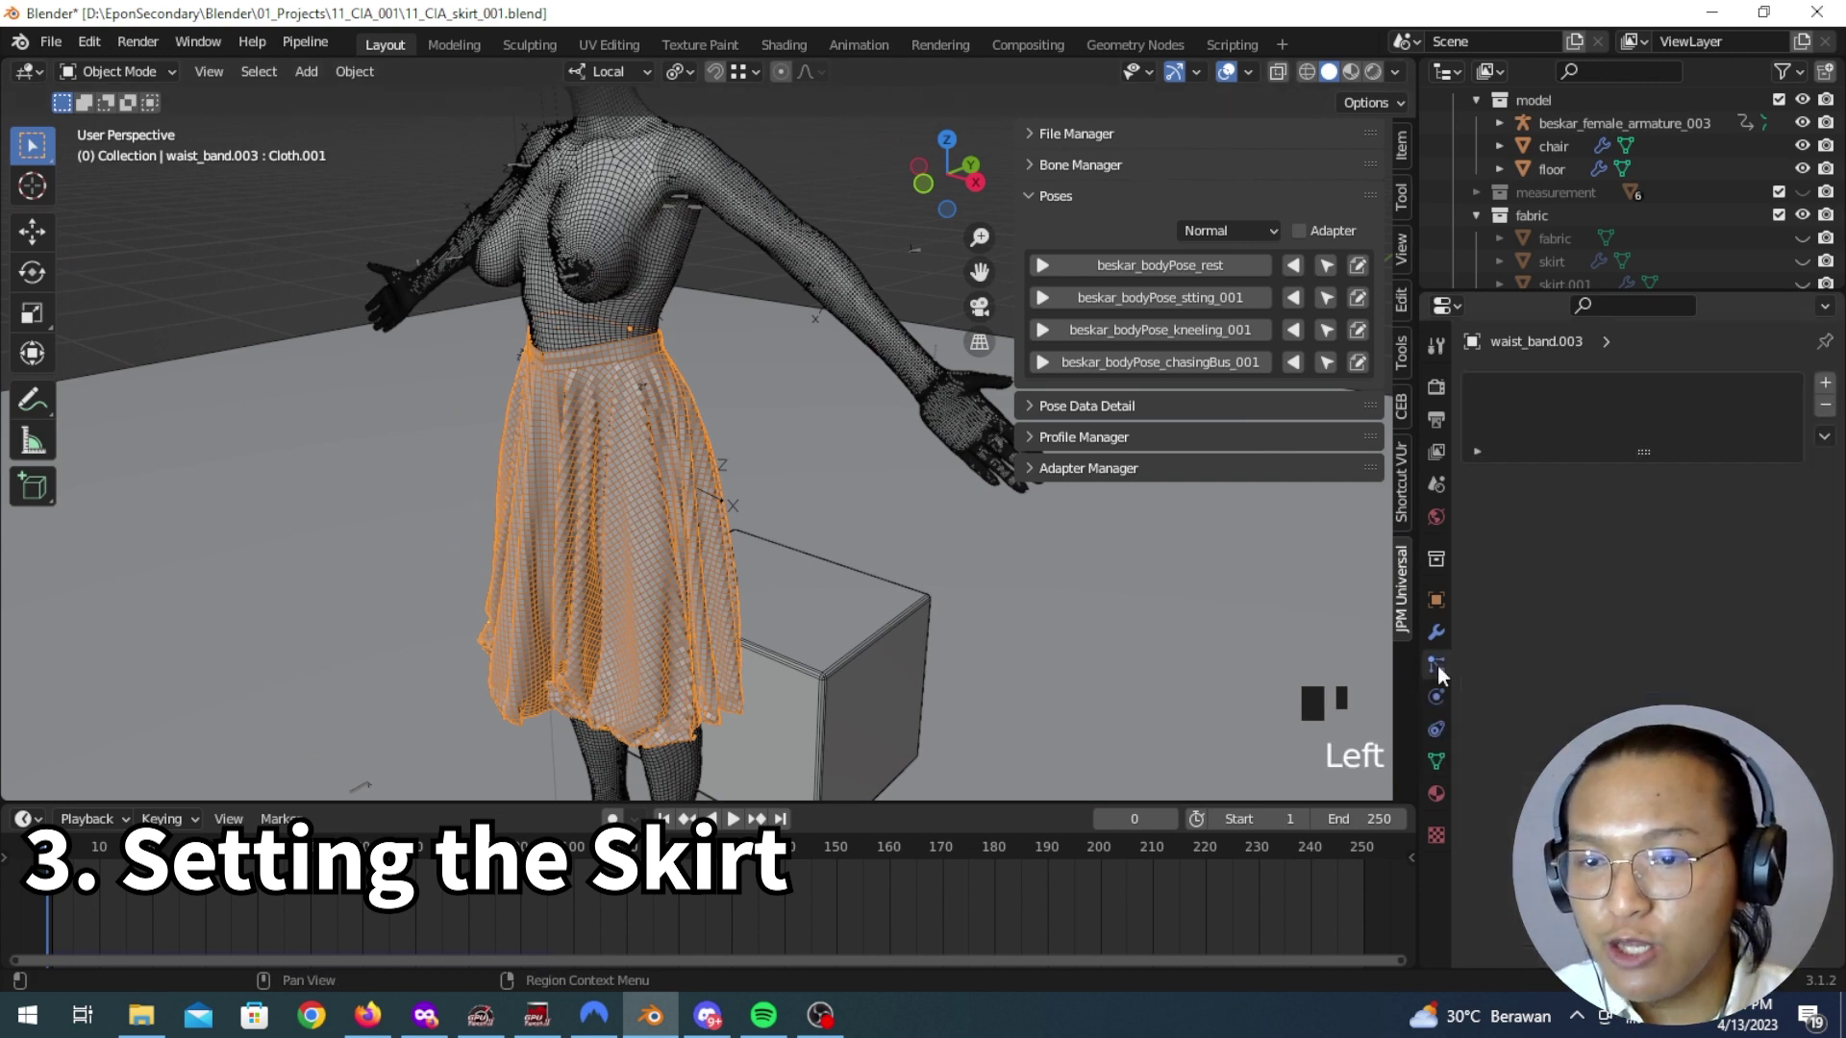
click(1436, 696)
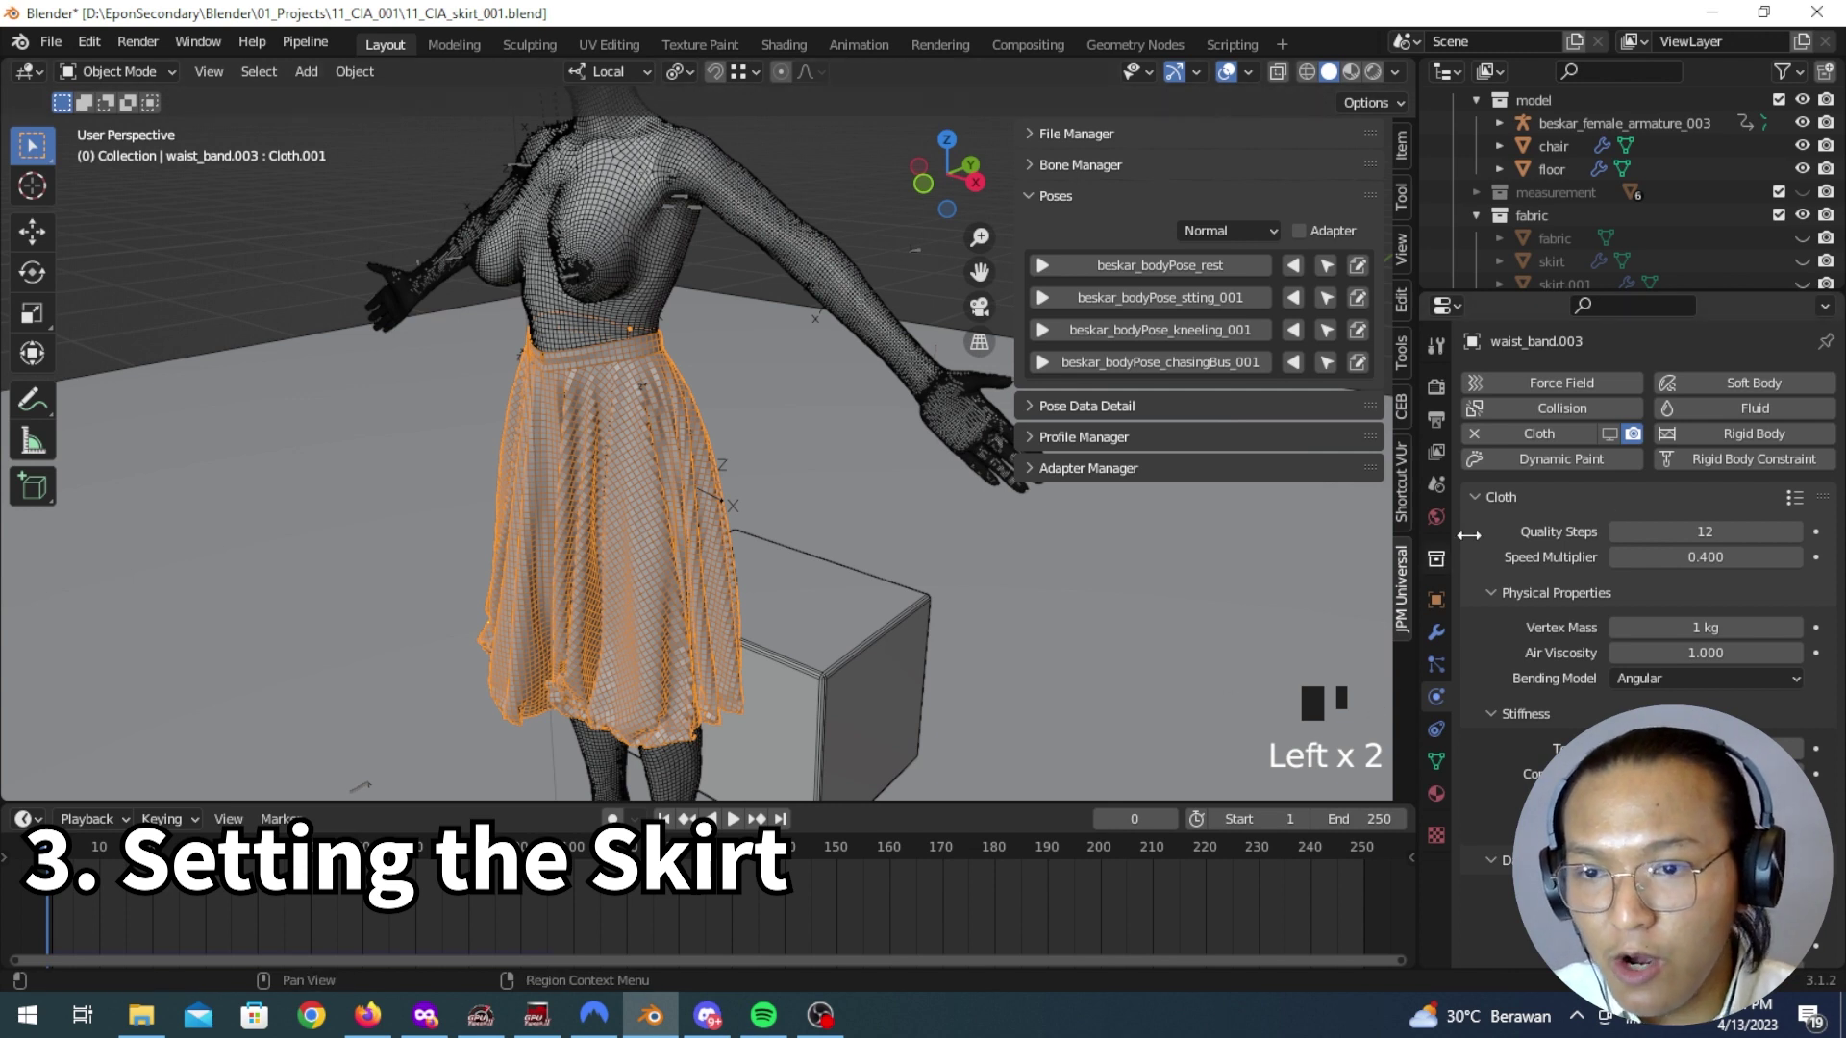
click(1611, 437)
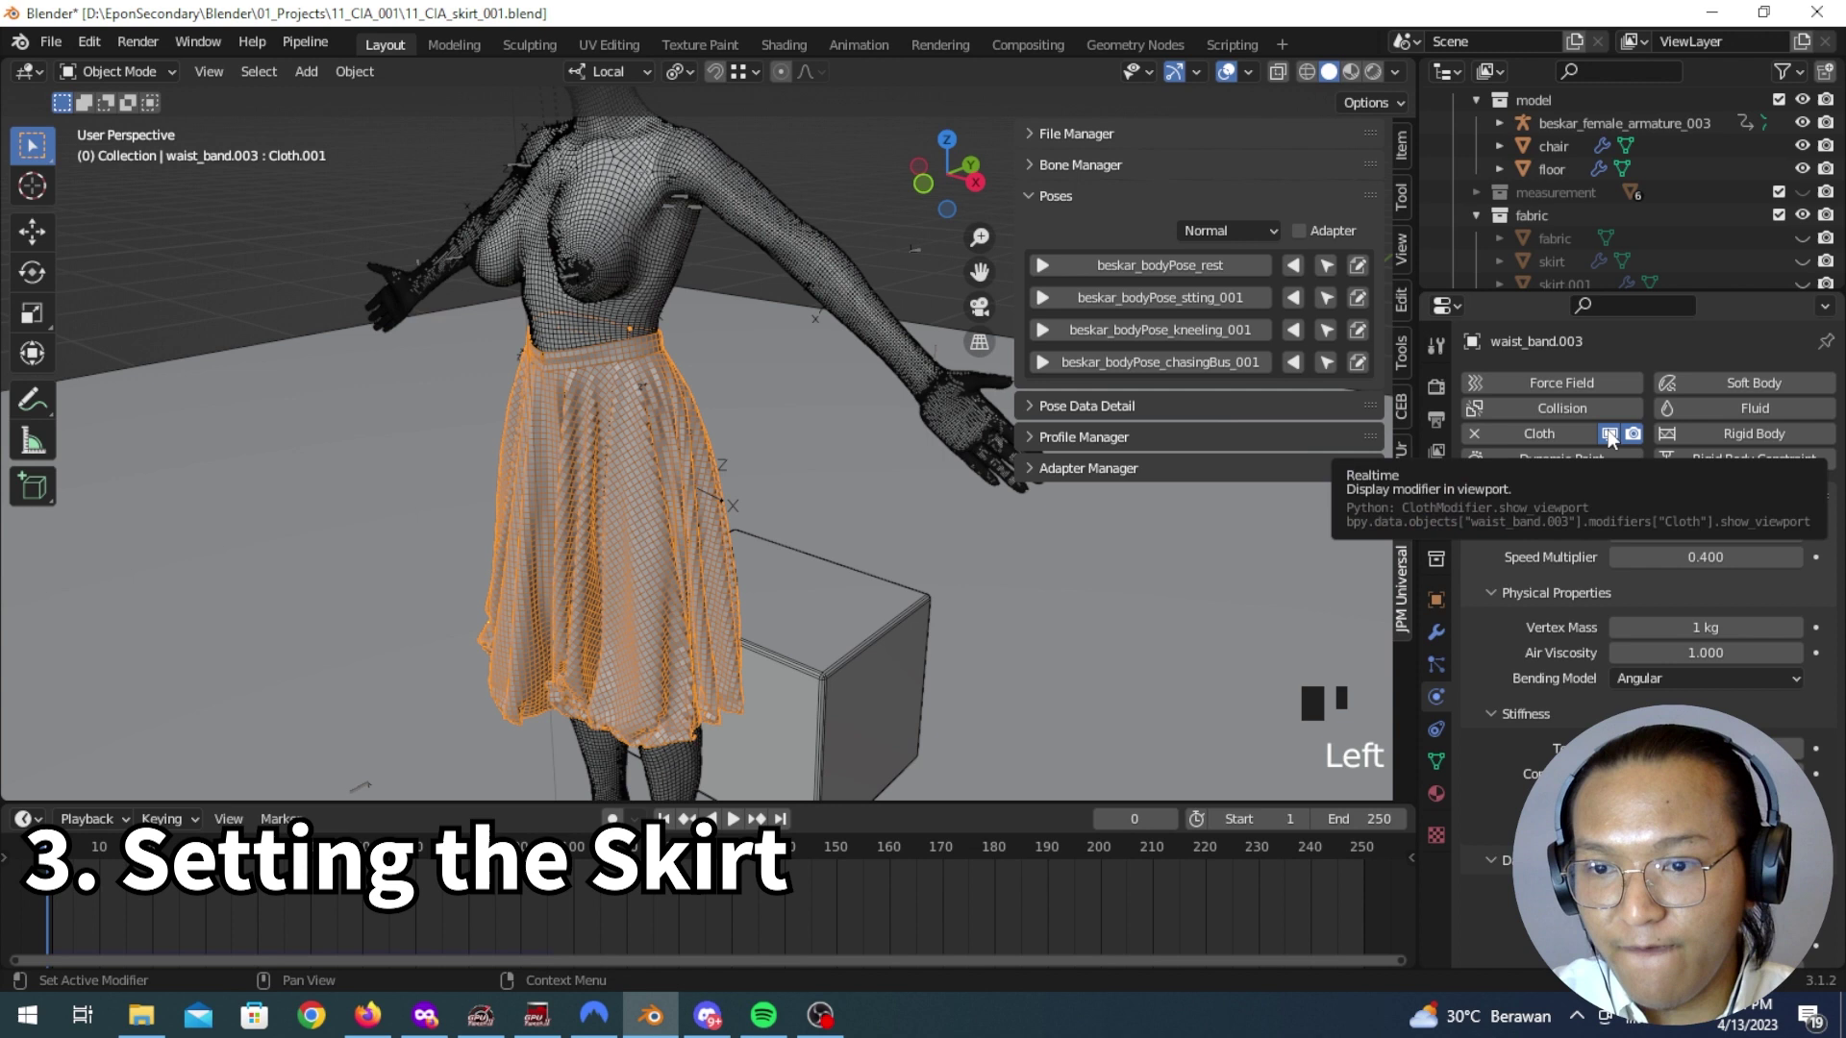
Step: Inspect the skirt's cloth cache and simulation start setting, scrubbing the timeline to frame 45 and back to frame 0
scroll(1497, 567, down, 11)
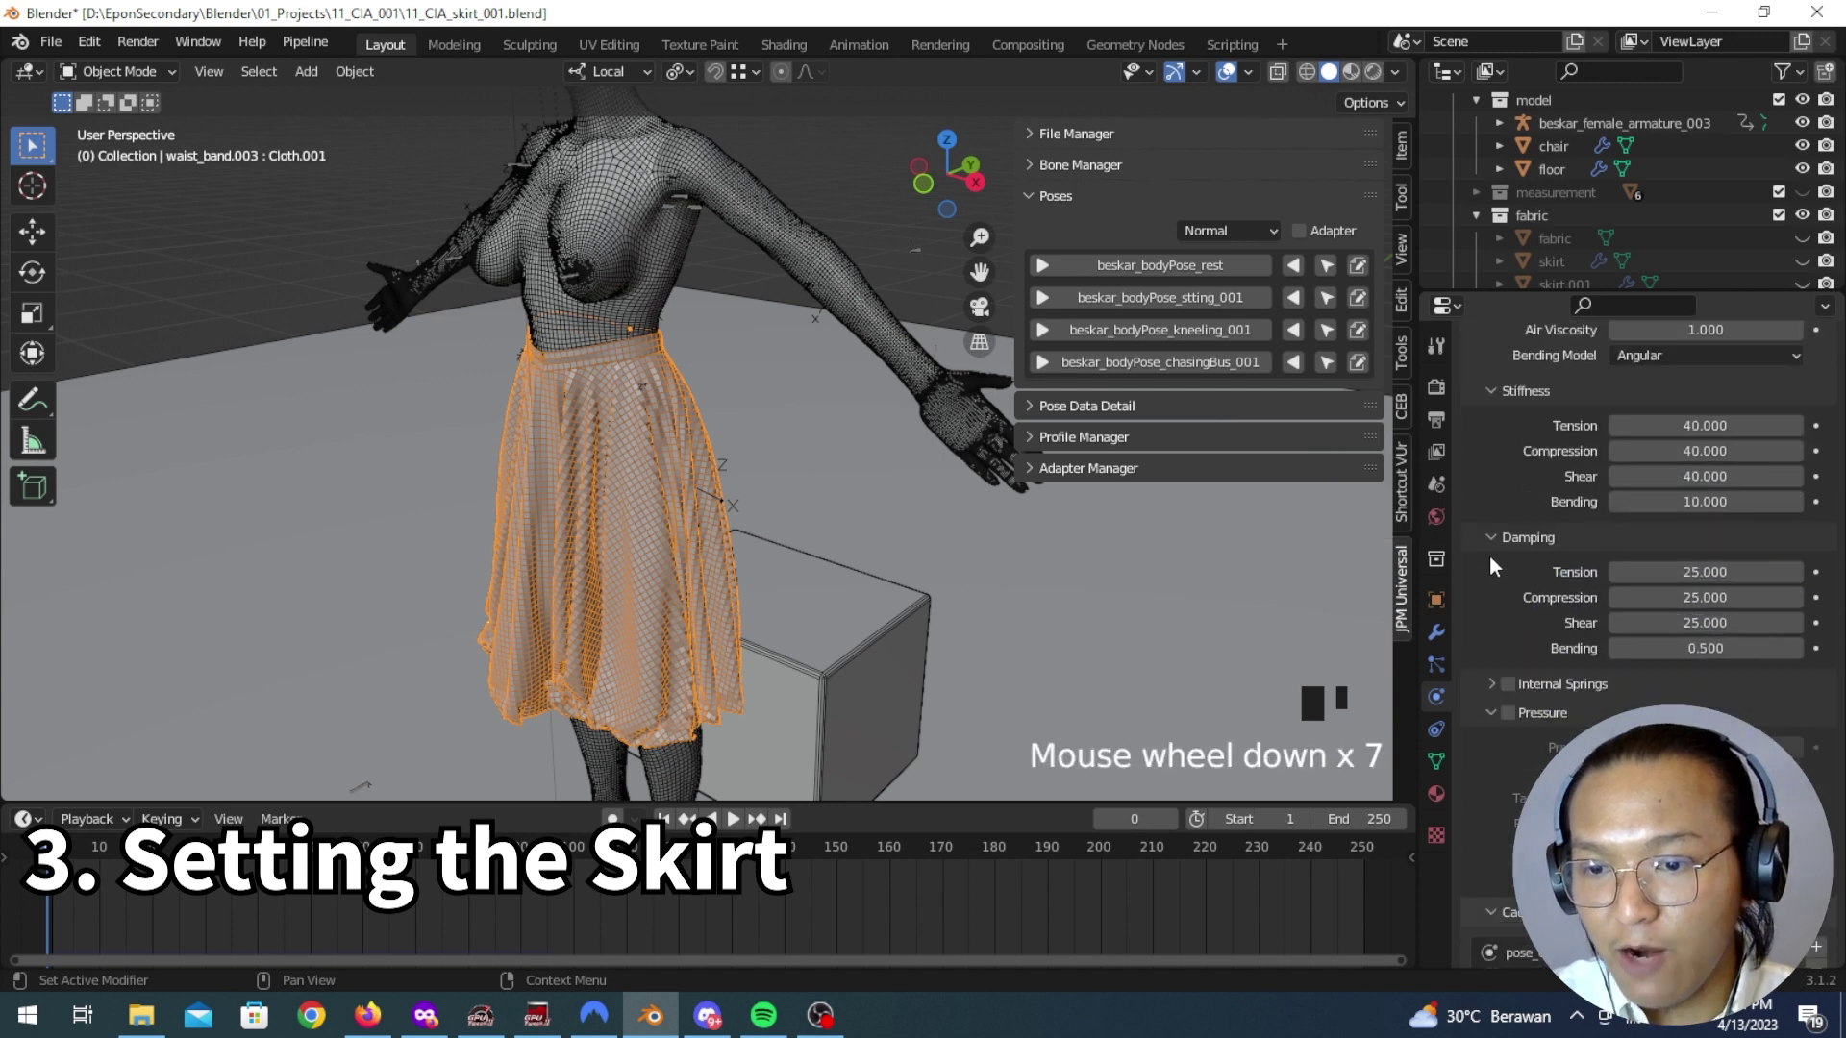
scroll(1494, 556, down, 4)
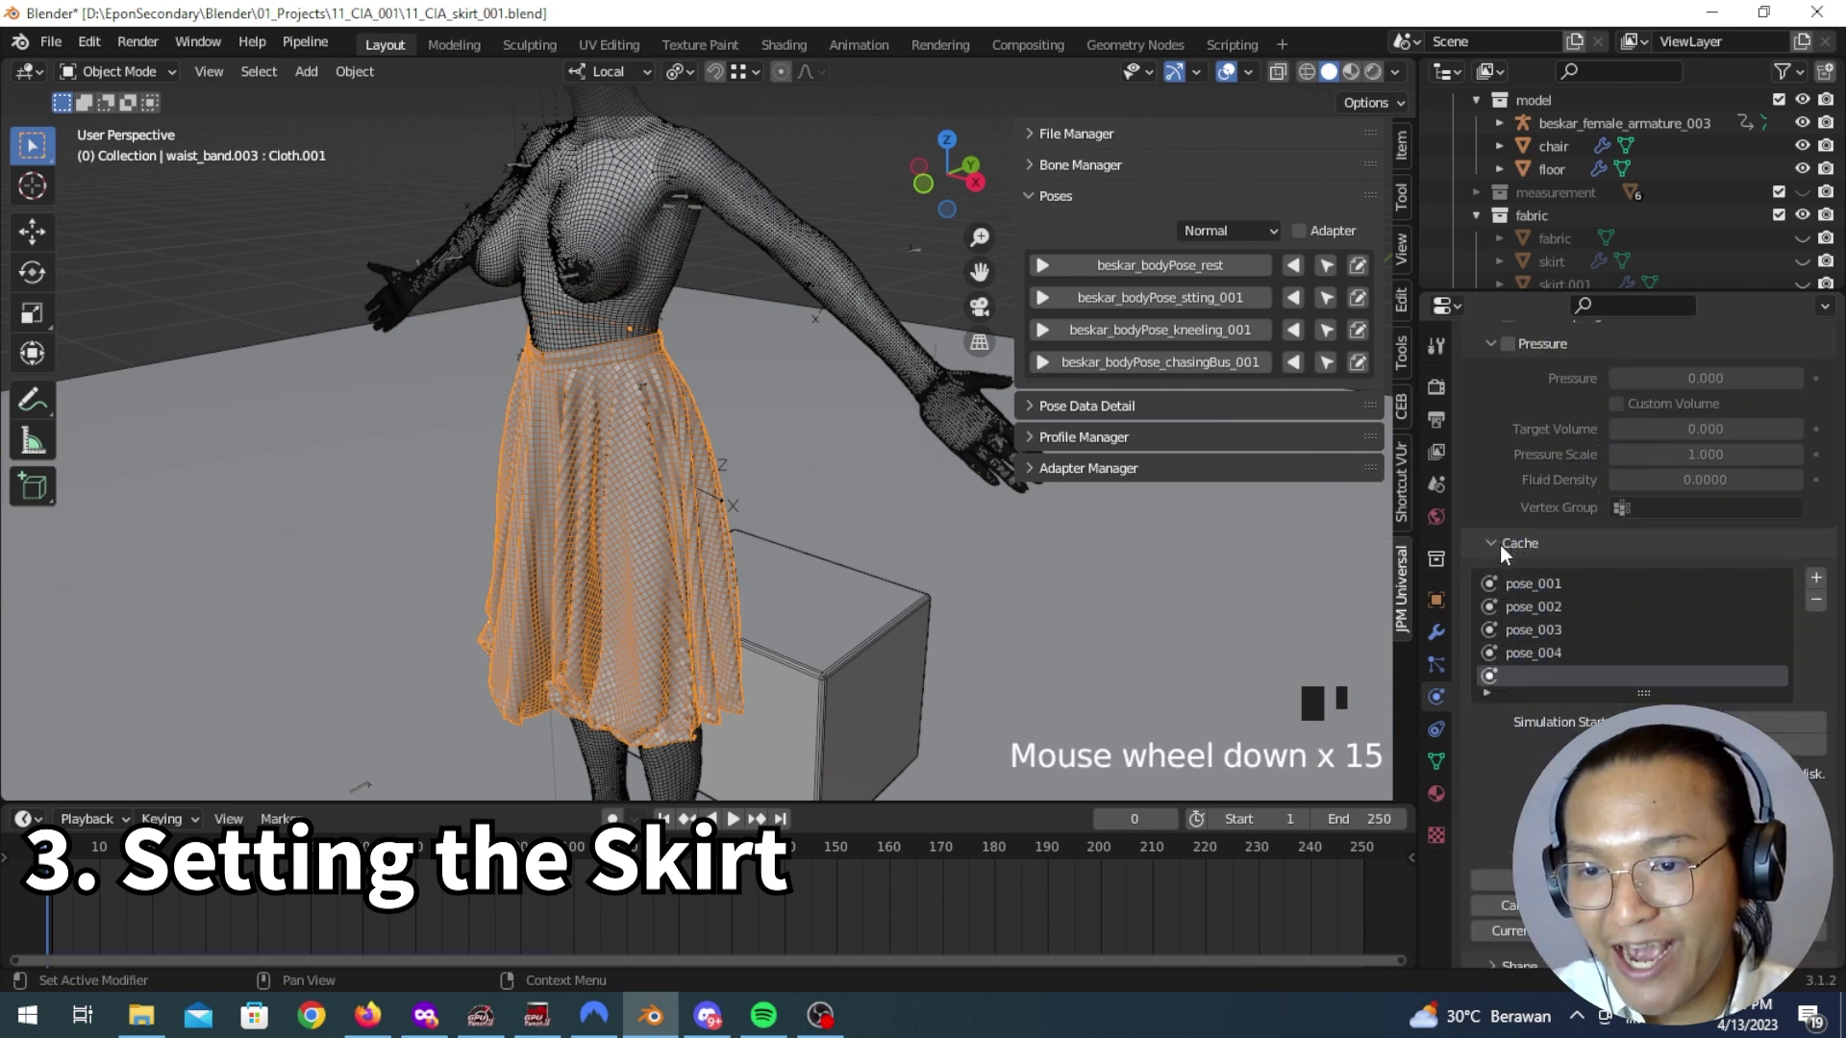
click(1505, 556)
click(1509, 548)
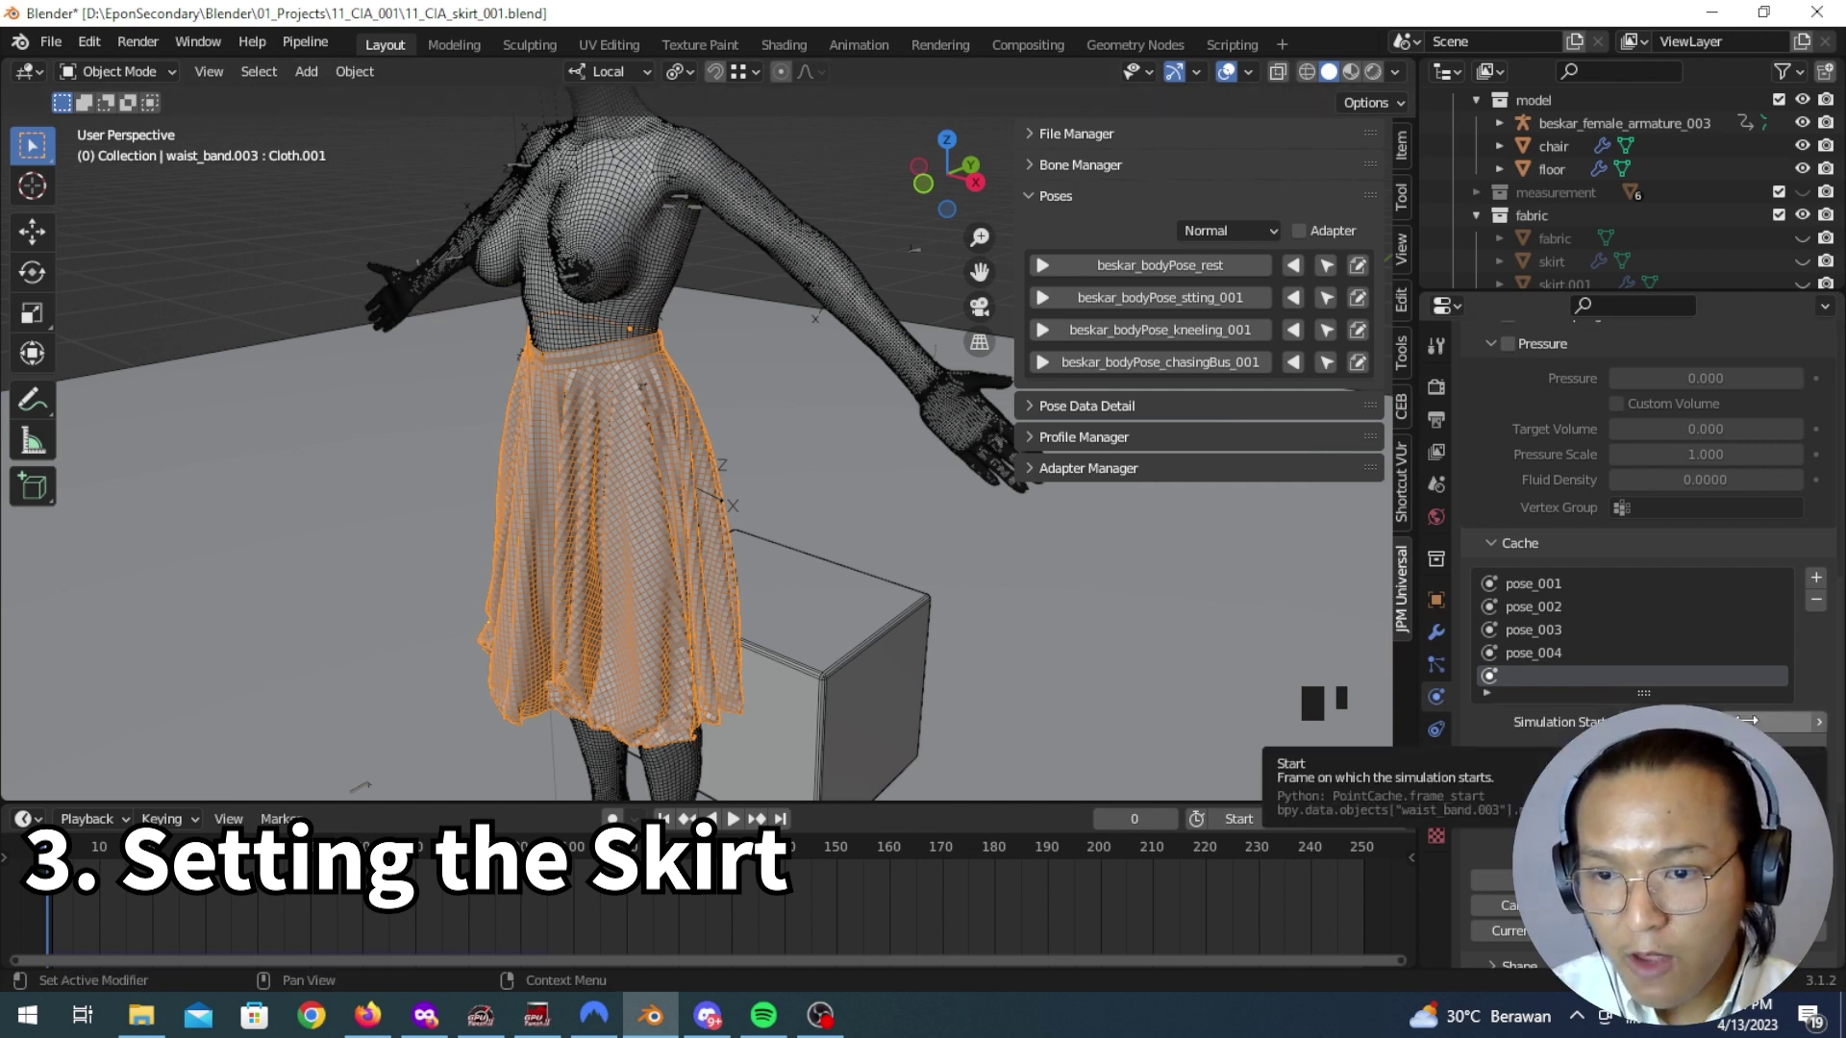
click(1692, 722)
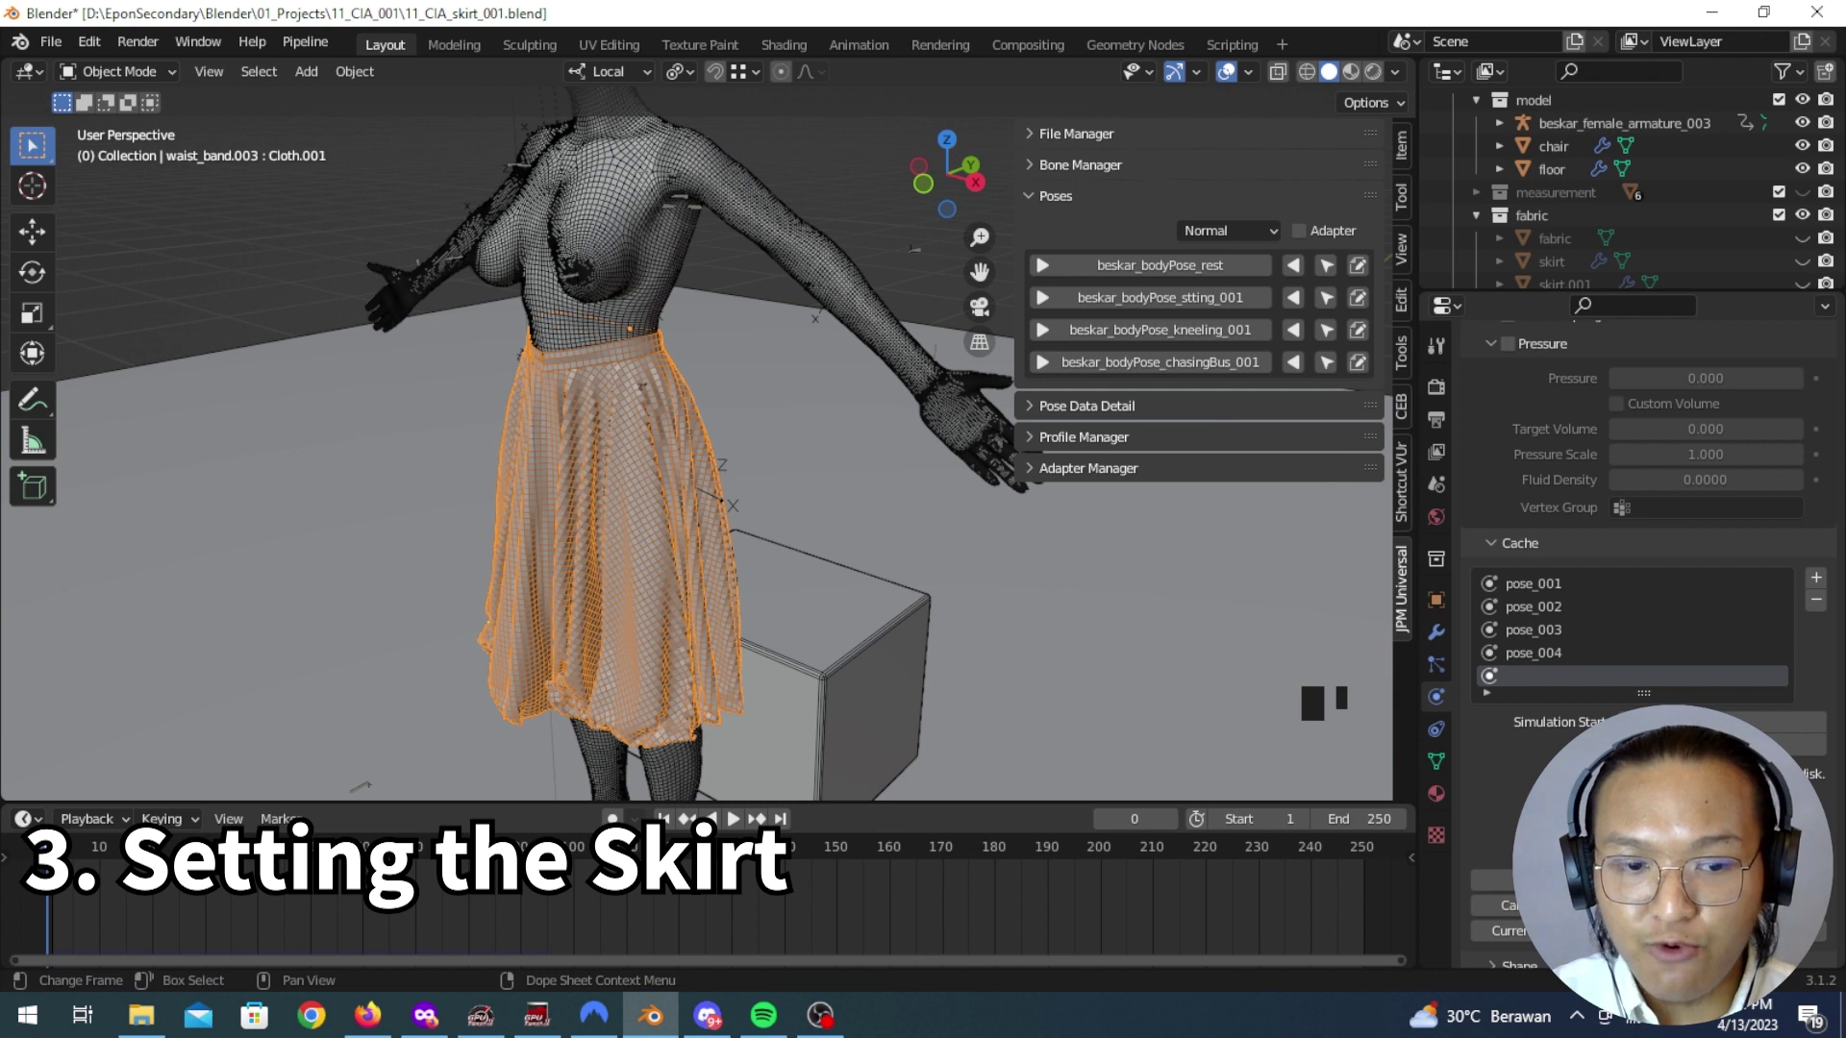
click(284, 923)
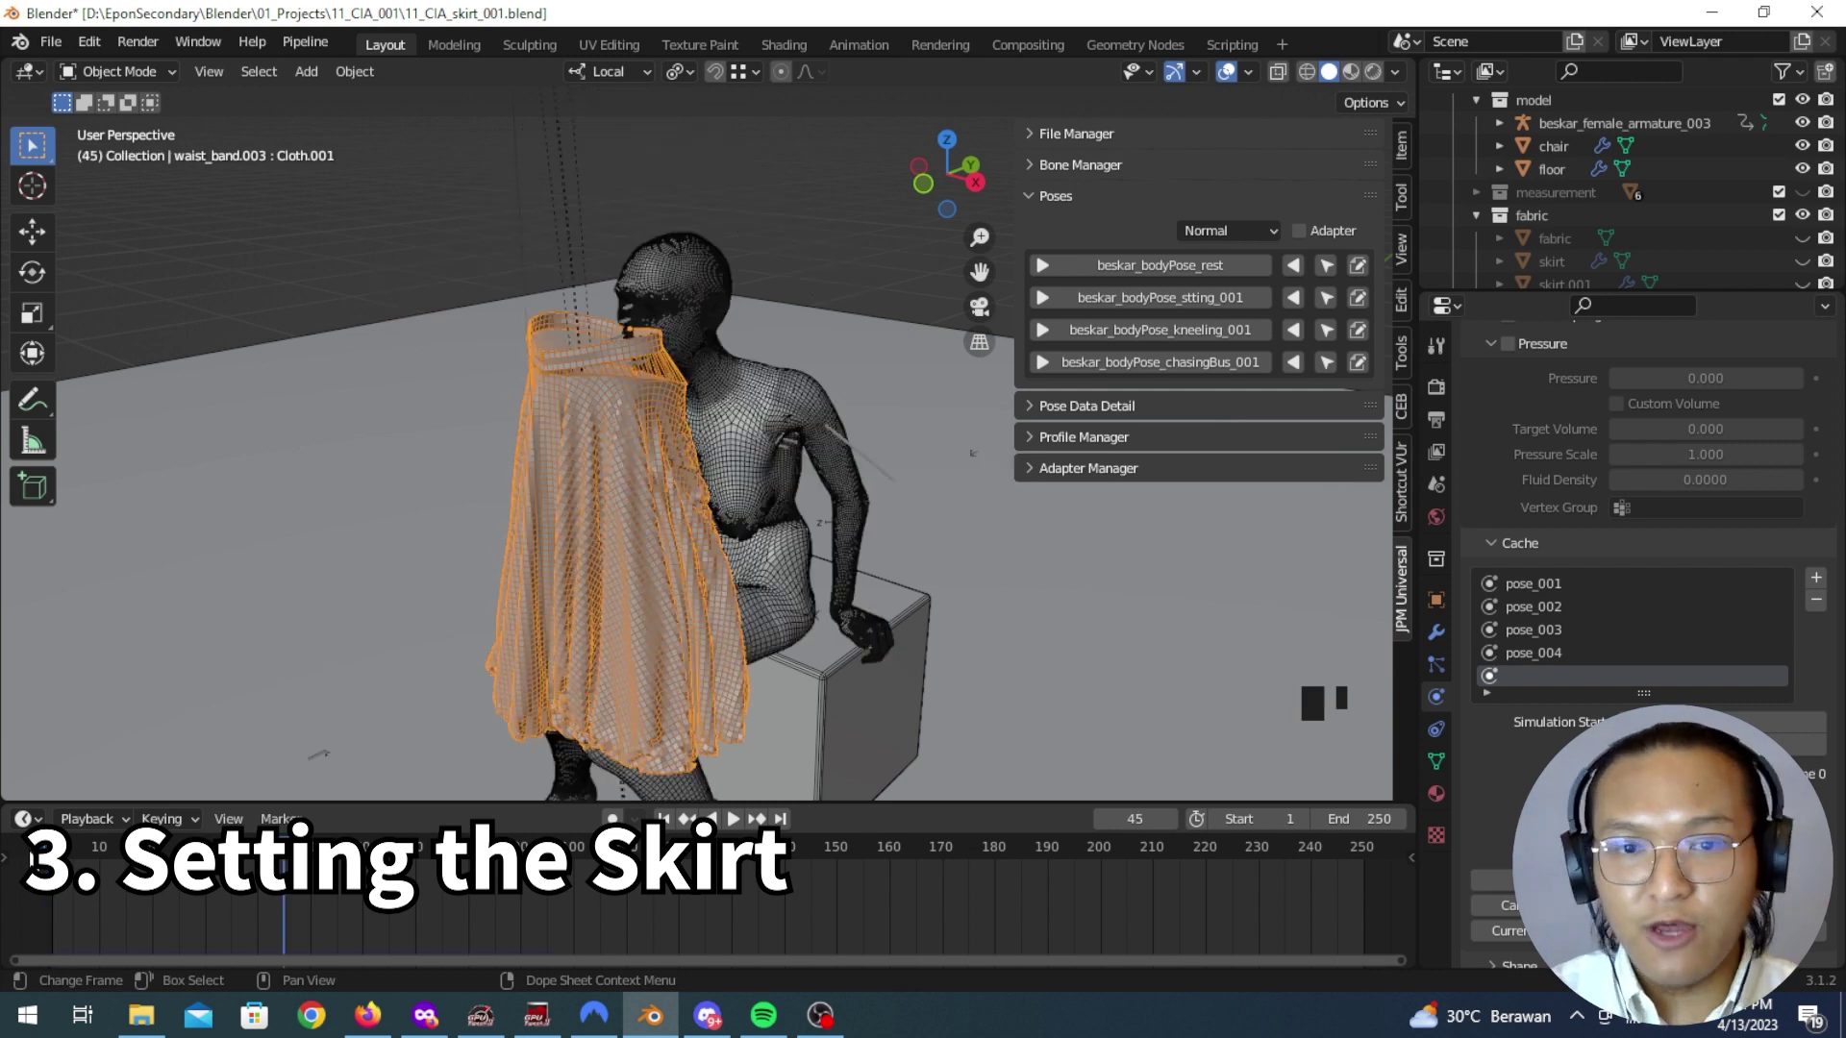
click(48, 923)
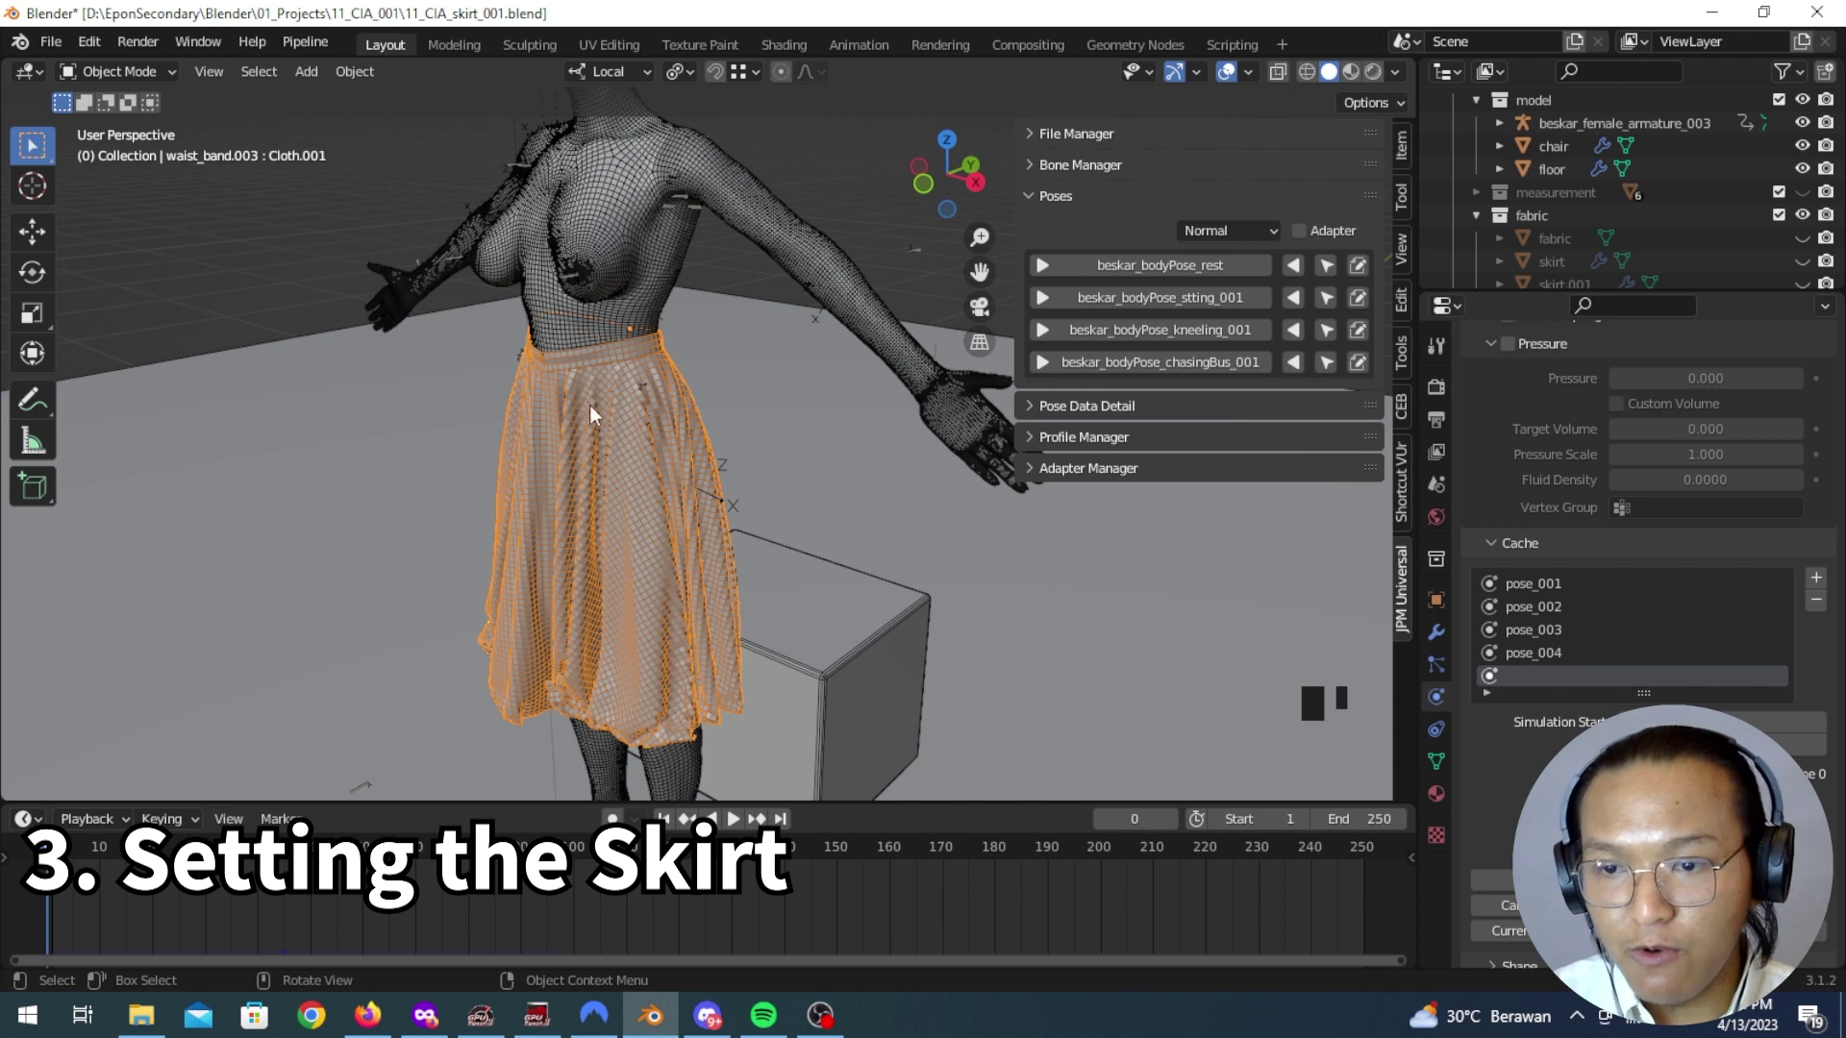
Step: Inspect the collision physics of the chair and the floor by selecting each object
middle_drag(644, 432, 786, 570)
click(804, 600)
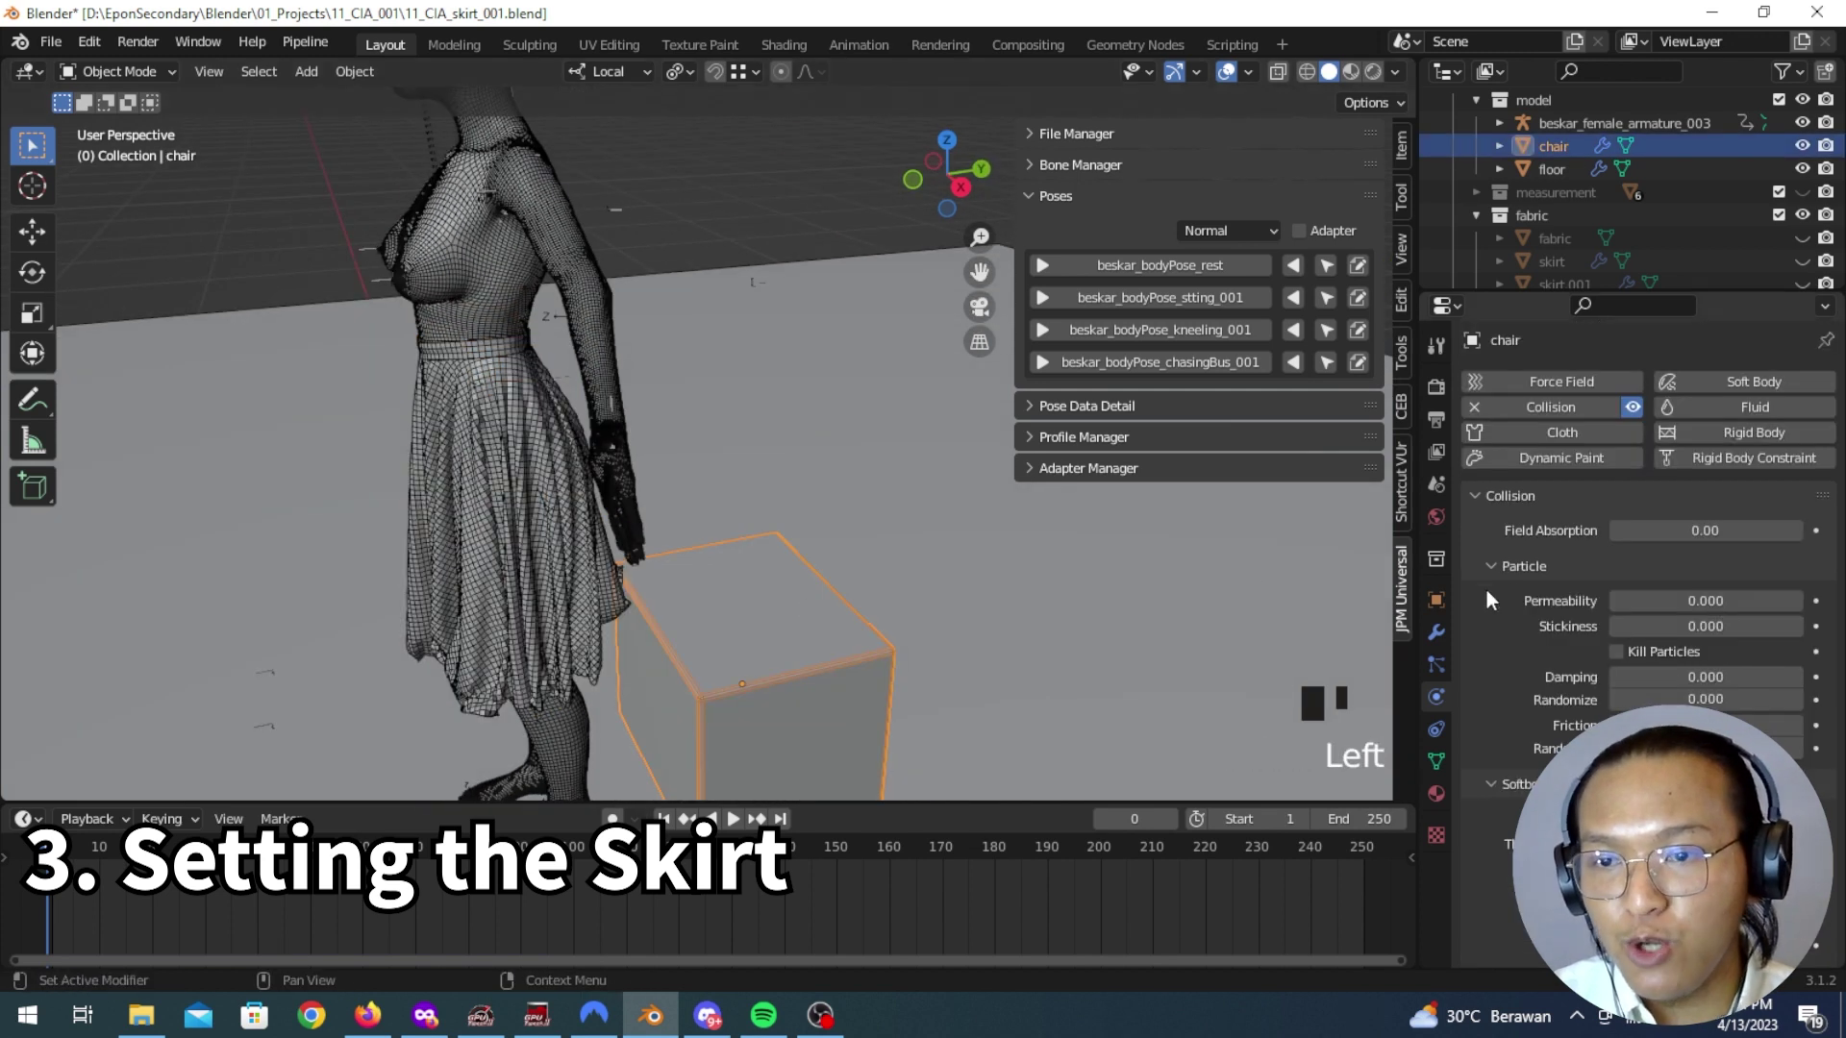
scroll(859, 571, down, 4)
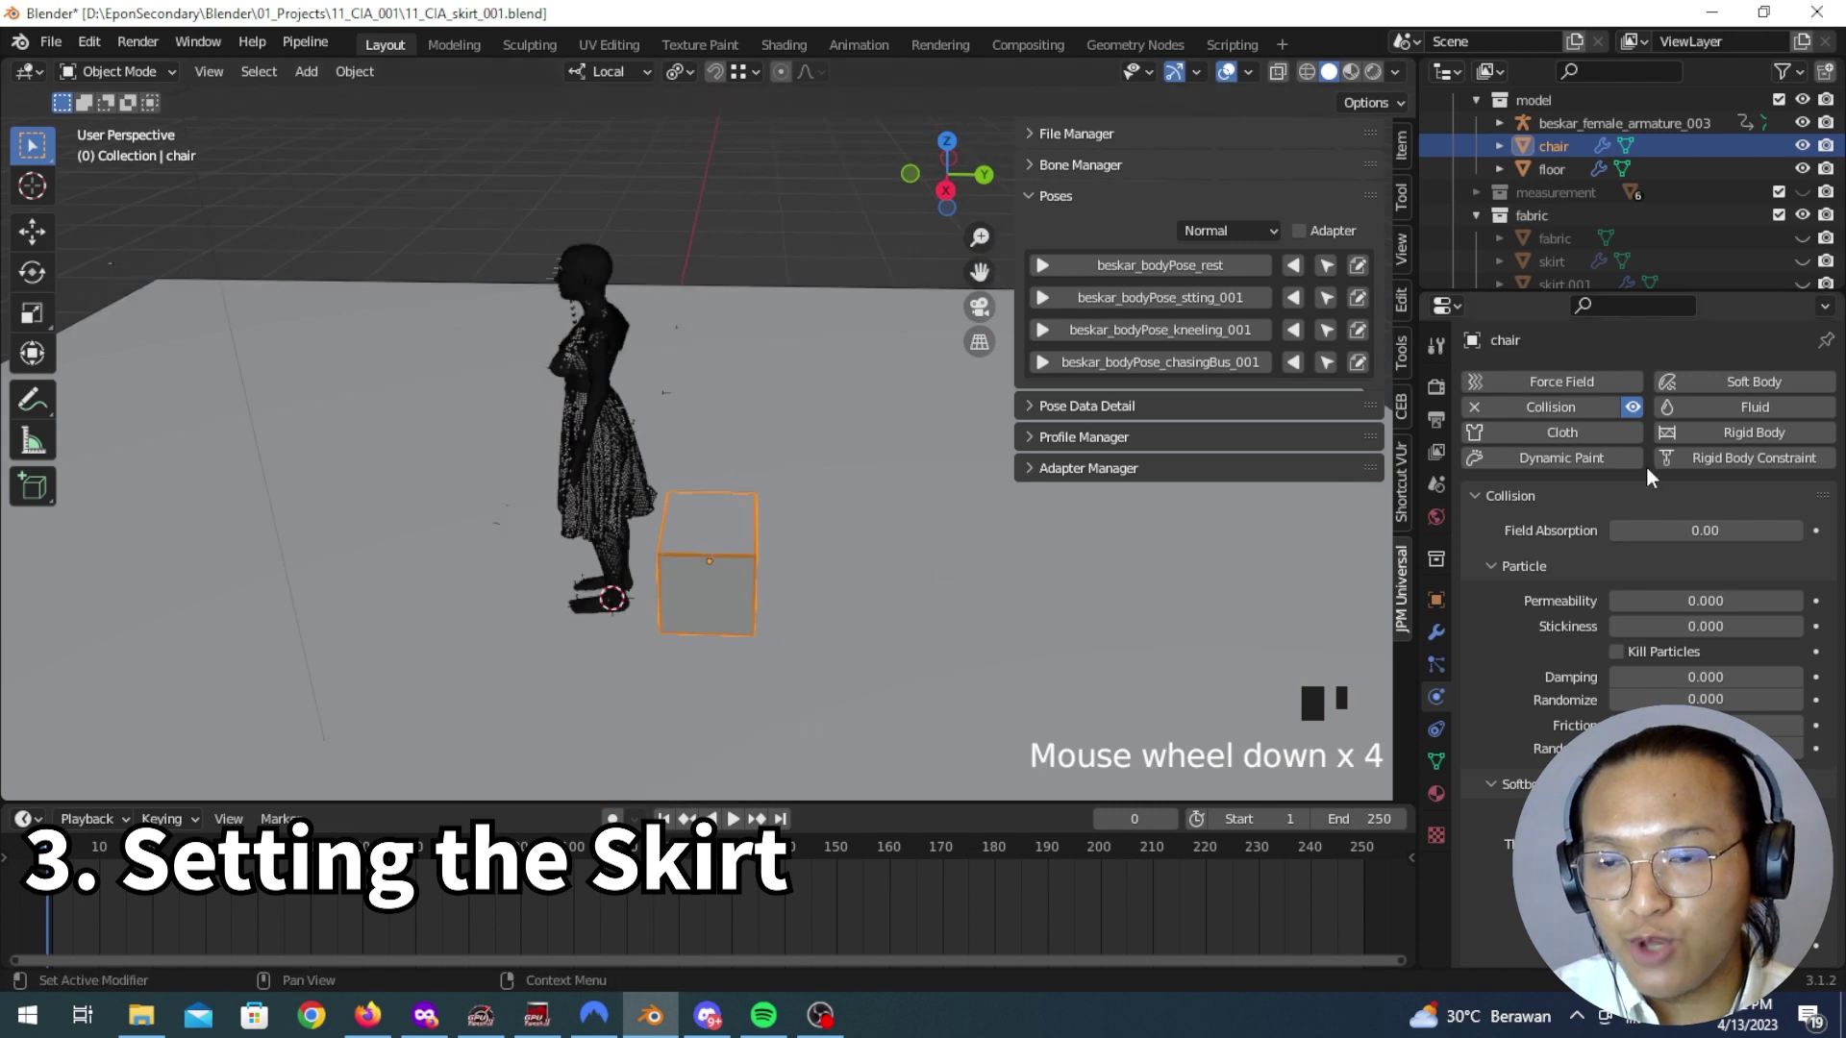
mouse_move(684, 567)
middle_down()
mouse_move(702, 544)
mouse_move(752, 579)
mouse_move(708, 579)
middle_up()
click(834, 546)
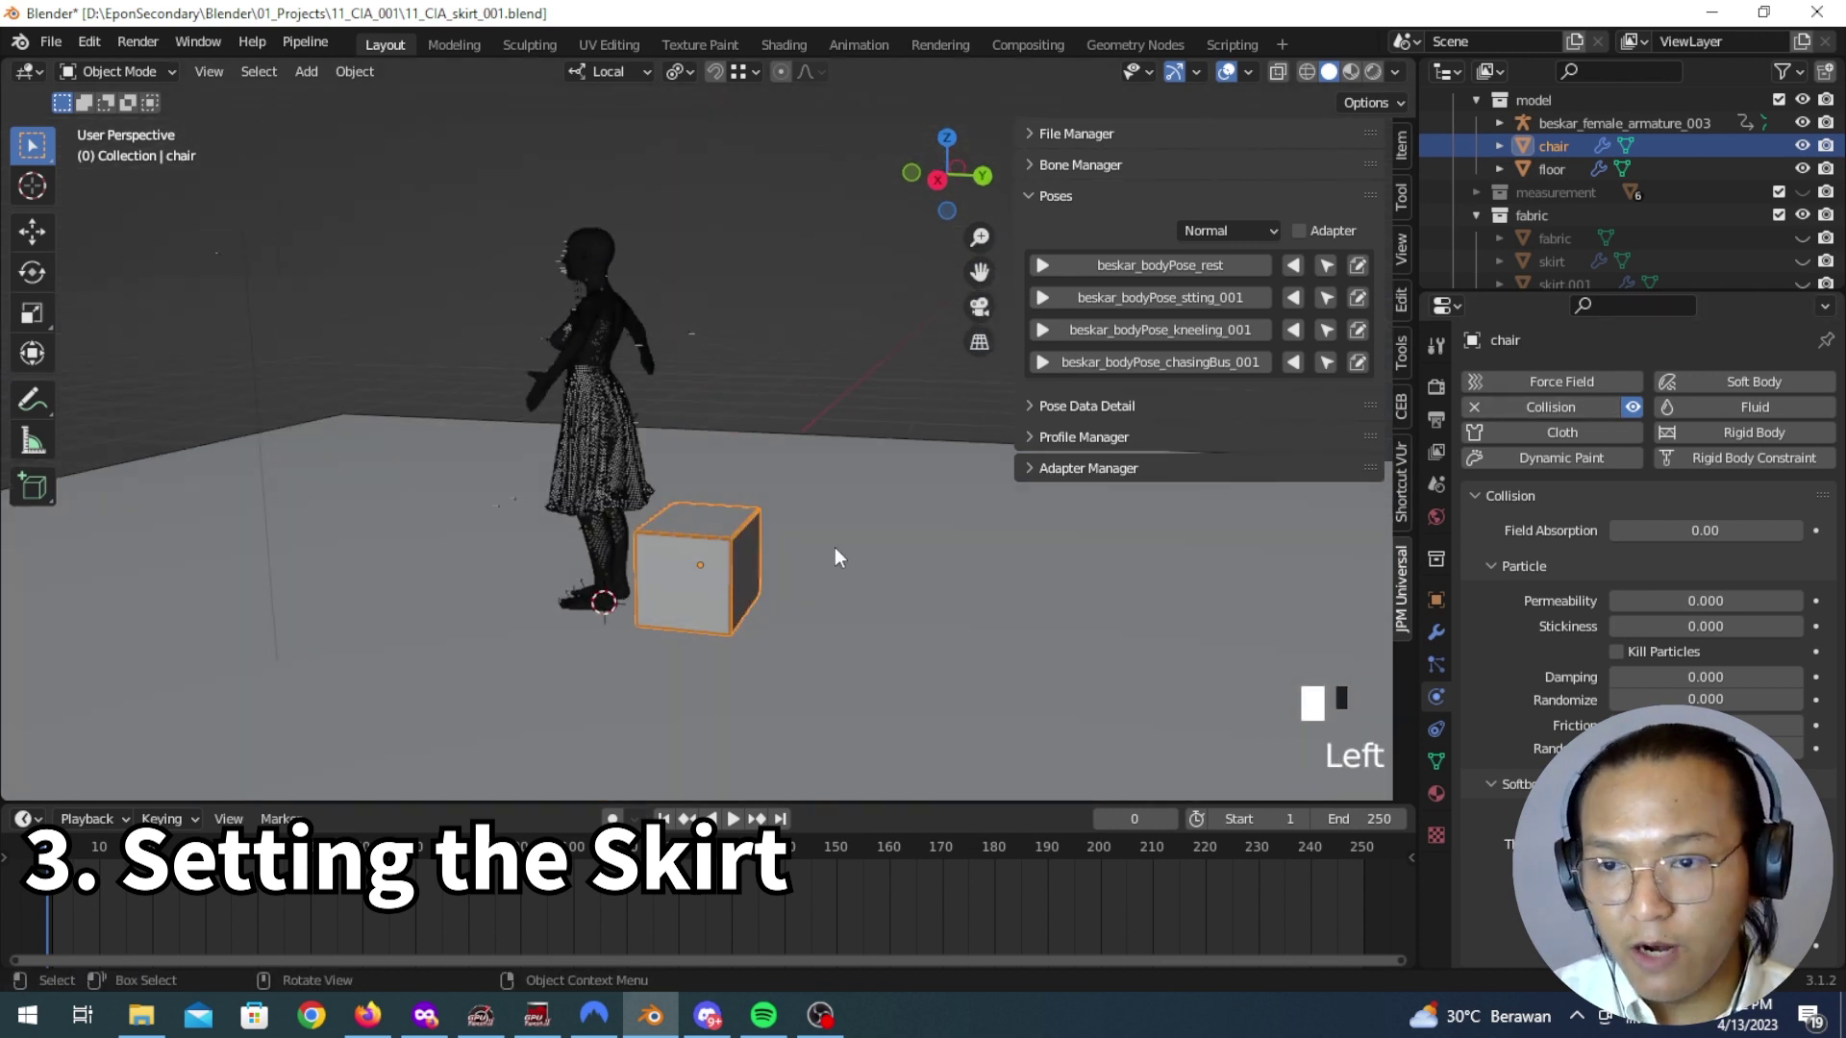
middle_drag(834, 546, 770, 535)
scroll(530, 322, up, 4)
click(478, 258)
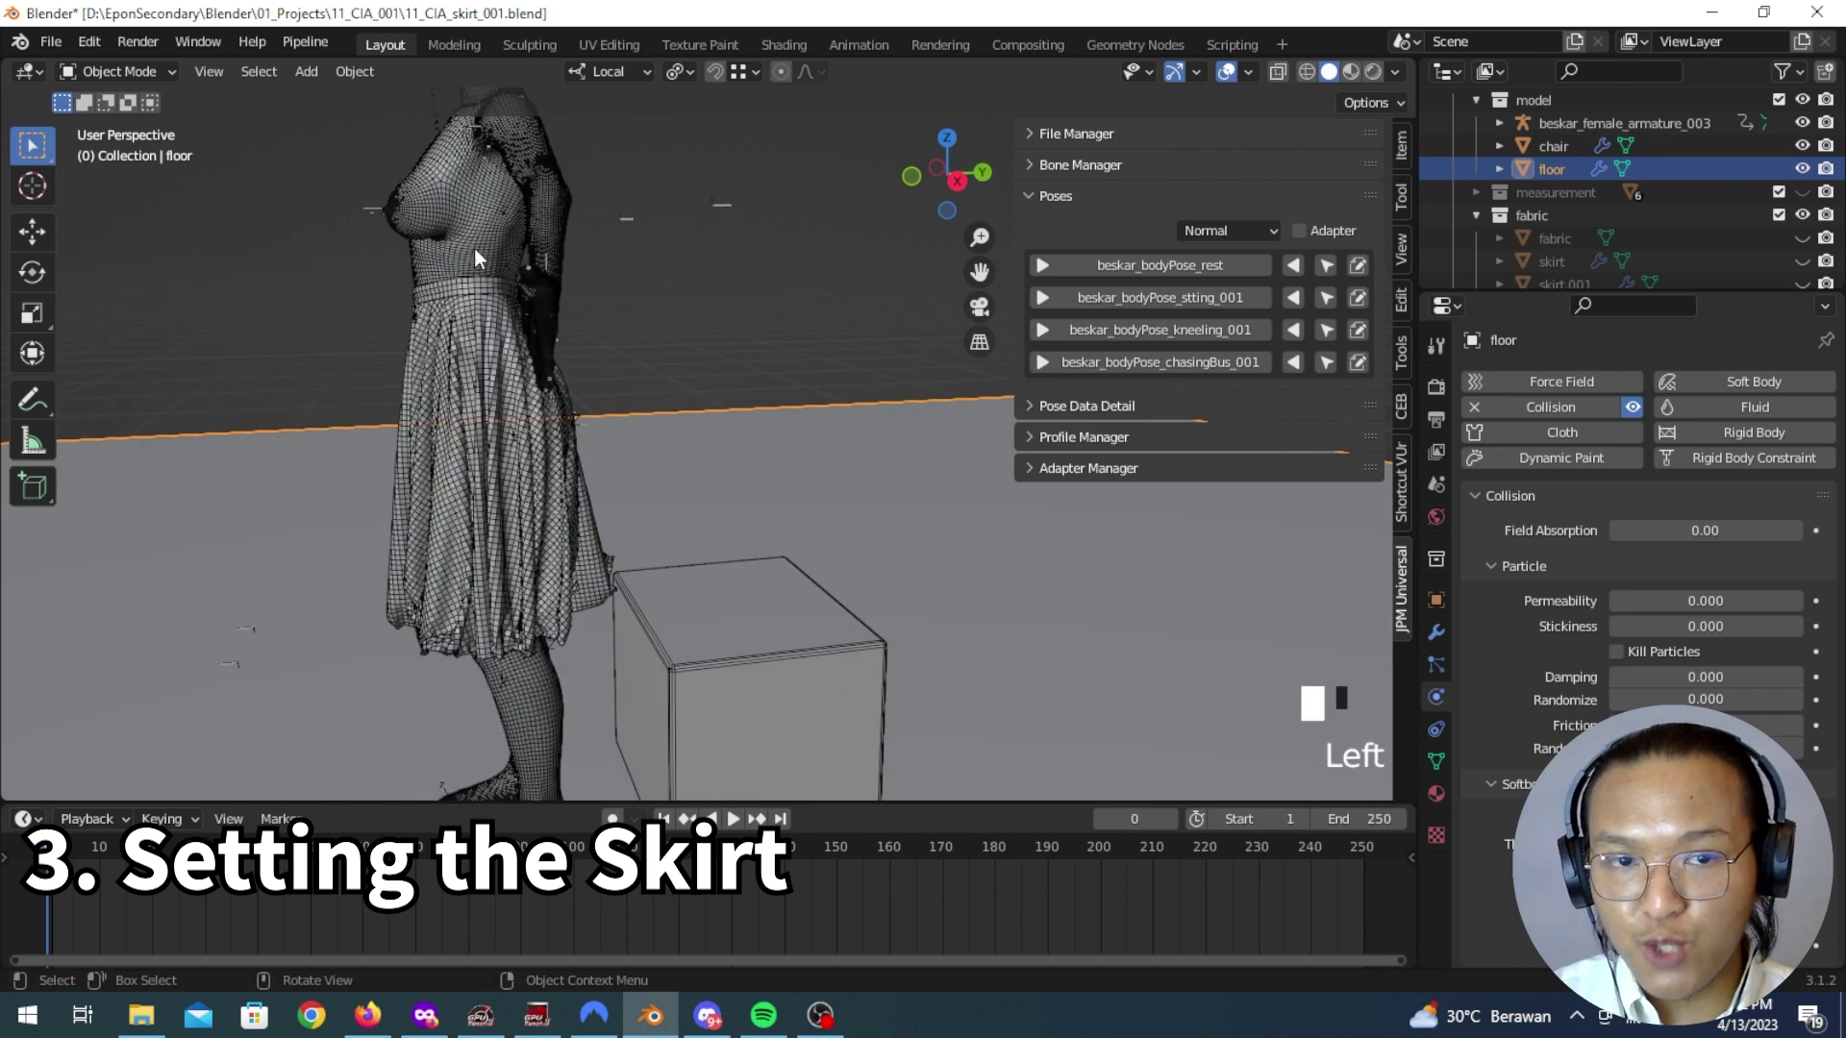
click(730, 574)
click(377, 507)
middle_drag(502, 529, 540, 529)
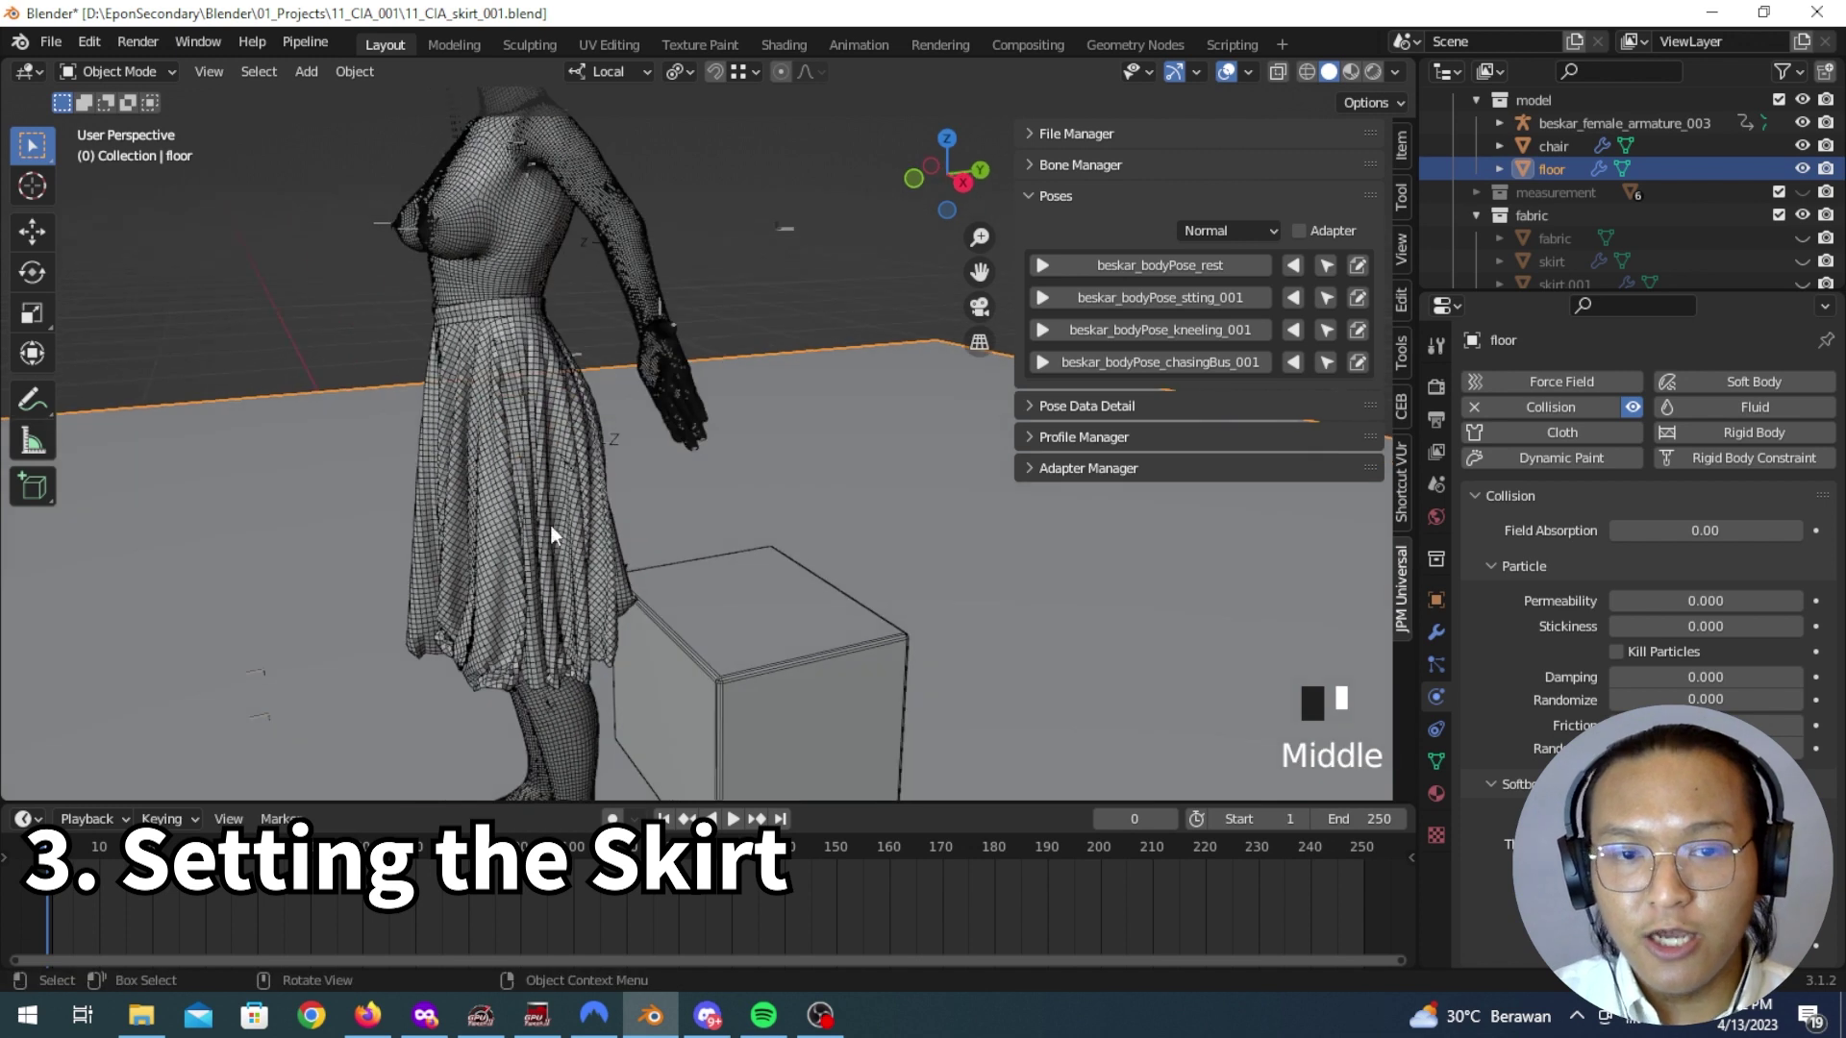
Step: Select the skirt and bake its unnamed cloth cache listed after pose_004
click(555, 536)
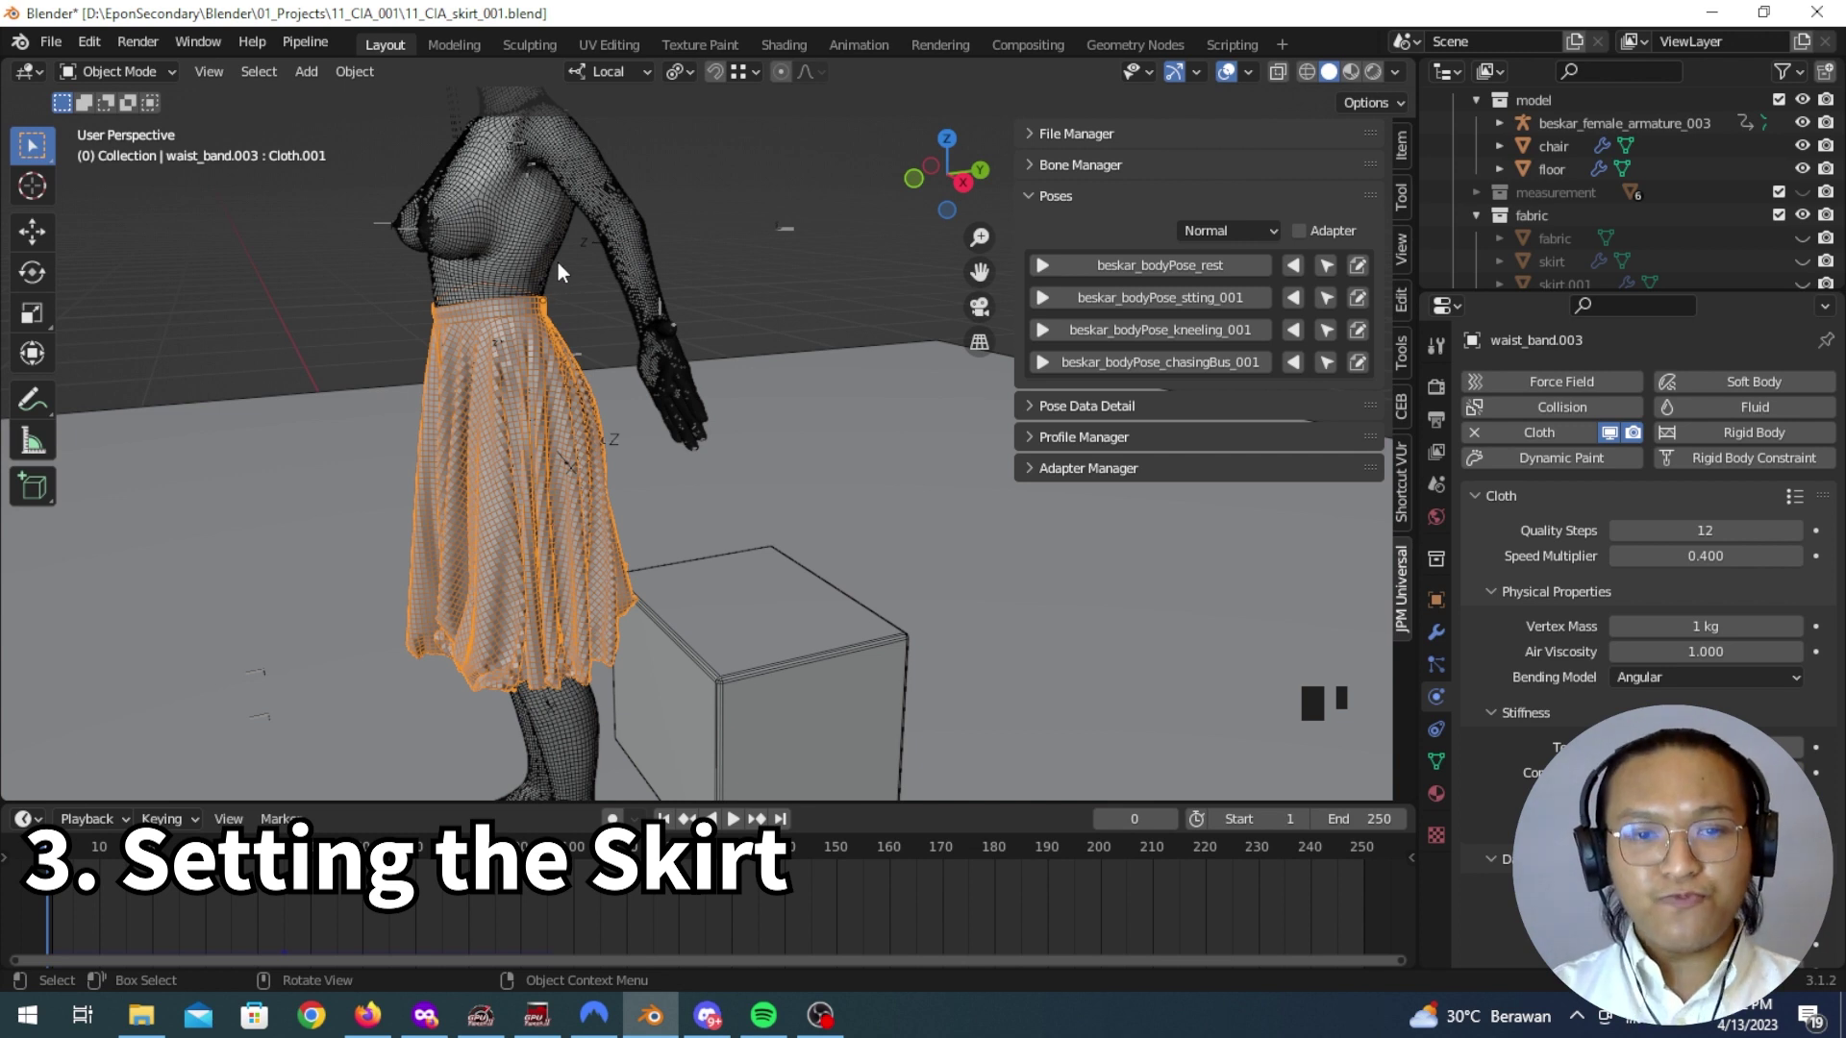
scroll(1515, 692, down, 5)
scroll(1514, 692, up, 4)
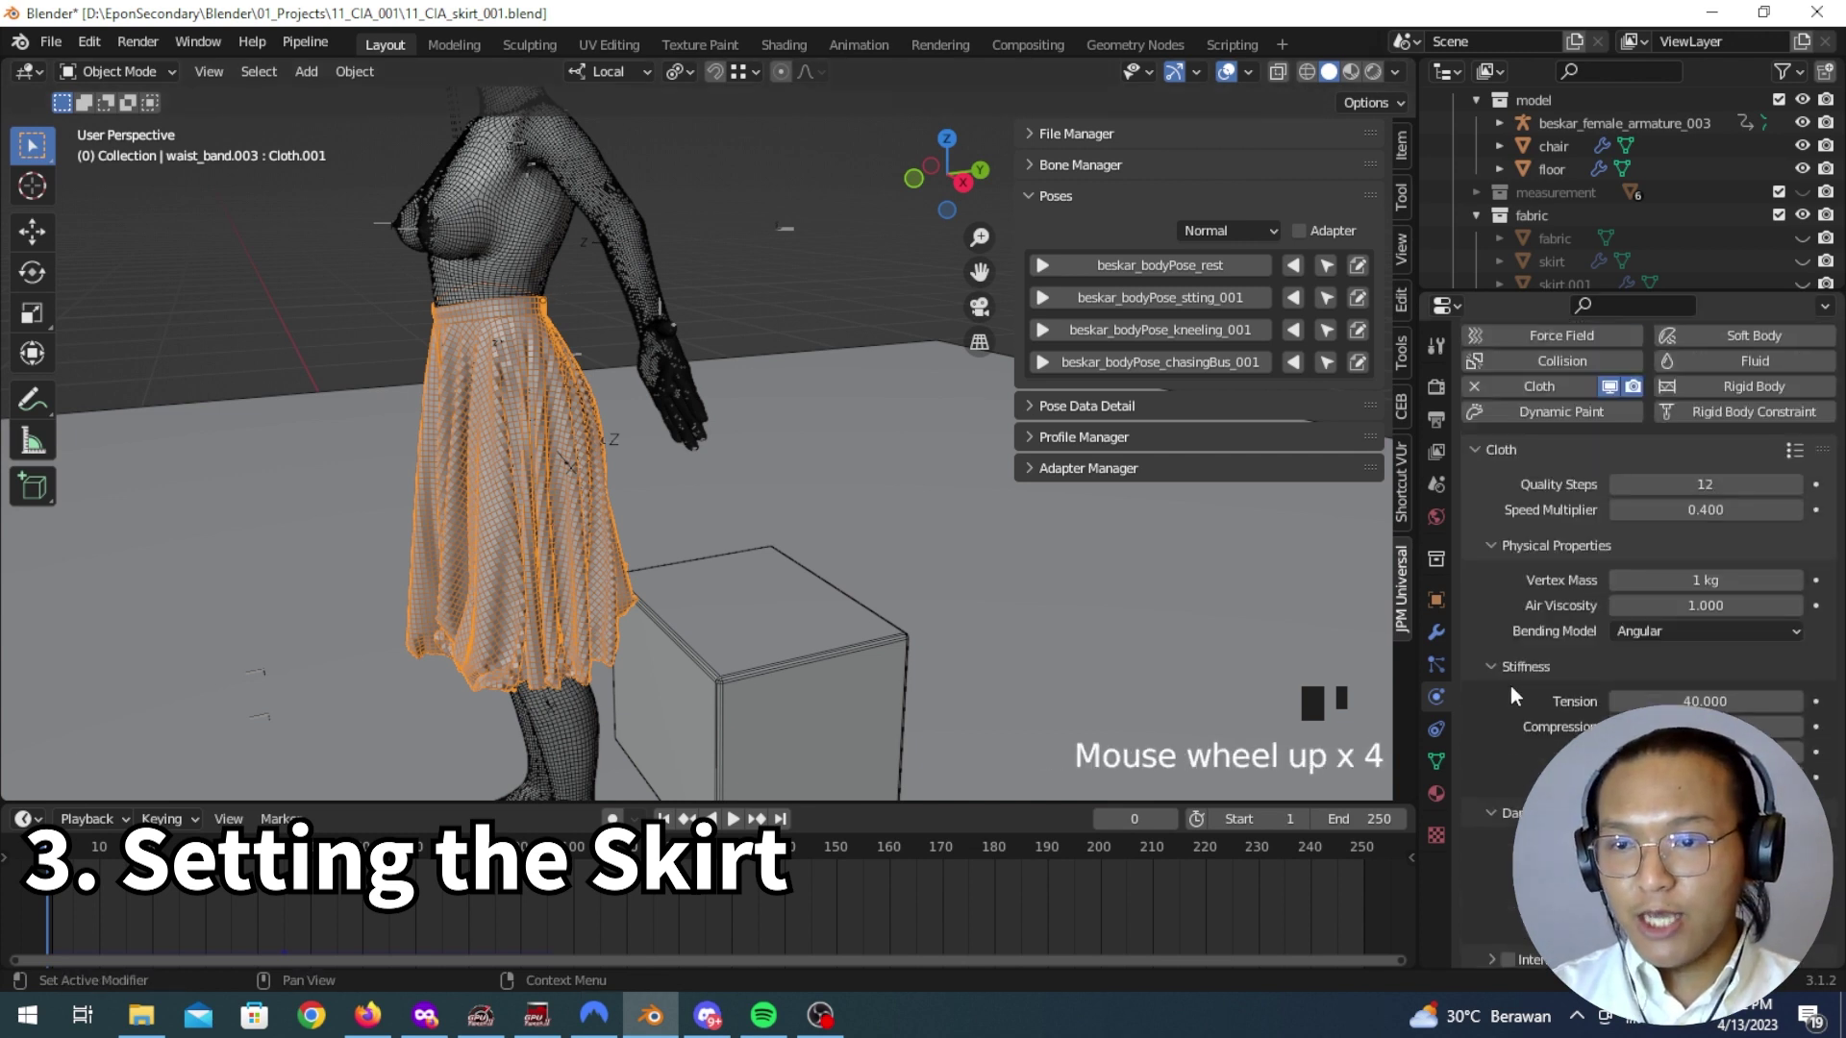
scroll(1512, 690, down, 6)
scroll(1511, 690, down, 7)
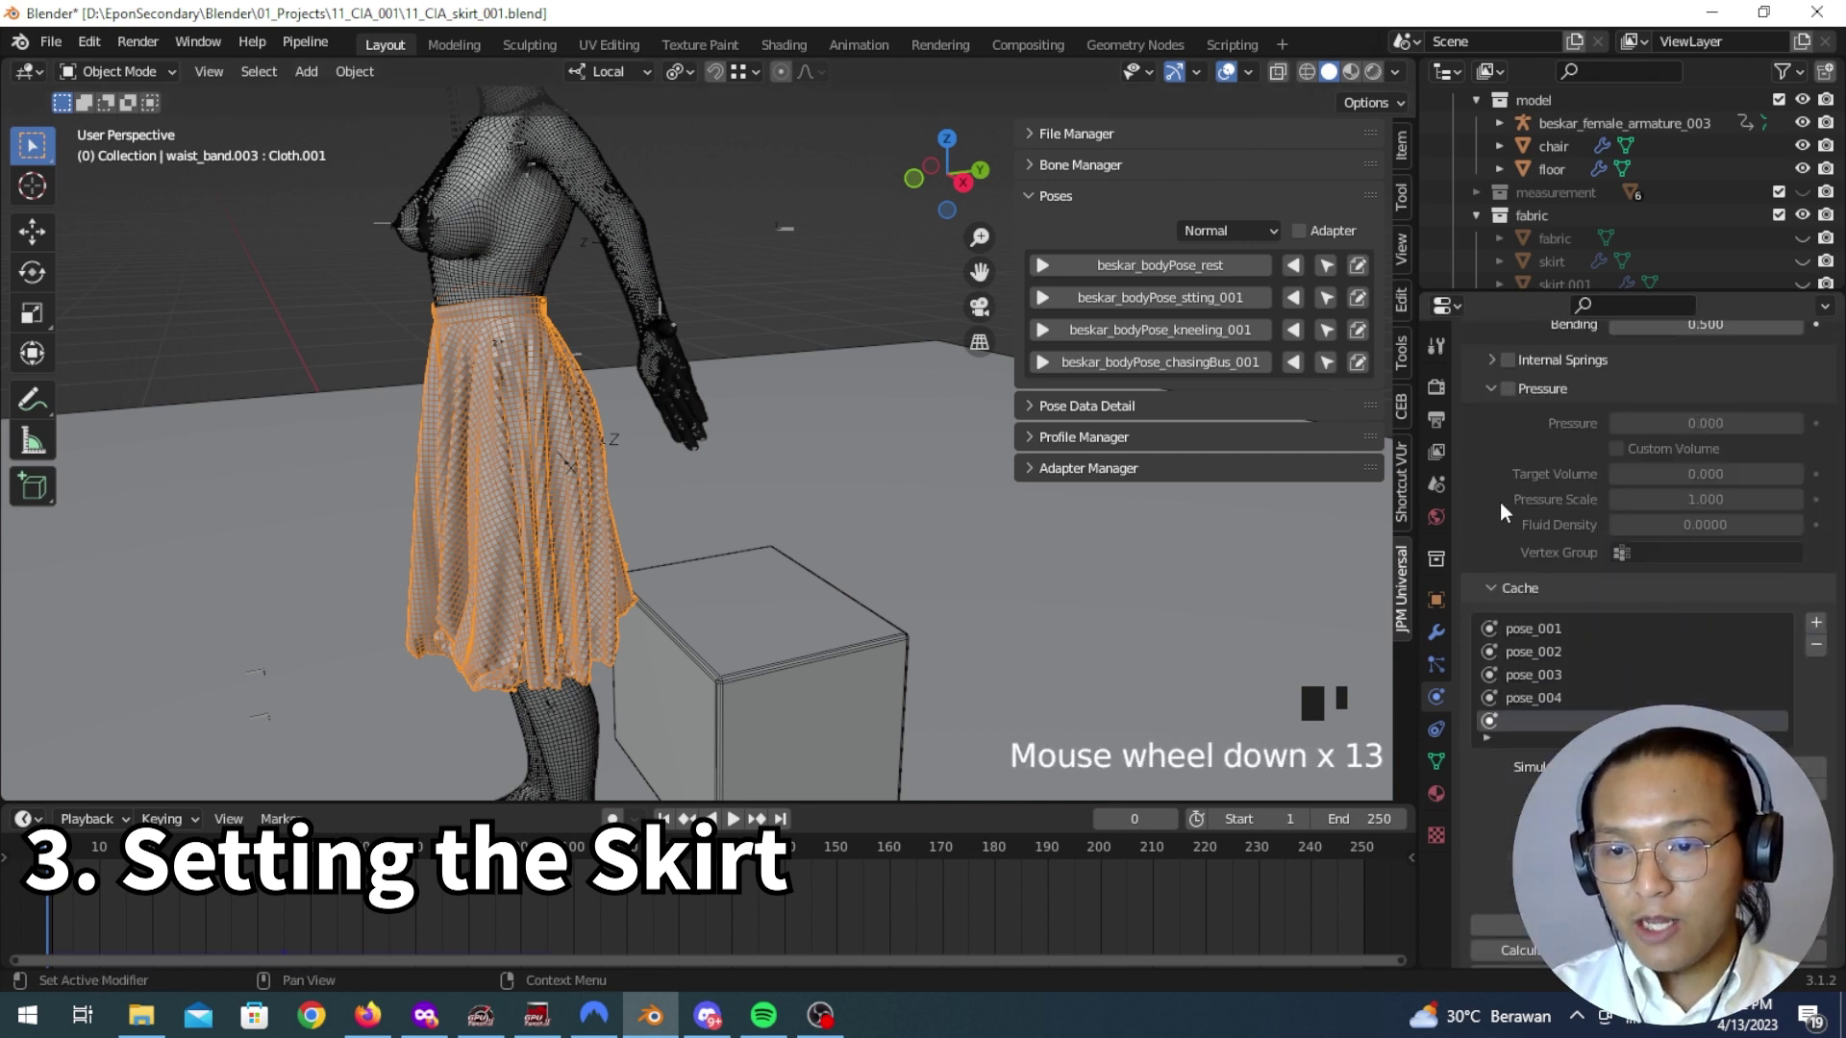
scroll(1505, 515, down, 2)
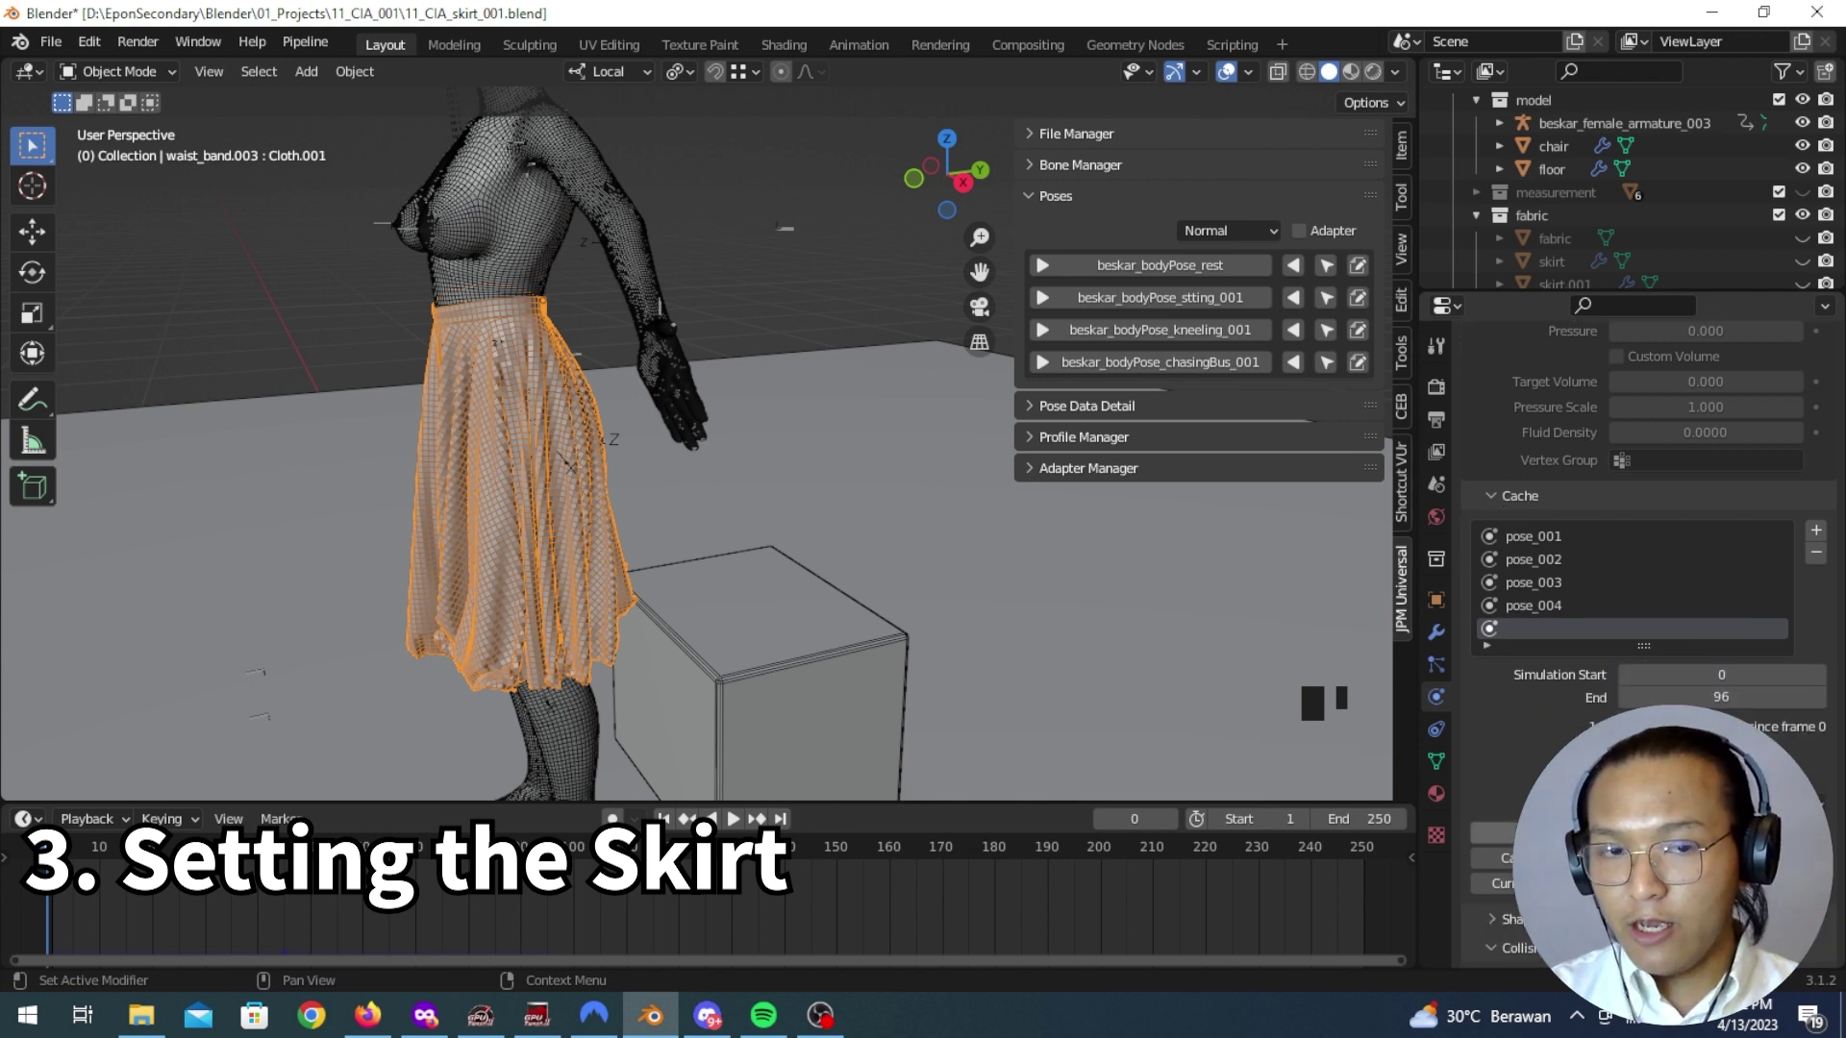
click(1635, 833)
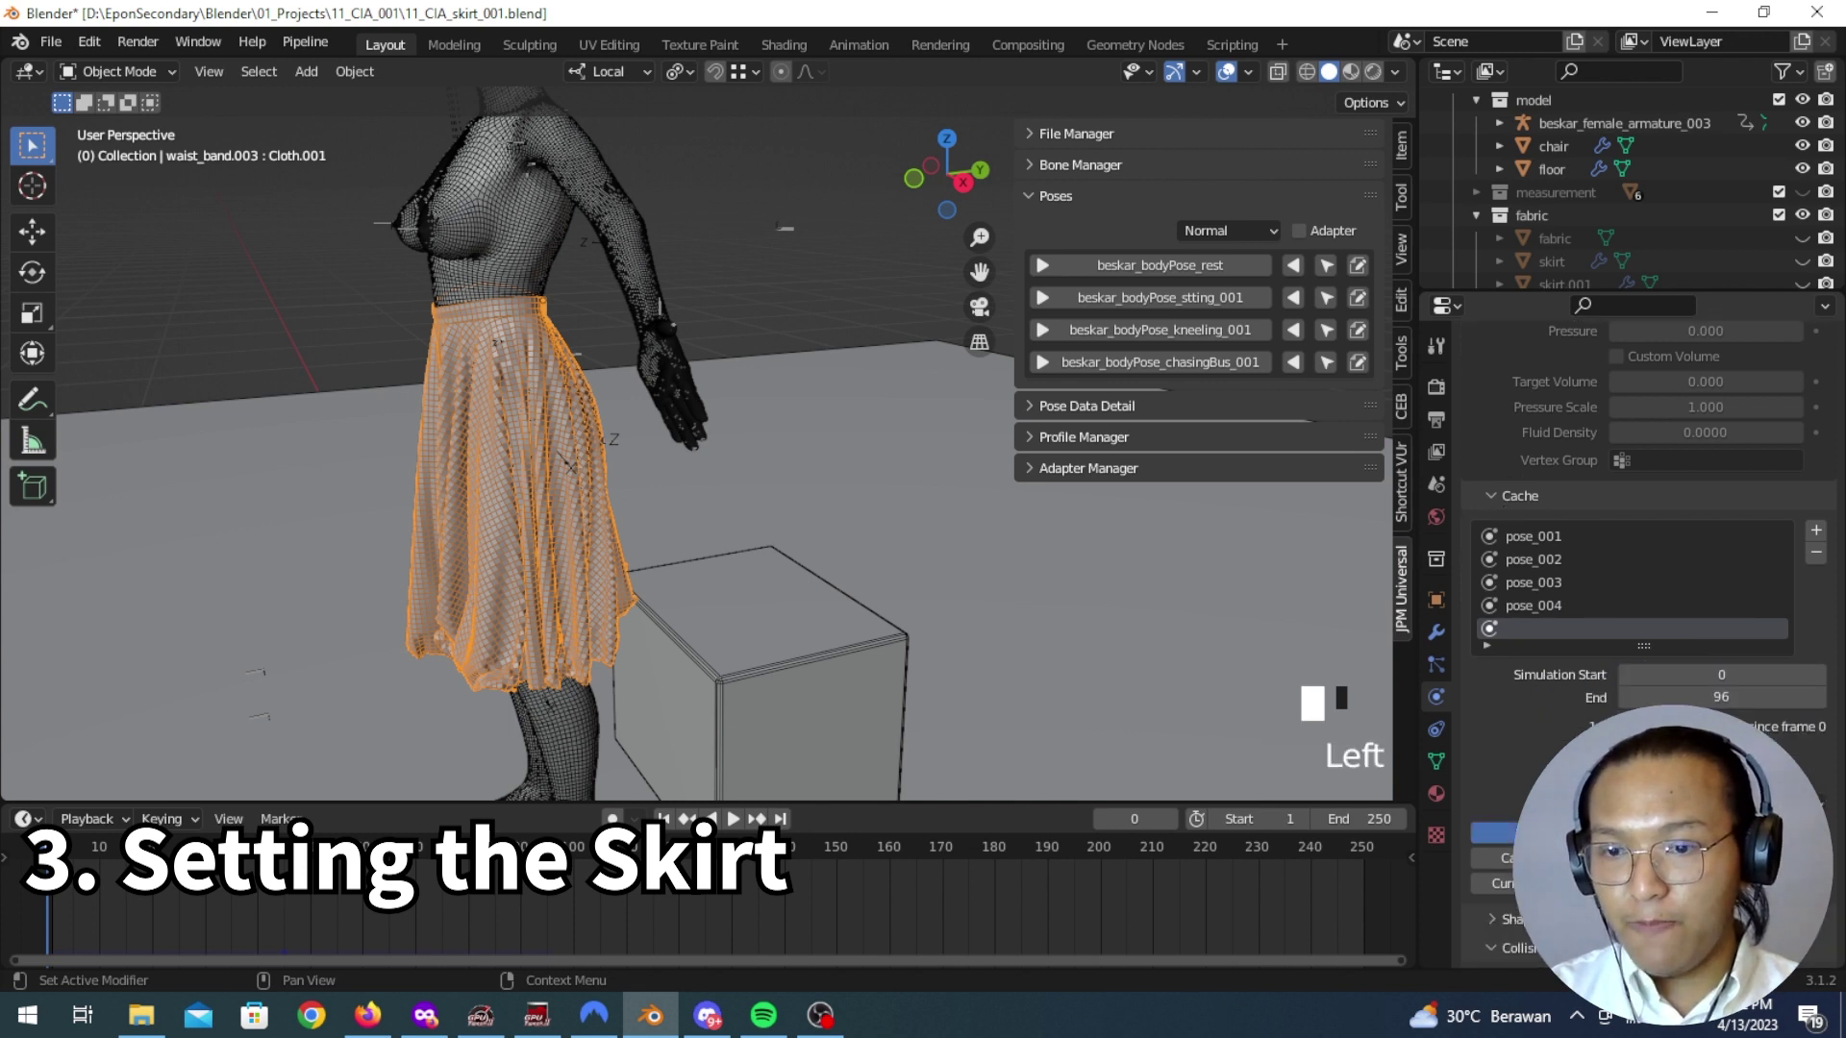
Step: Review the skirt's modifiers, play the first frames of the baked simulation to check the skirt, and return to frame 0
click(1437, 634)
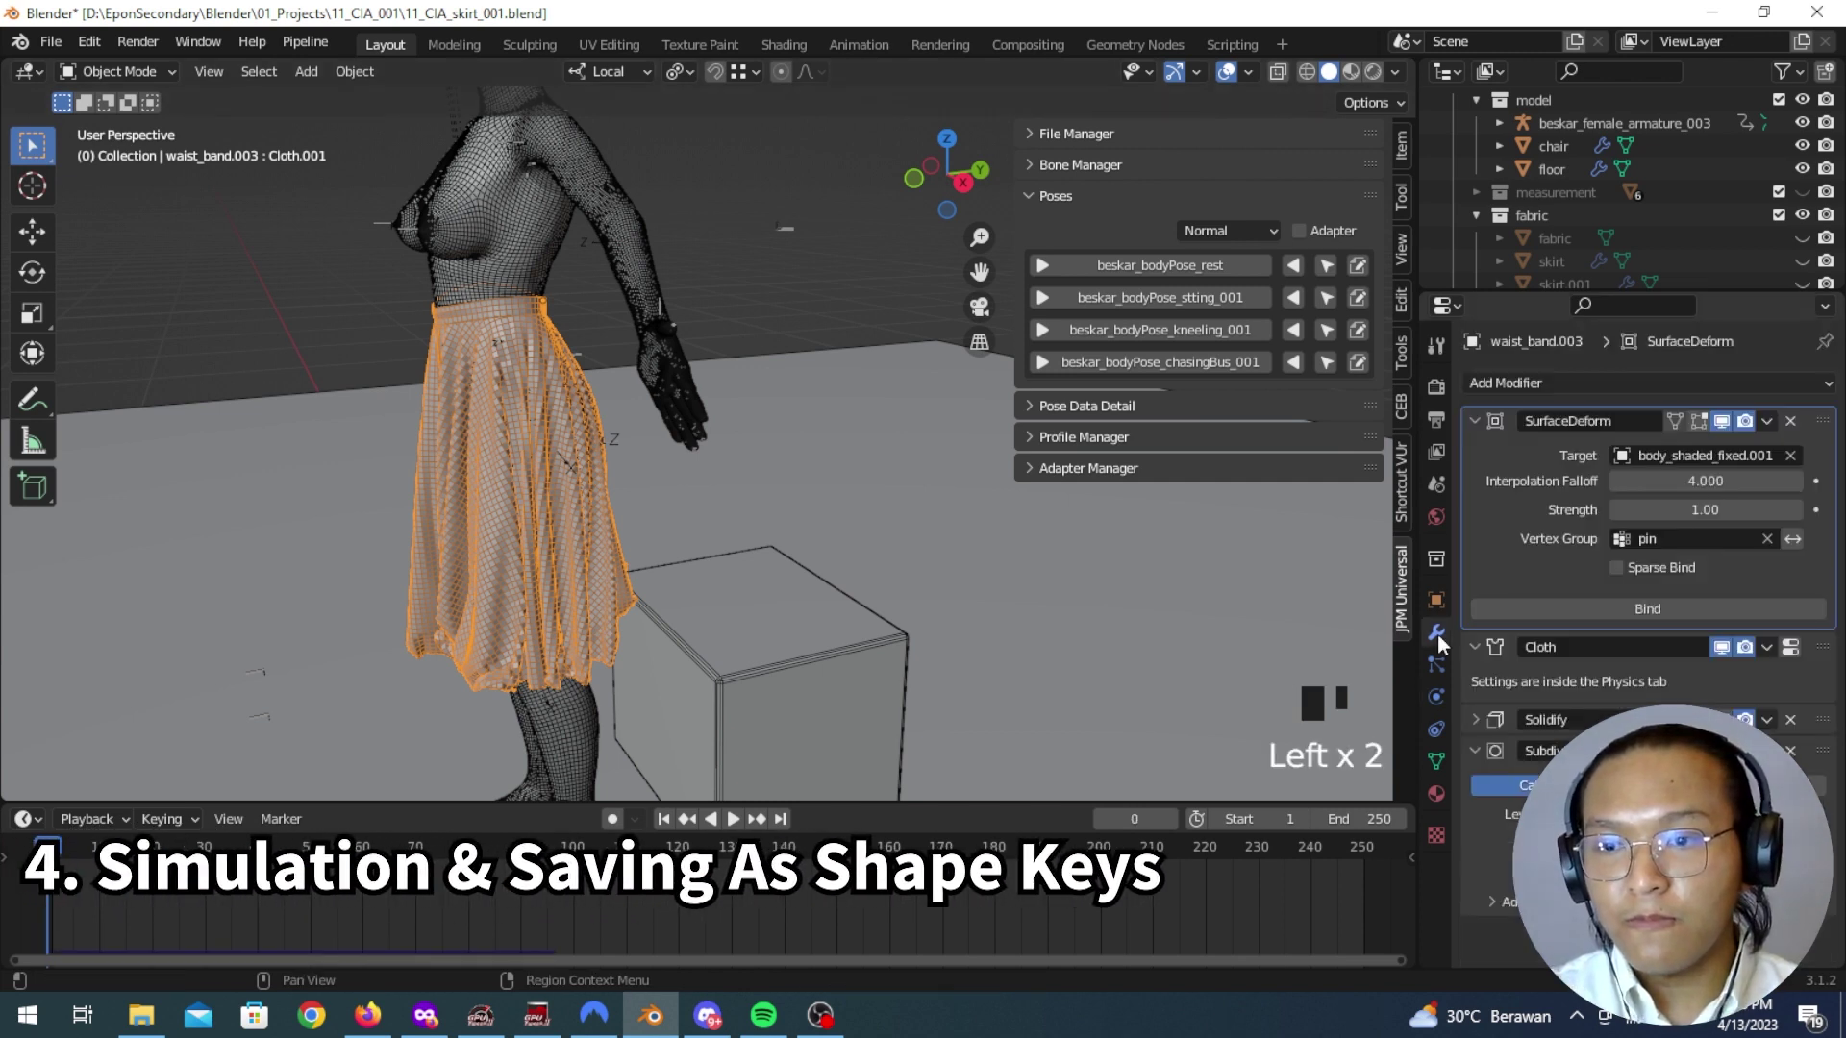
shift+middle_drag(631, 472, 725, 487)
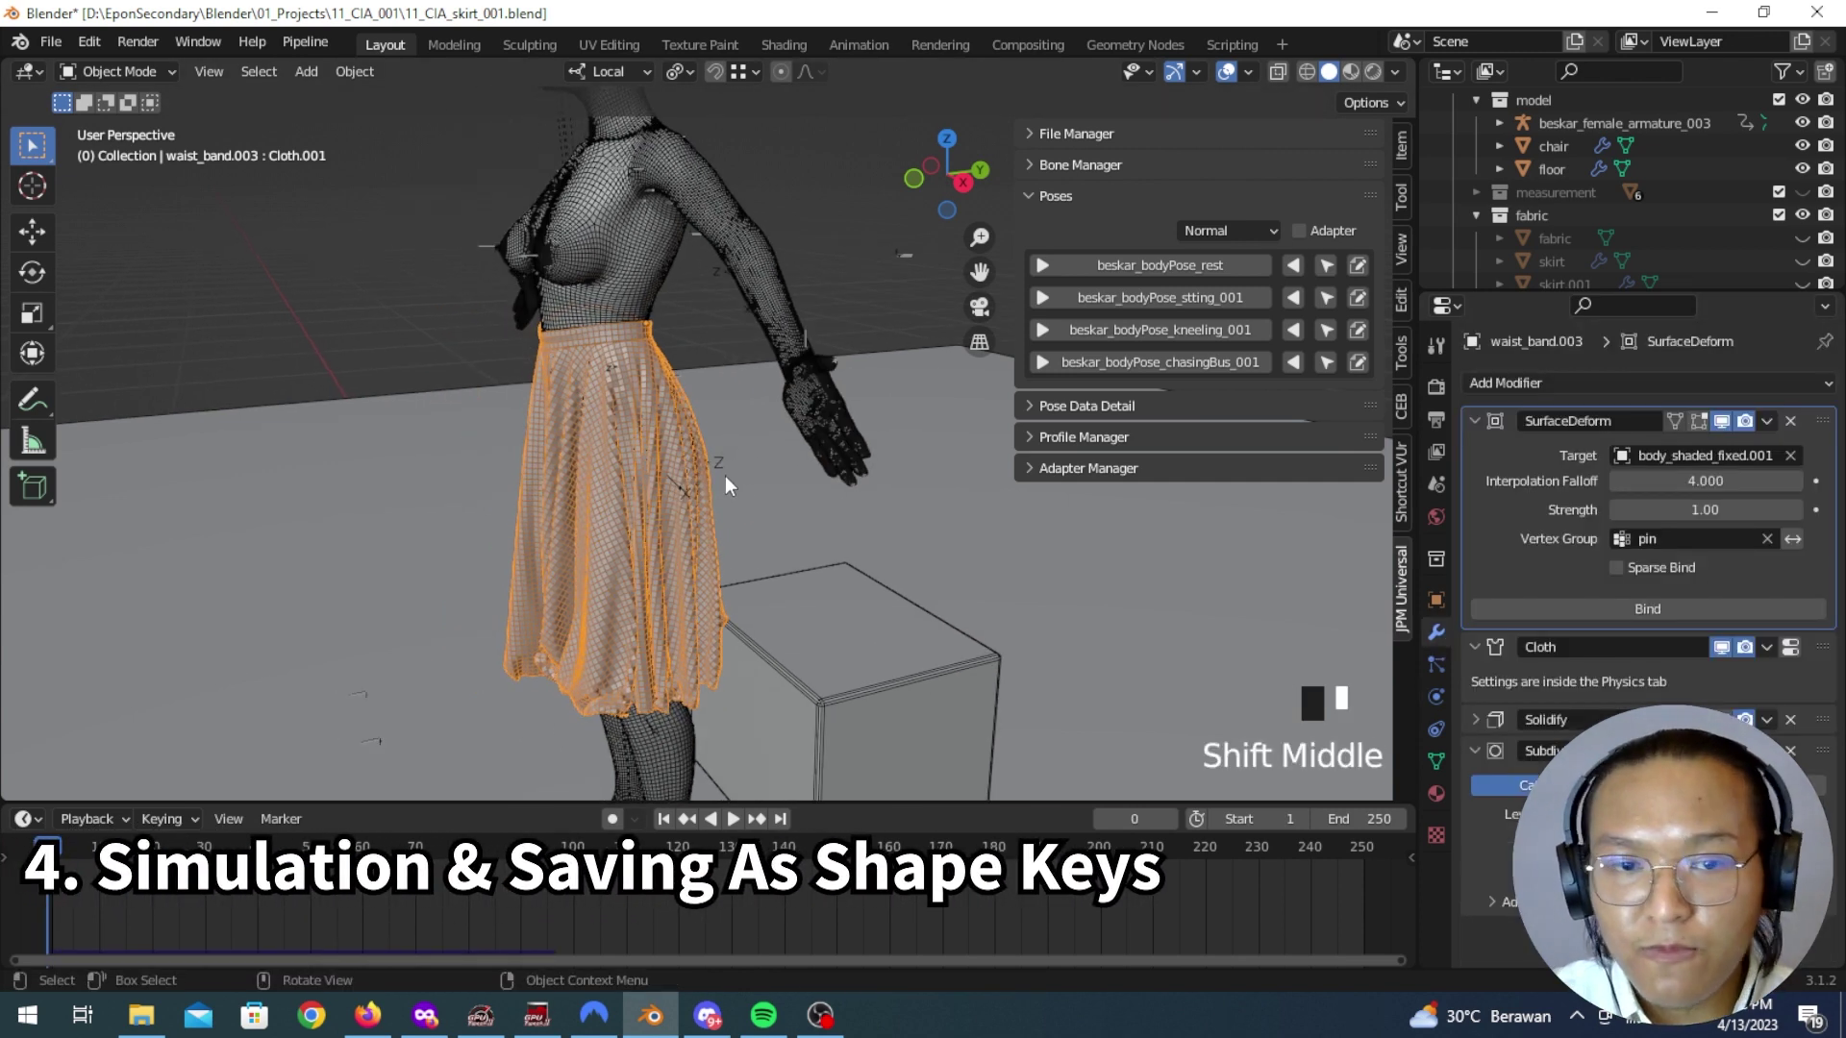
key(space)
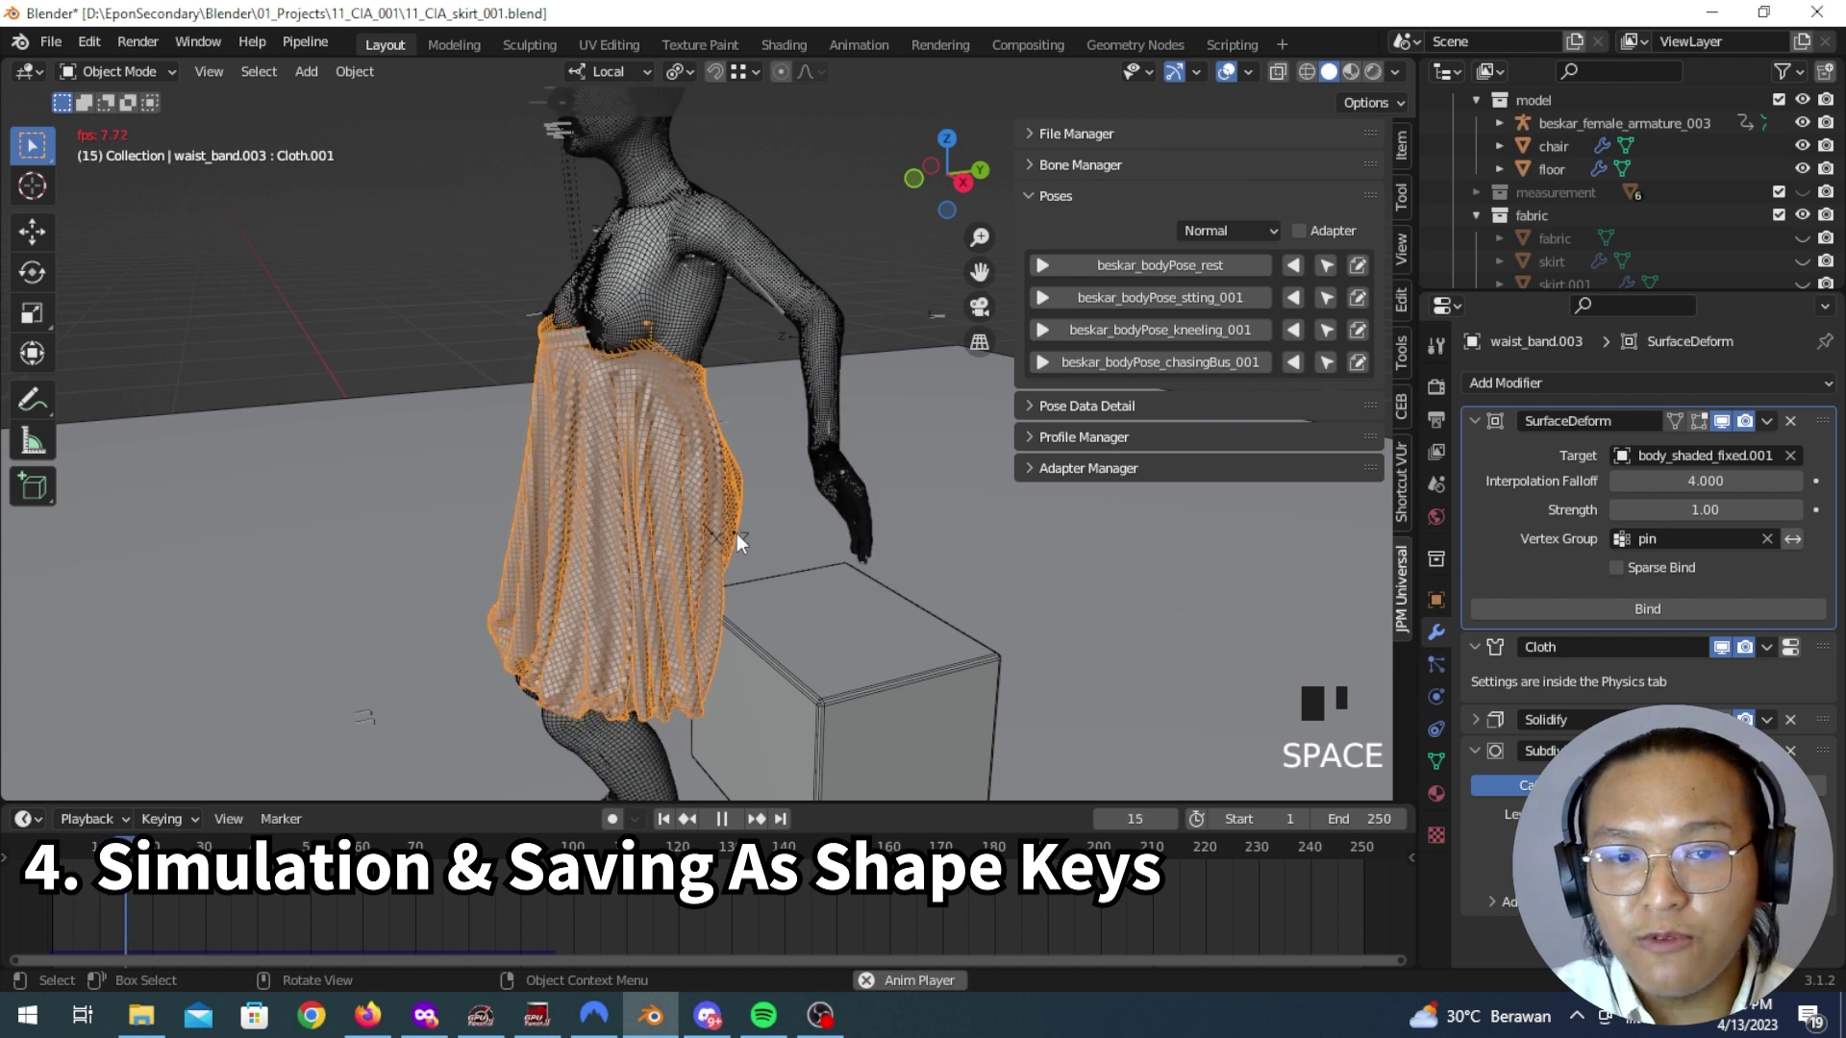
key(space)
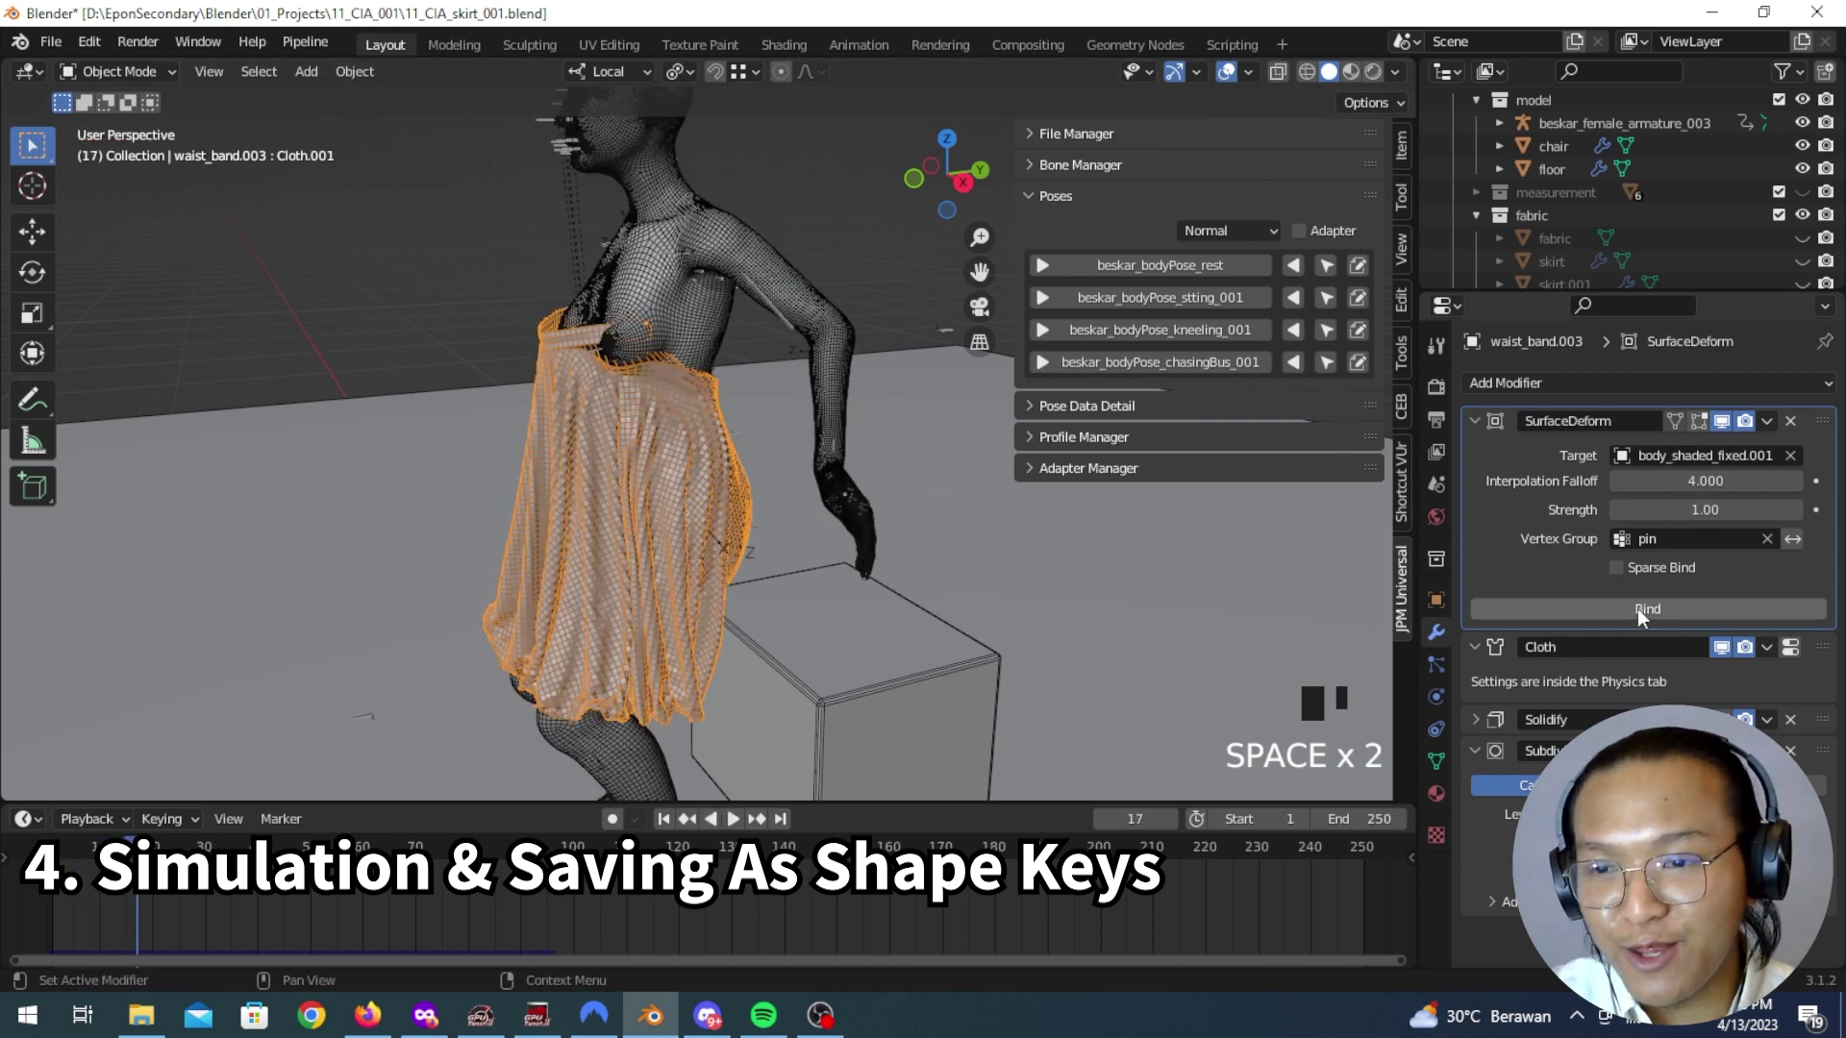
key(Left)
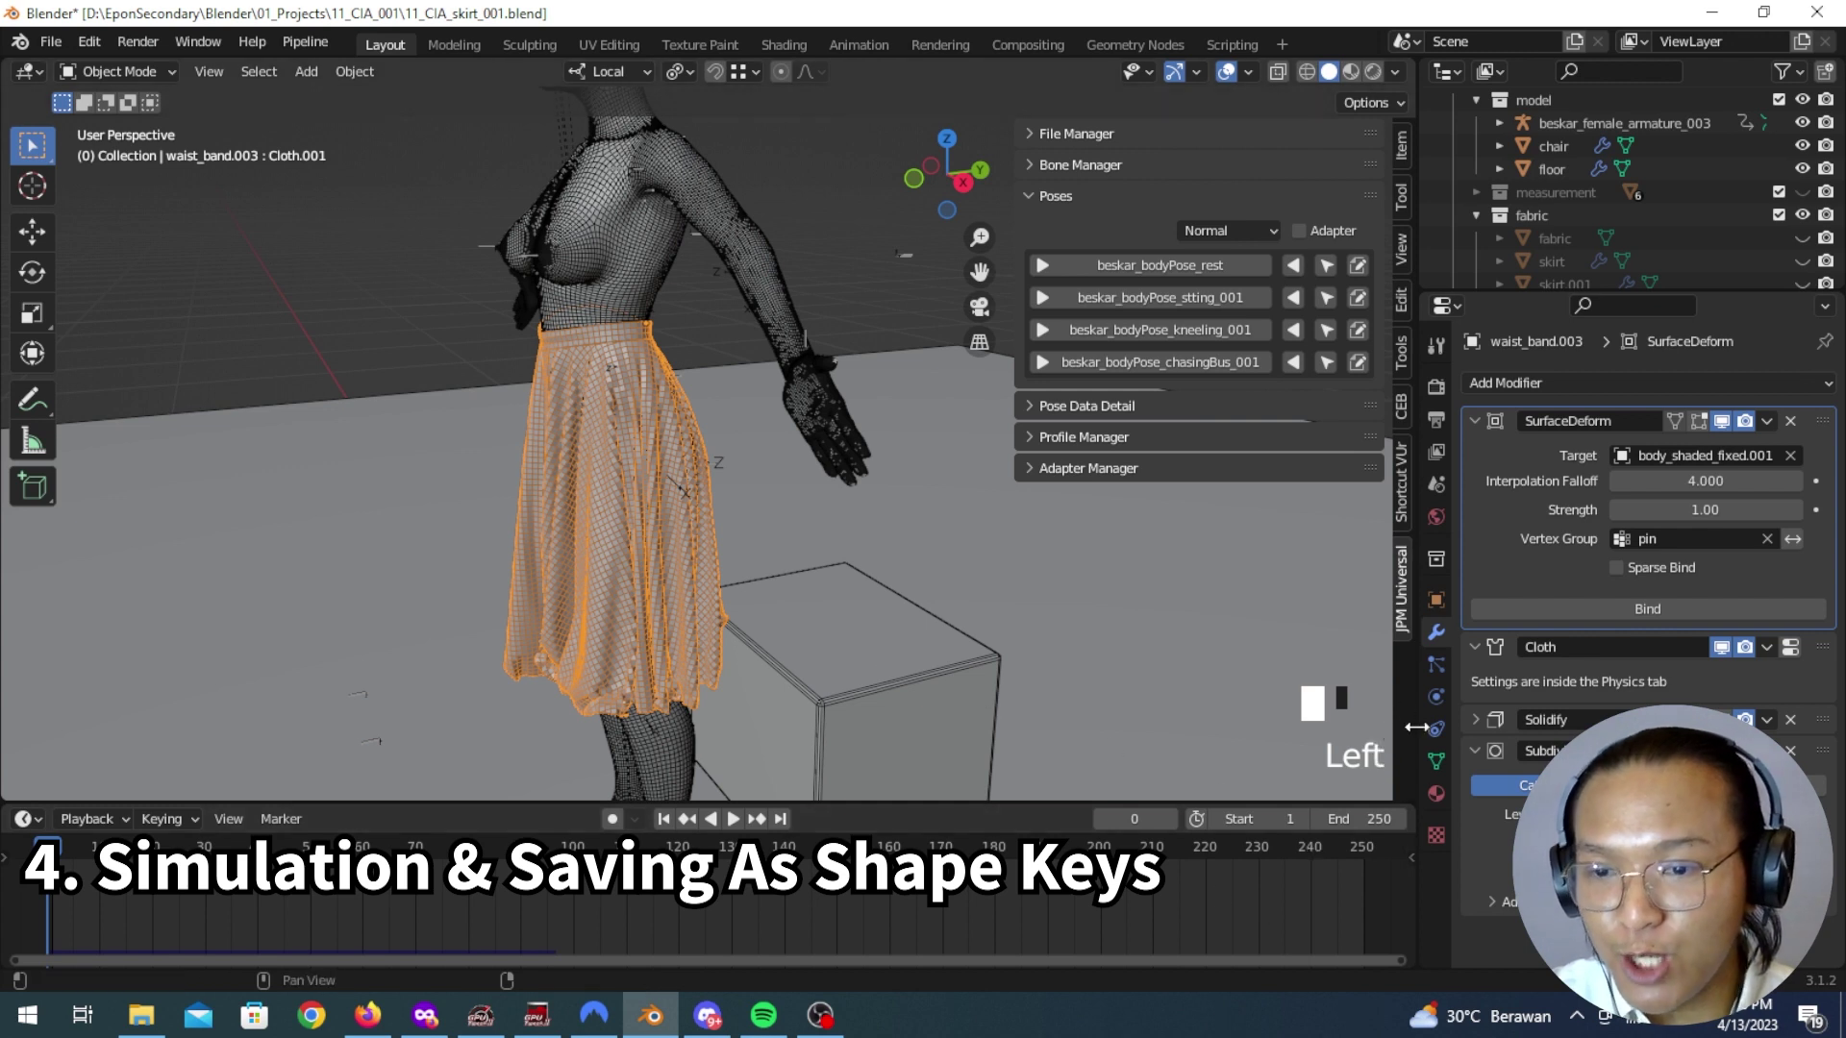
Step: Bind the skirt's Surface Deform modifier to the body mesh and replace the old cloth bake with a fresh one
click(1707, 615)
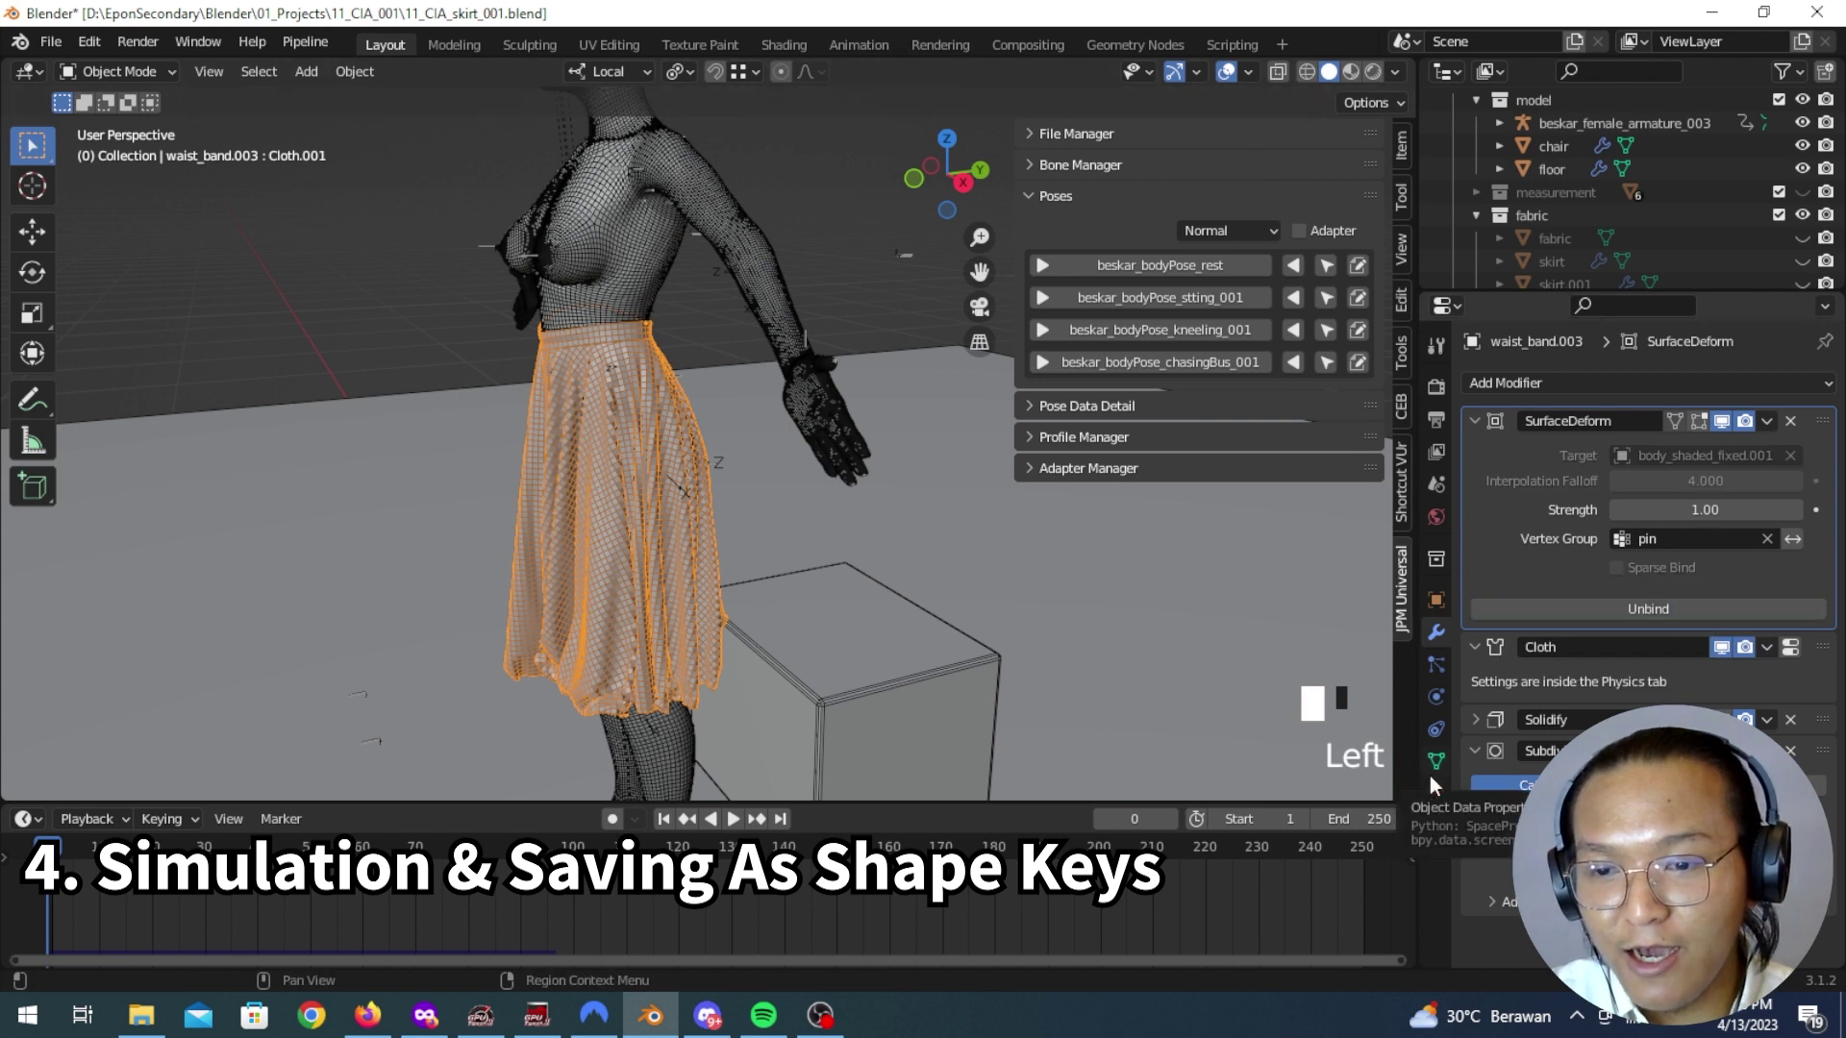
click(1436, 697)
scroll(1533, 721, down, 15)
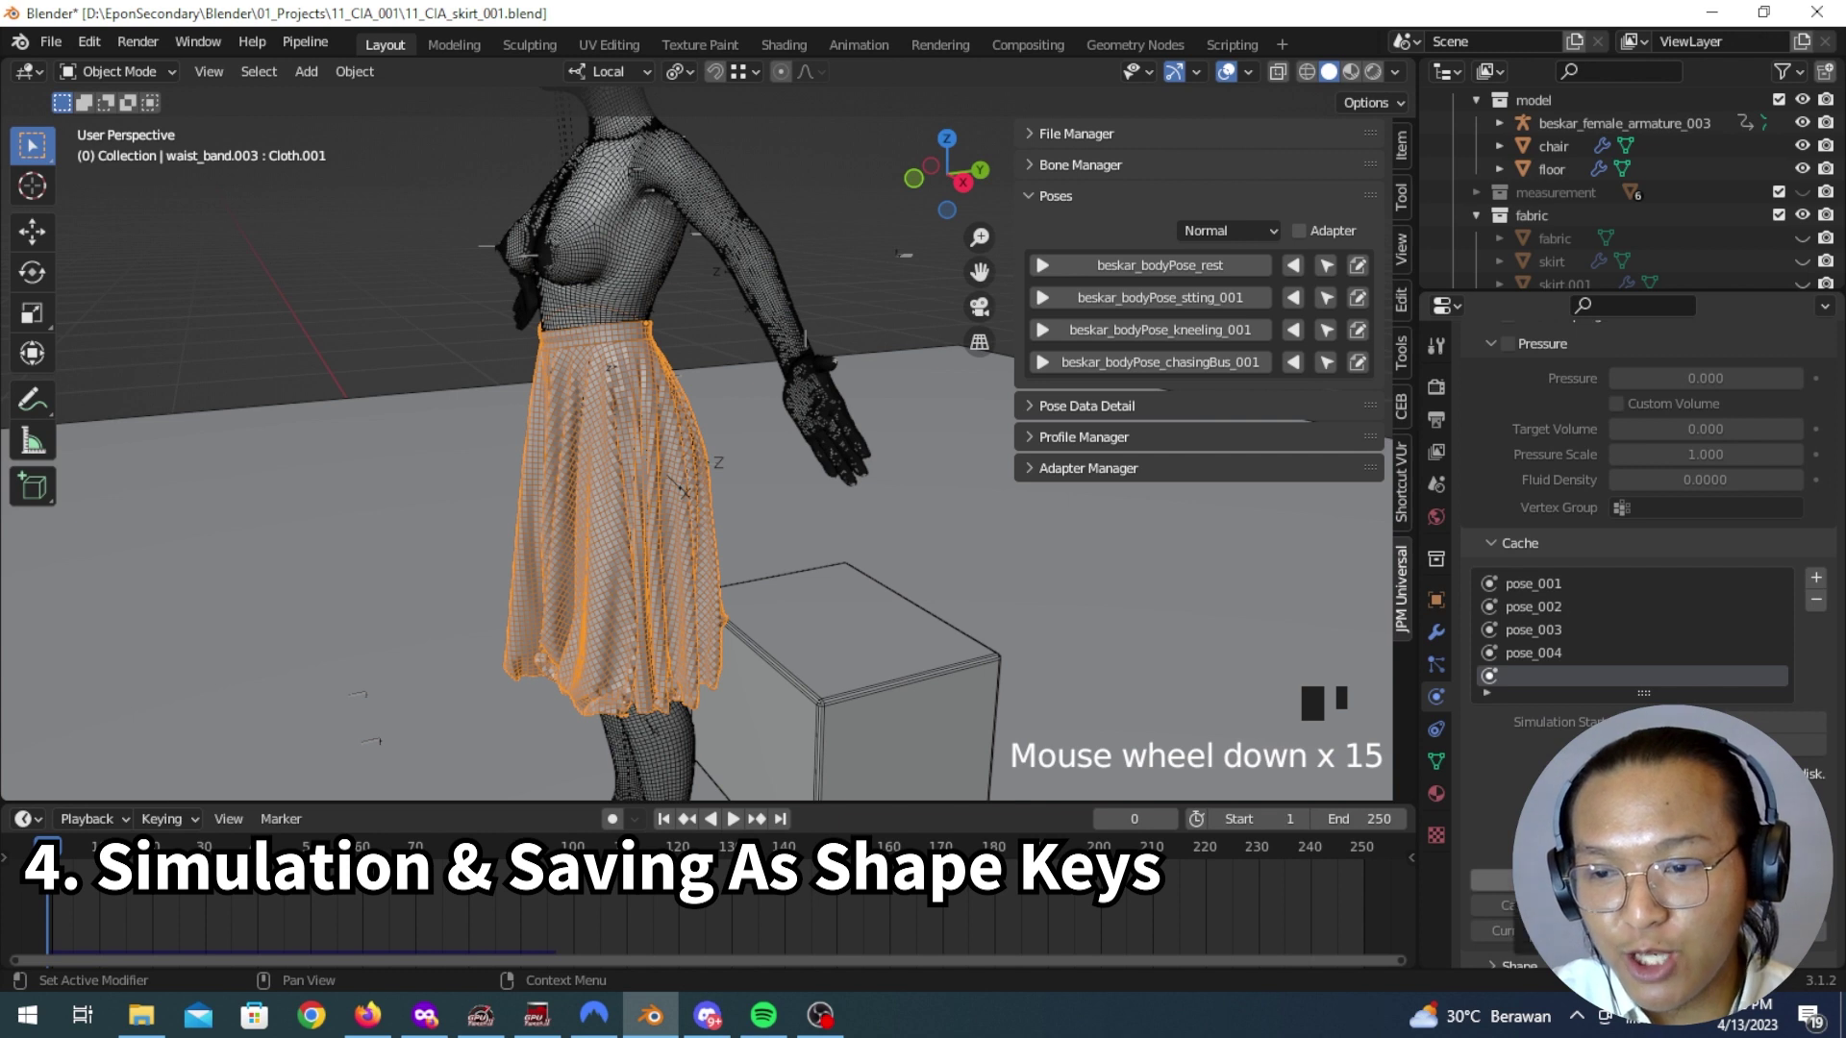
click(1508, 343)
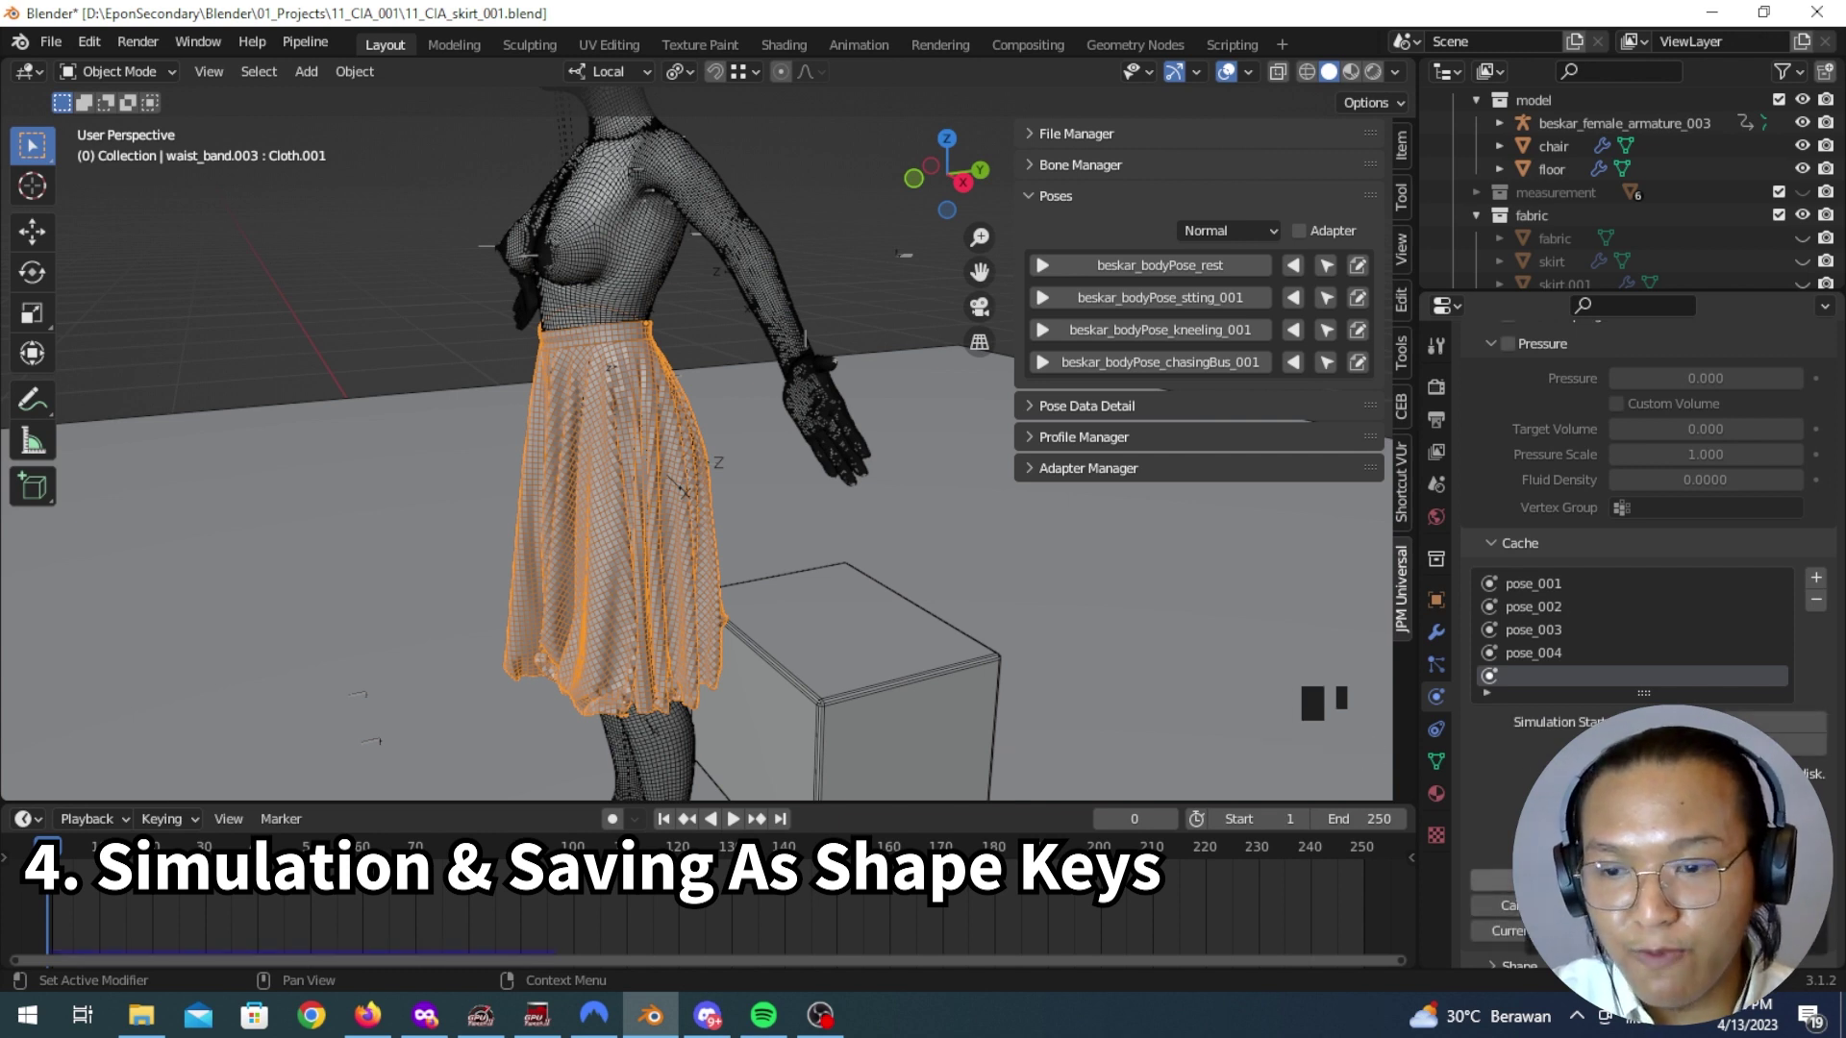
click(1500, 880)
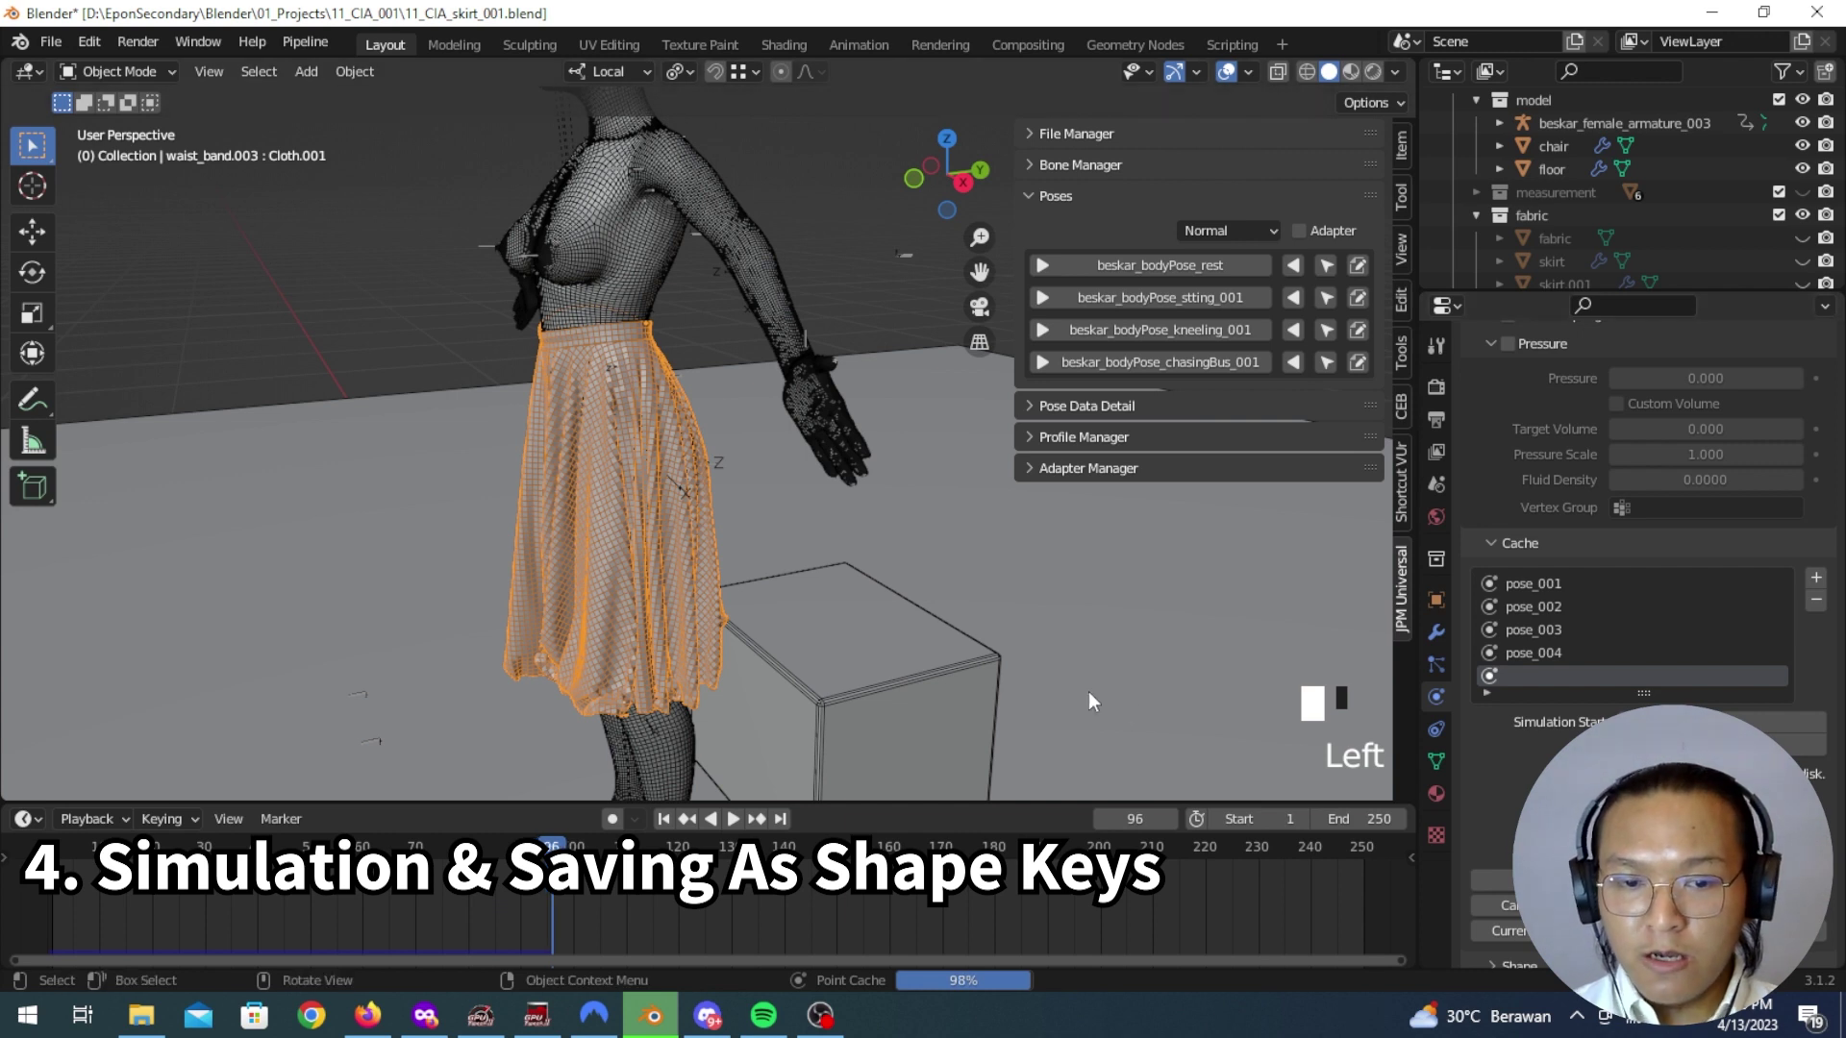
Step: Play the baked simulation through the sitting motion and examine the skirt from several angles at frame 96
middle_drag(949, 683, 887, 621)
key(space)
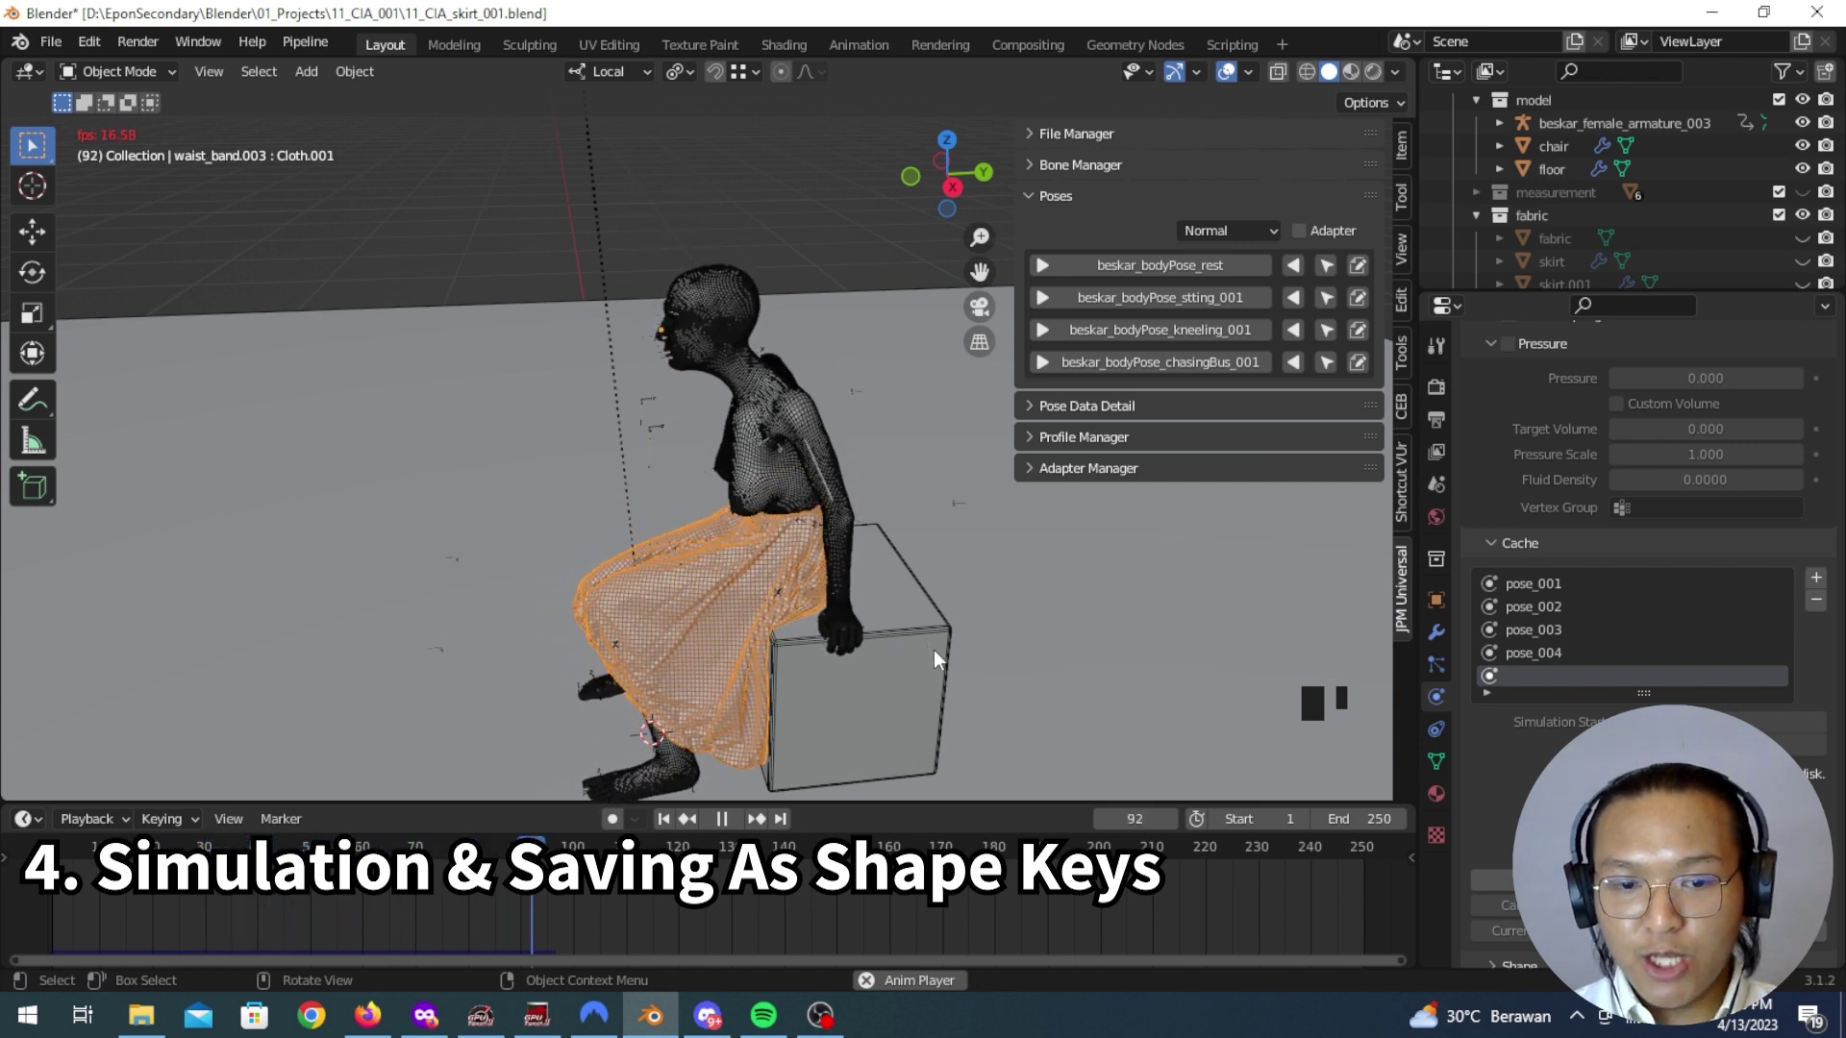
key(space)
key(Left)
middle_drag(956, 614, 554, 585)
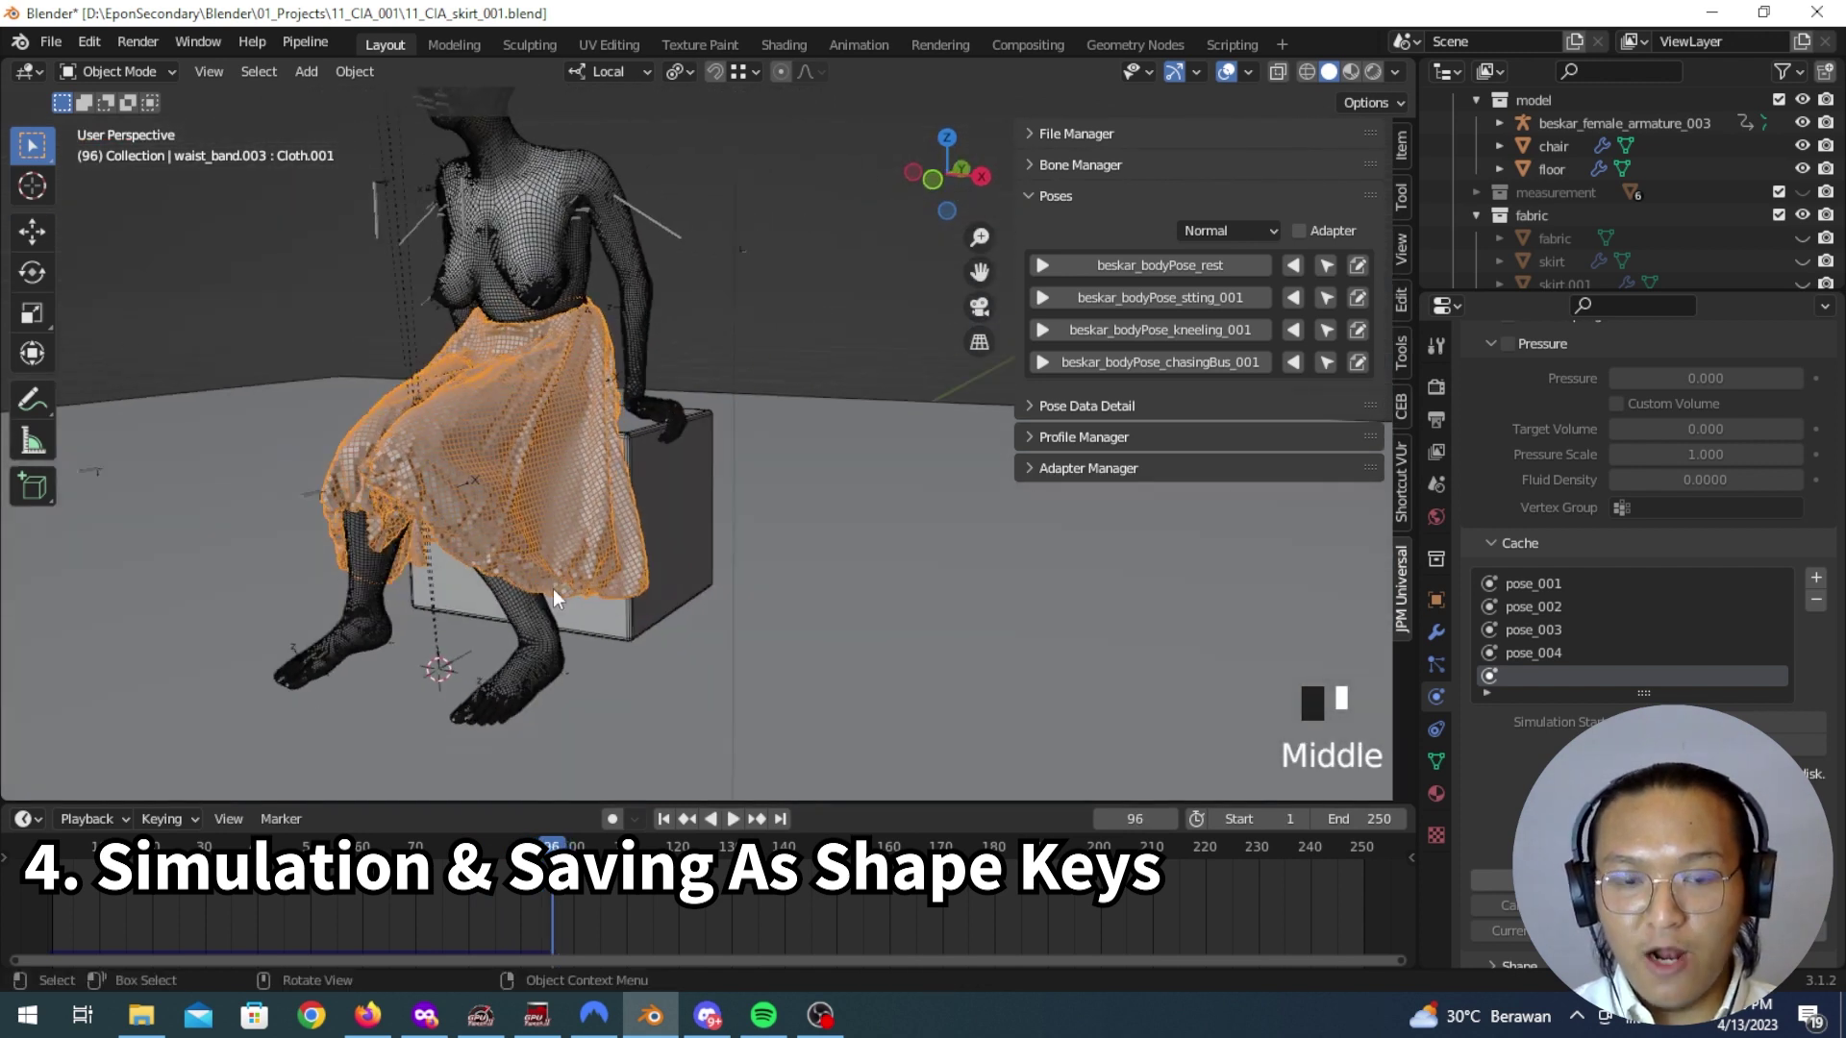
key(n)
scroll(648, 525, up, 2)
middle_drag(823, 619, 565, 586)
scroll(1086, 575, up, 2)
scroll(565, 587, down, 2)
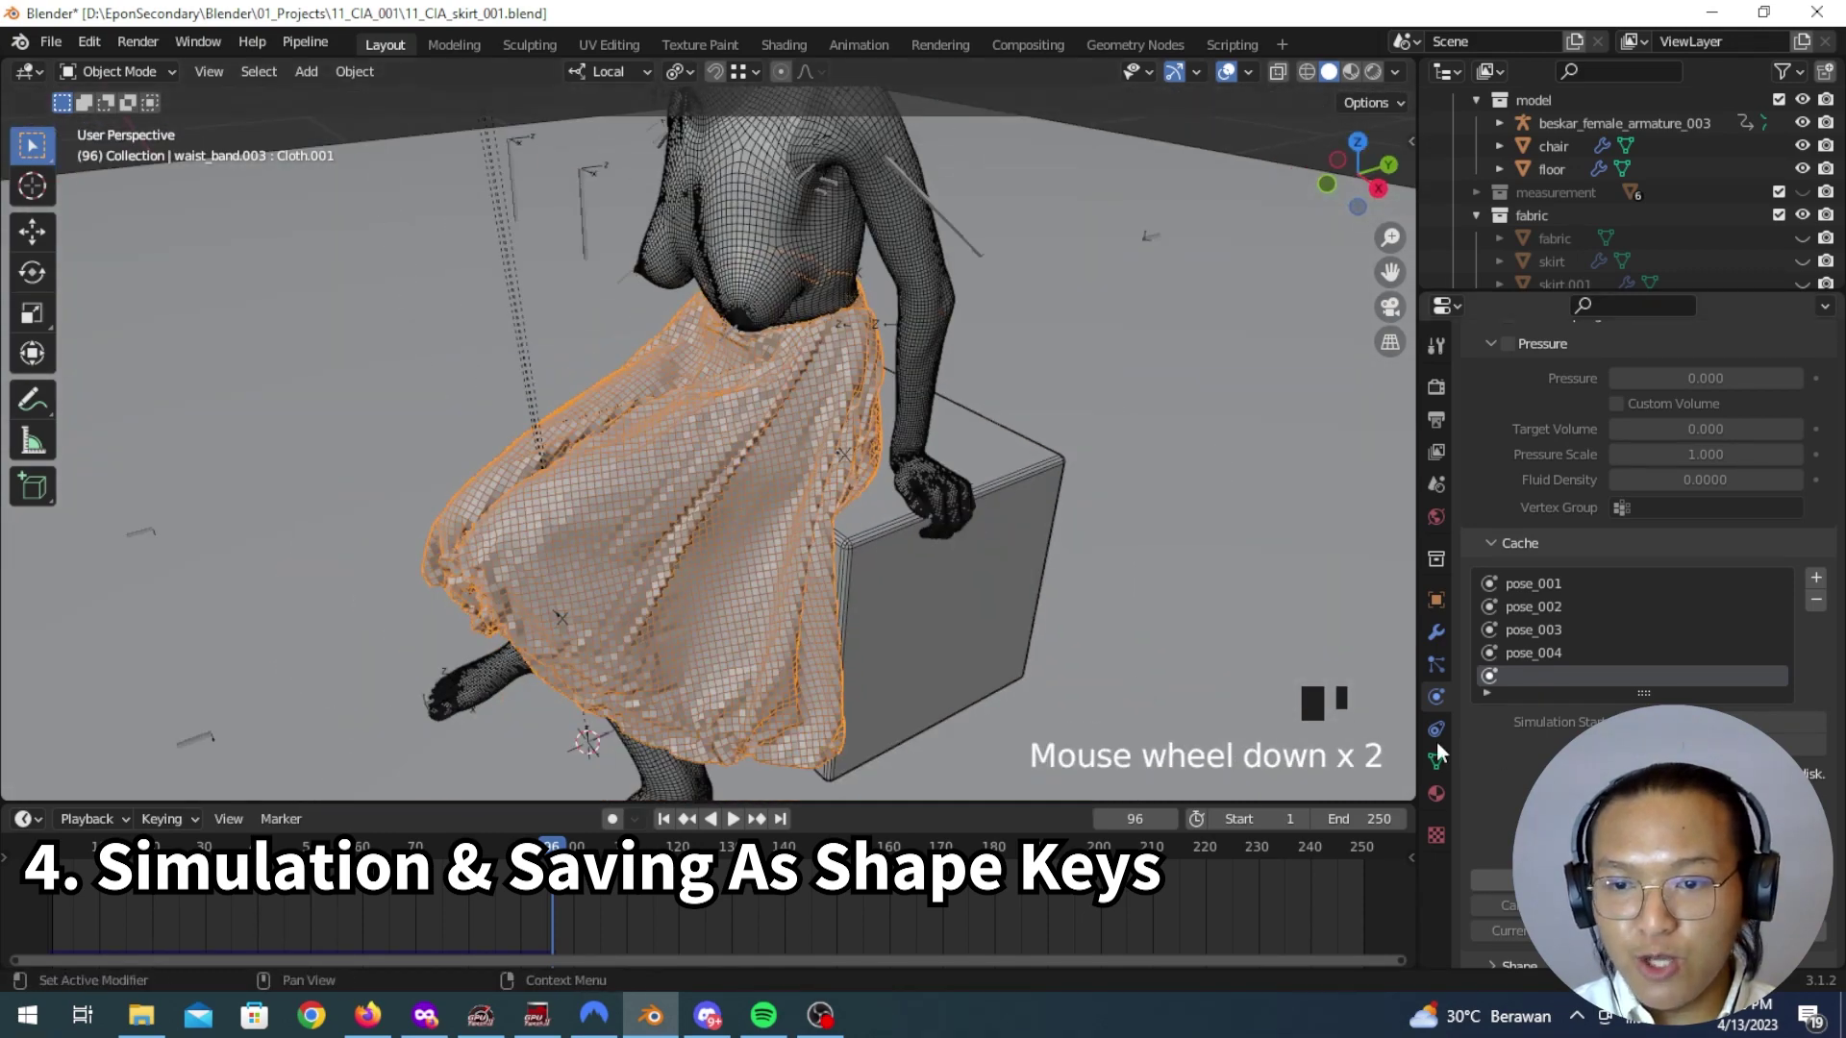
Step: Enable viewport display for the skirt's Solidify modifier and check the folds around the waist and chair
click(1436, 633)
middle_drag(1017, 591, 935, 568)
middle_drag(1038, 544, 1277, 589)
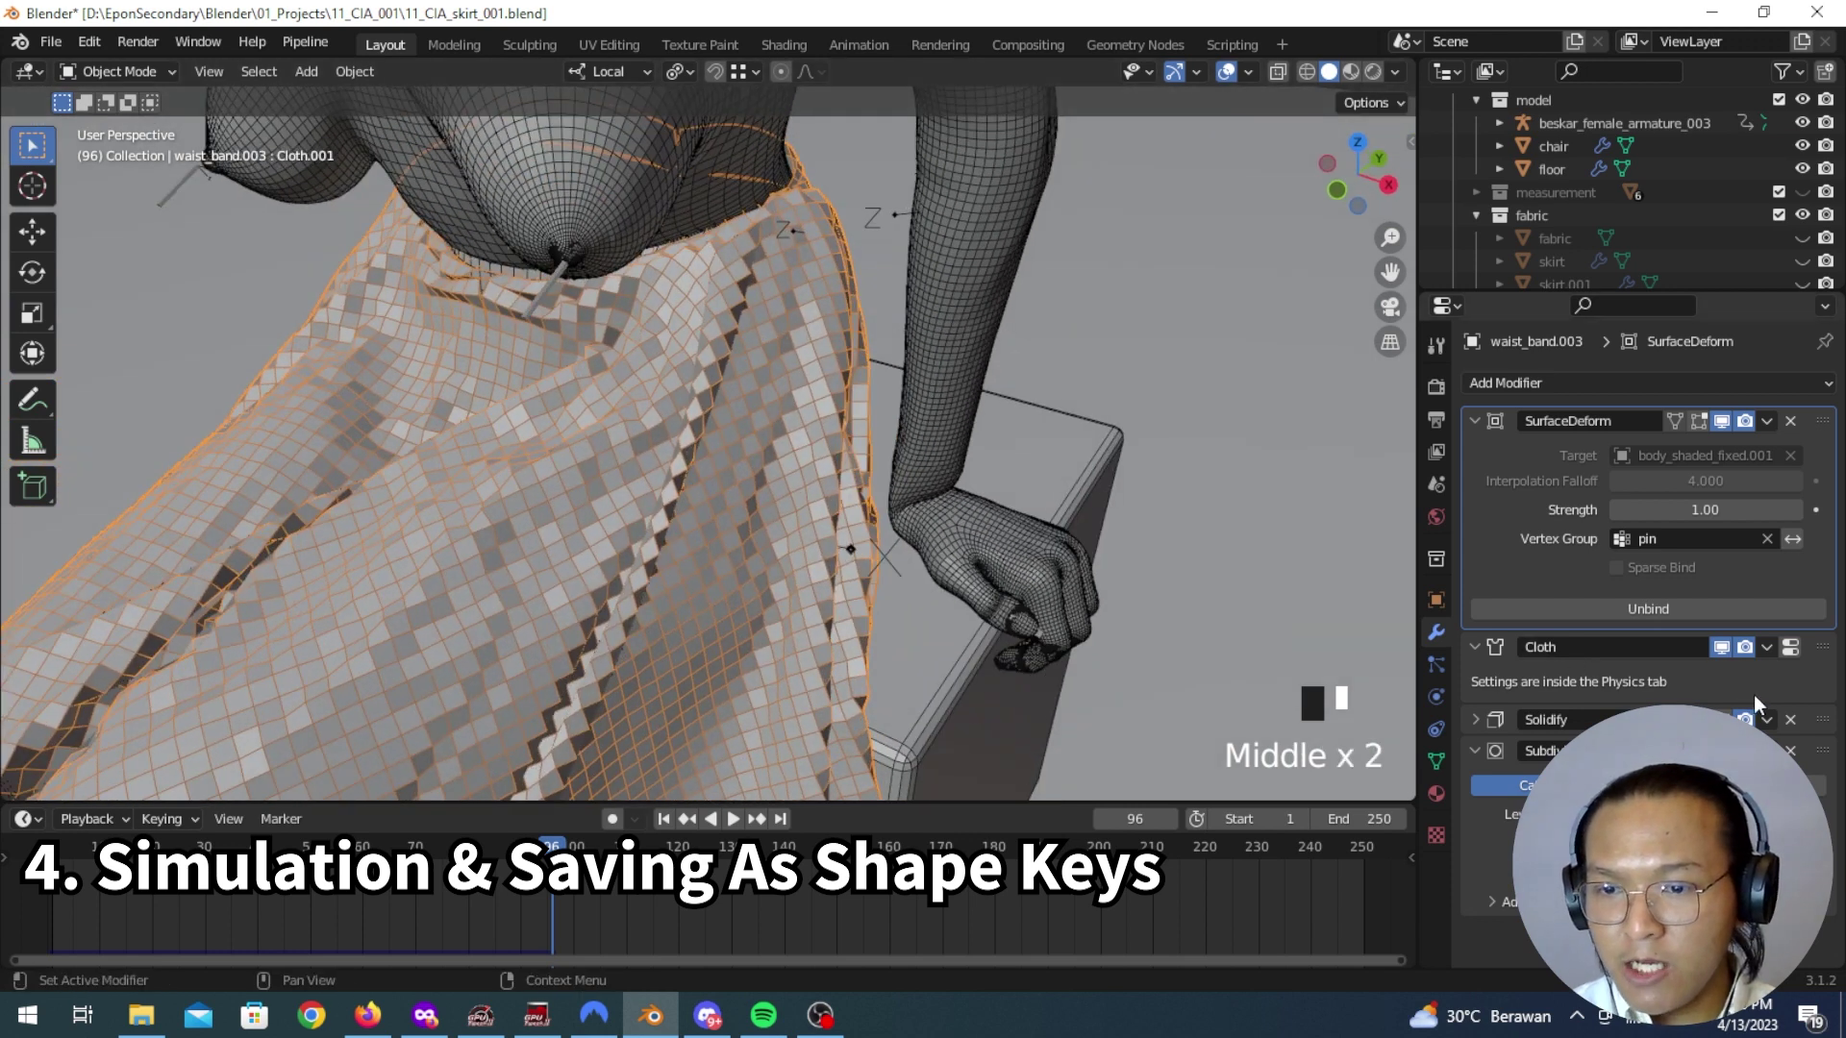
click(1721, 720)
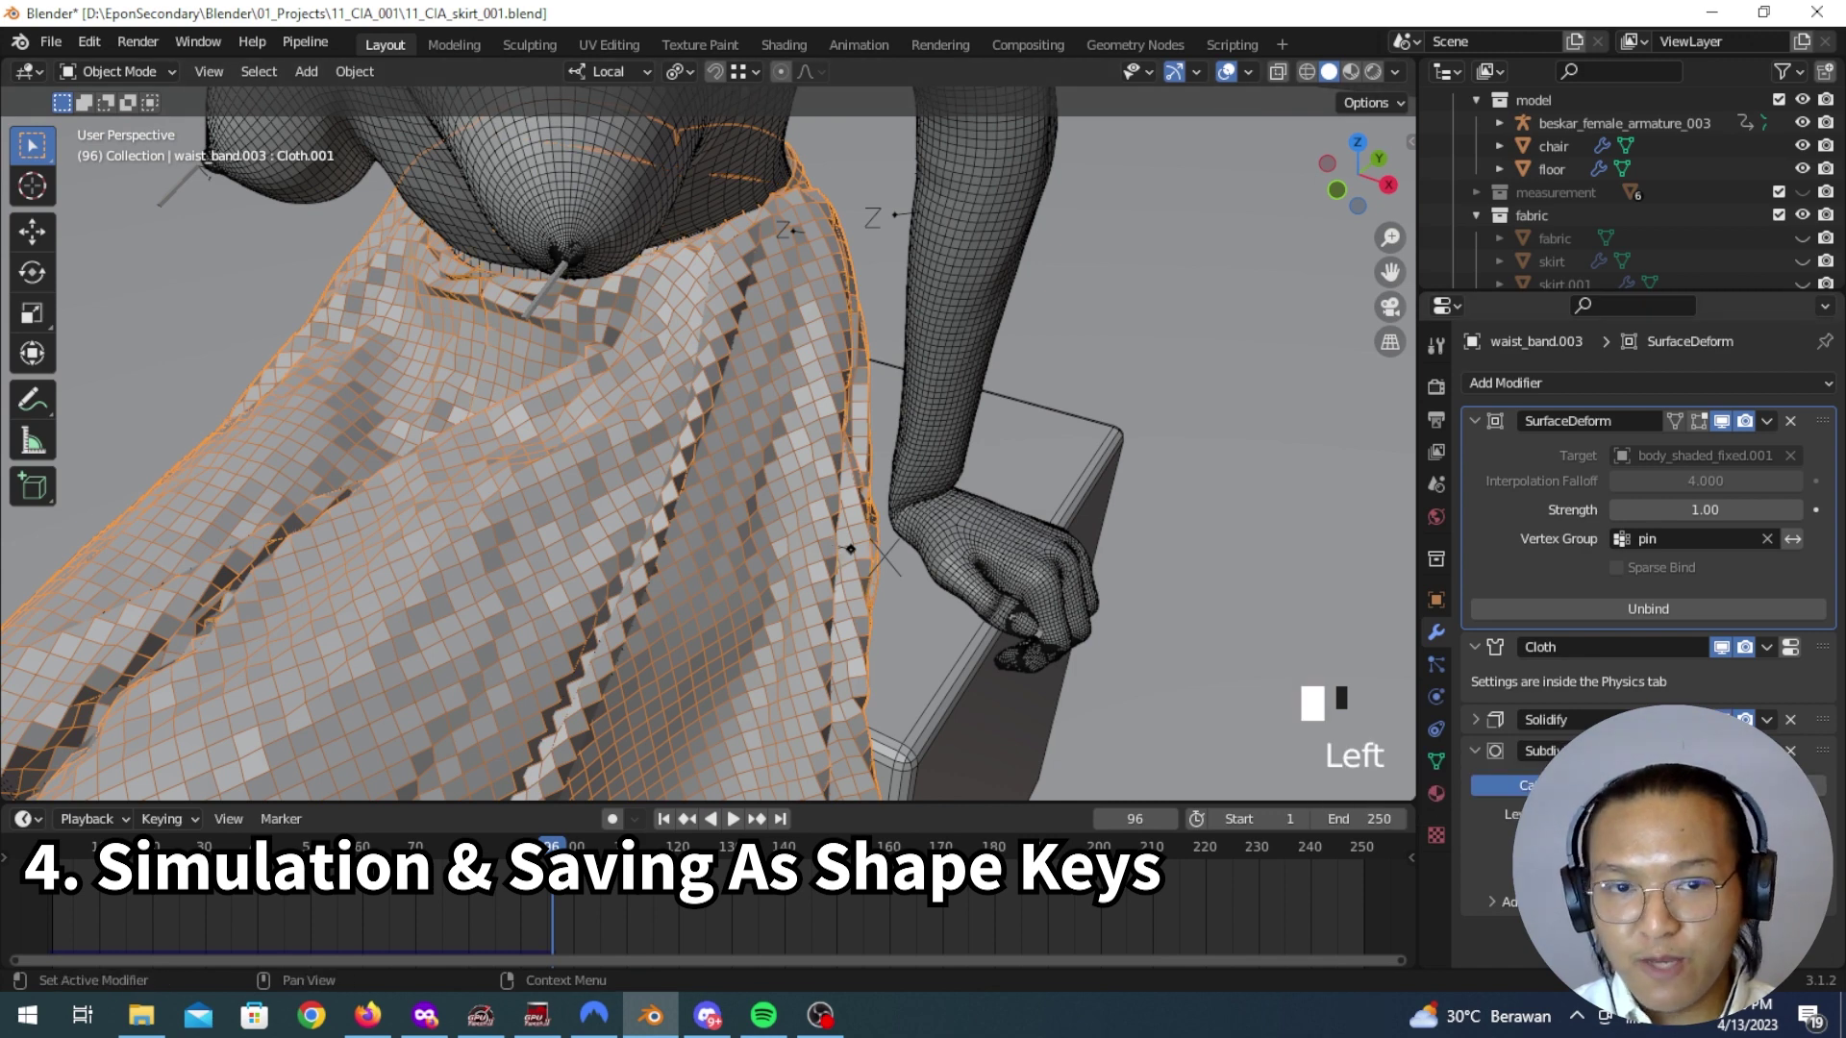
click(580, 496)
middle_drag(664, 530, 544, 492)
click(1167, 532)
shift+middle_drag(1167, 533, 816, 503)
click(721, 502)
click(722, 502)
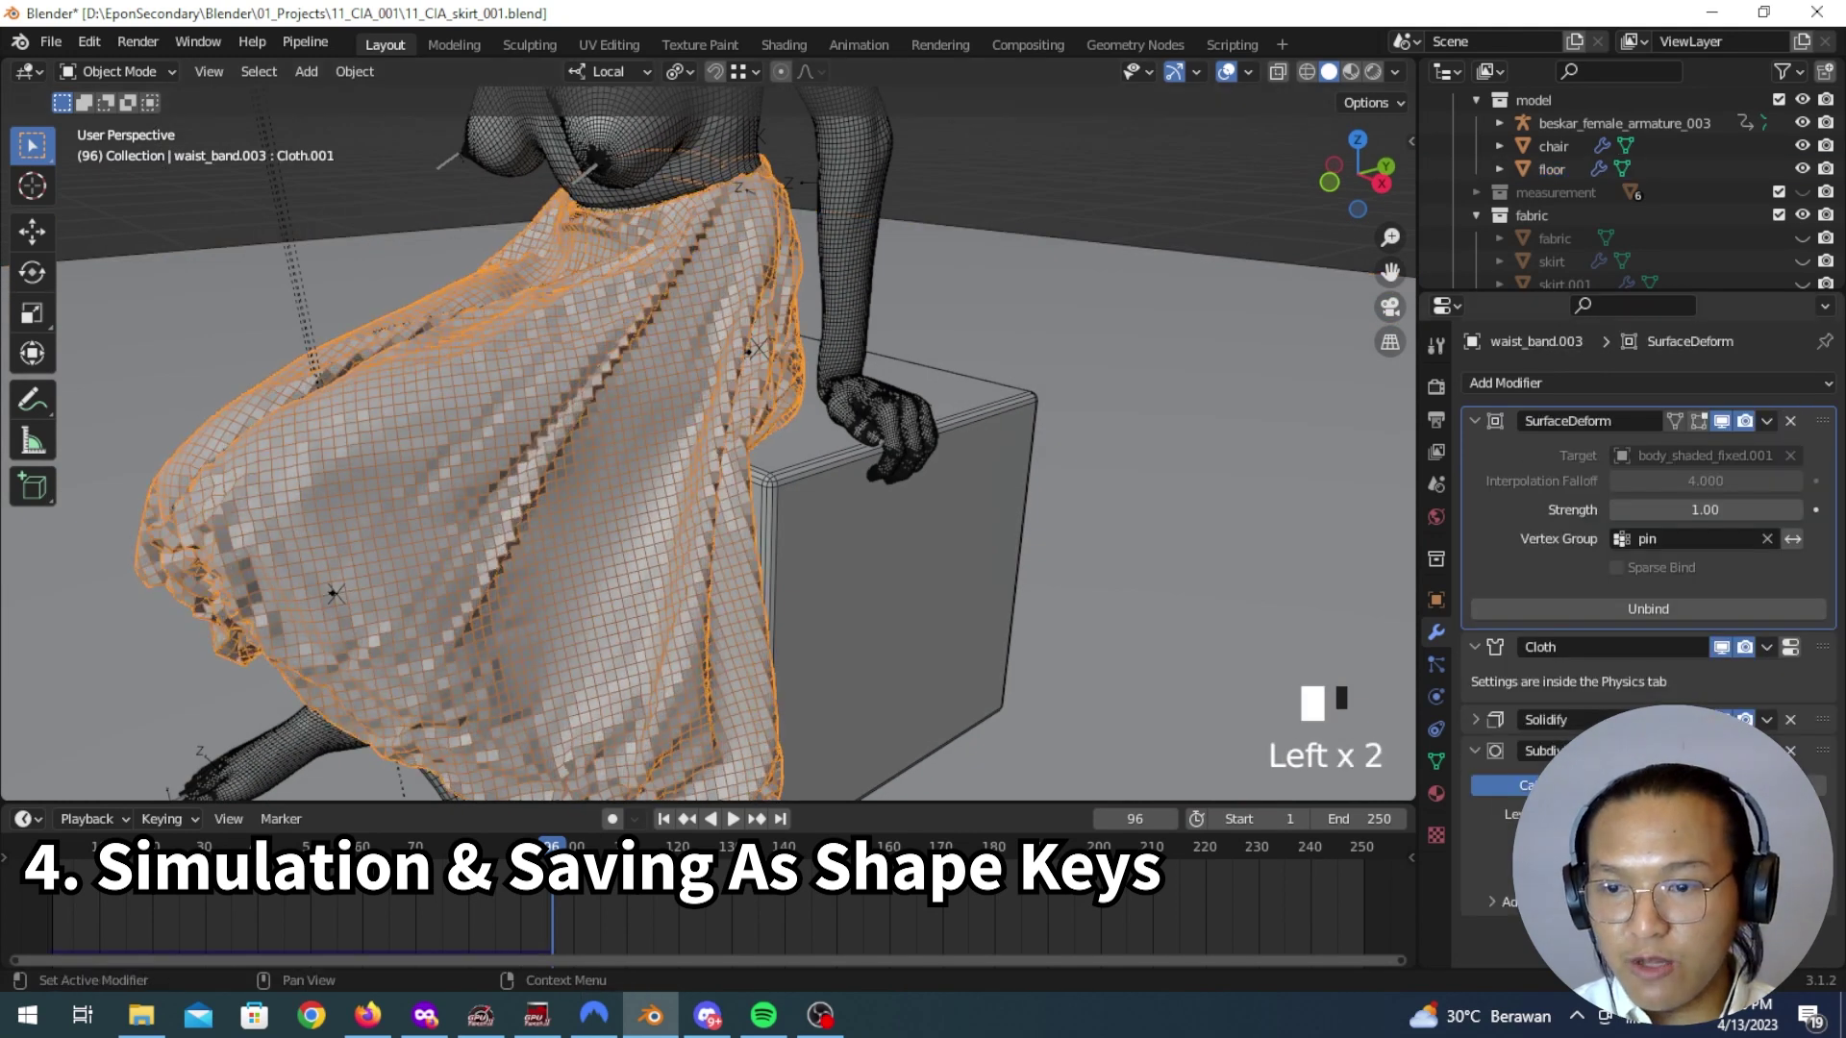
Step: Add a Smooth Corrective modifier to the skirt and place it between Solidify and Subdivision in the stack
click(1737, 384)
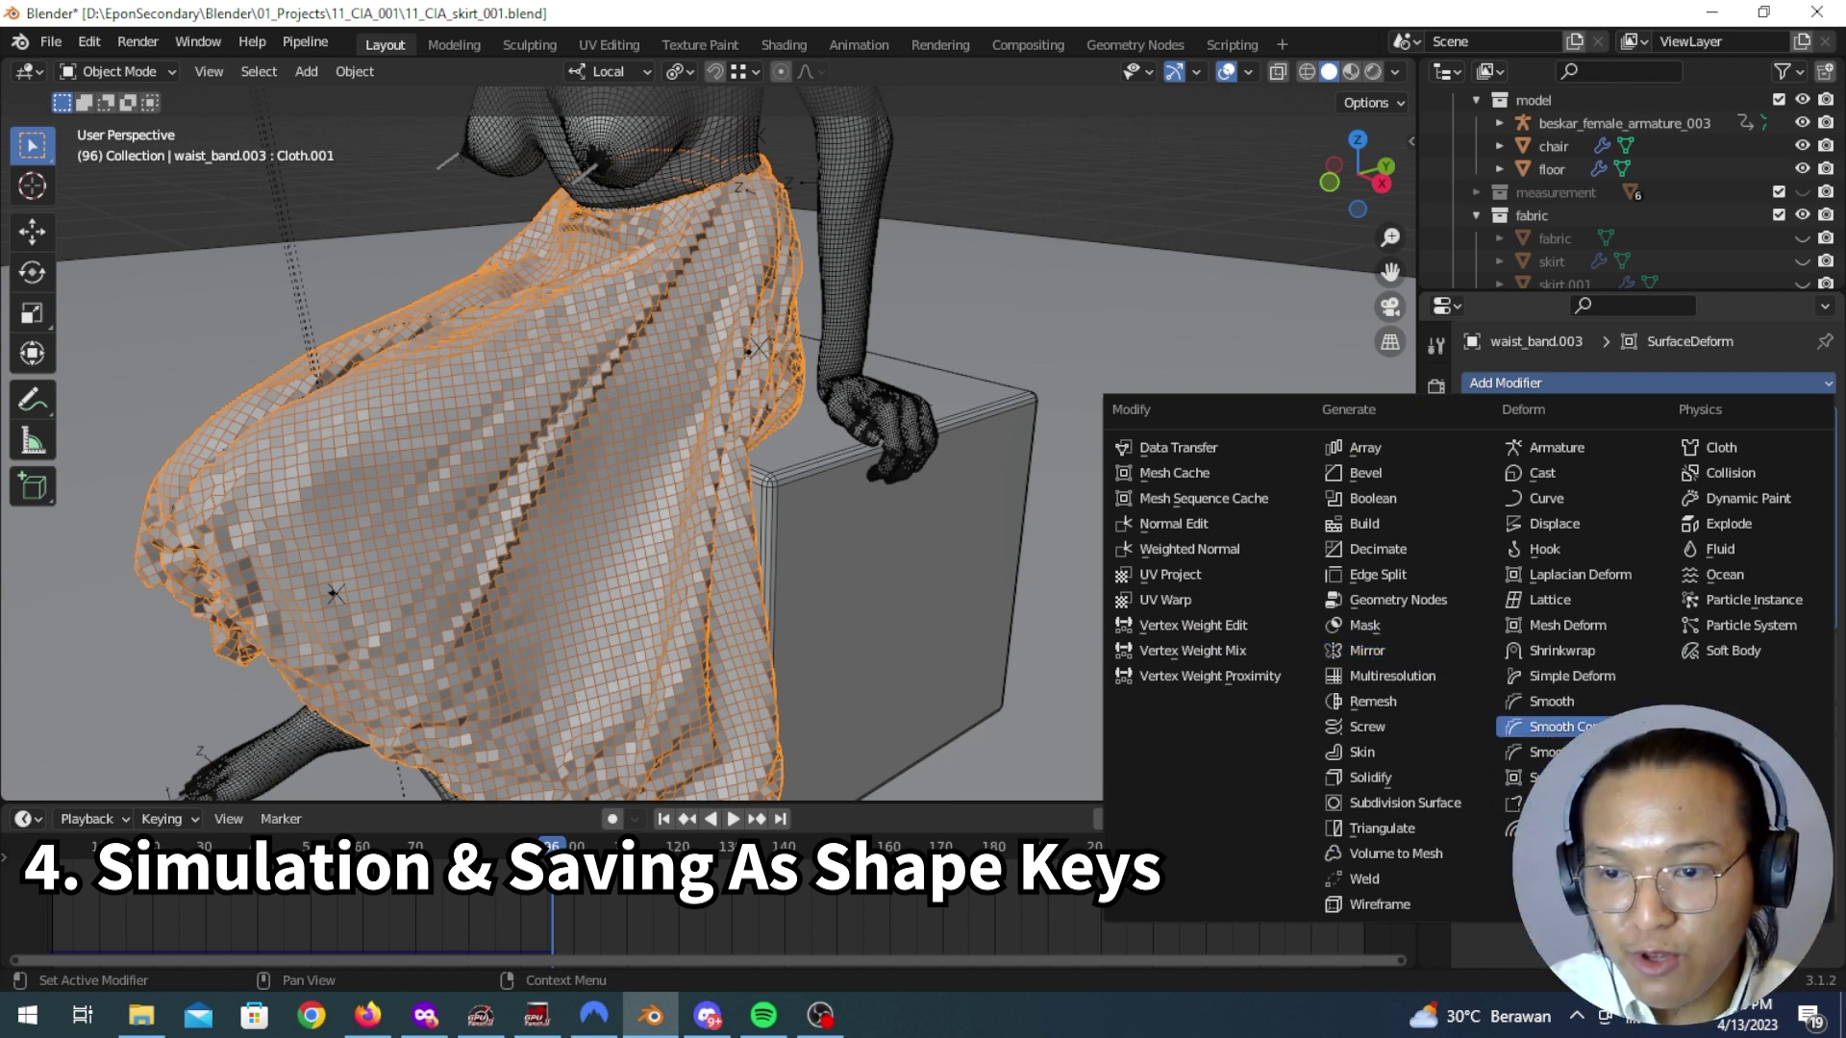
click(1550, 727)
scroll(1648, 577, down, 7)
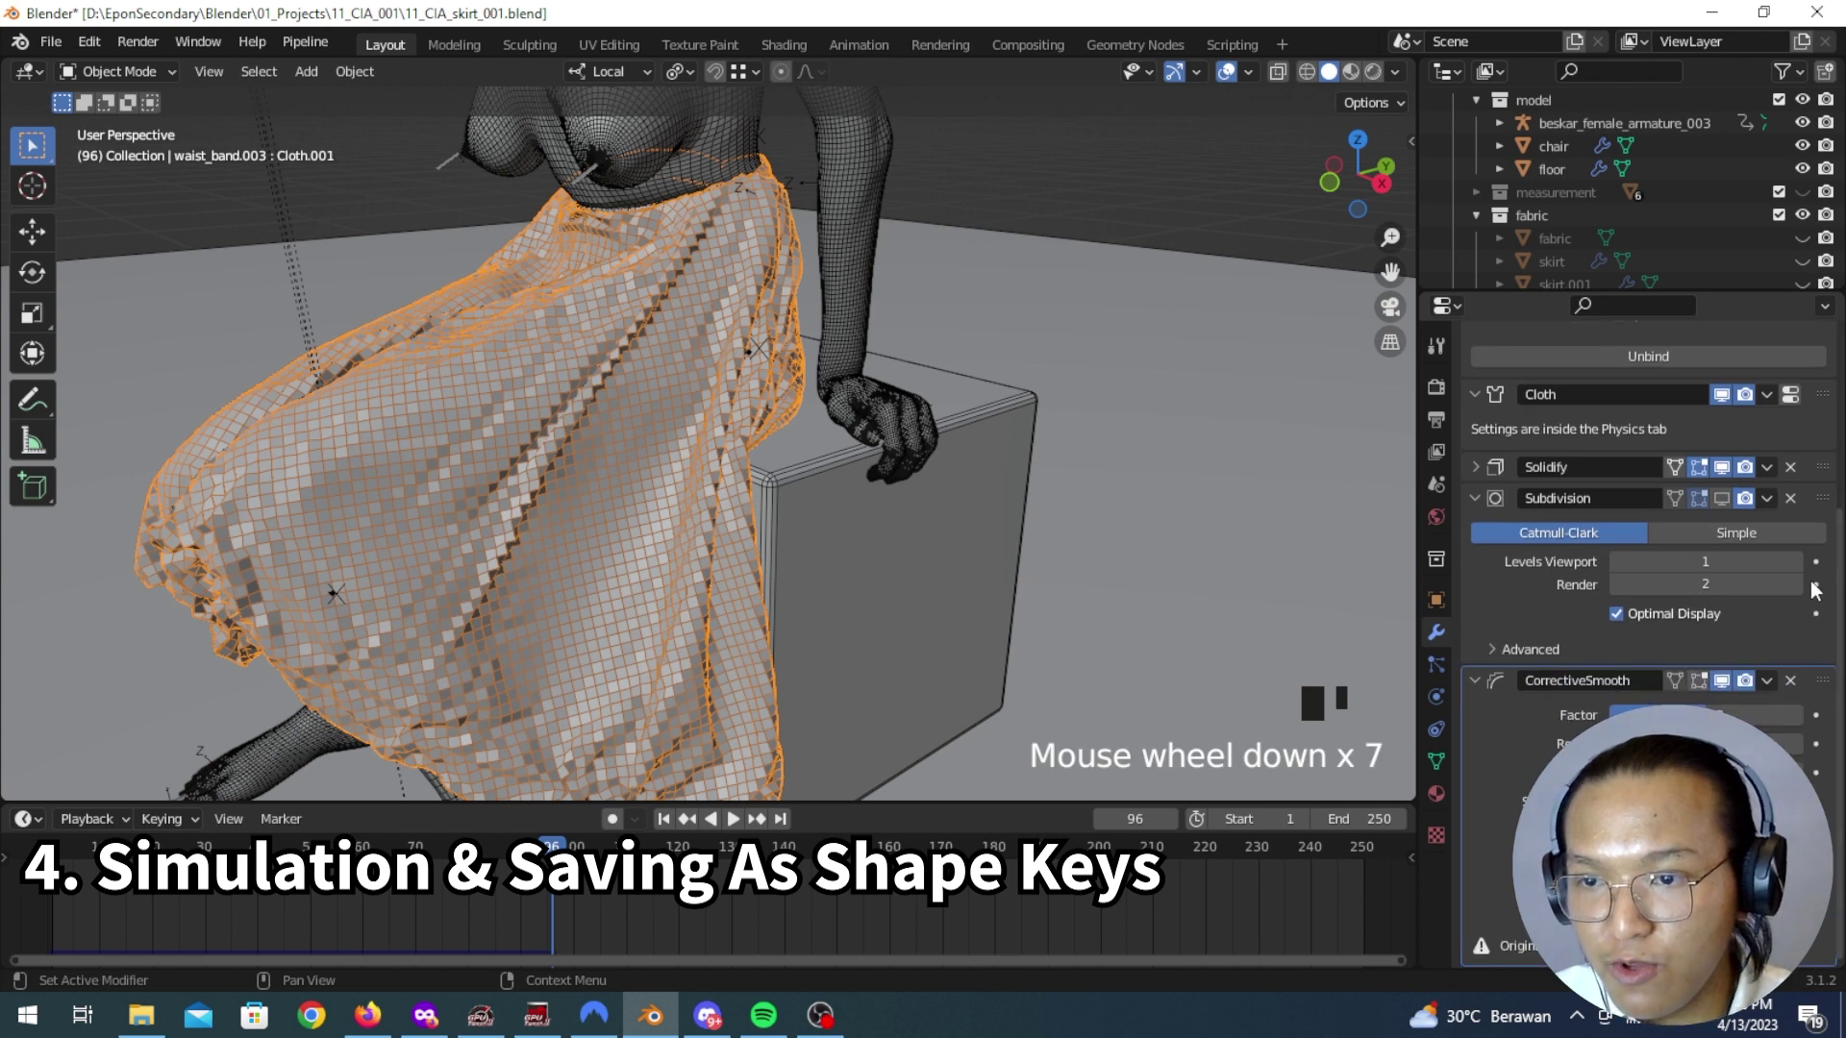
drag(1833, 685, 1824, 529)
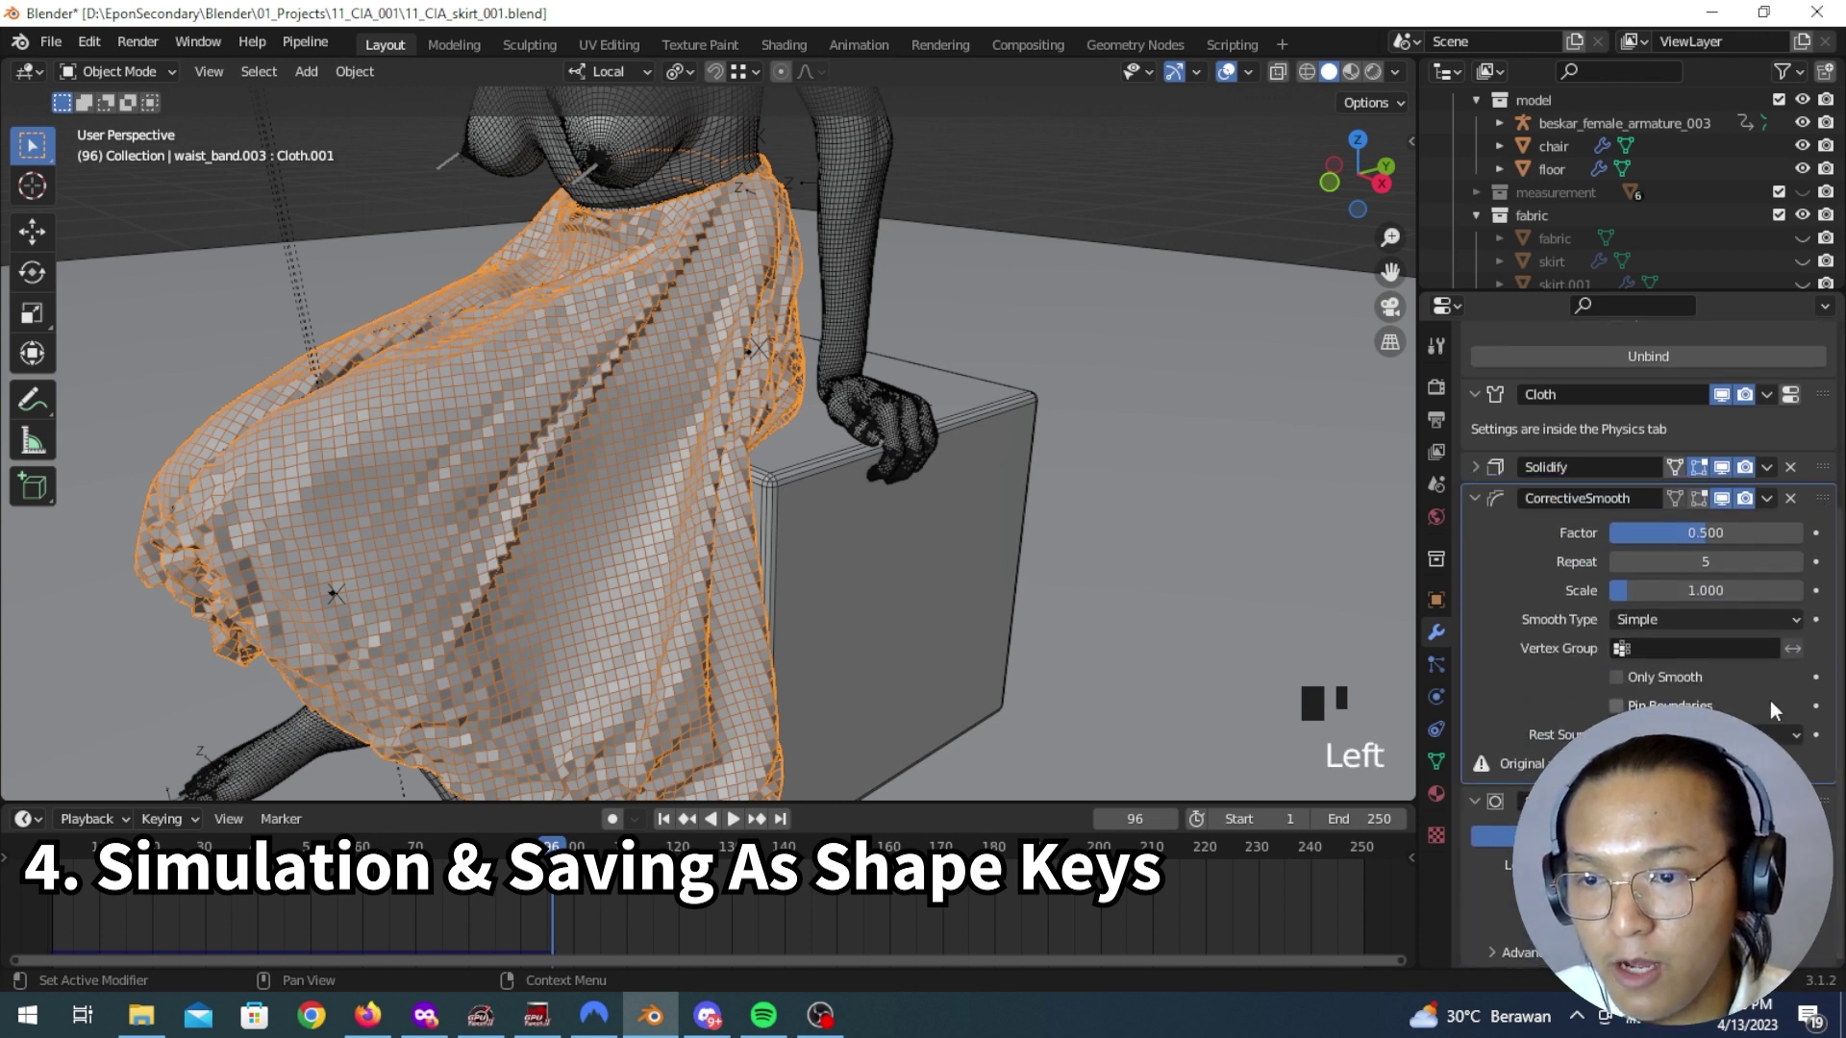
Step: Toggle the Corrective Smooth modifier's viewport display off and on to compare its effect on the skirt
middle_drag(746, 528, 746, 573)
click(1723, 500)
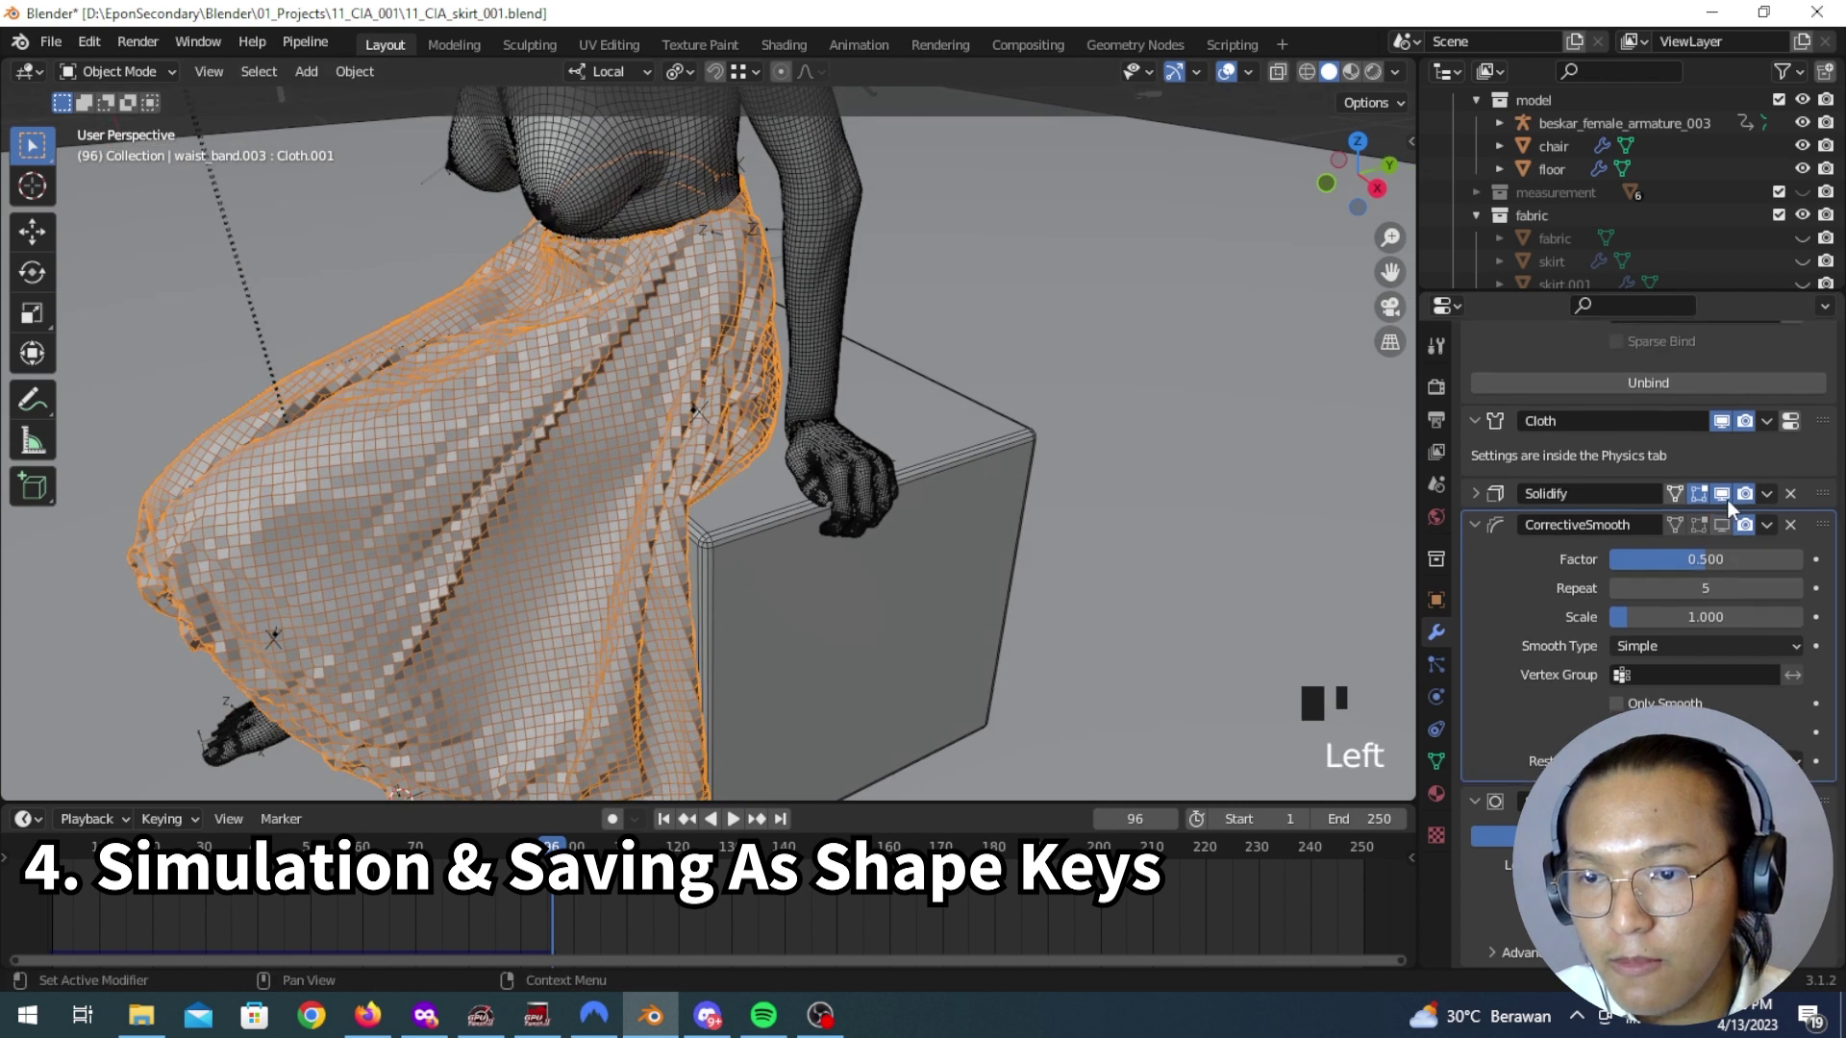
click(1718, 529)
middle_drag(671, 550, 725, 550)
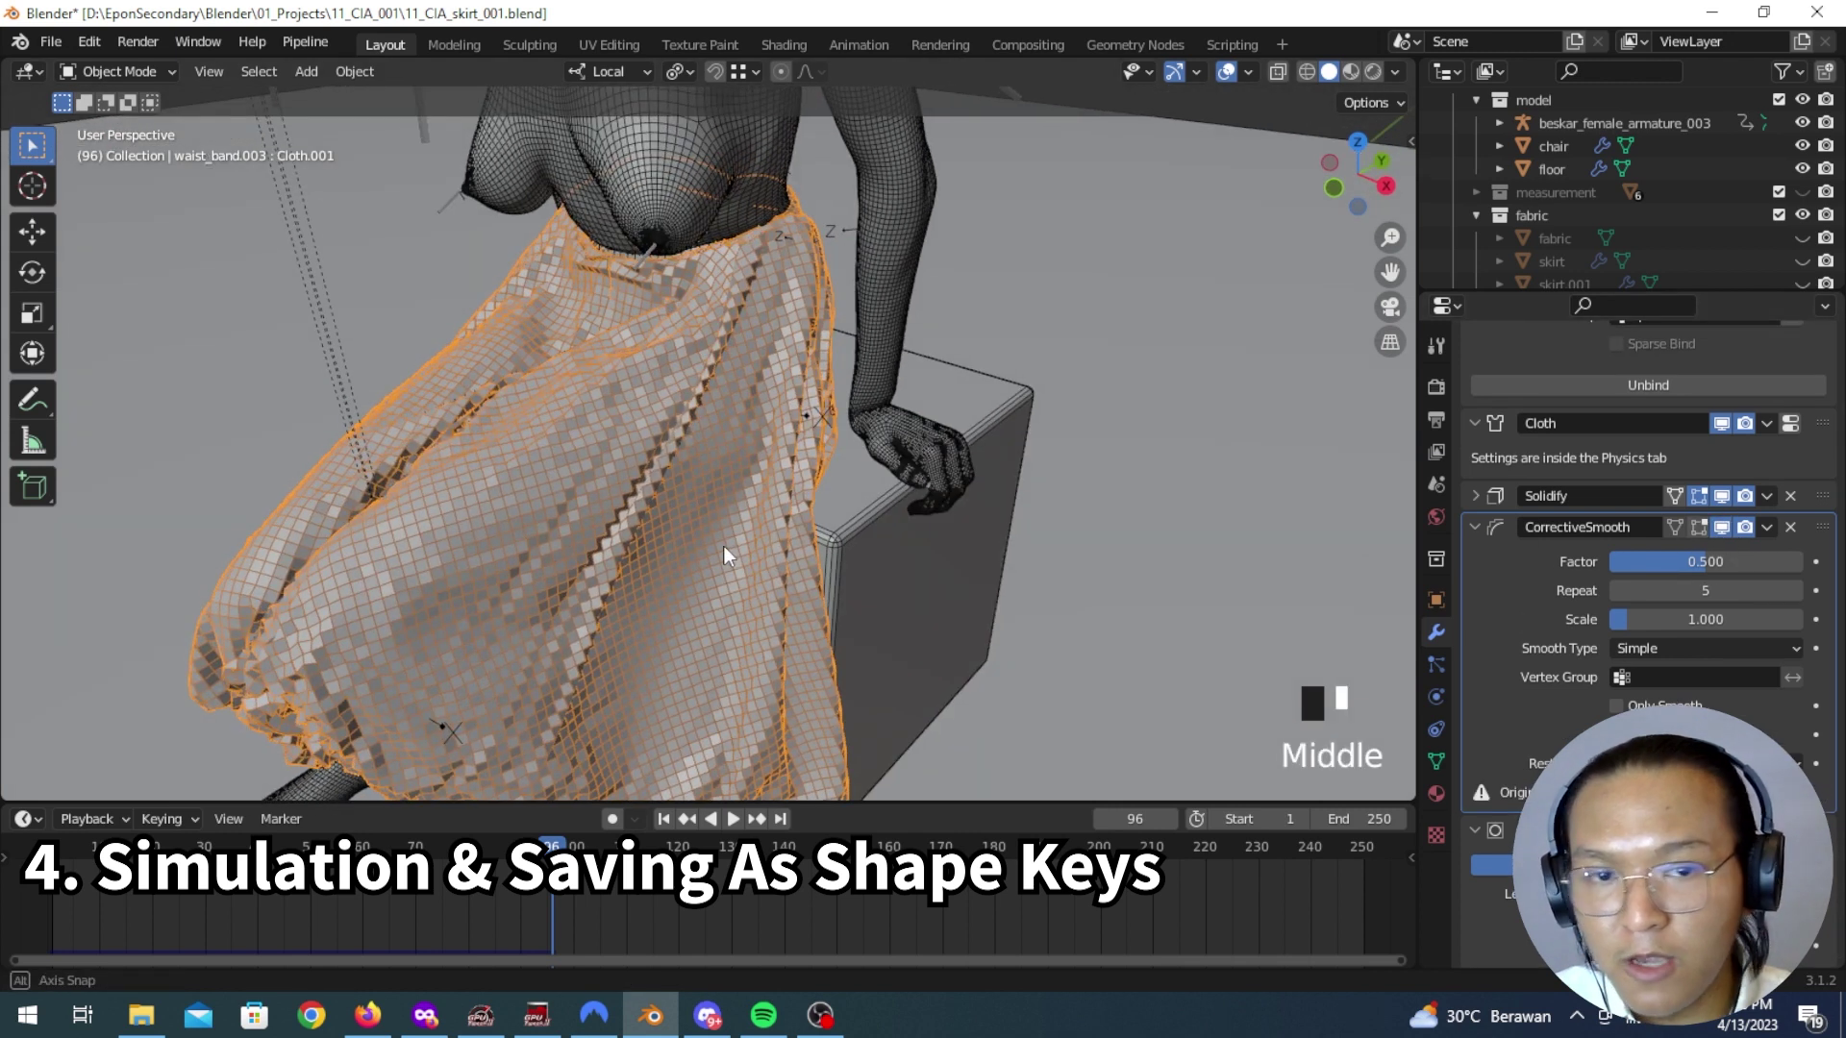
Step: Try a different Corrective Smooth setting on the skirt, inspect the smoothed folds, and revert it
click(1653, 769)
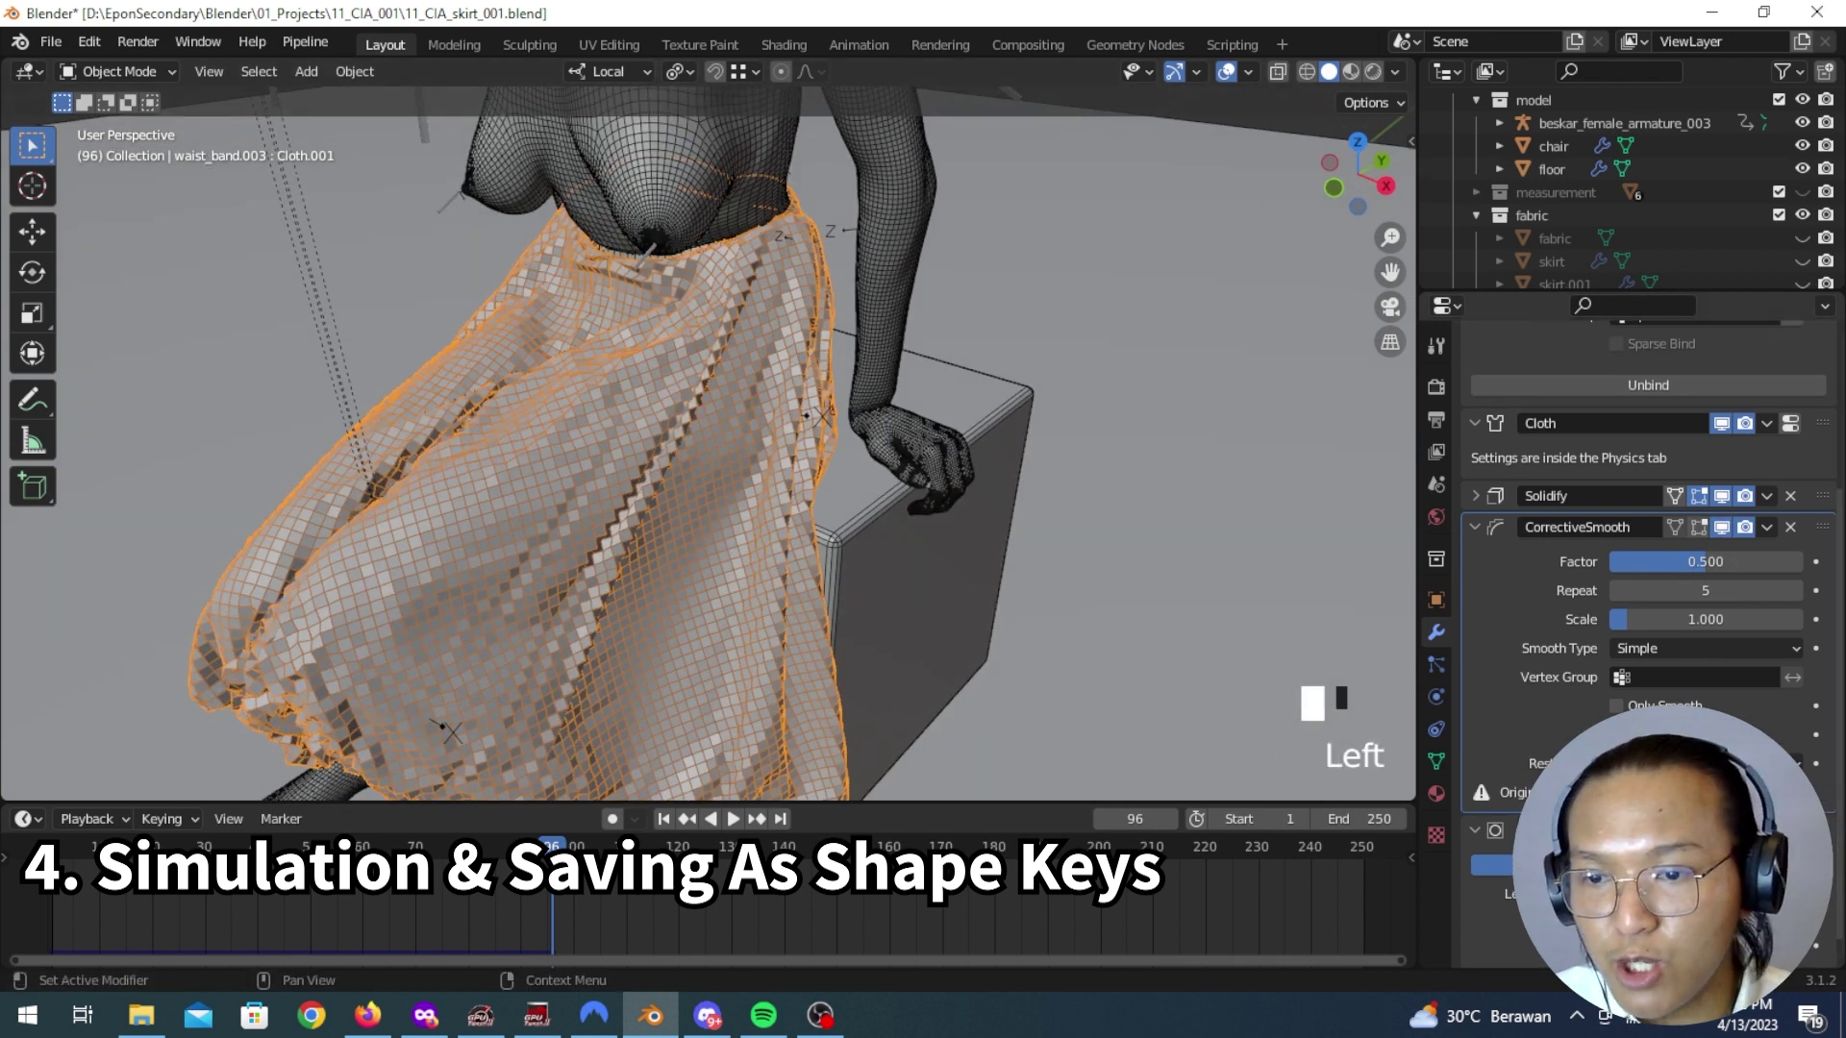
scroll(1653, 577, up, 4)
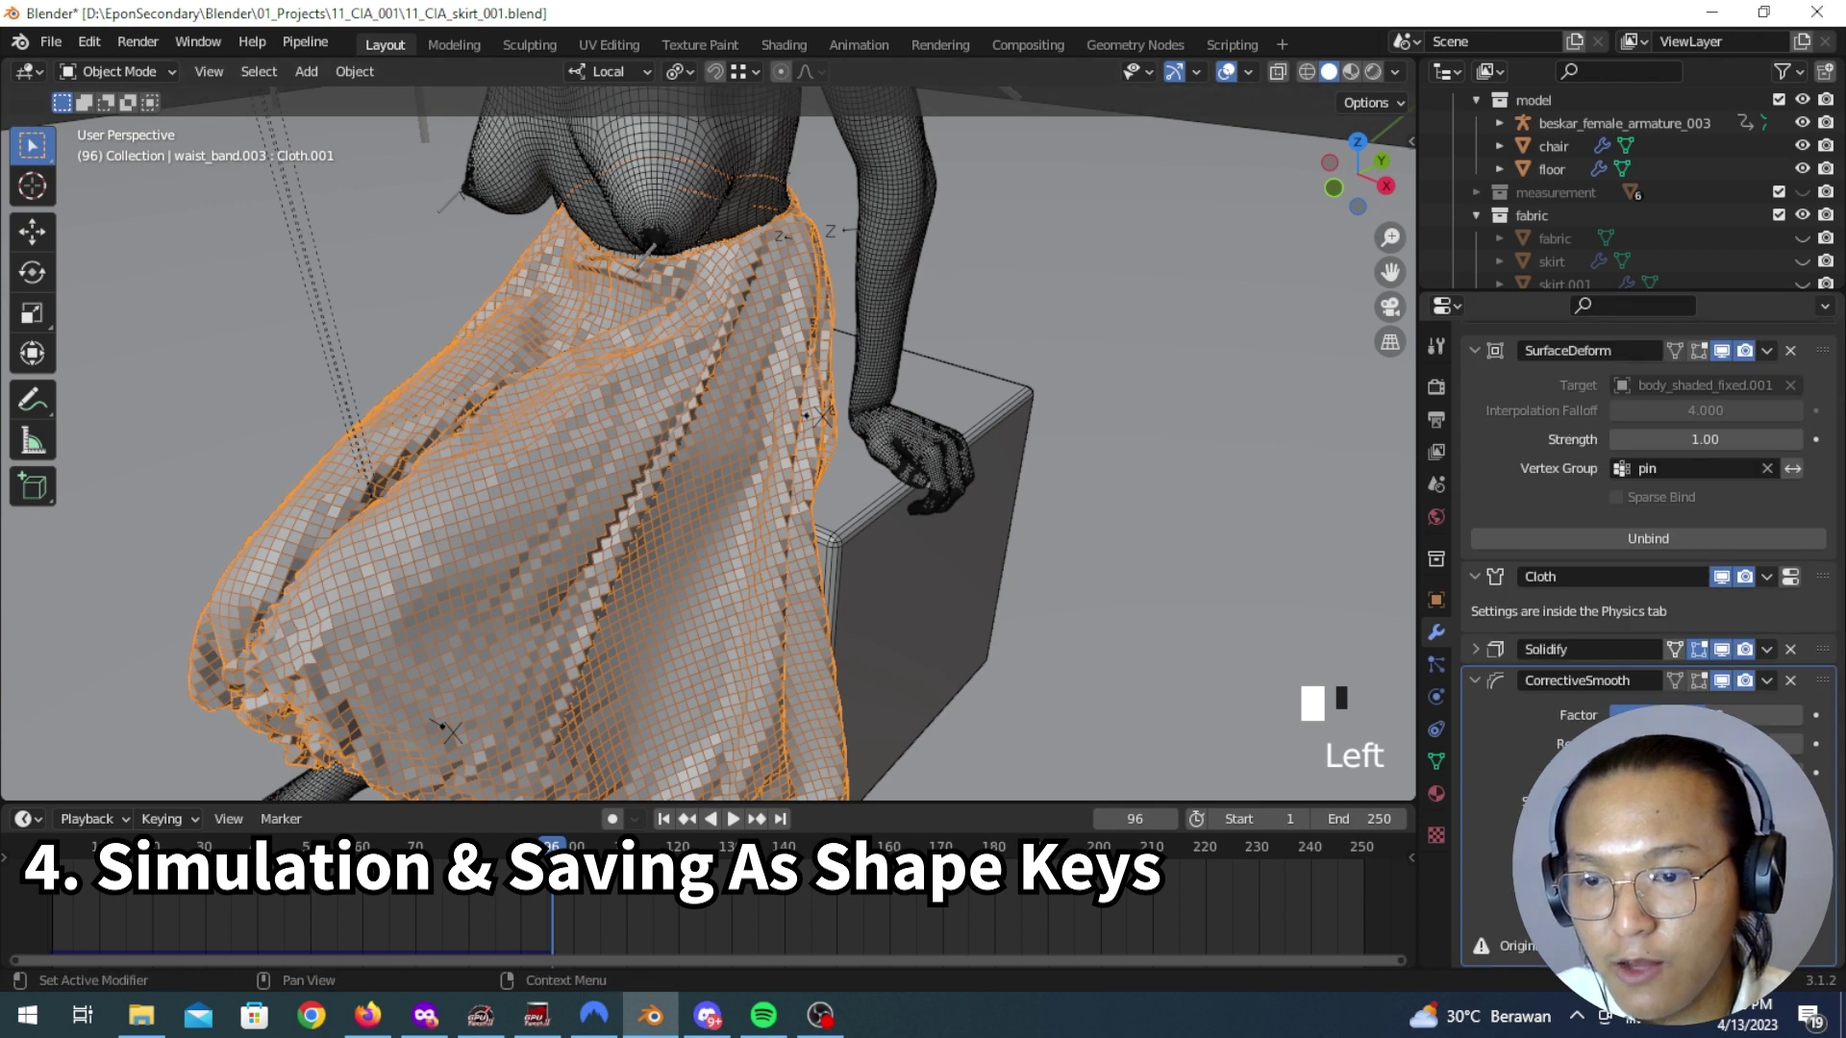
click(1277, 713)
middle_drag(1277, 713, 822, 529)
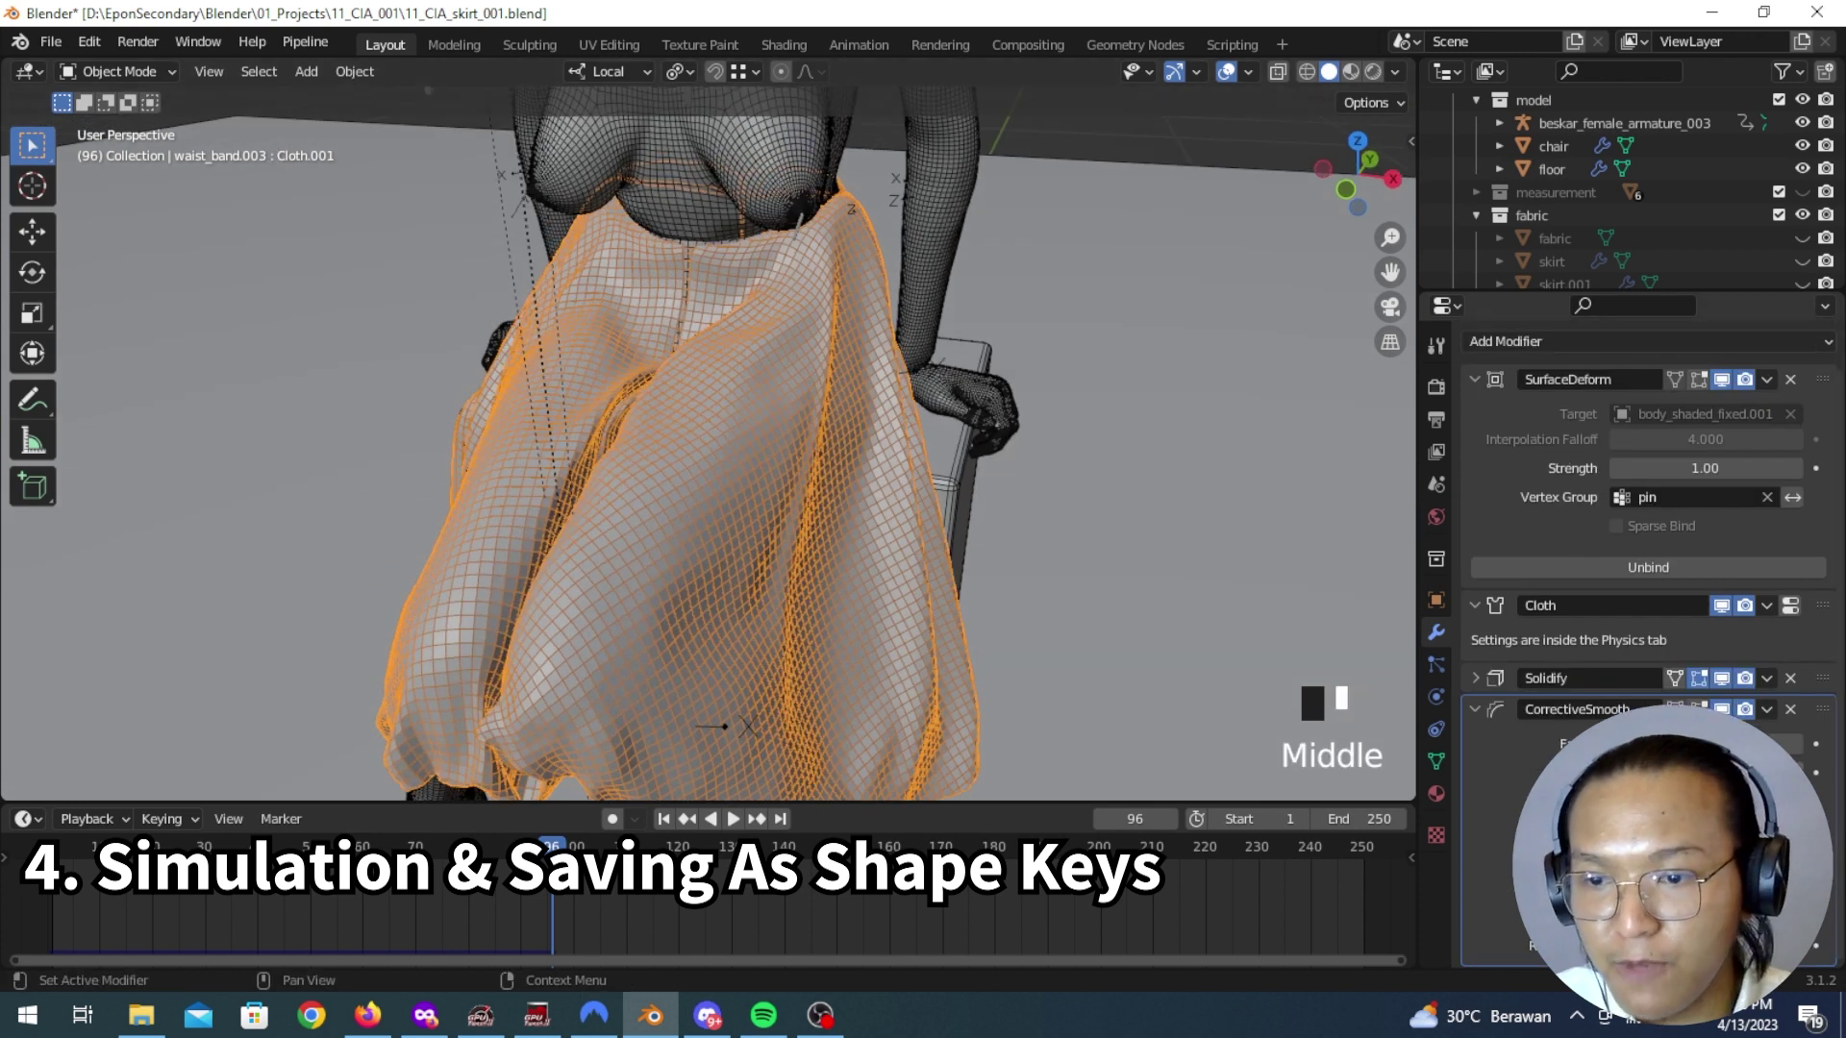
click(1135, 653)
middle_drag(1077, 612, 1202, 240)
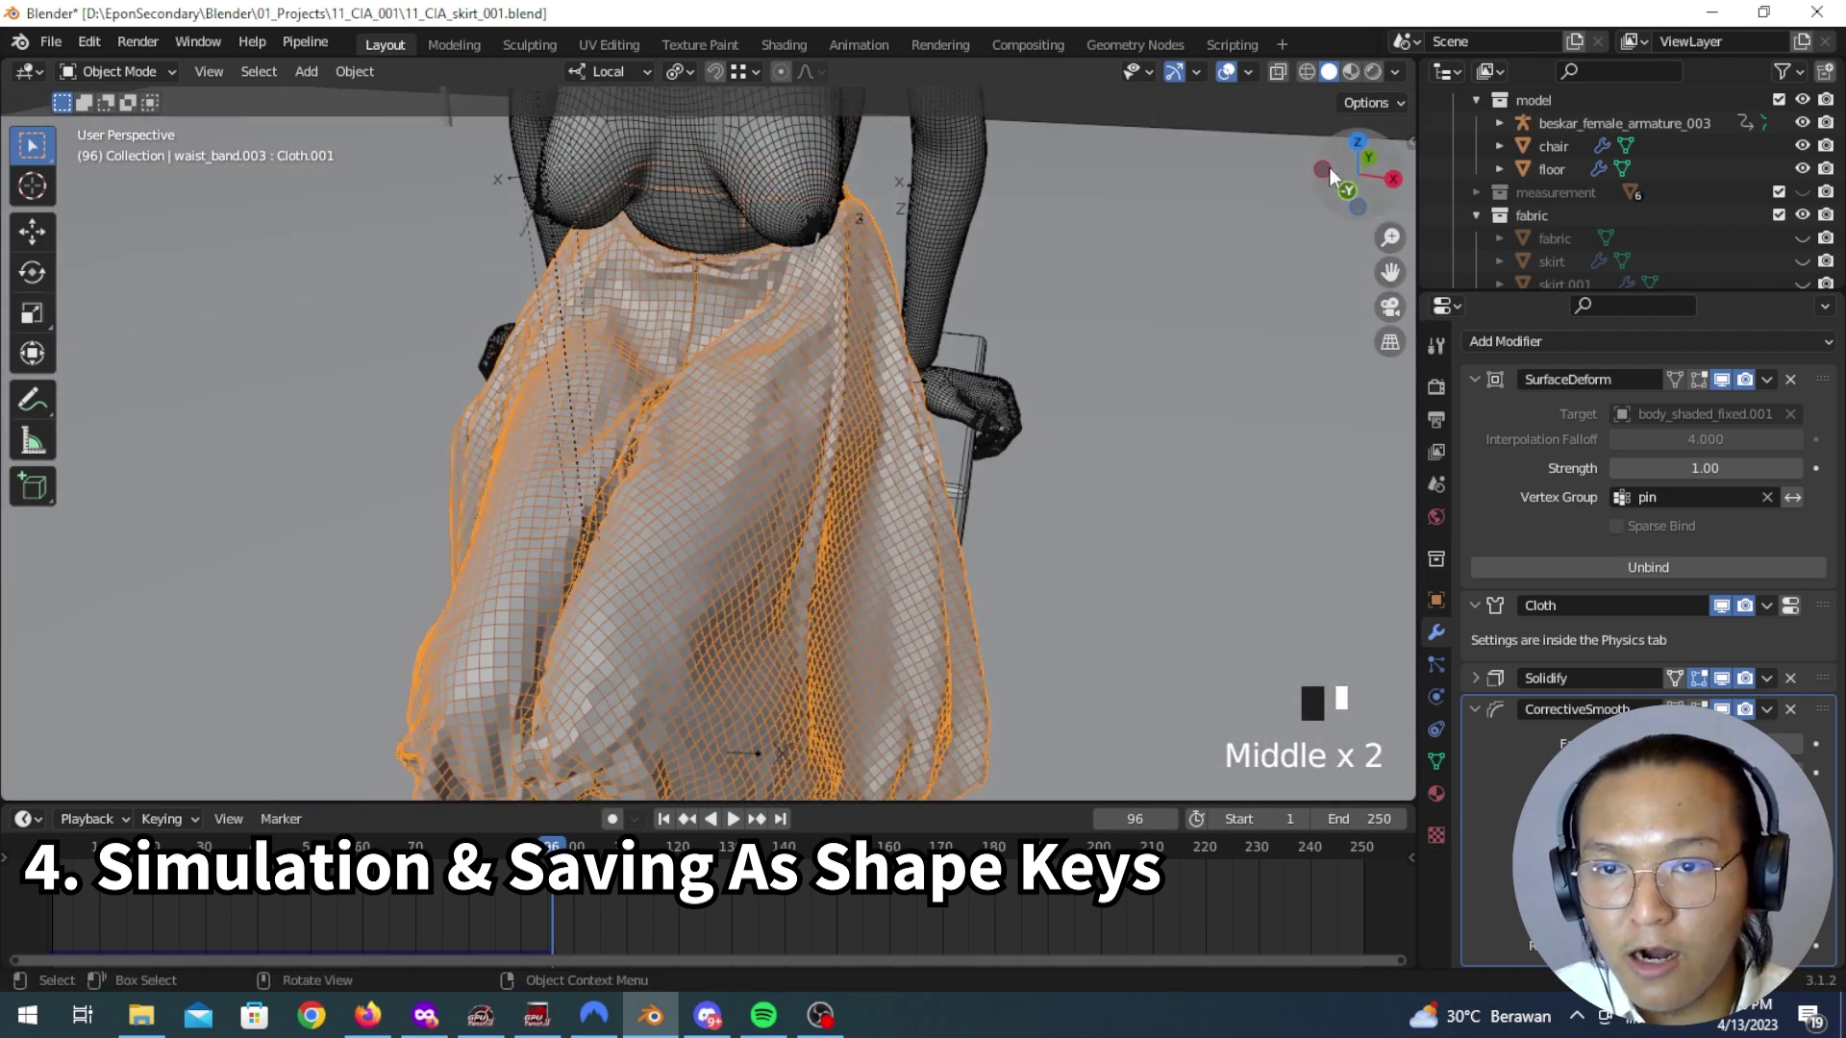
Step: Hide the viewport overlays and switch to rendered shading, framing the seated figure's skirt
click(1225, 72)
scroll(914, 356, down, 3)
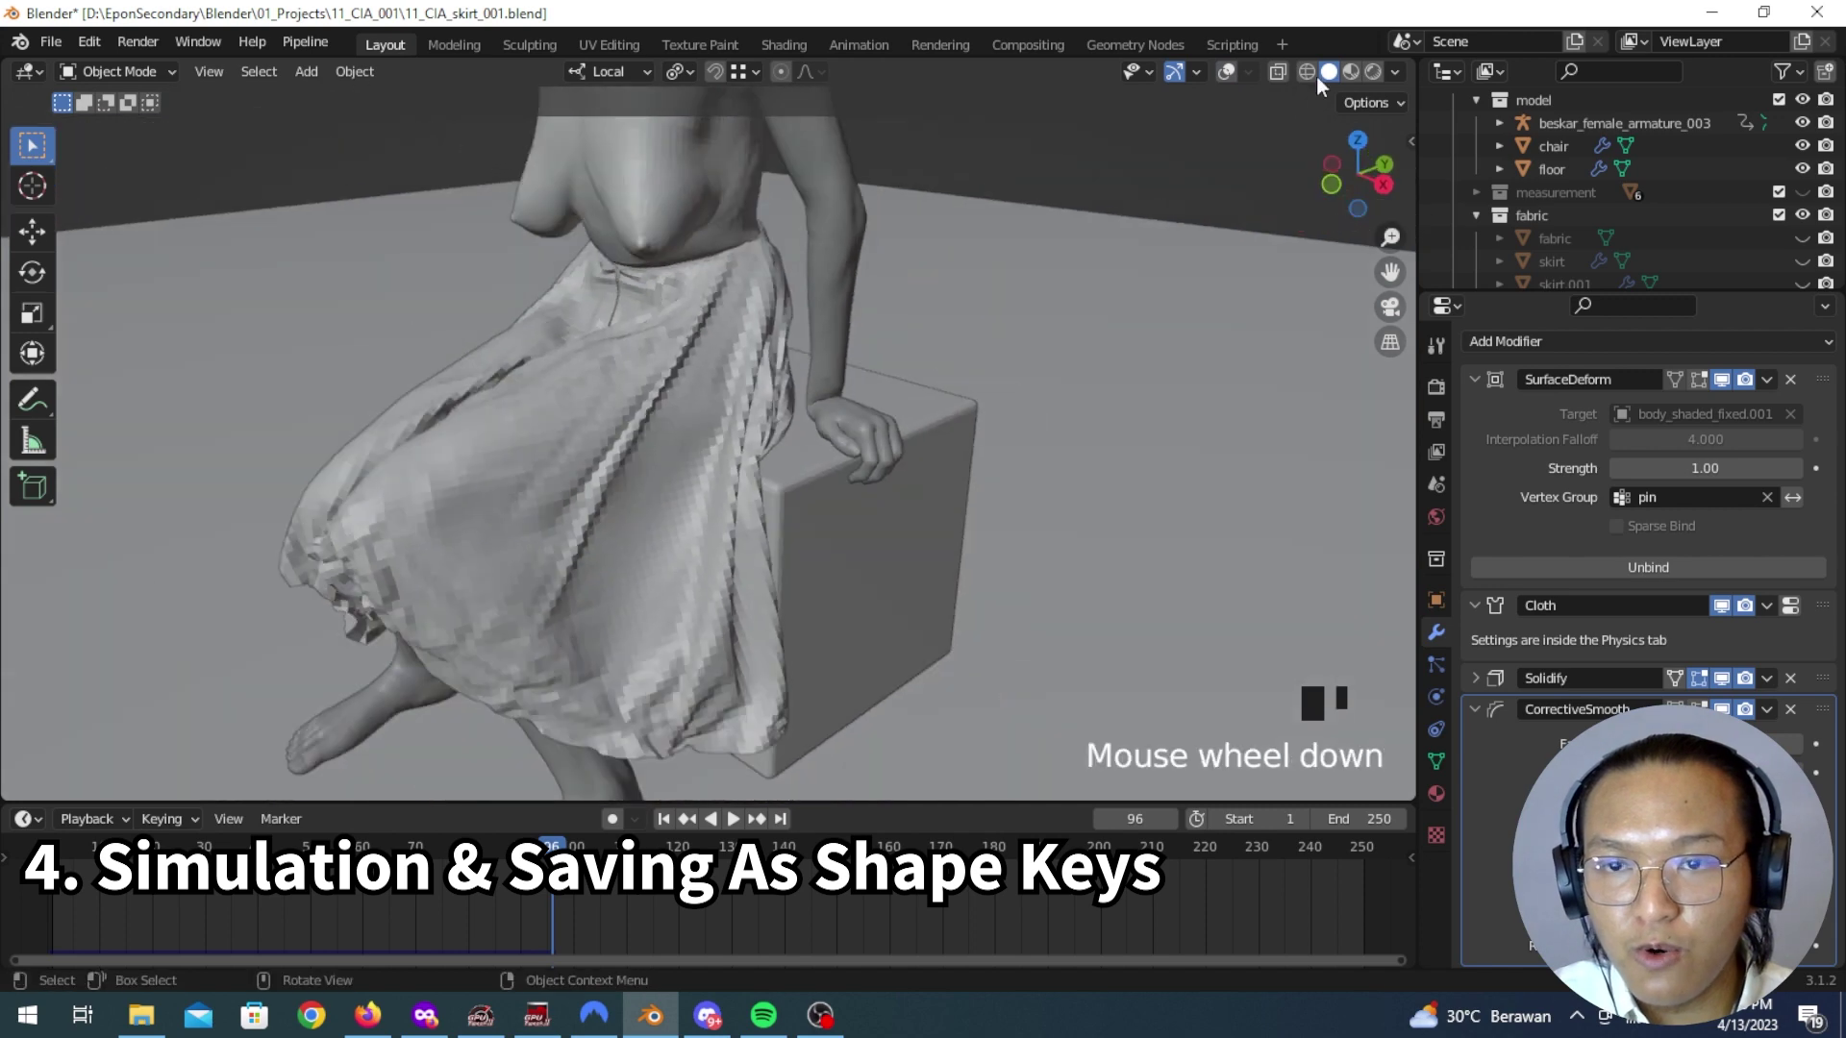
click(1374, 72)
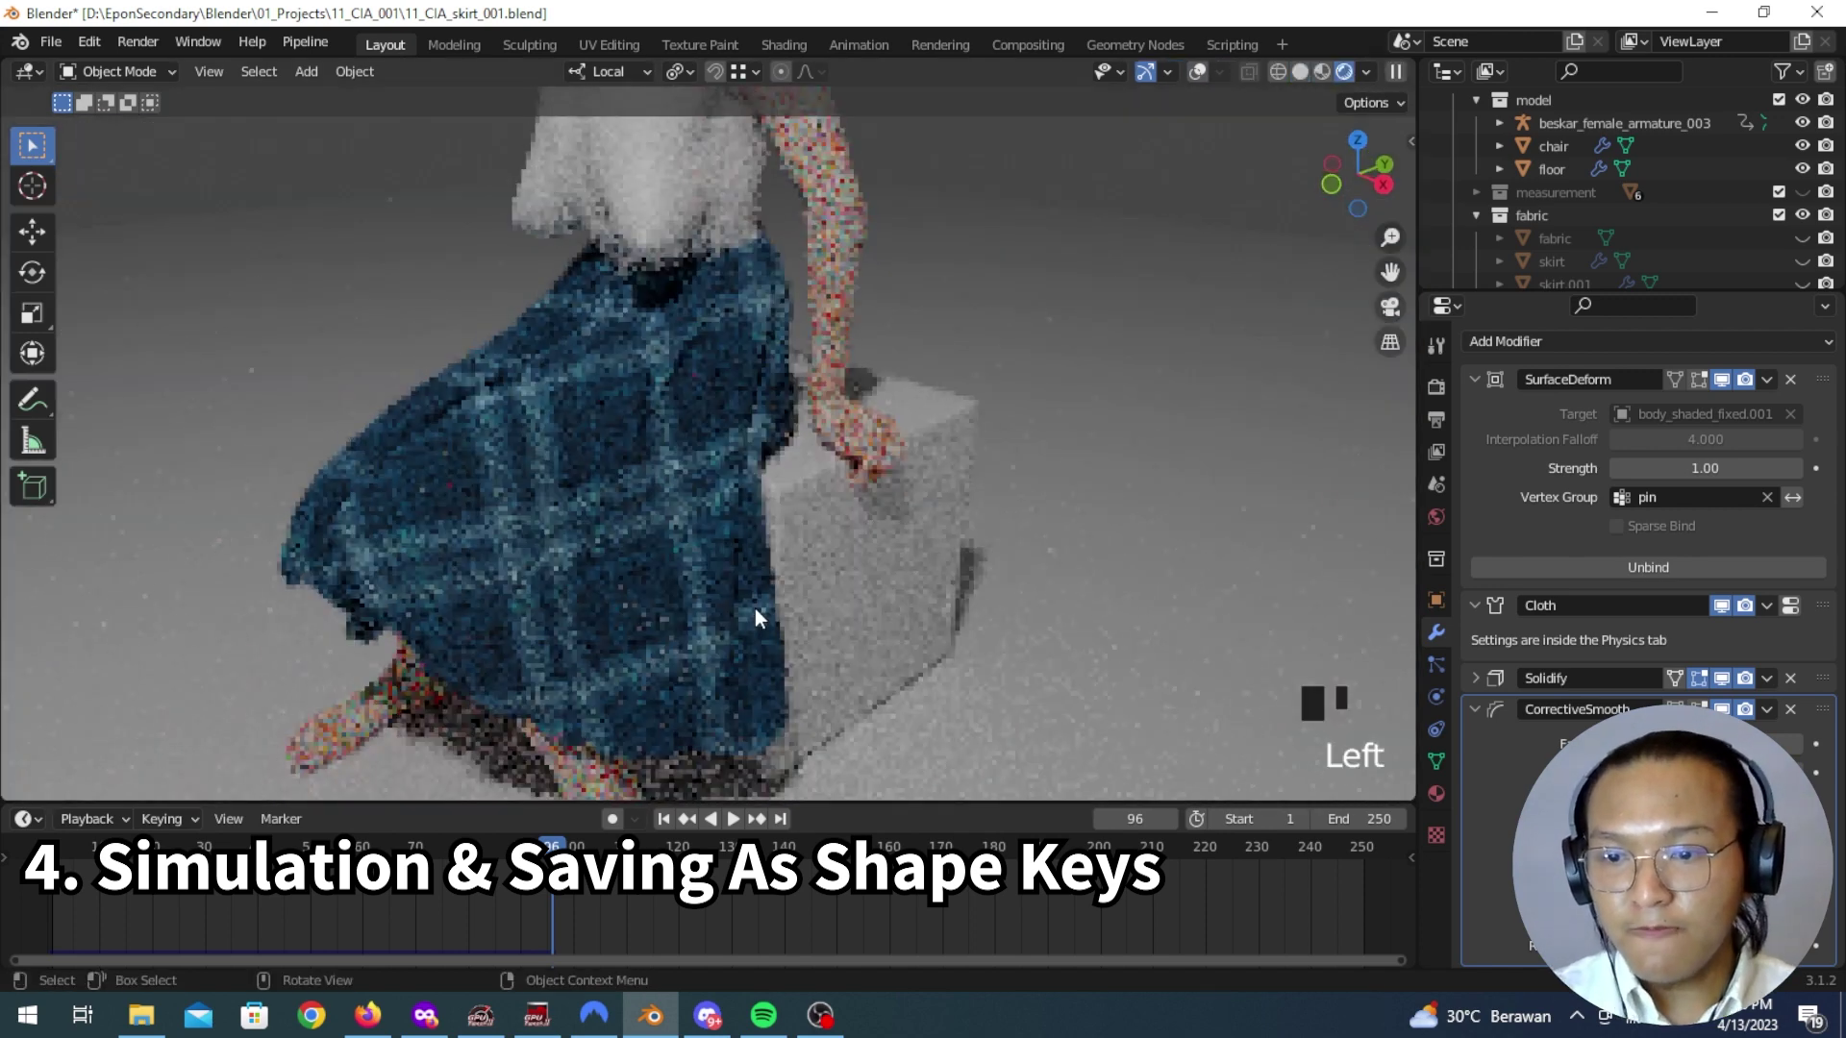
middle_drag(754, 609, 752, 748)
scroll(673, 568, up, 3)
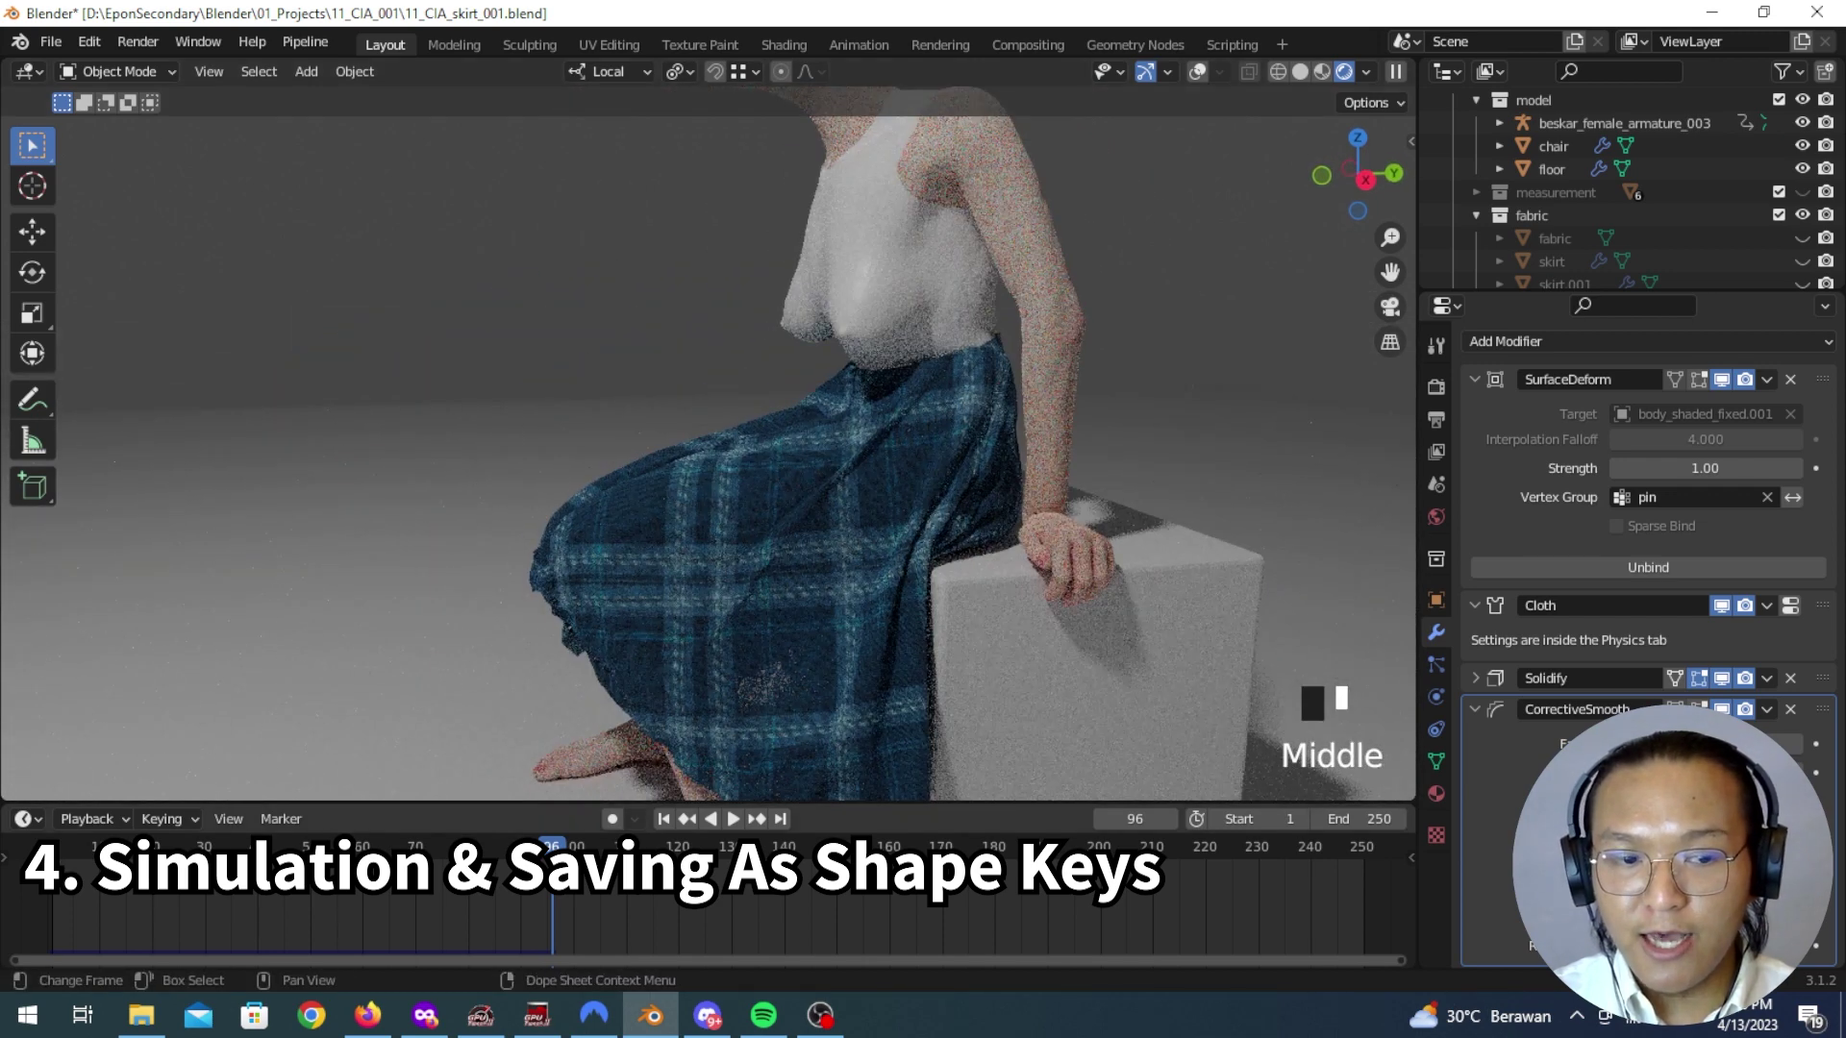
Step: Compare the rendered skirt in the standing pose at frame 0 with the sitting pose at frame 96, up close
middle_drag(536, 527, 836, 587)
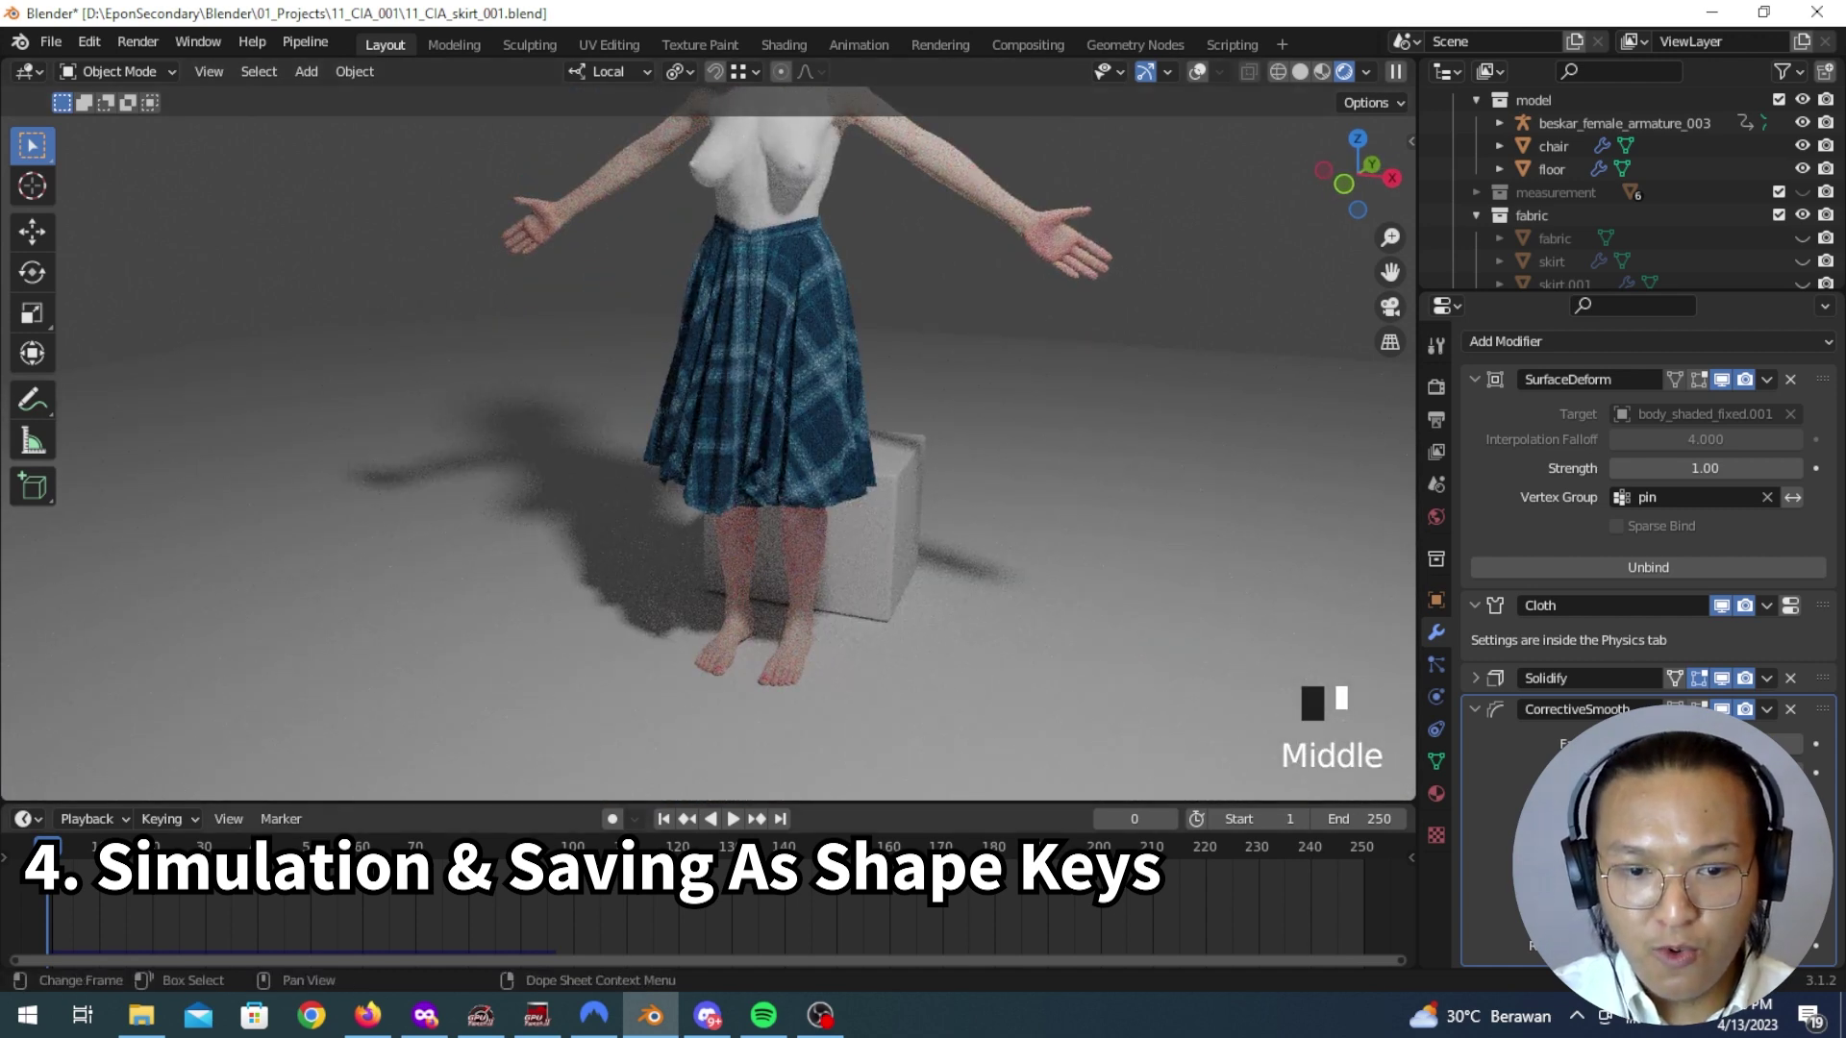
click(551, 851)
middle_drag(817, 577, 769, 505)
scroll(818, 596, up, 4)
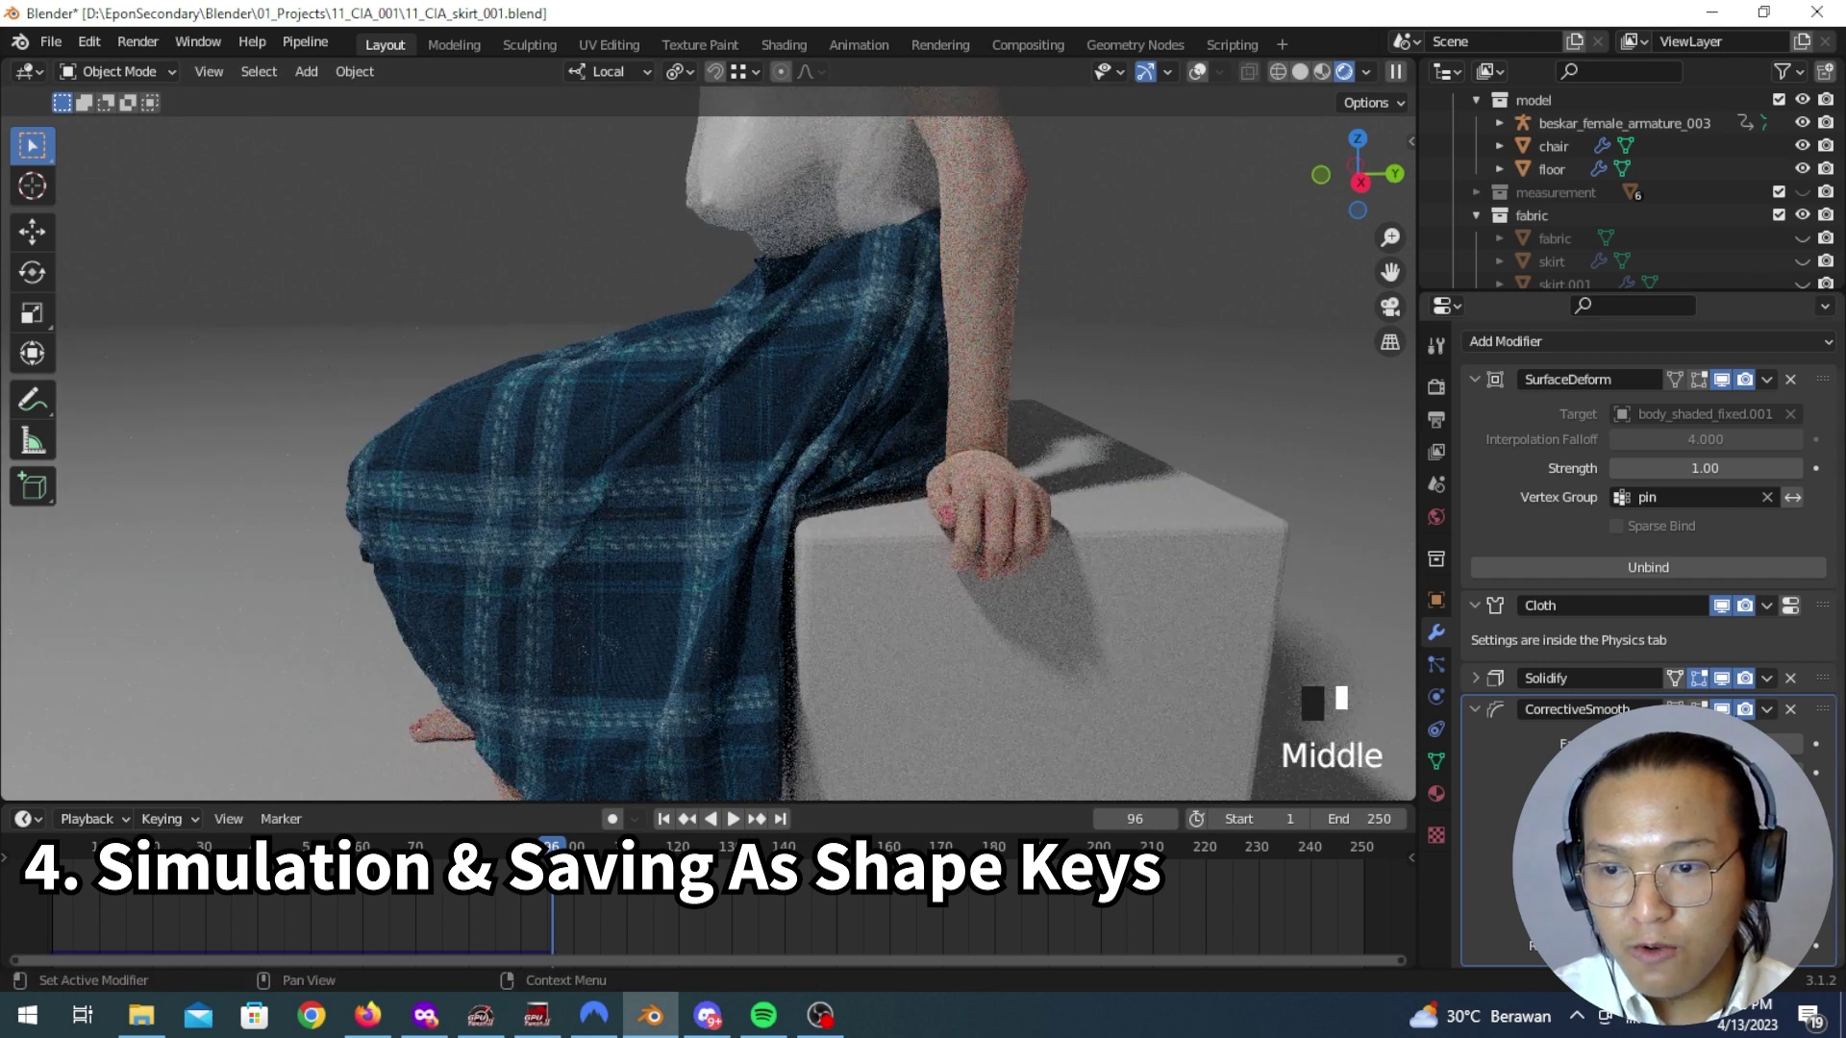
middle_drag(956, 550, 984, 546)
scroll(1031, 563, up, 3)
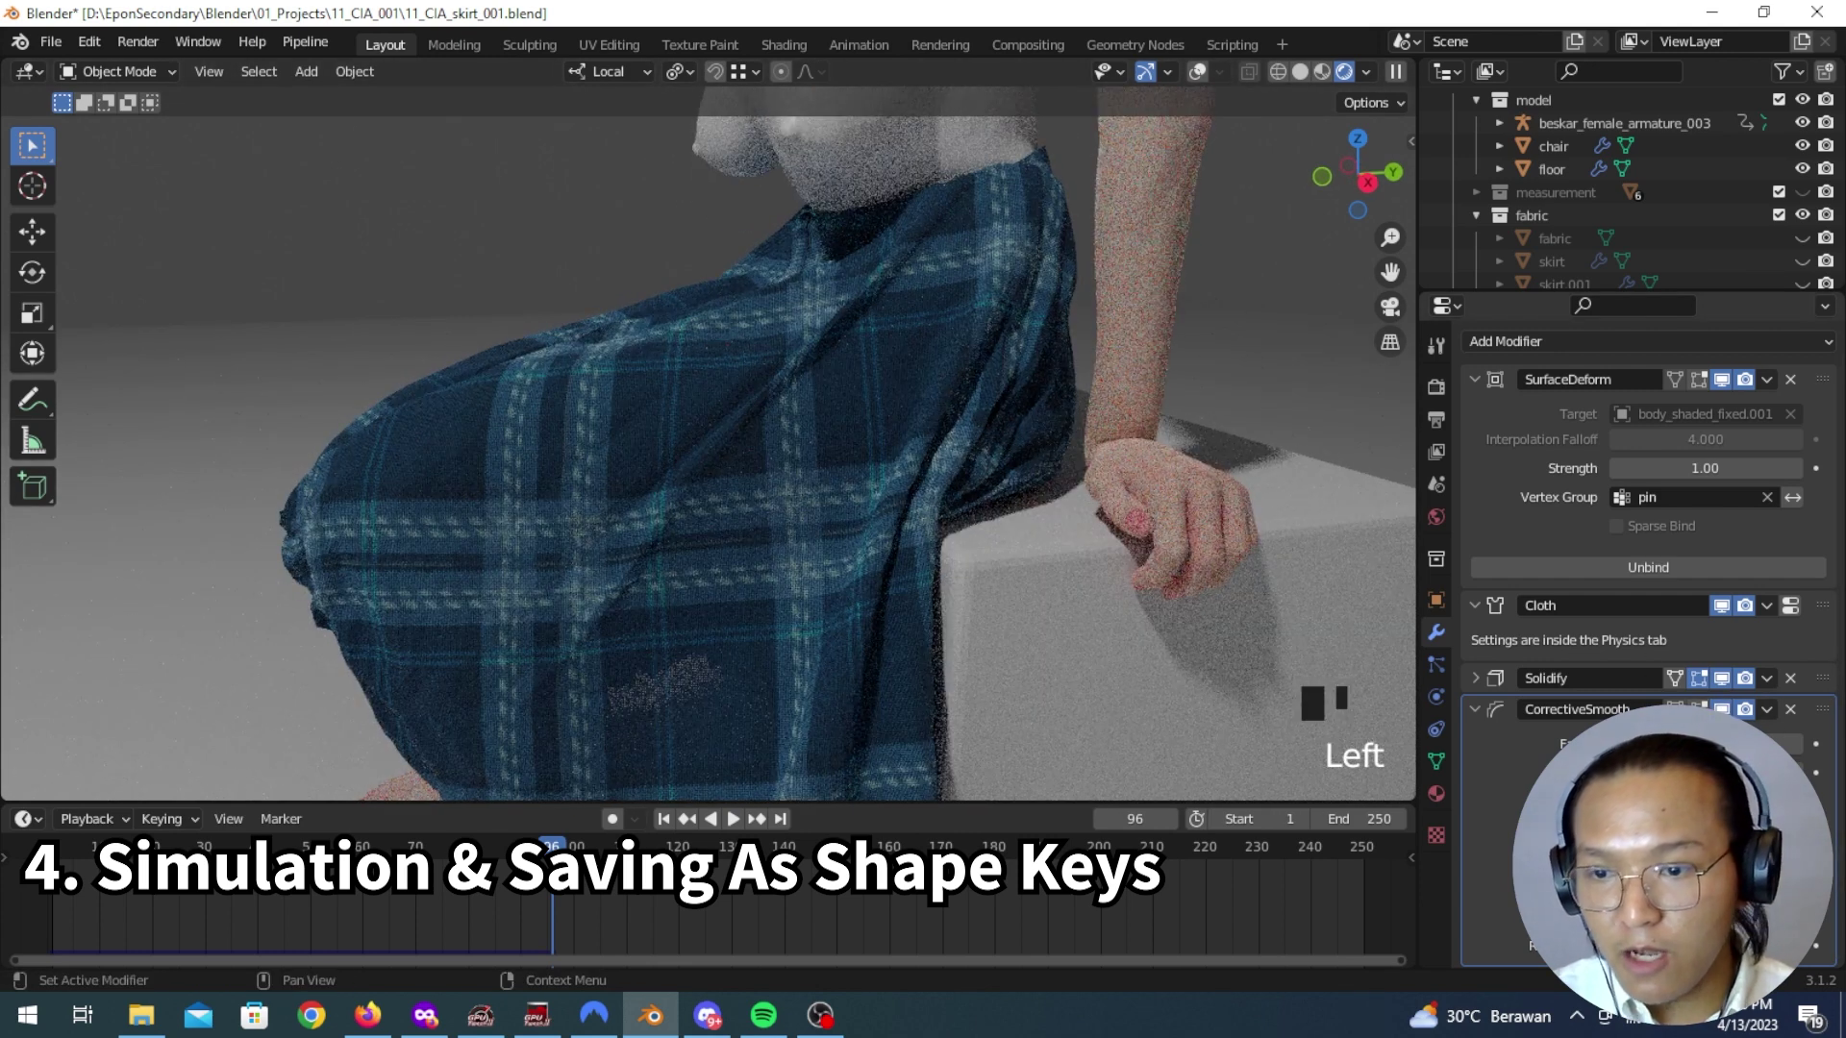
Step: Save the skirt's simulated sitting shape from the Cloth modifier as a shape key, keeping the modifier
middle_drag(922, 589, 870, 575)
scroll(977, 601, down, 3)
scroll(1058, 591, down, 5)
scroll(673, 552, up, 4)
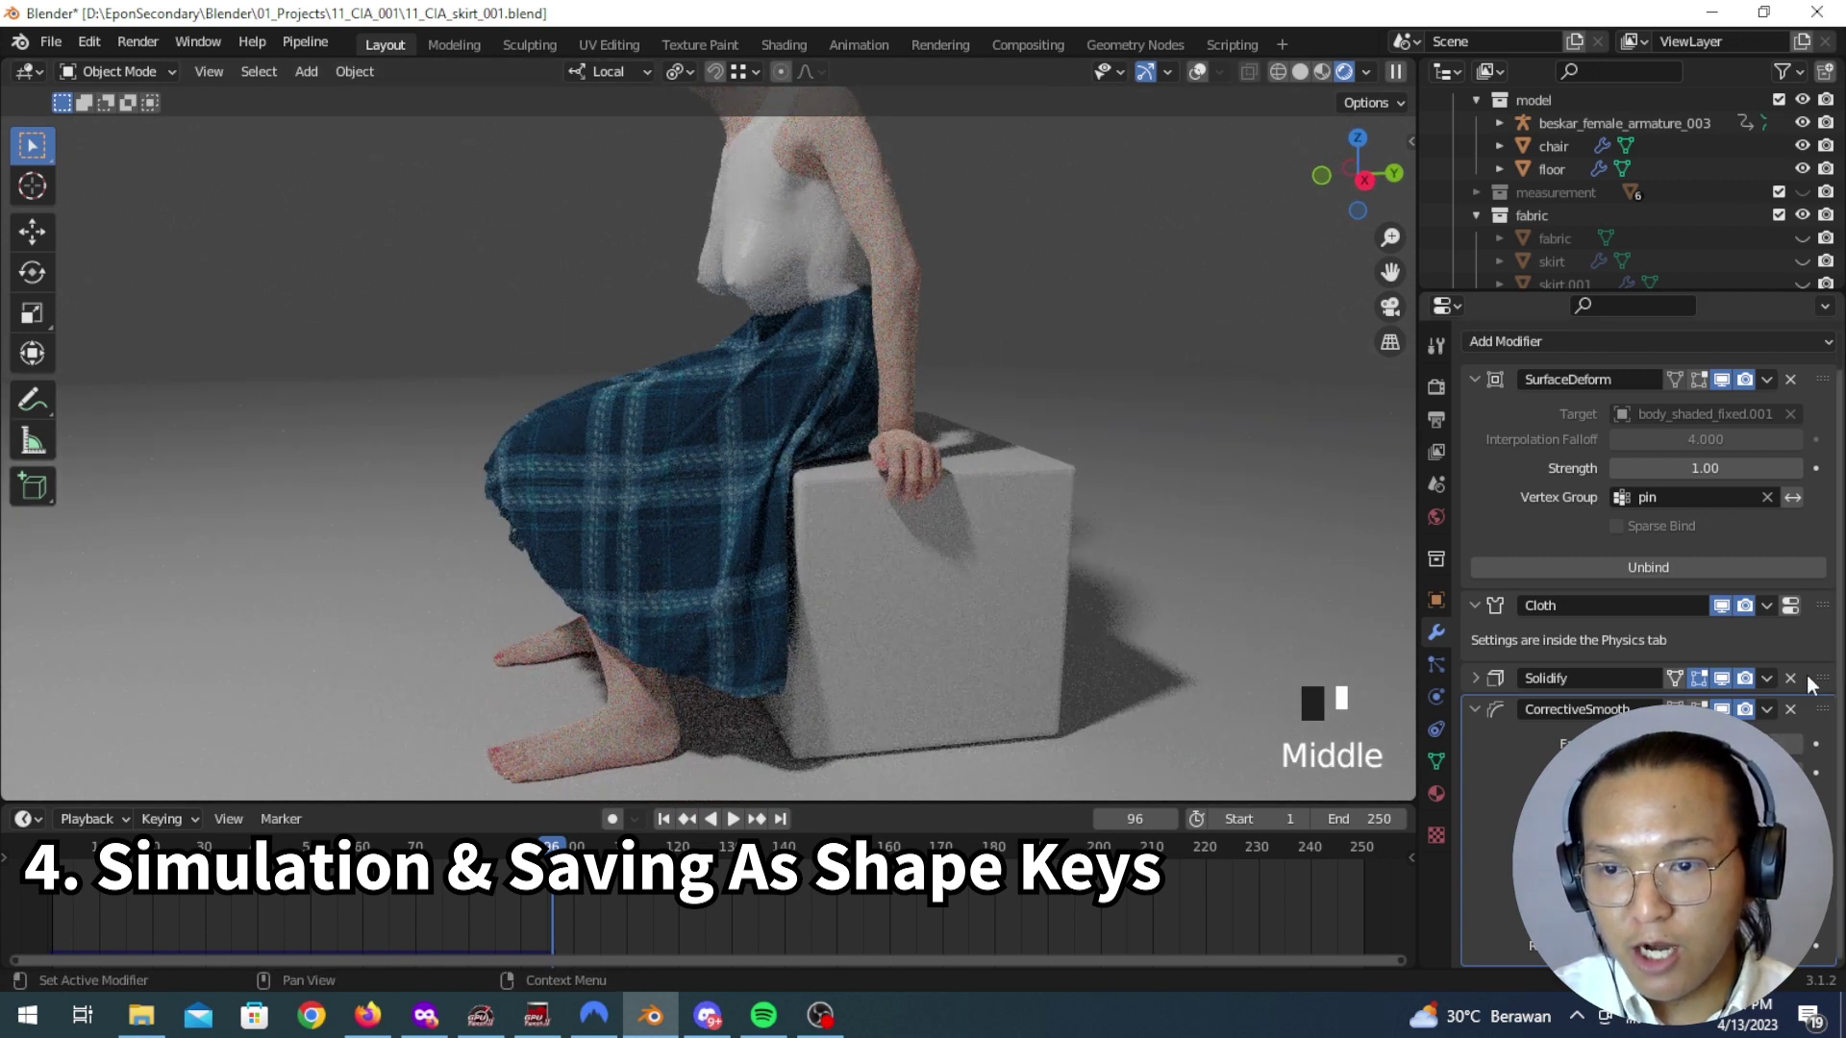
click(1766, 605)
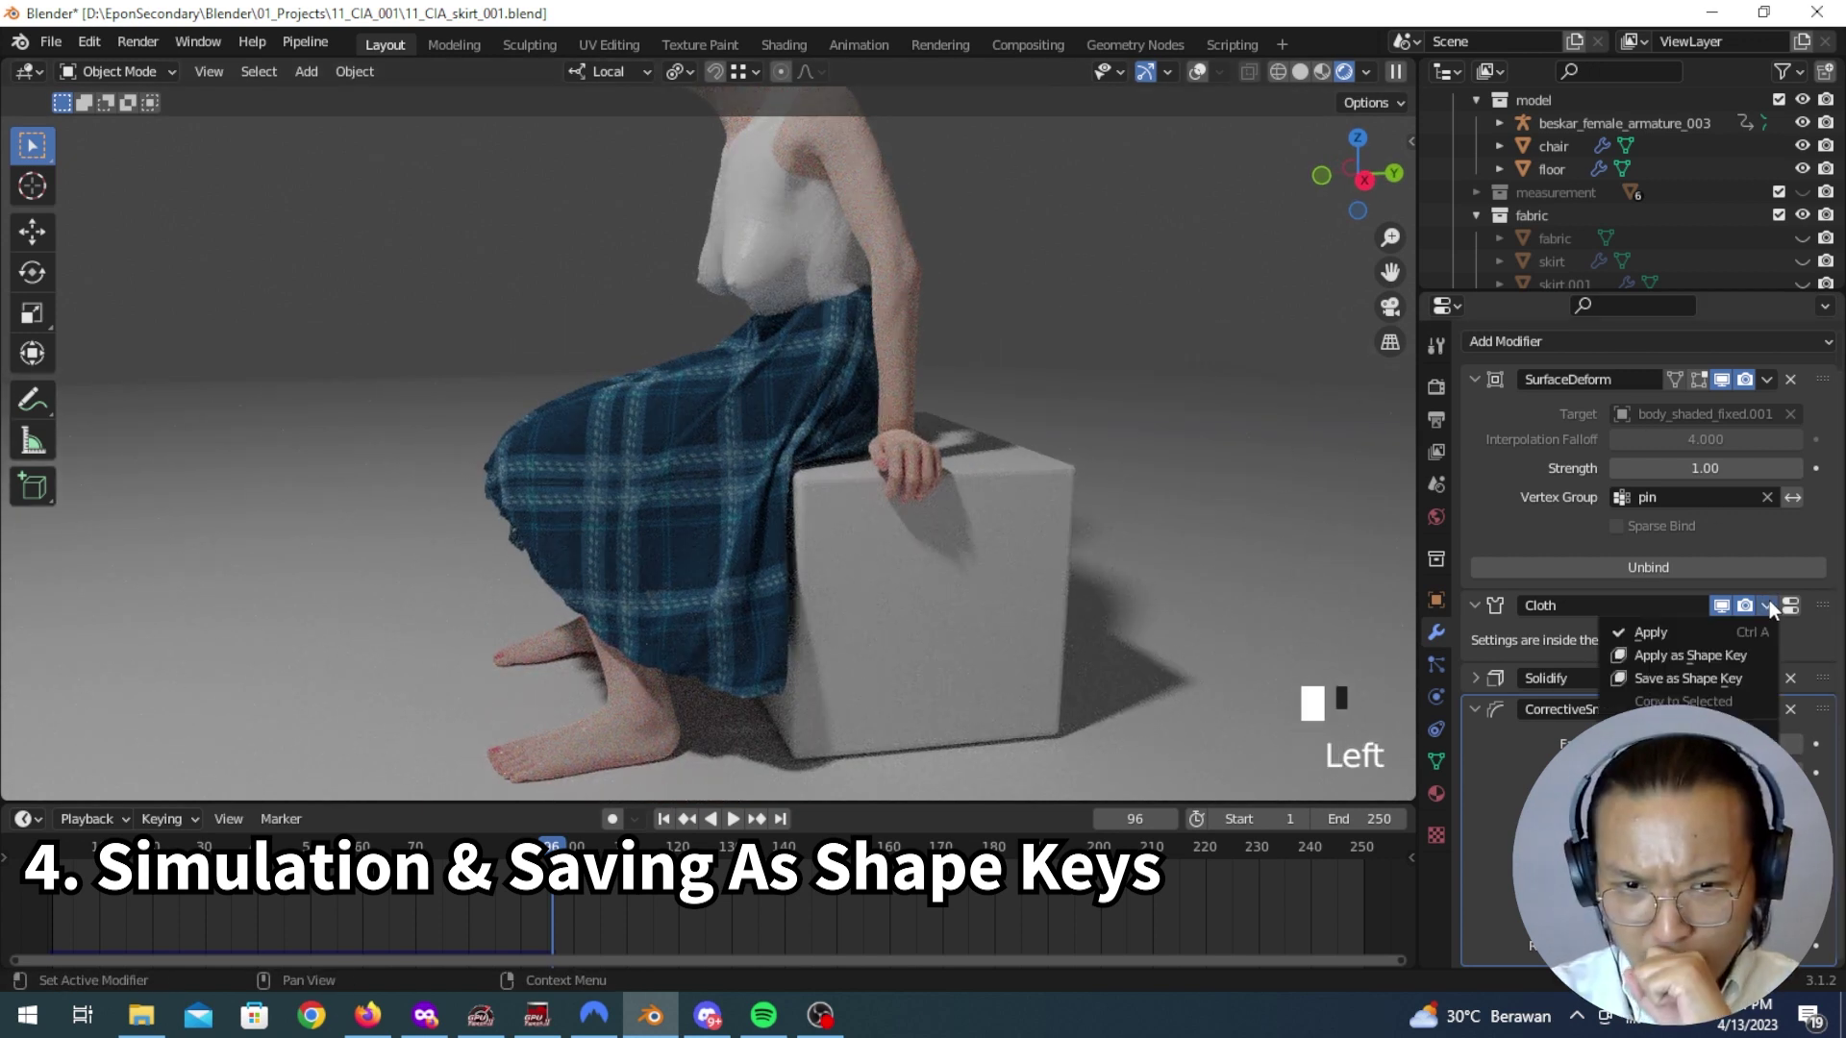
click(1769, 608)
click(1768, 615)
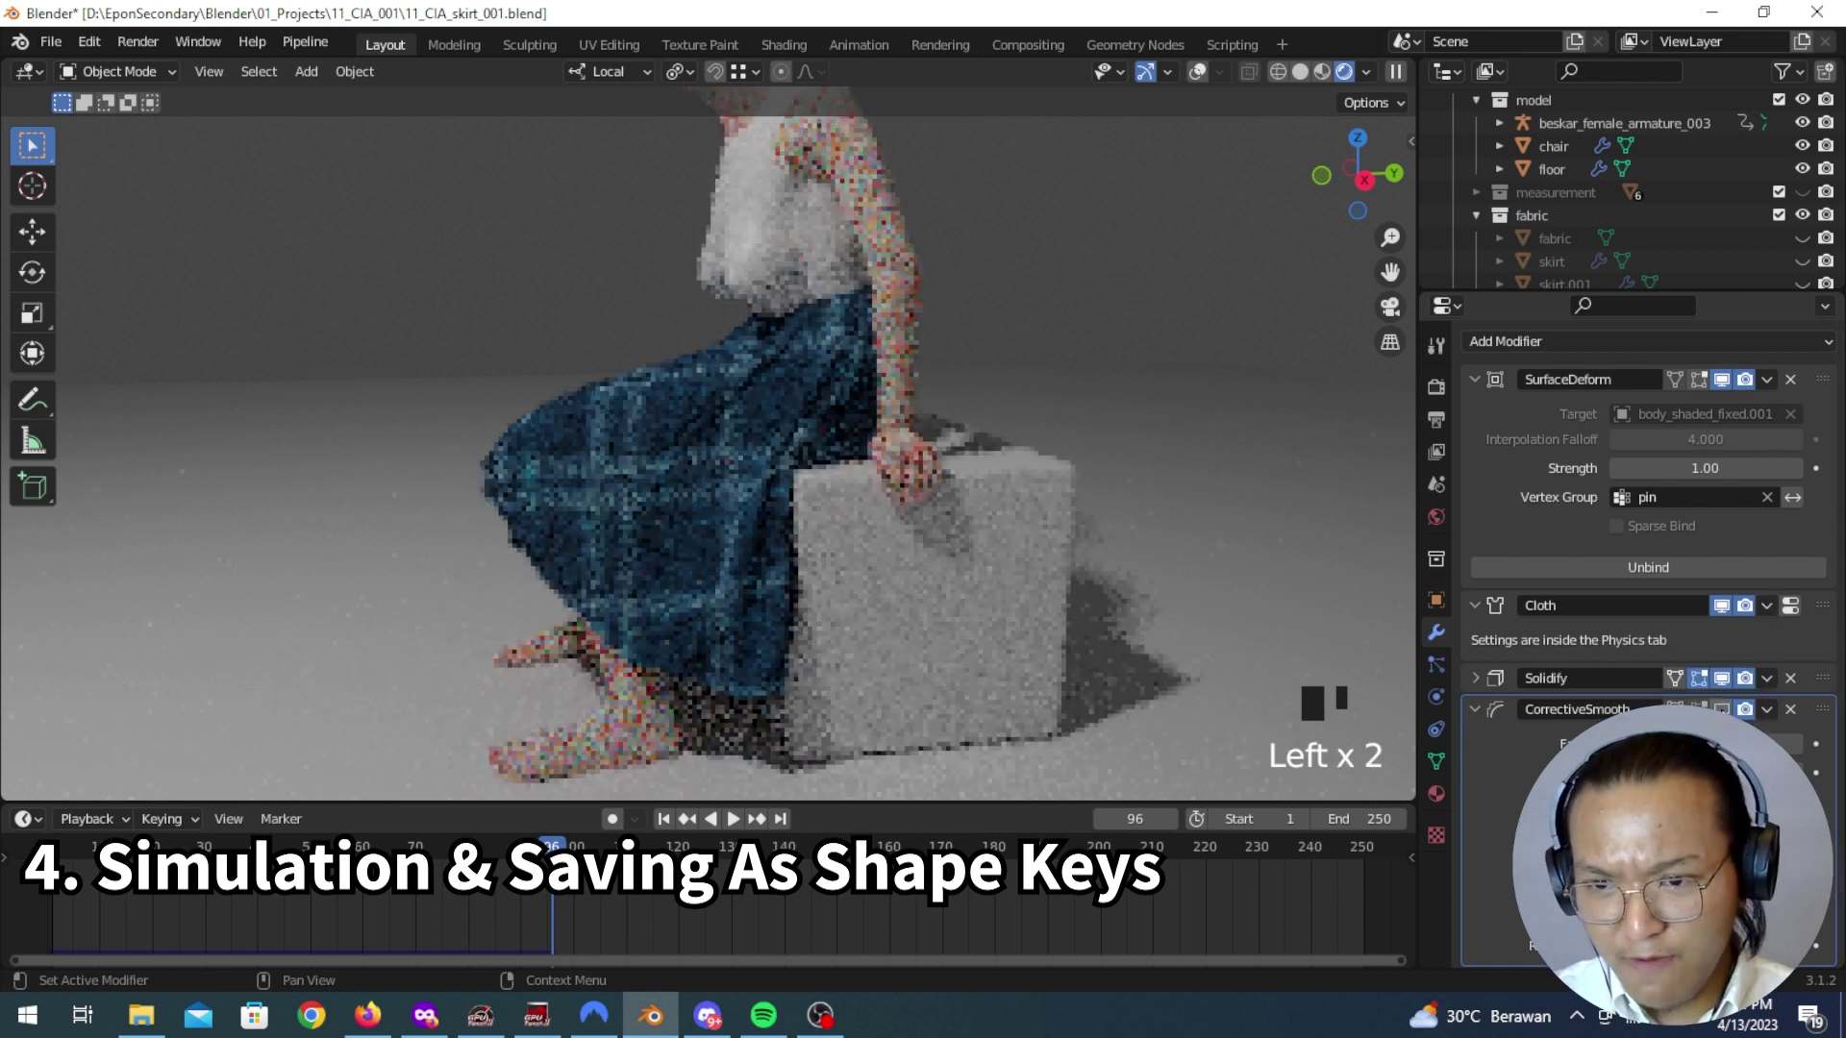
click(1767, 615)
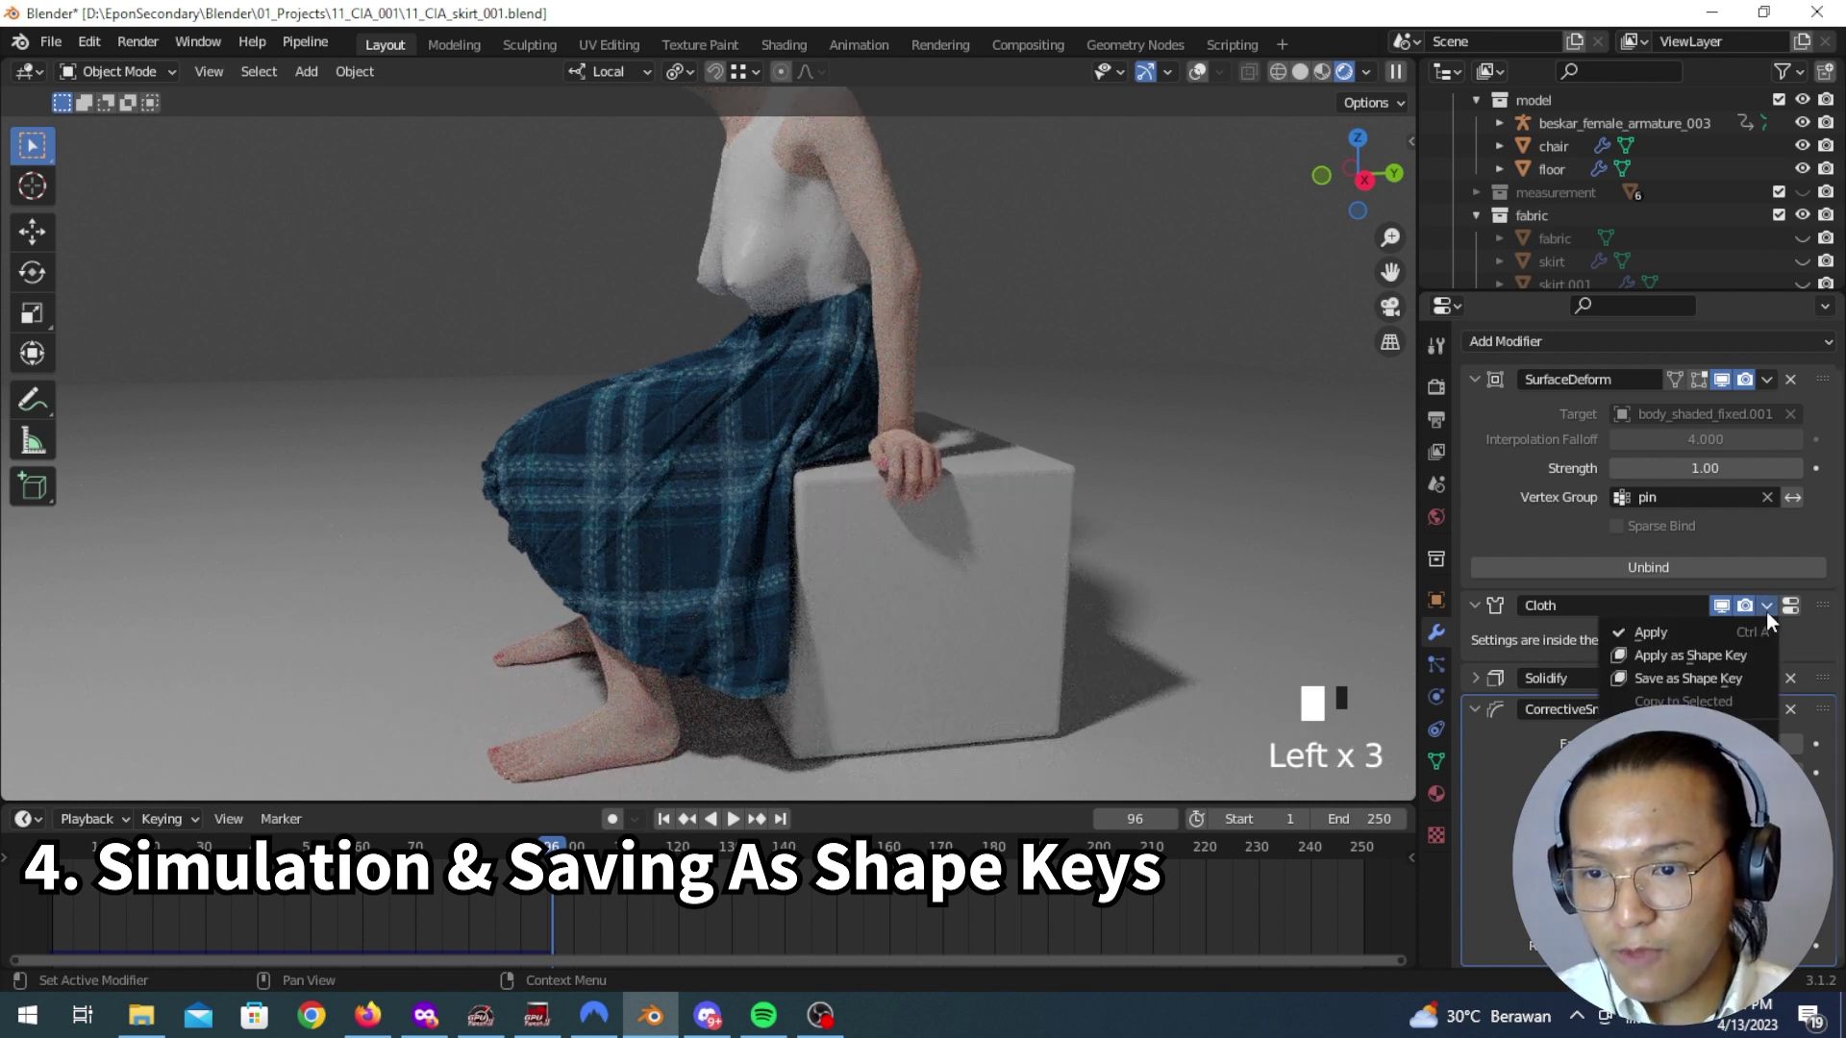
click(1725, 679)
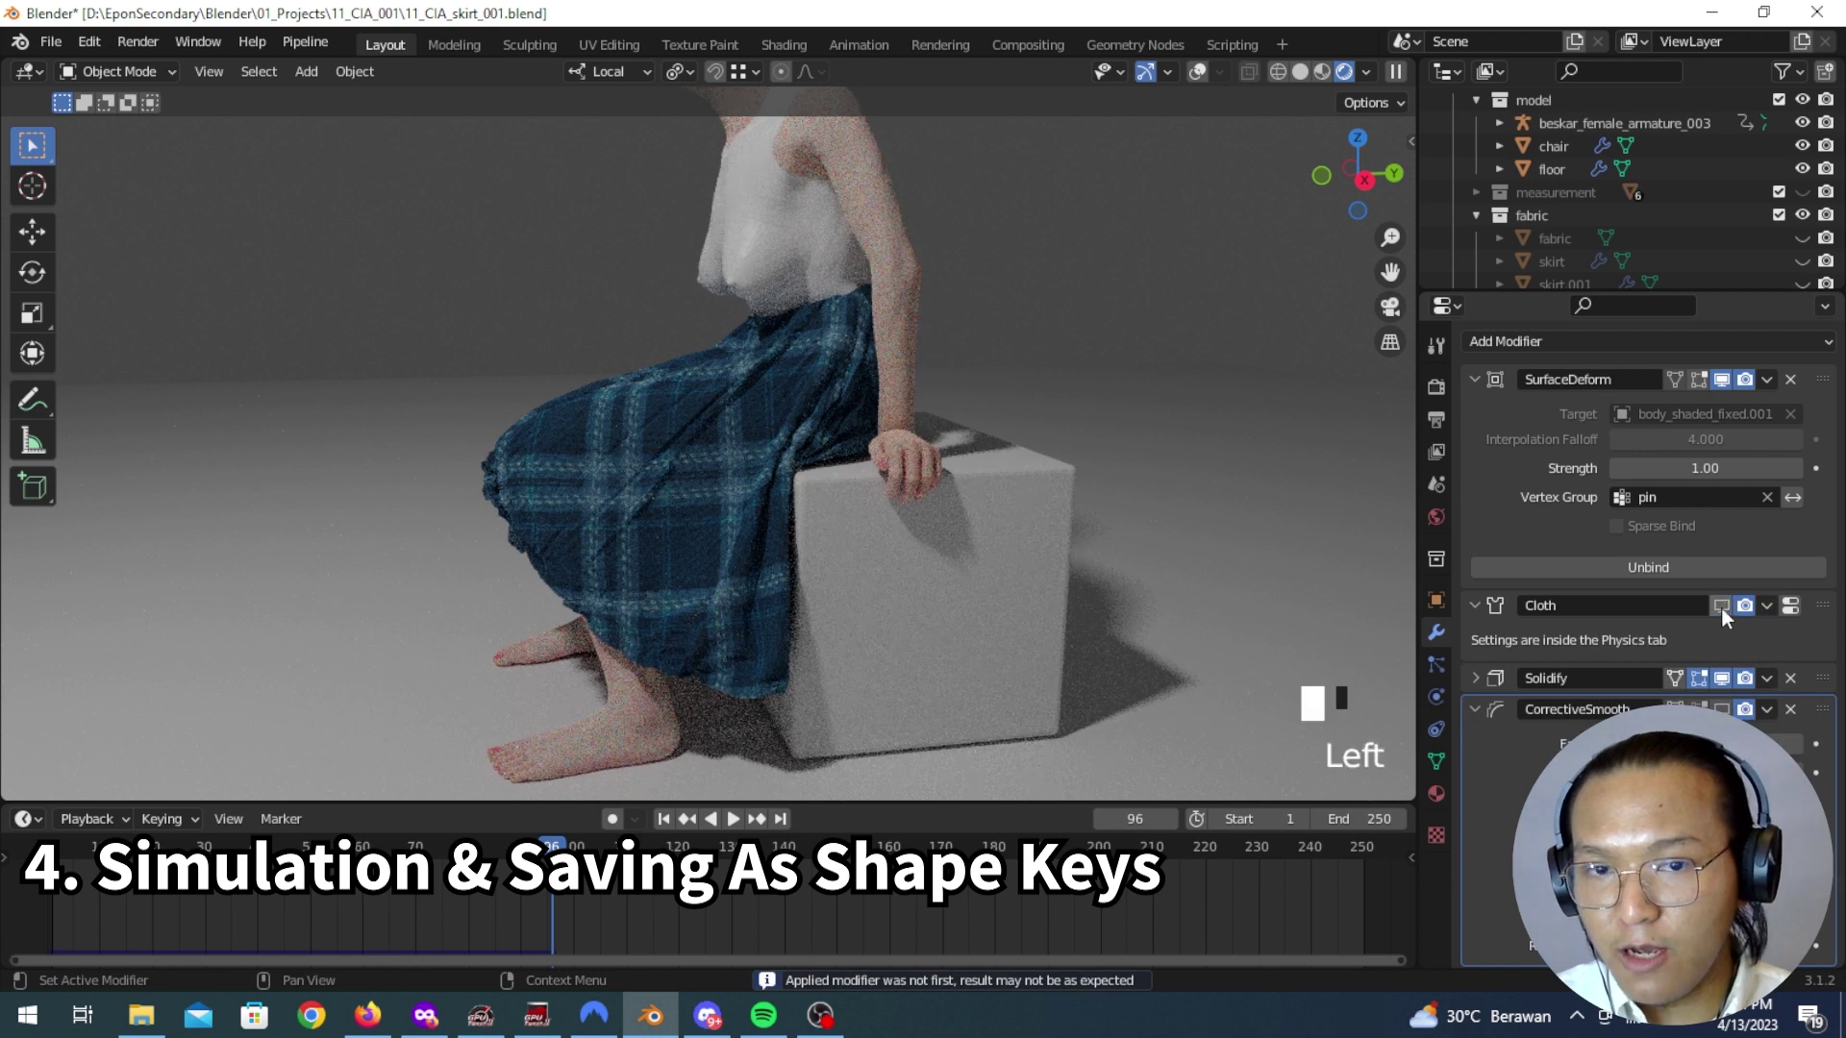
Step: Turn off the viewport display of the skirt's Cloth and SurfaceDeform modifiers and show its shape keys
click(1722, 607)
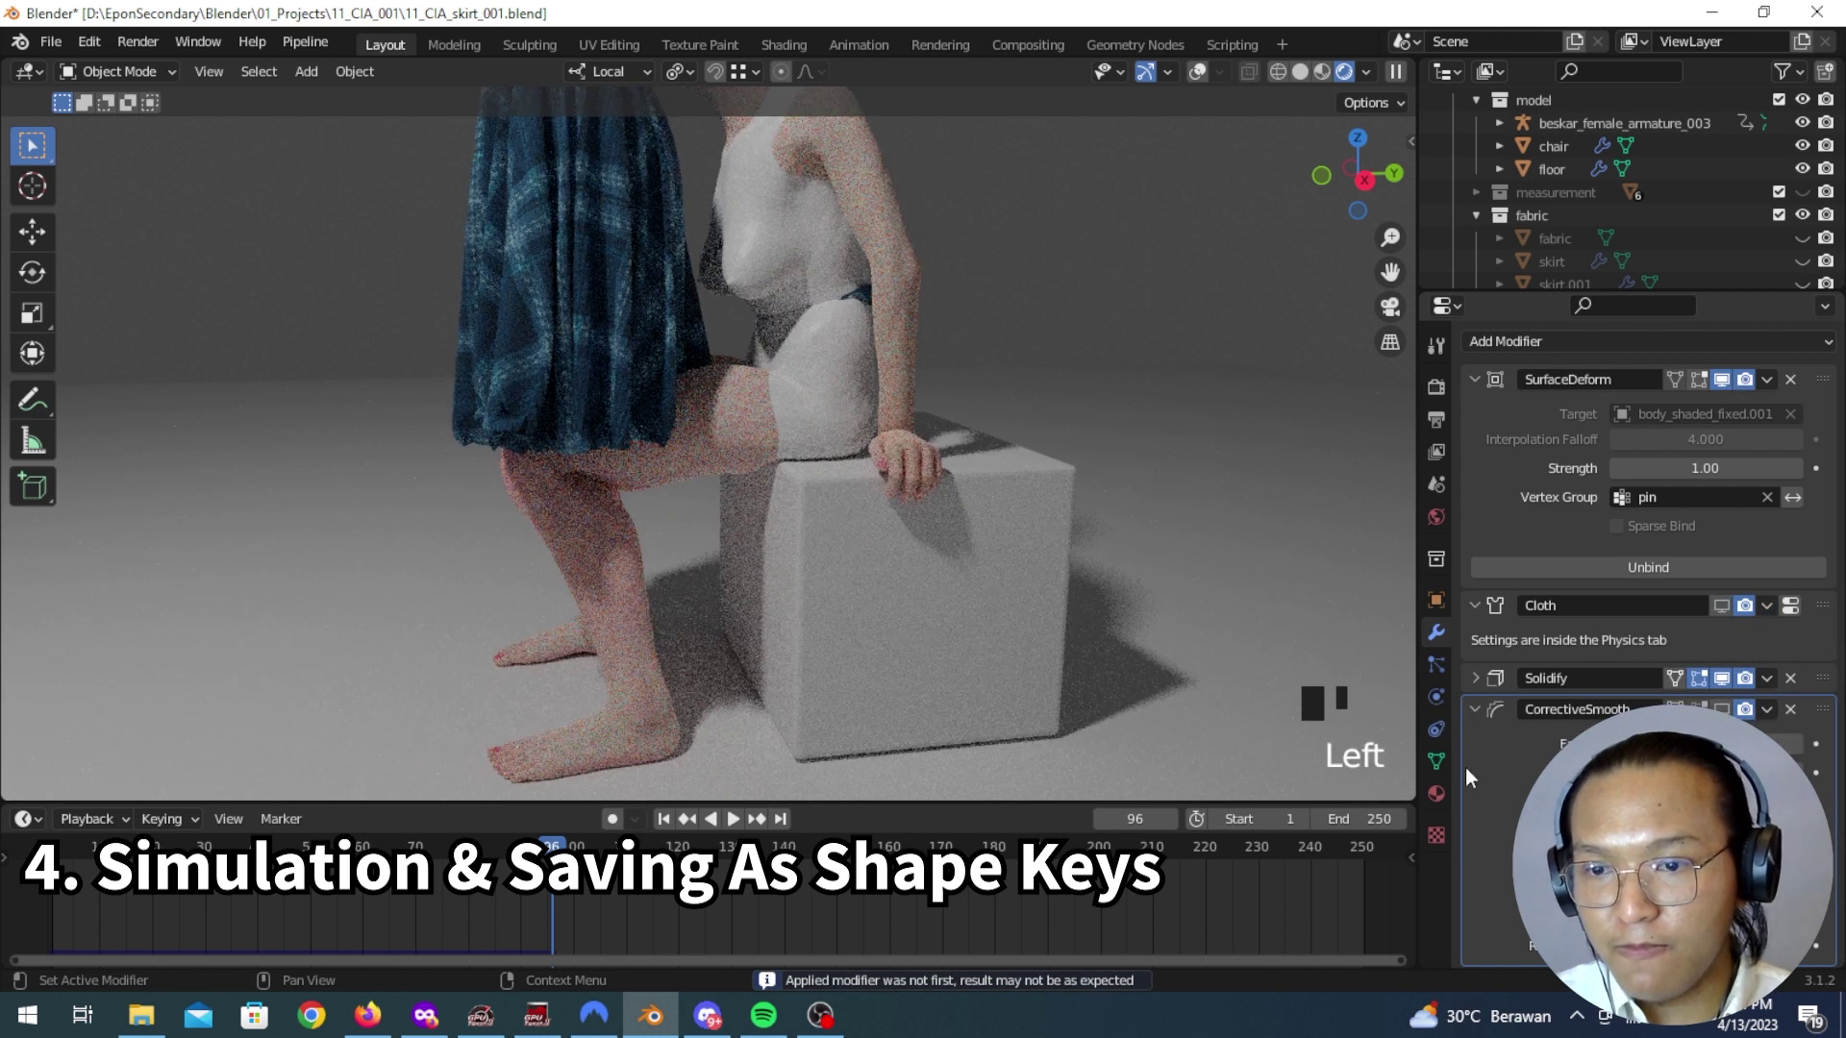
click(1721, 381)
click(1436, 760)
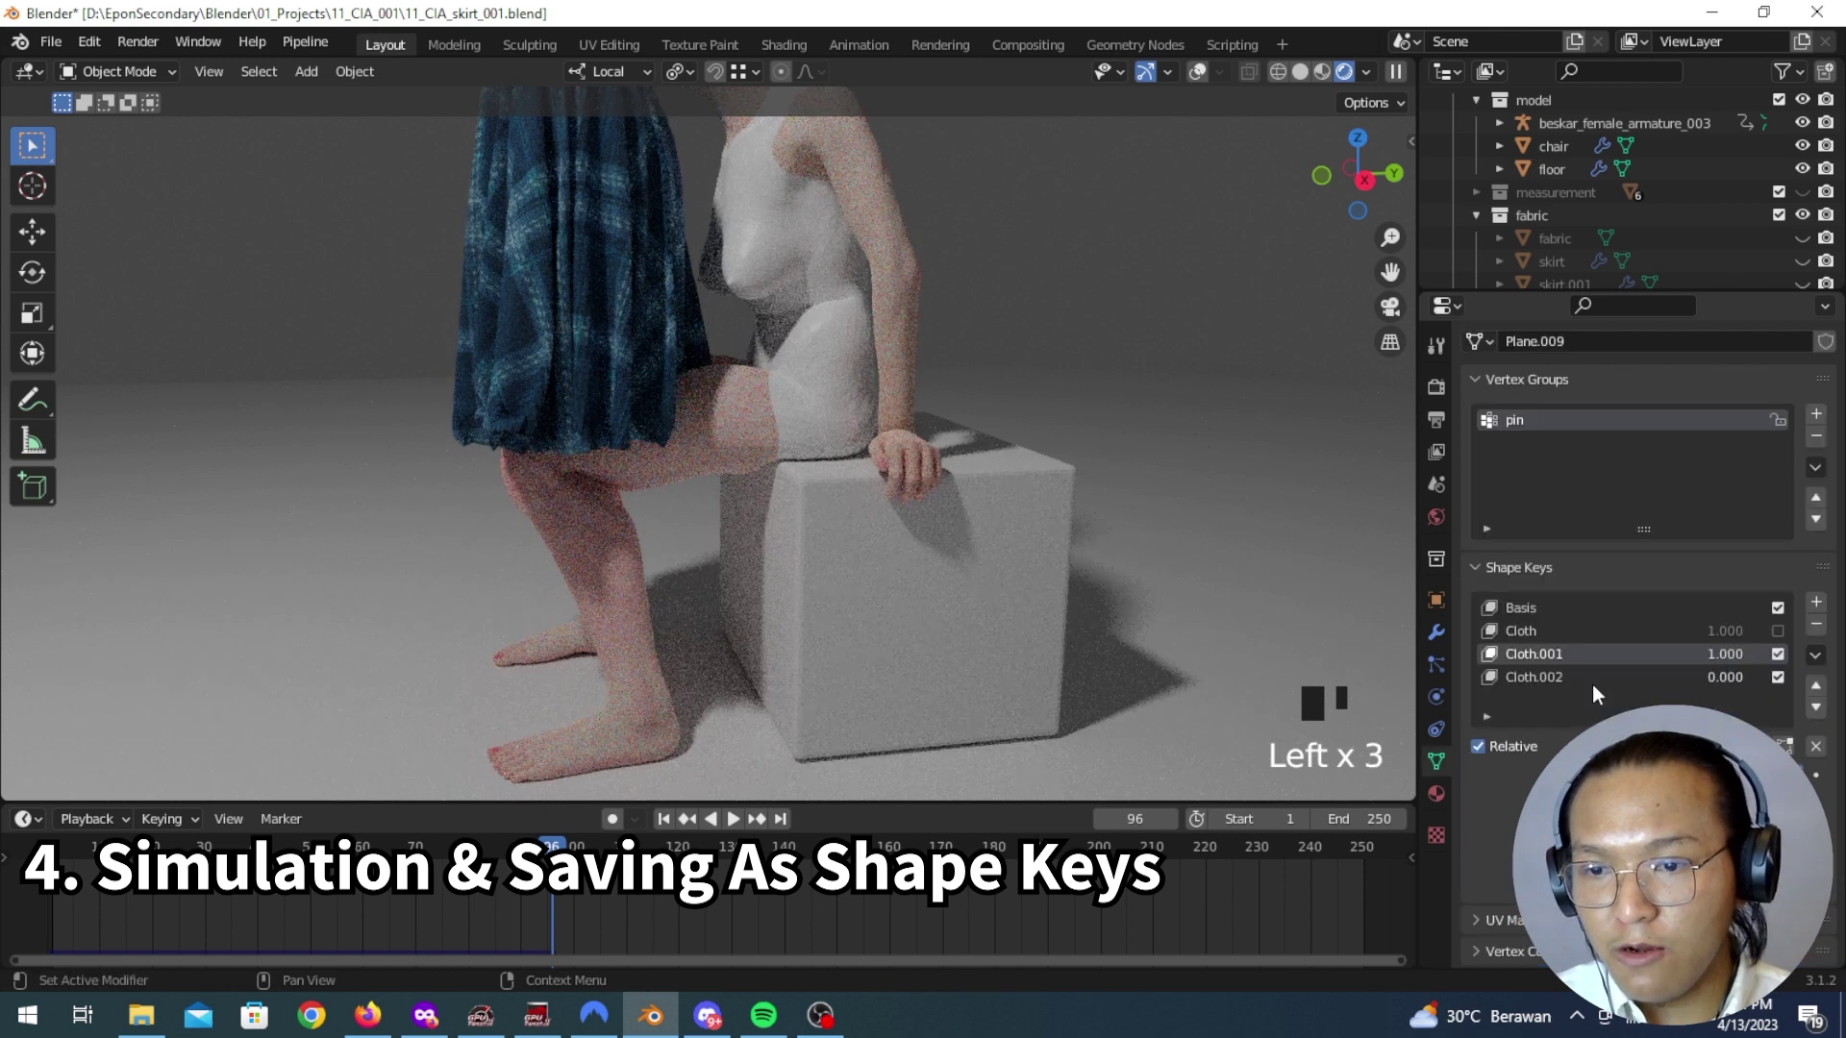
Step: Disable the Cloth.001 shape key and set the Cloth.002 shape key's value to 1.000
click(1654, 677)
click(1778, 654)
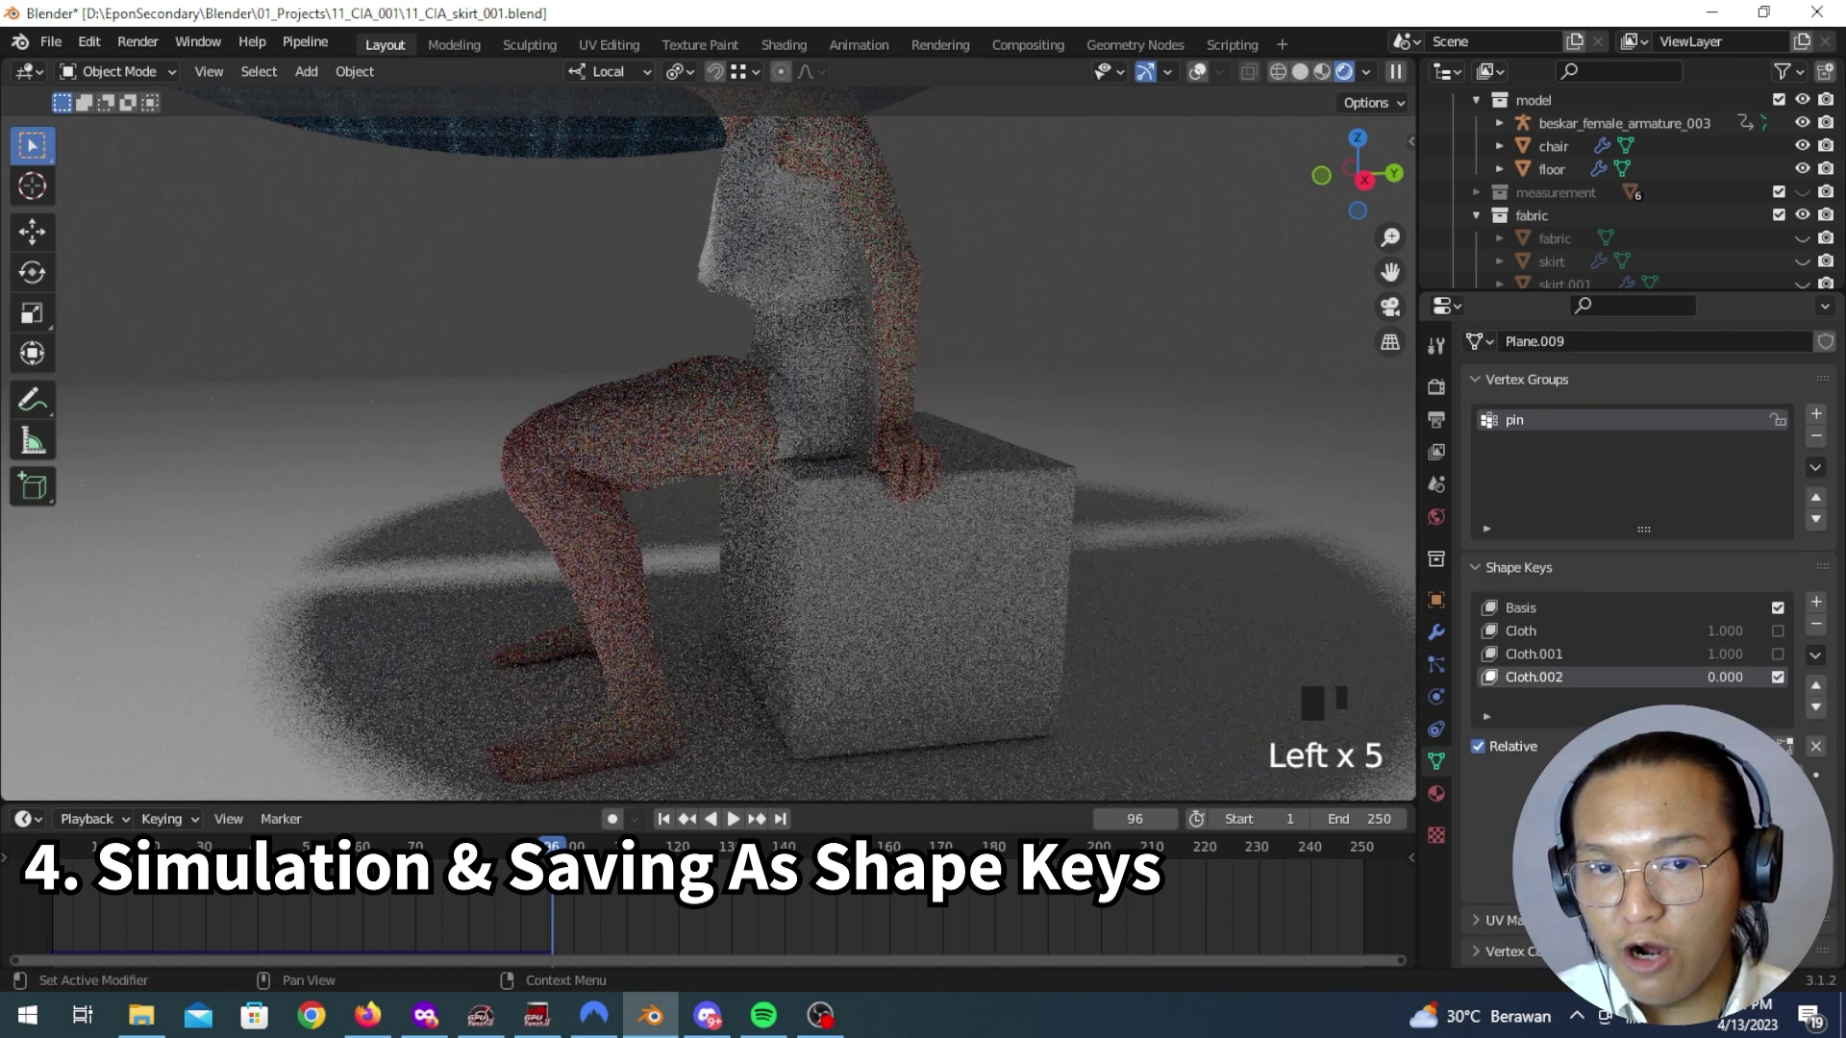
drag(1726, 676, 1759, 677)
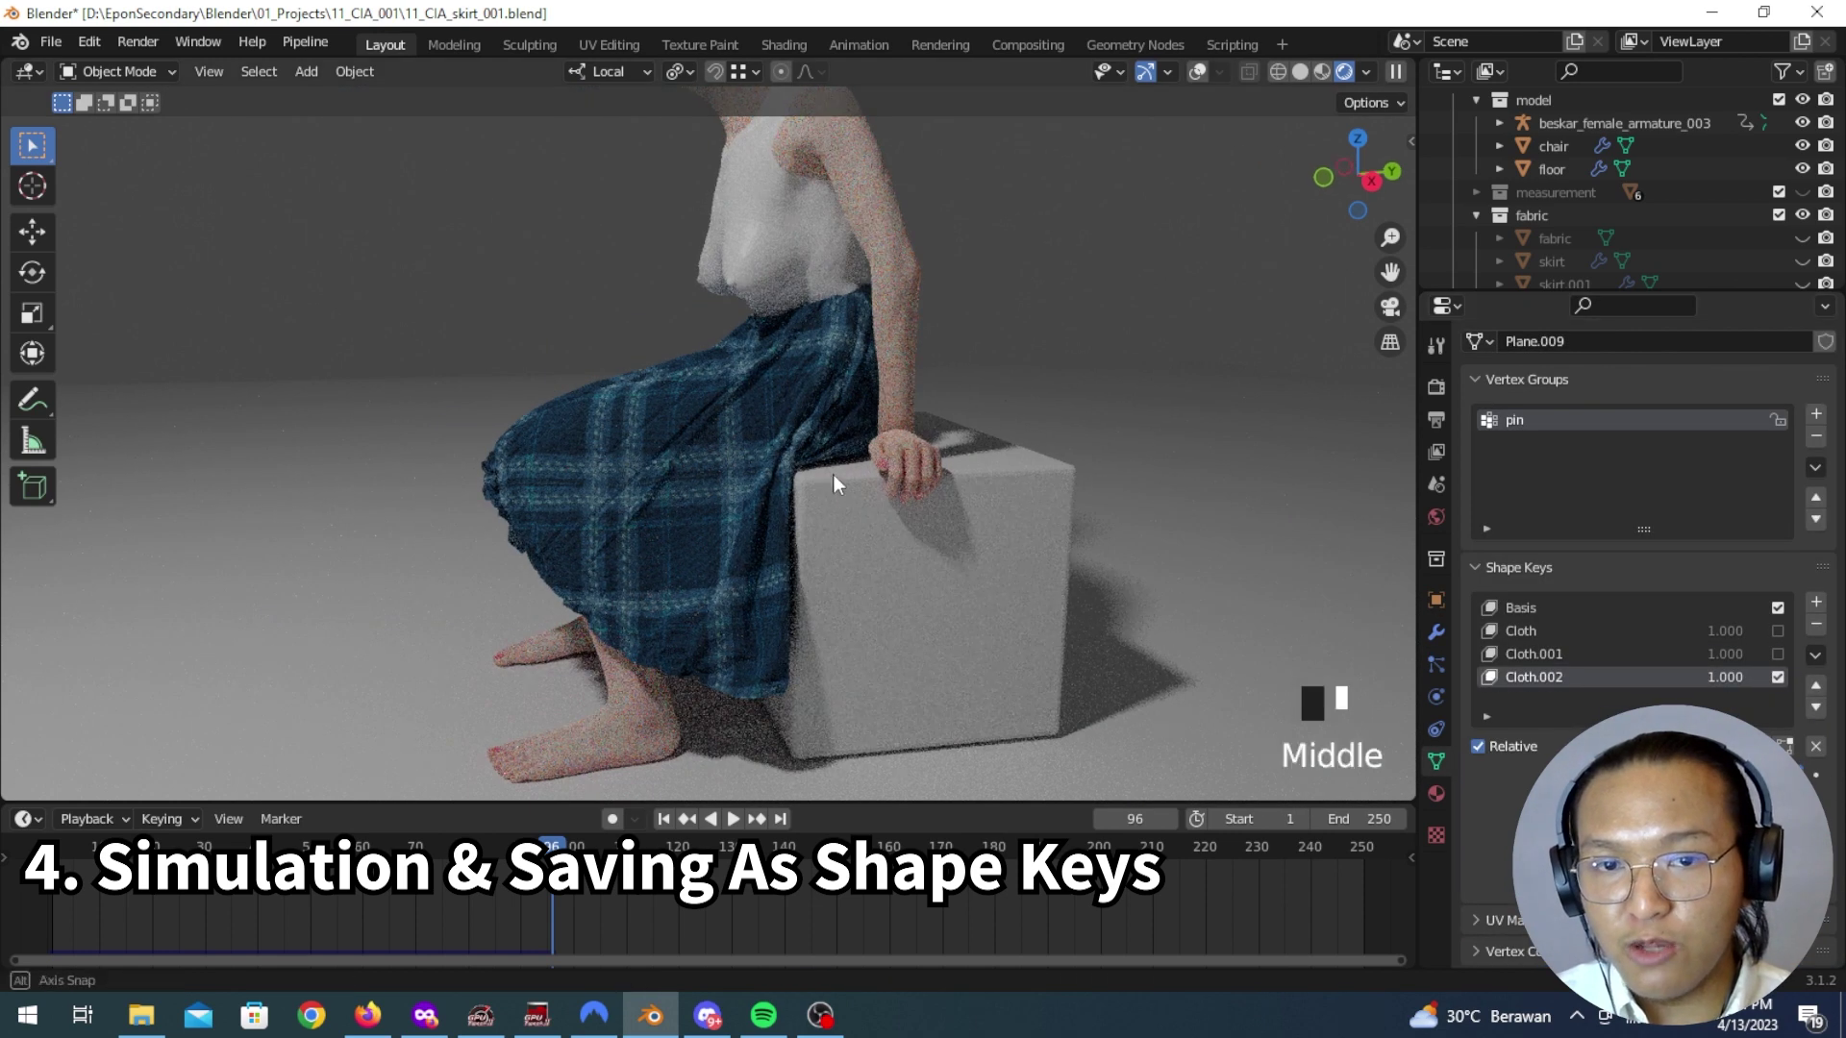
Step: Inspect the skirt's saved sitting shape from the side, back and front in the rendered view
middle_drag(811, 471, 891, 473)
scroll(886, 476, down, 5)
scroll(792, 478, up, 6)
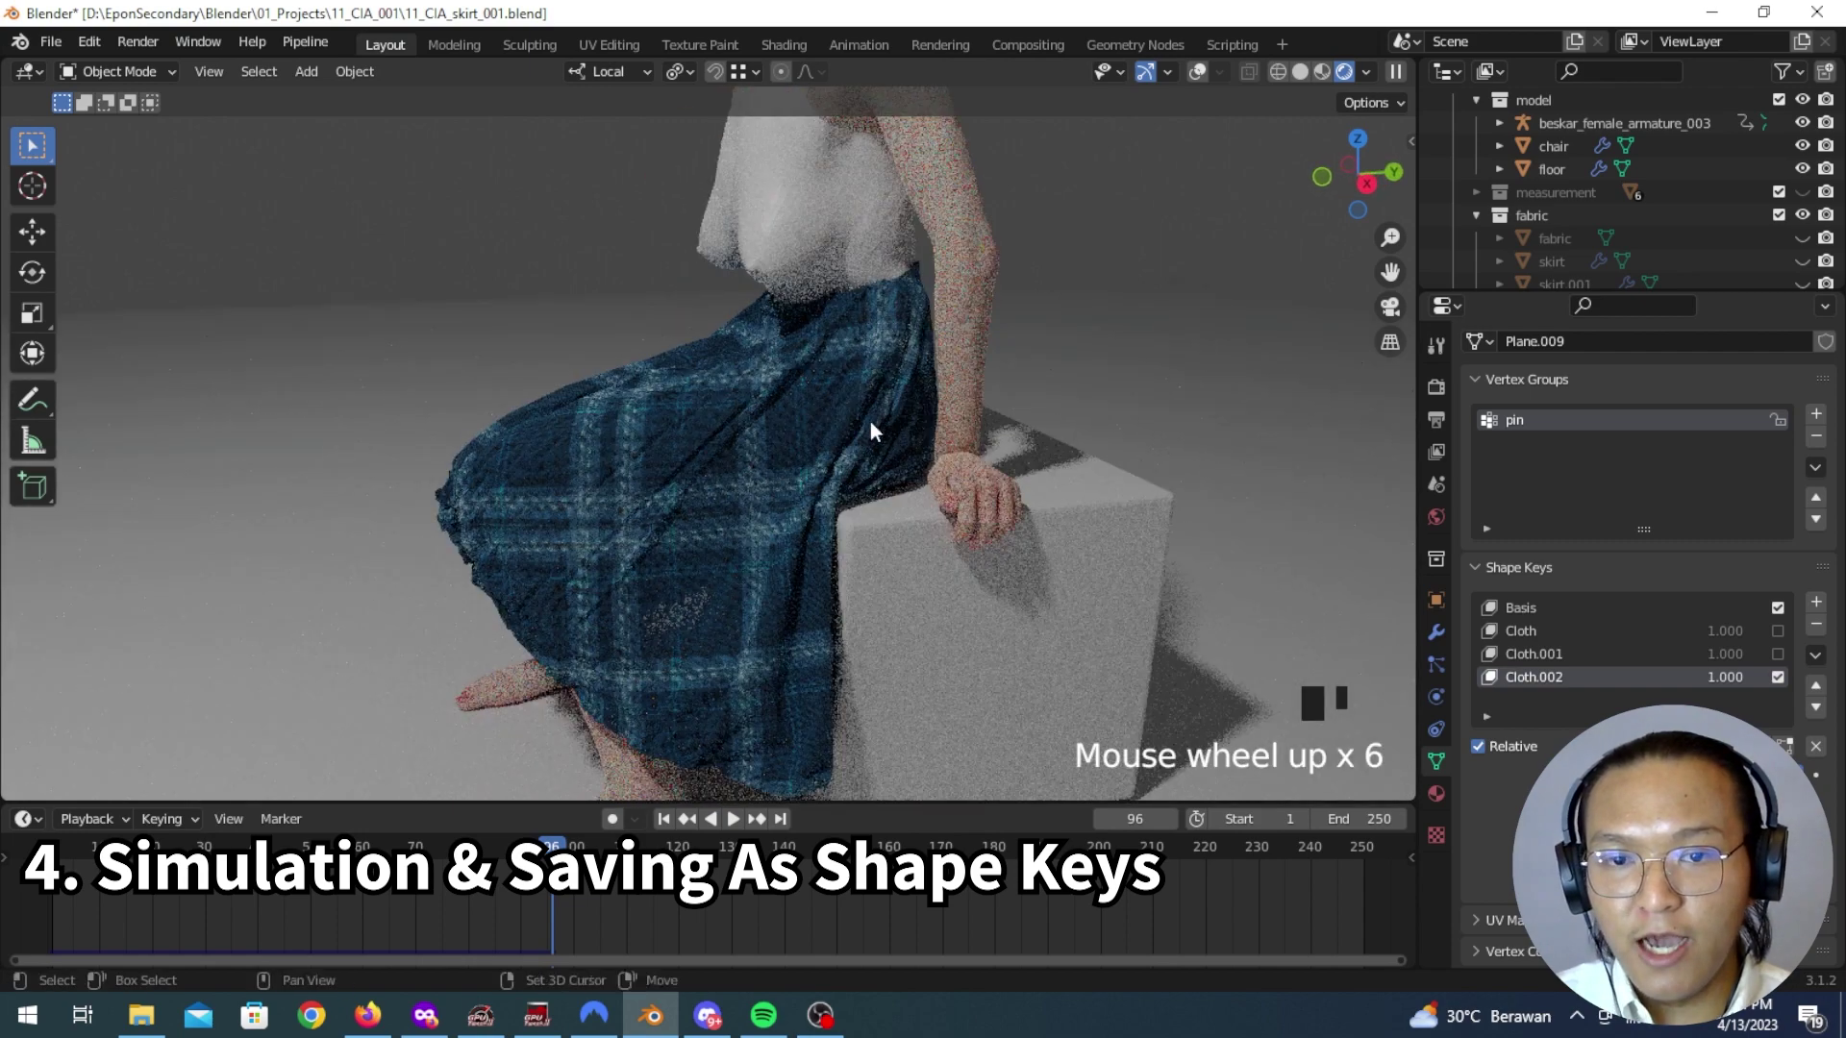
scroll(800, 528, up, 3)
middle_drag(798, 529, 667, 523)
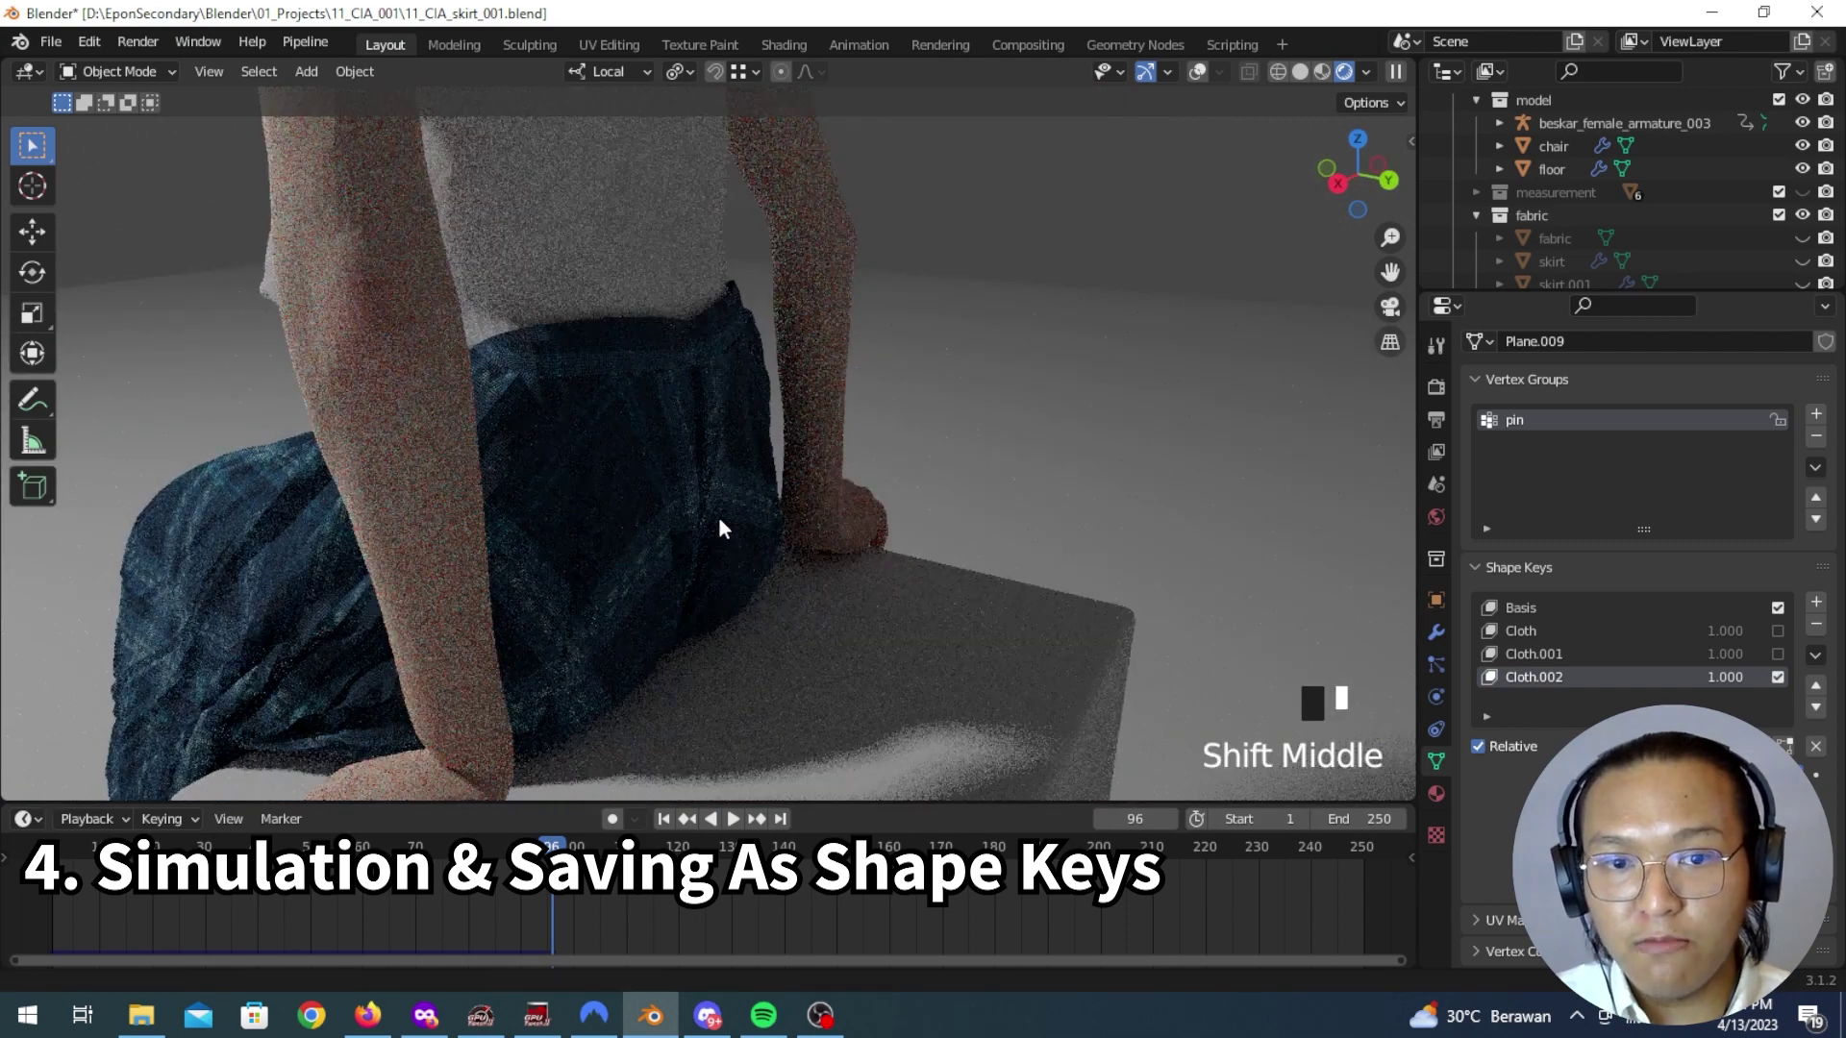
scroll(867, 575, up, 2)
middle_drag(868, 575, 684, 539)
scroll(1054, 542, down, 4)
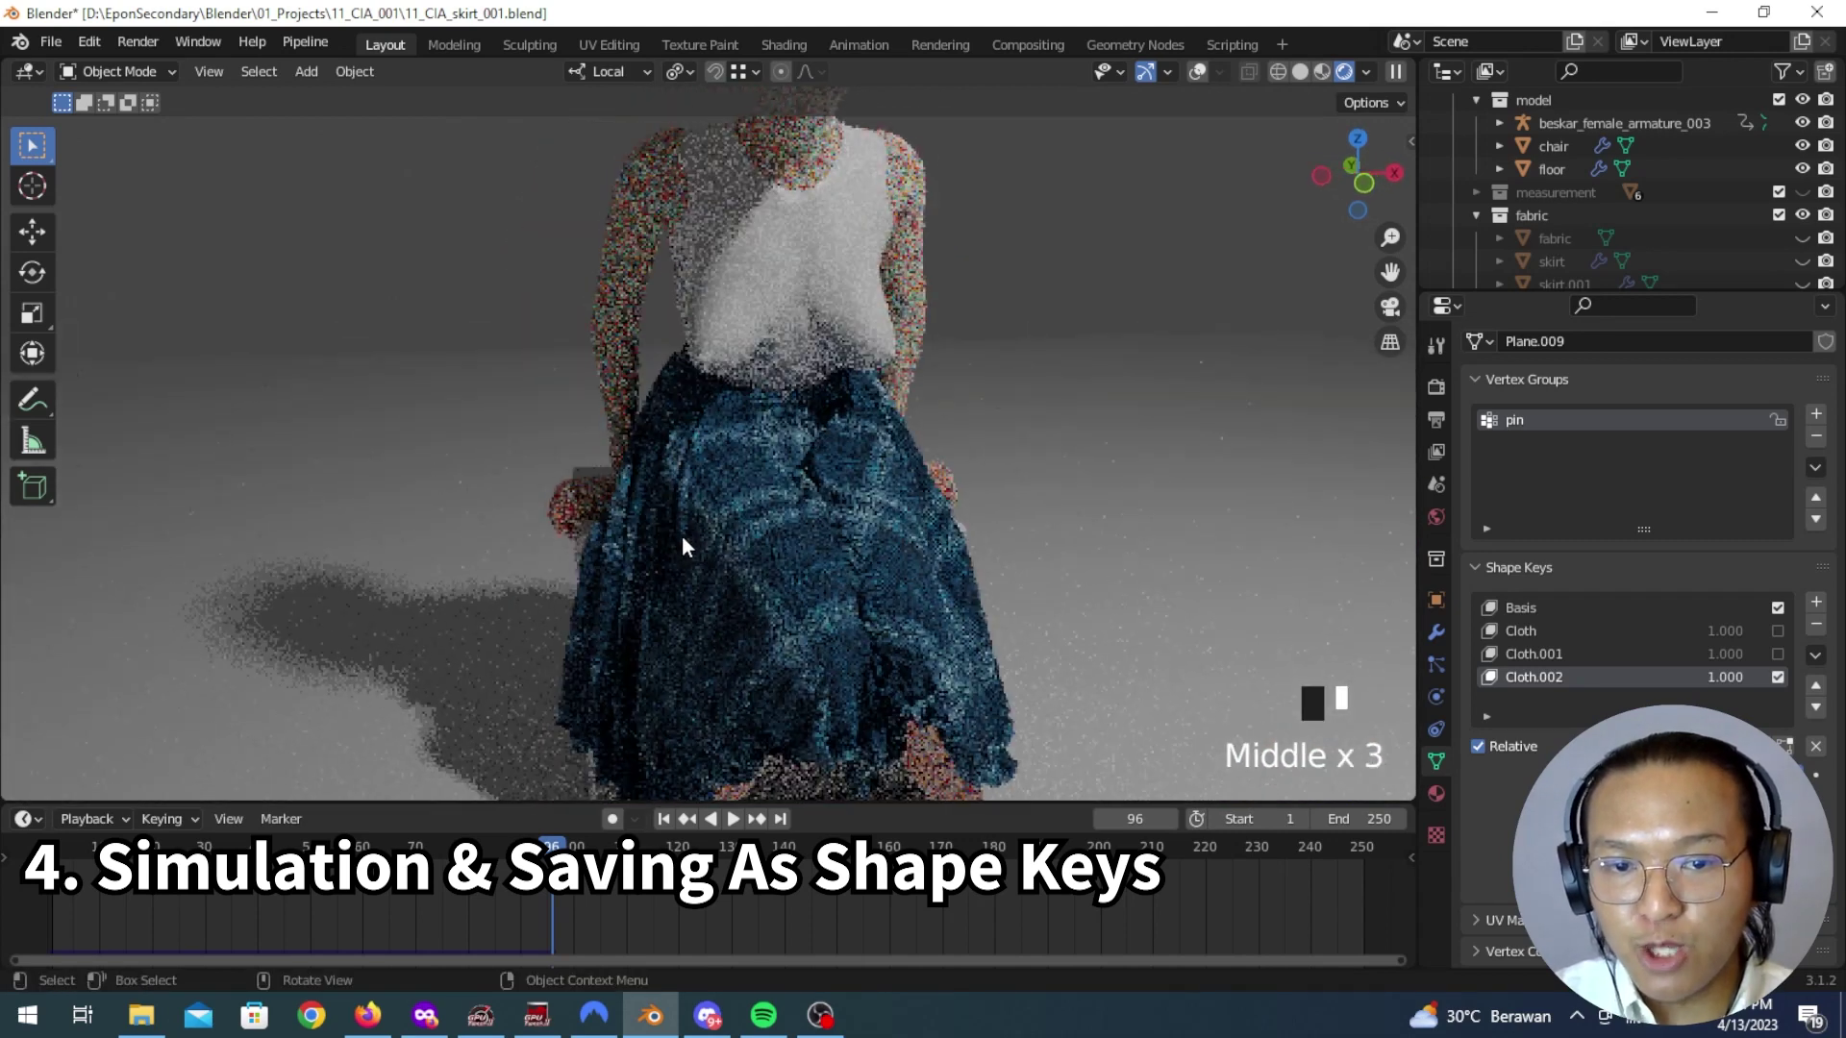
scroll(775, 527, down, 4)
middle_drag(919, 557, 700, 541)
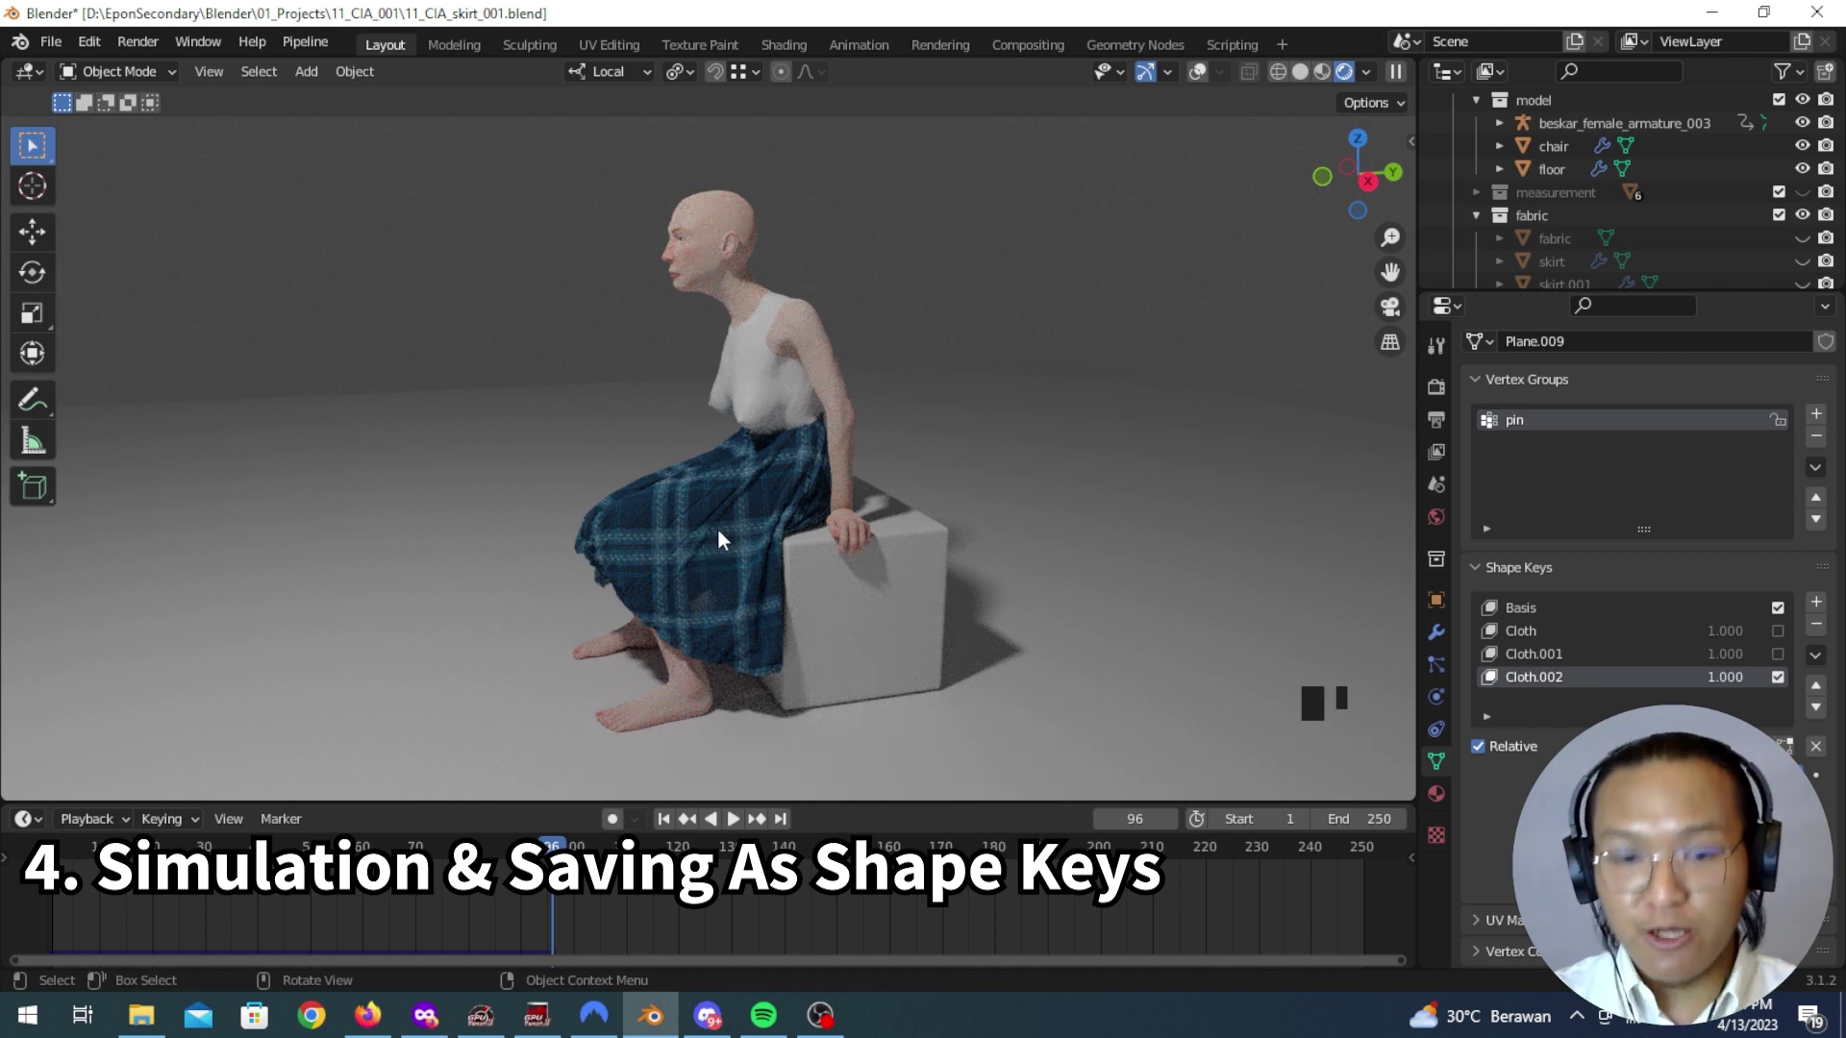
Step: Disable the Cloth.002 shape key, enable Cloth.001, and return the timeline to frame 0
click(1778, 677)
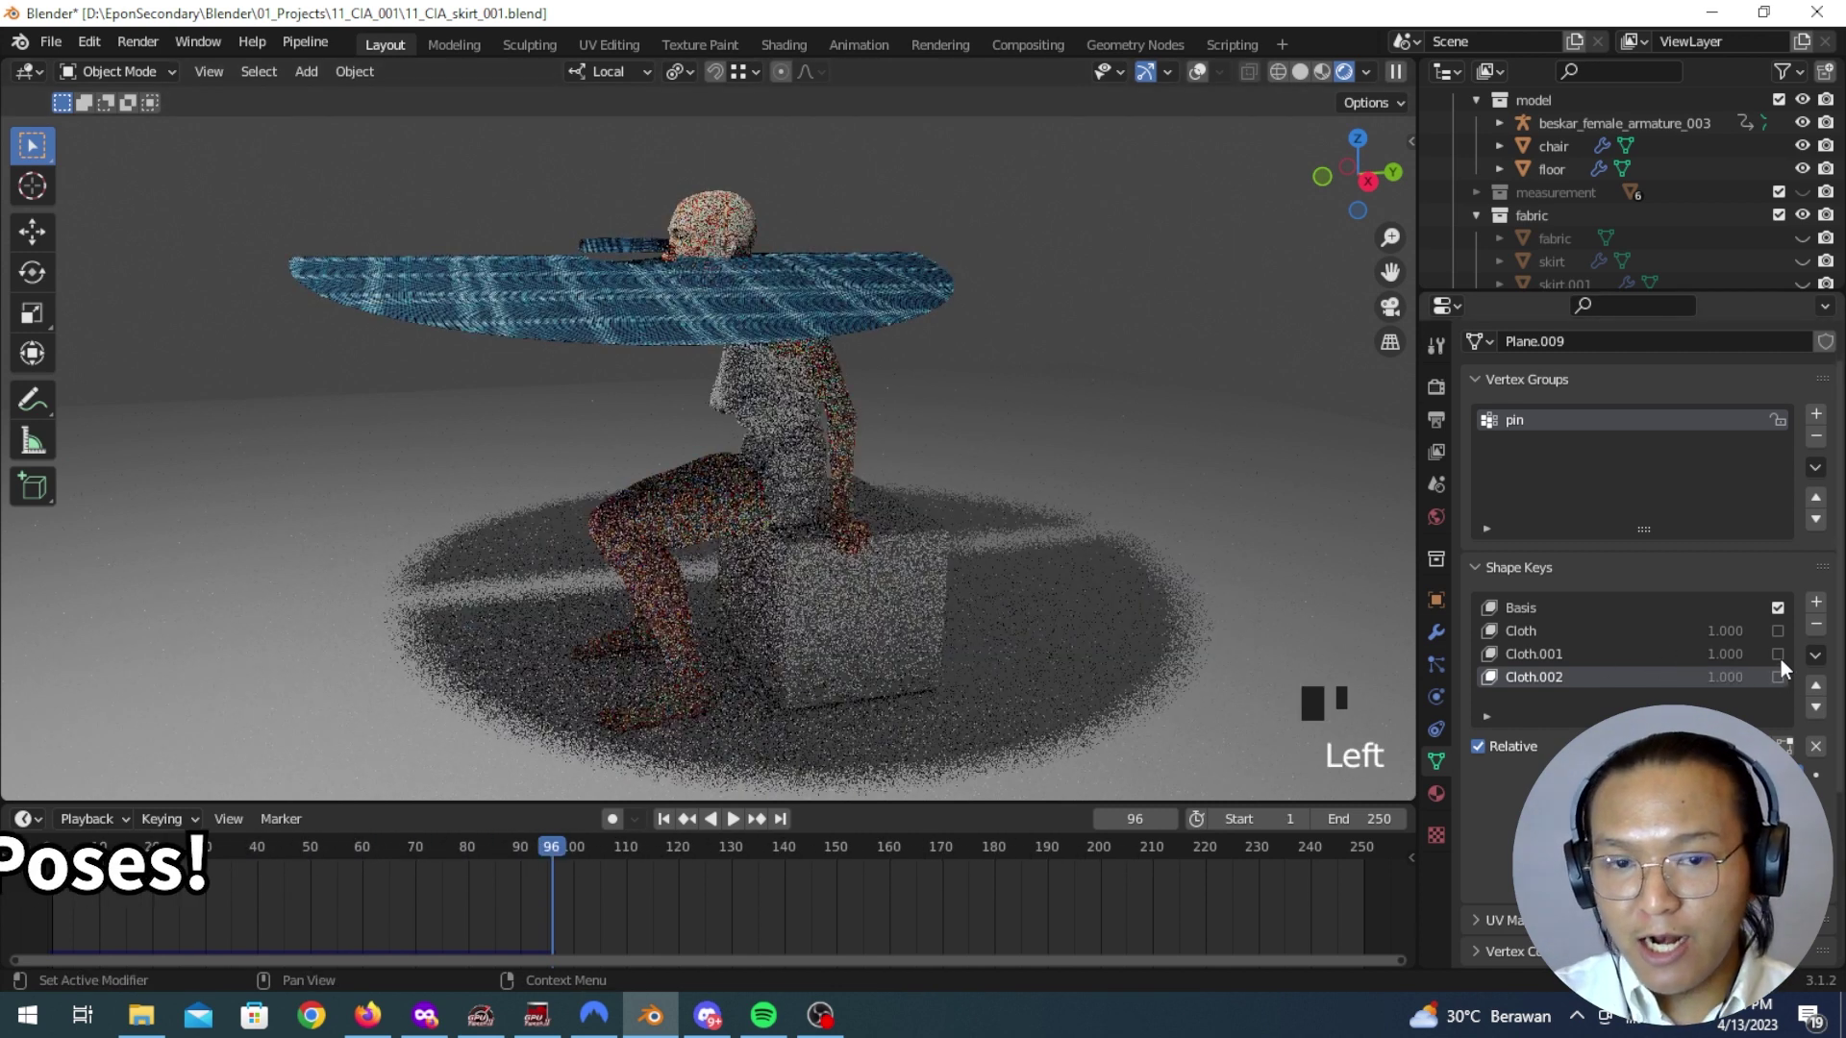
click(1778, 653)
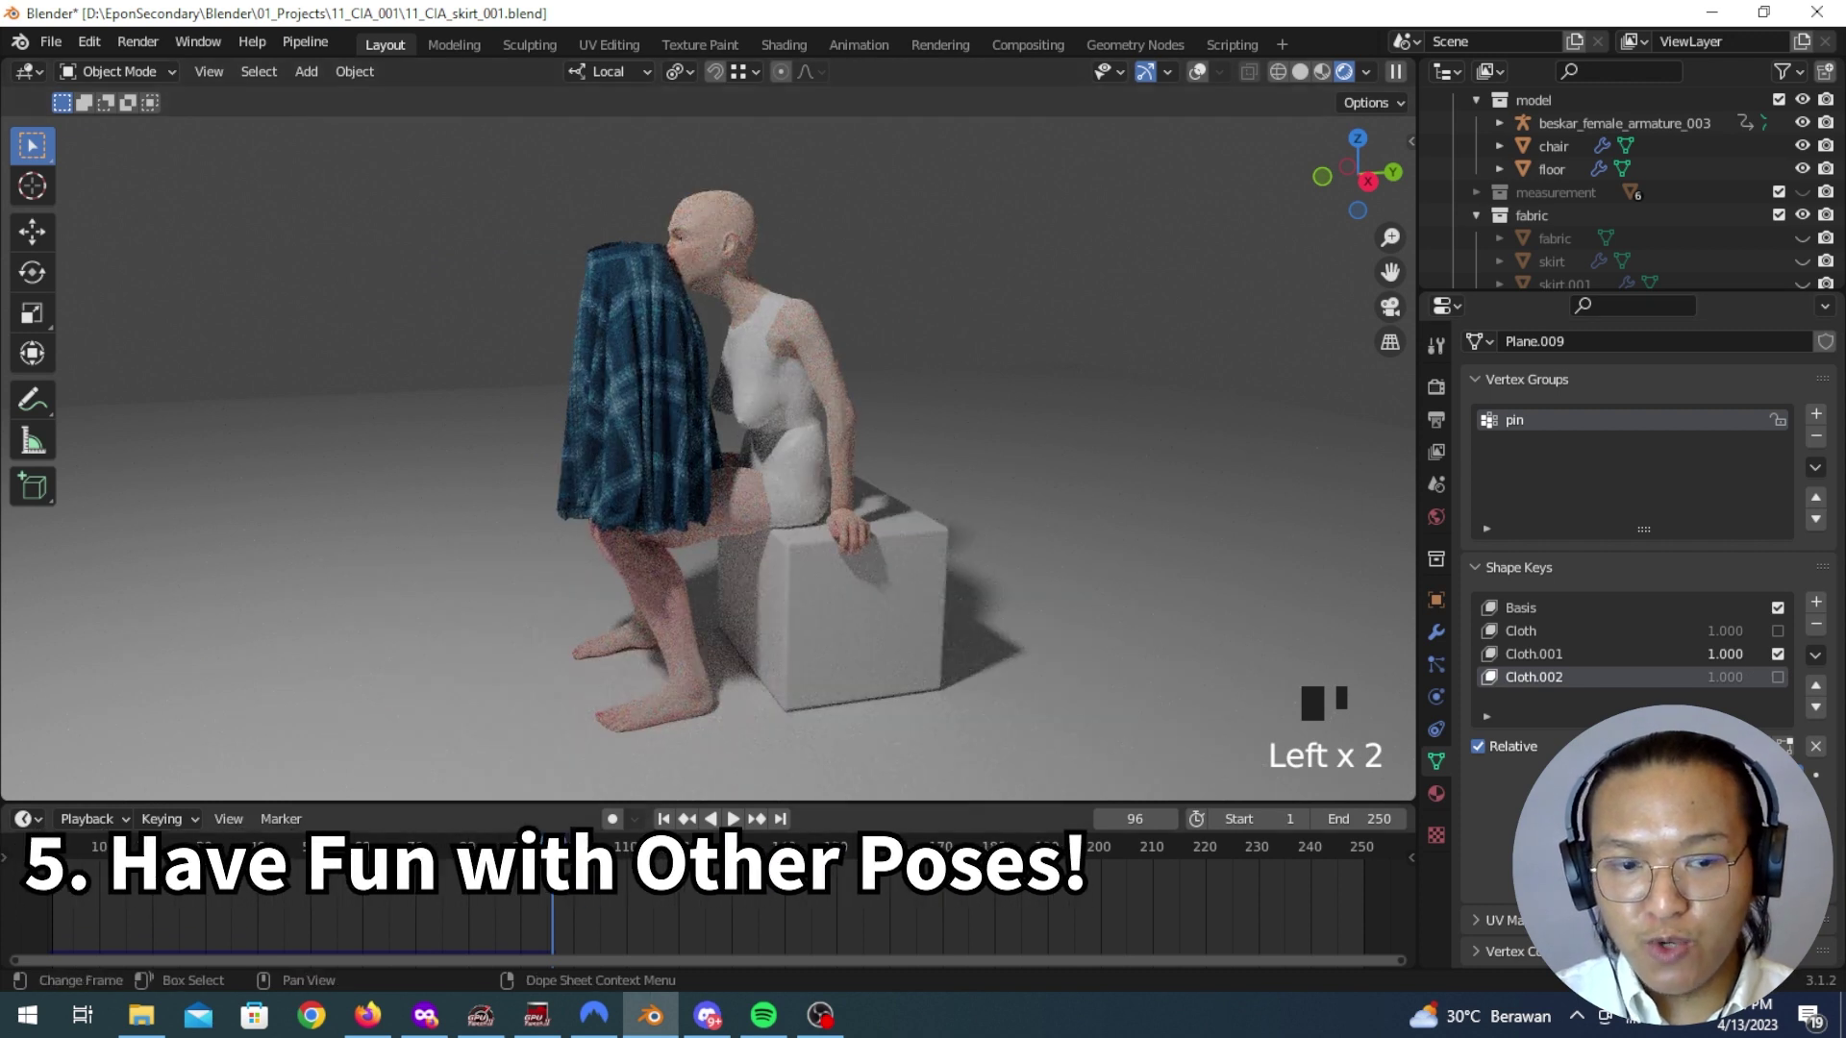
click(48, 913)
Step: Show the viewport overlays again and switch the viewport to solid shading, framing the standing figure
click(1198, 74)
shift+middle_drag(962, 432, 1293, 87)
click(1300, 74)
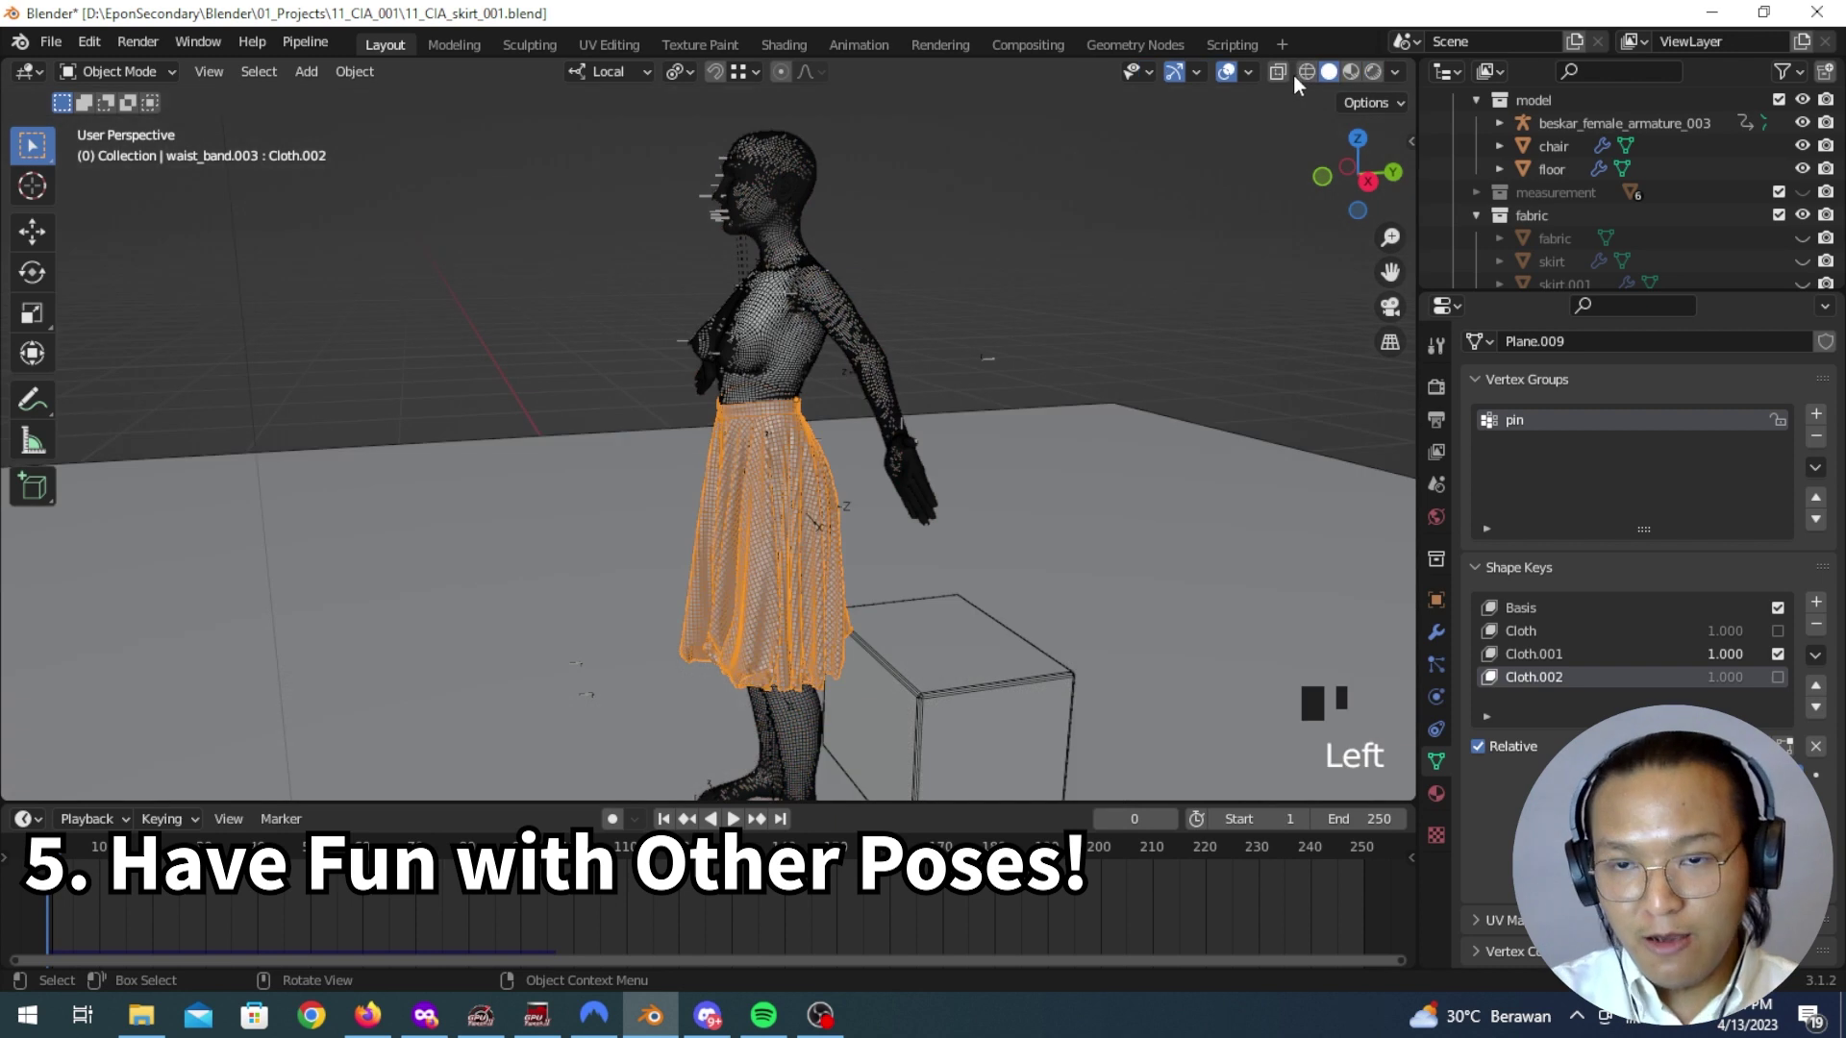
middle_drag(966, 321, 1003, 355)
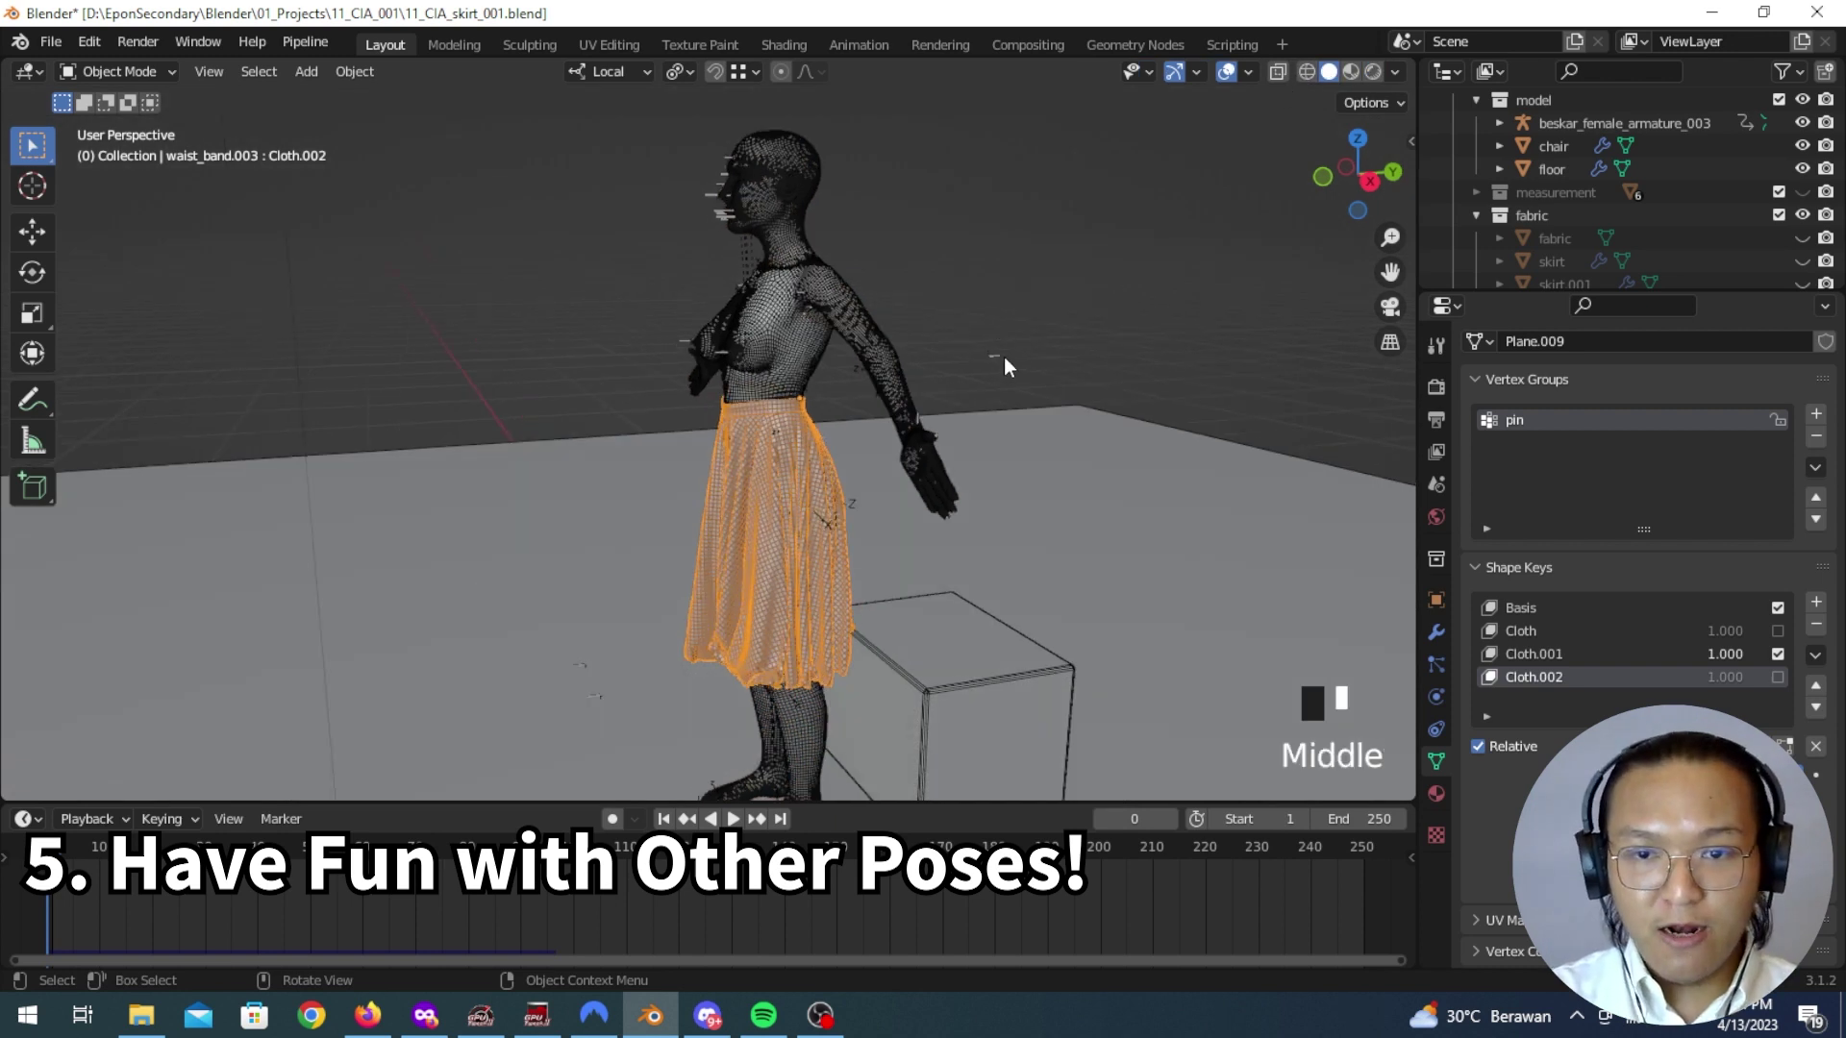
click(1002, 358)
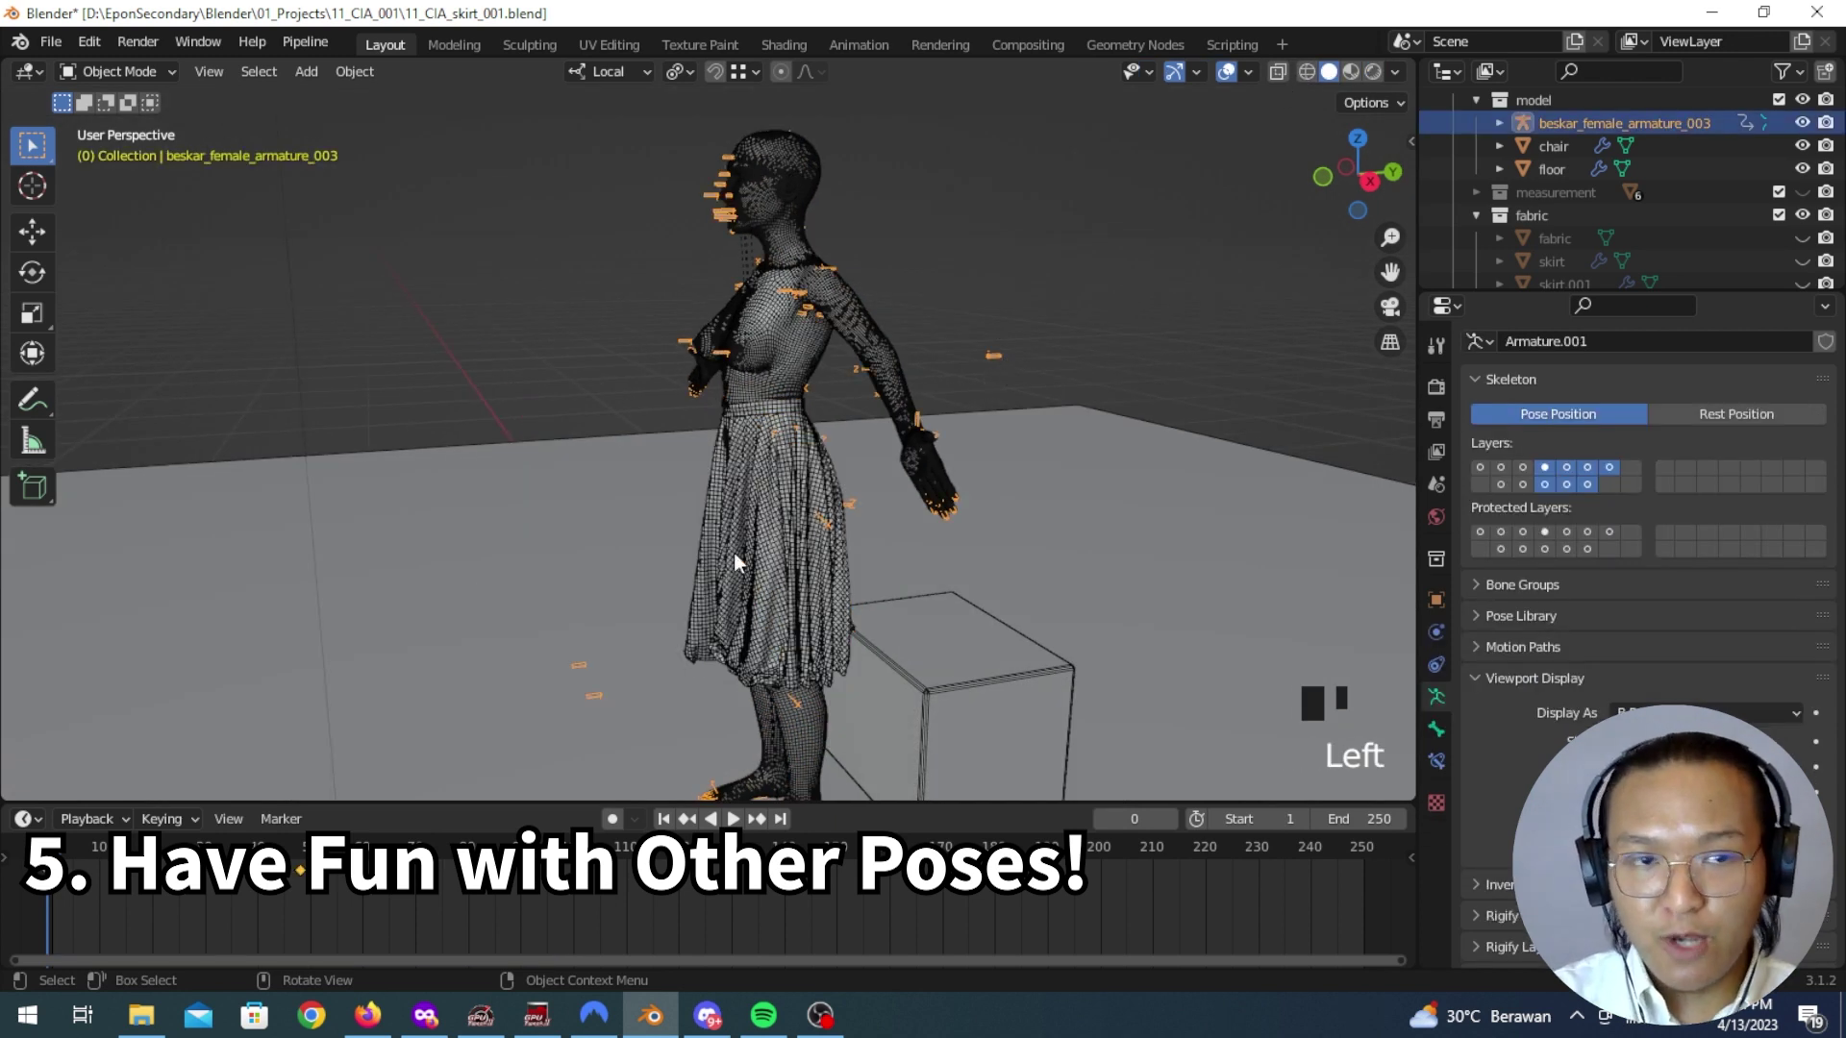
click(121, 72)
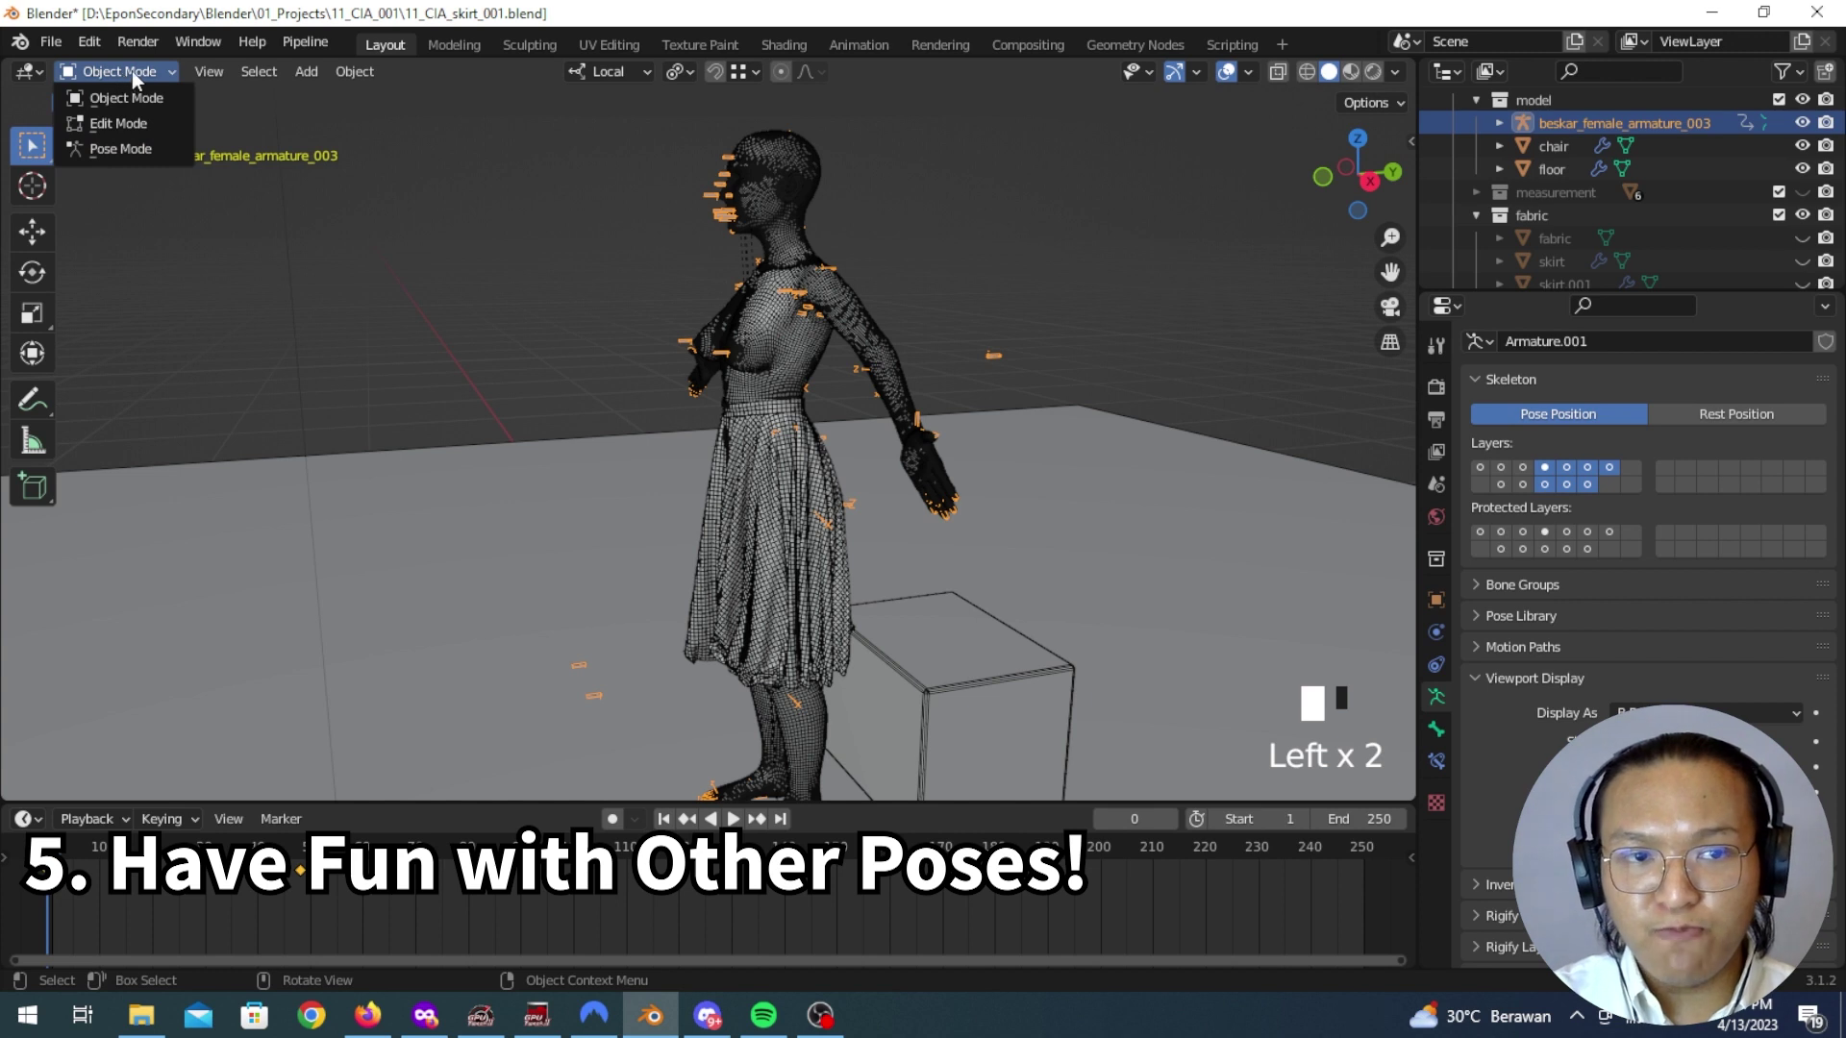
click(129, 73)
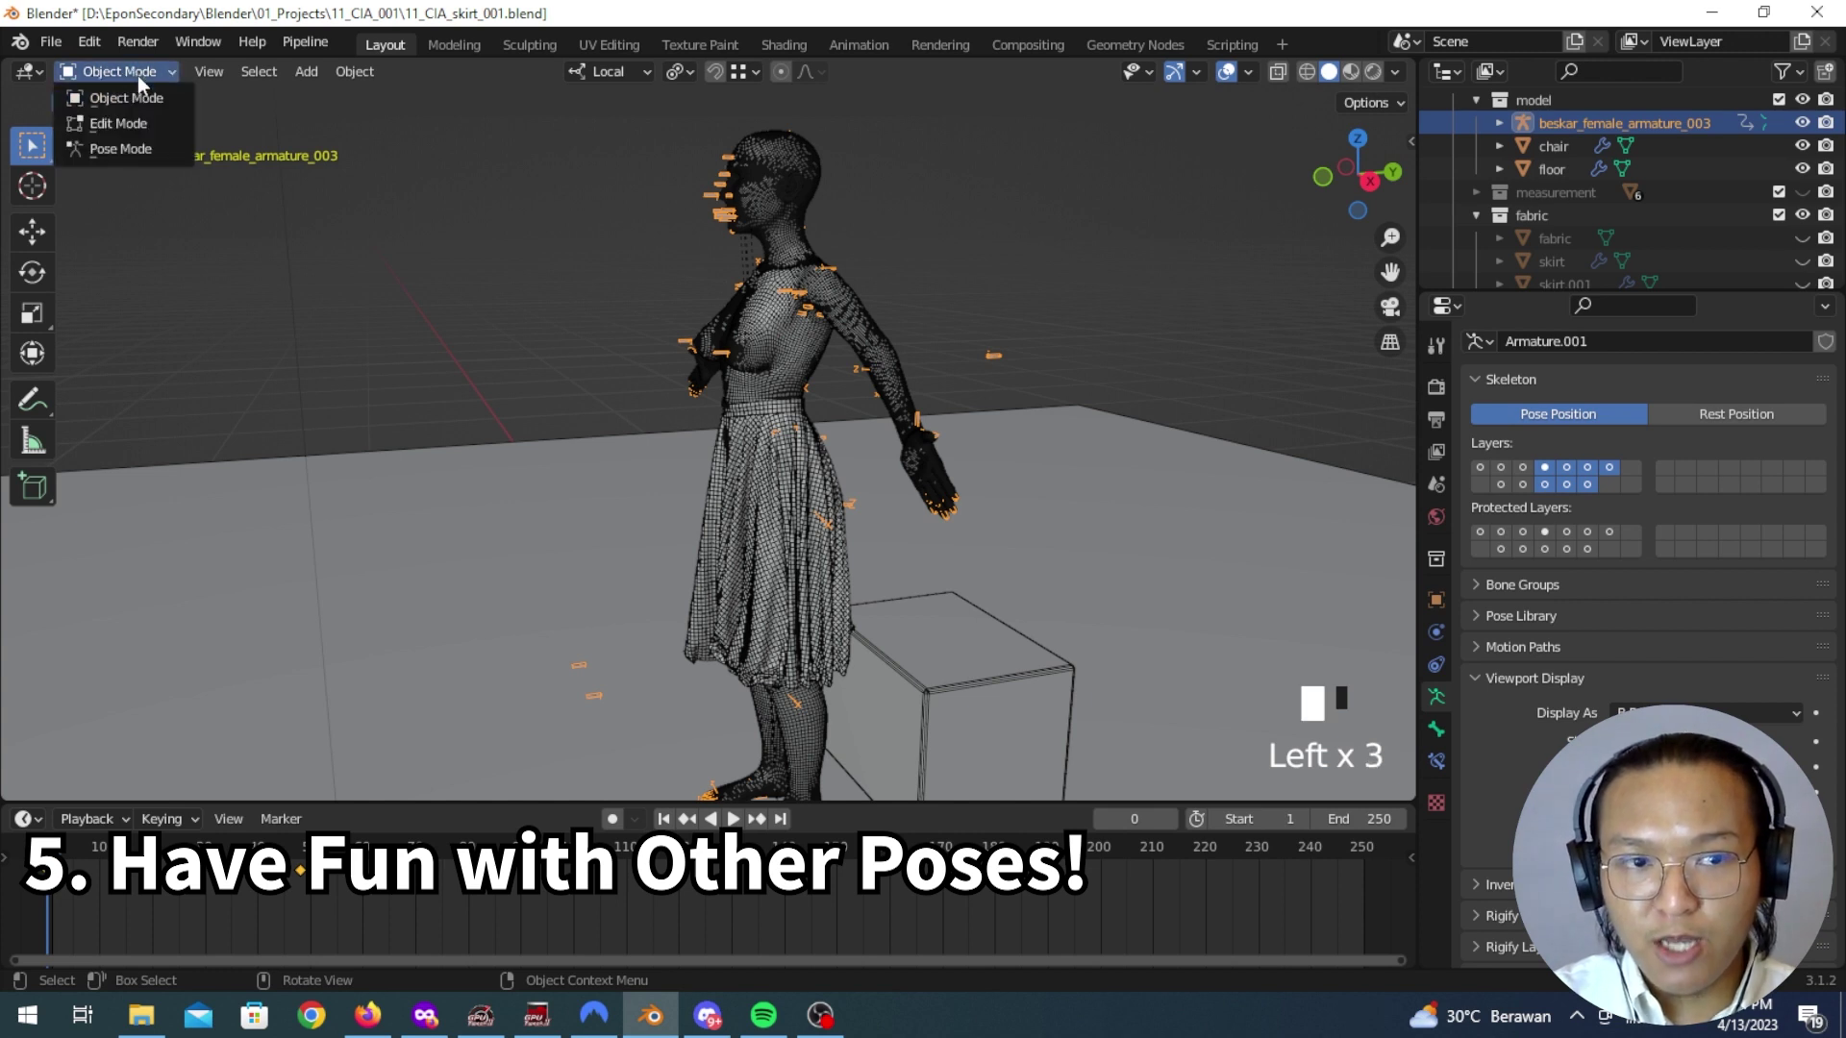
Step: Select the skirt, show its cloth physics settings, and turn the Cloth simulation's viewport display back on
click(752, 546)
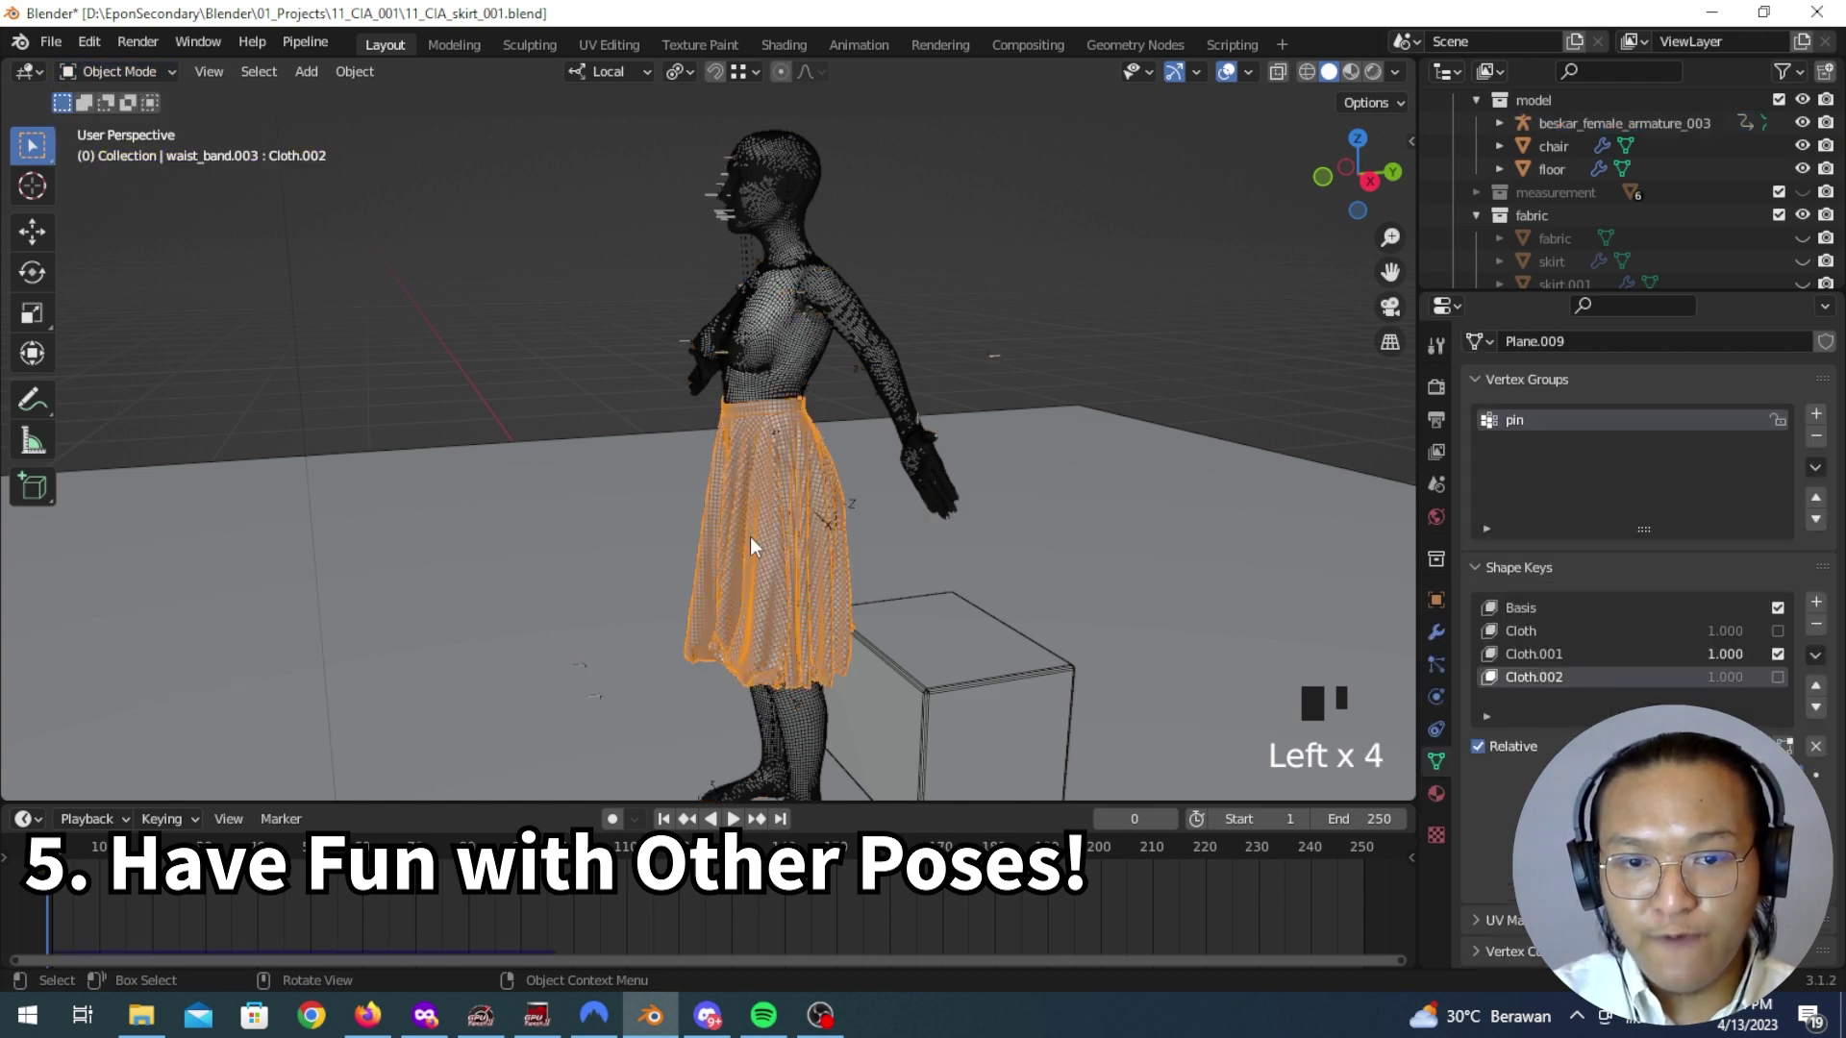
click(1438, 695)
click(1436, 729)
click(1437, 761)
click(1437, 729)
click(1436, 696)
scroll(1535, 737, down, 11)
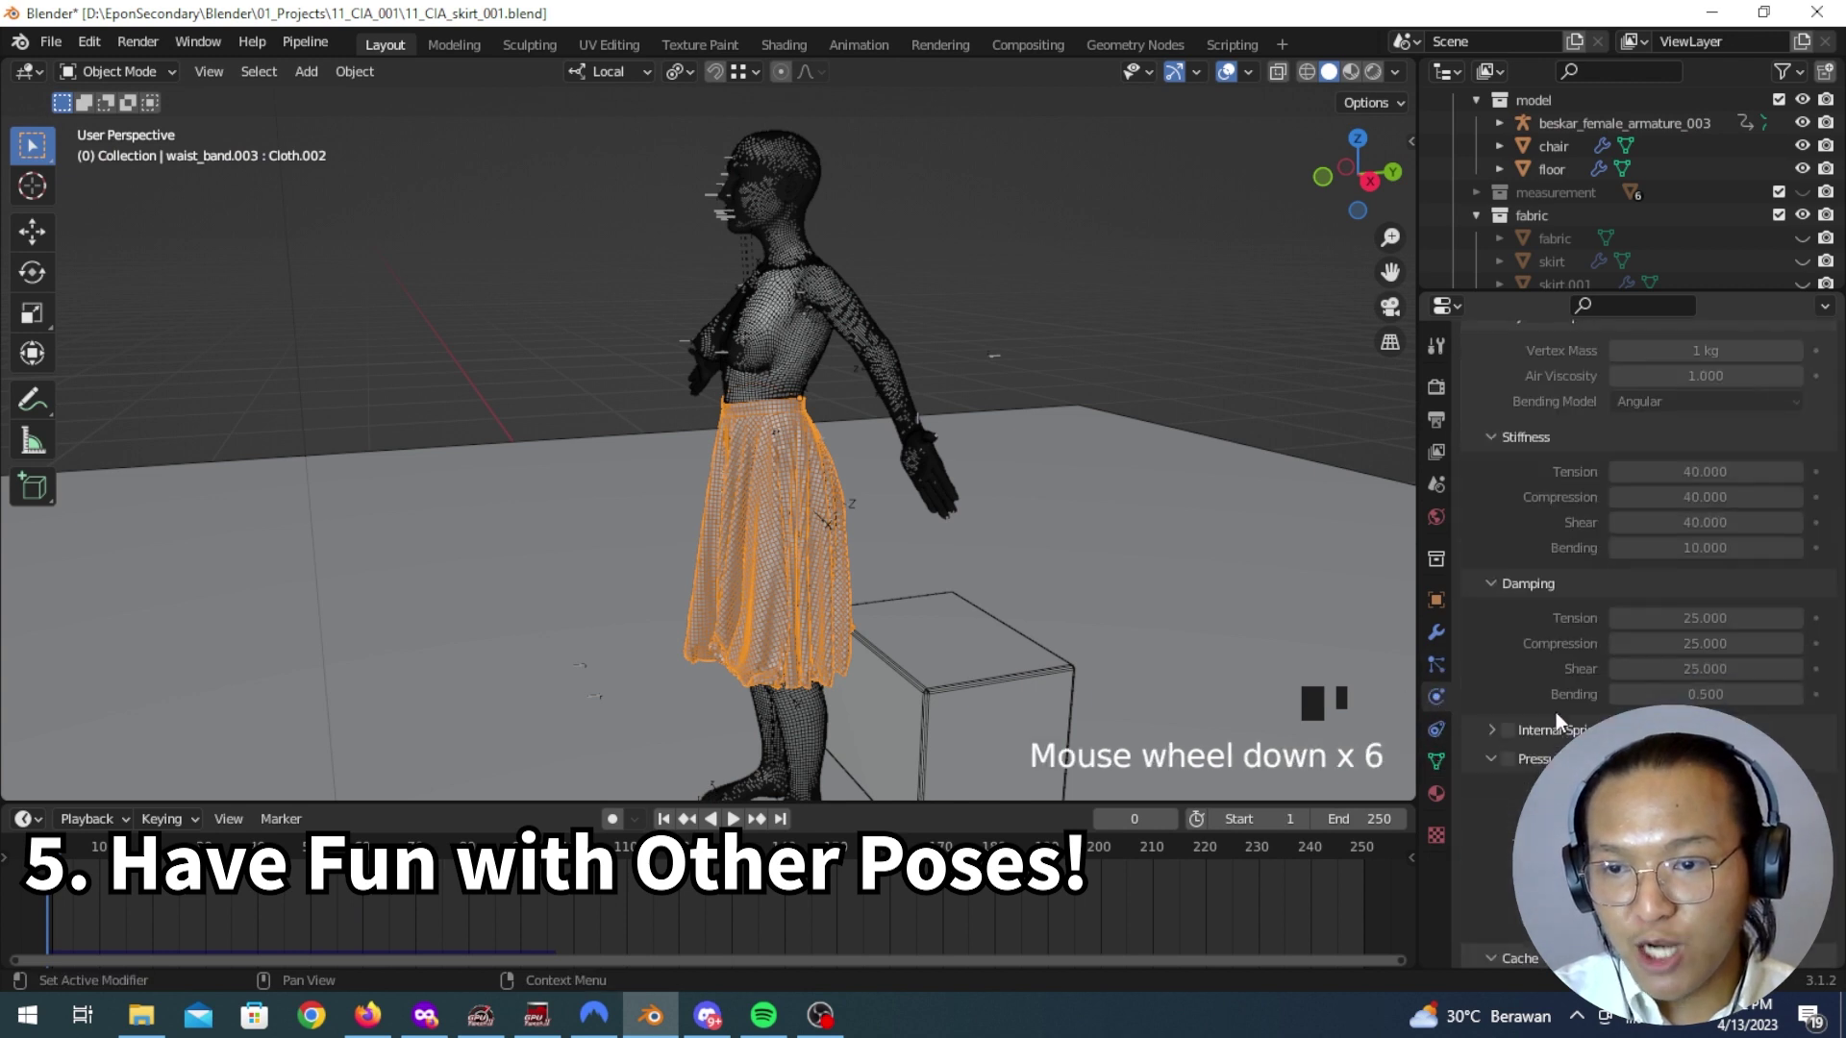
scroll(1535, 736, up, 7)
scroll(1535, 736, up, 6)
click(1612, 436)
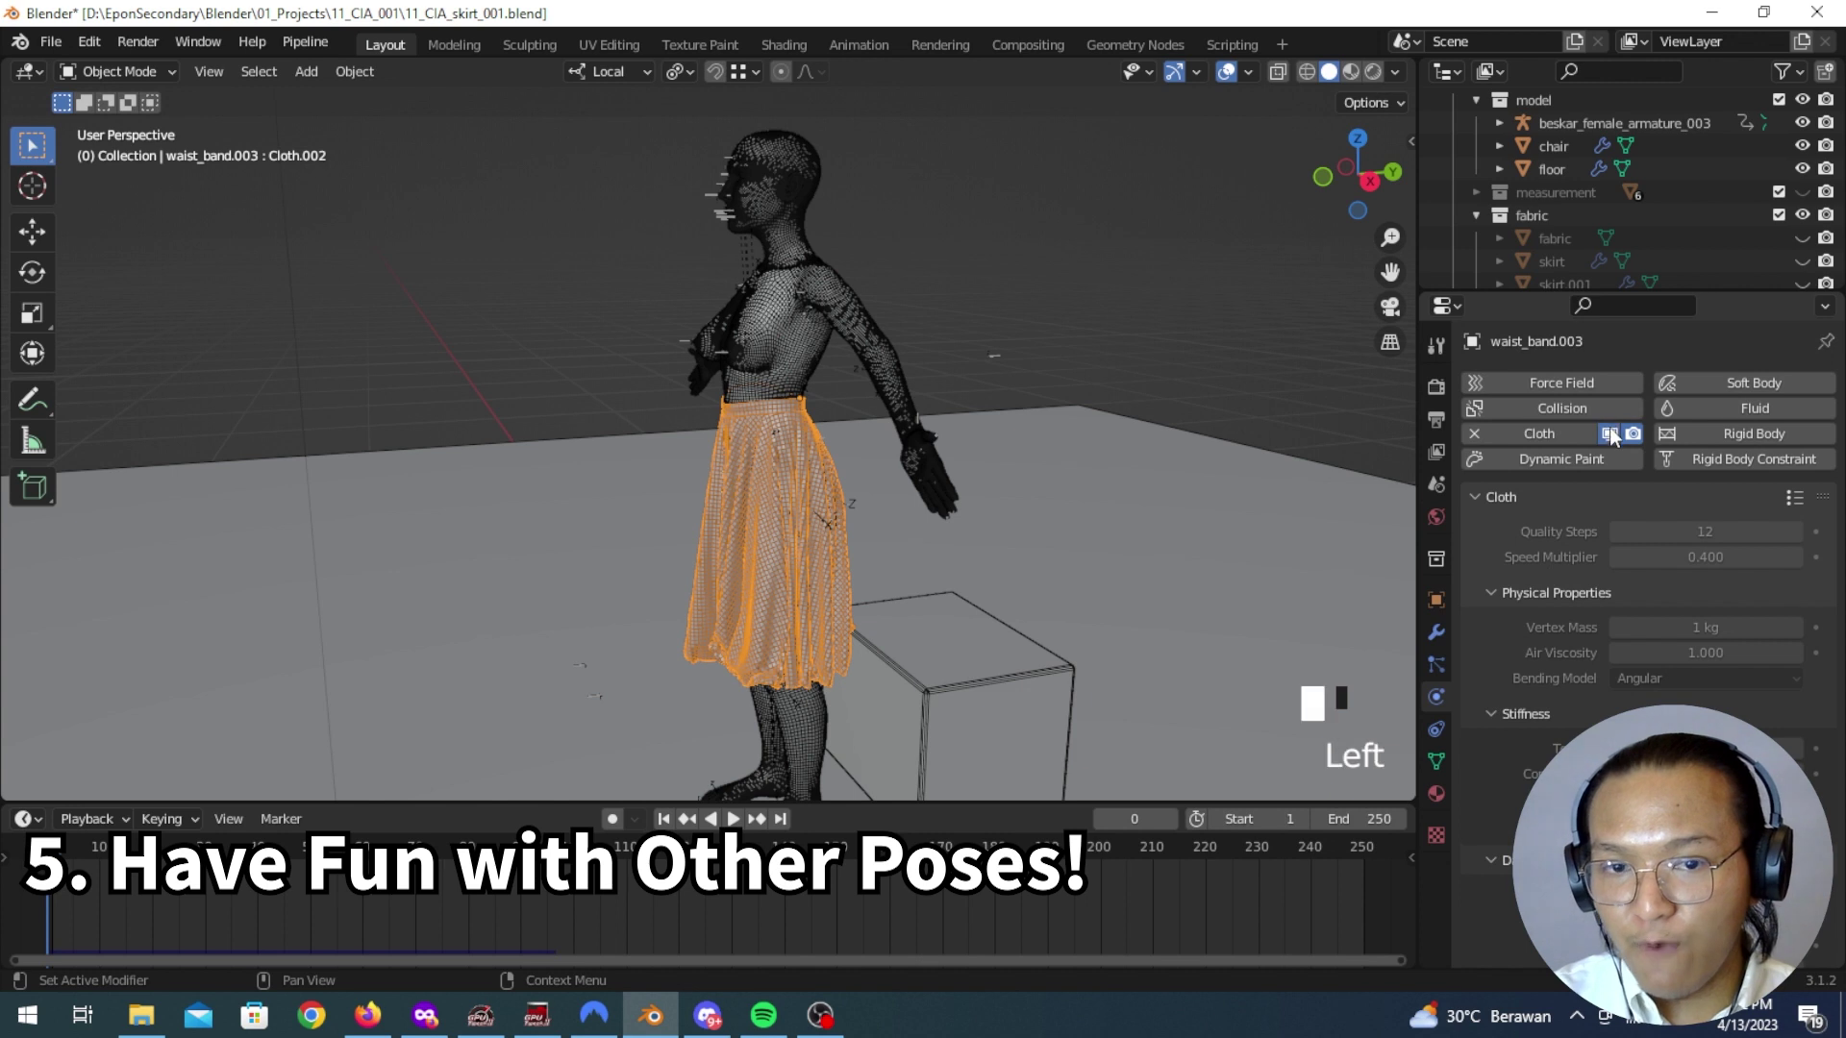
Step: Select the skirt's pose_001 cloth cache, play back the sitting animation, and return to frame 0
scroll(1543, 726, down, 12)
click(1538, 722)
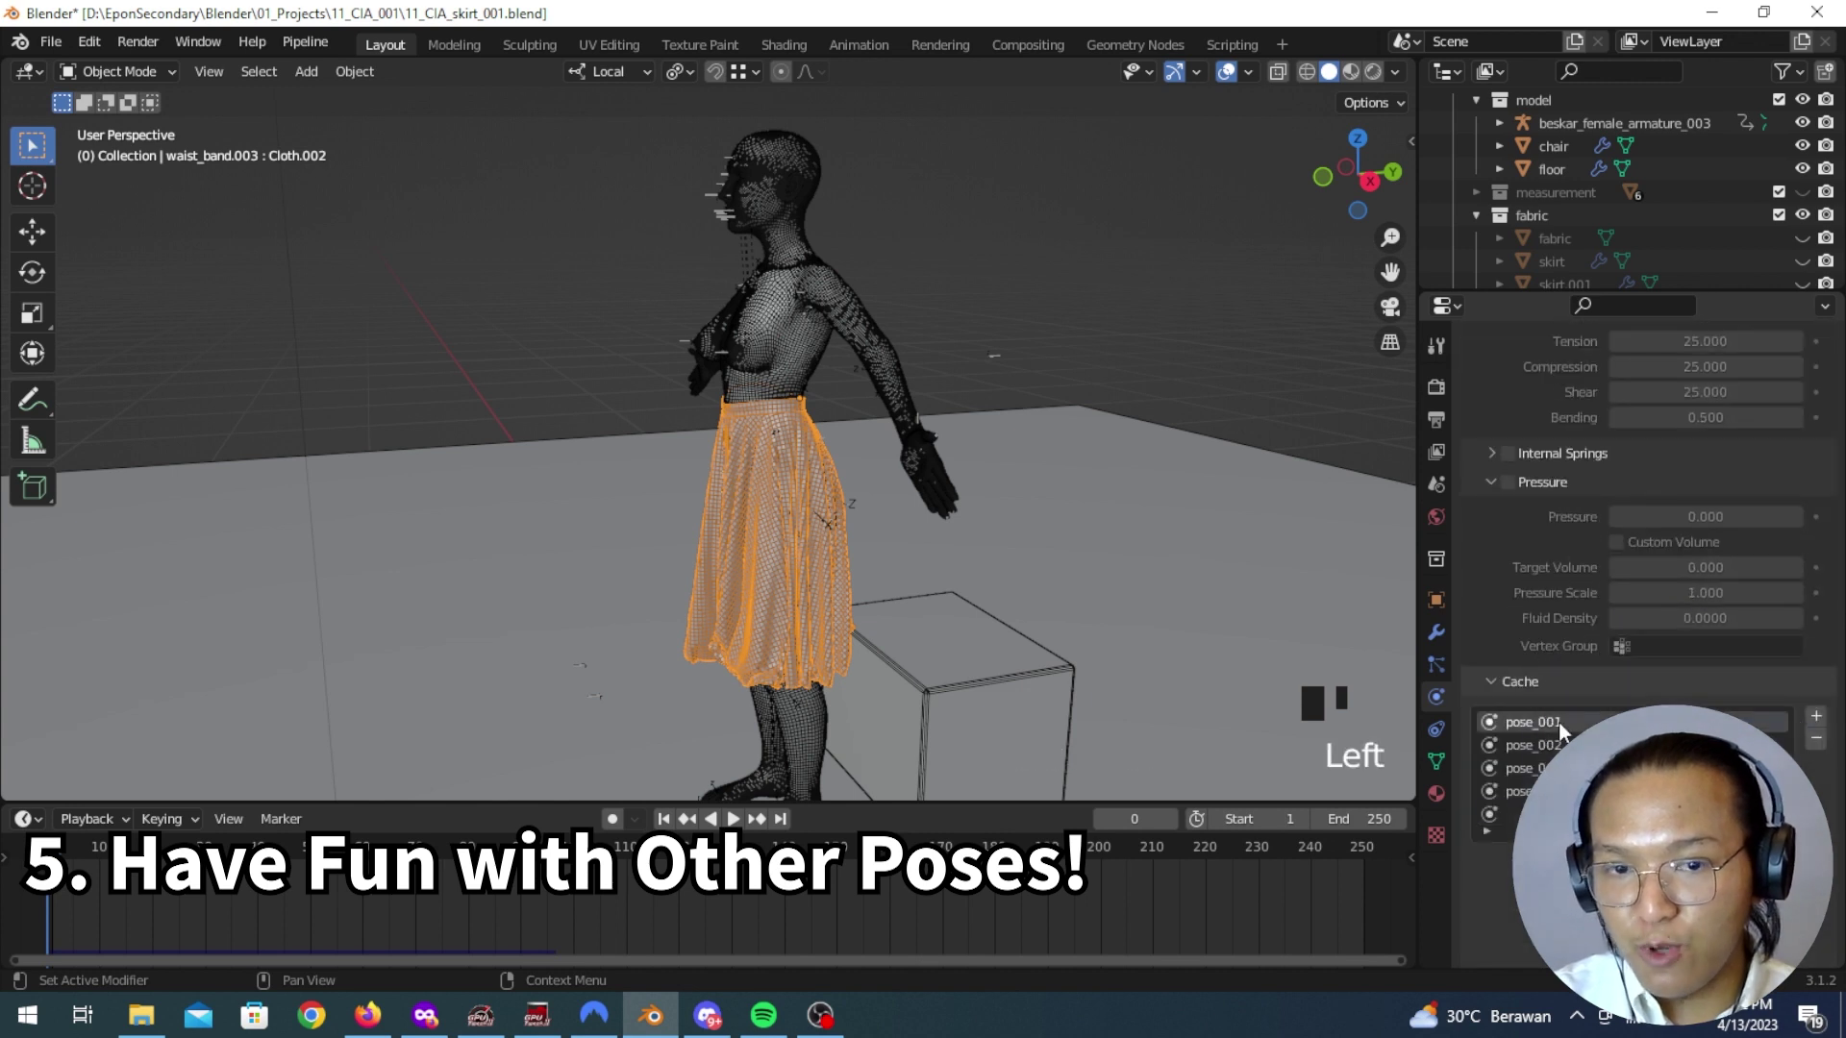
middle_drag(1105, 577, 958, 562)
key(space)
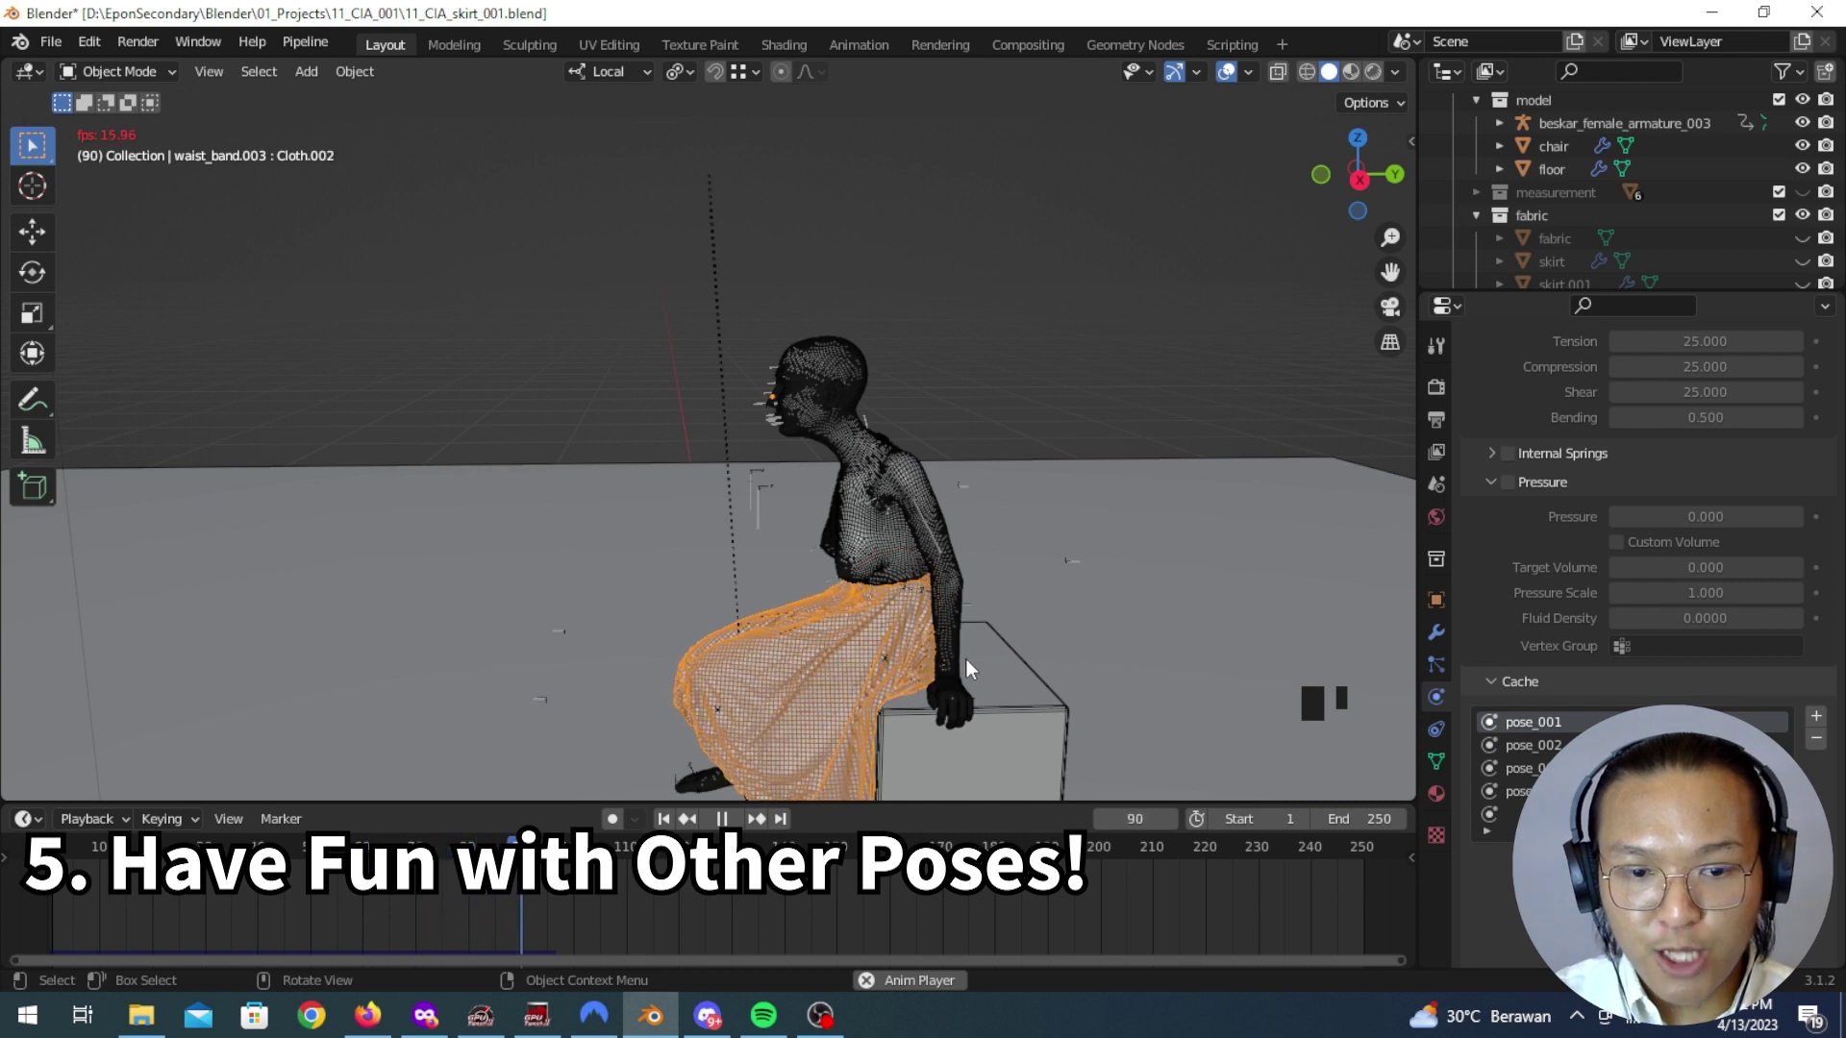
key(space)
key(Left)
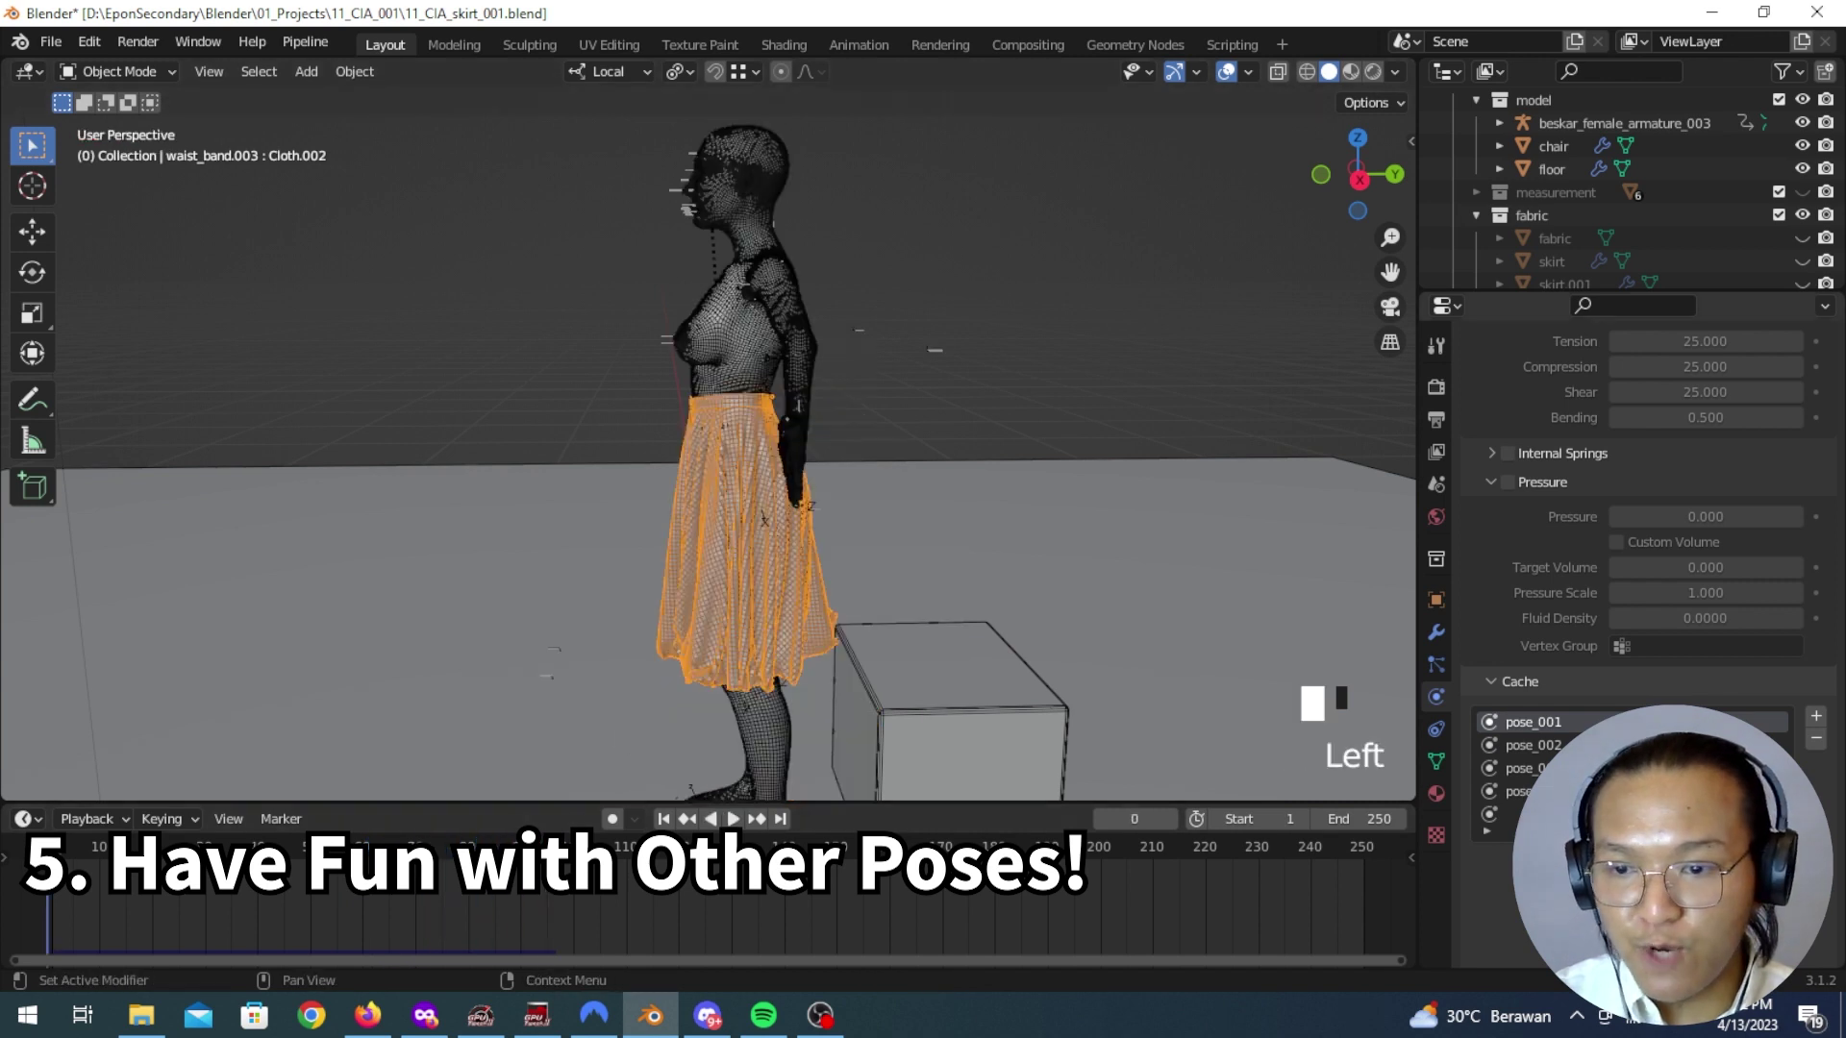
Step: Put the female armature in Pose Mode and delete its sitting-pose keyframes at frame 48
click(877, 344)
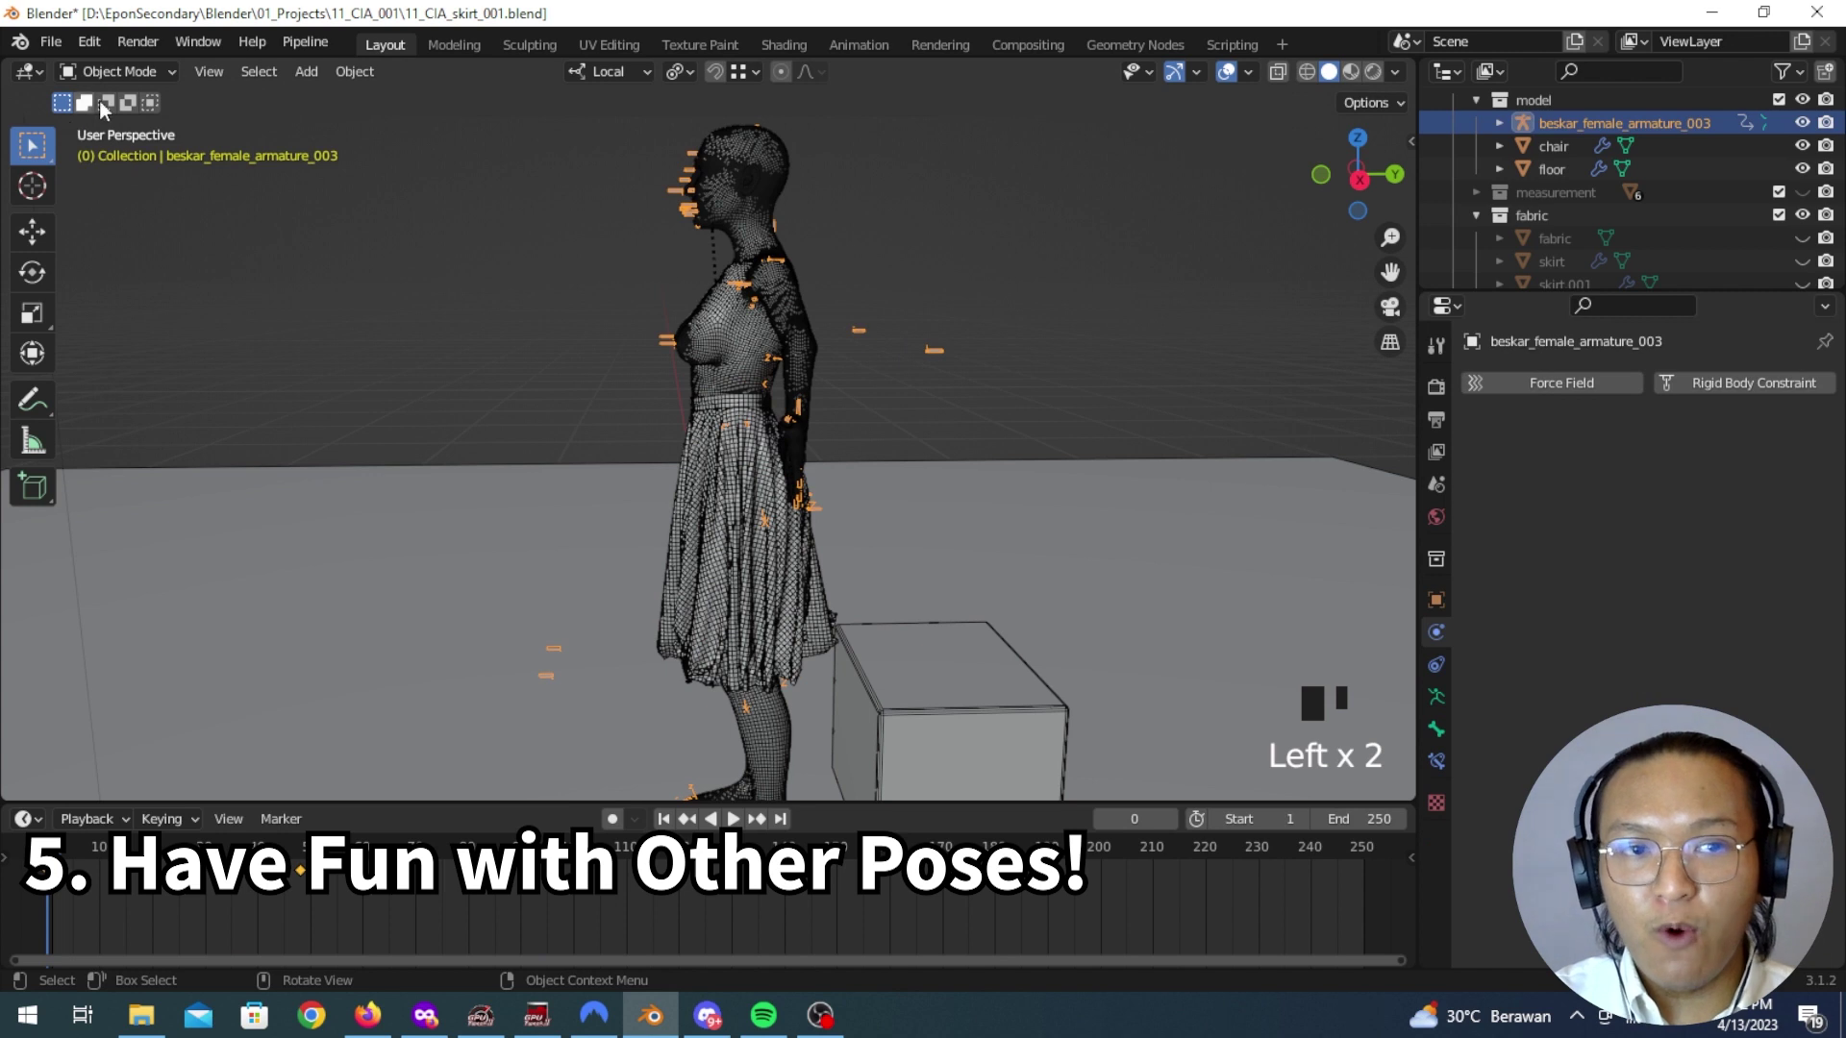
click(142, 149)
middle_drag(912, 503, 858, 677)
key(space)
click(300, 855)
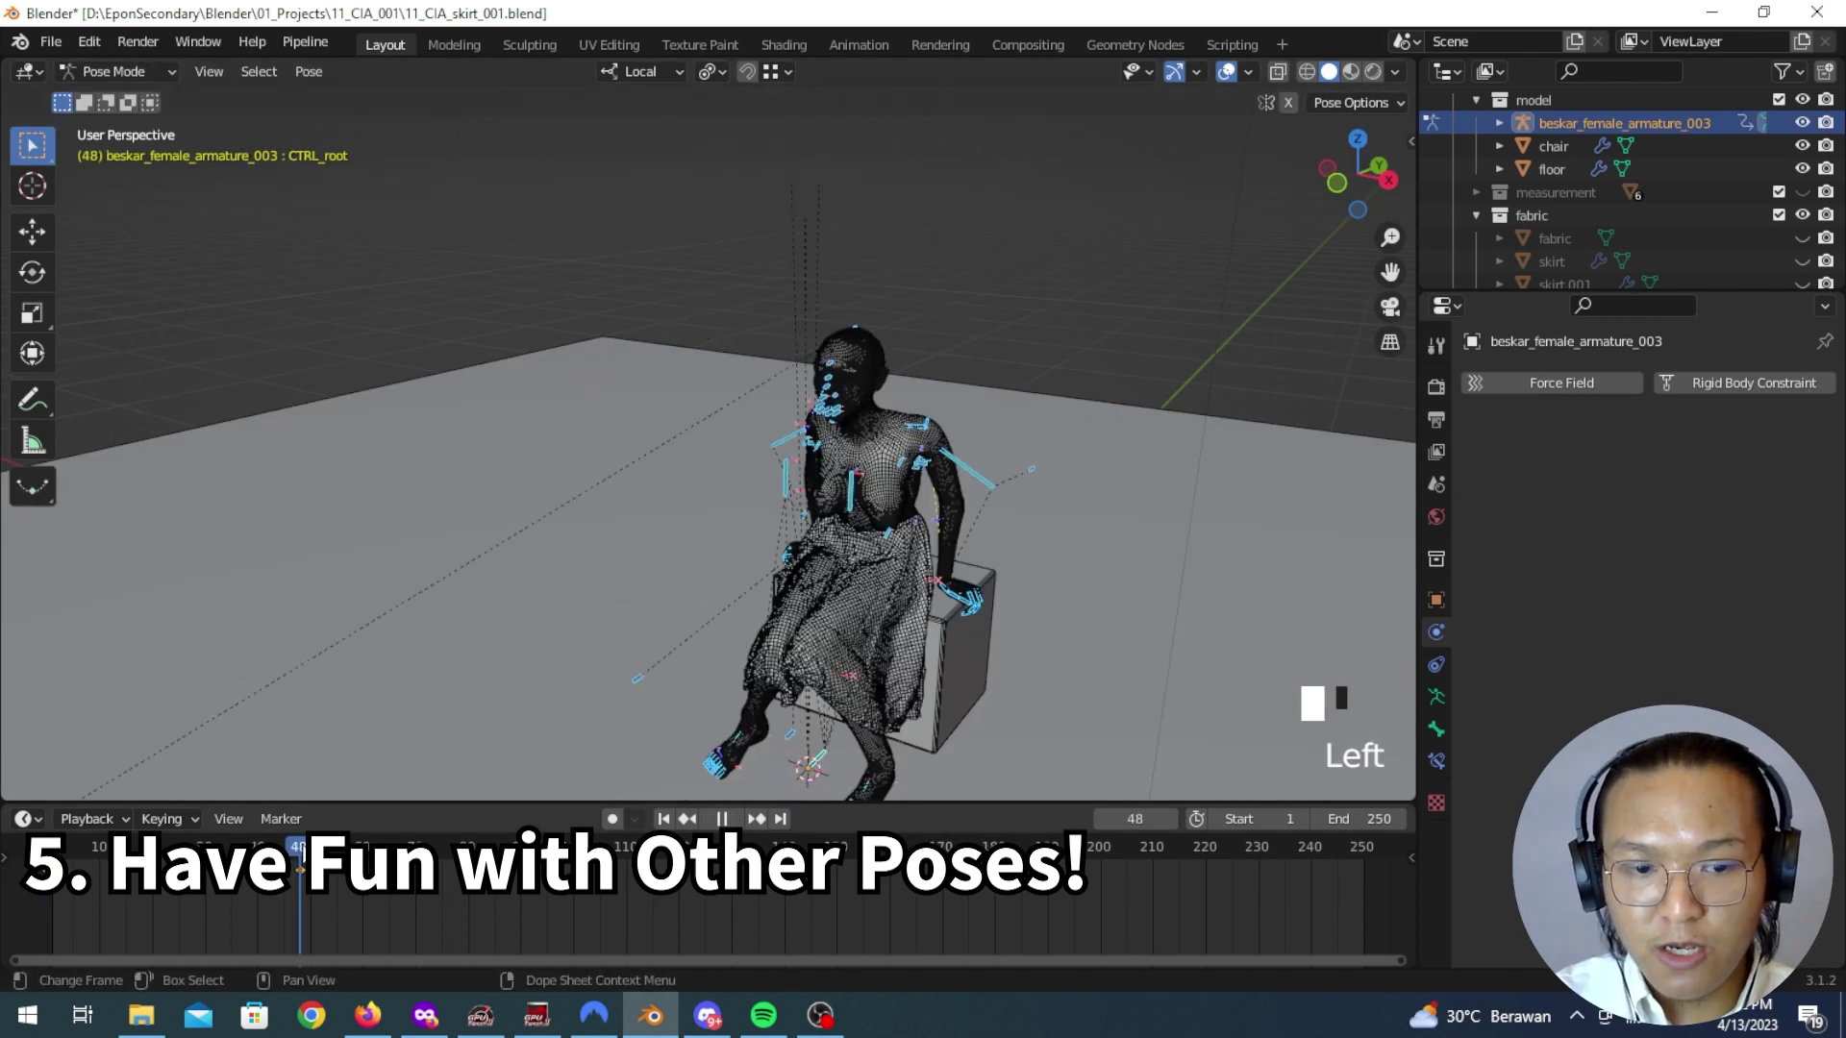
key(x)
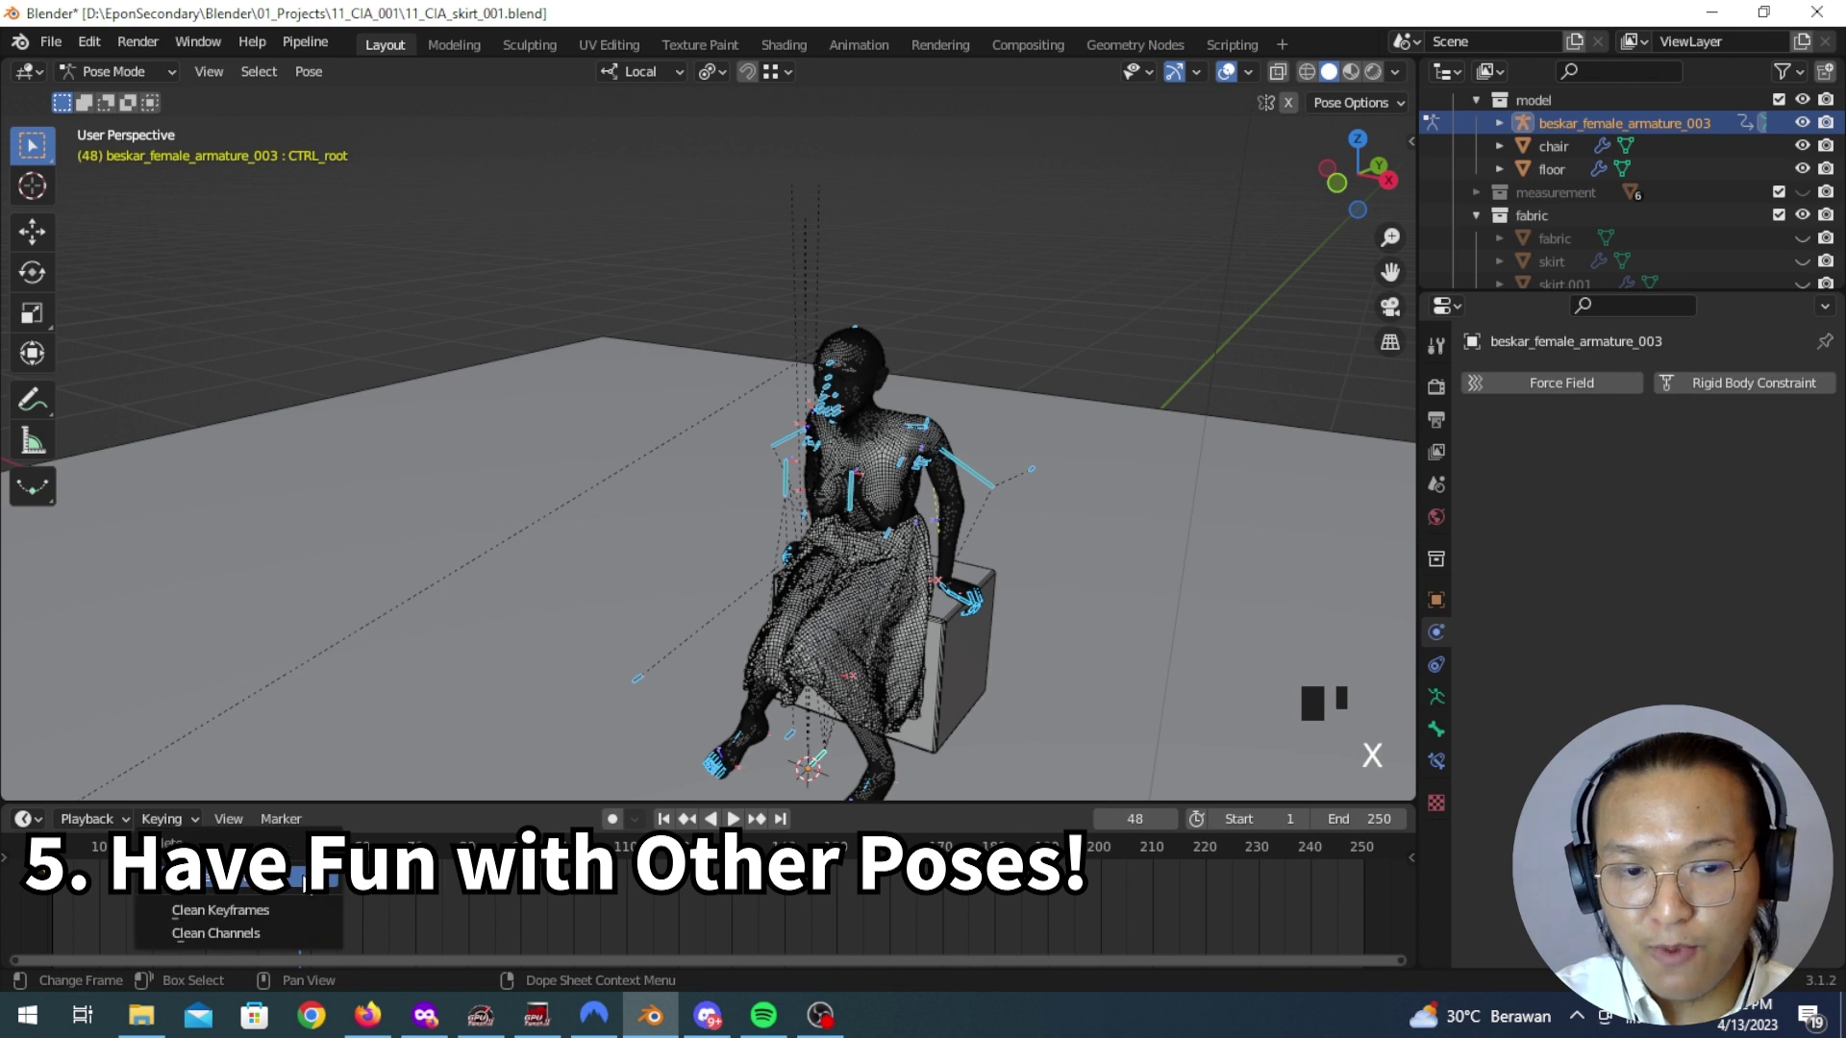
click(306, 882)
Step: Apply the beskar_bodyPose_kneeling_001 pose to the armature and keyframe it at frame 48
middle_drag(634, 625, 569, 589)
key(n)
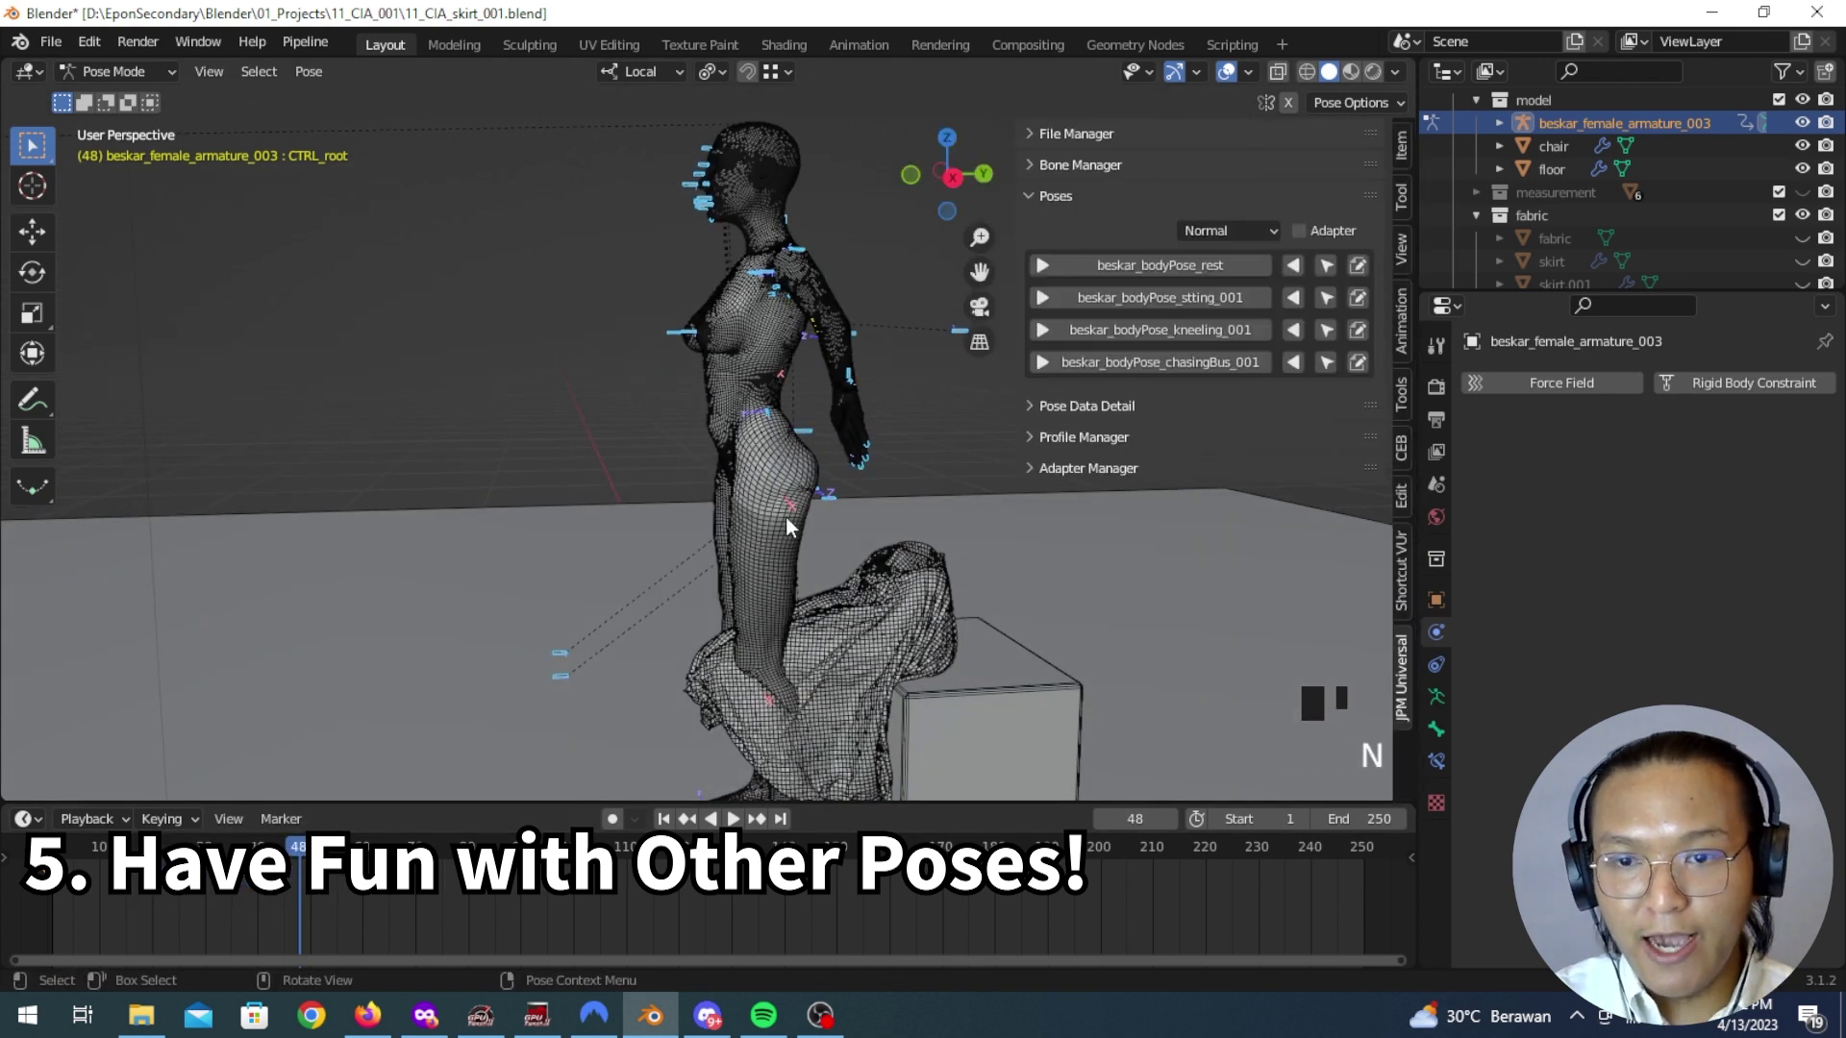
click(1229, 329)
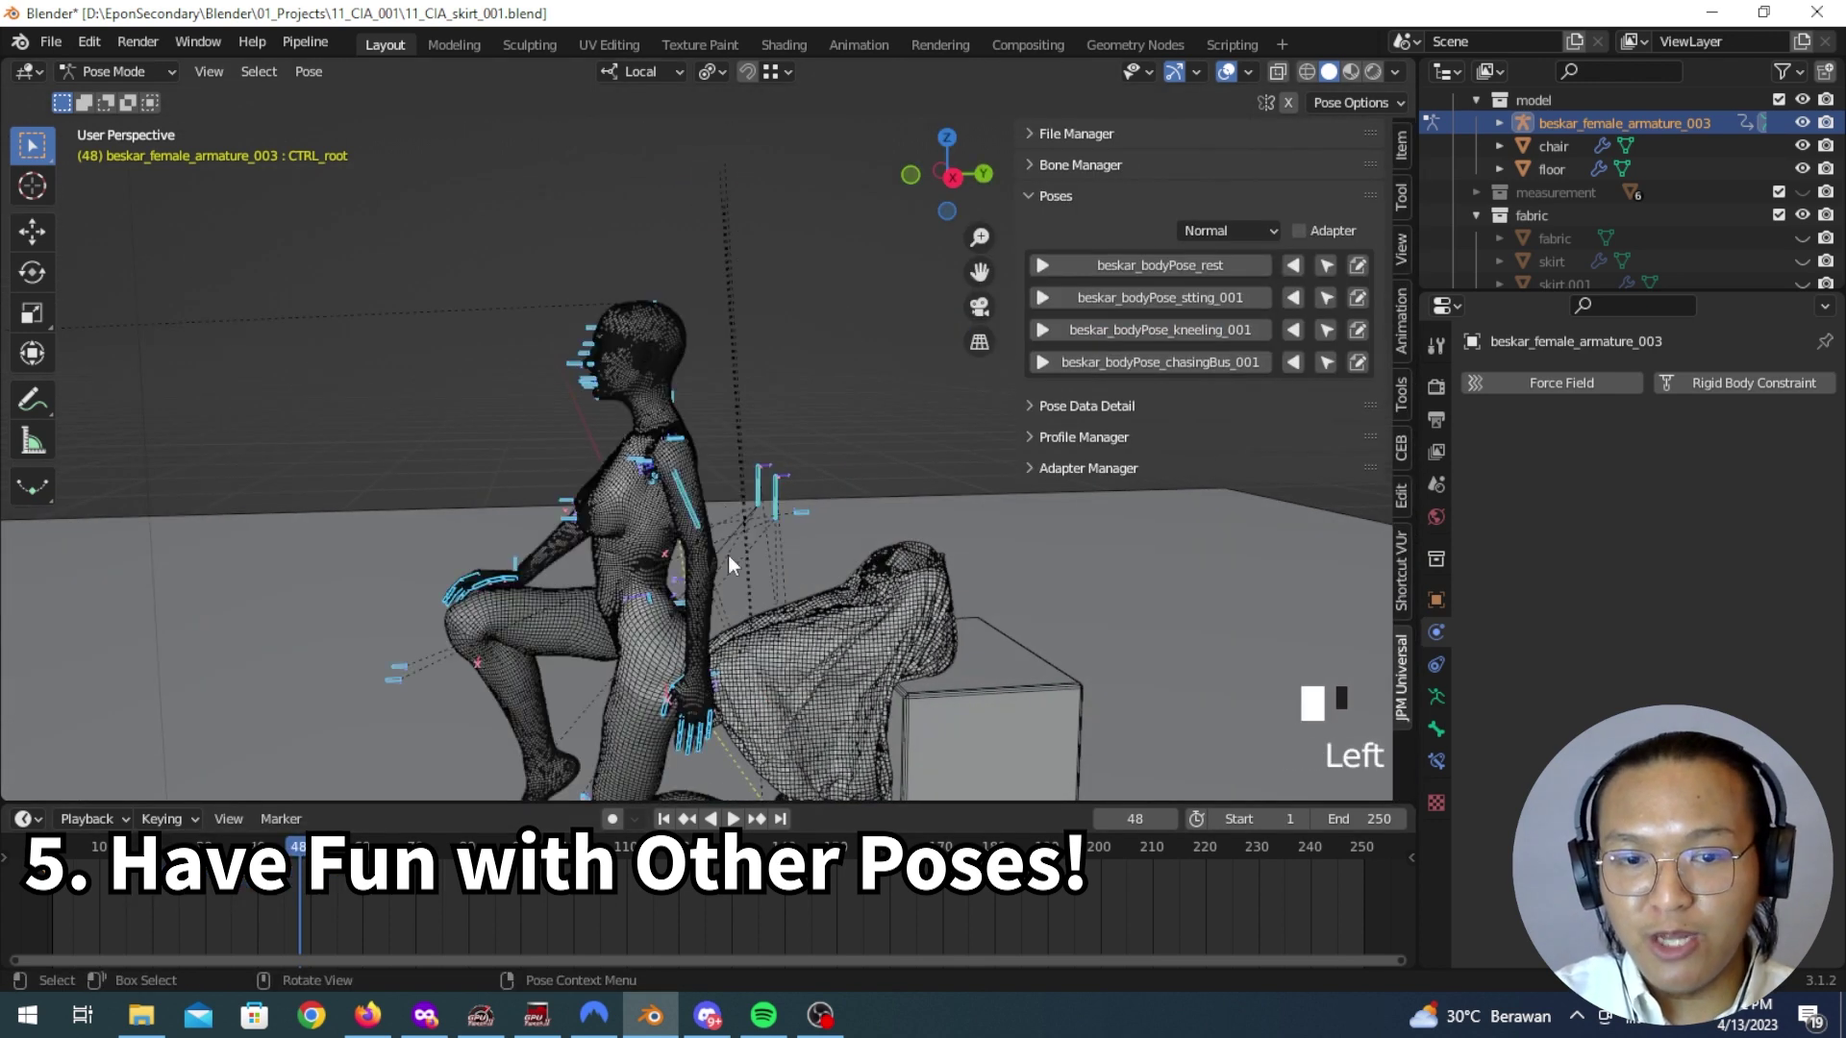
middle_drag(740, 570, 723, 557)
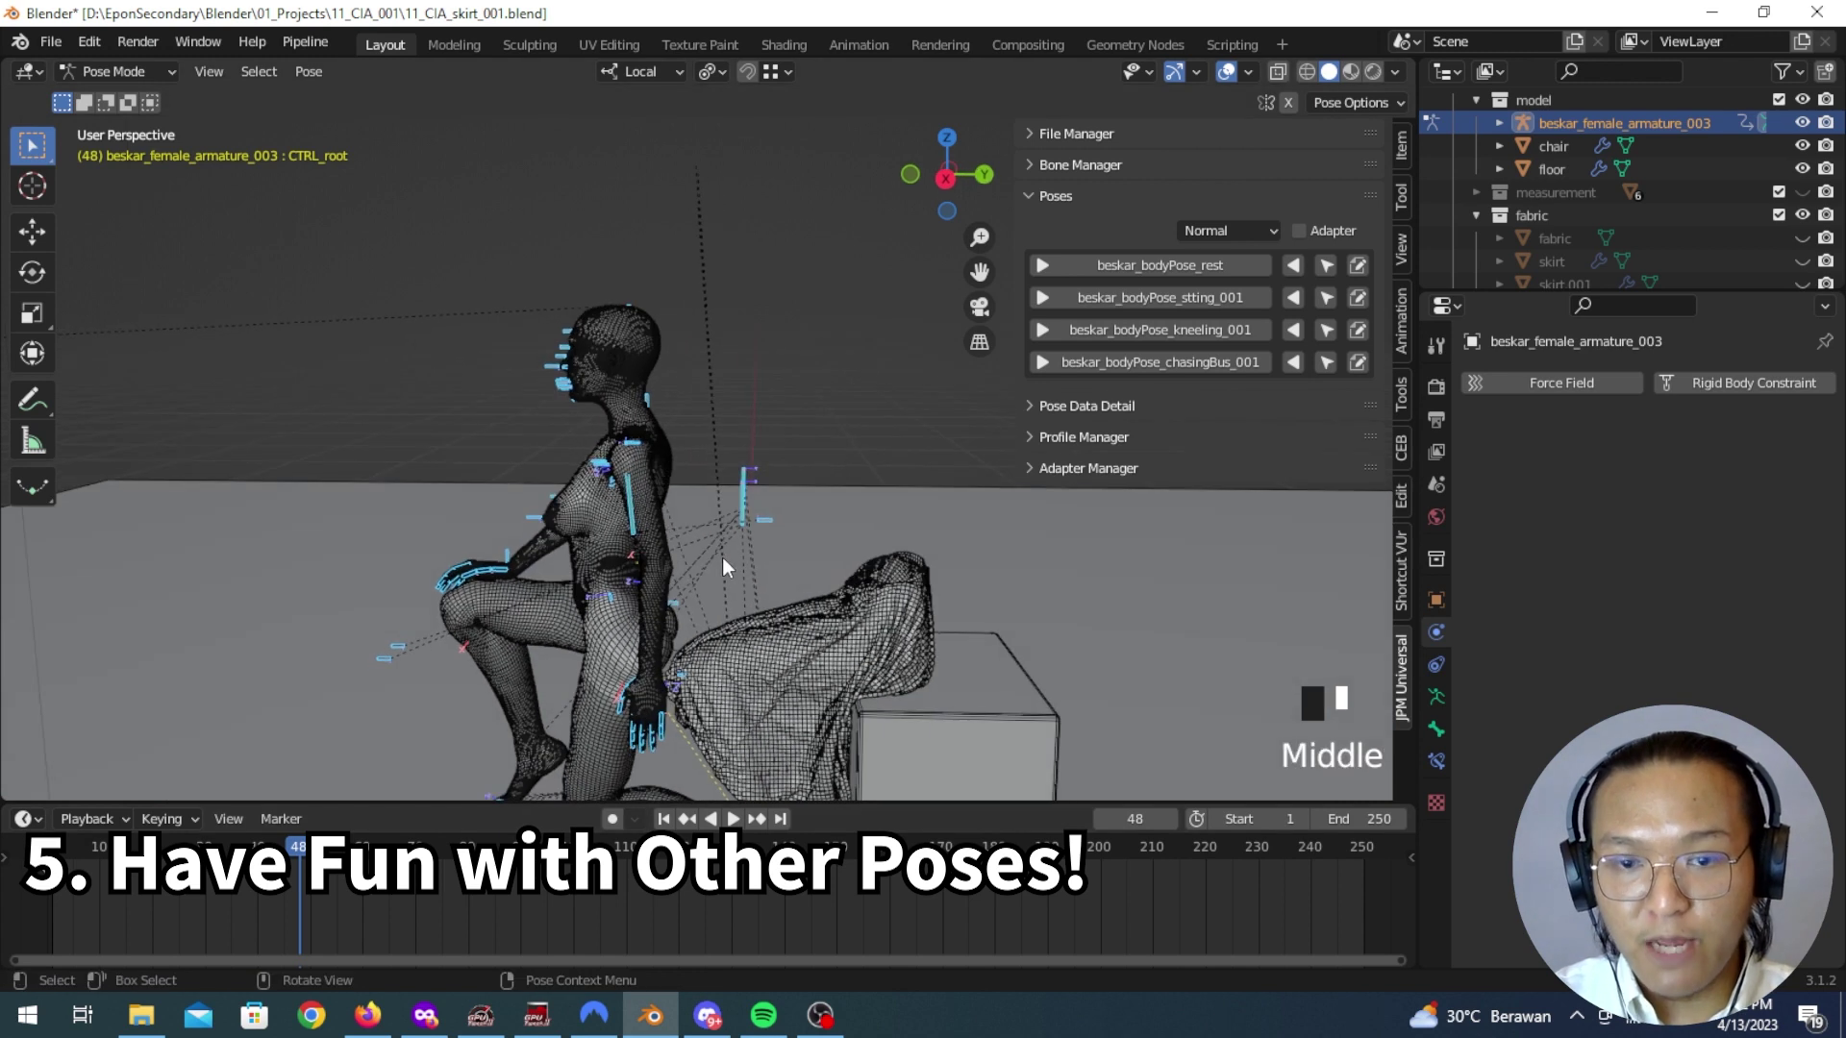
key(i)
click(723, 556)
Step: Return the kneeling animation to frame 0 and switch the armature to Object Mode
shift+middle_drag(713, 665, 742, 552)
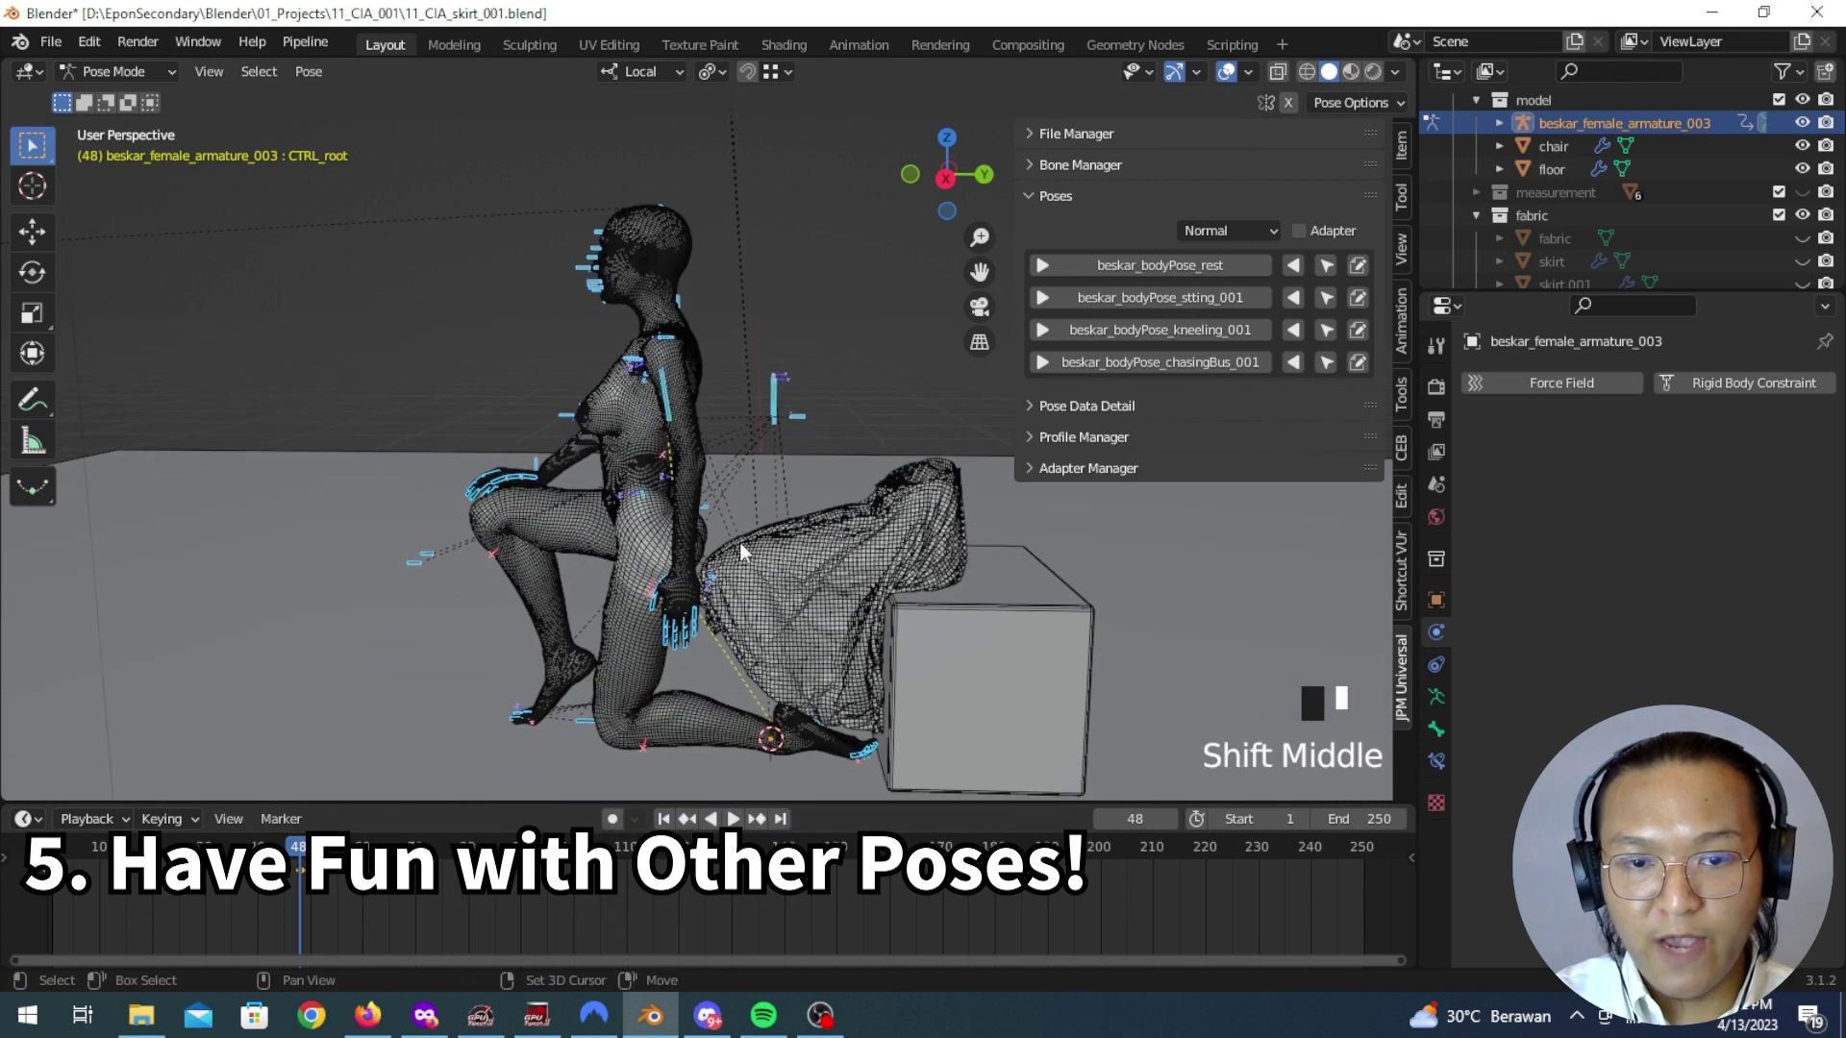
click(1042, 328)
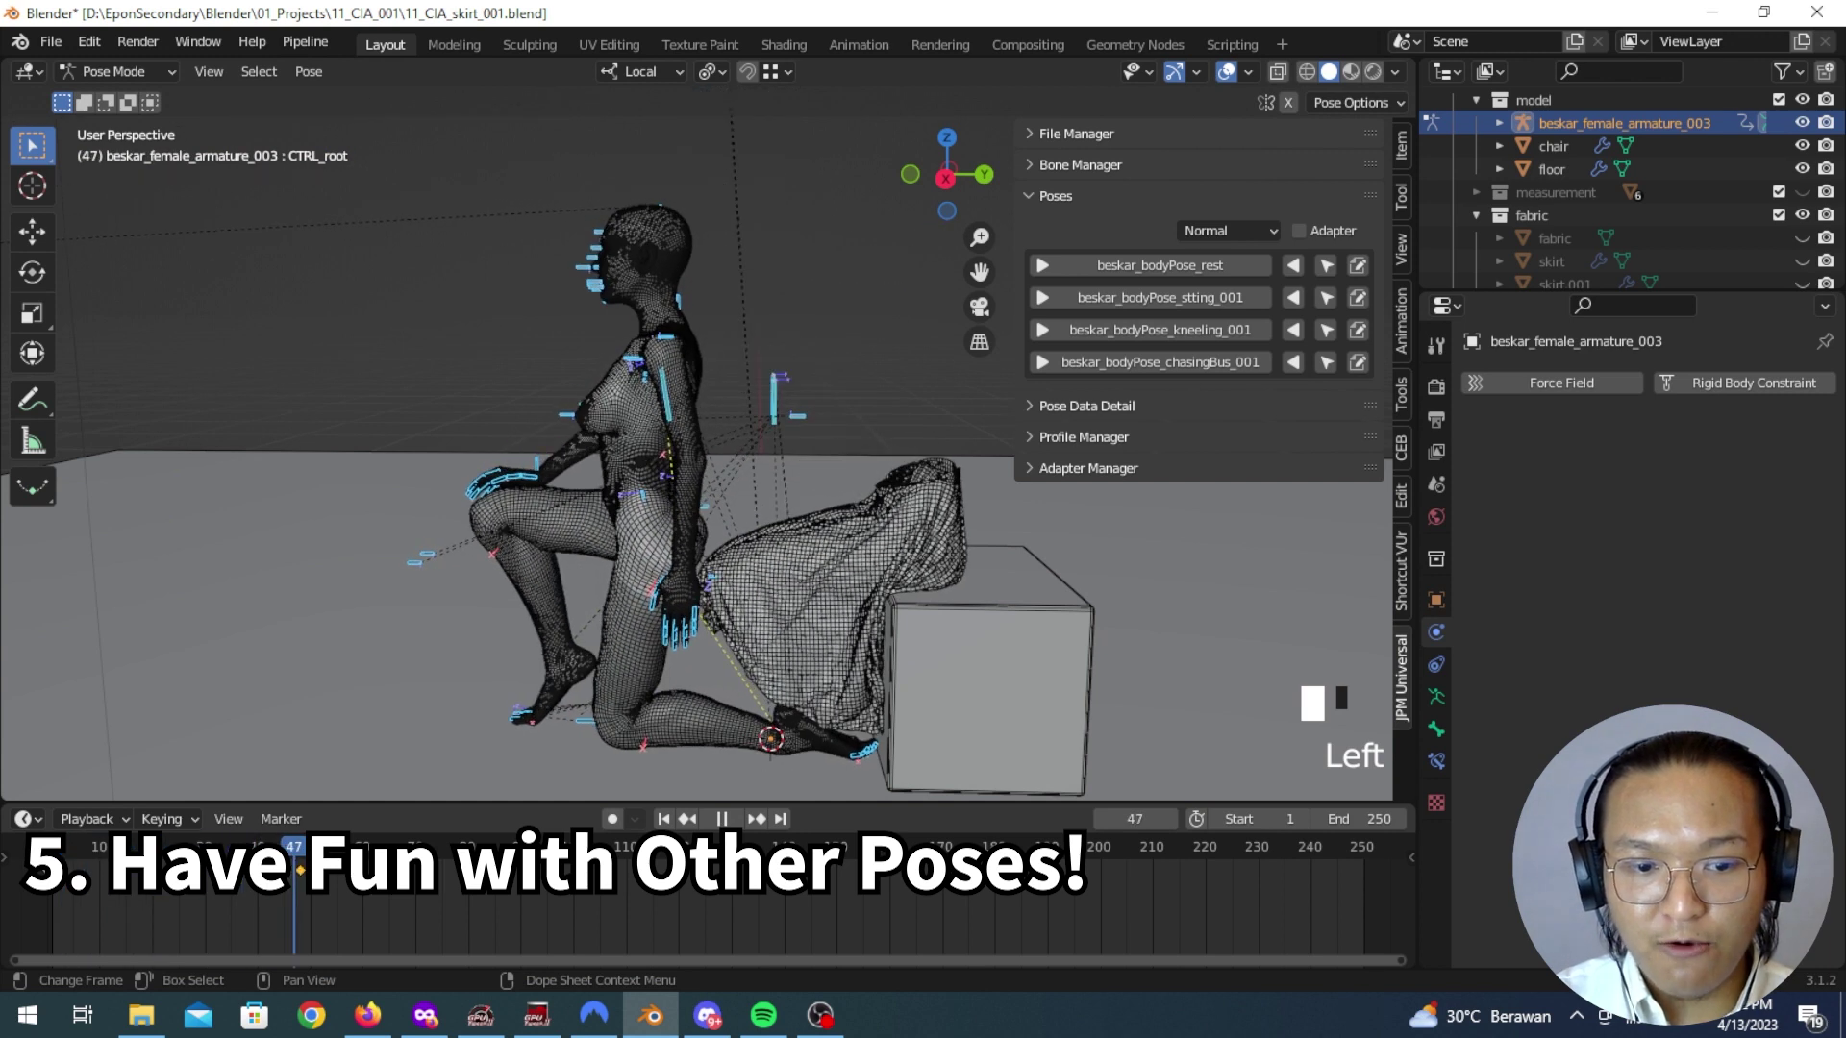
key(Escape)
click(151, 73)
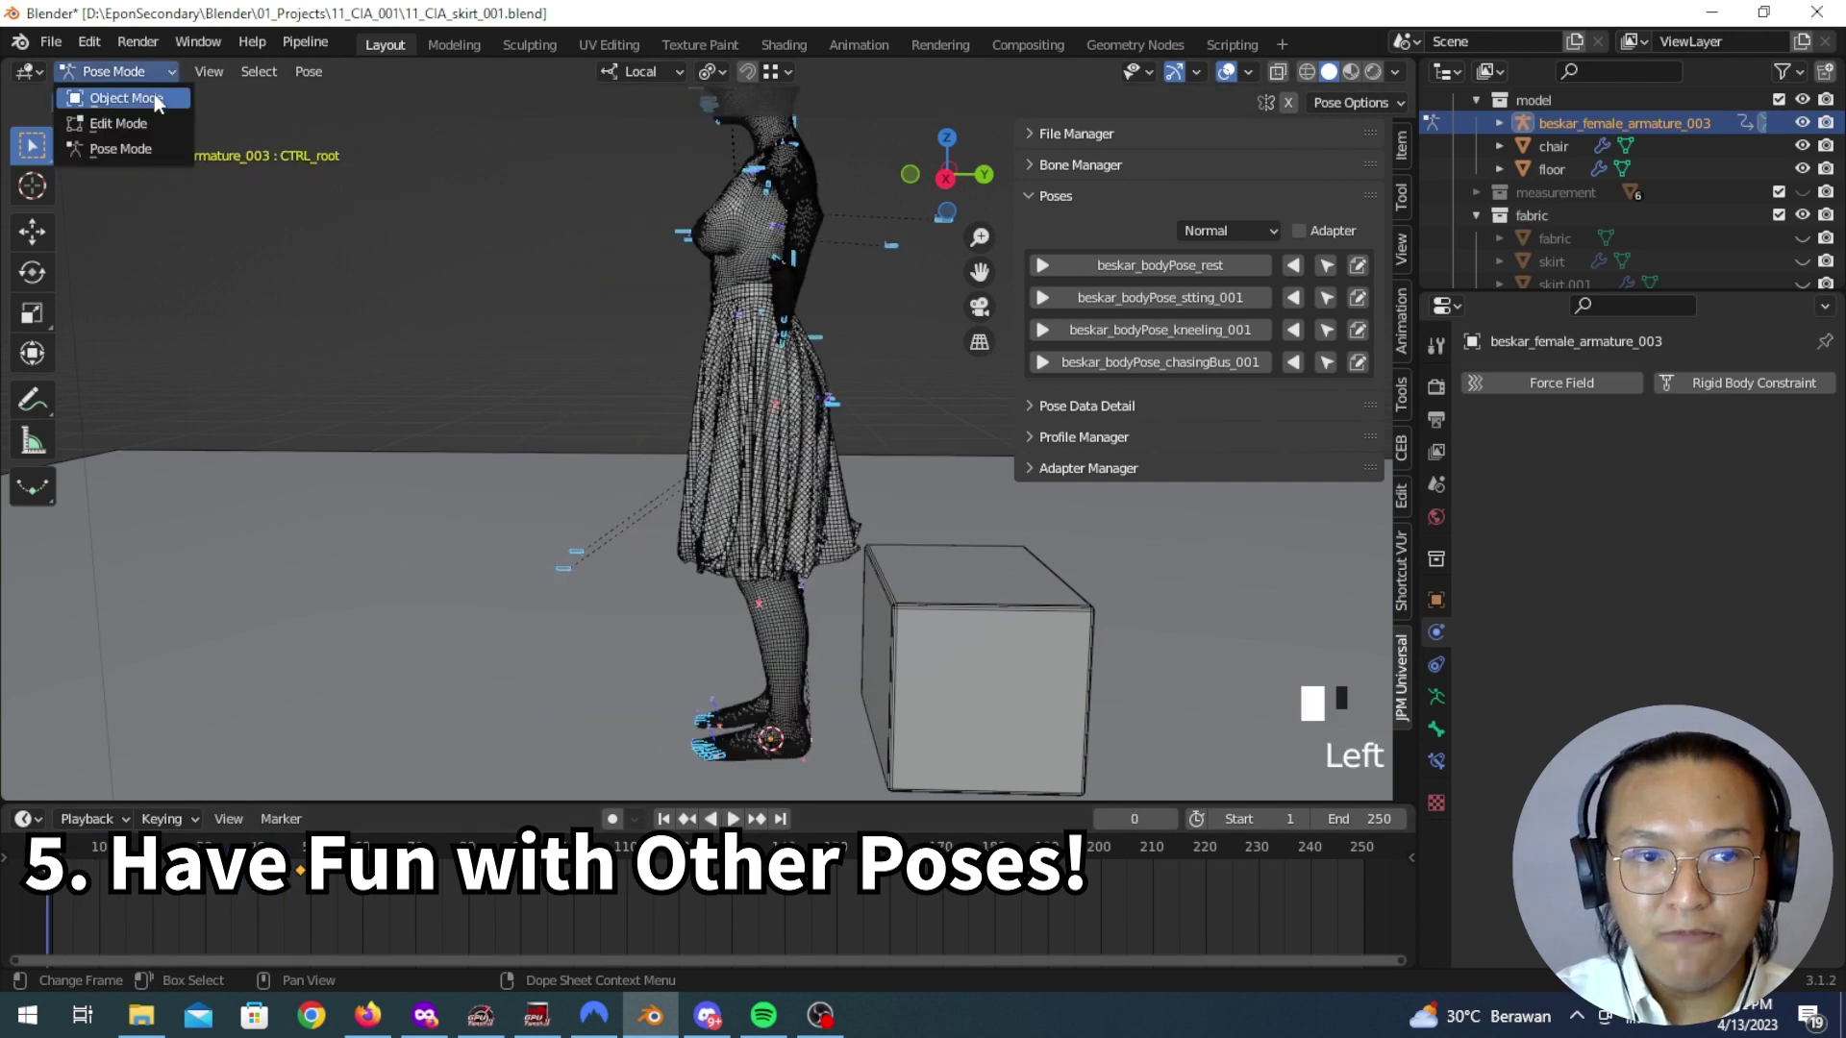
click(108, 75)
Step: Select the skirt's pose_002 cloth cache and play the simulation through the kneeling pose
click(840, 551)
scroll(1496, 644, down, 14)
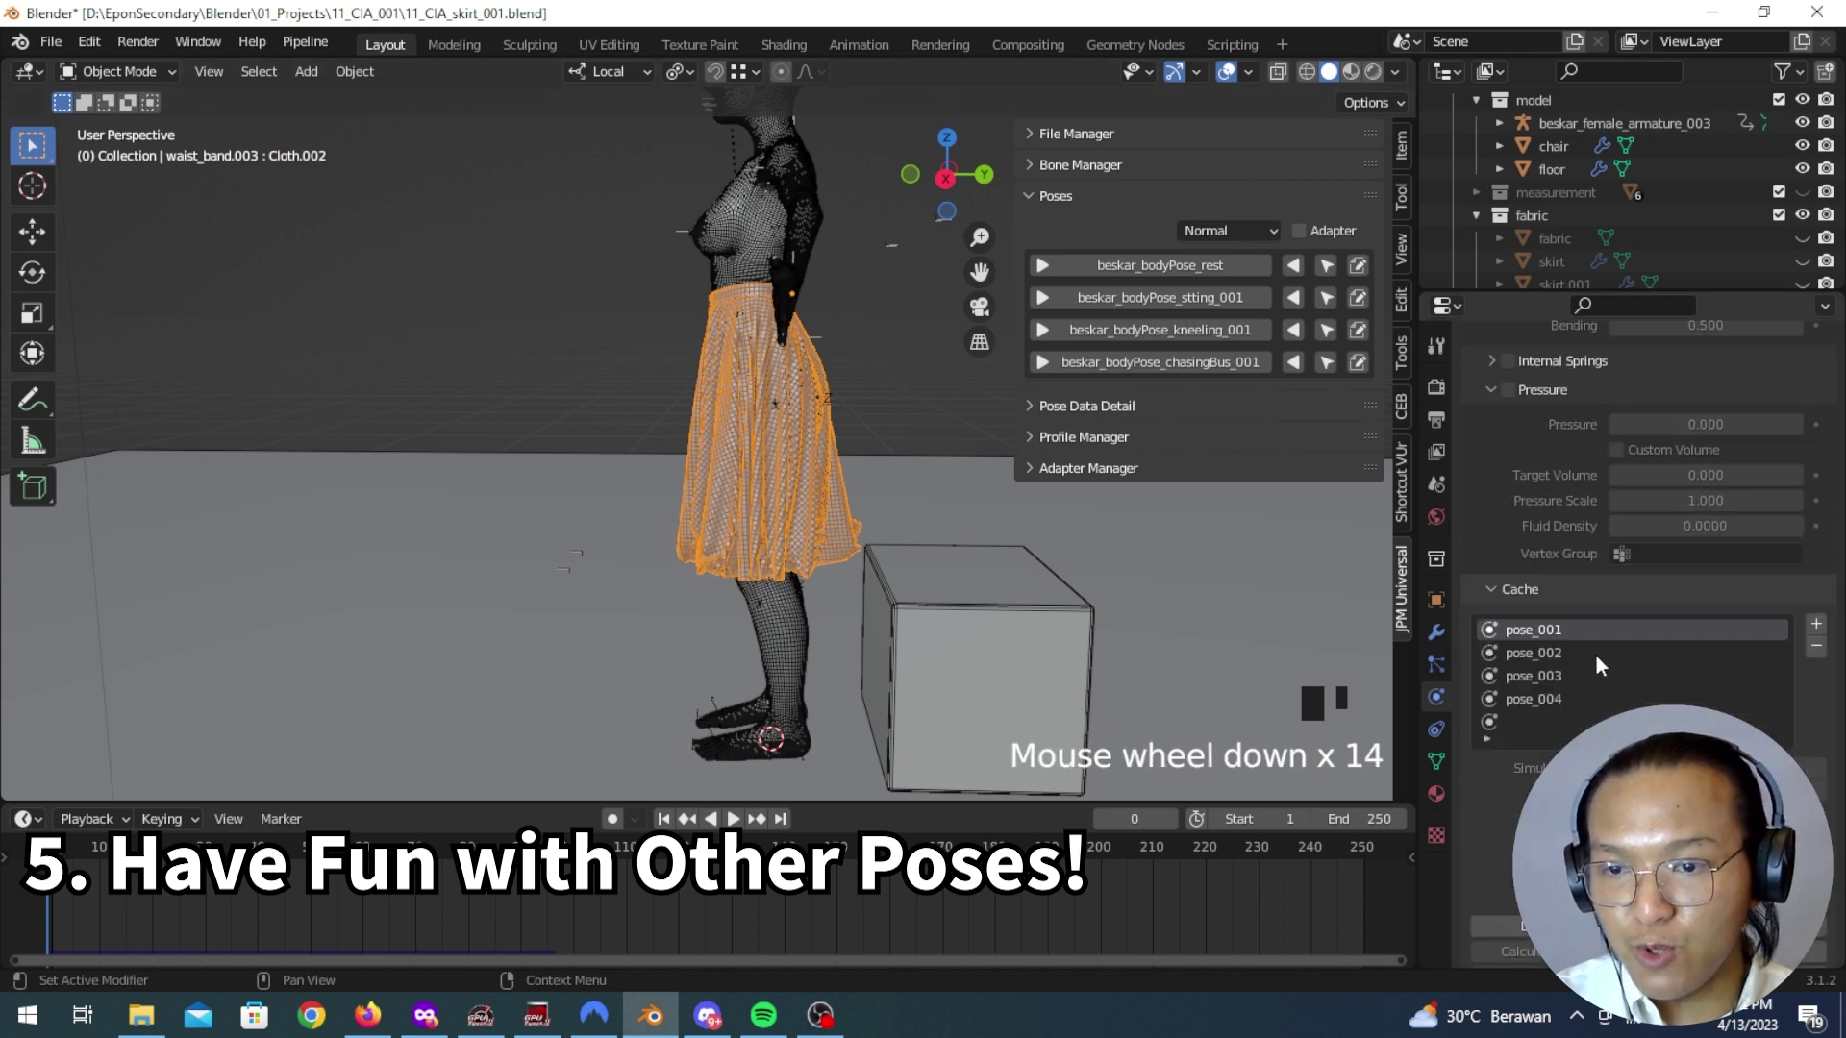
click(1596, 656)
middle_drag(759, 448, 827, 454)
key(space)
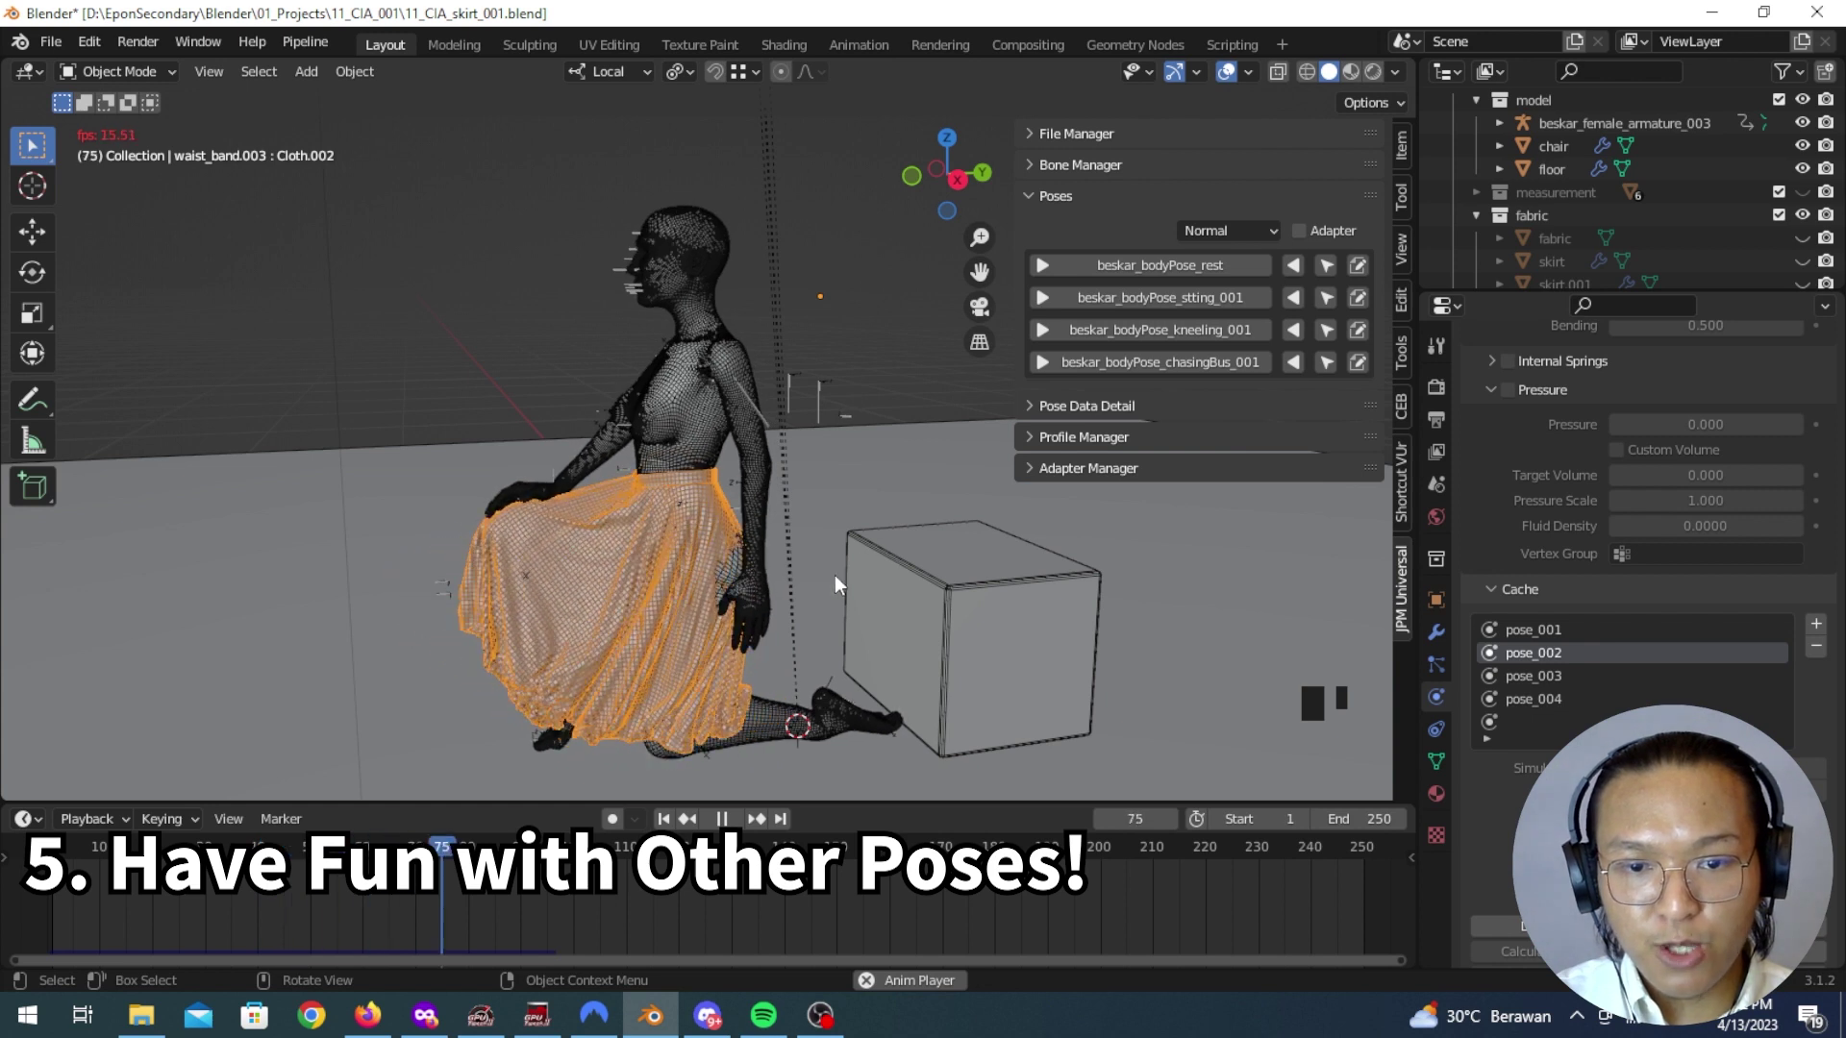
key(space)
Step: Select the body mesh, show its shape keys, and continue the kneeling playback to frame 102
middle_drag(833, 567, 729, 448)
click(719, 433)
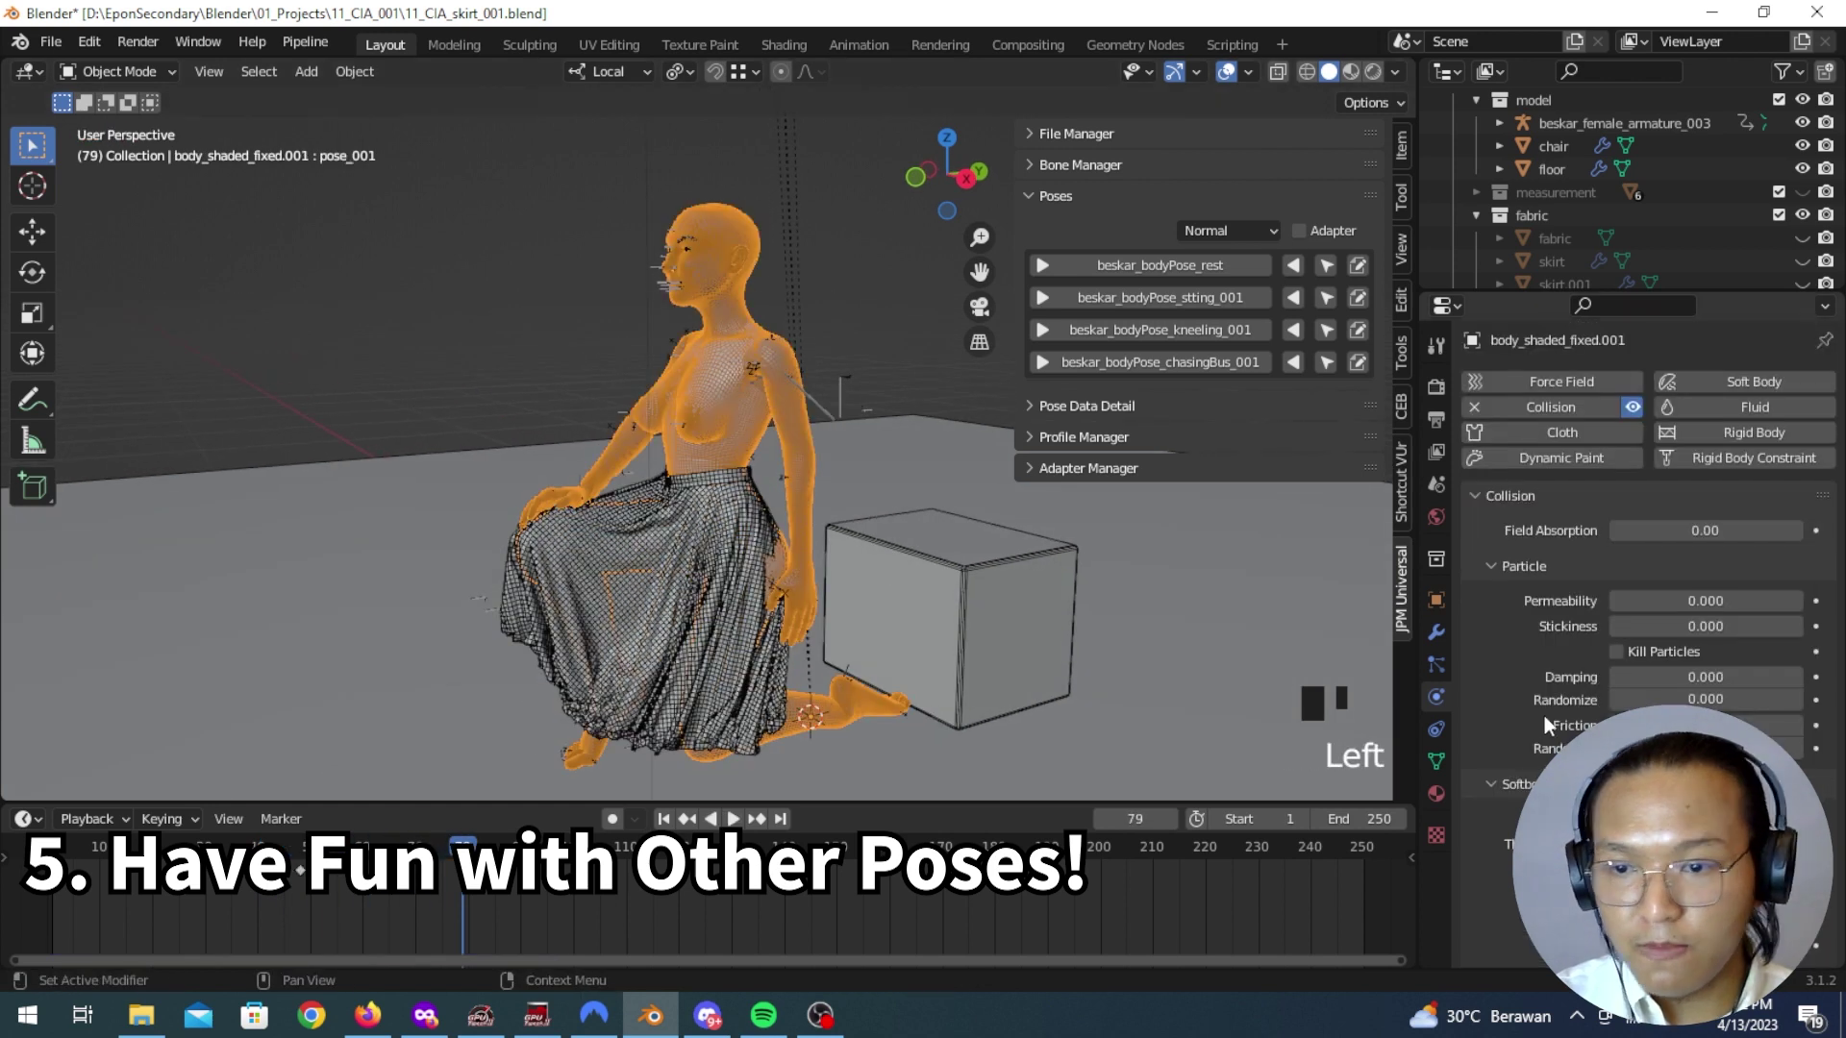
click(1437, 762)
middle_drag(774, 562, 921, 587)
scroll(865, 576, up, 4)
key(space)
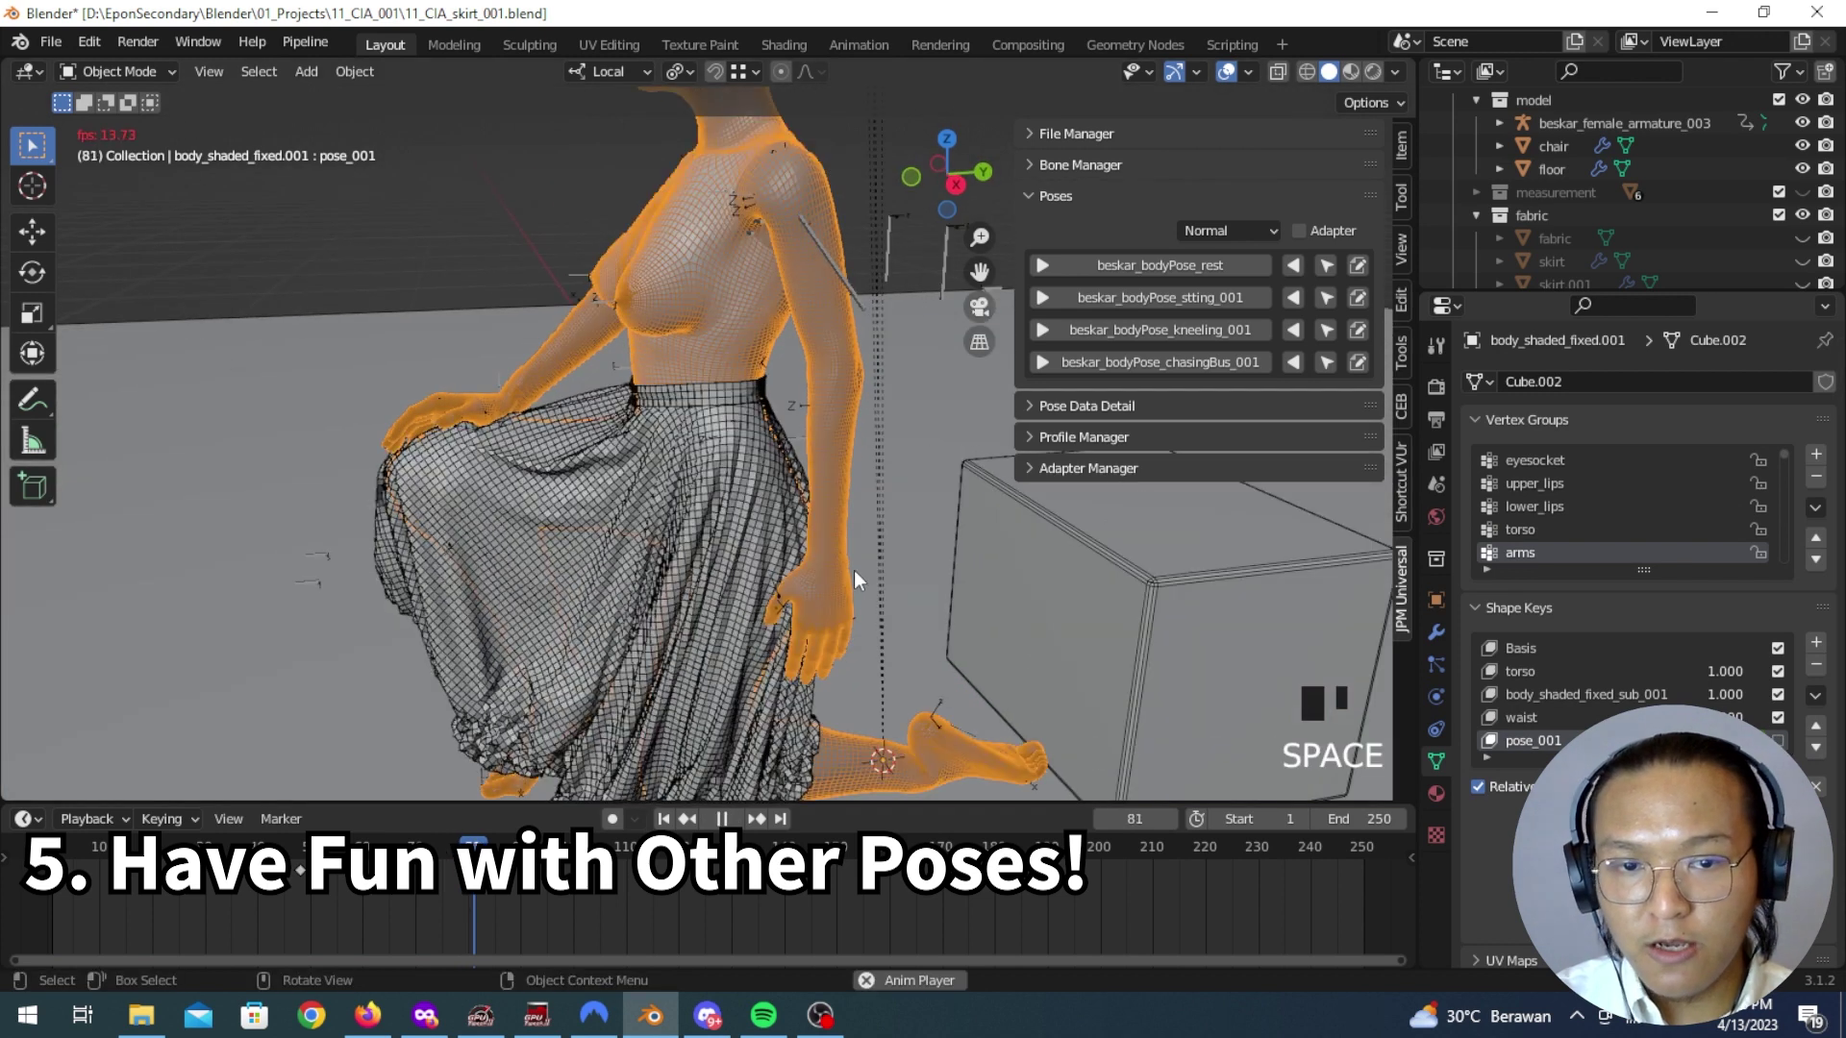
key(space)
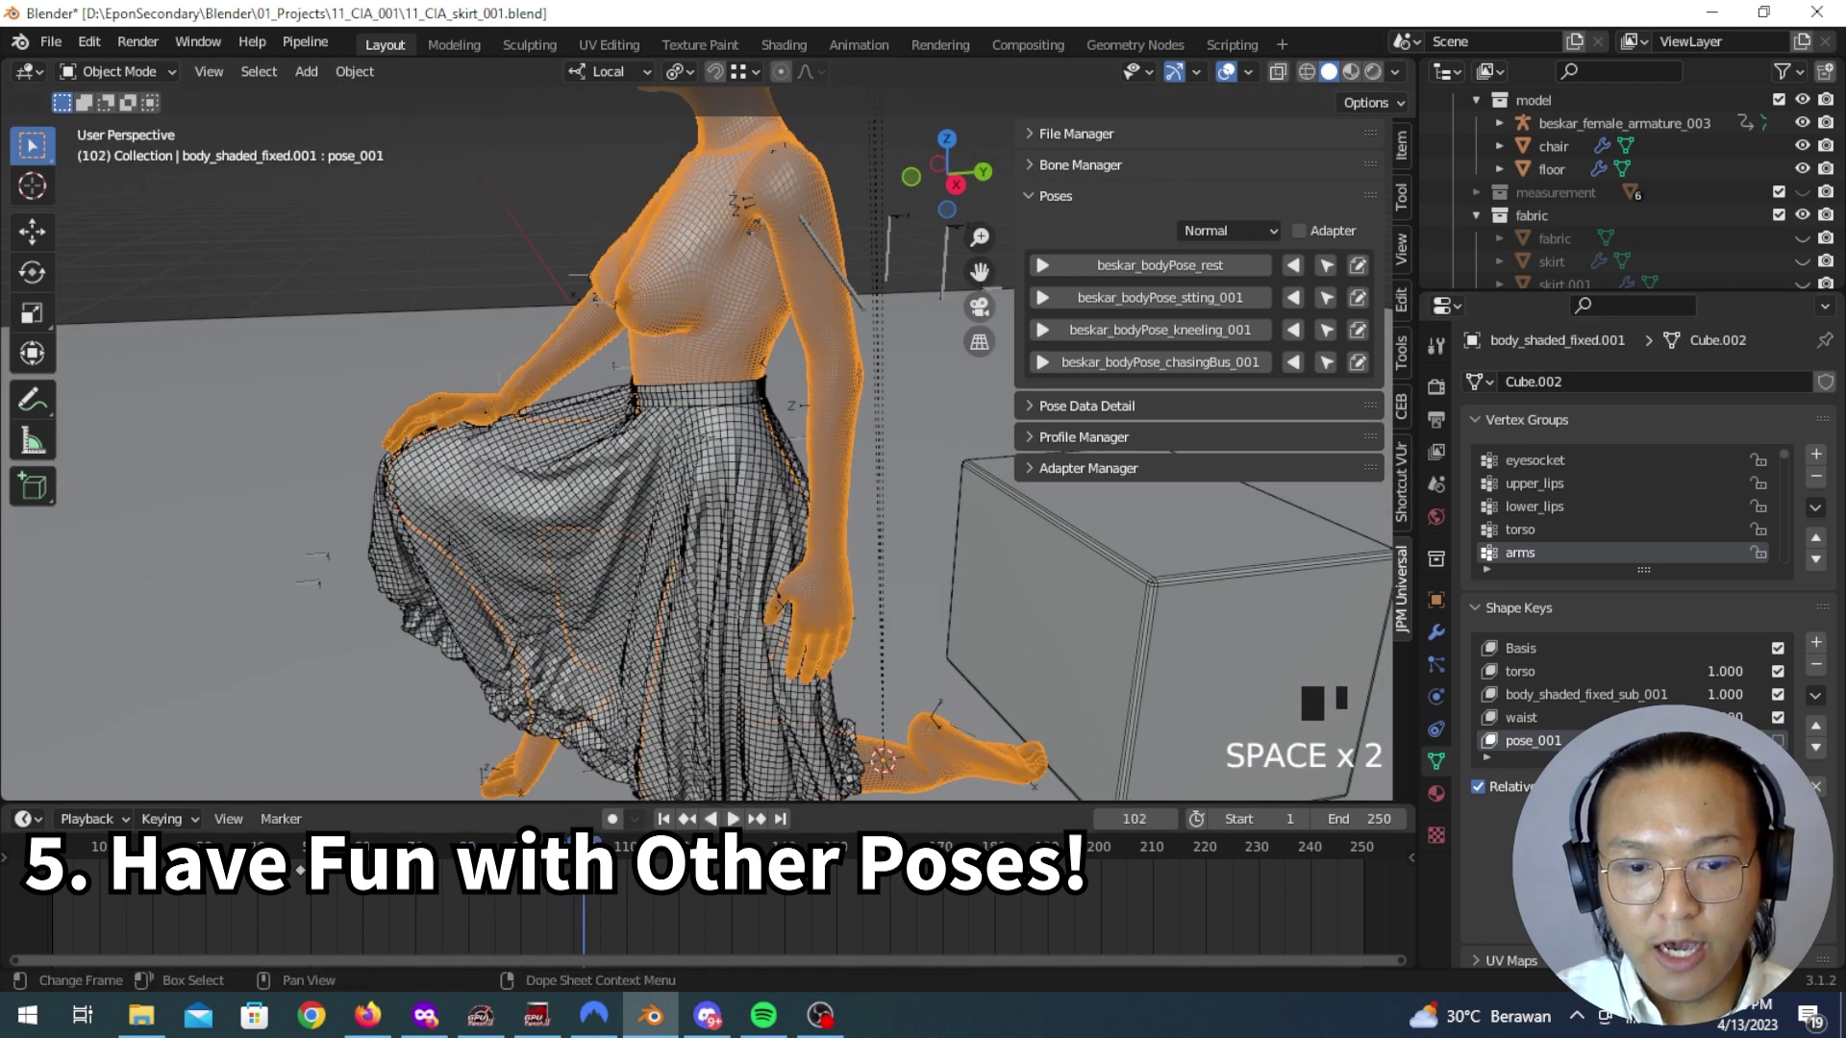
Step: Preview the kneeling figure at frame 96 in Rendered shading with the viewport overlays hidden
scroll(846, 615, down, 4)
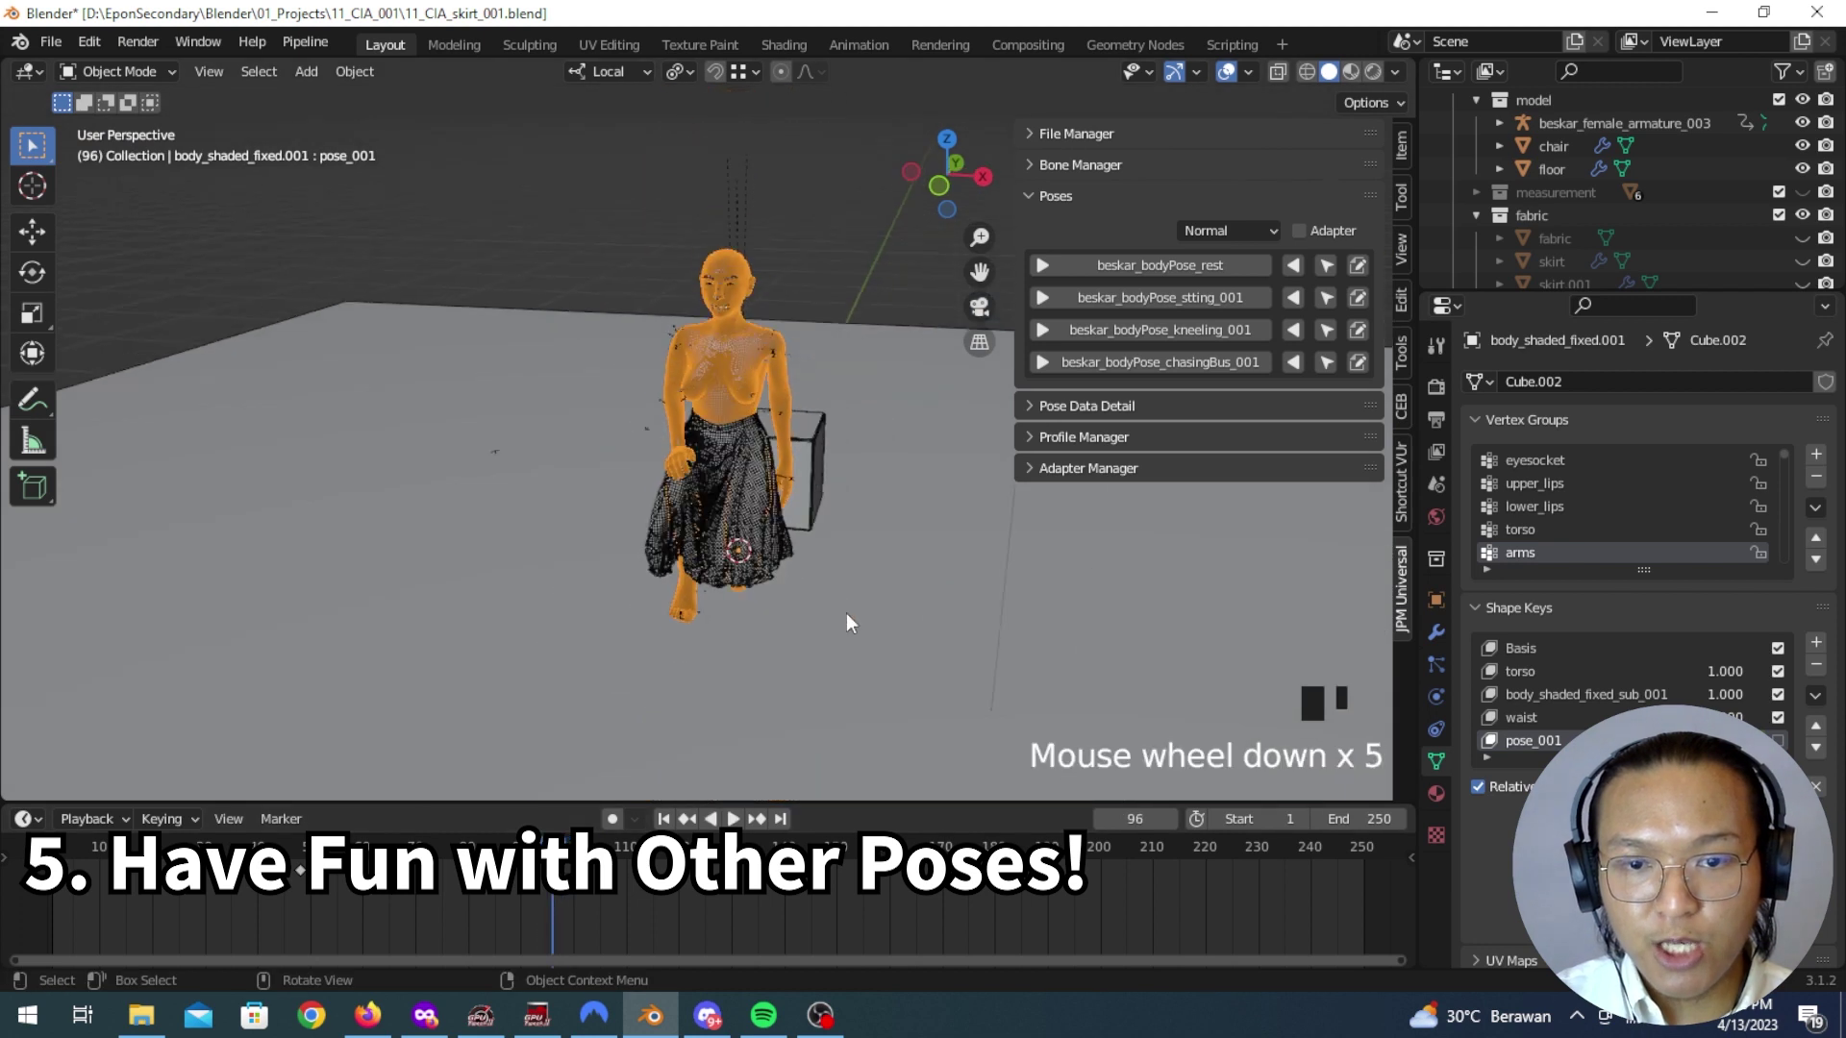
scroll(643, 583, up, 3)
click(1379, 72)
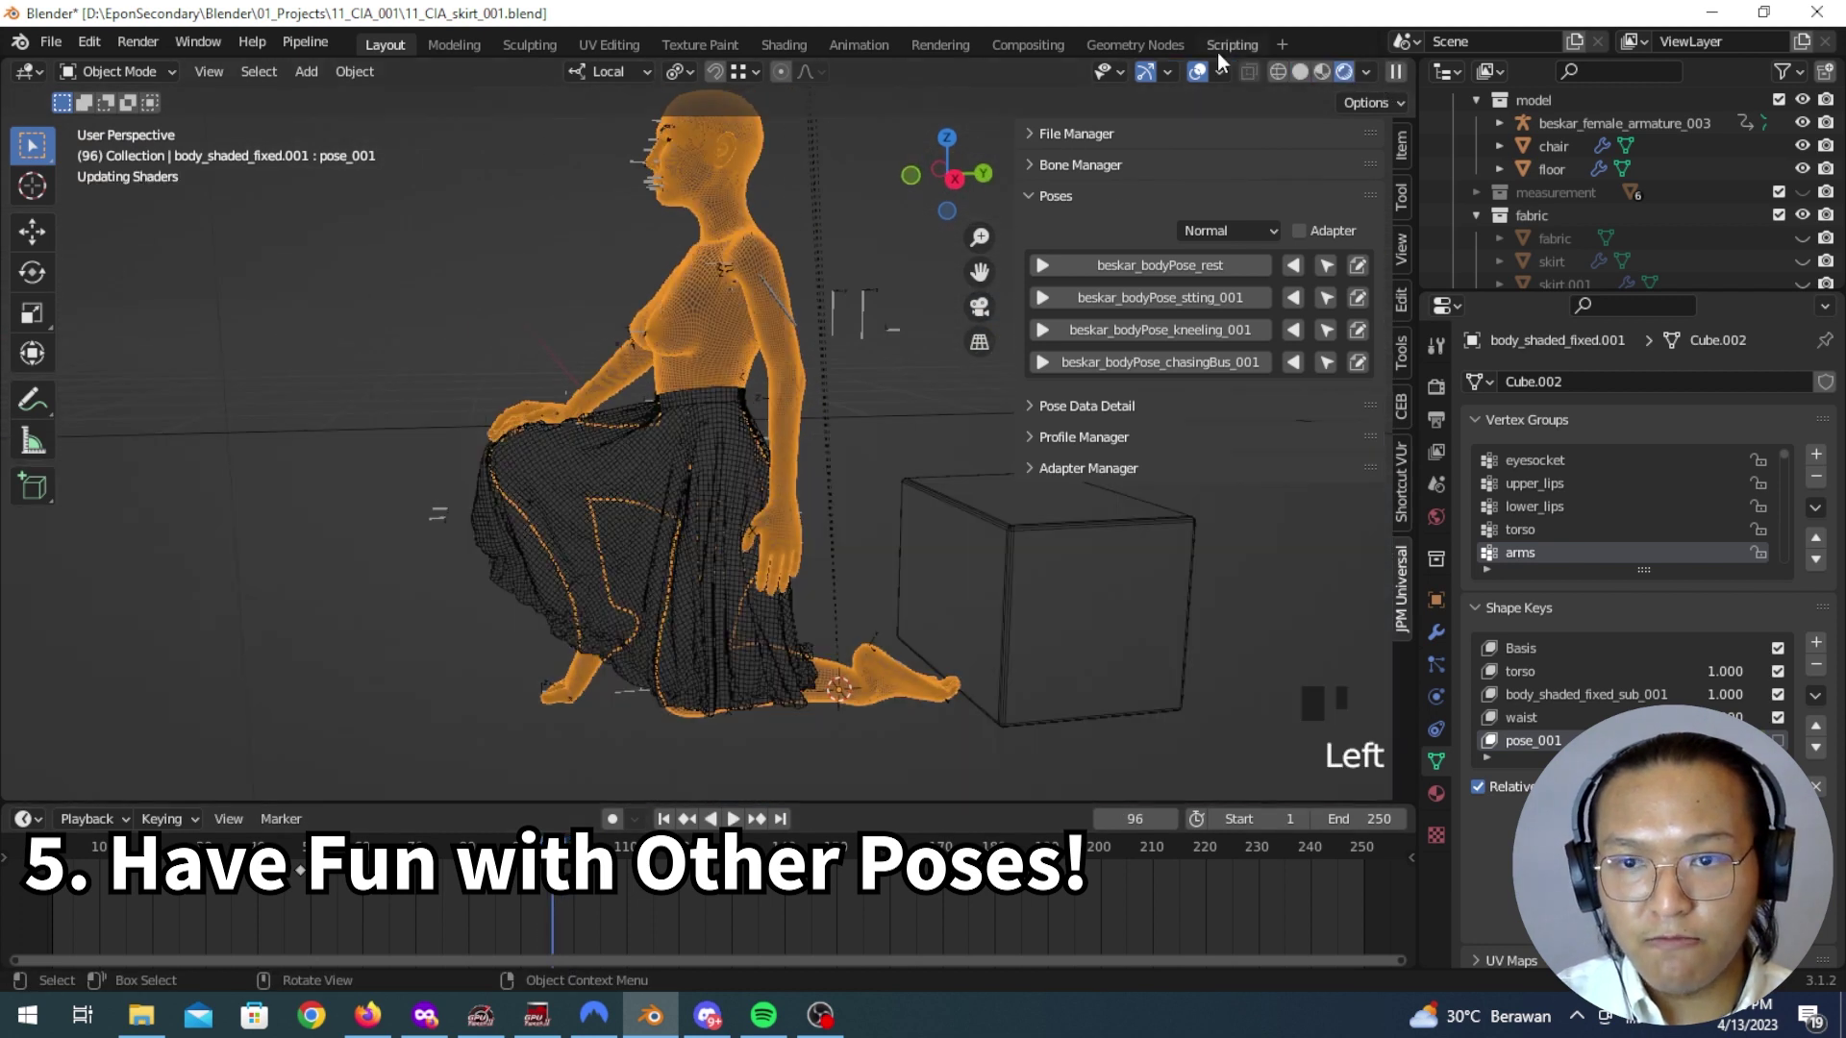
click(1197, 72)
middle_click(786, 578)
Step: Select the skirt, show its modifiers, and examine the rendered plaid cloth up close and from different angles
click(719, 609)
click(1440, 632)
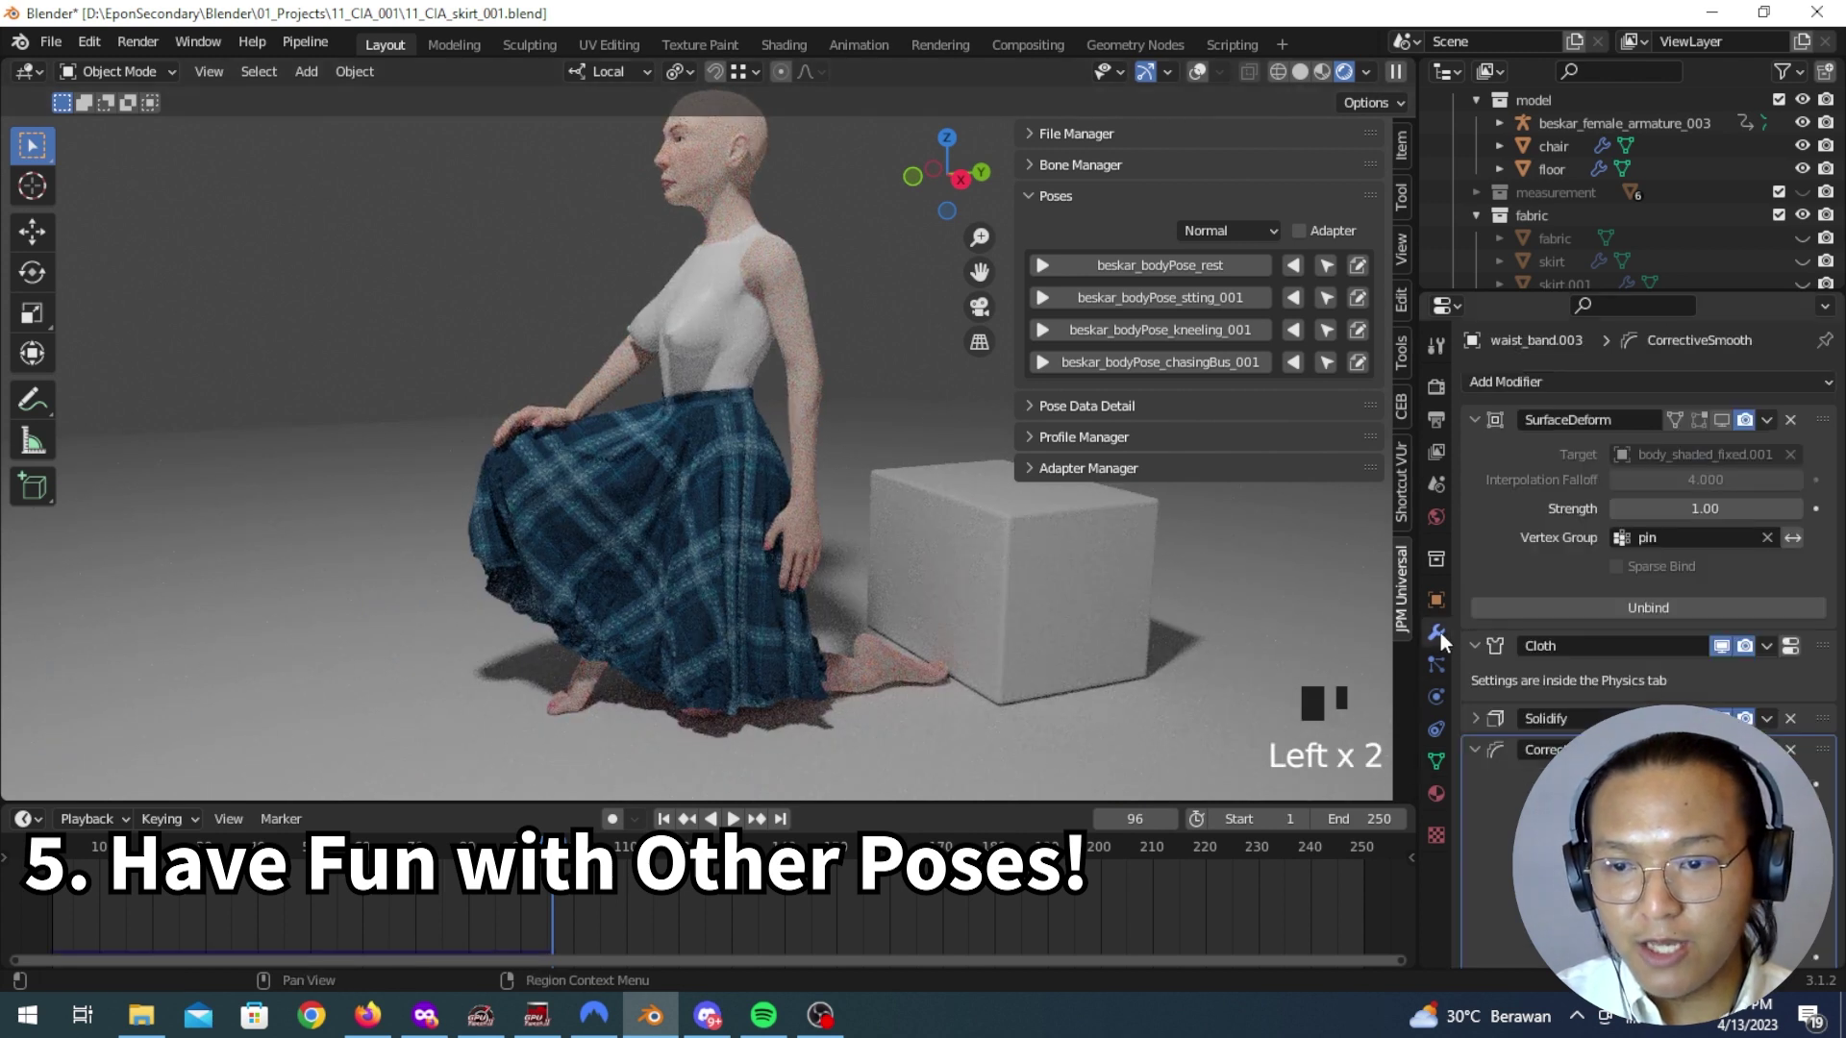
click(744, 593)
middle_drag(744, 593, 327, 641)
scroll(598, 618, down, 5)
scroll(619, 625, up, 5)
scroll(619, 615, up, 4)
scroll(822, 623, up, 5)
scroll(839, 645, down, 4)
scroll(694, 626, down, 5)
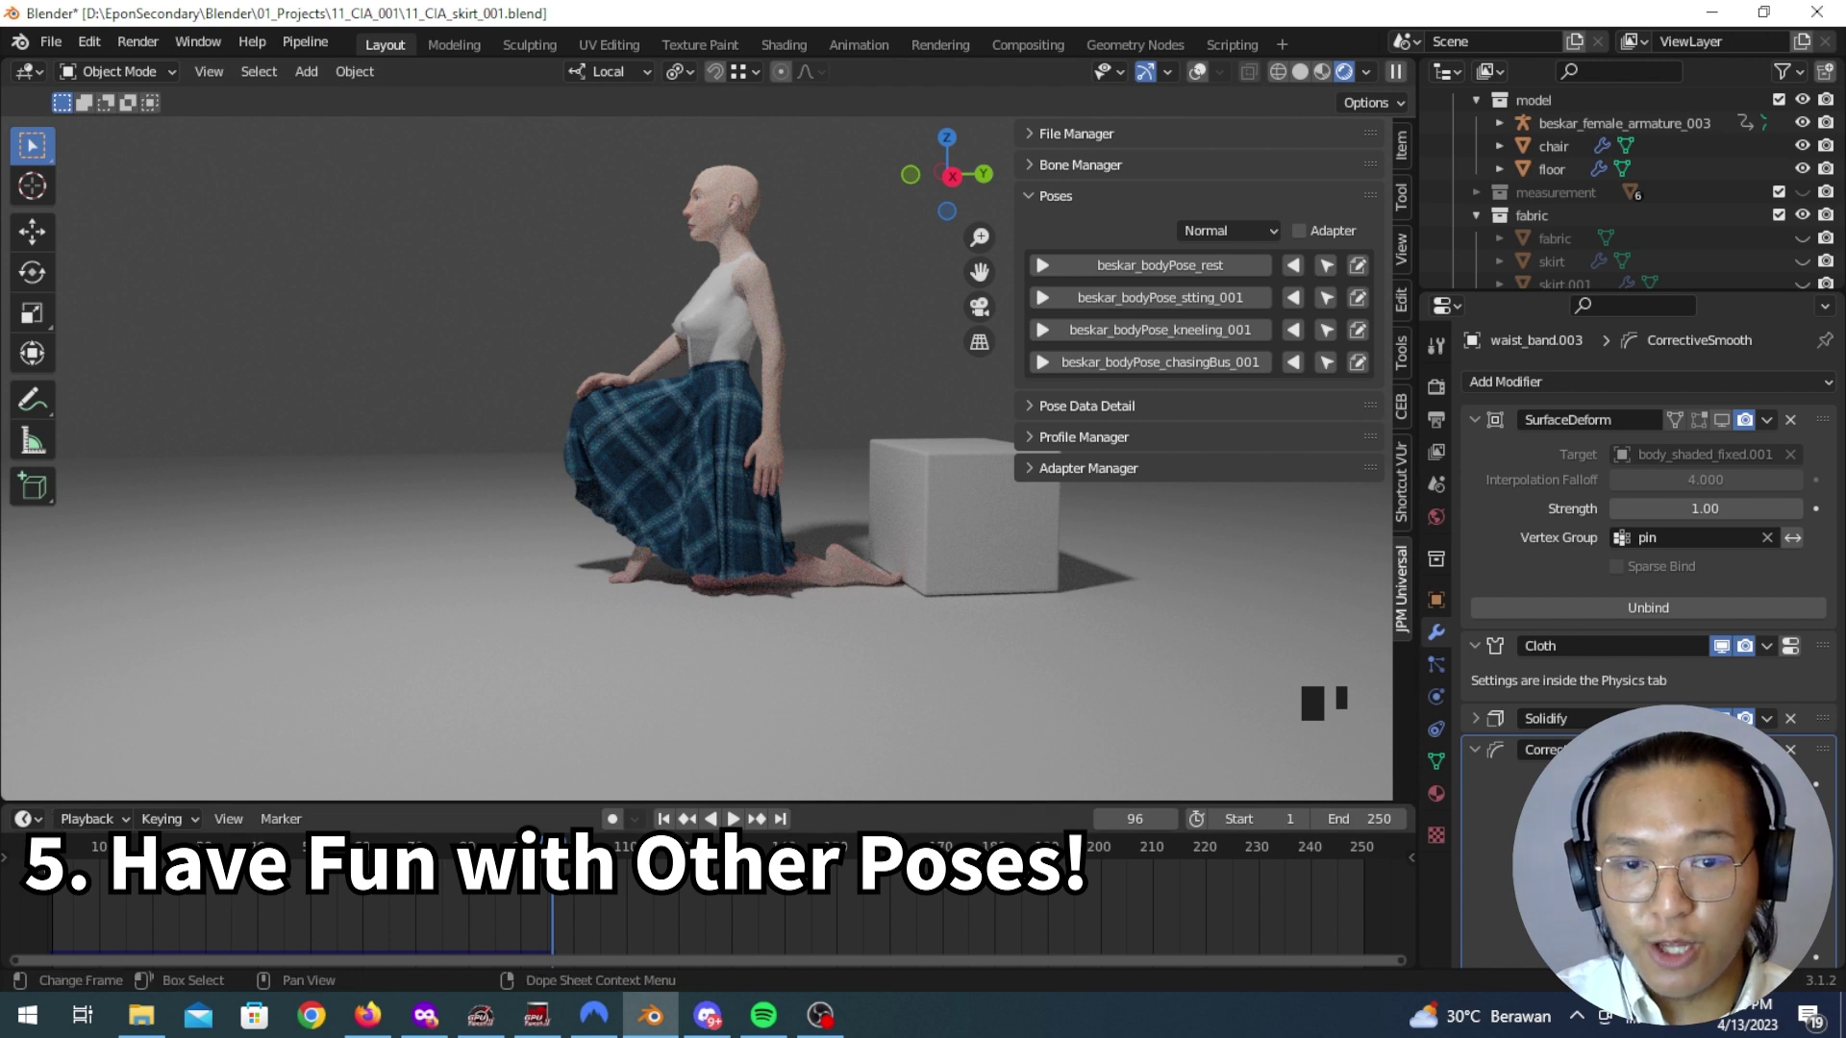
Step: Return to frame 0 and restore Solid shading with the viewport overlays shown
key(Escape)
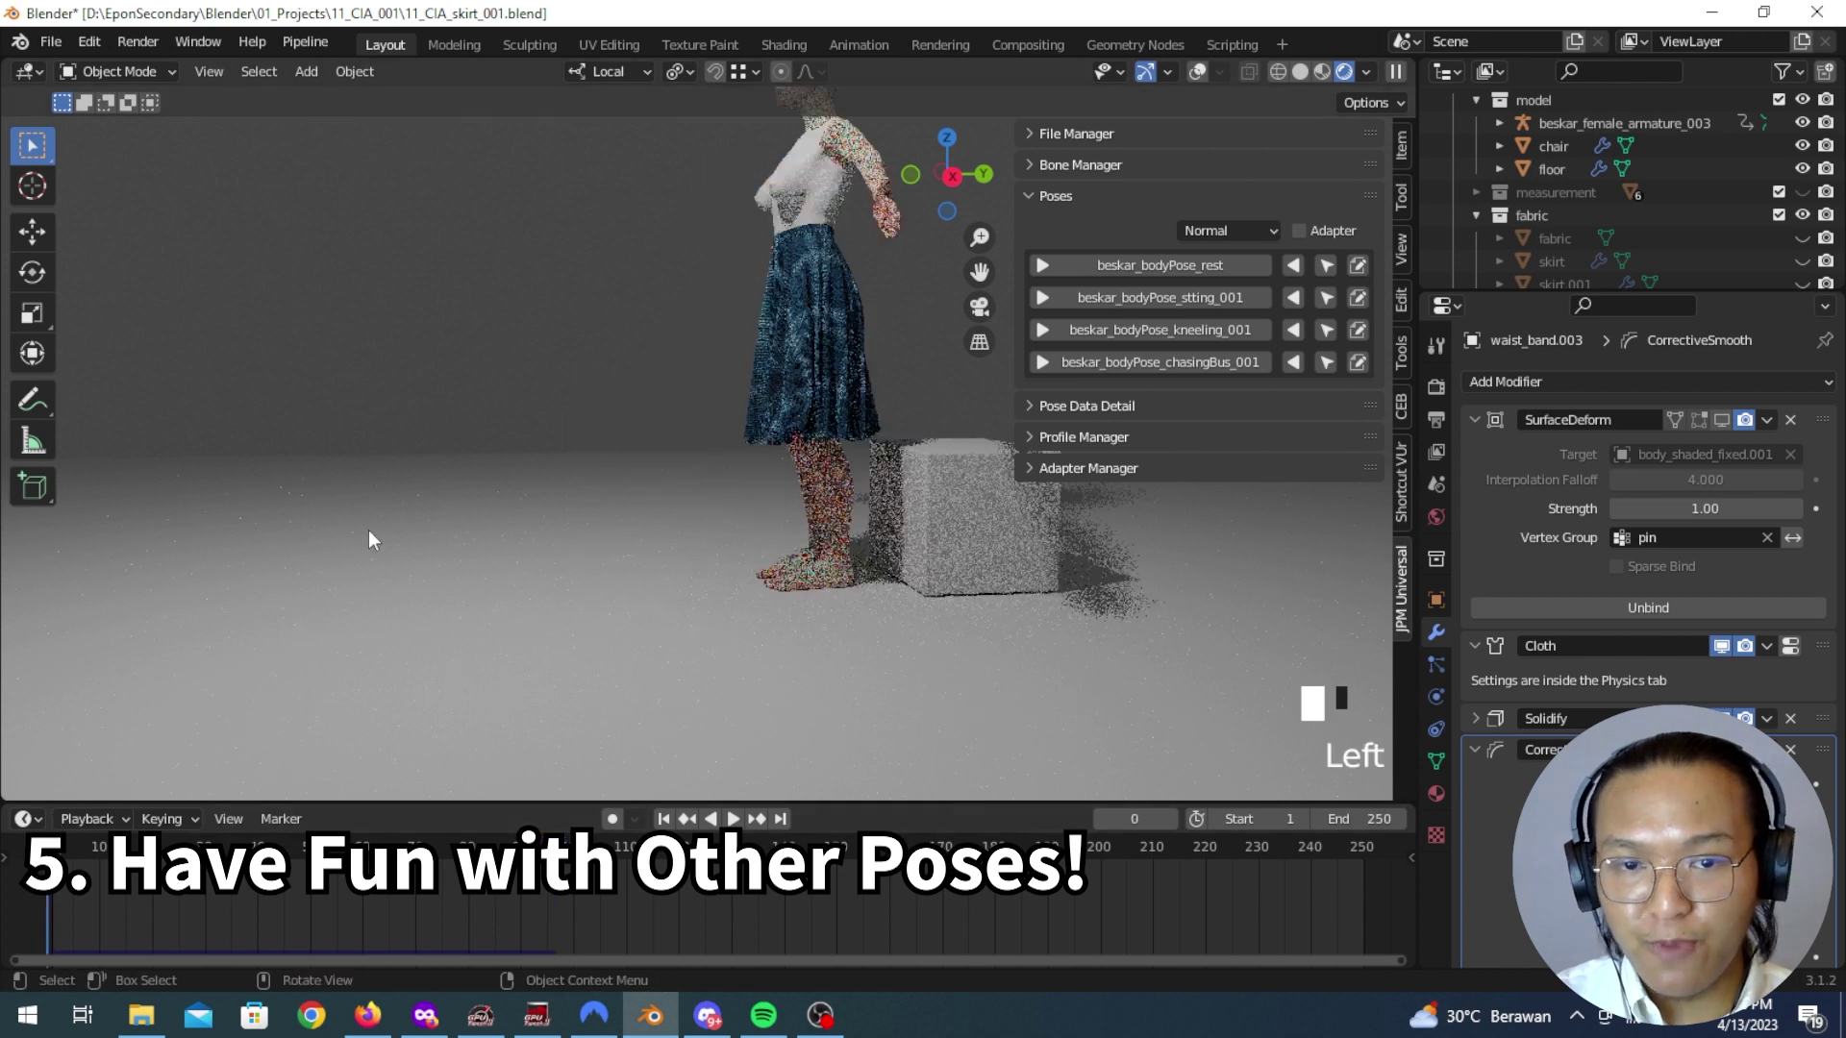
click(1300, 71)
shift+middle_drag(975, 185, 971, 269)
click(1227, 72)
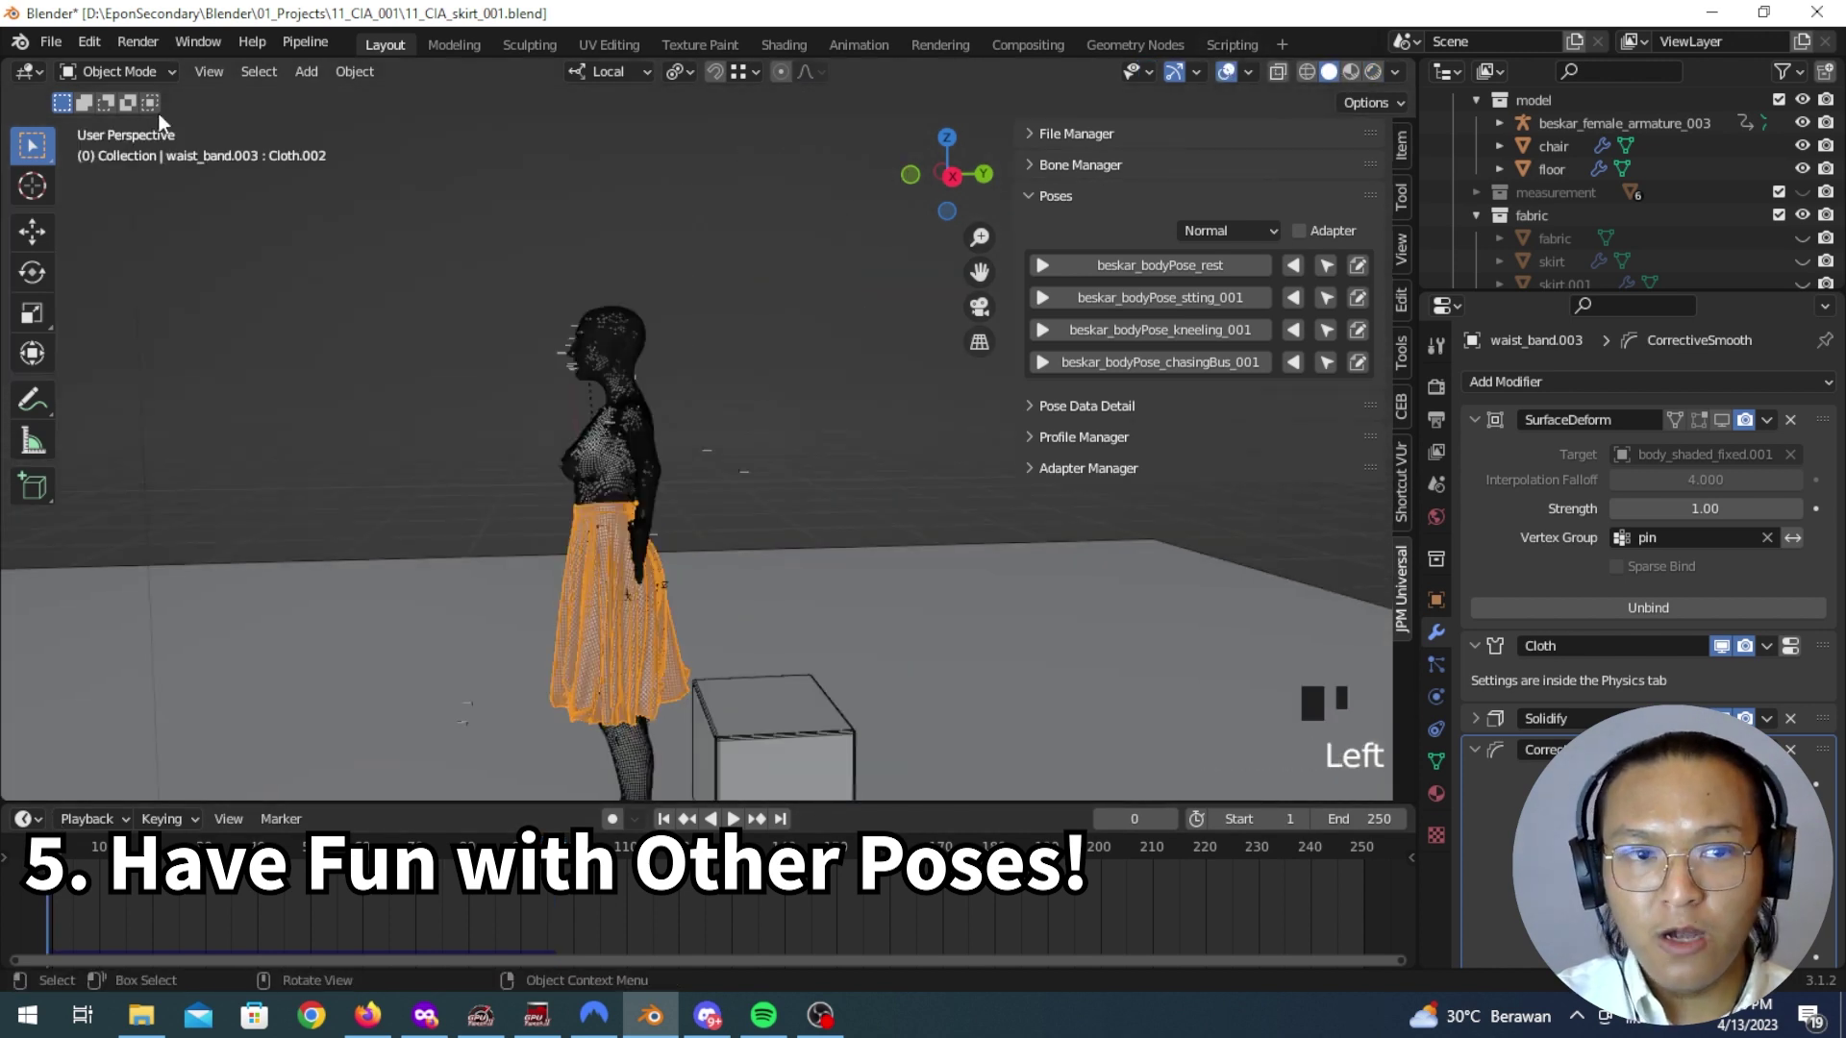
Step: Select the female armature and put it in Pose Mode
click(167, 71)
click(404, 197)
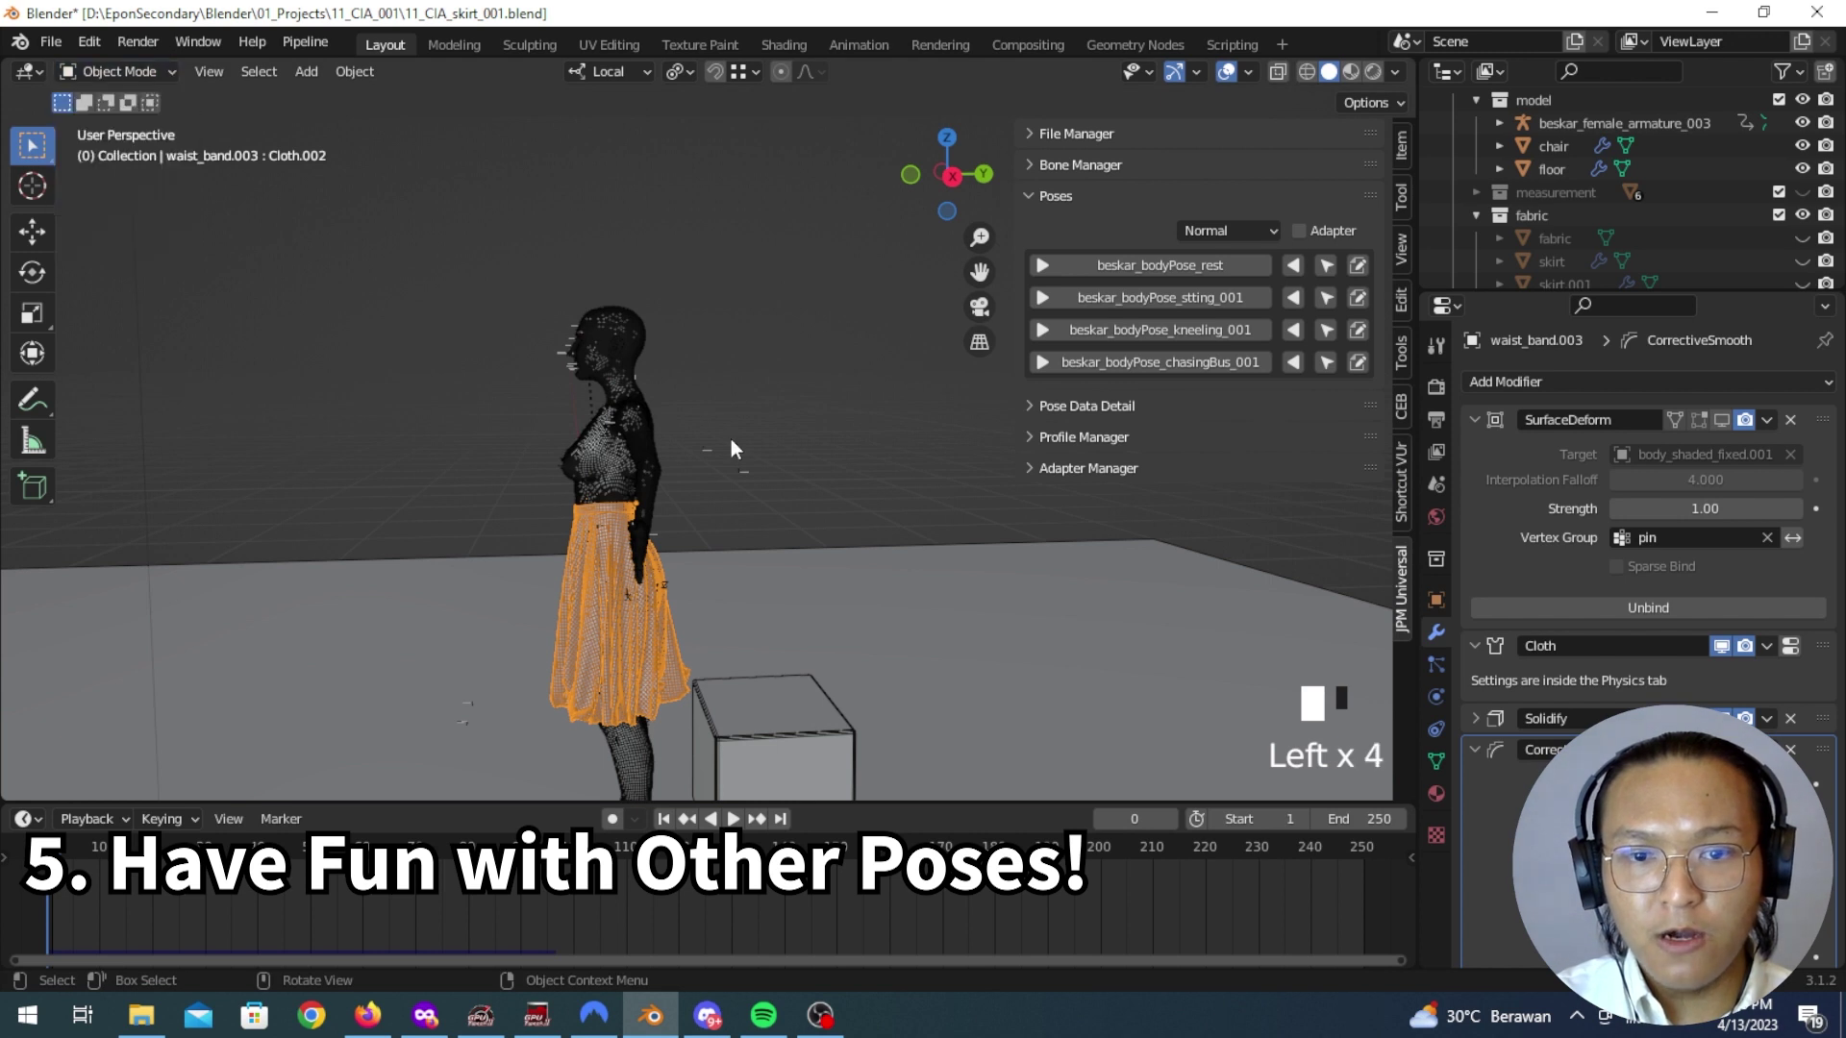
click(708, 455)
drag(139, 180, 135, 149)
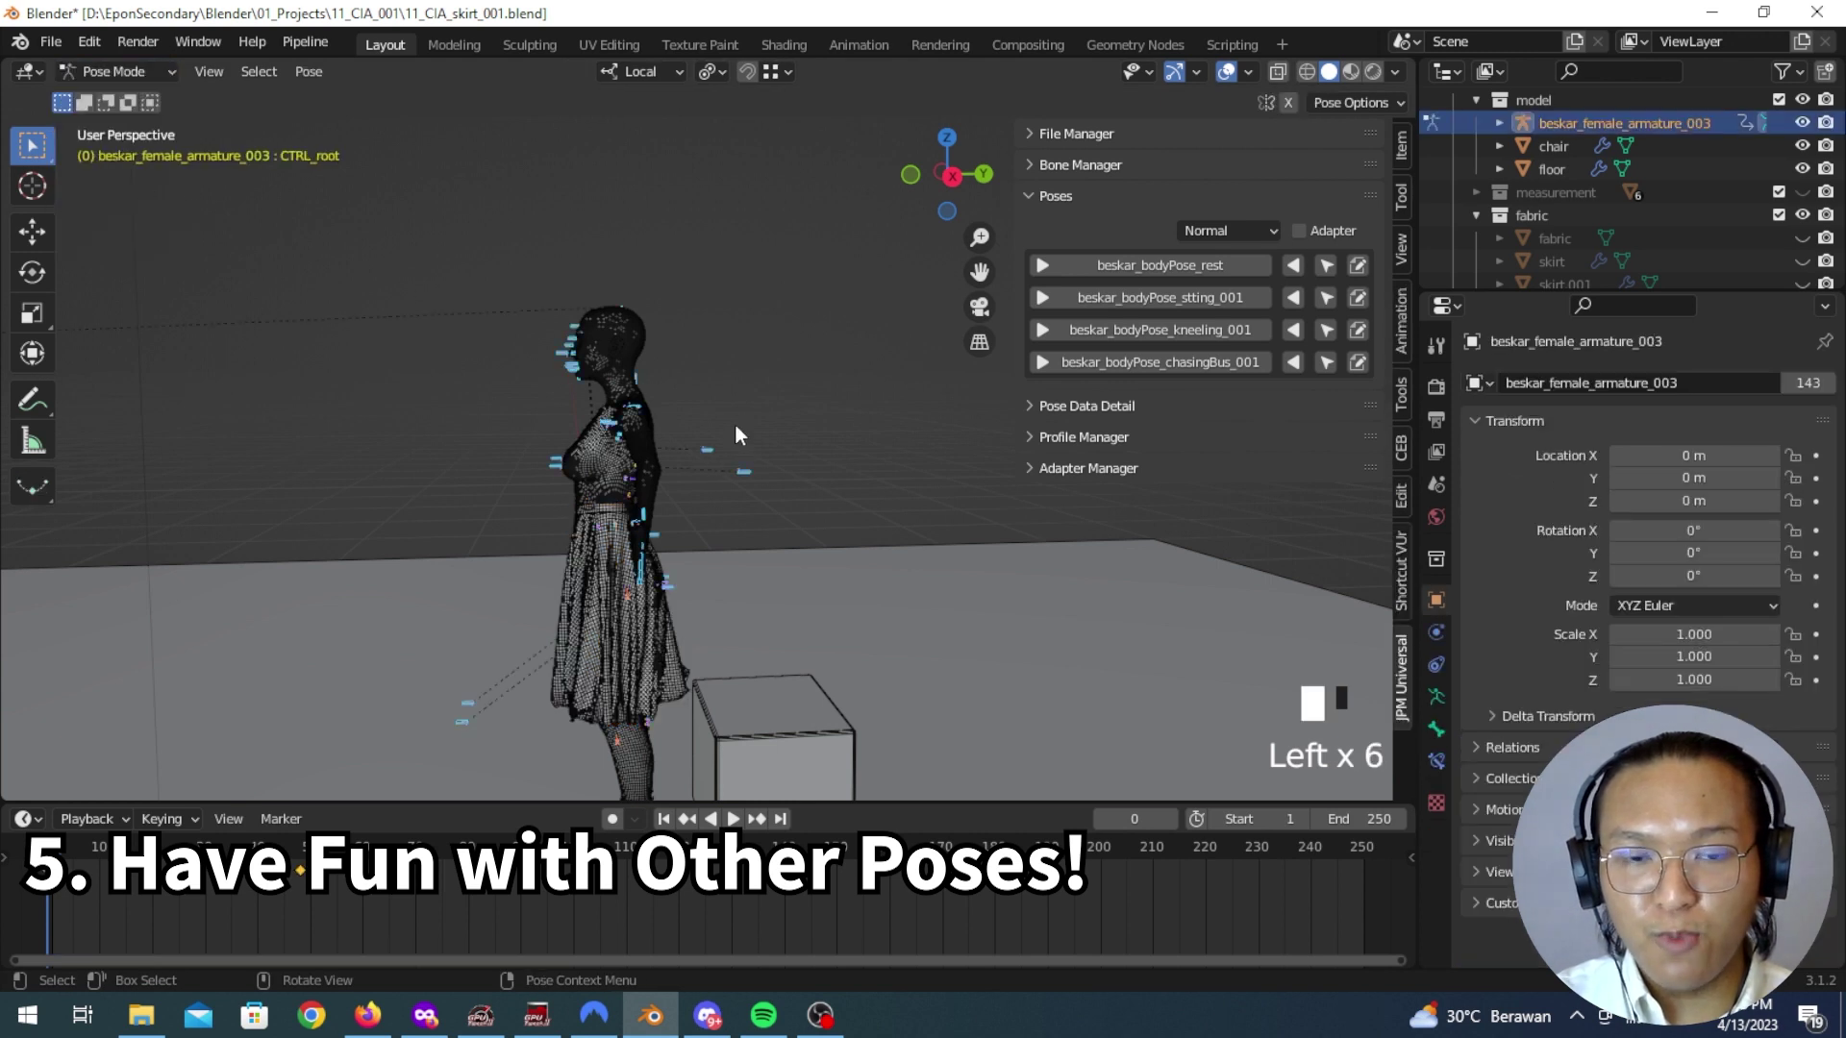
Step: Delete the armature's kneeling-pose keyframes at frame 48
shift+middle_drag(650, 383, 725, 311)
click(298, 860)
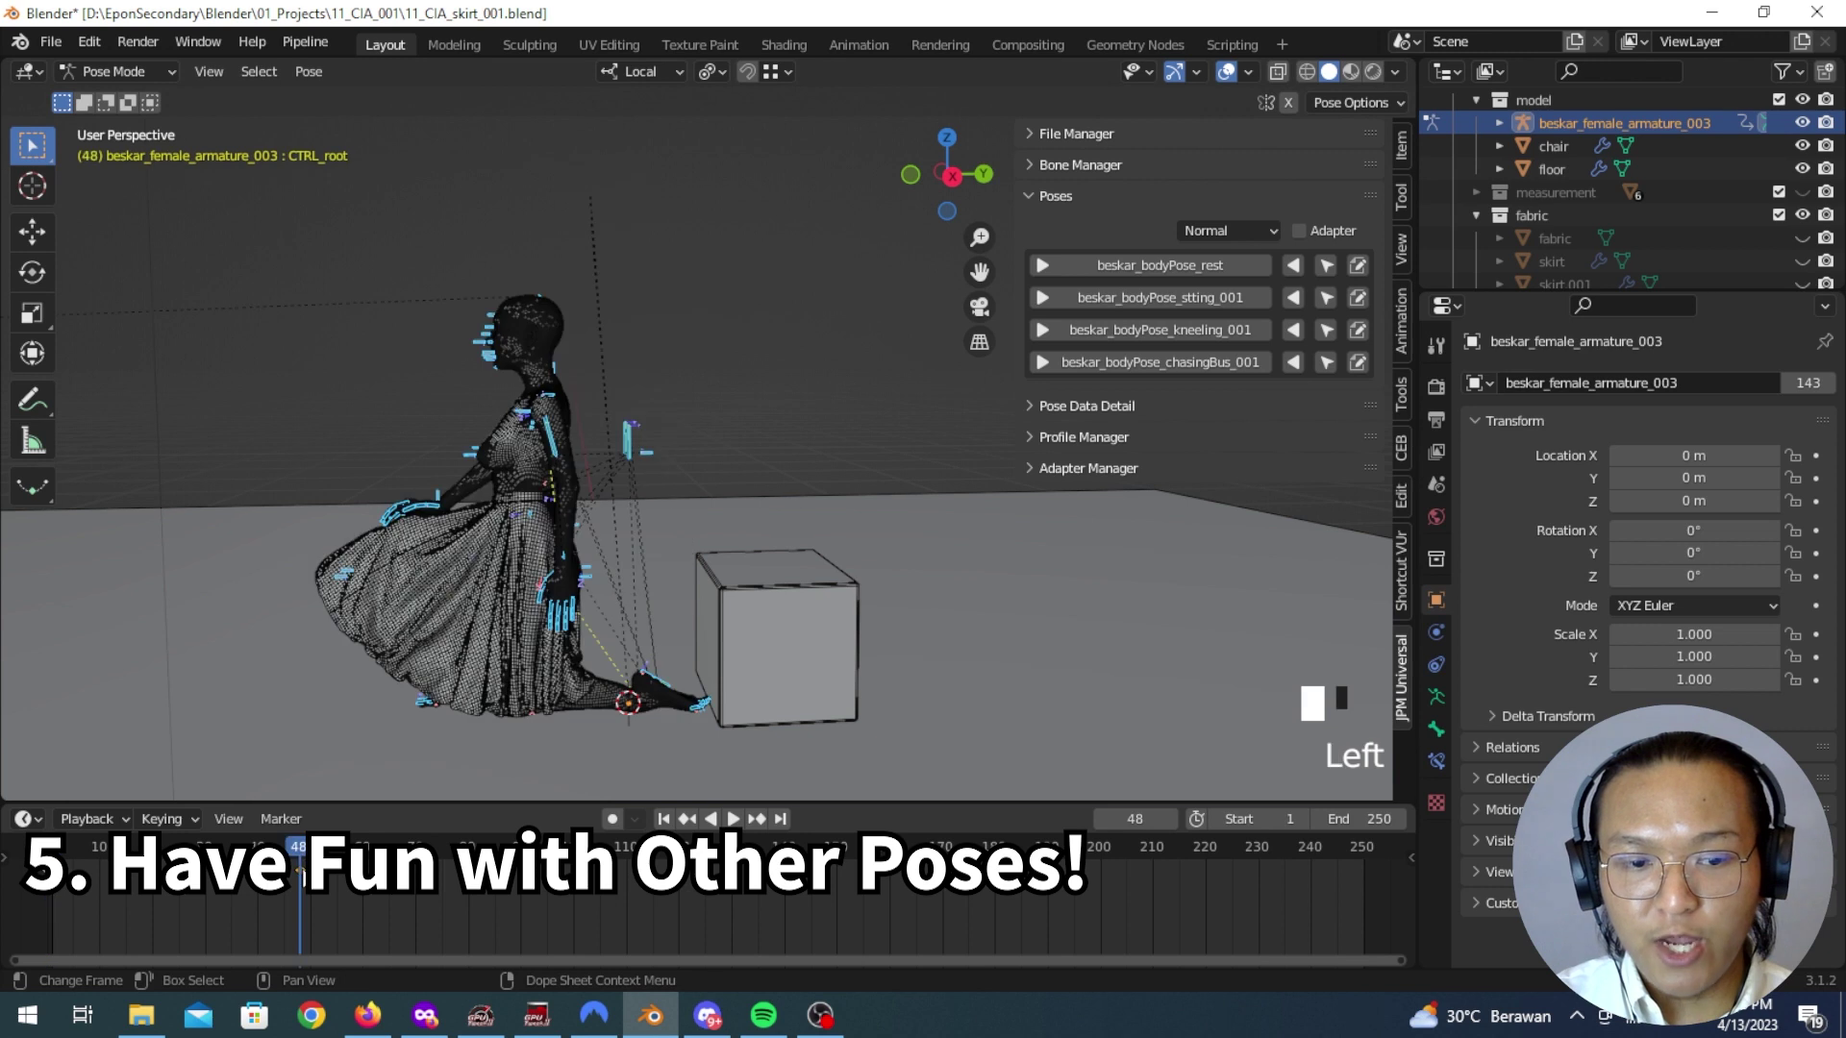
key(x)
click(308, 913)
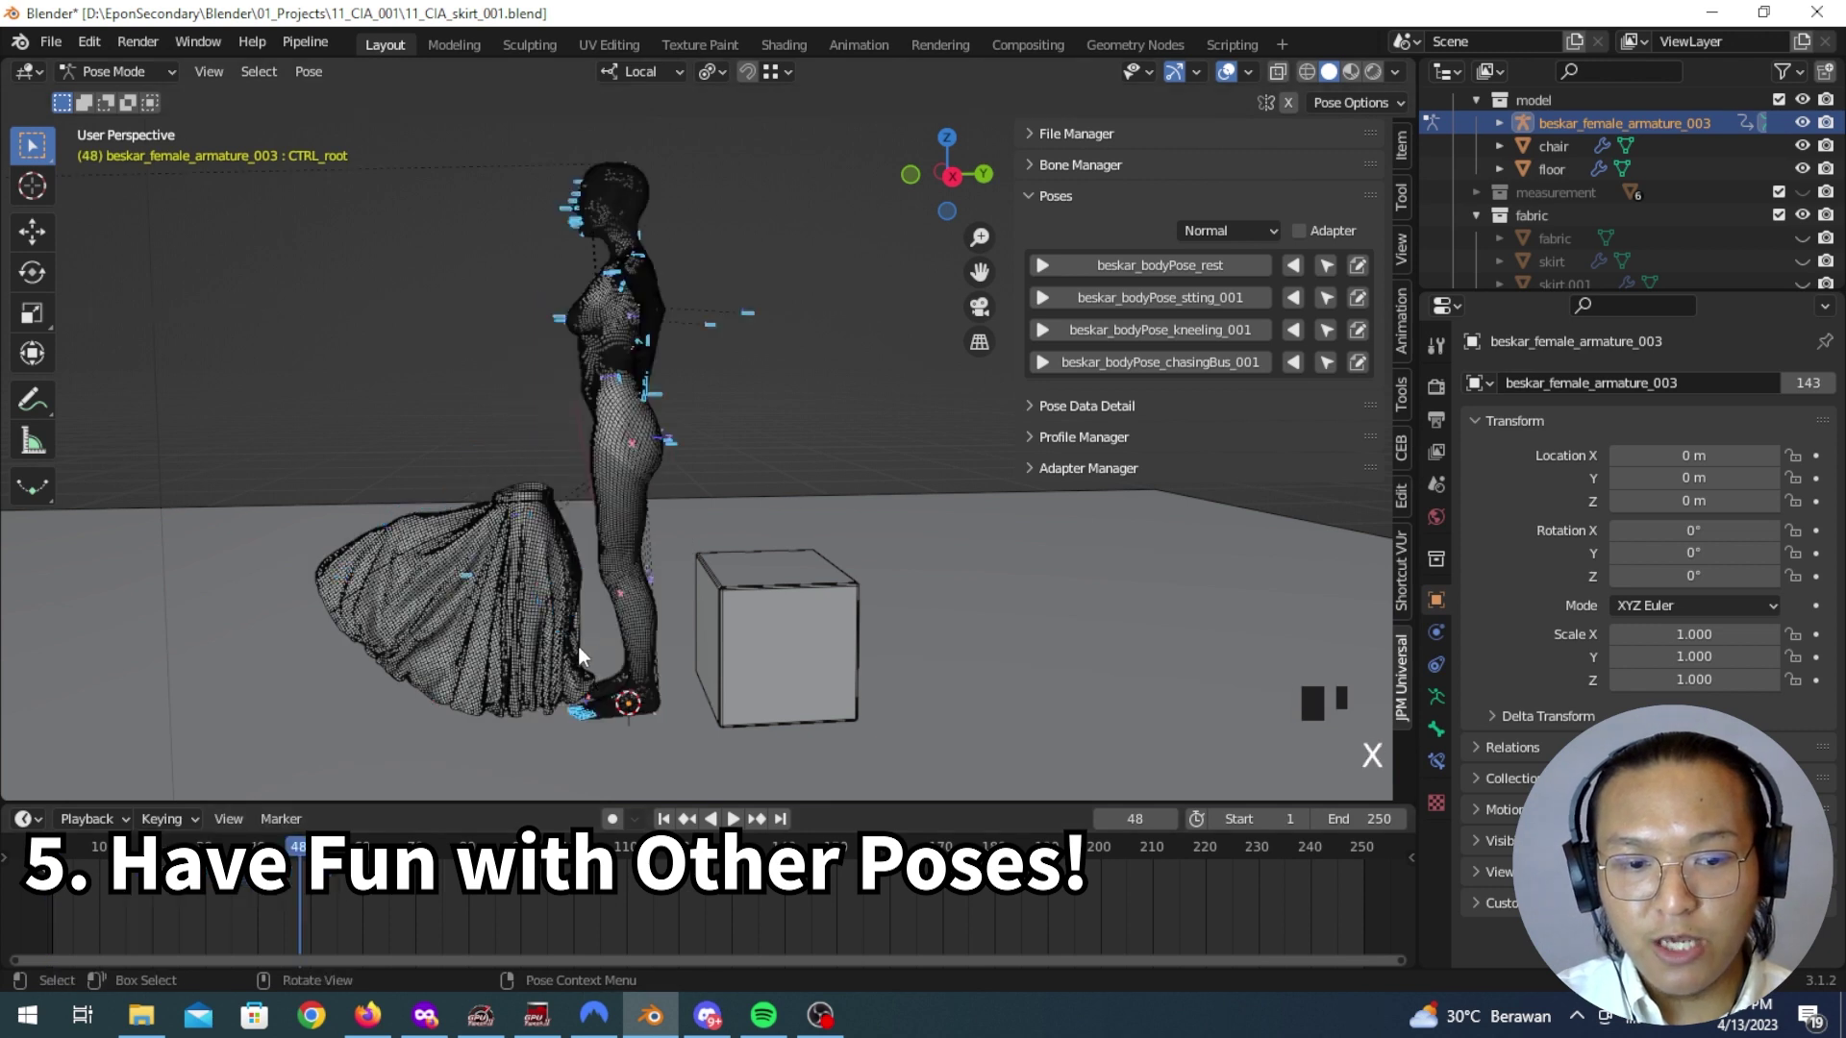
Step: Apply the beskar_bodyPose_chasingBus_001 pose to the armature and keyframe it at frame 48
click(1186, 360)
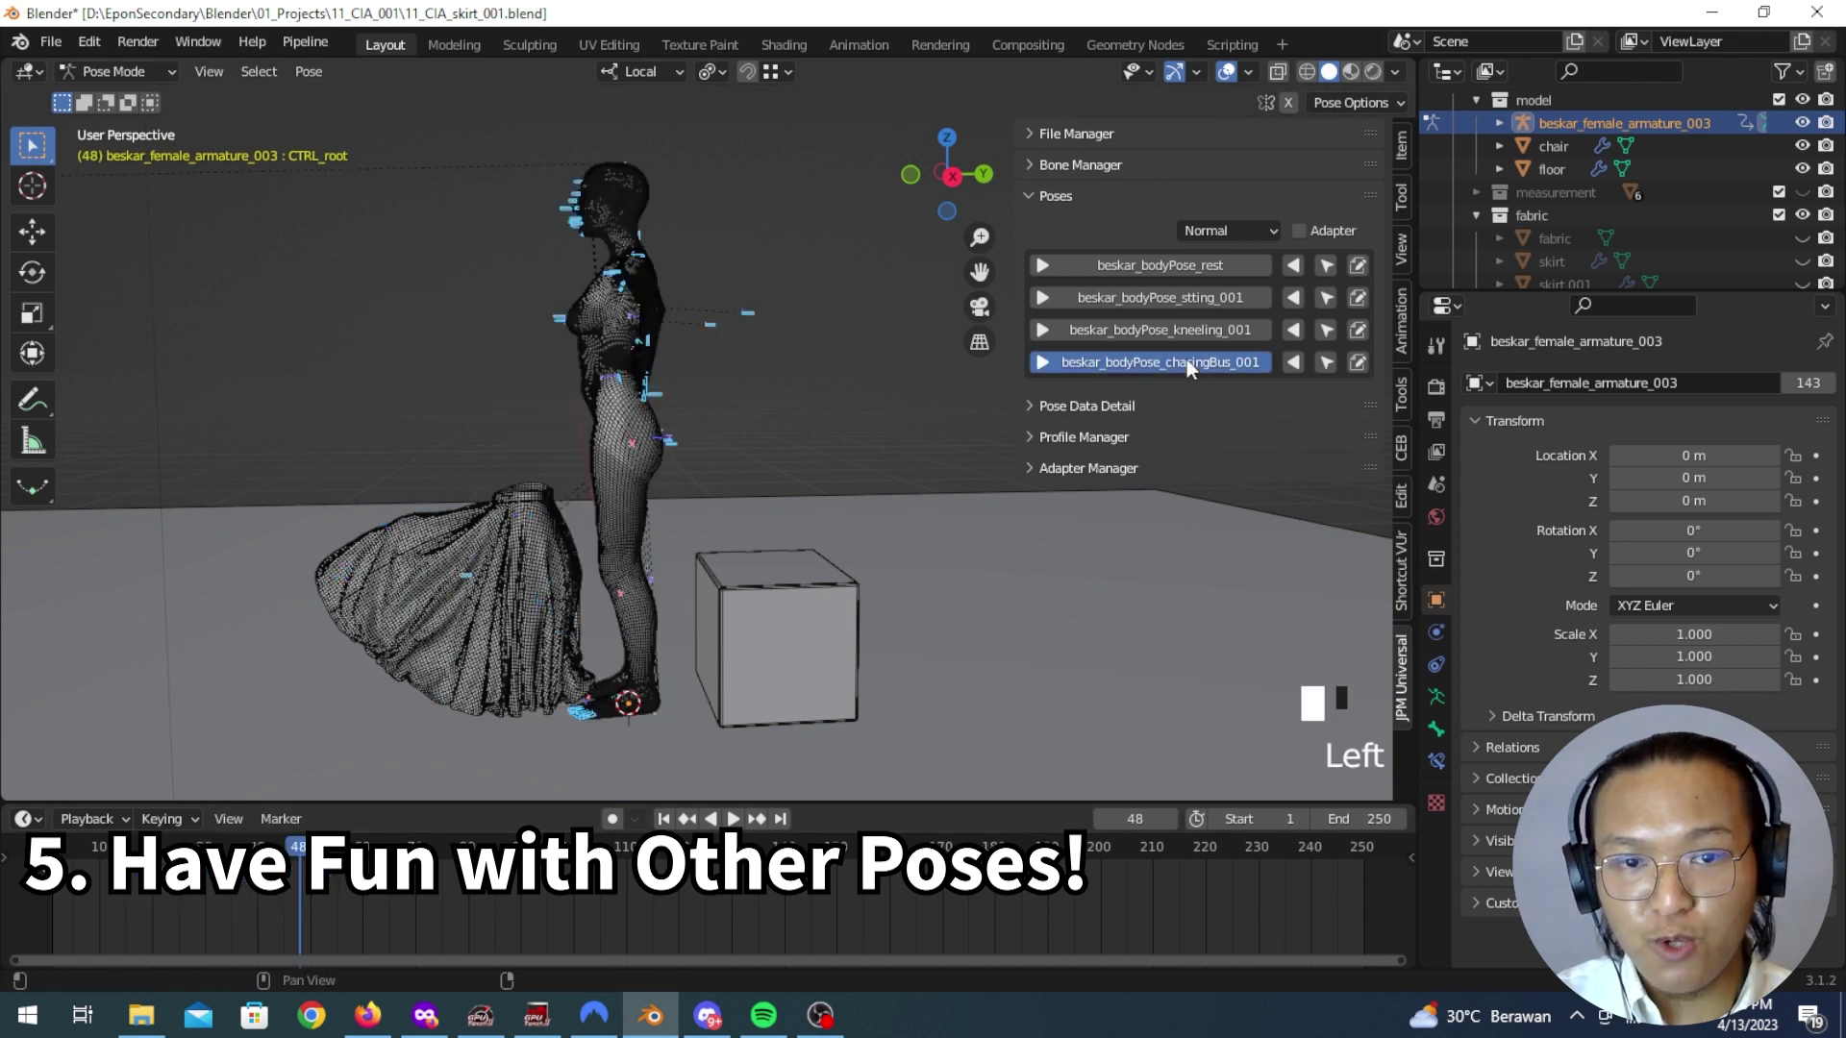
shift+middle_drag(414, 482, 685, 492)
scroll(528, 505, up, 4)
middle_drag(528, 505, 573, 498)
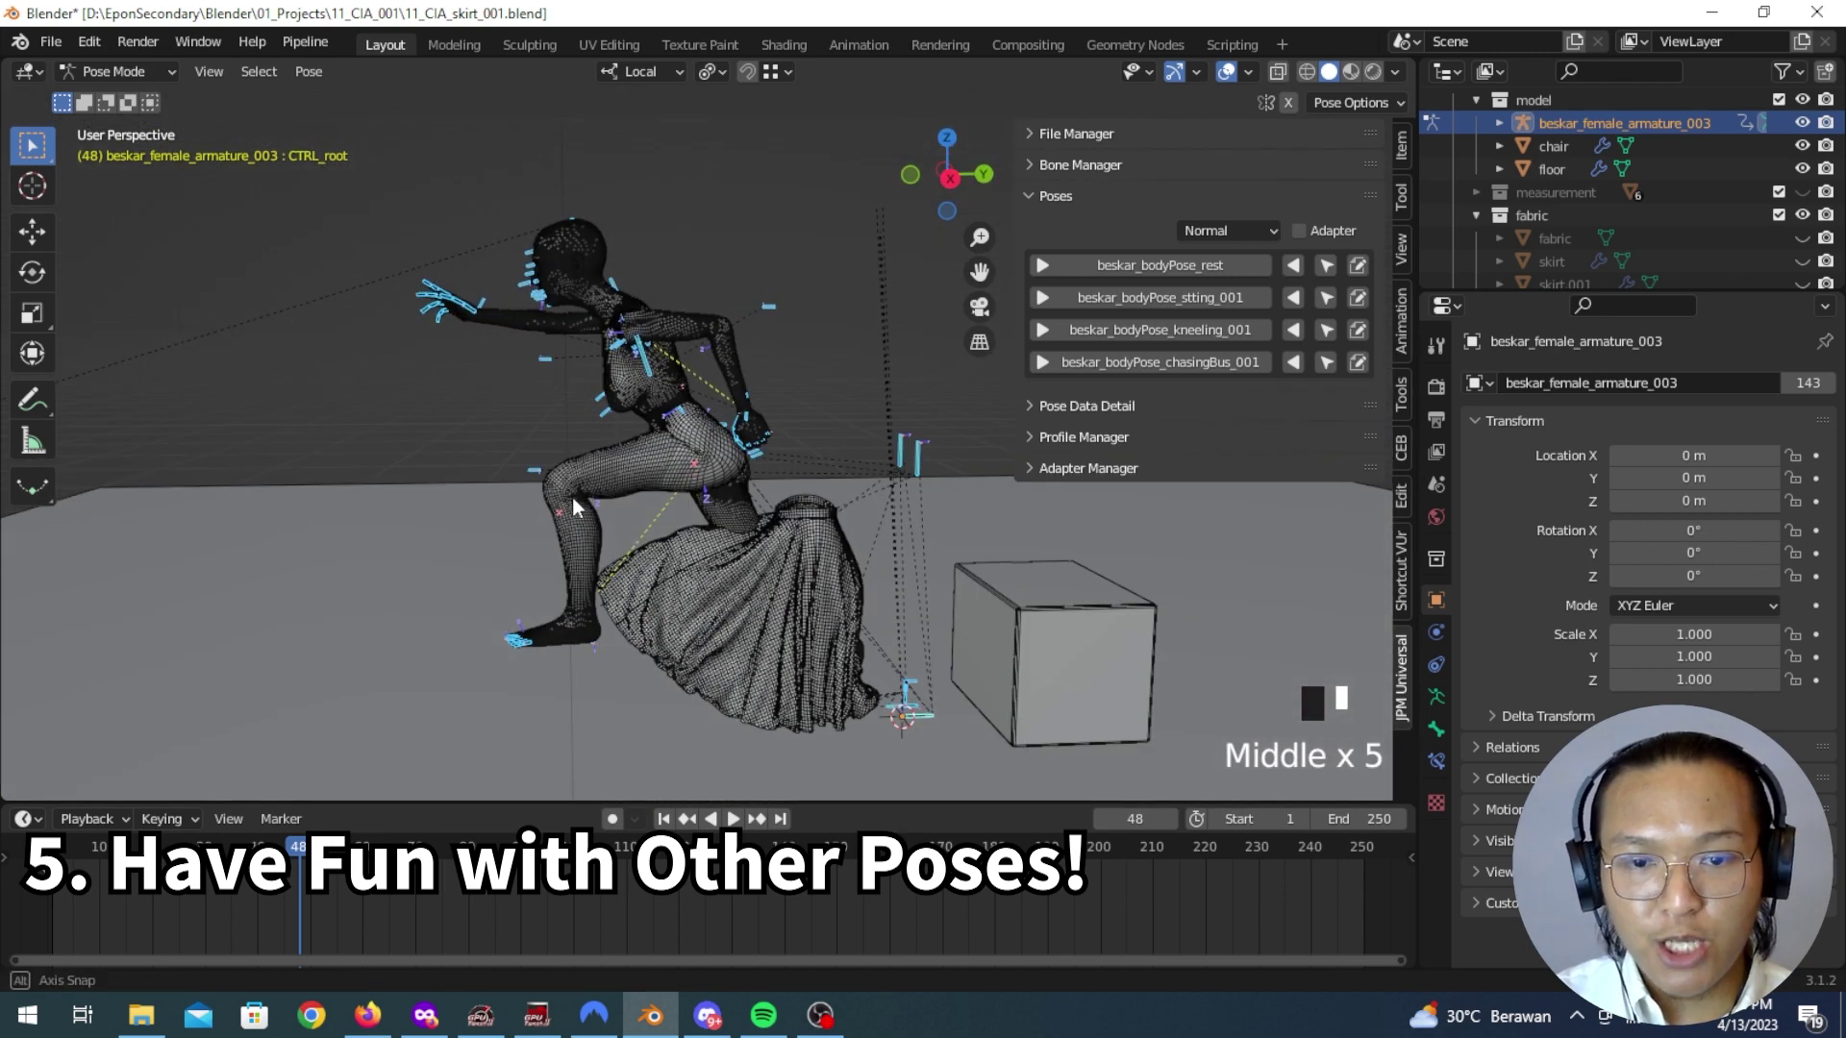
mouse_move(686, 572)
middle_down()
mouse_move(473, 536)
mouse_move(692, 560)
middle_up()
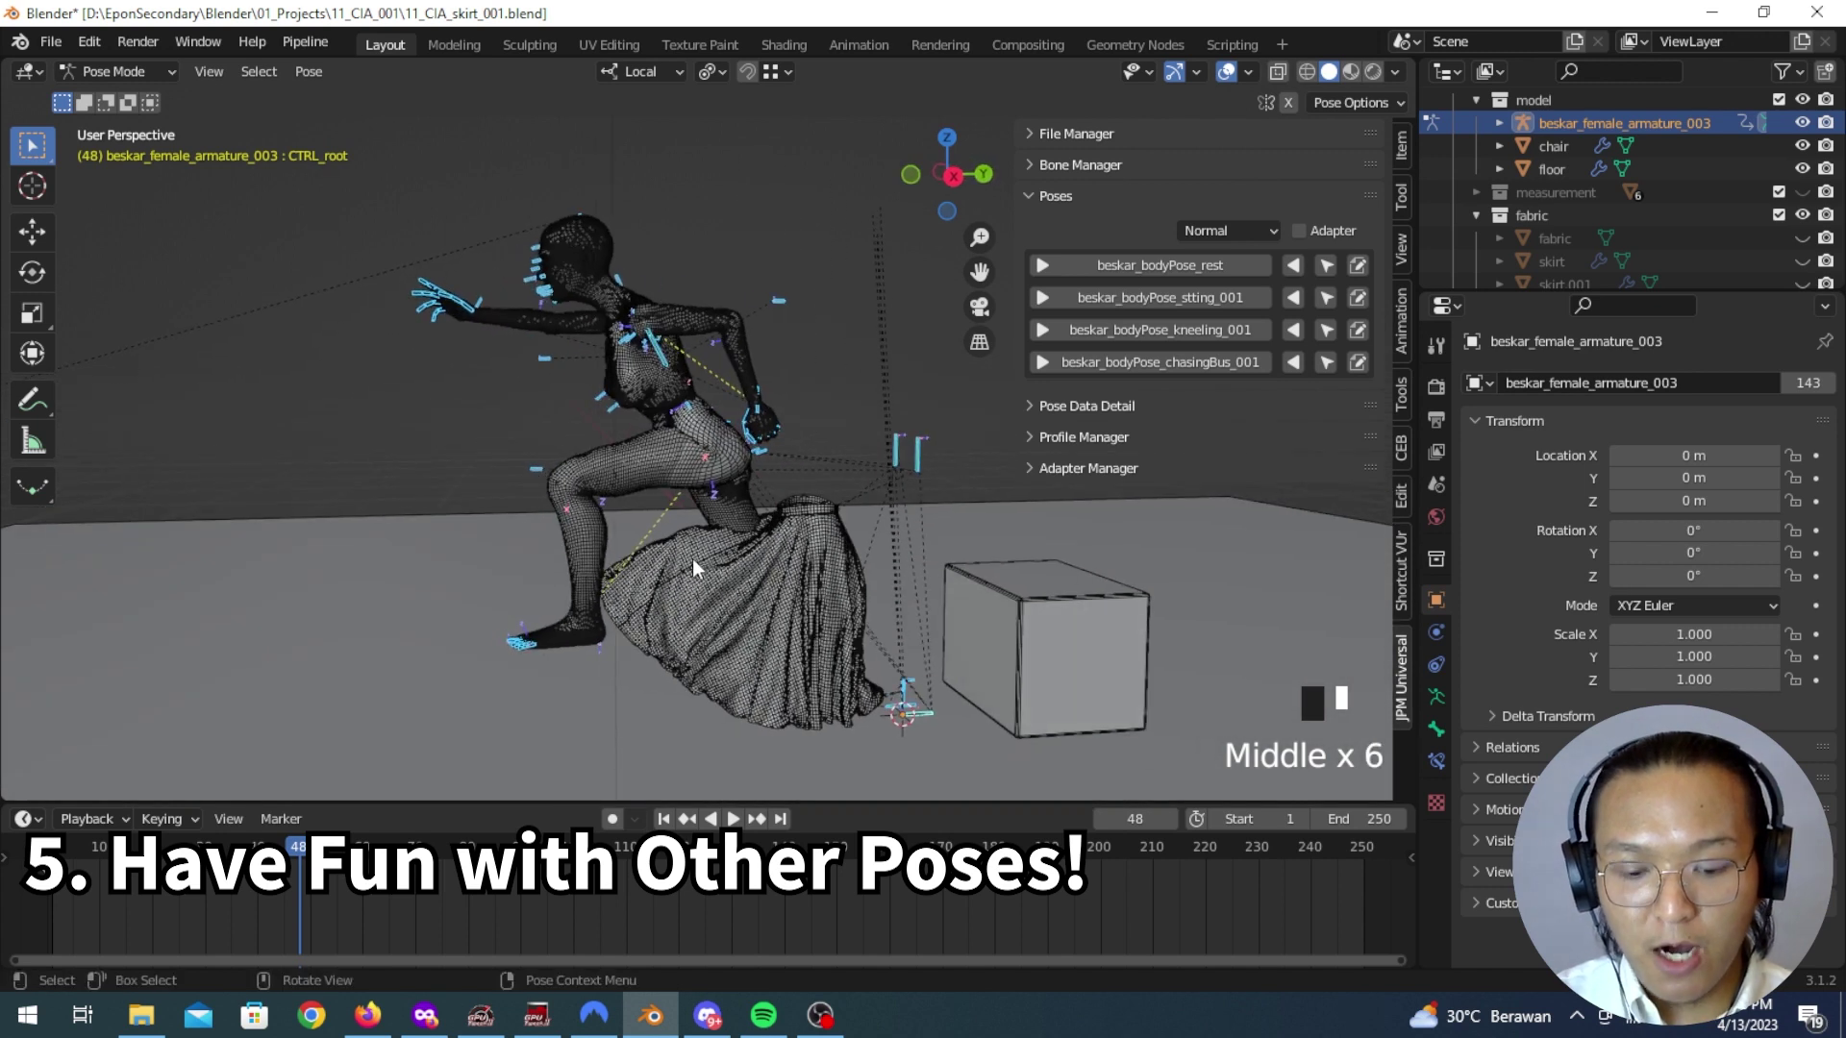
key(i)
click(693, 557)
Step: Play the chasing-bus animation back to frame 0 and switch the armature to Object Mode
click(710, 818)
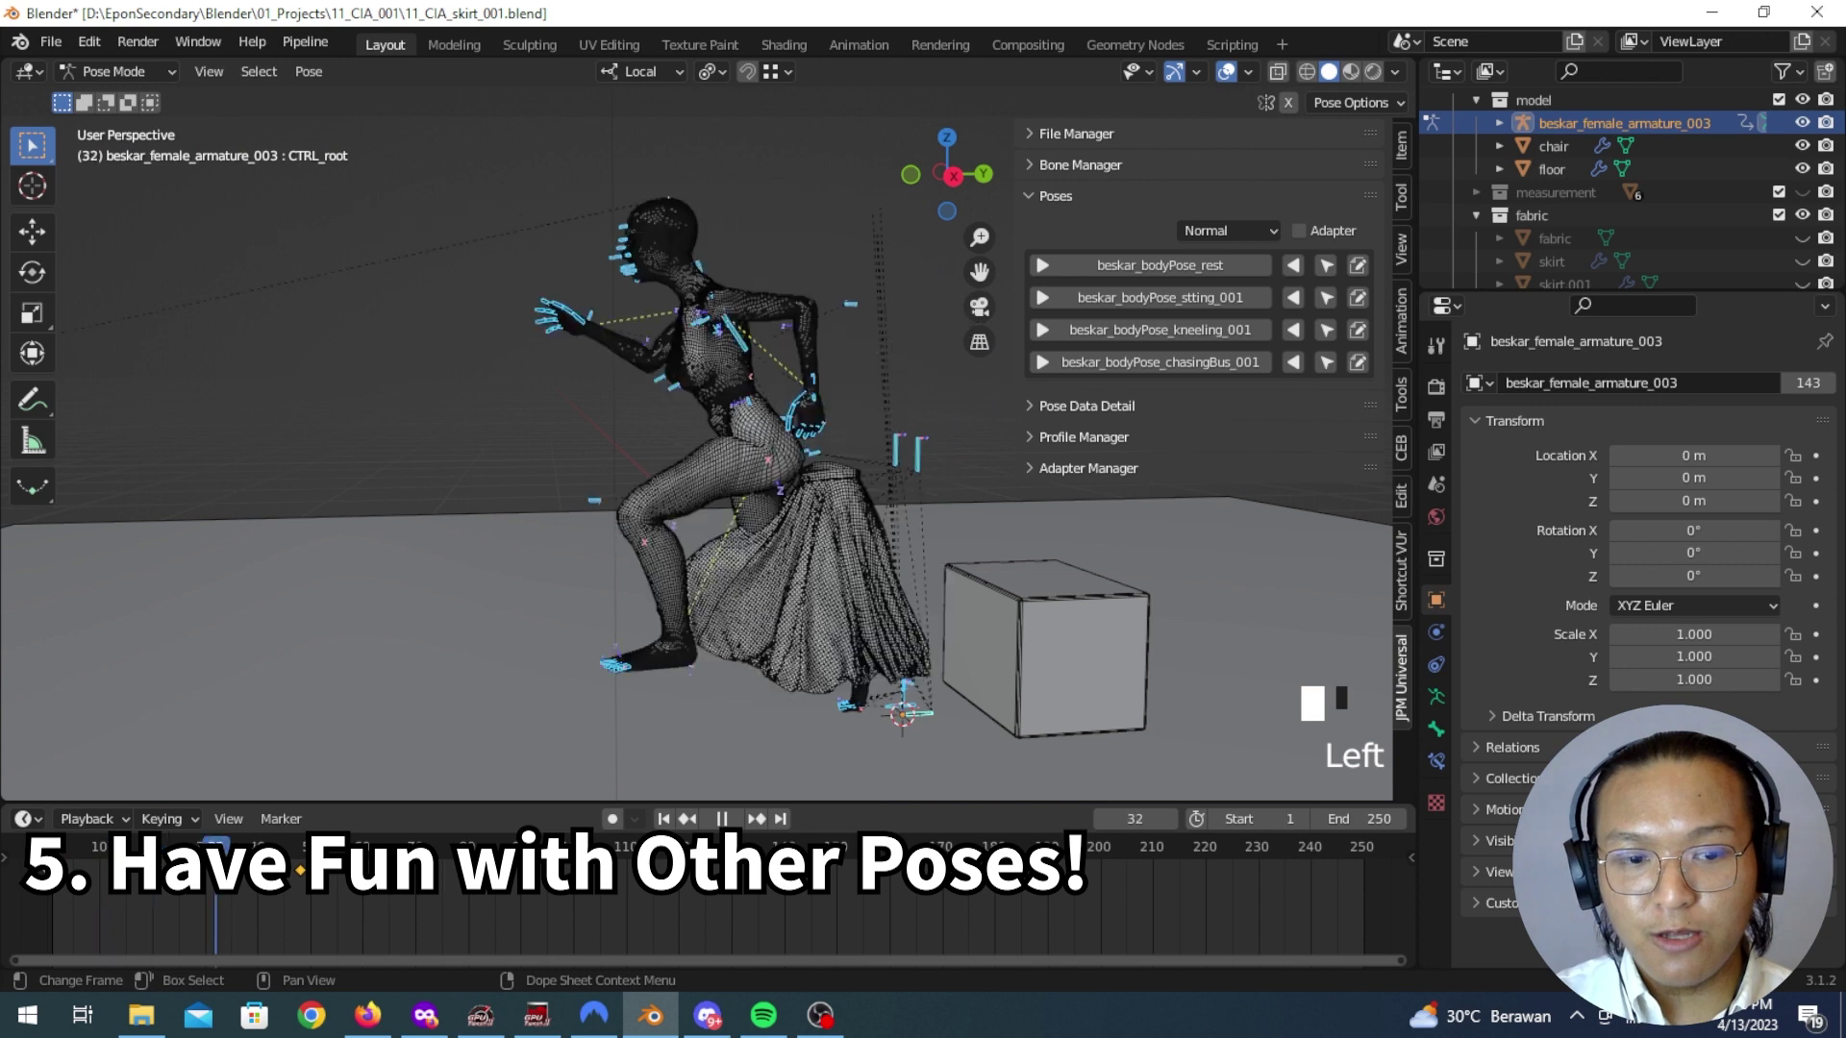
key(Escape)
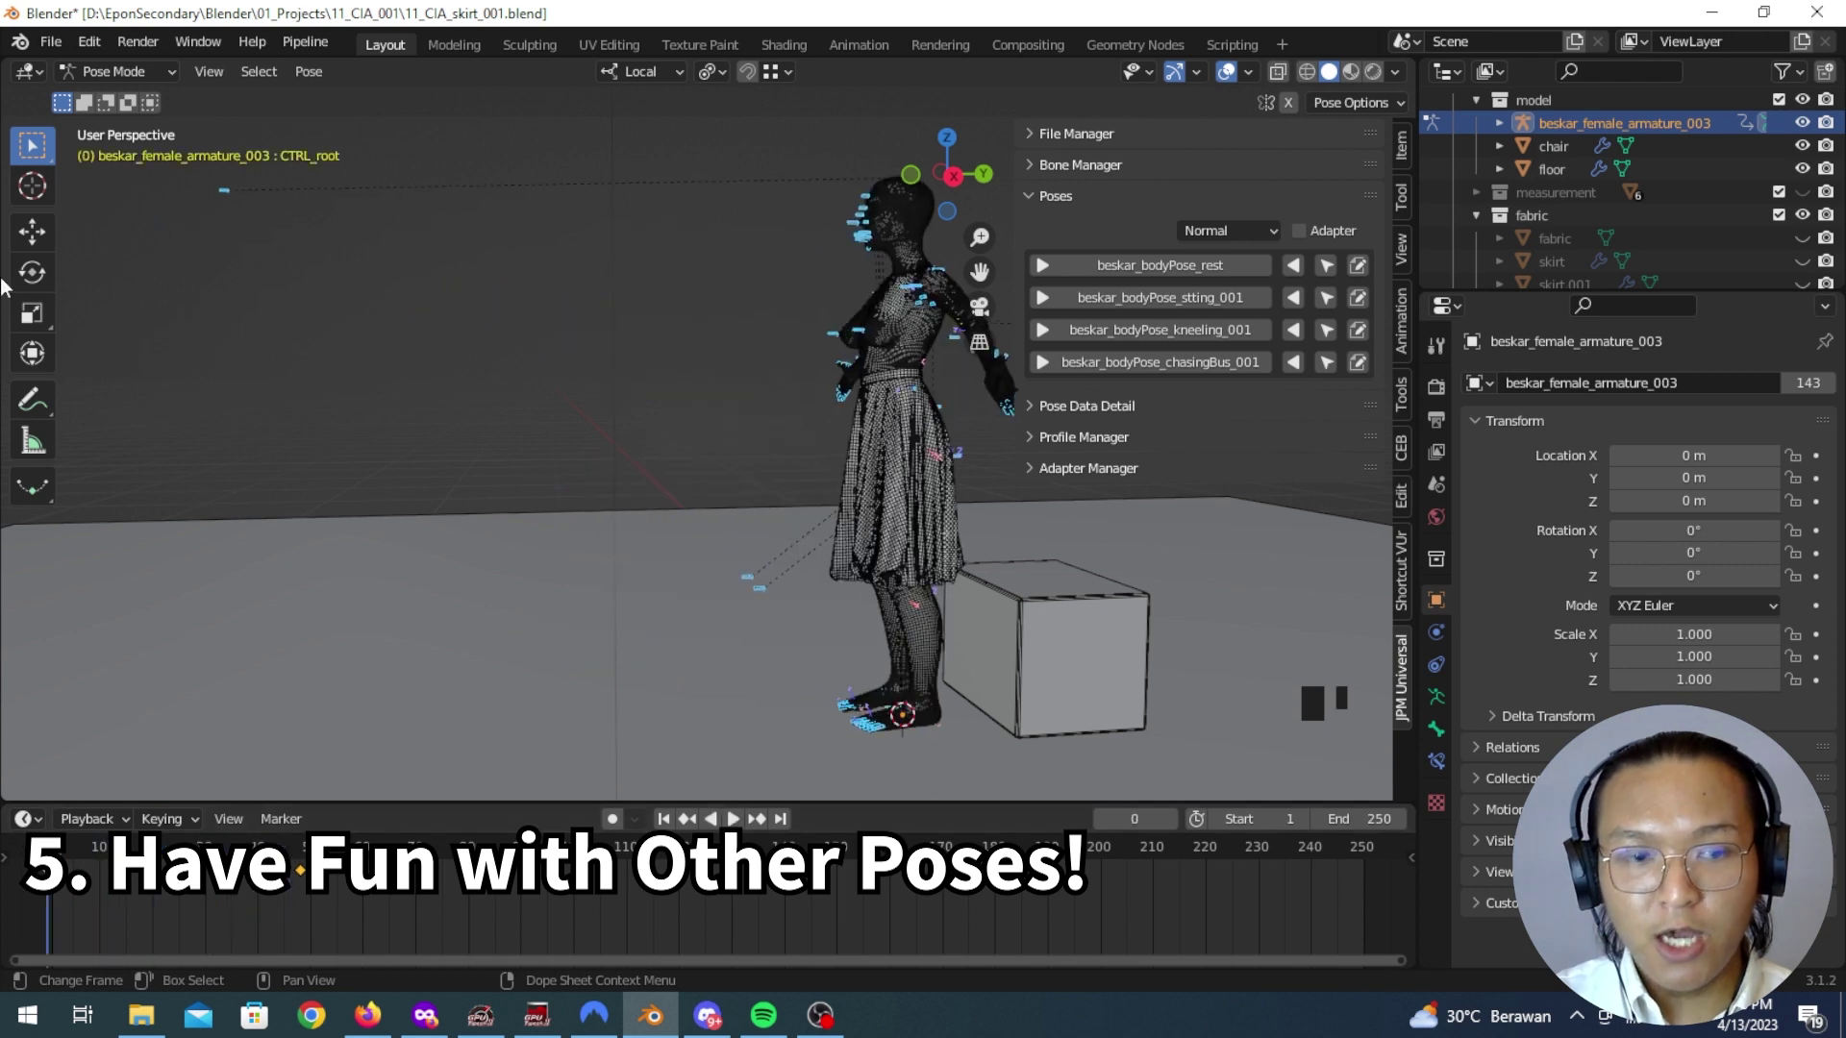
click(125, 71)
click(140, 91)
Step: Select the skirt's pose_003 cloth cache and play the chasing-bus simulation to frame 96
click(950, 491)
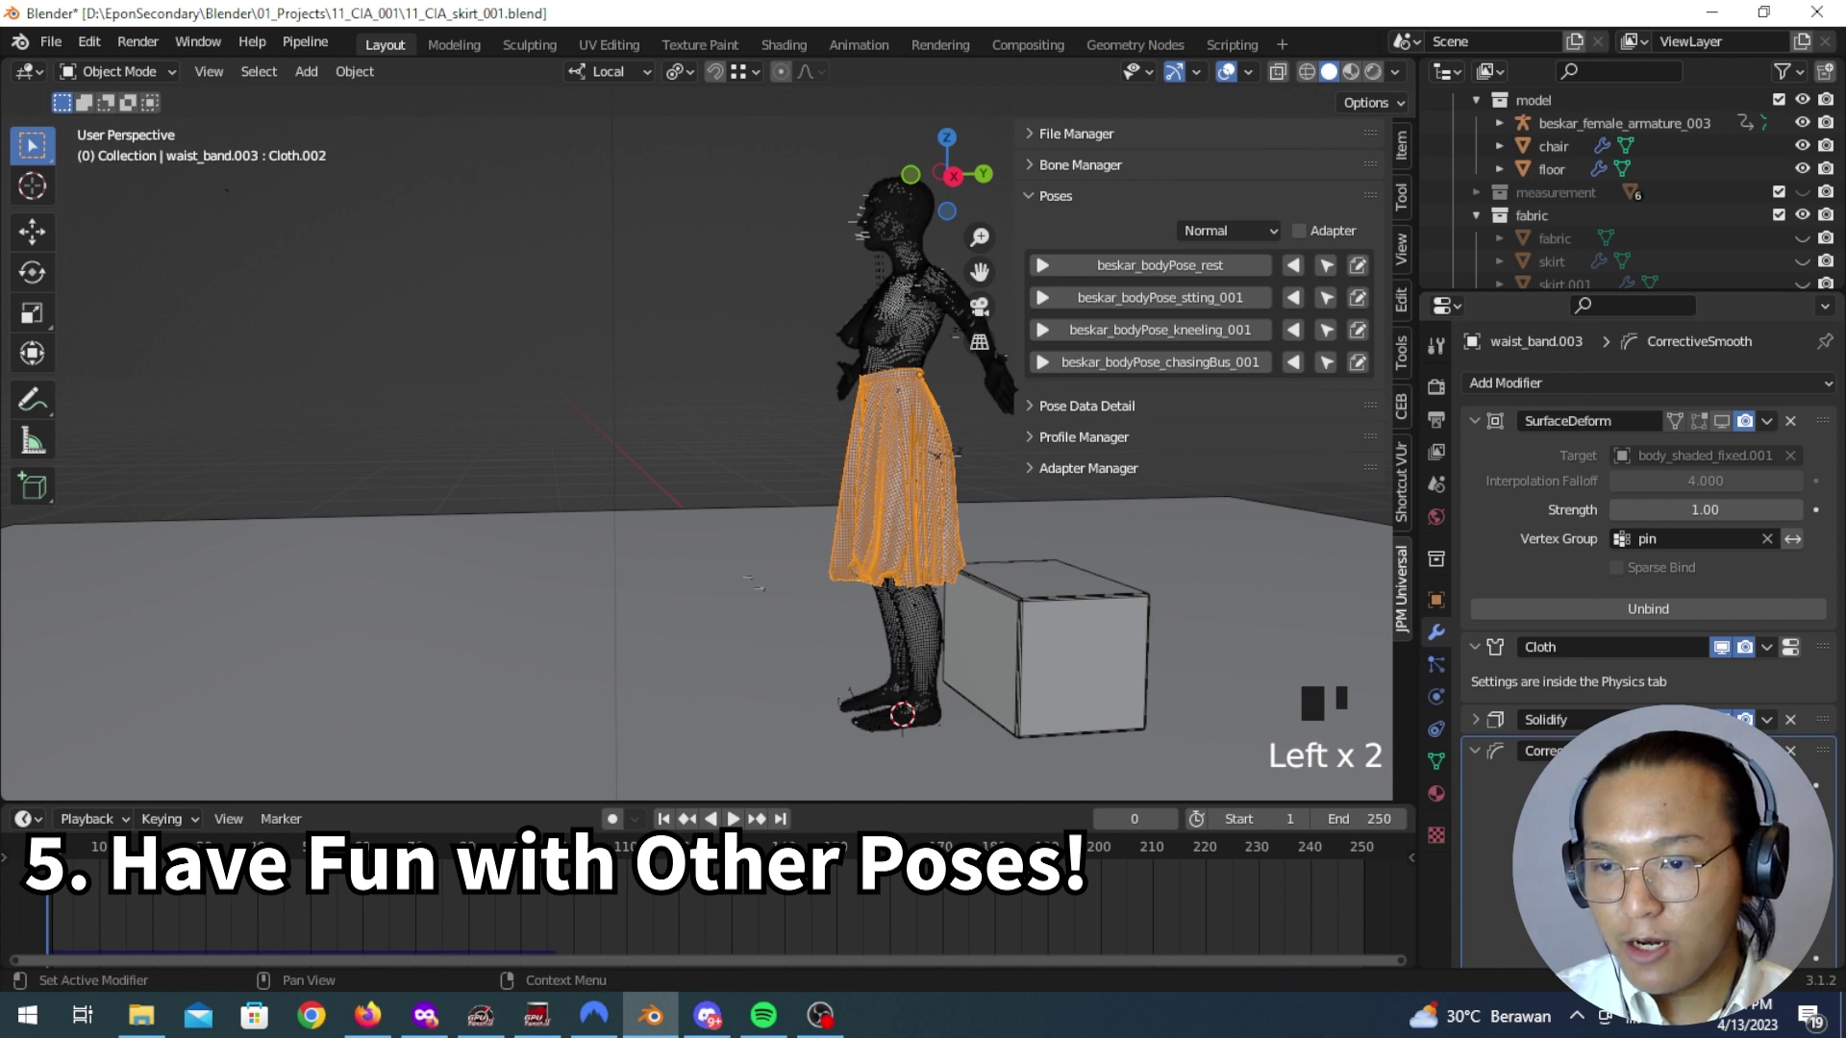
click(1437, 760)
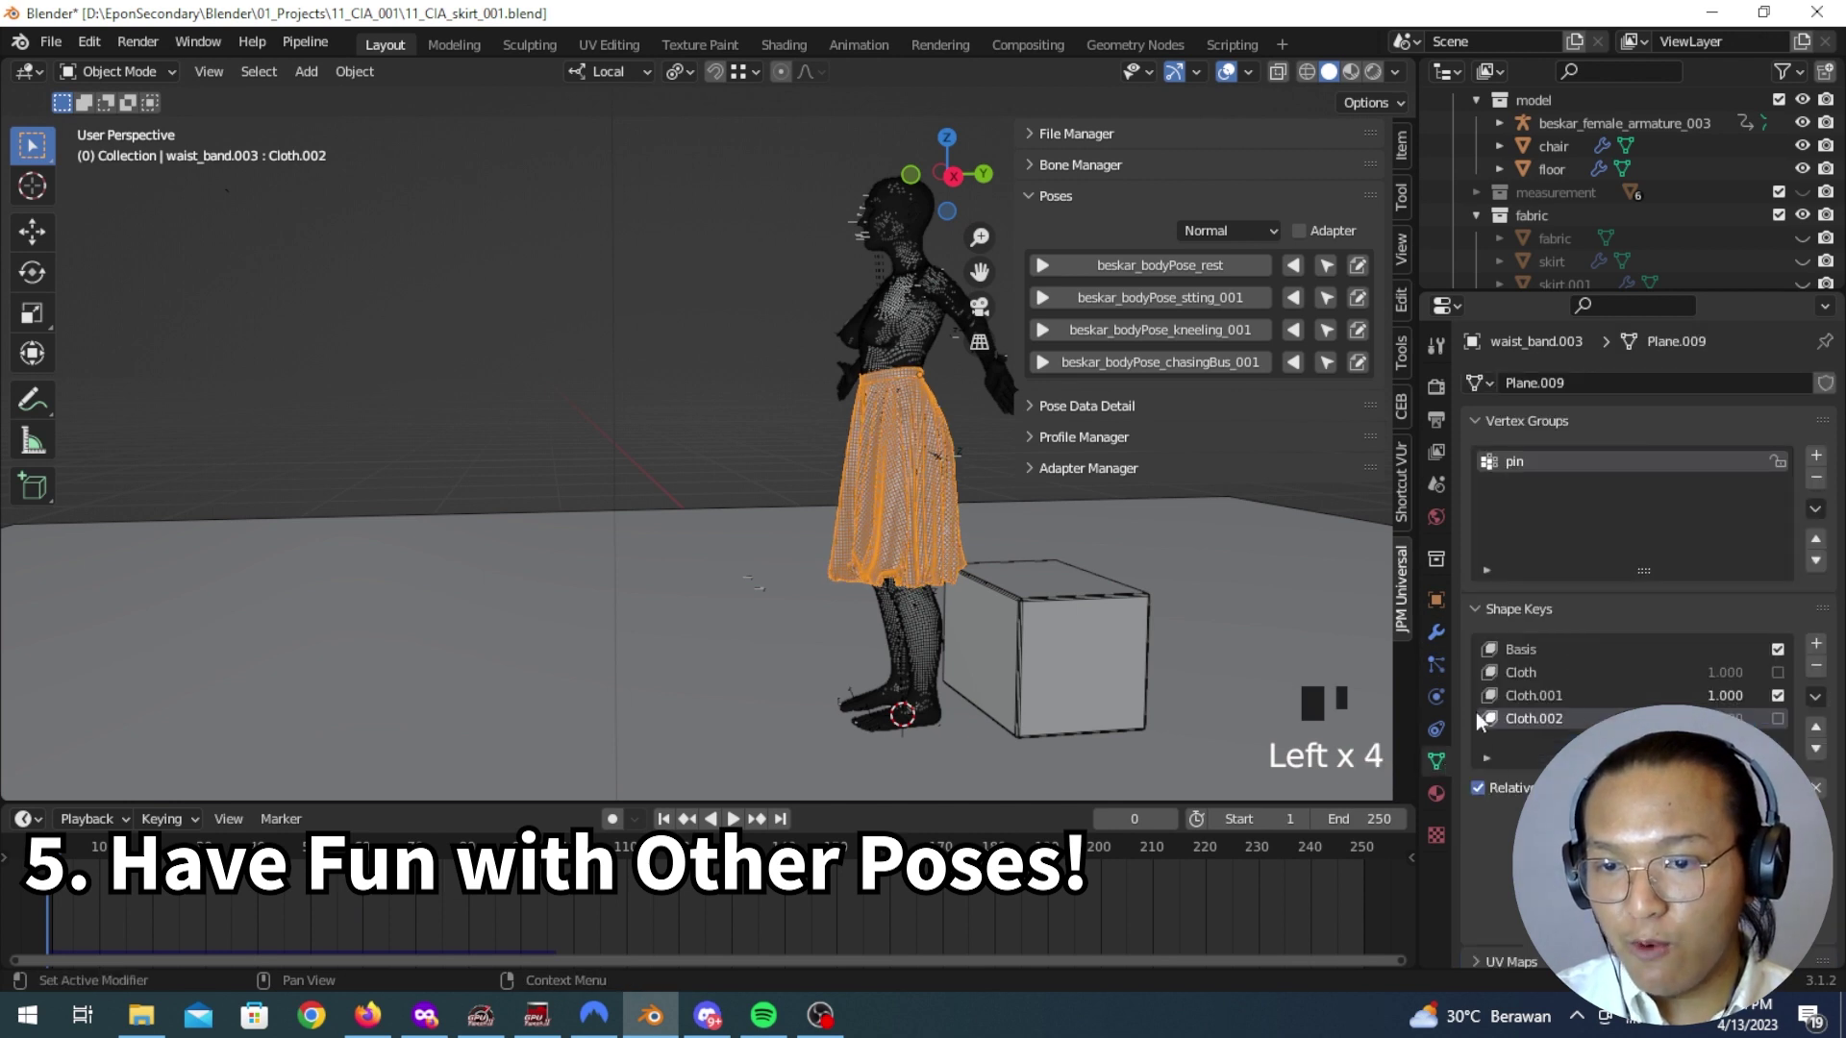
click(1436, 729)
click(1438, 696)
scroll(1540, 757, down, 12)
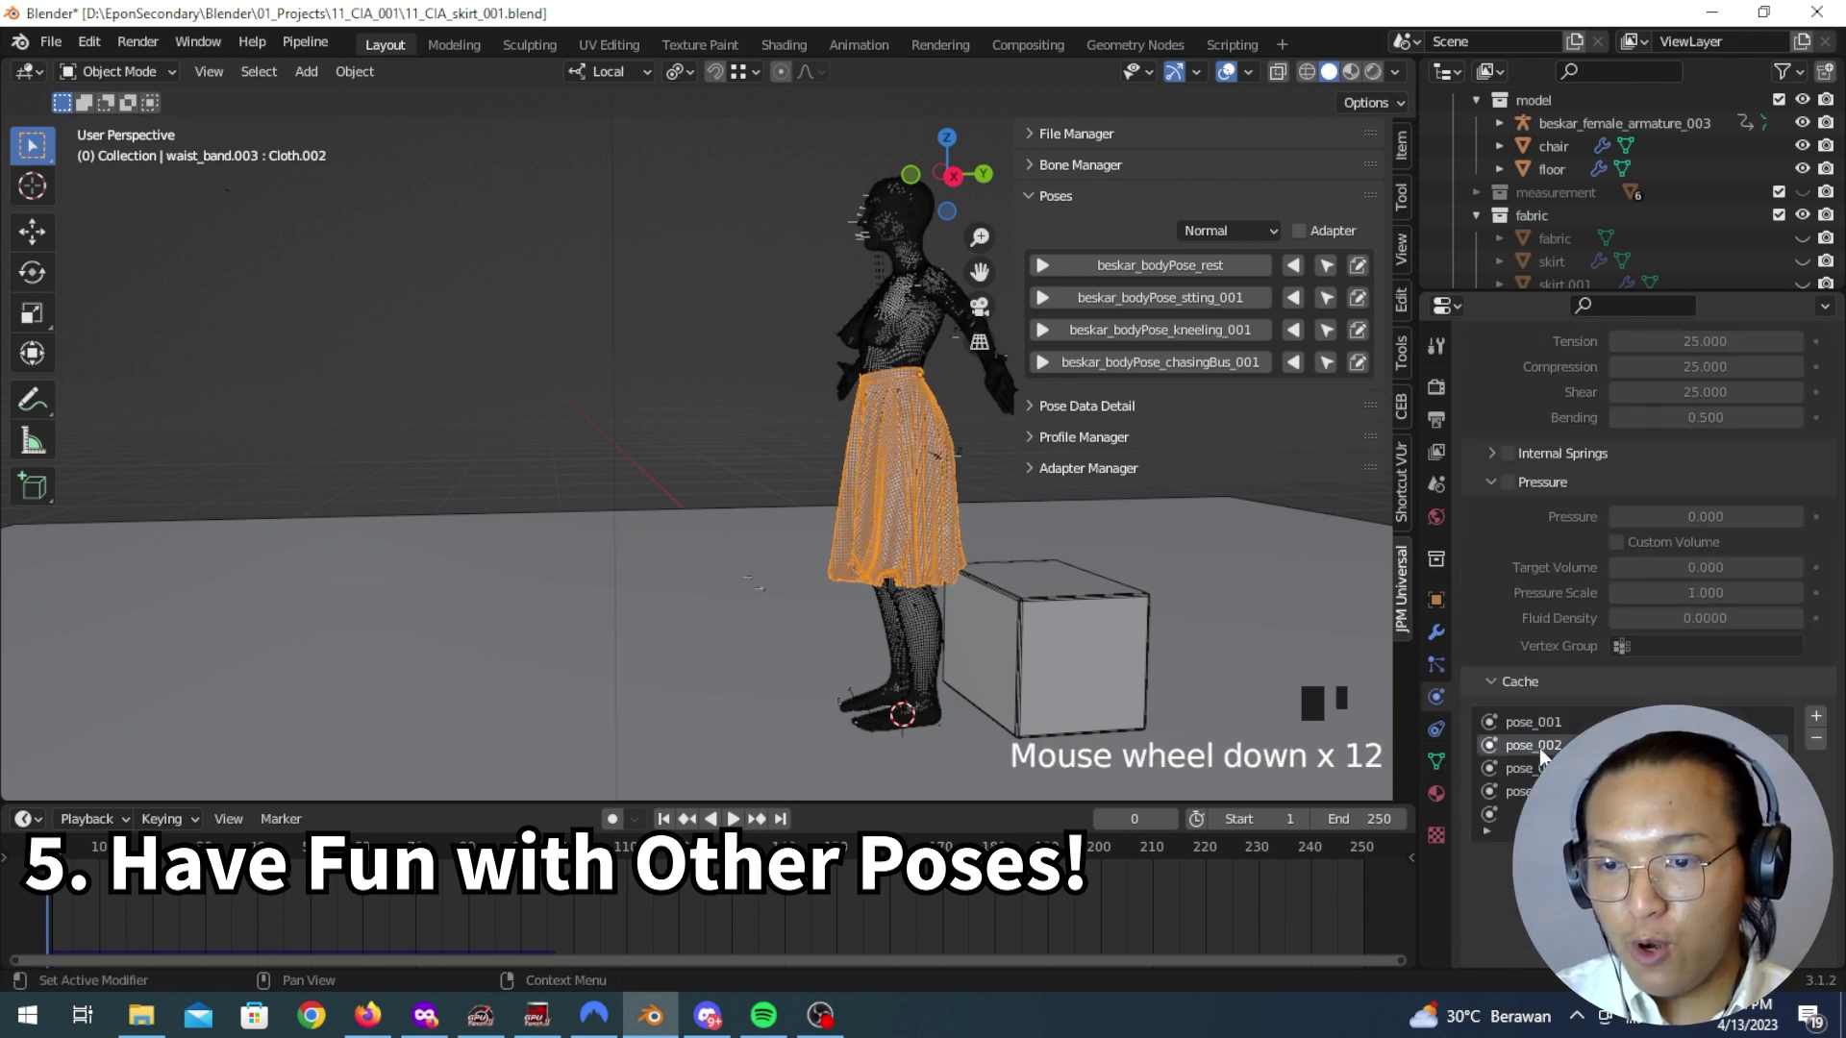
middle_drag(846, 596, 869, 610)
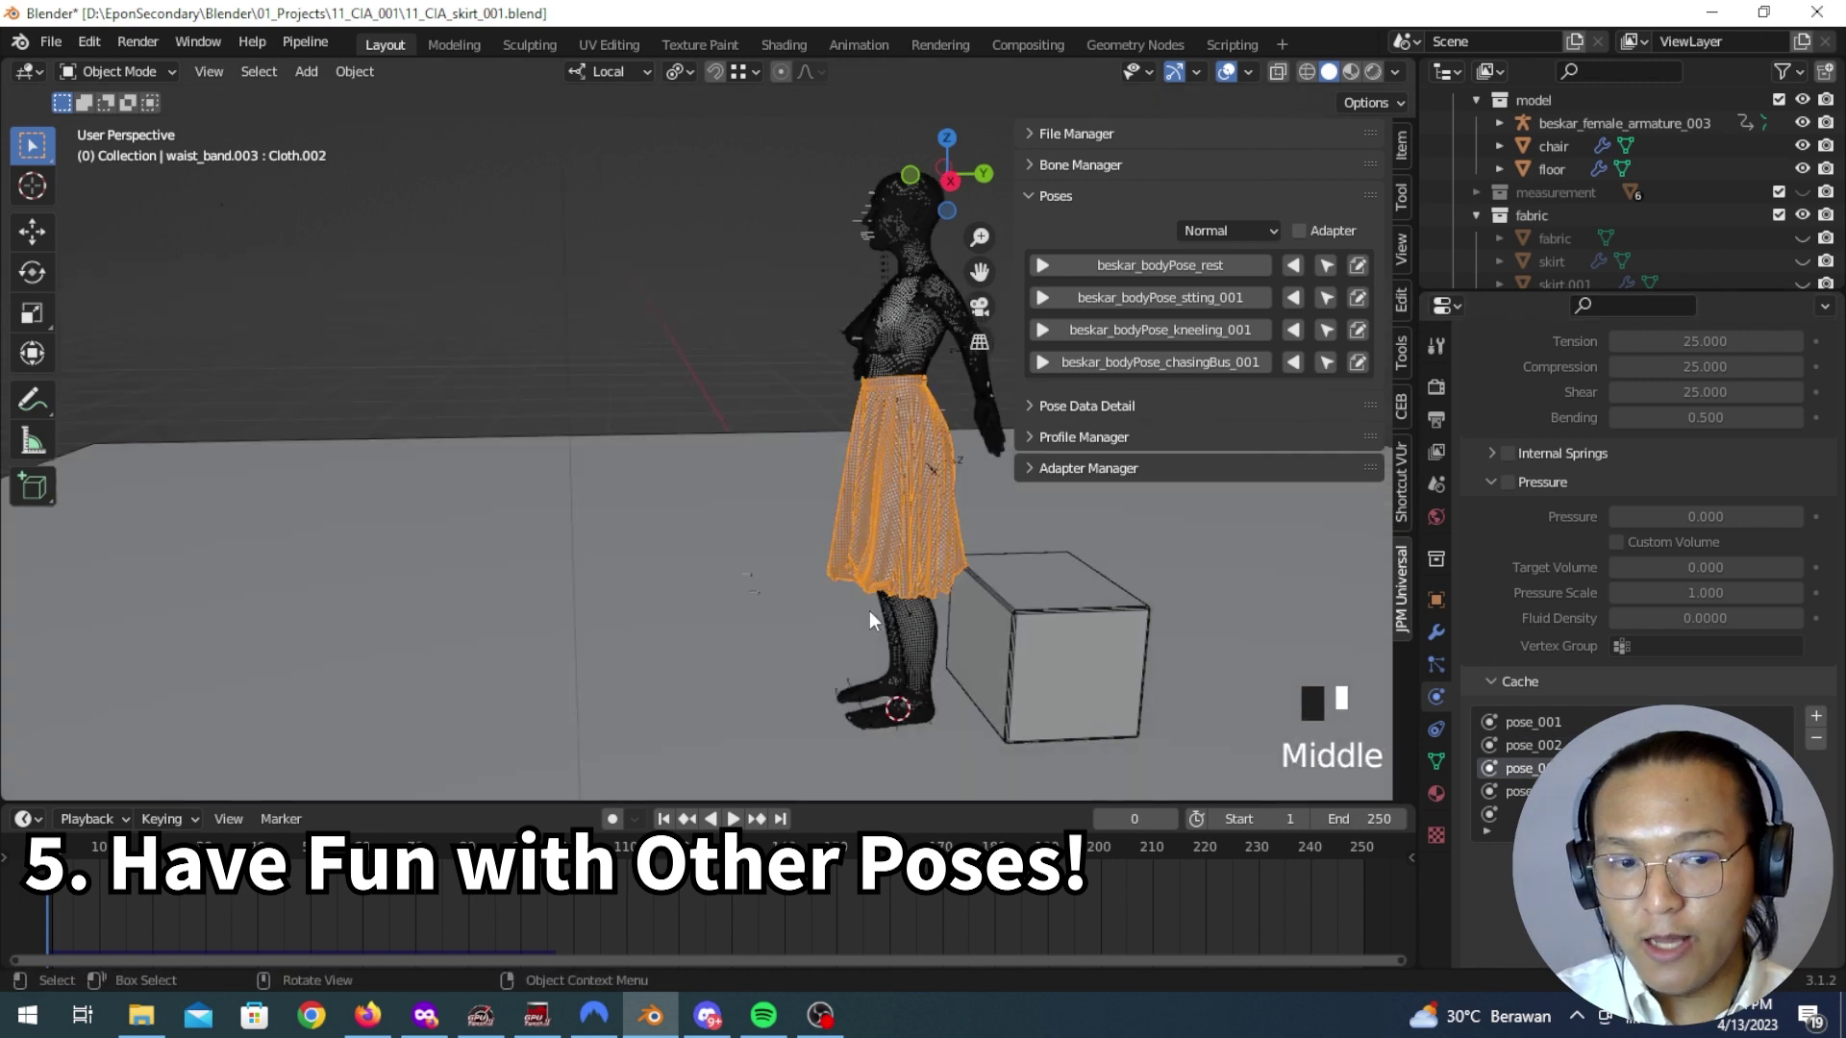
key(space)
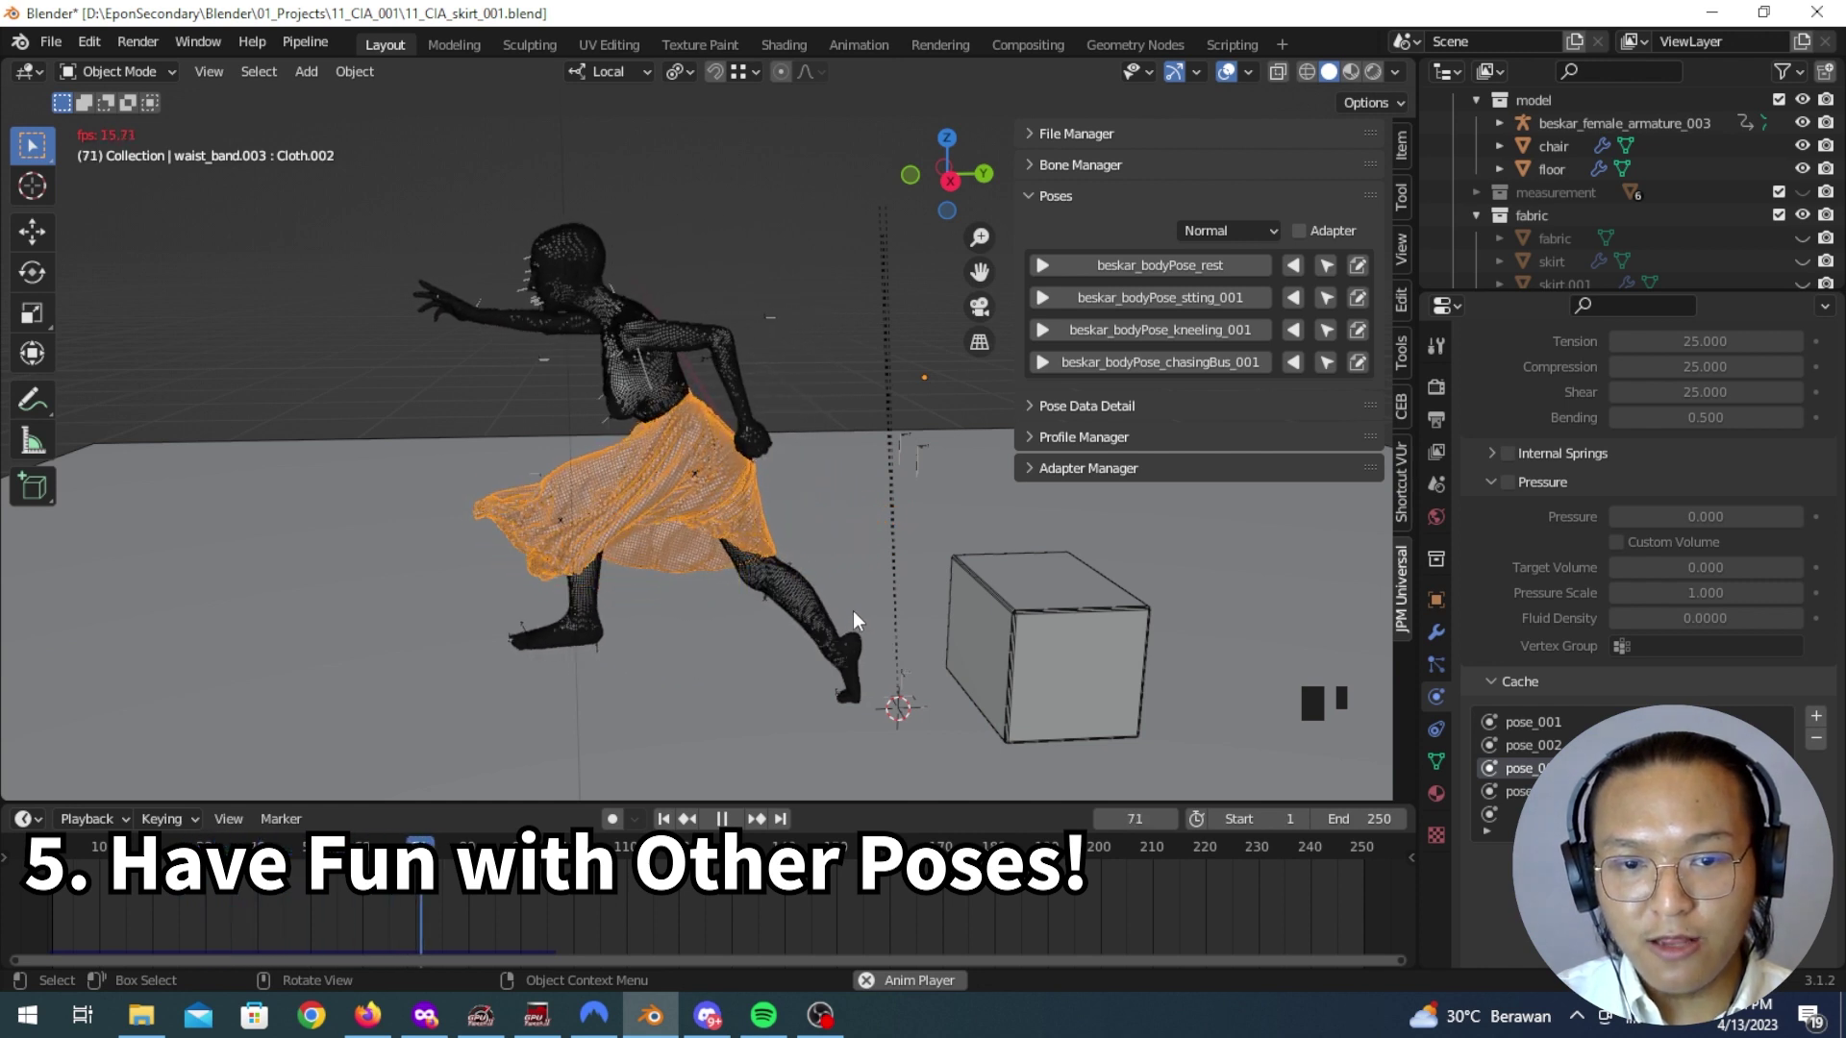
key(space)
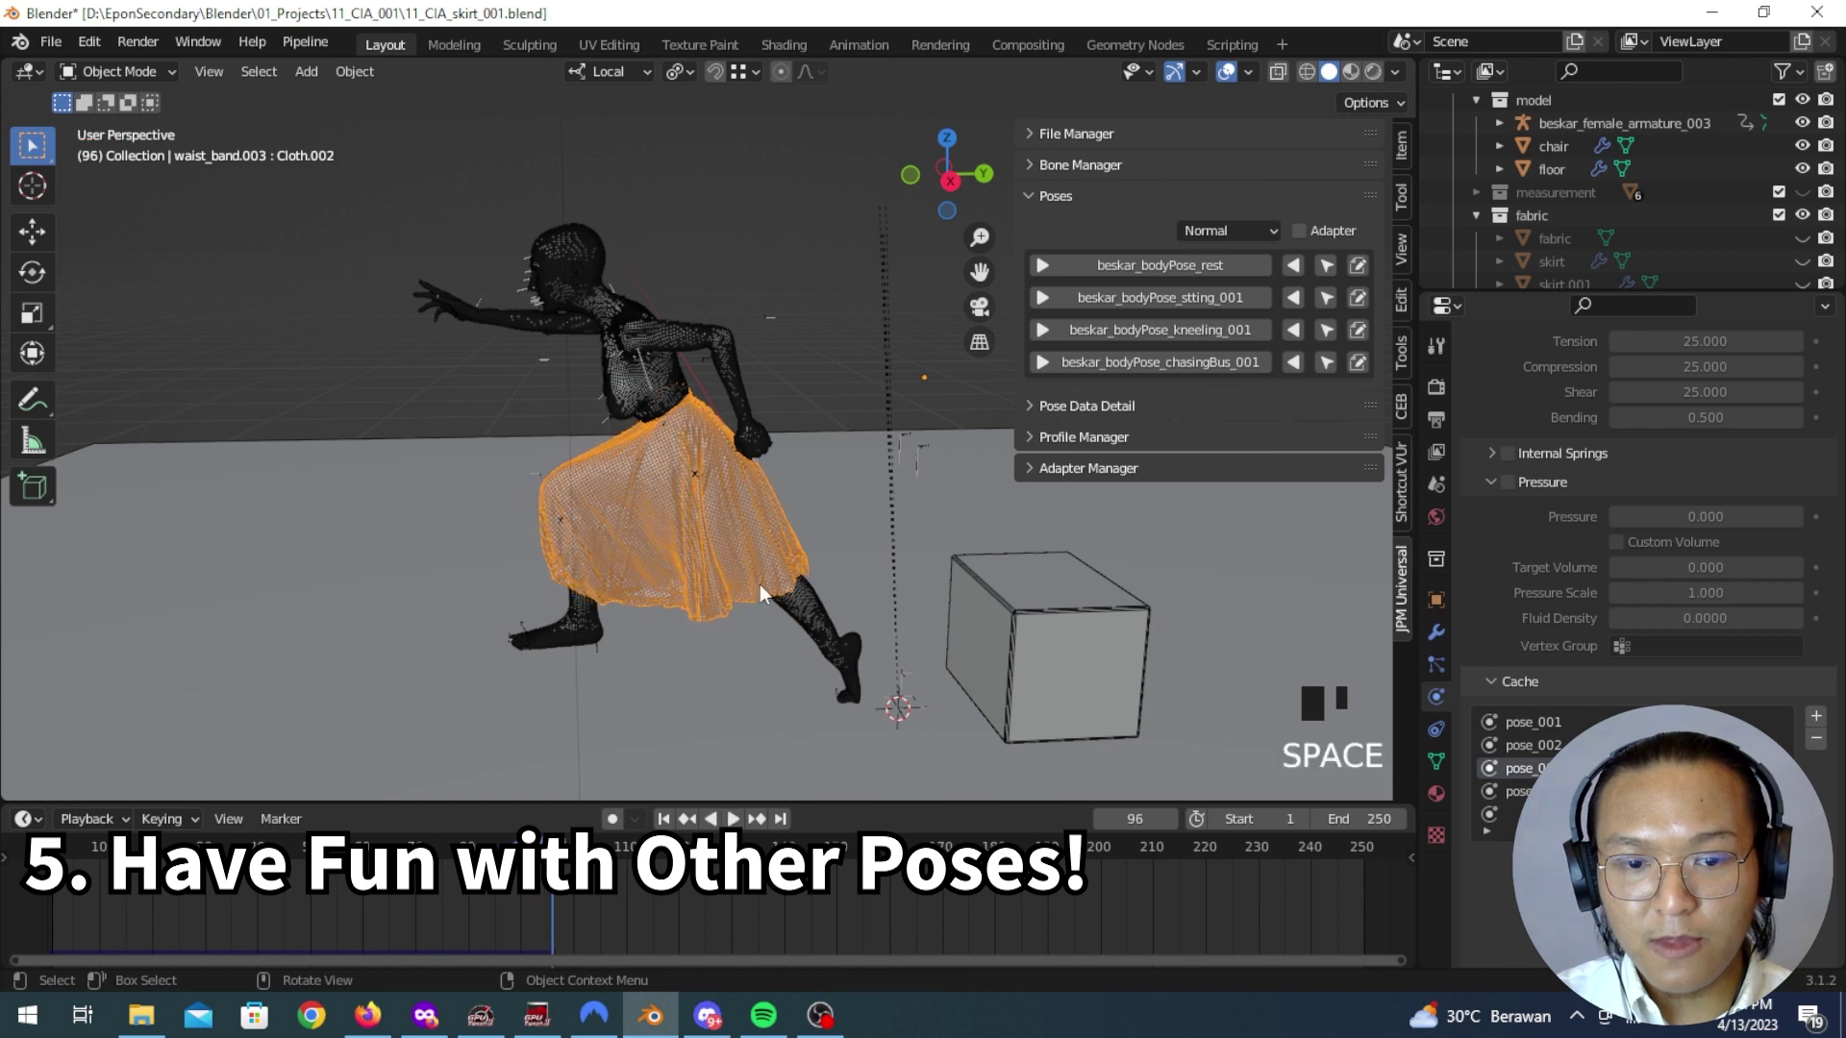
Step: Replay the skirt's chasing-bus simulation from the start and stop at frame 52
middle_drag(779, 591, 642, 723)
click(1042, 362)
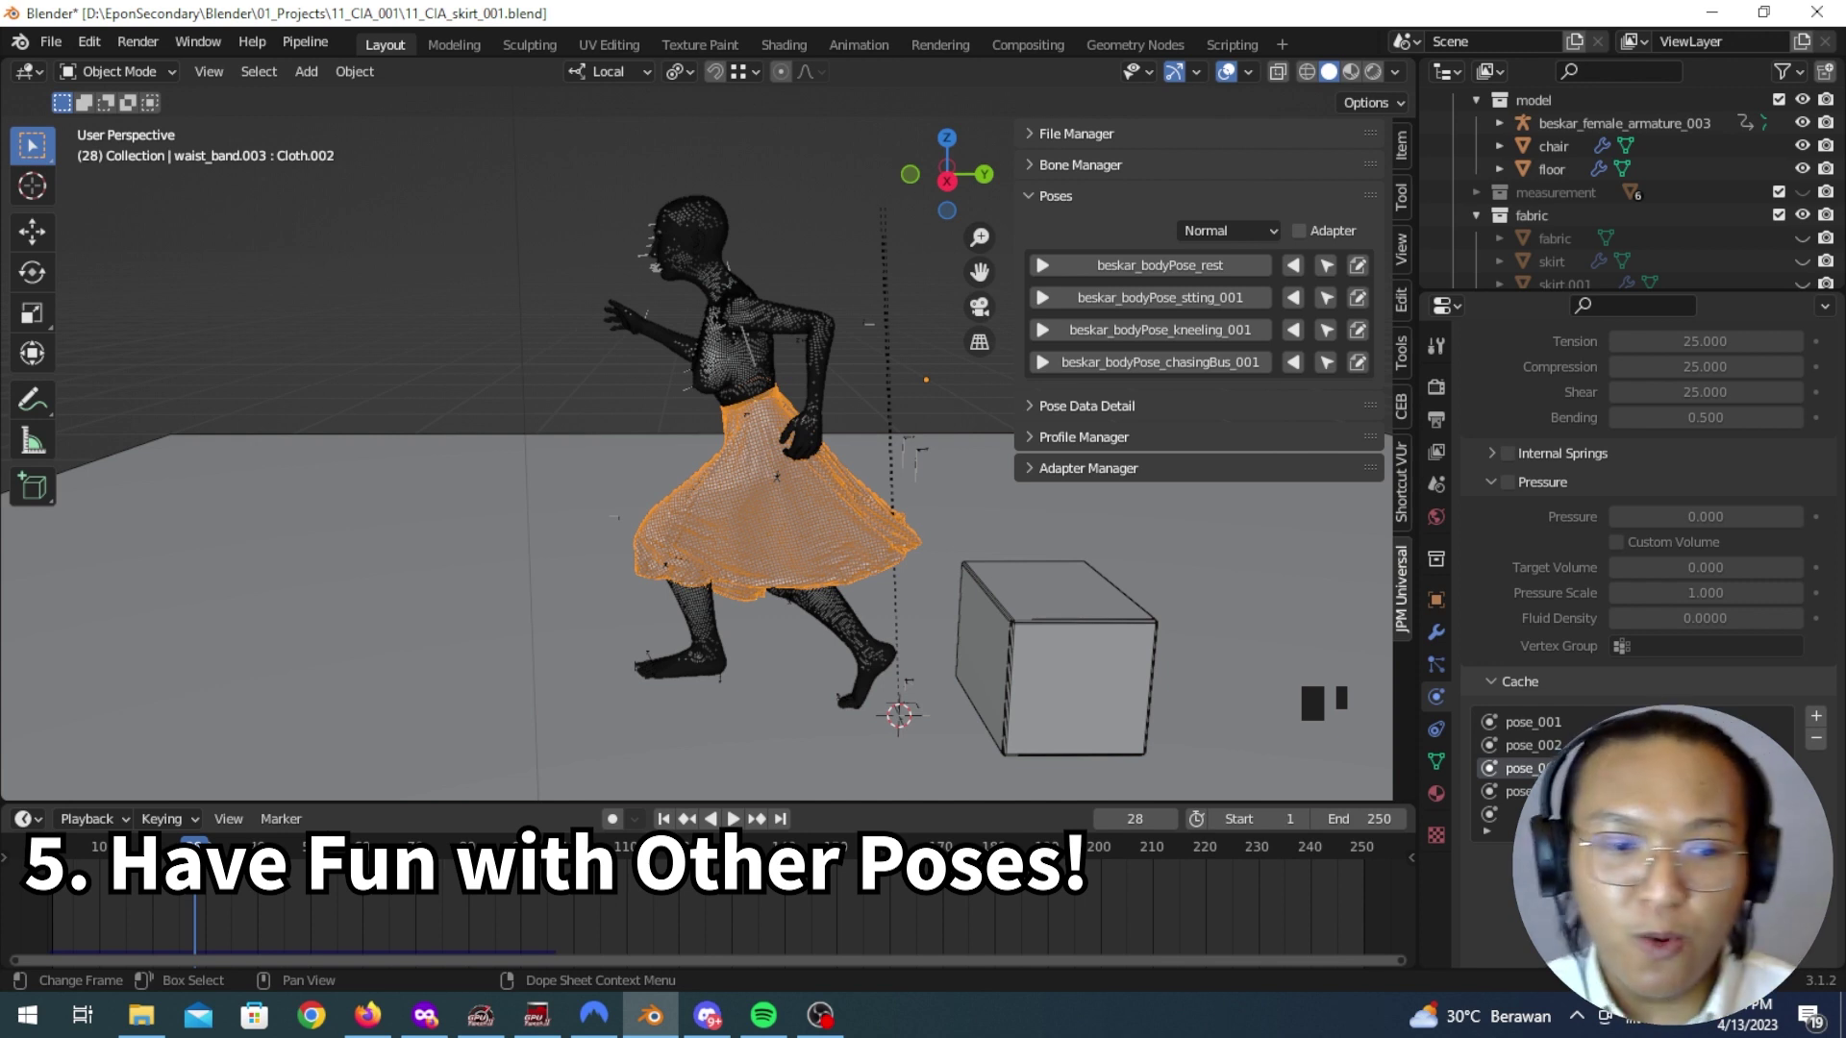
click(1042, 361)
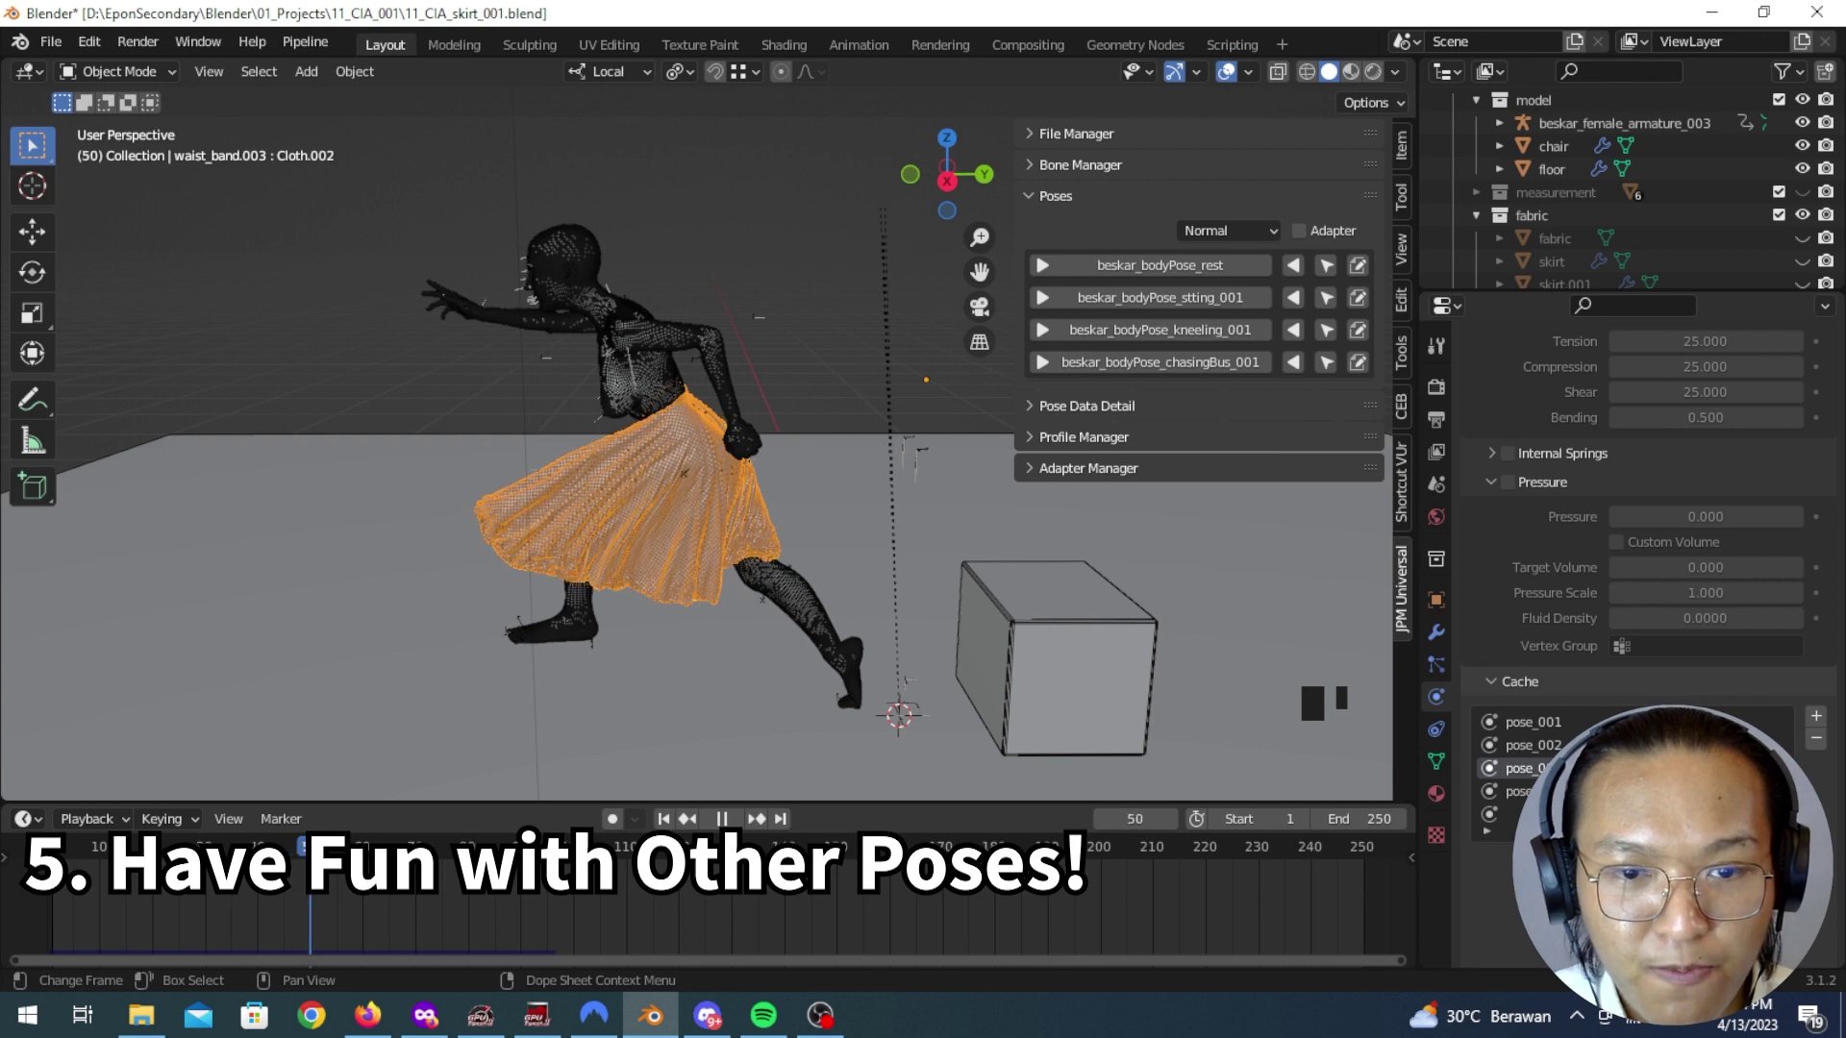
mouse_move(866, 596)
middle_down()
mouse_move(585, 511)
mouse_move(764, 555)
mouse_move(1058, 543)
mouse_move(741, 554)
mouse_move(556, 586)
mouse_move(488, 514)
middle_up()
Step: Preview the running figure in Rendered shading with overlays hidden, stepping back to frame 48 to compare the skirt's shape
click(1373, 71)
click(1200, 73)
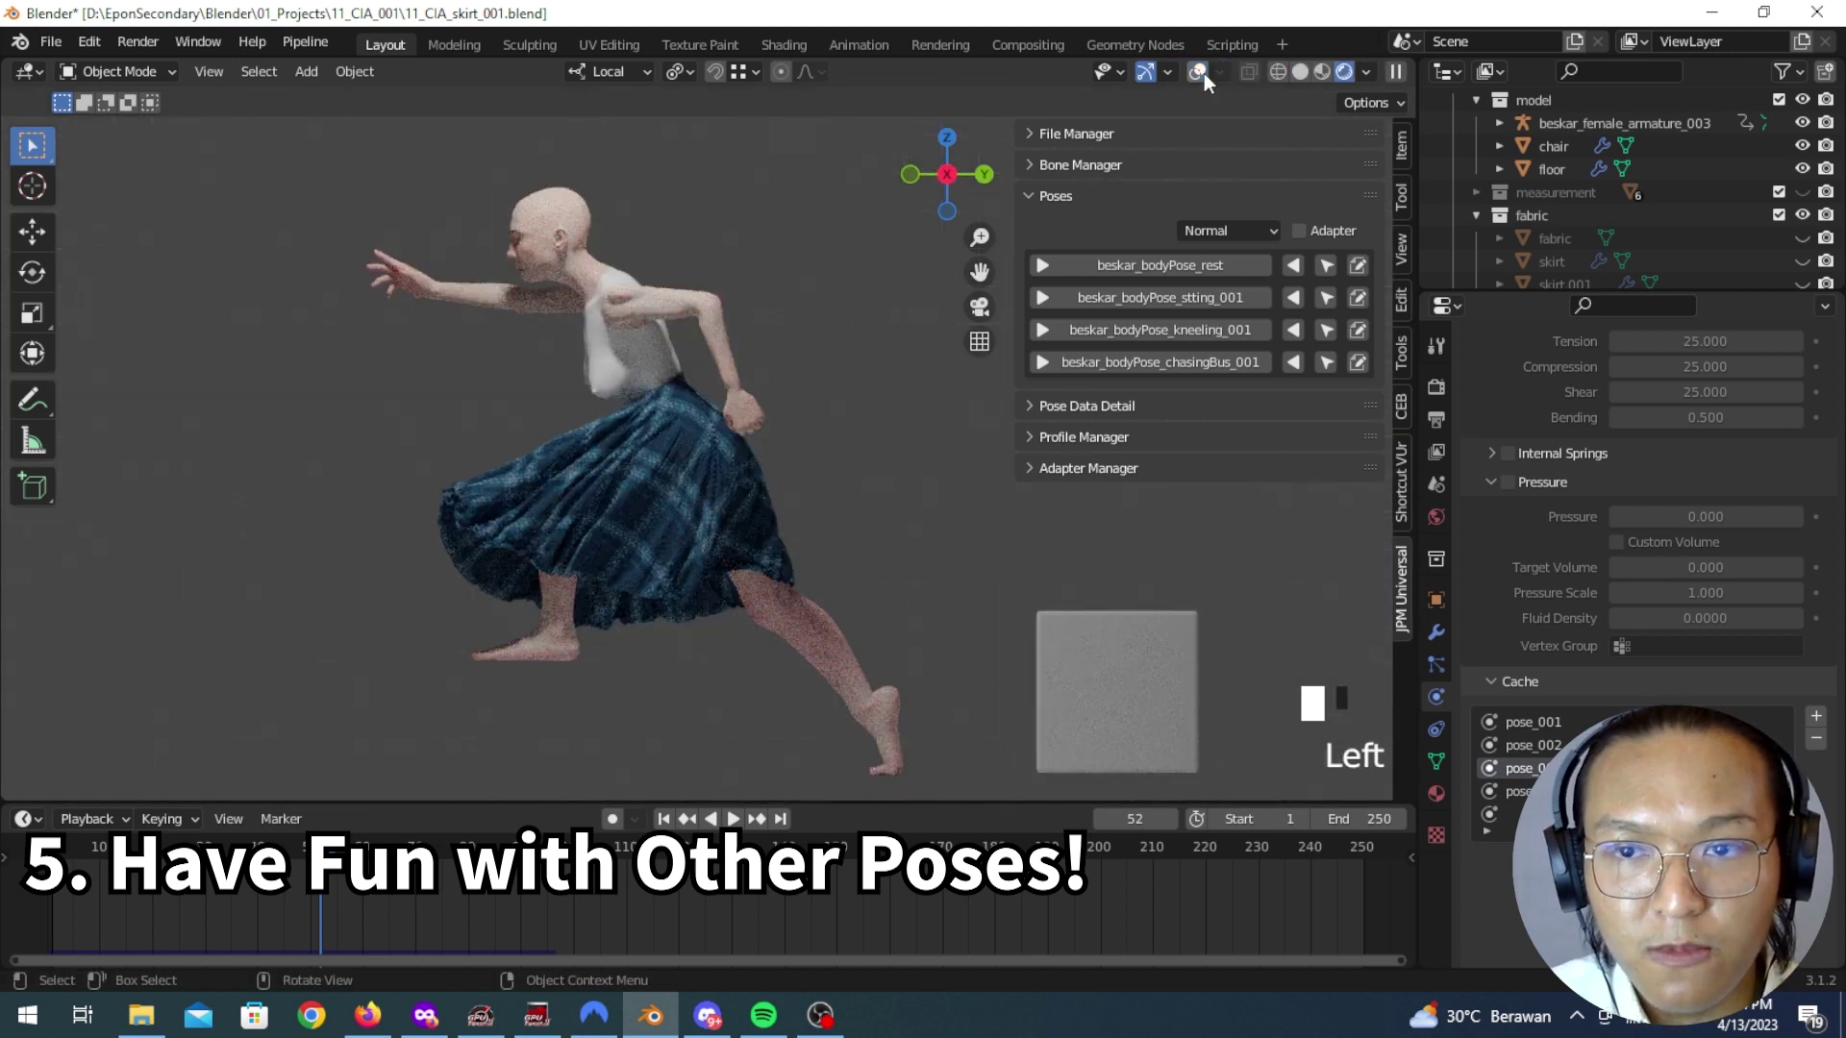
middle_drag(529, 463, 596, 465)
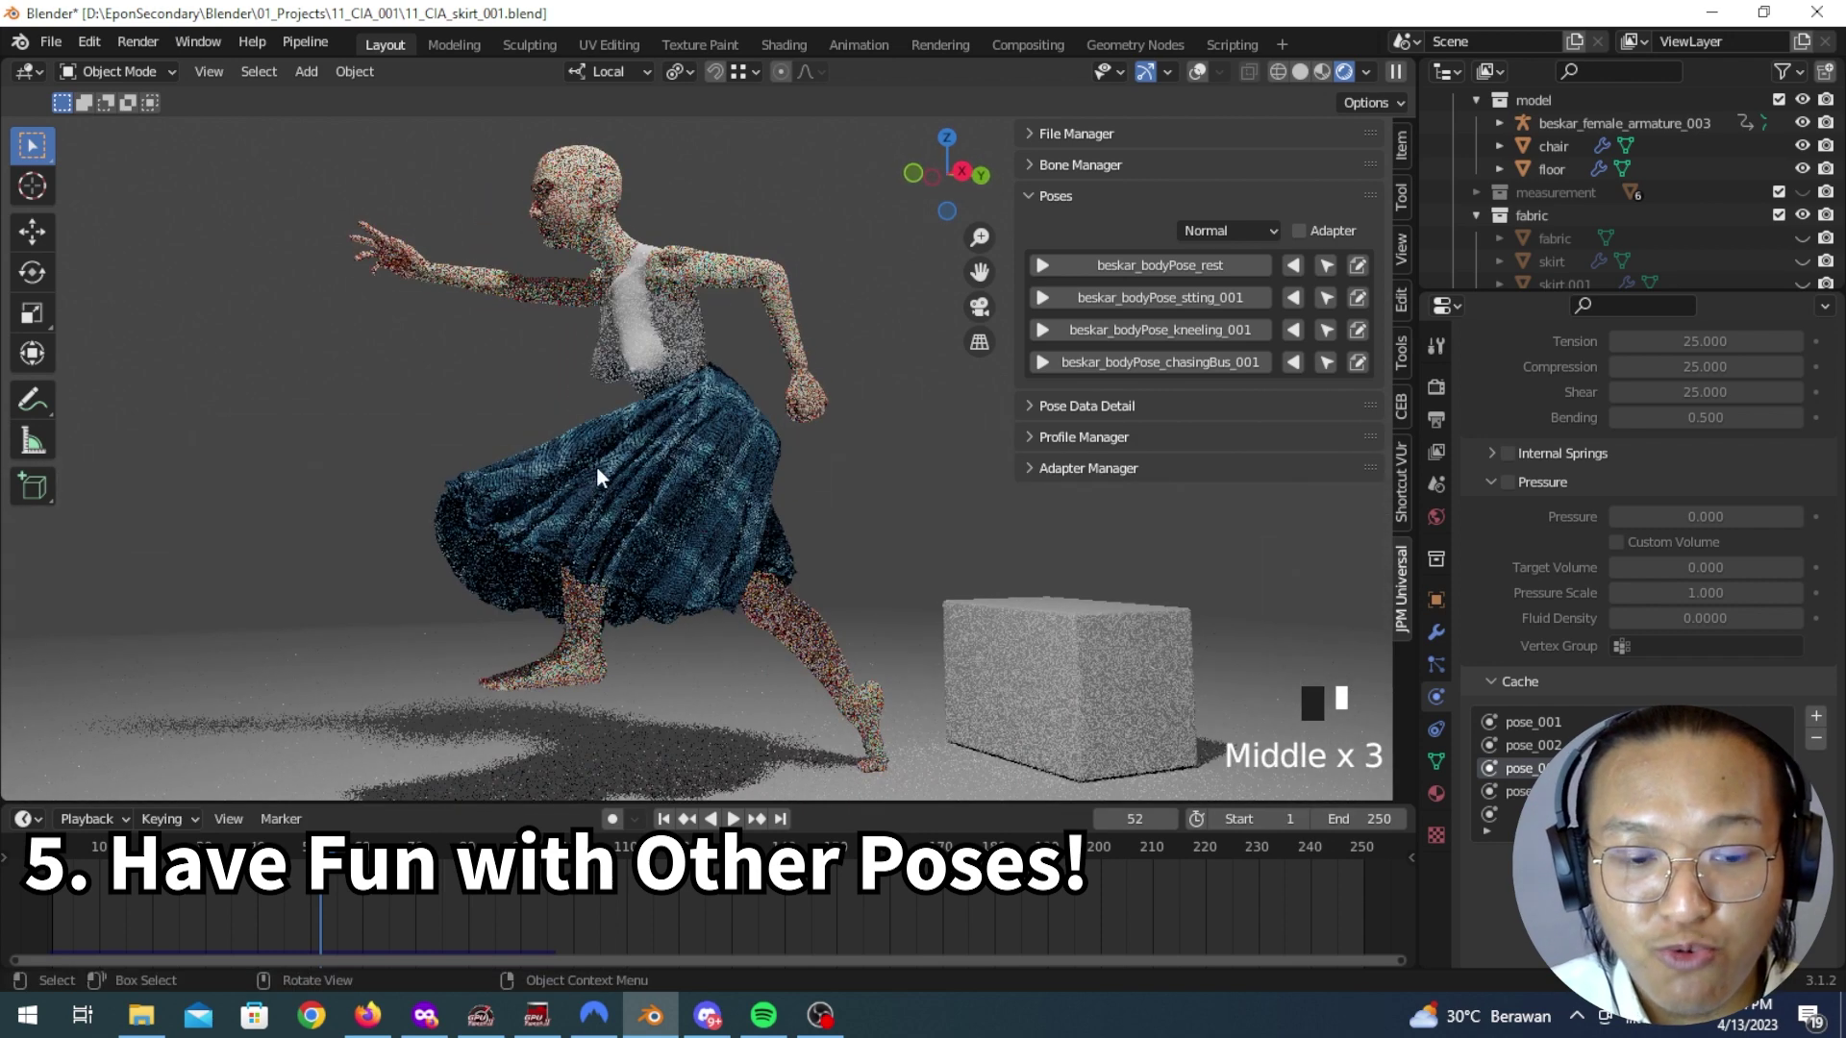
key(Left)
key(Left)
key(Left)
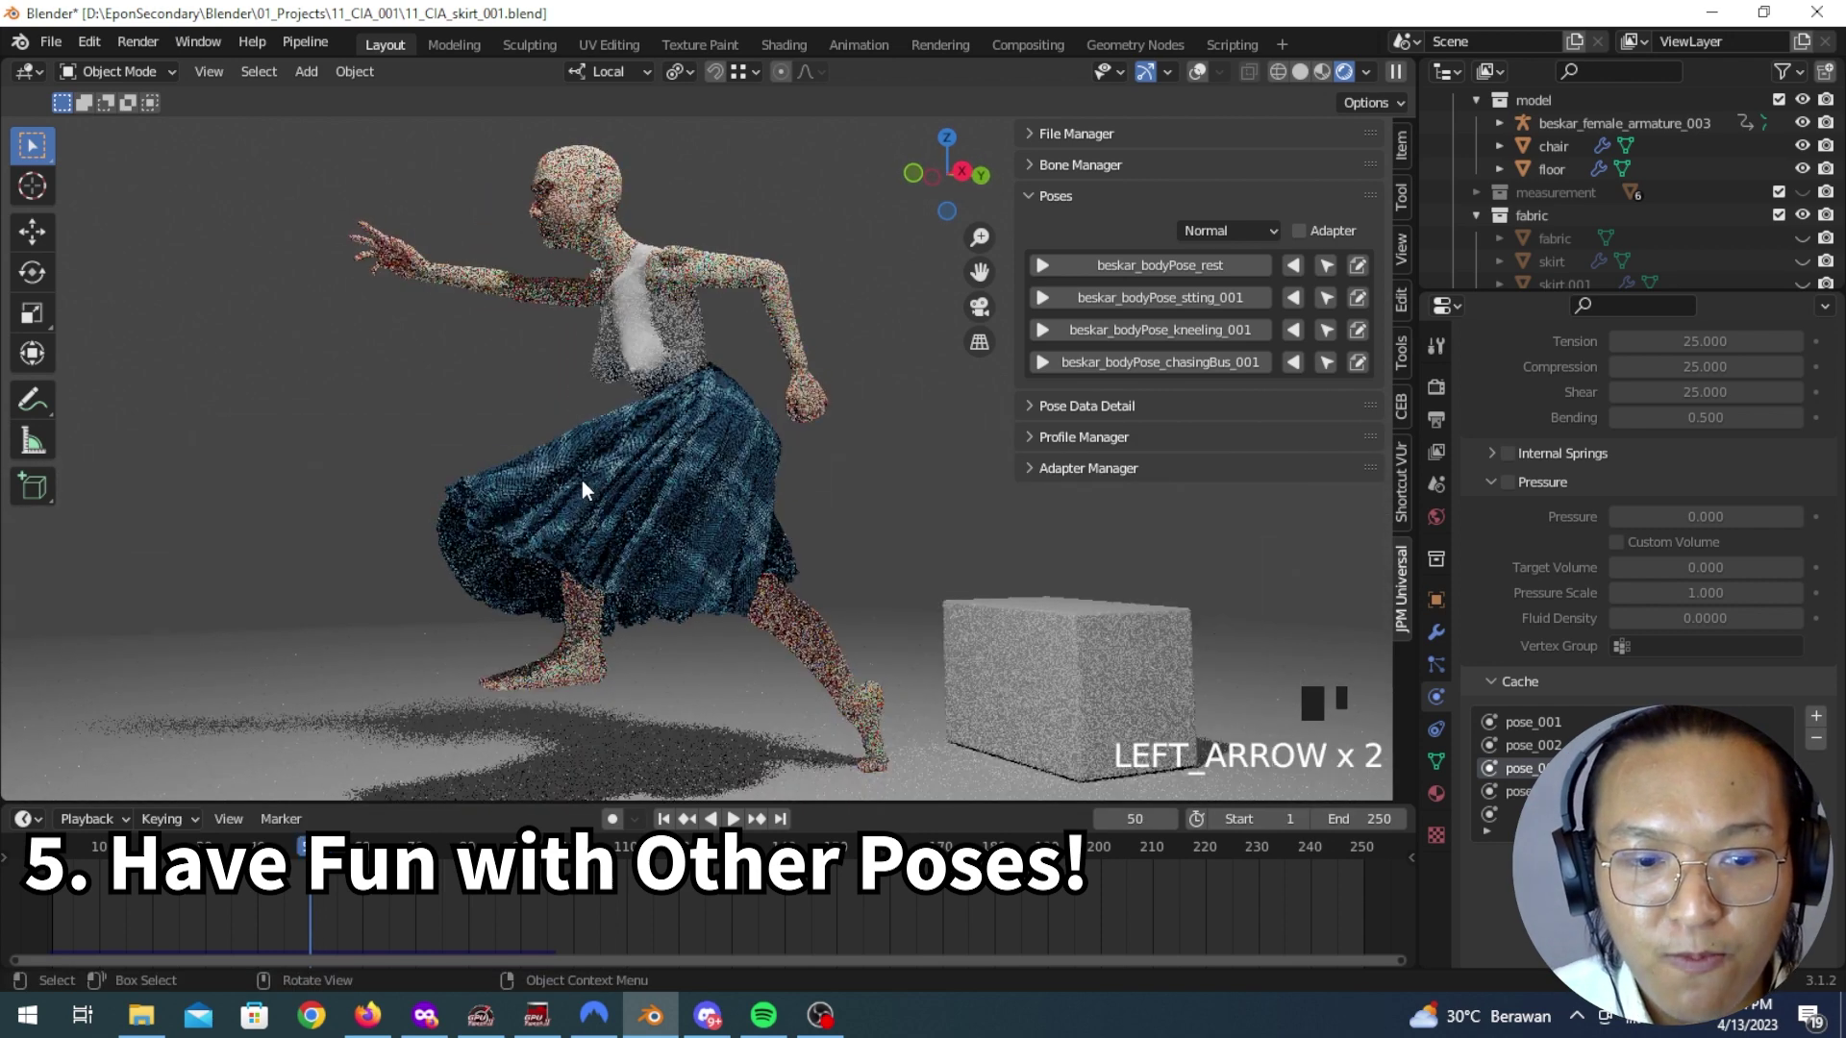
key(Left)
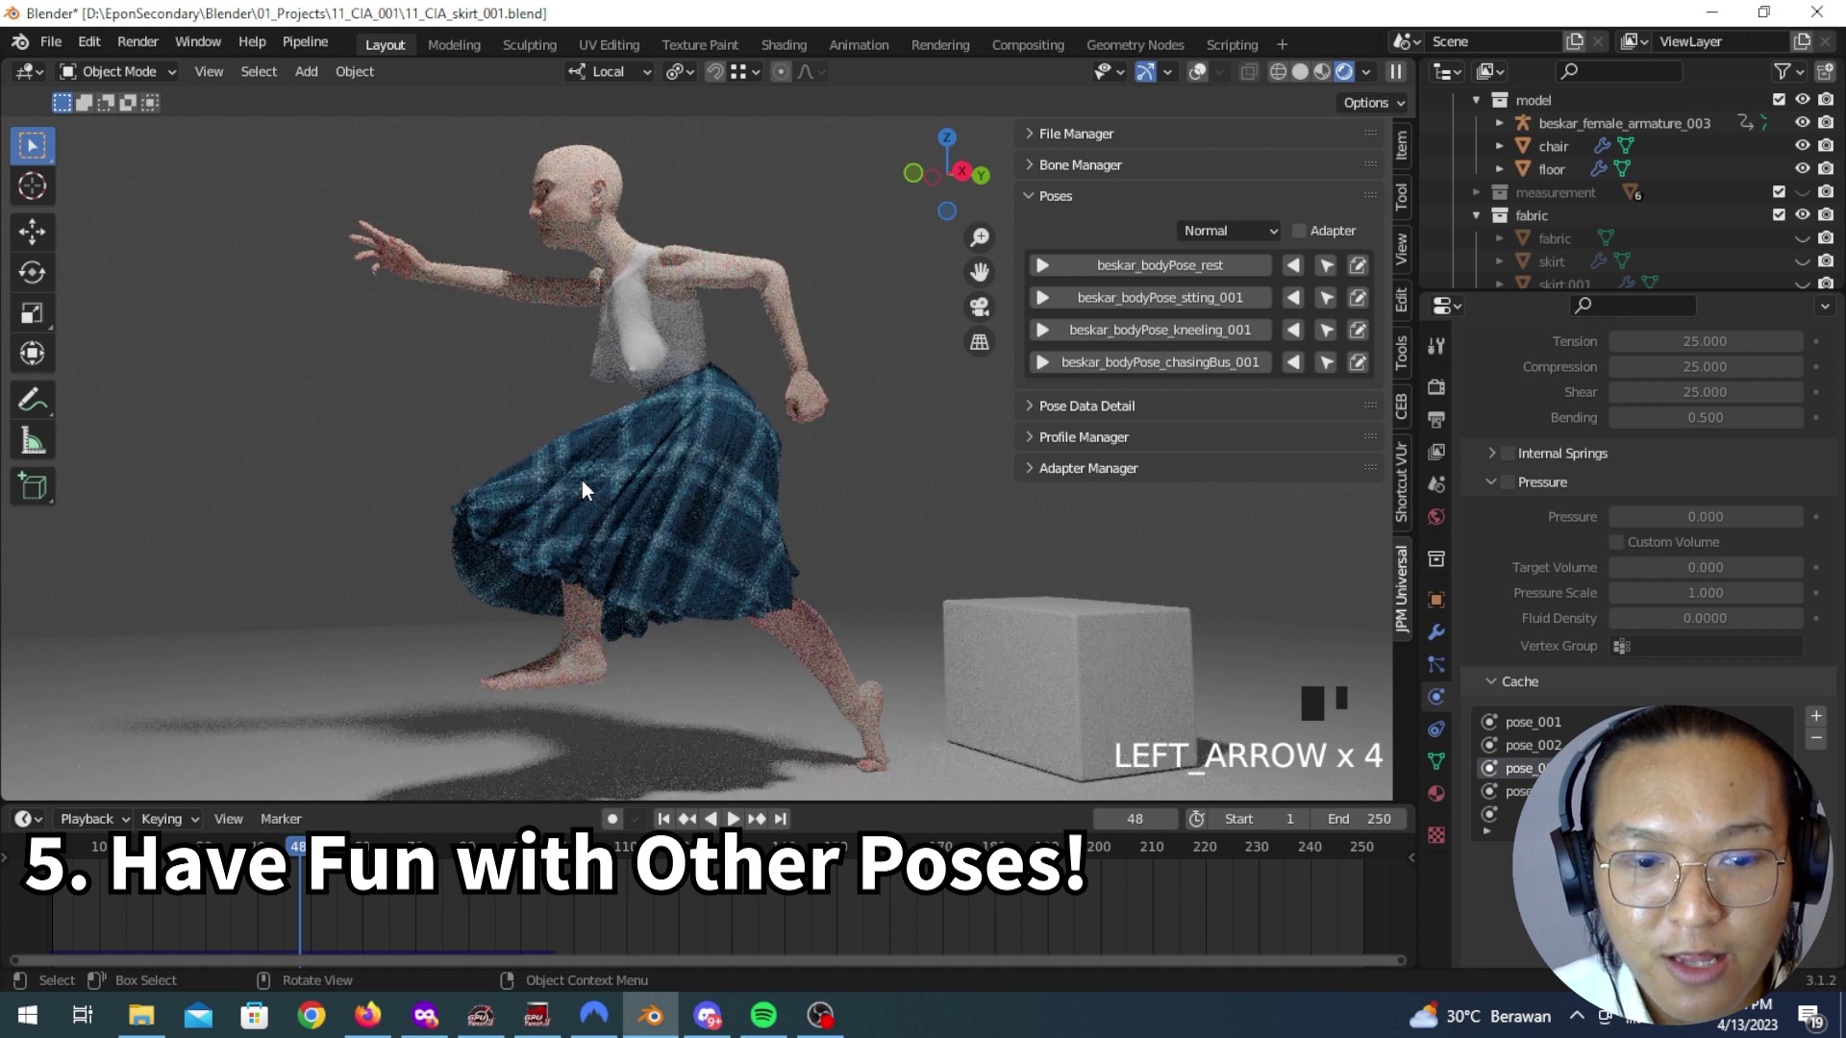
Step: Compare the running figure's rendered skirt between frames 48 and 51 from the side, finishing on frame 48
middle_drag(541, 481, 594, 493)
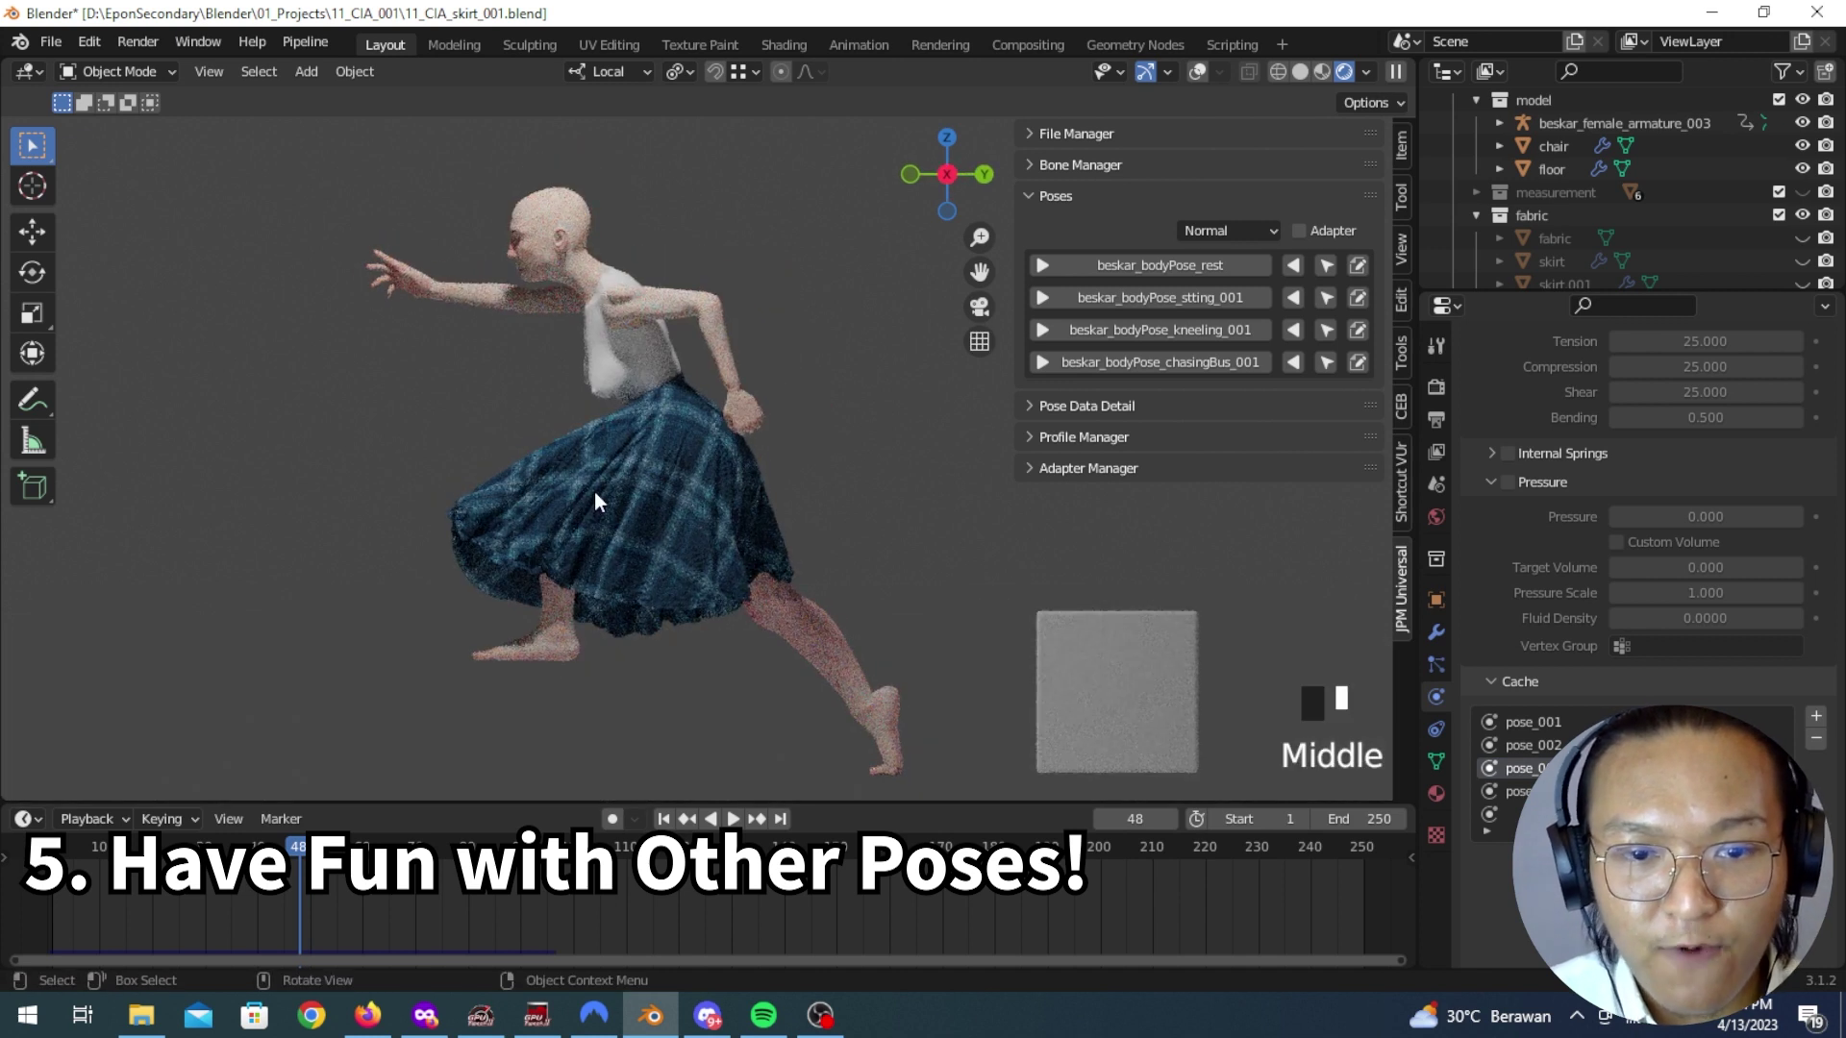
key(Right)
key(Right)
key(Right)
key(Right)
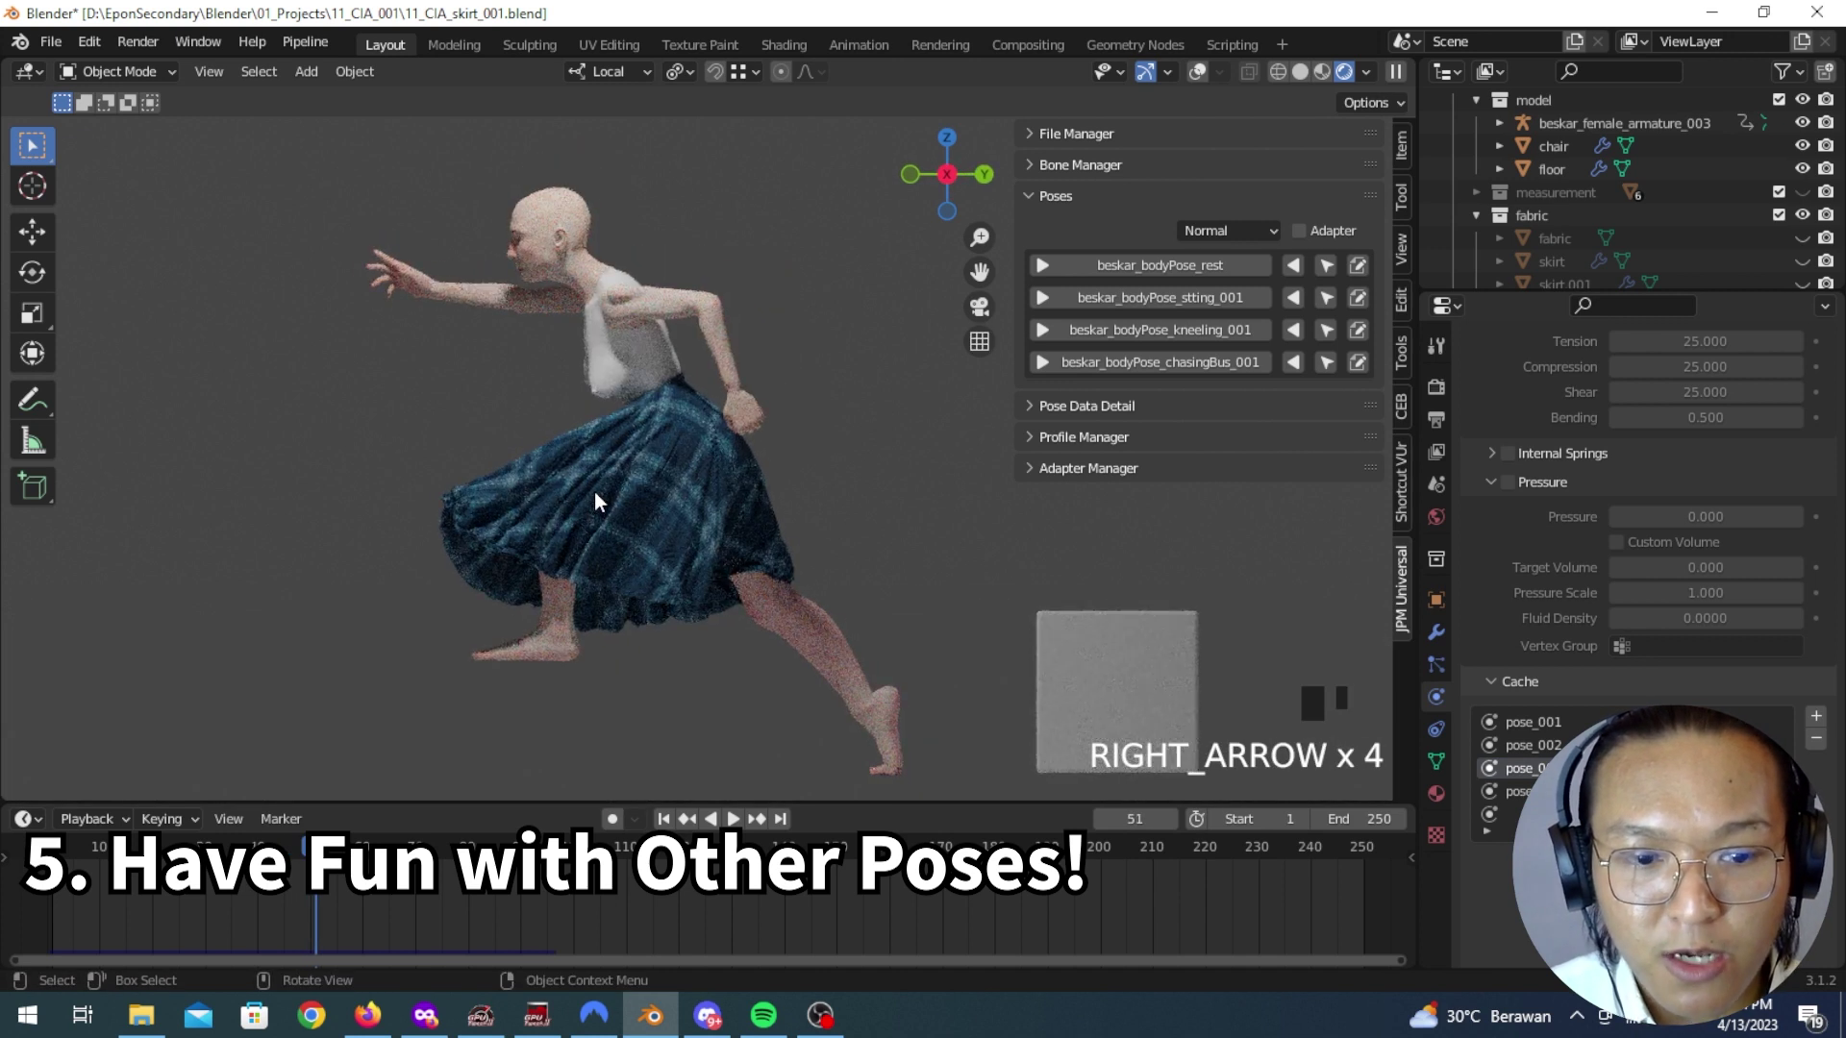
key(Left)
key(Left)
middle_drag(595, 493, 1125, 532)
scroll(684, 535, down, 3)
scroll(822, 598, up, 5)
middle_drag(821, 598, 534, 580)
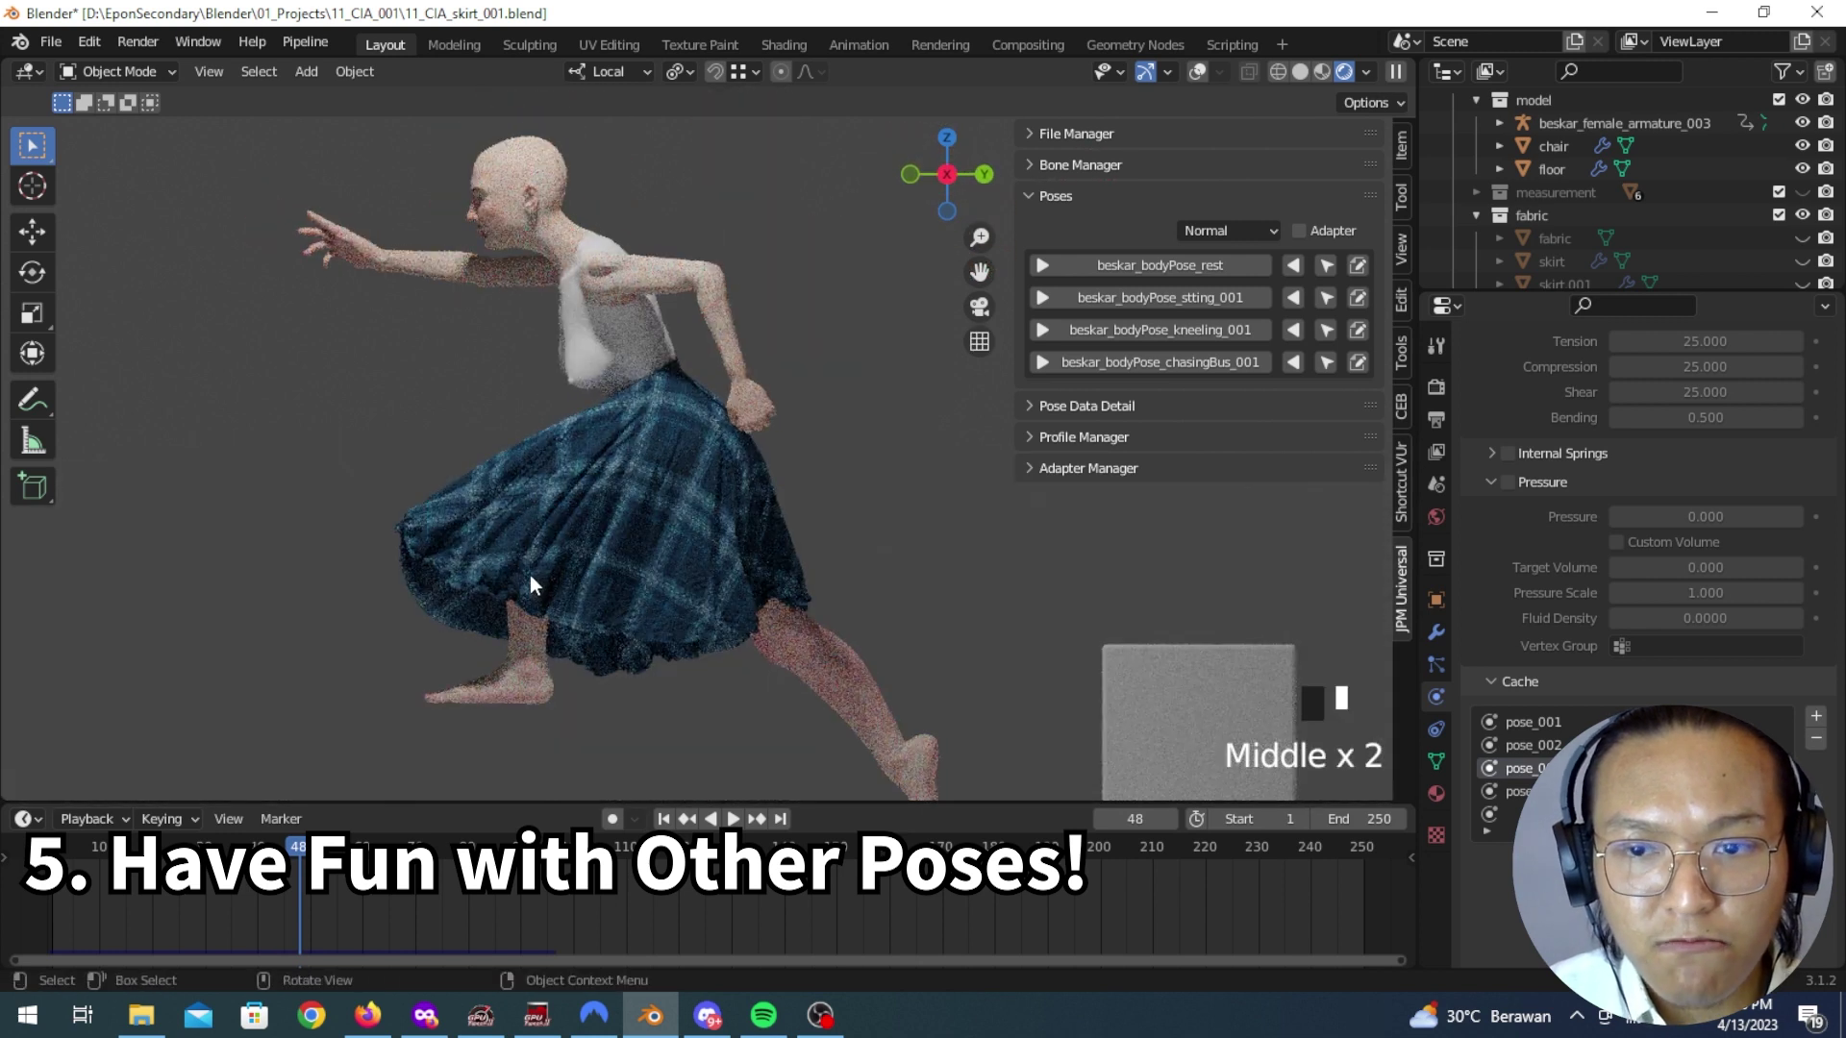
Step: Go back to frame 0 and restore the viewport overlays with Solid shading
click(120, 71)
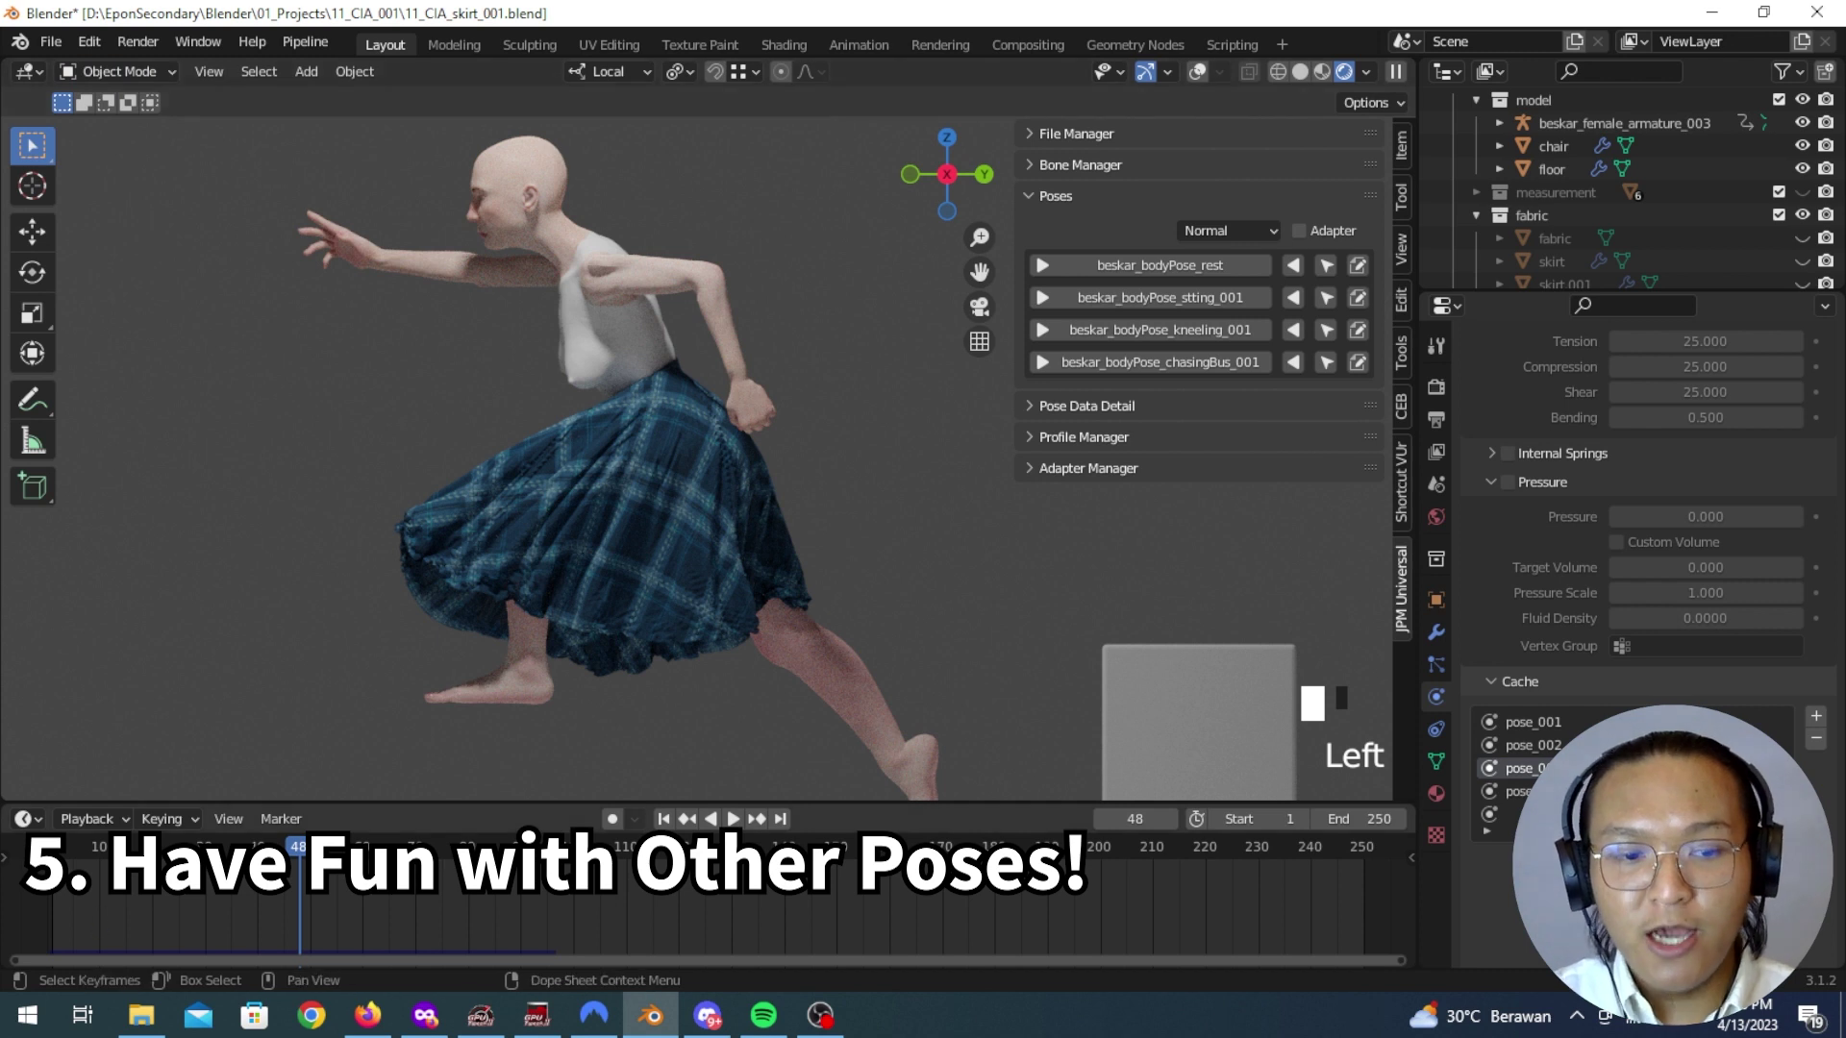
click(1195, 74)
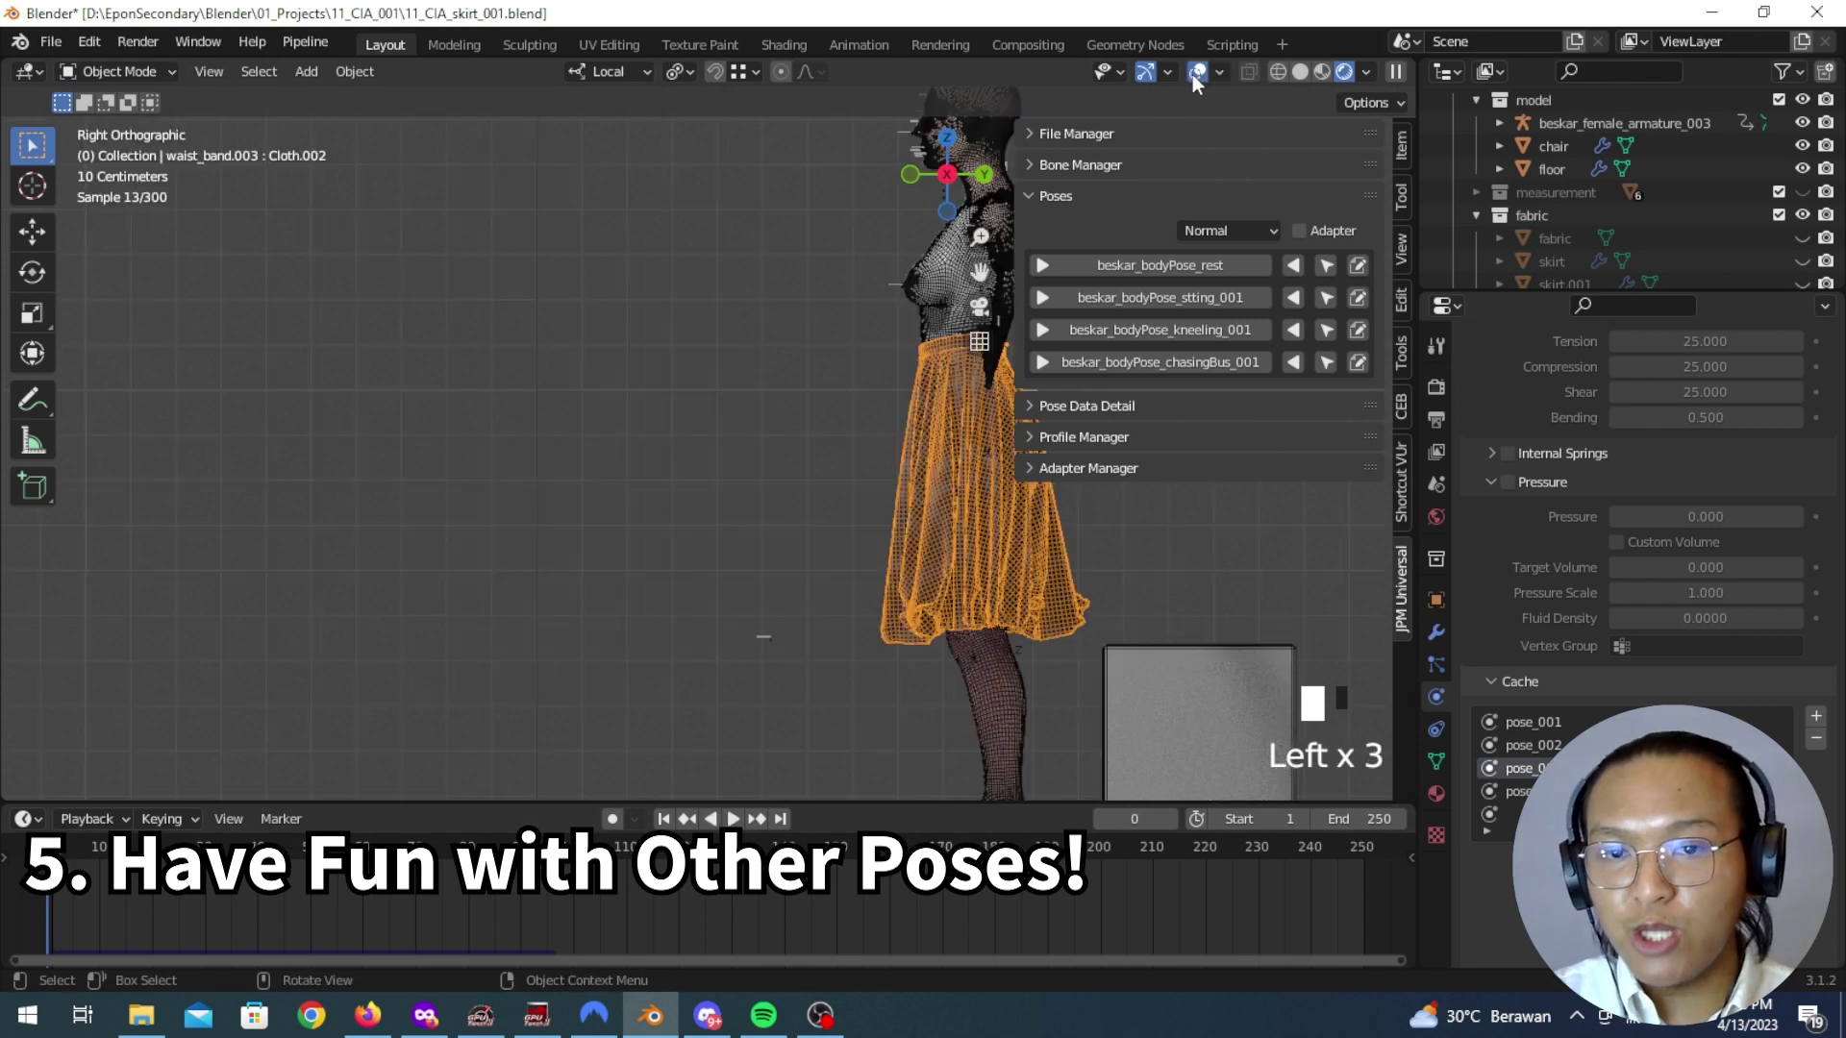
middle_drag(675, 323, 750, 538)
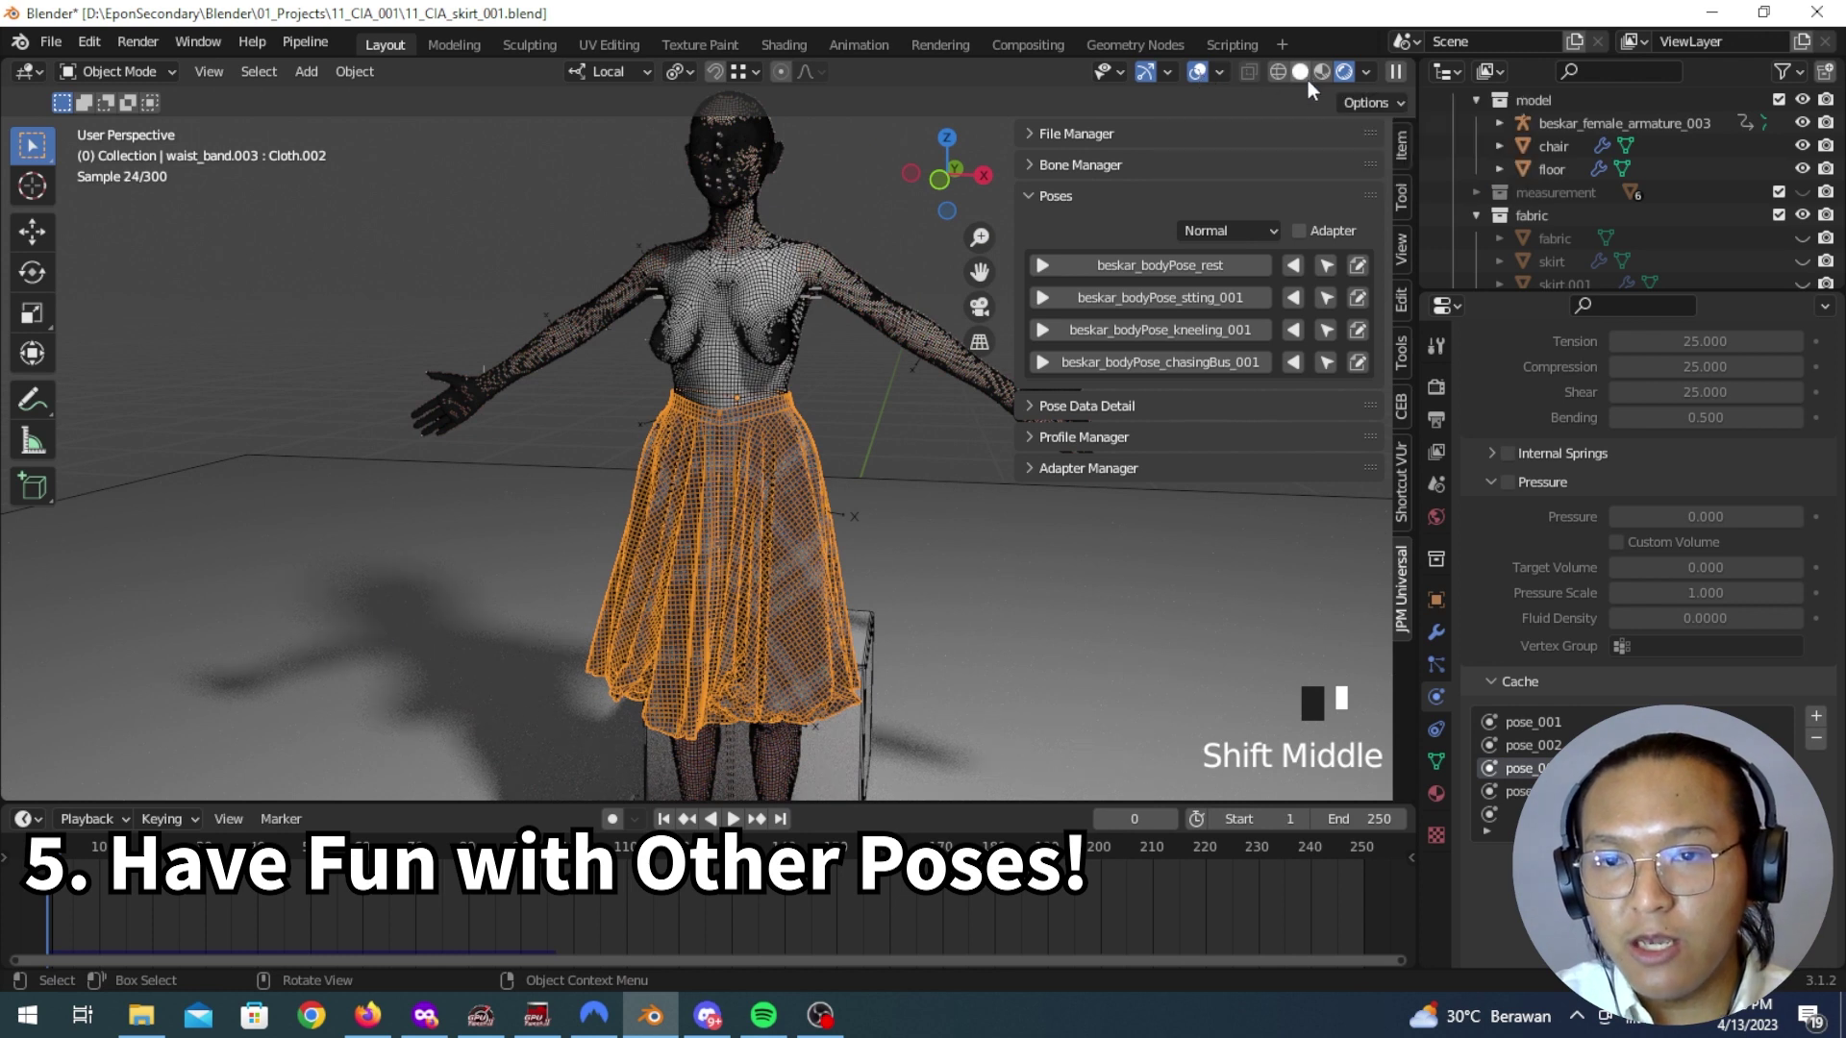
click(1306, 73)
shift+middle_drag(843, 561, 778, 507)
Step: Put the female body armature in Pose Mode and go to frame 48
click(852, 392)
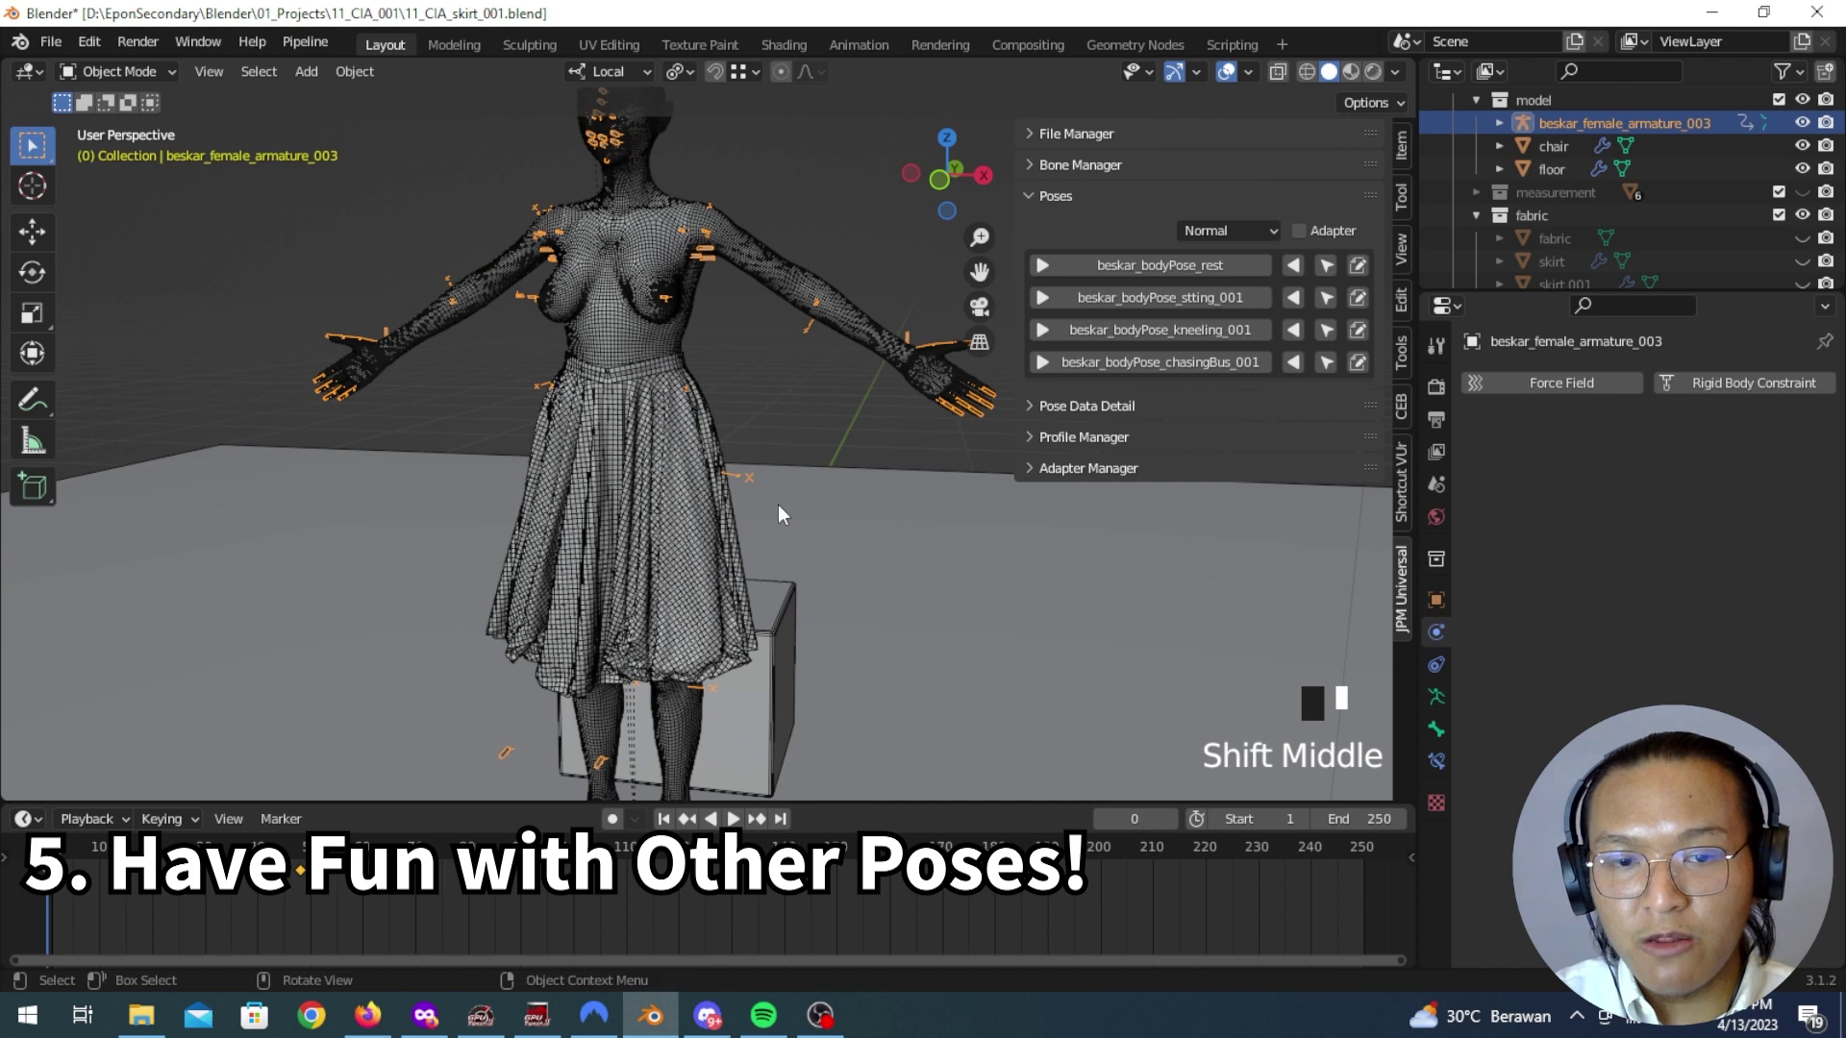
click(125, 73)
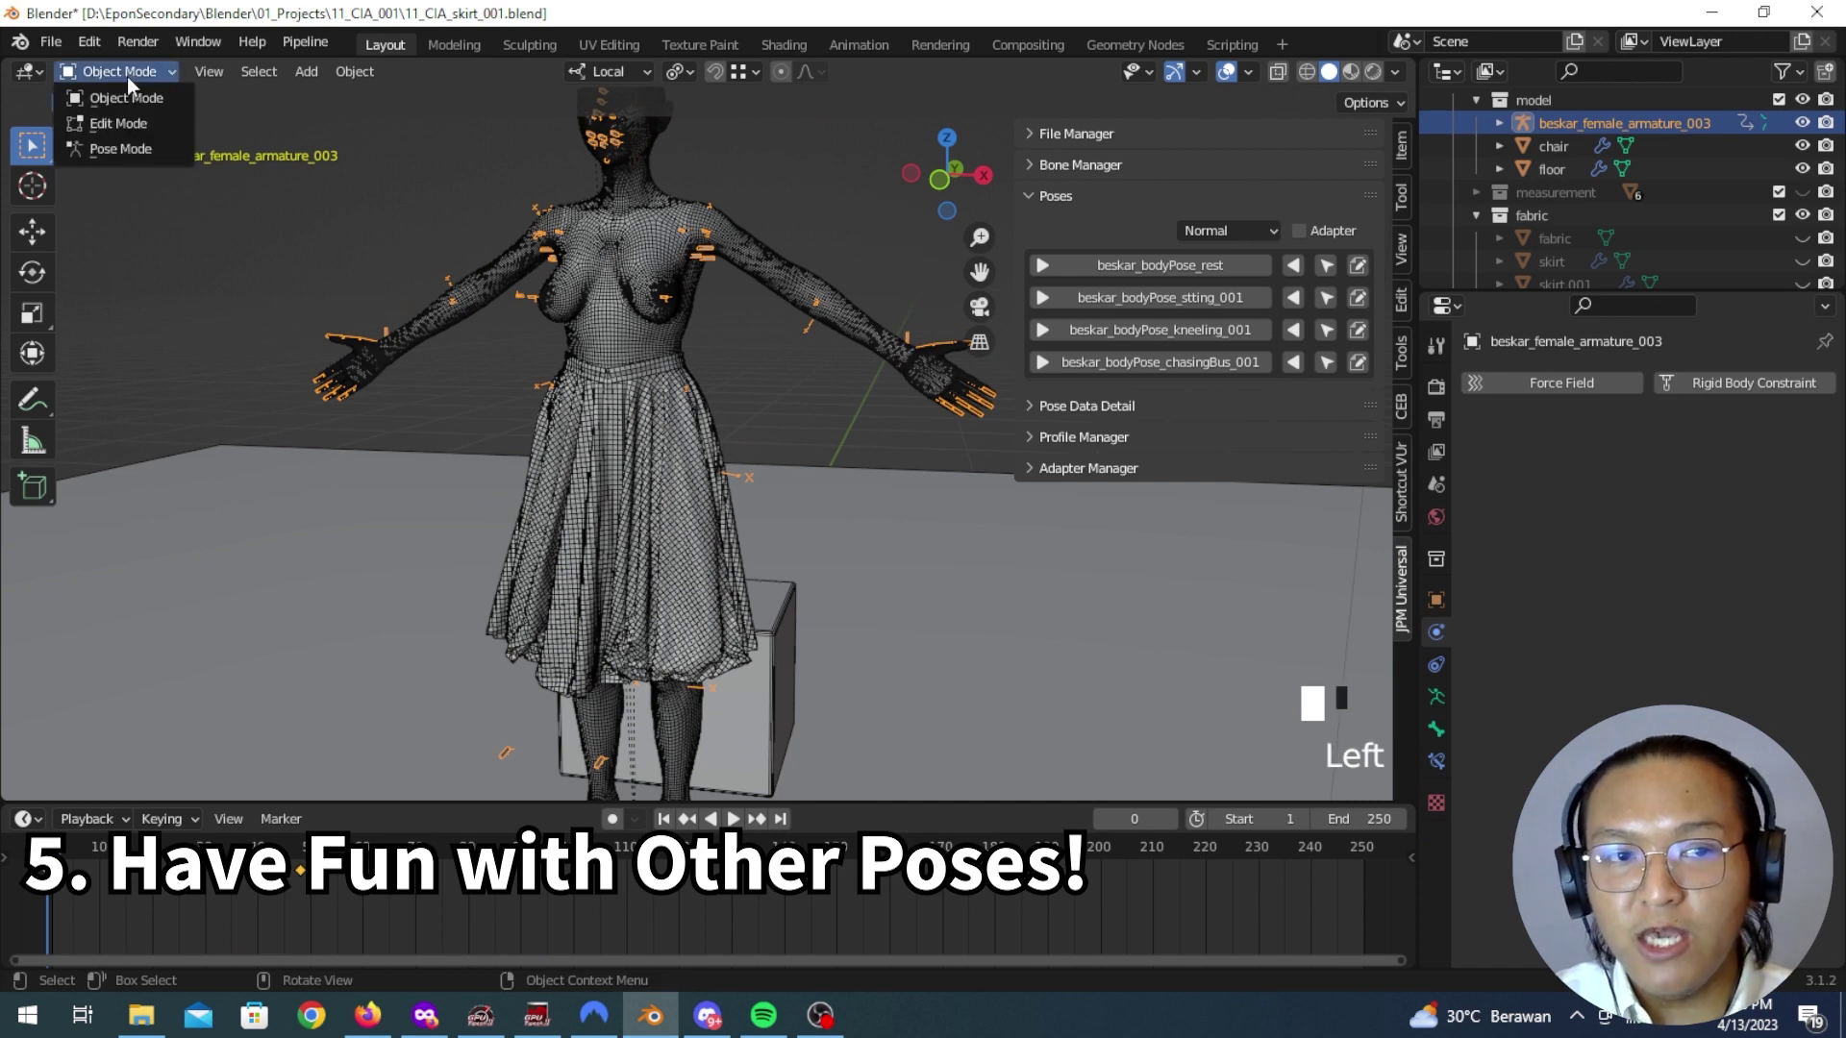
click(146, 144)
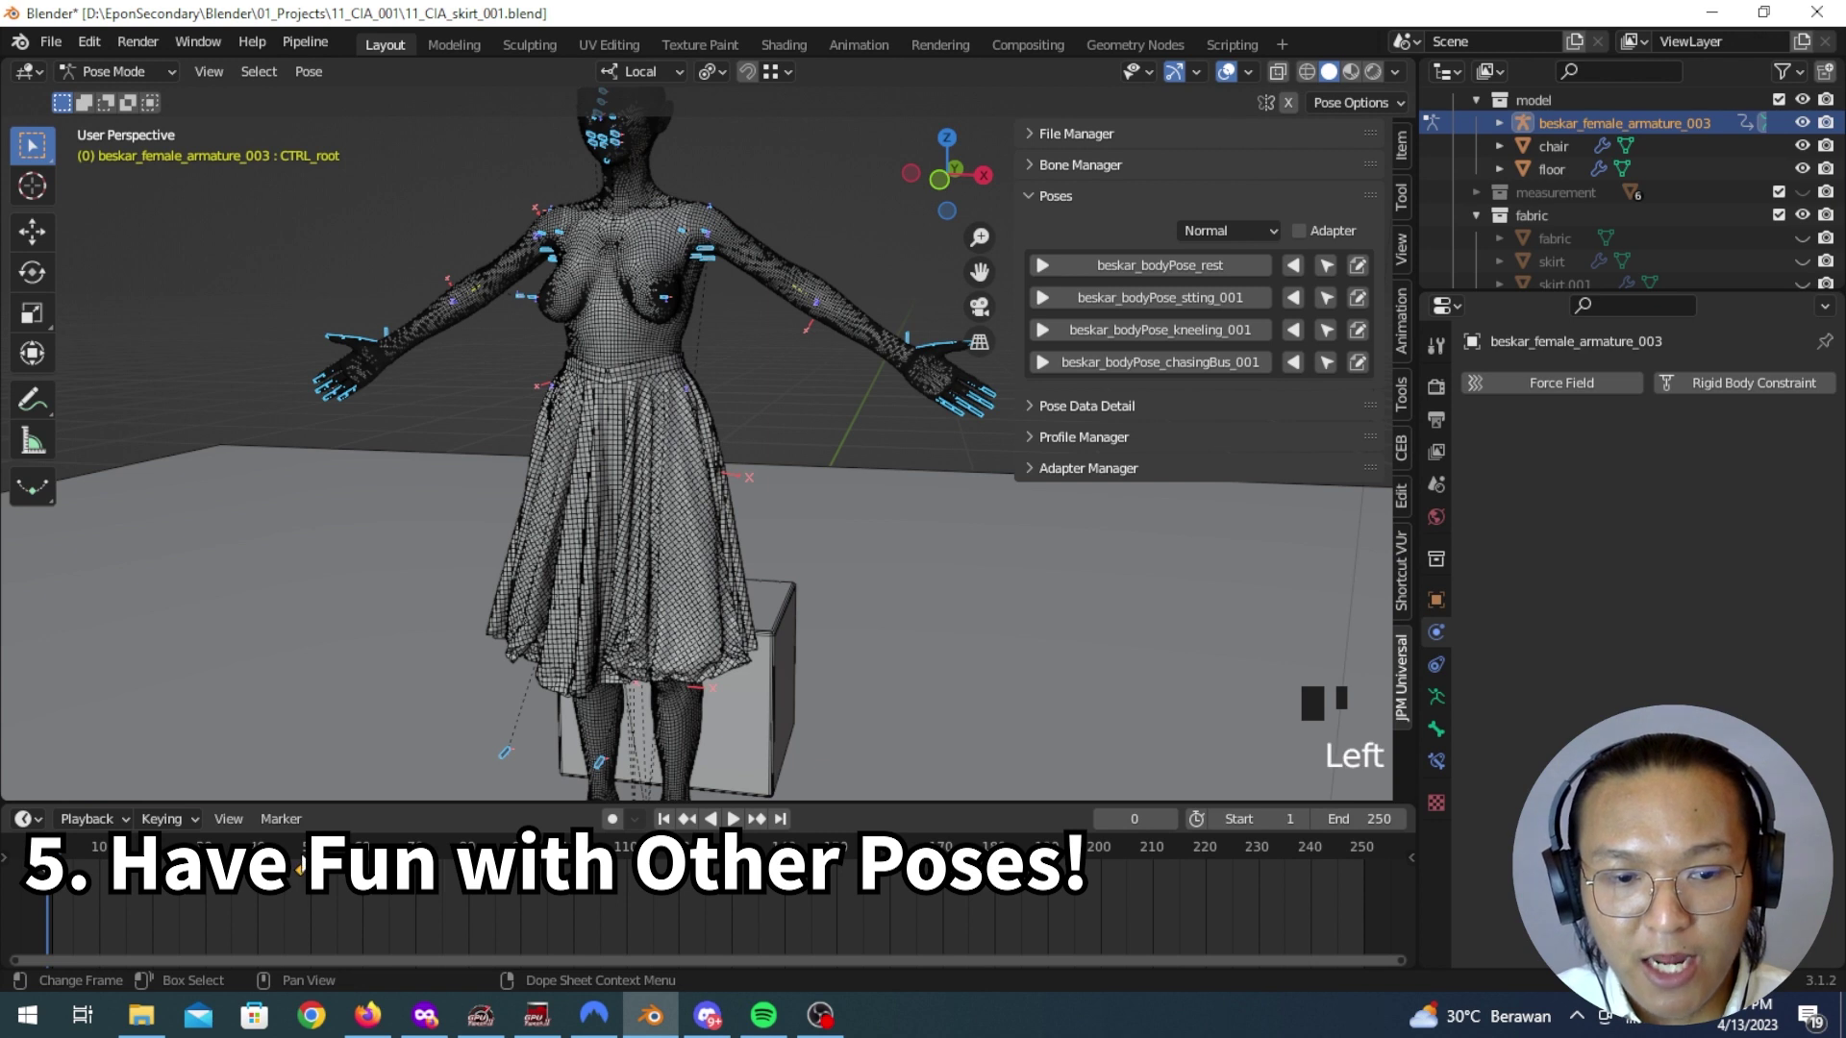
click(300, 866)
scroll(613, 690, down, 3)
shift+middle_drag(614, 690, 801, 619)
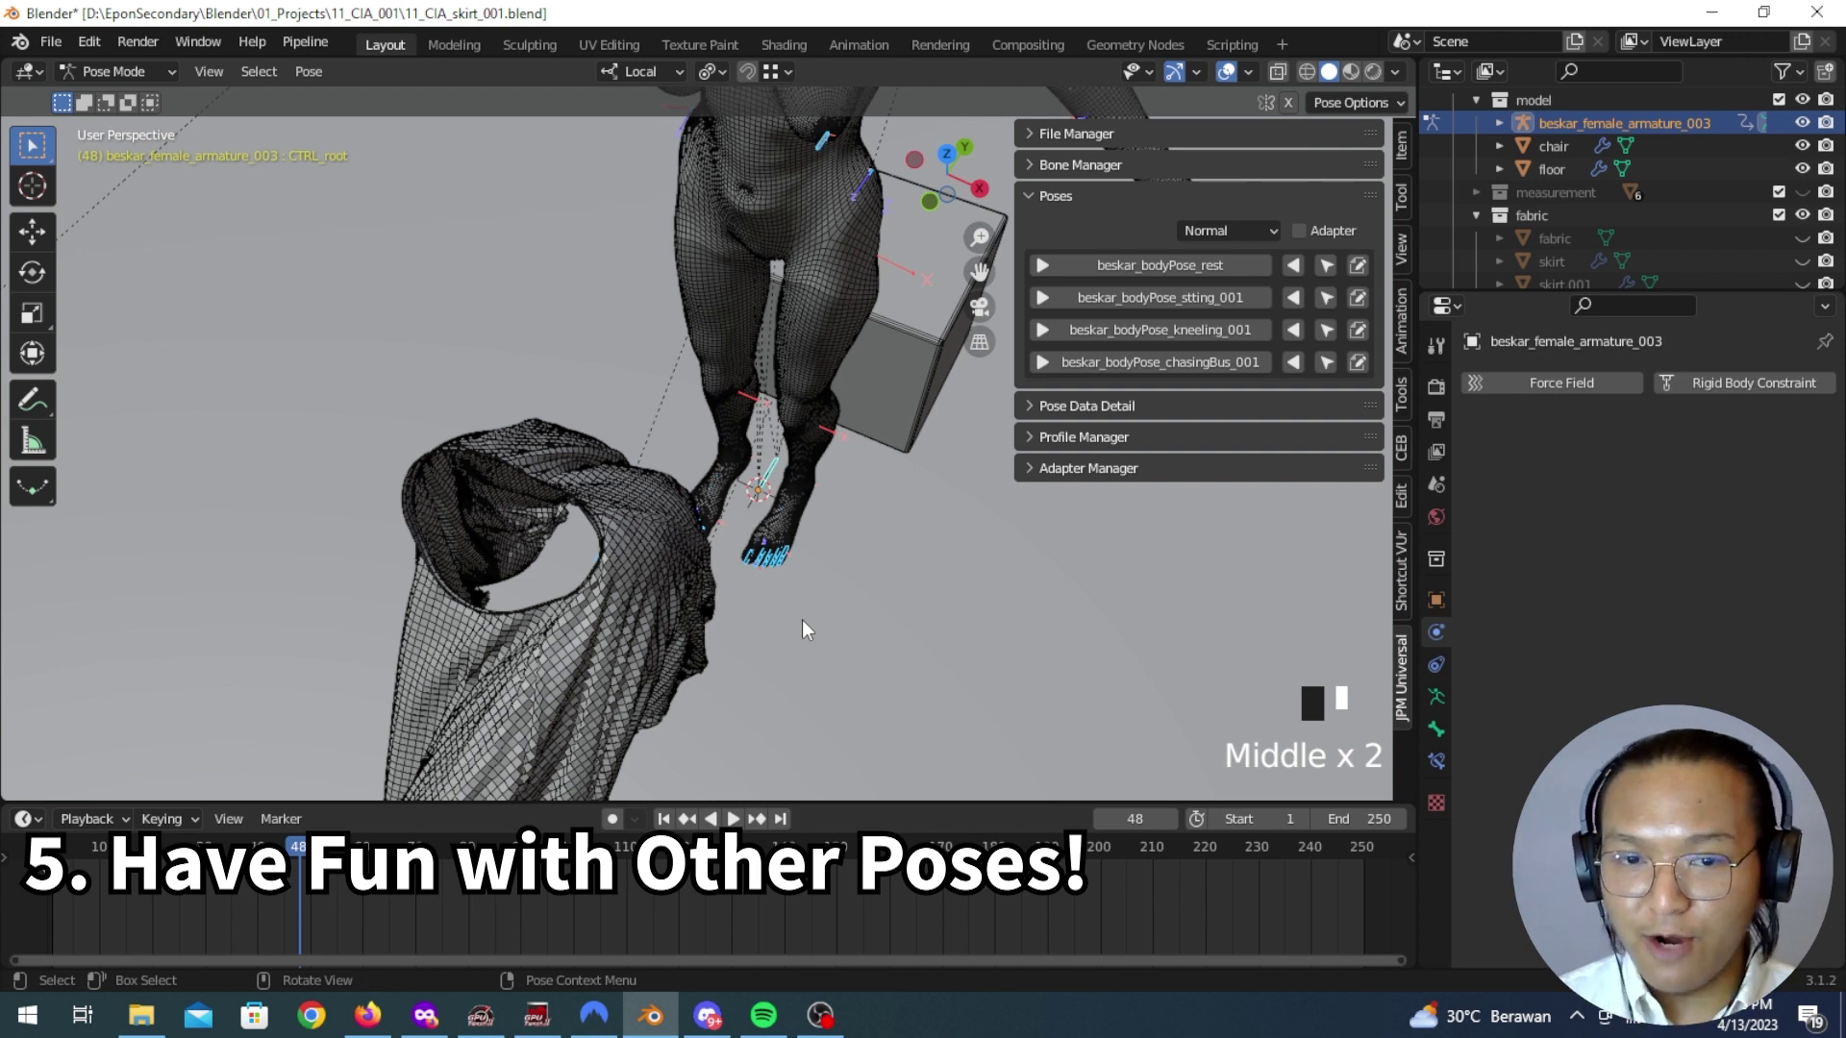
Step: Rotate the CTRL_root bone -360° about its local Z axis and show its bone transform properties
click(766, 475)
shift+middle_drag(794, 557, 826, 620)
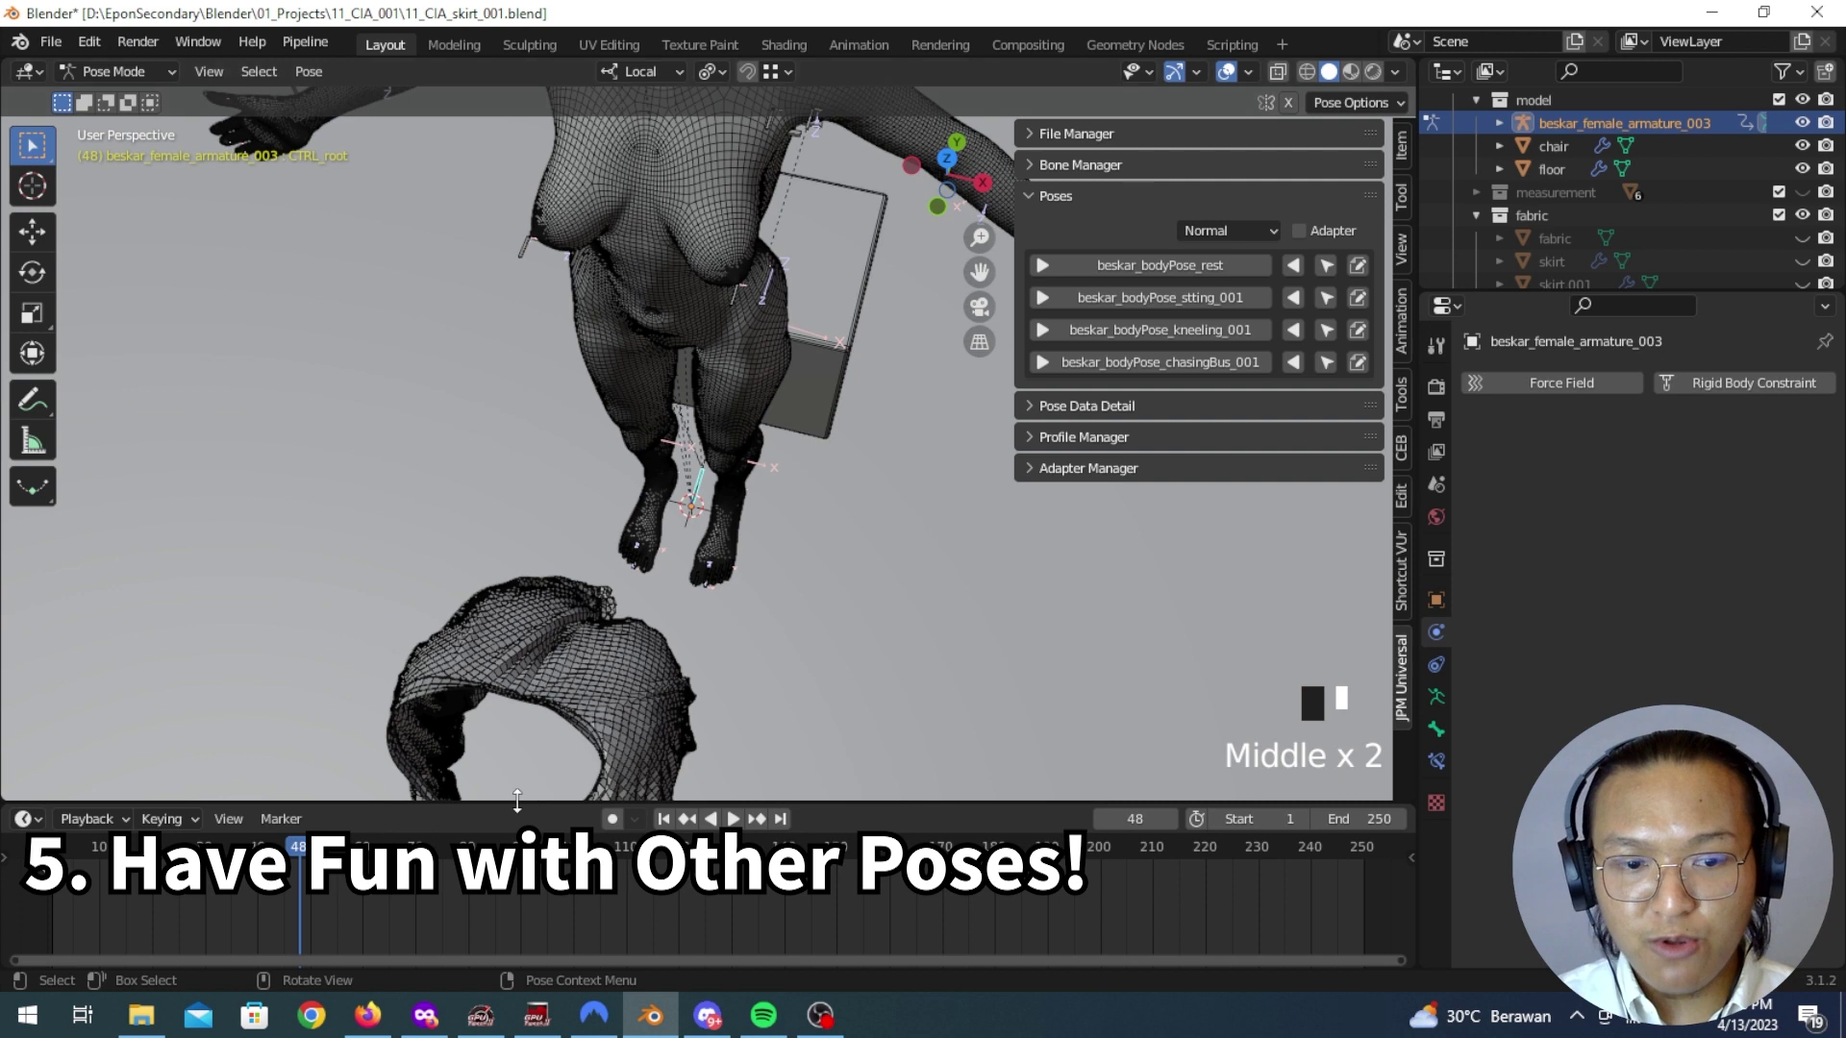
key(r)
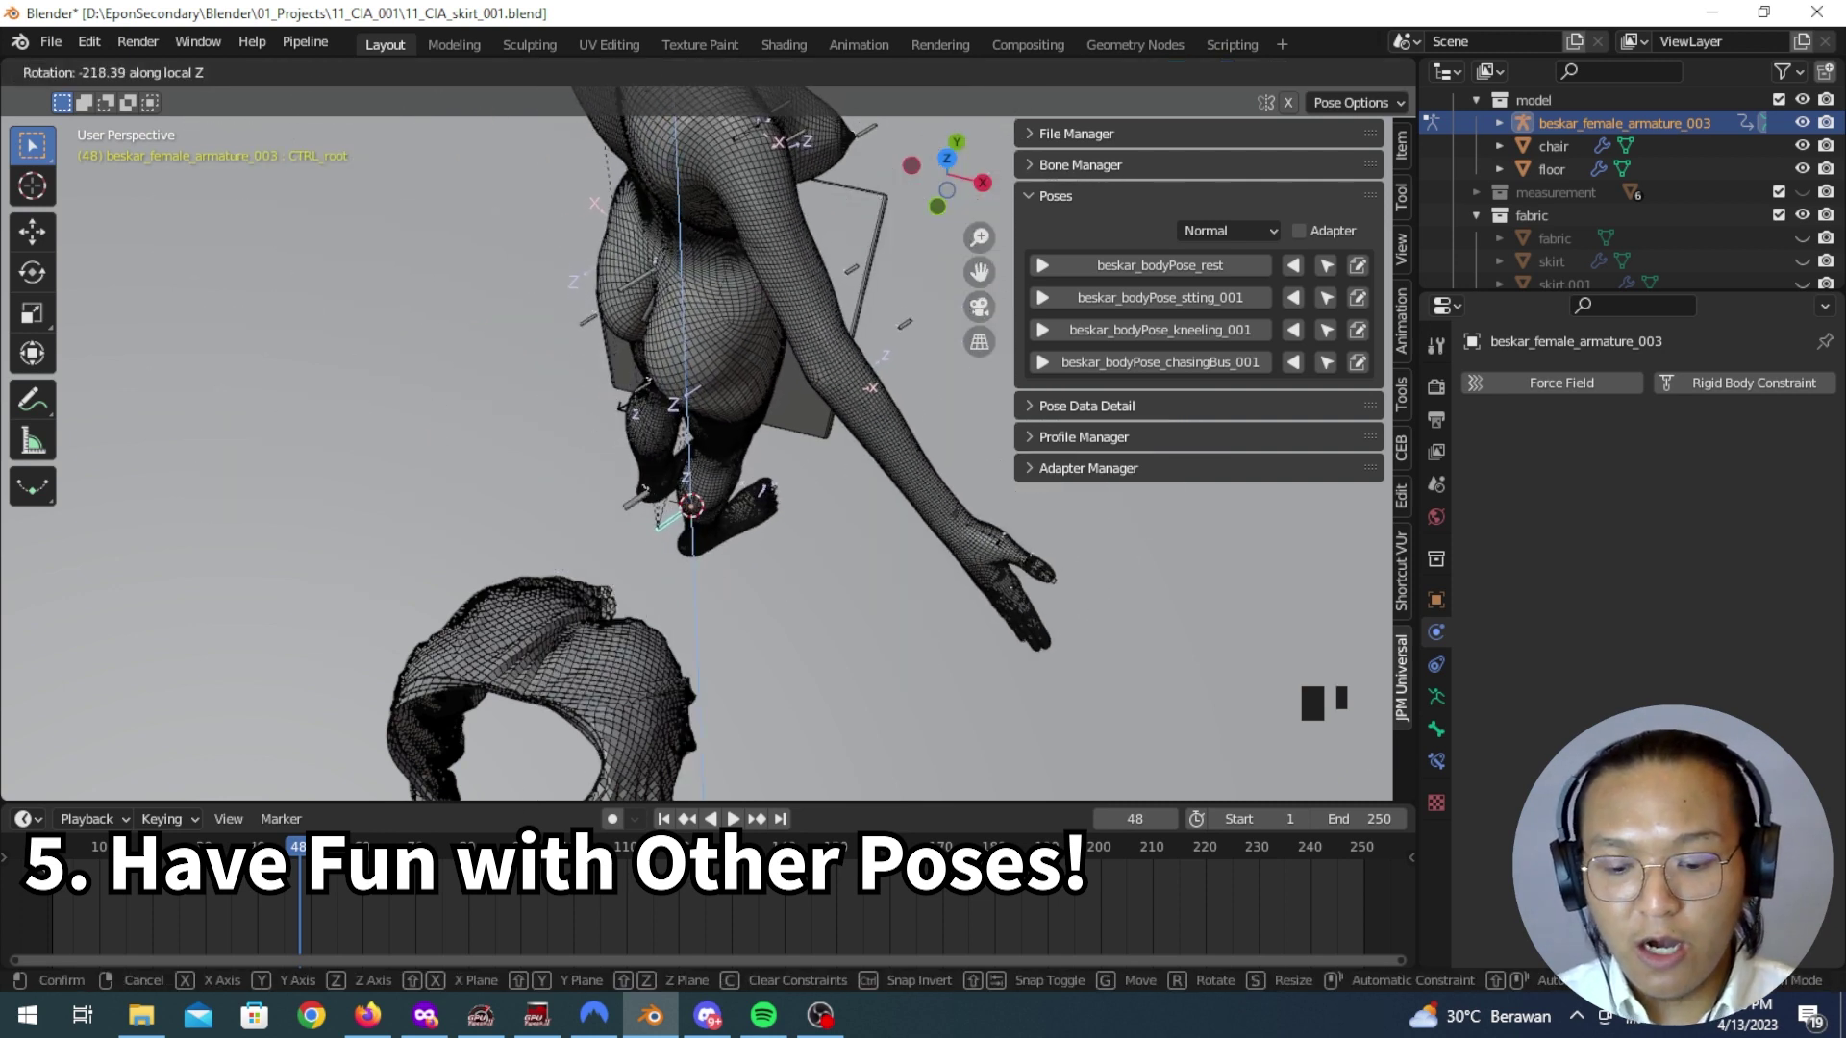
text(-360)
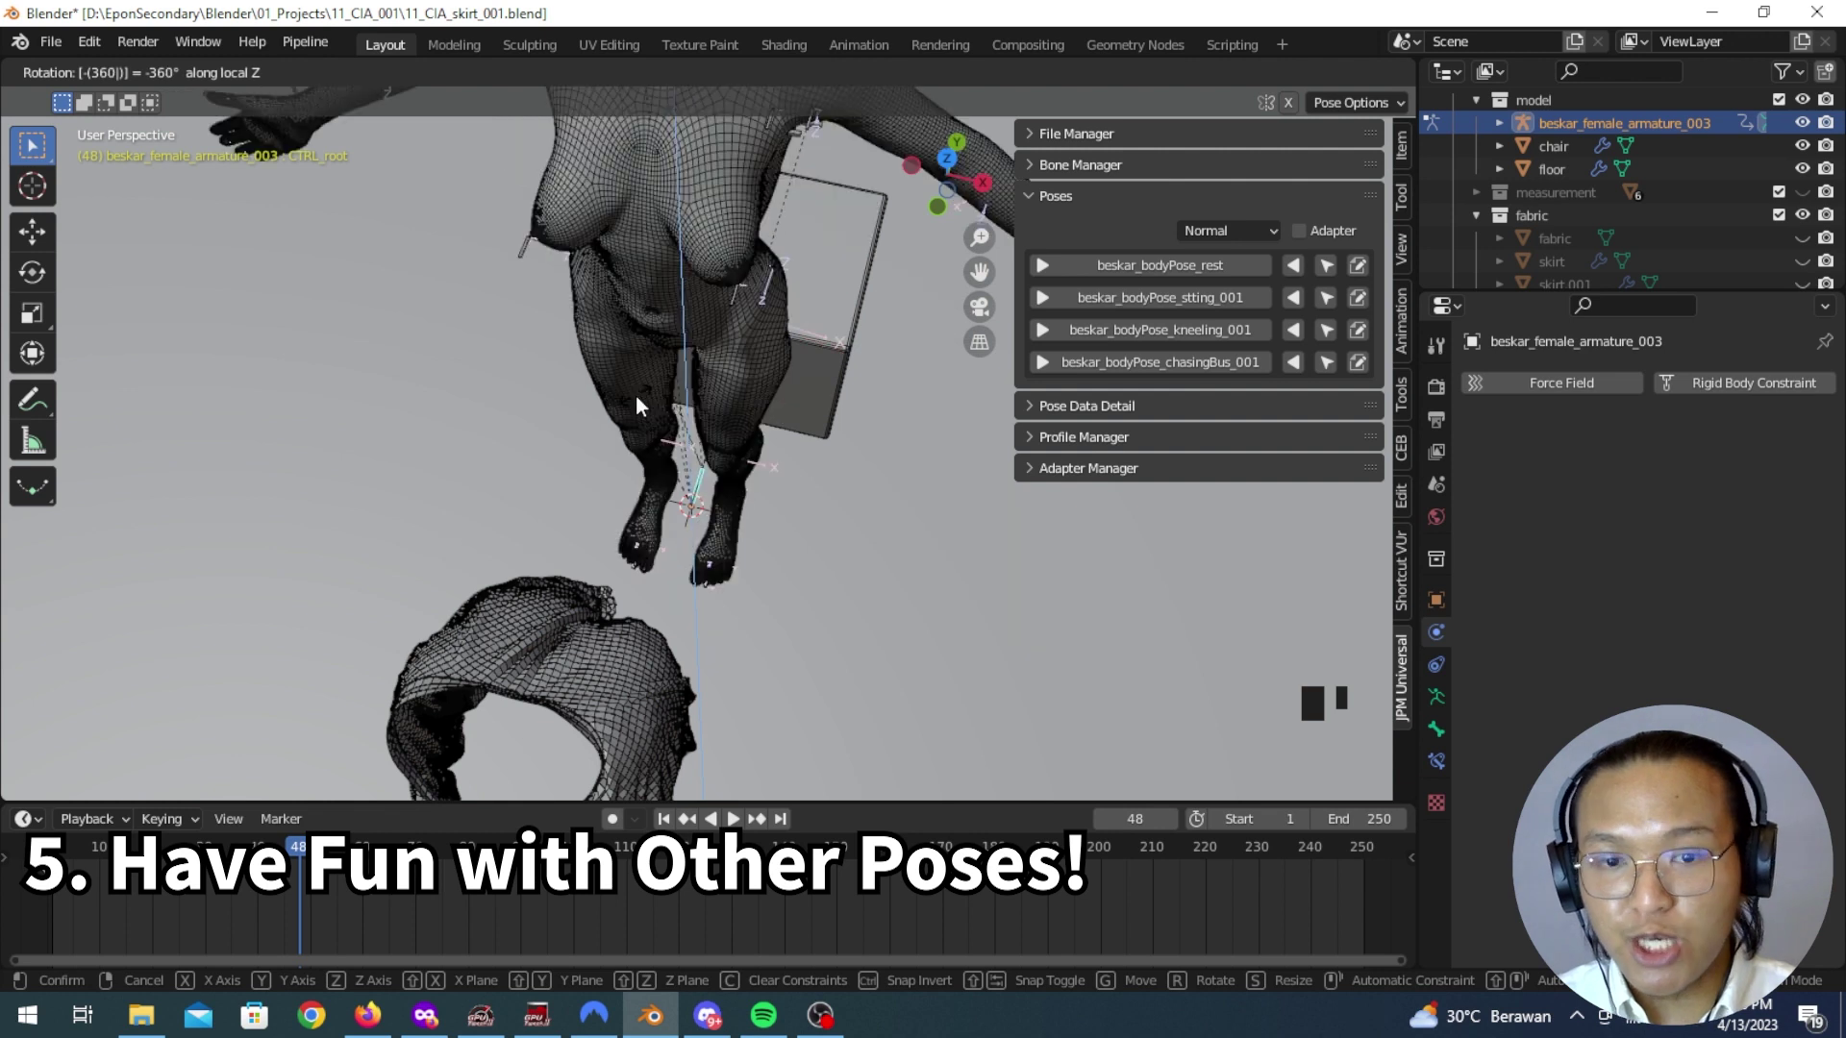
key(Return)
click(1440, 698)
click(1438, 725)
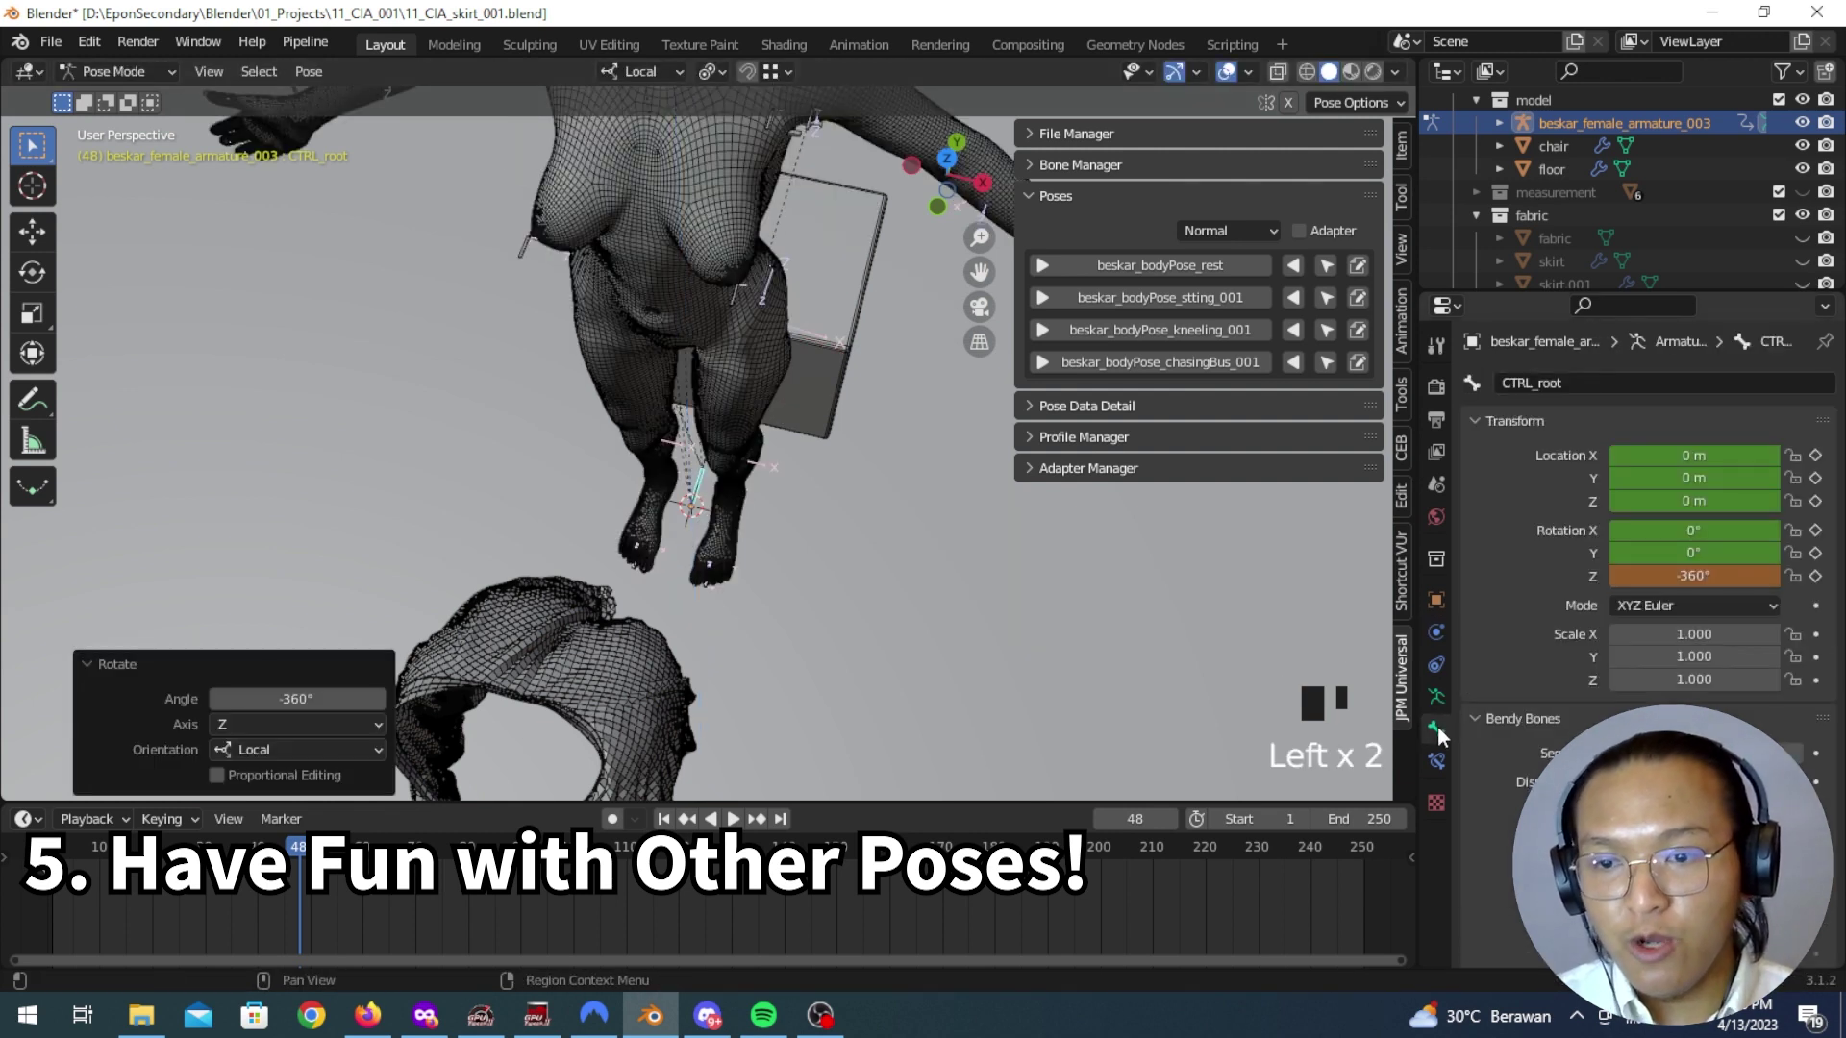
Step: Keyframe the root bone's Available channels at frame 48 and play the spin in reverse
scroll(575, 448, down, 3)
middle_drag(538, 538, 575, 447)
shift+middle_drag(786, 574, 727, 489)
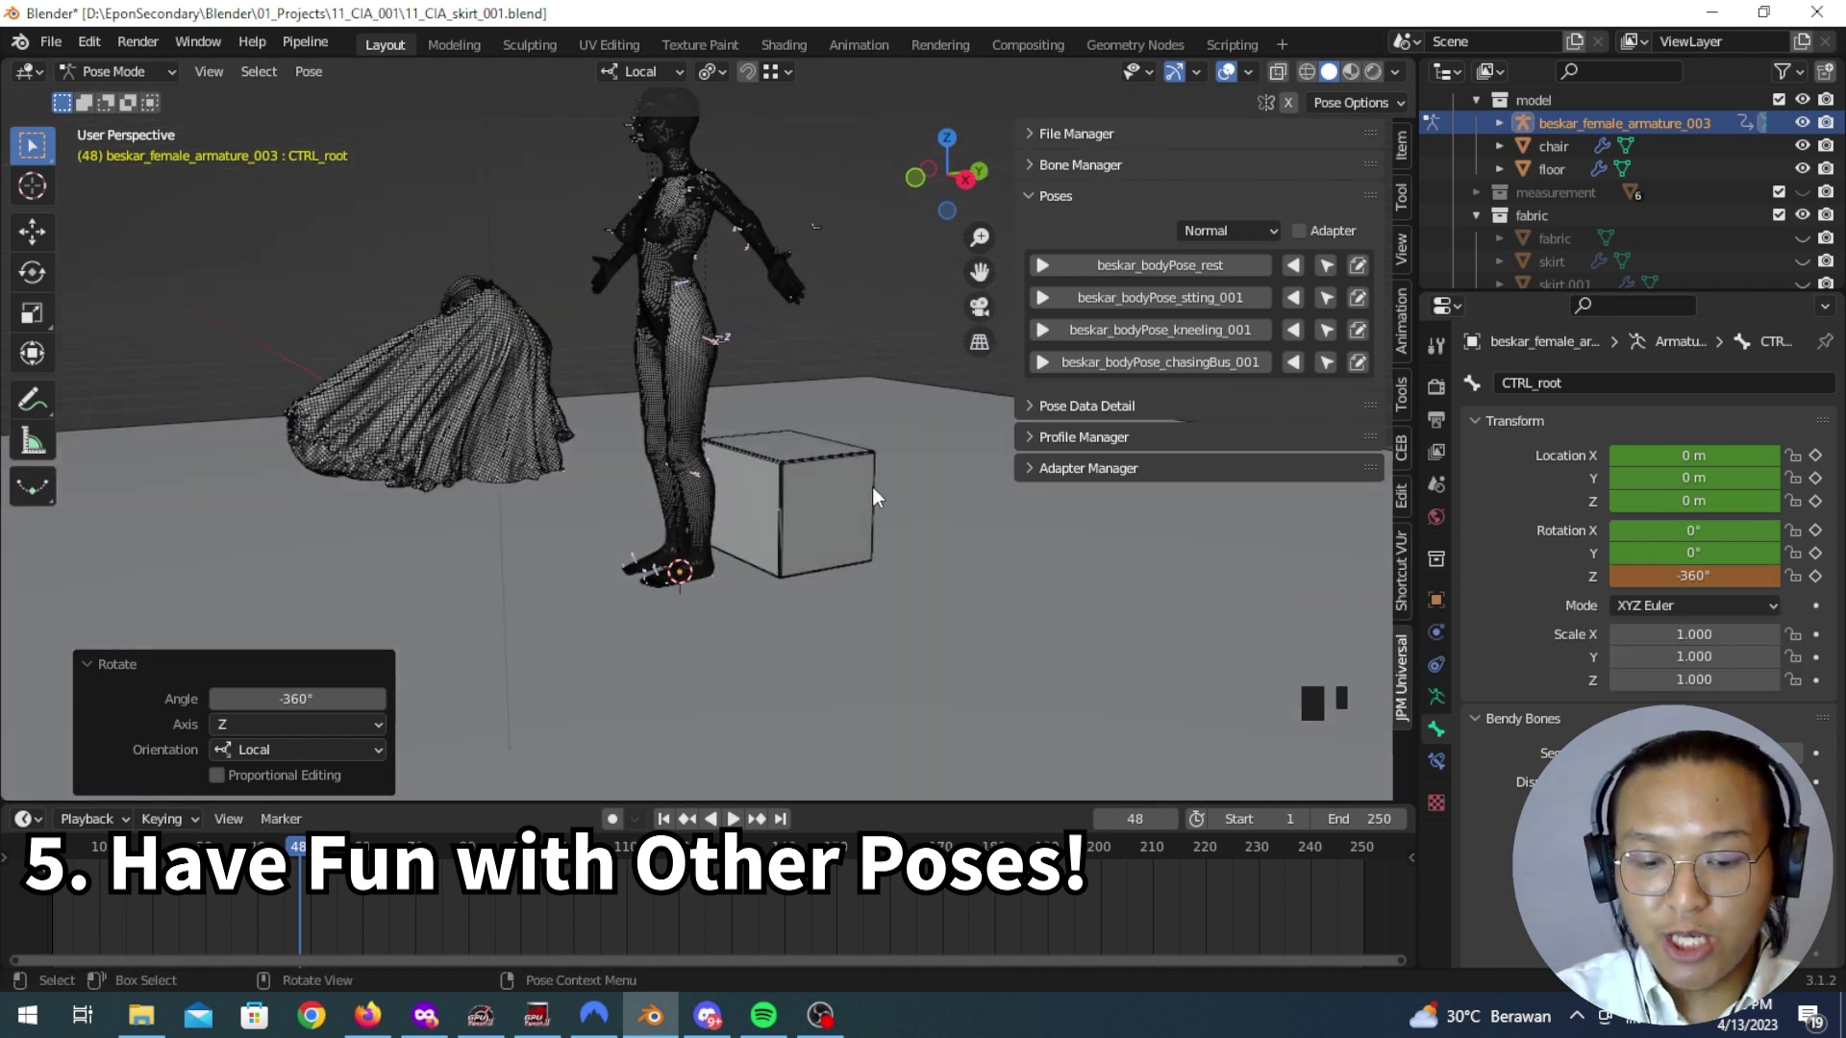
key(i)
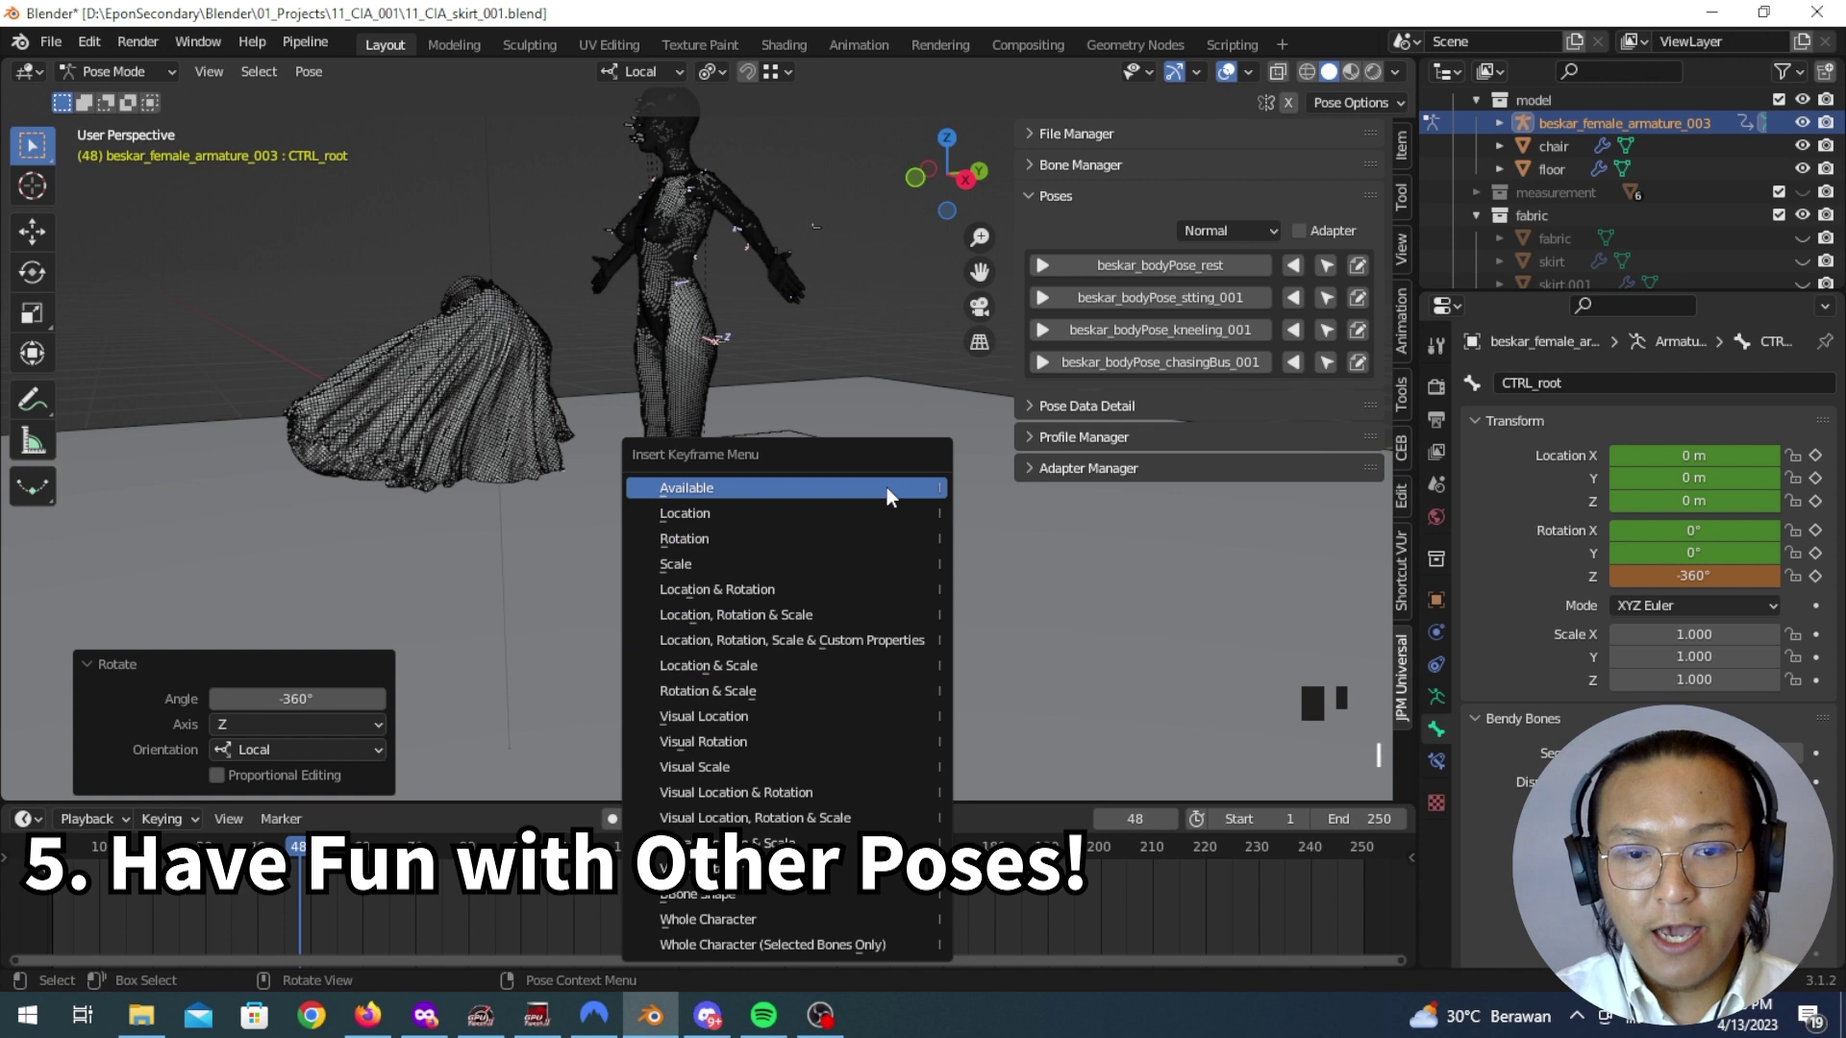
click(887, 487)
click(711, 818)
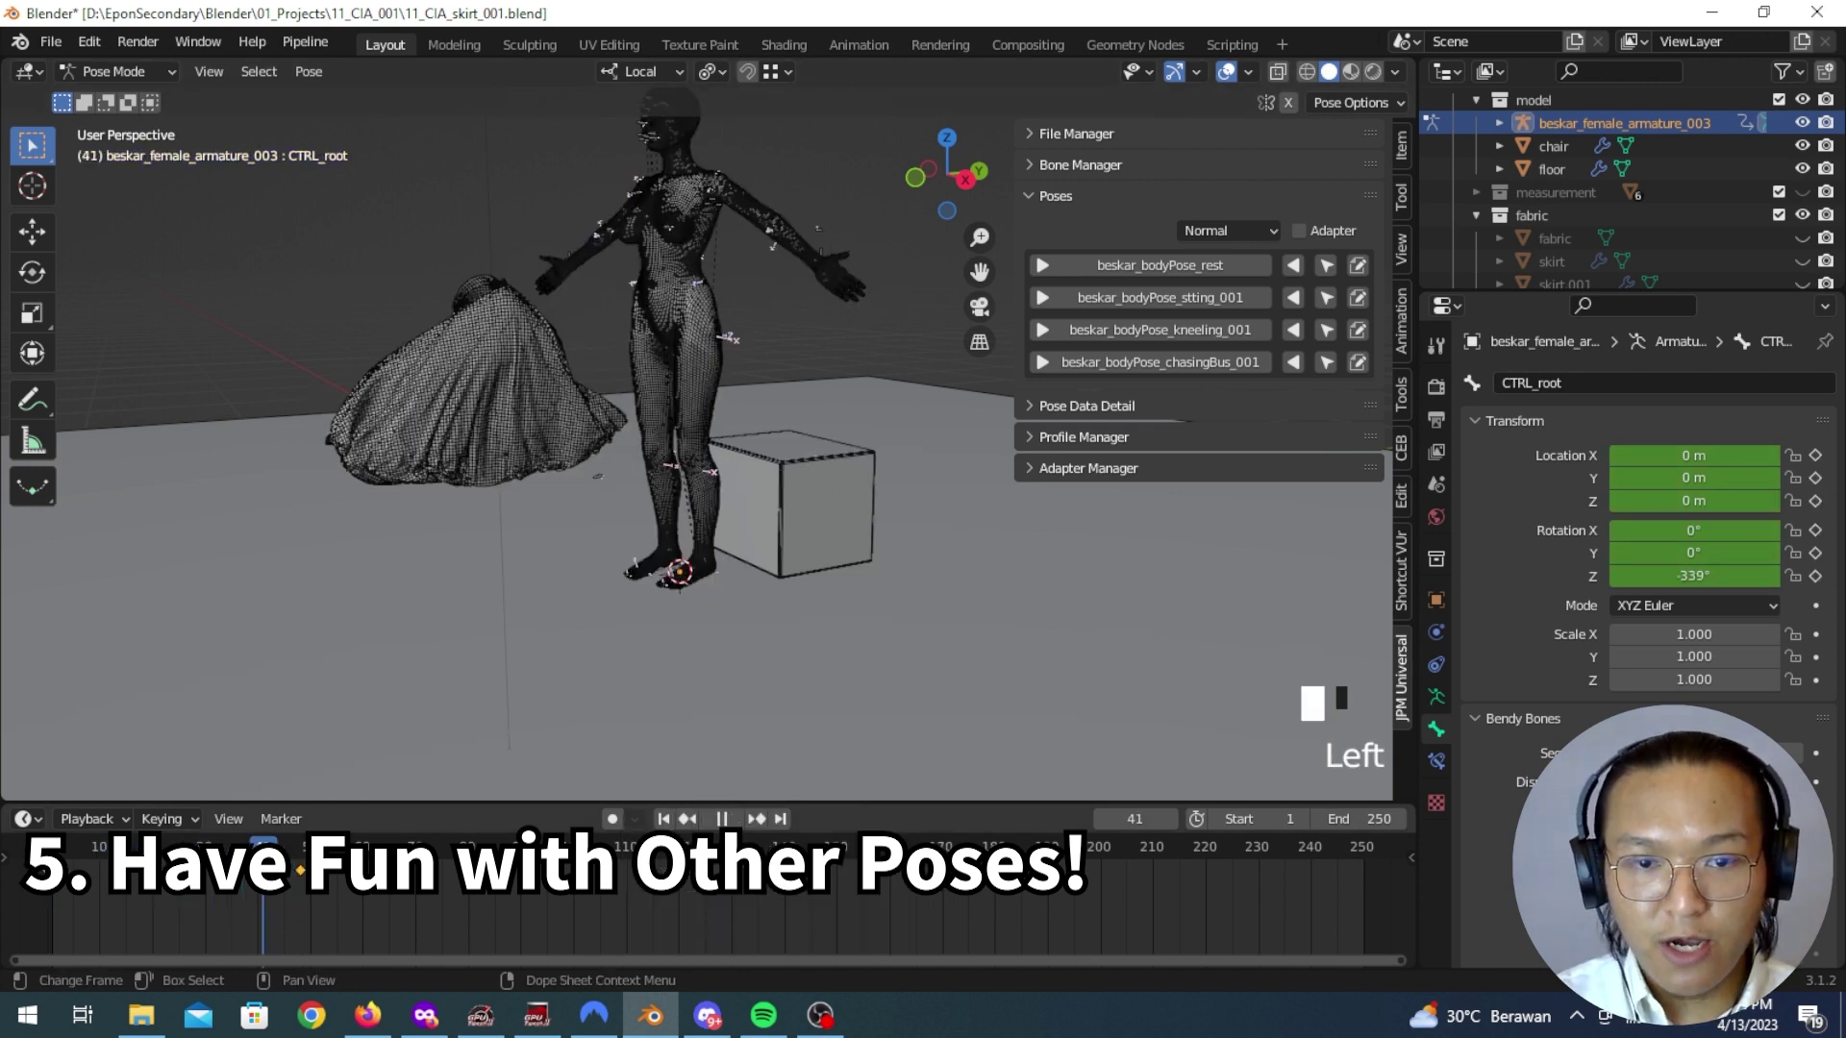
Step: Switch the armature back to Object Mode and select the skirt at frame 0
click(113, 72)
click(120, 92)
click(721, 411)
middle_drag(722, 412, 812, 534)
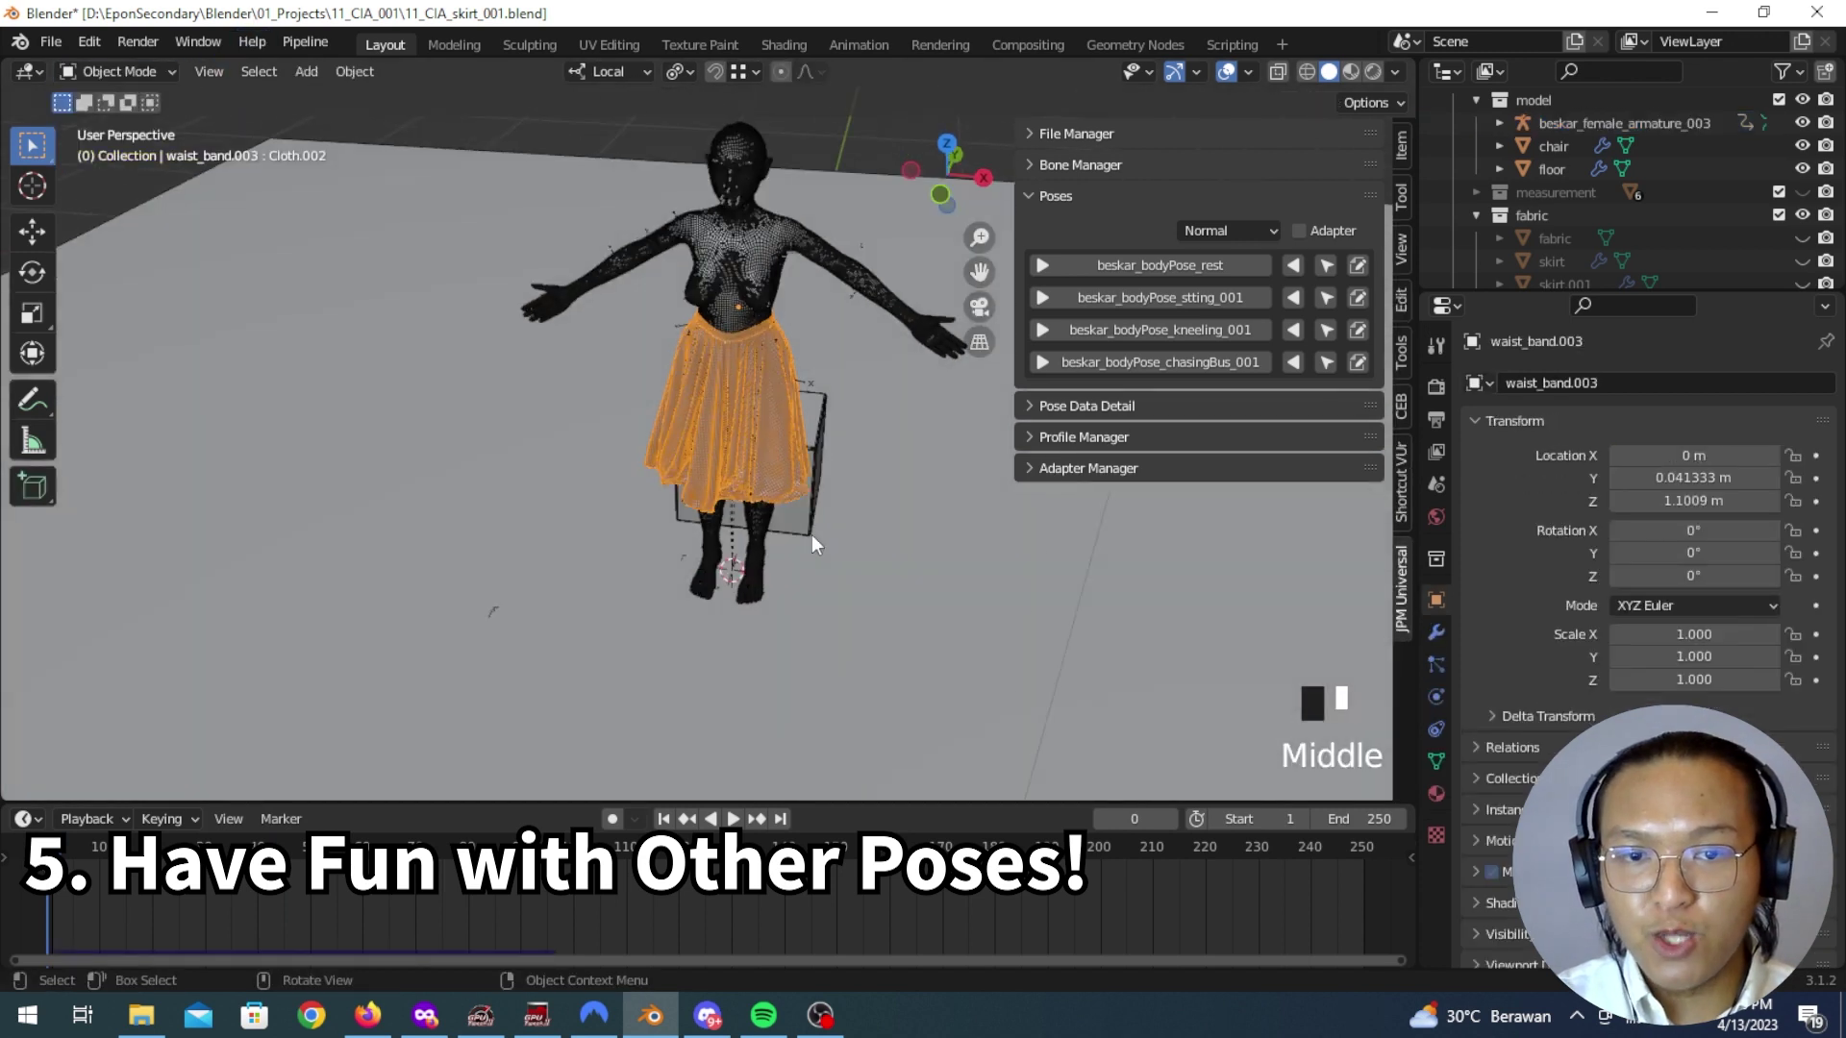
Step: Make the fourth cache in the skirt's cloth physics settings the active one
click(1437, 759)
click(1437, 729)
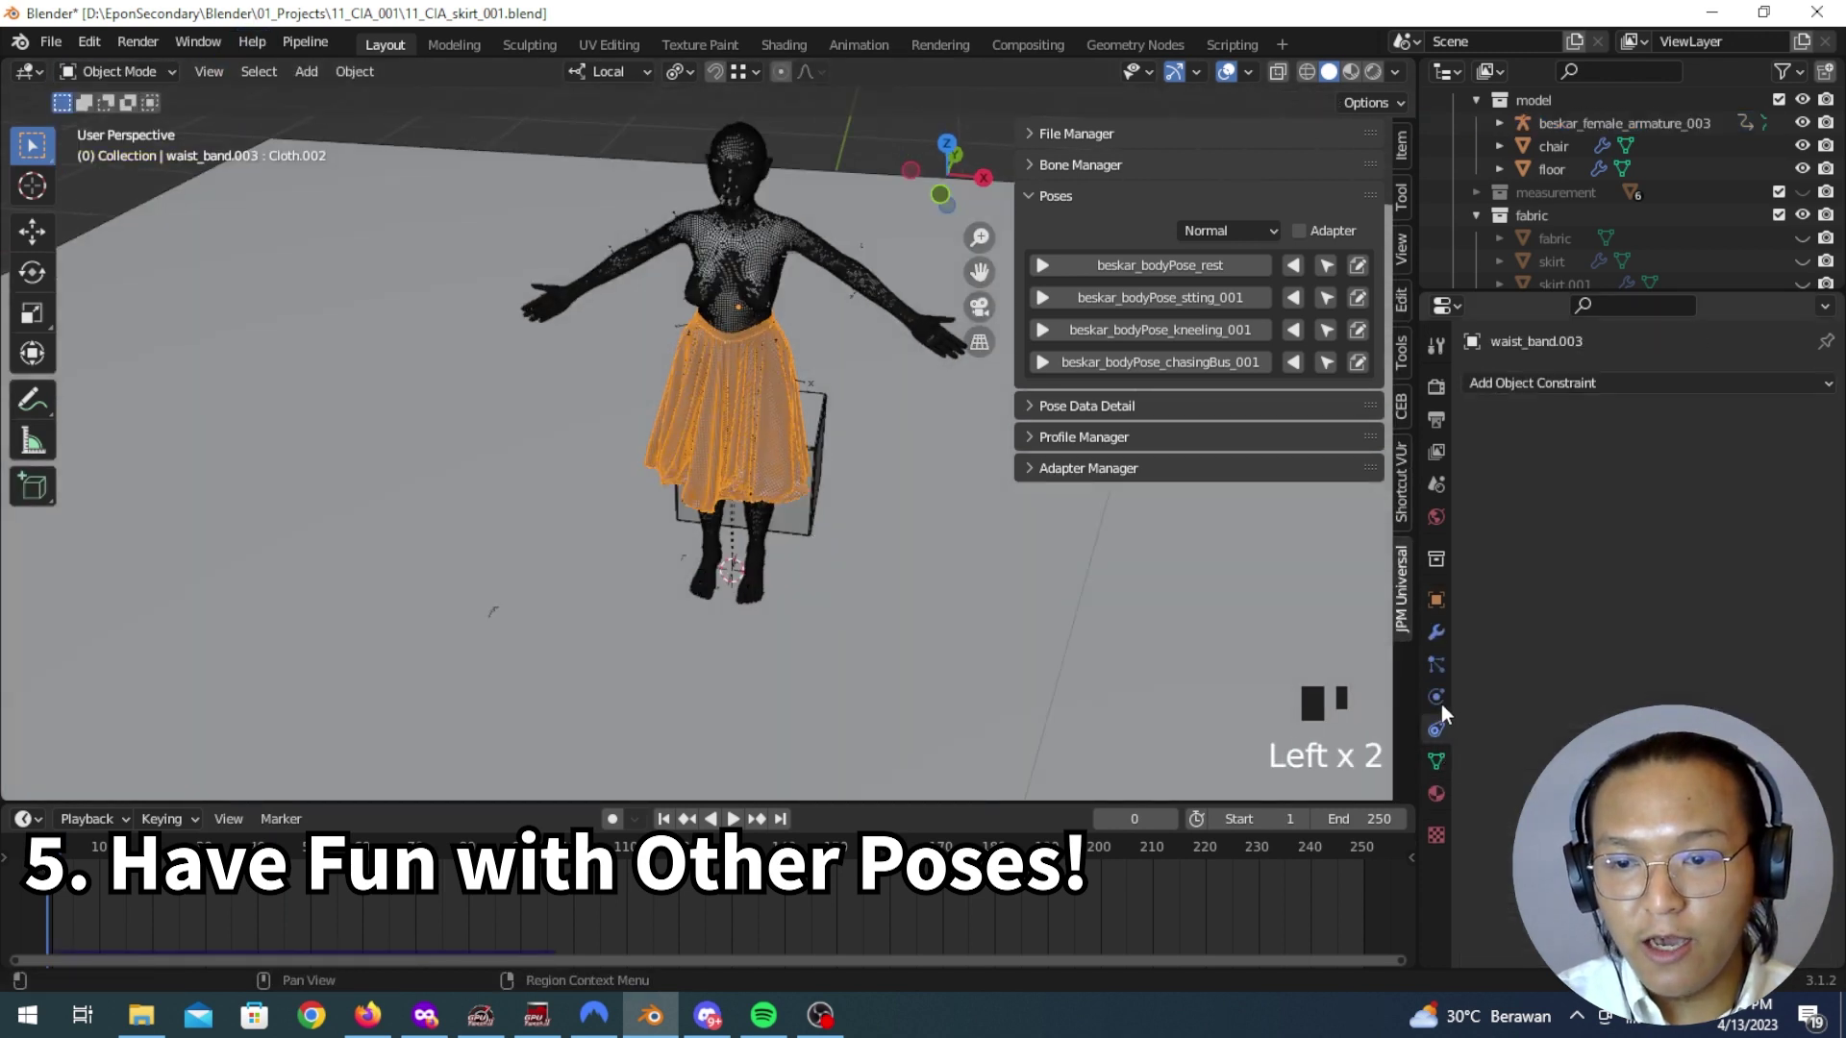
click(1437, 696)
scroll(1521, 690, down, 12)
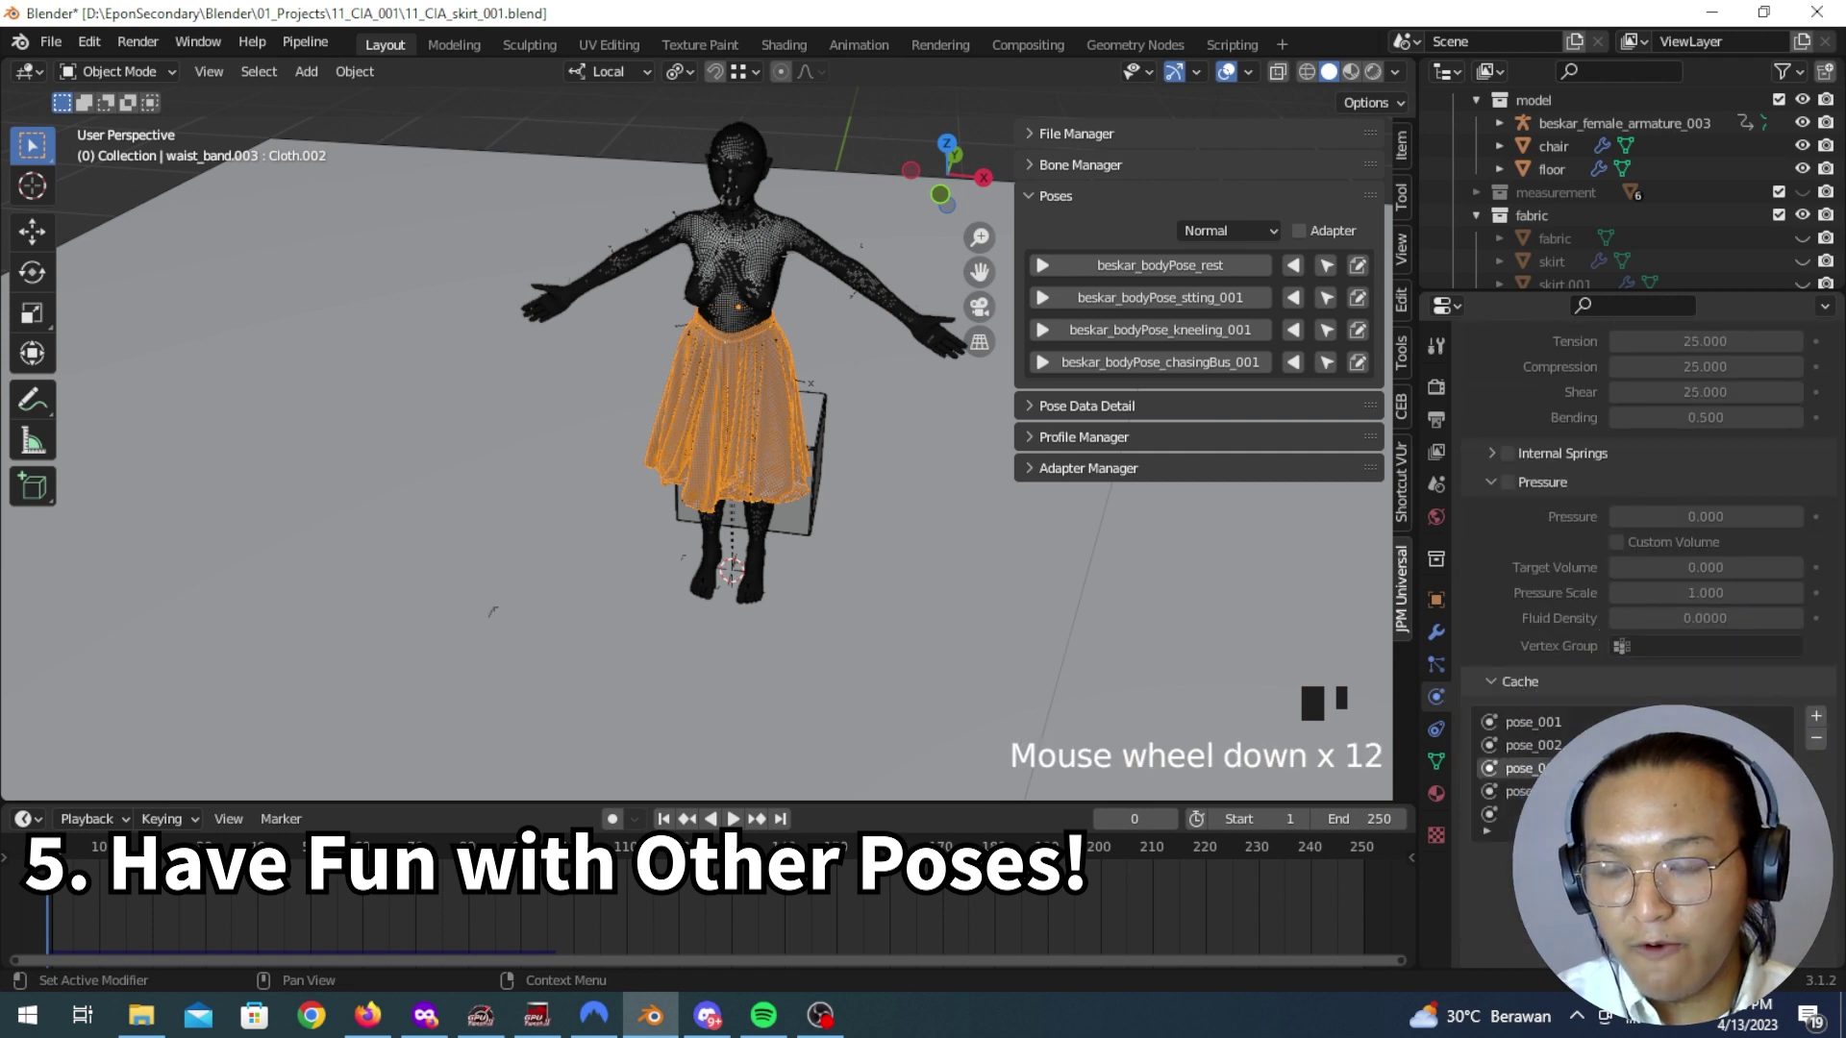
click(1519, 791)
middle_drag(1215, 644, 781, 484)
scroll(781, 484, up, 3)
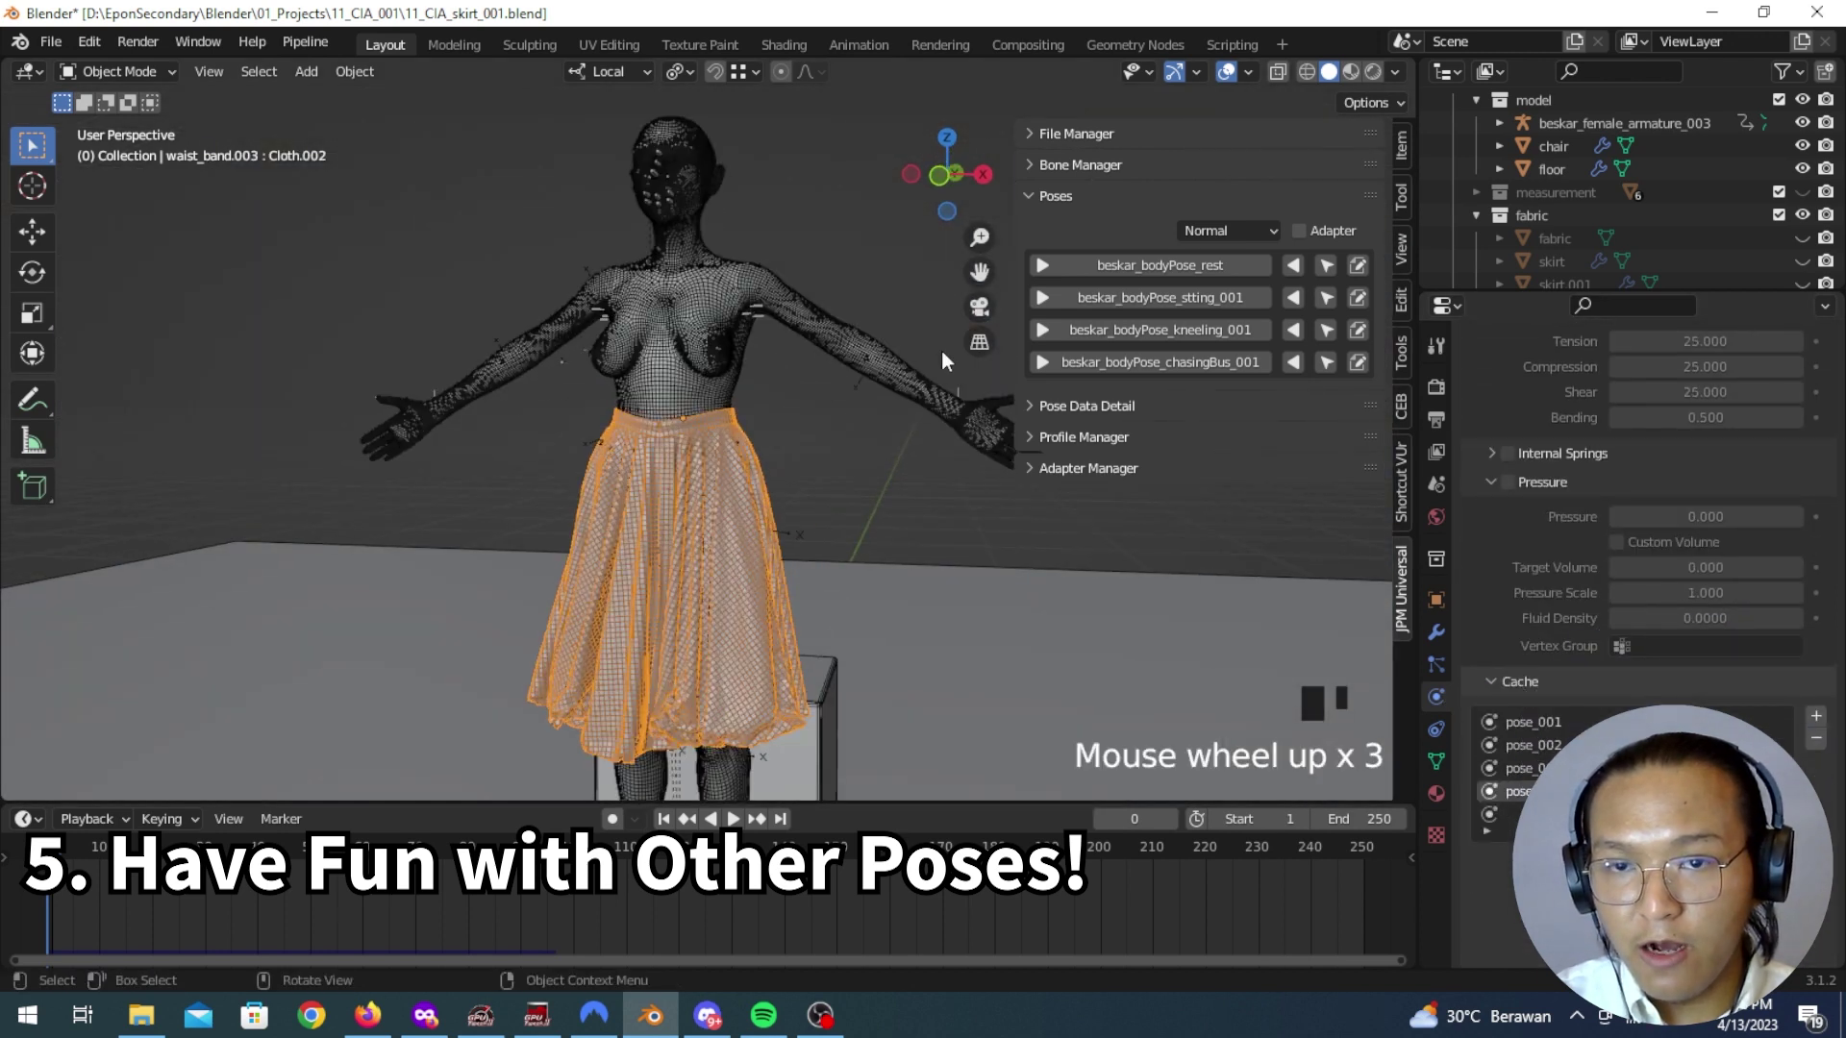
Step: Play the skirt's spinning cloth simulation, then stop and step back to frame 72
key(space)
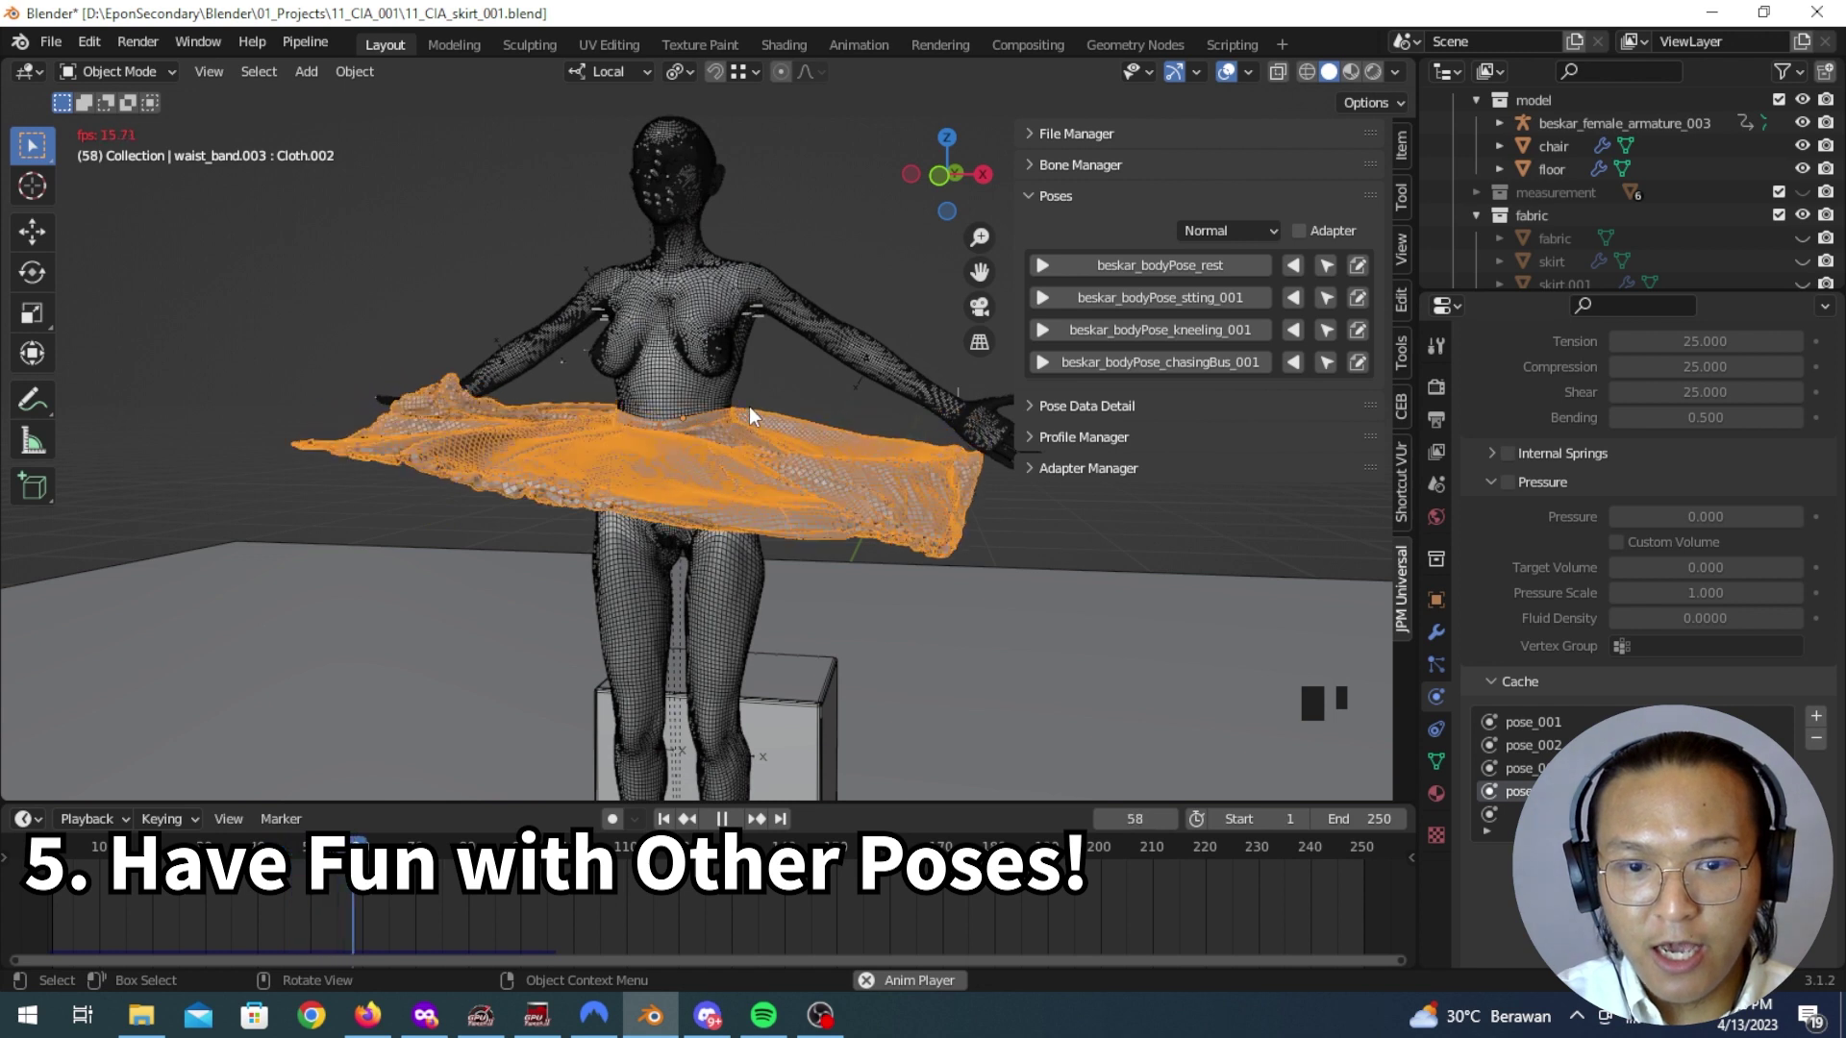
key(space)
middle_drag(748, 414, 619, 527)
key(space)
key(space)
key(Left)
key(Left)
key(Left)
key(Left)
key(Left)
key(Left)
Step: Preview the spinning skirt in Rendered shading without overlays and examine the plaid fabric up close
scroll(620, 527, down, 3)
click(1377, 70)
middle_drag(563, 453, 731, 433)
click(1199, 72)
middle_drag(879, 305, 852, 560)
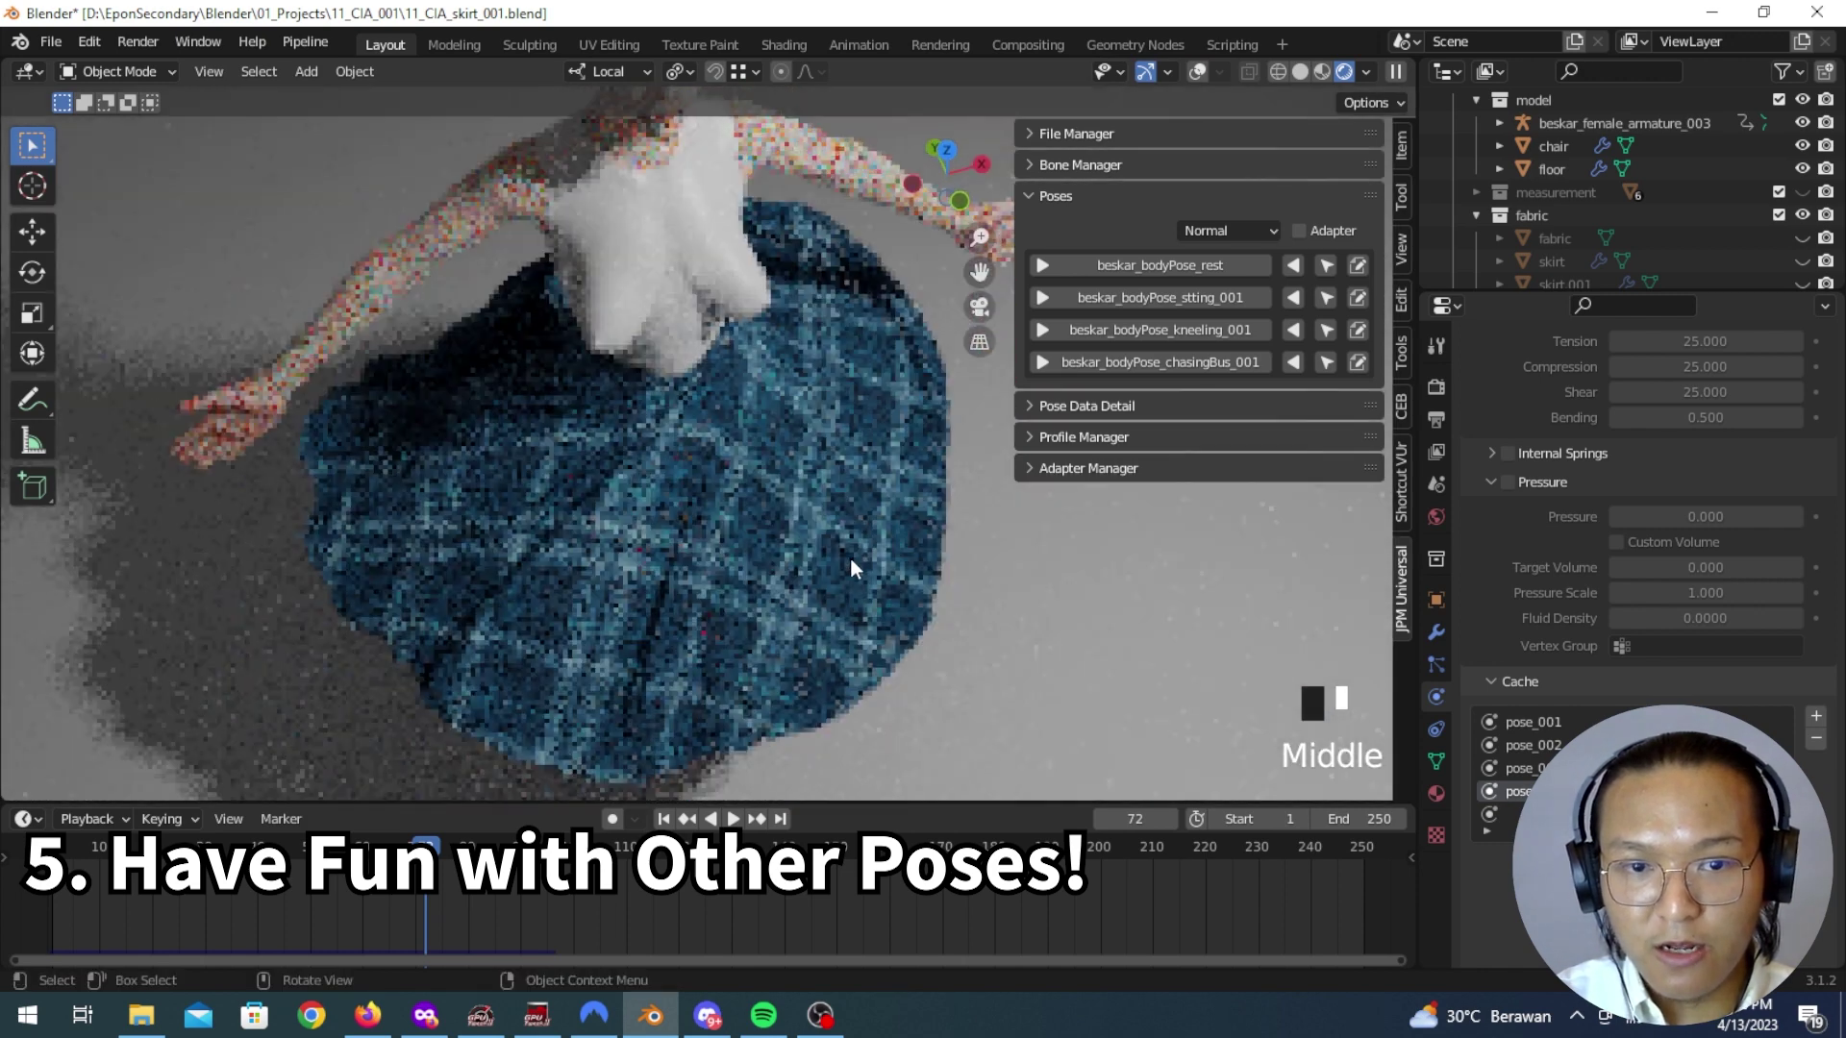
scroll(696, 696, up, 1)
shift+middle_drag(696, 697, 715, 516)
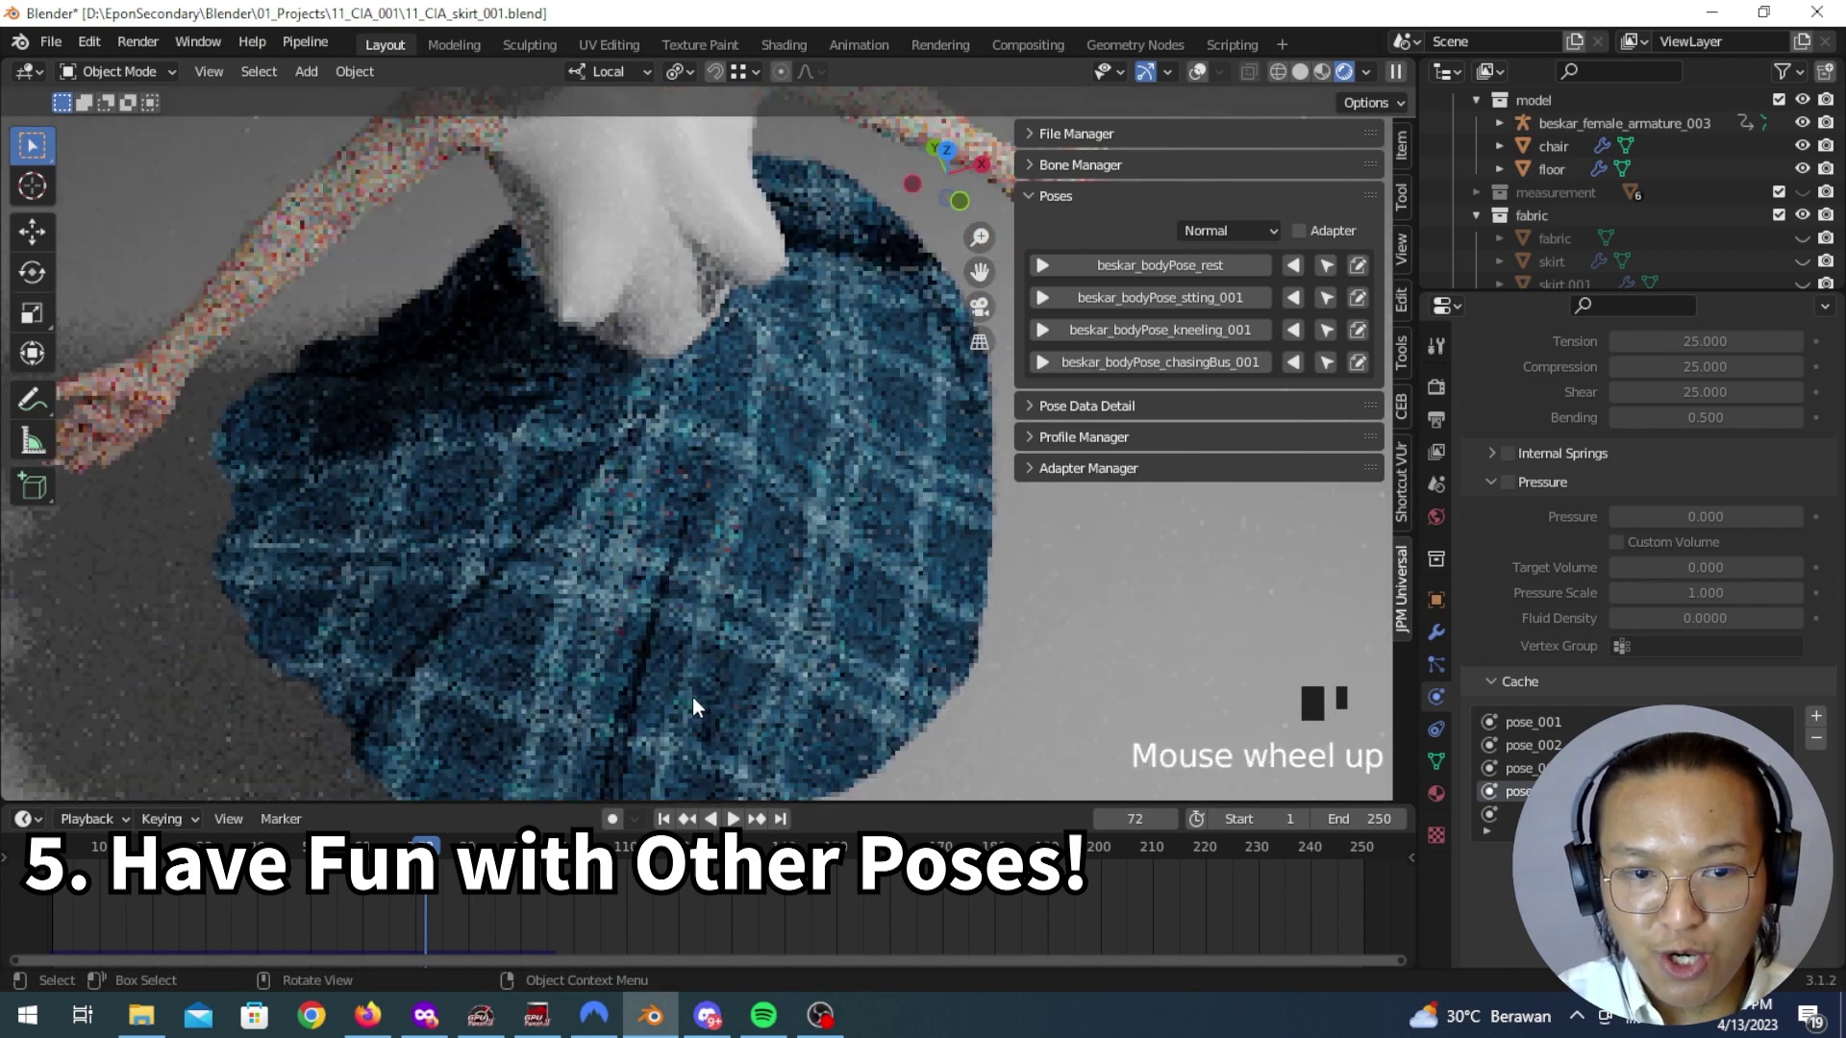
scroll(827, 545, up, 2)
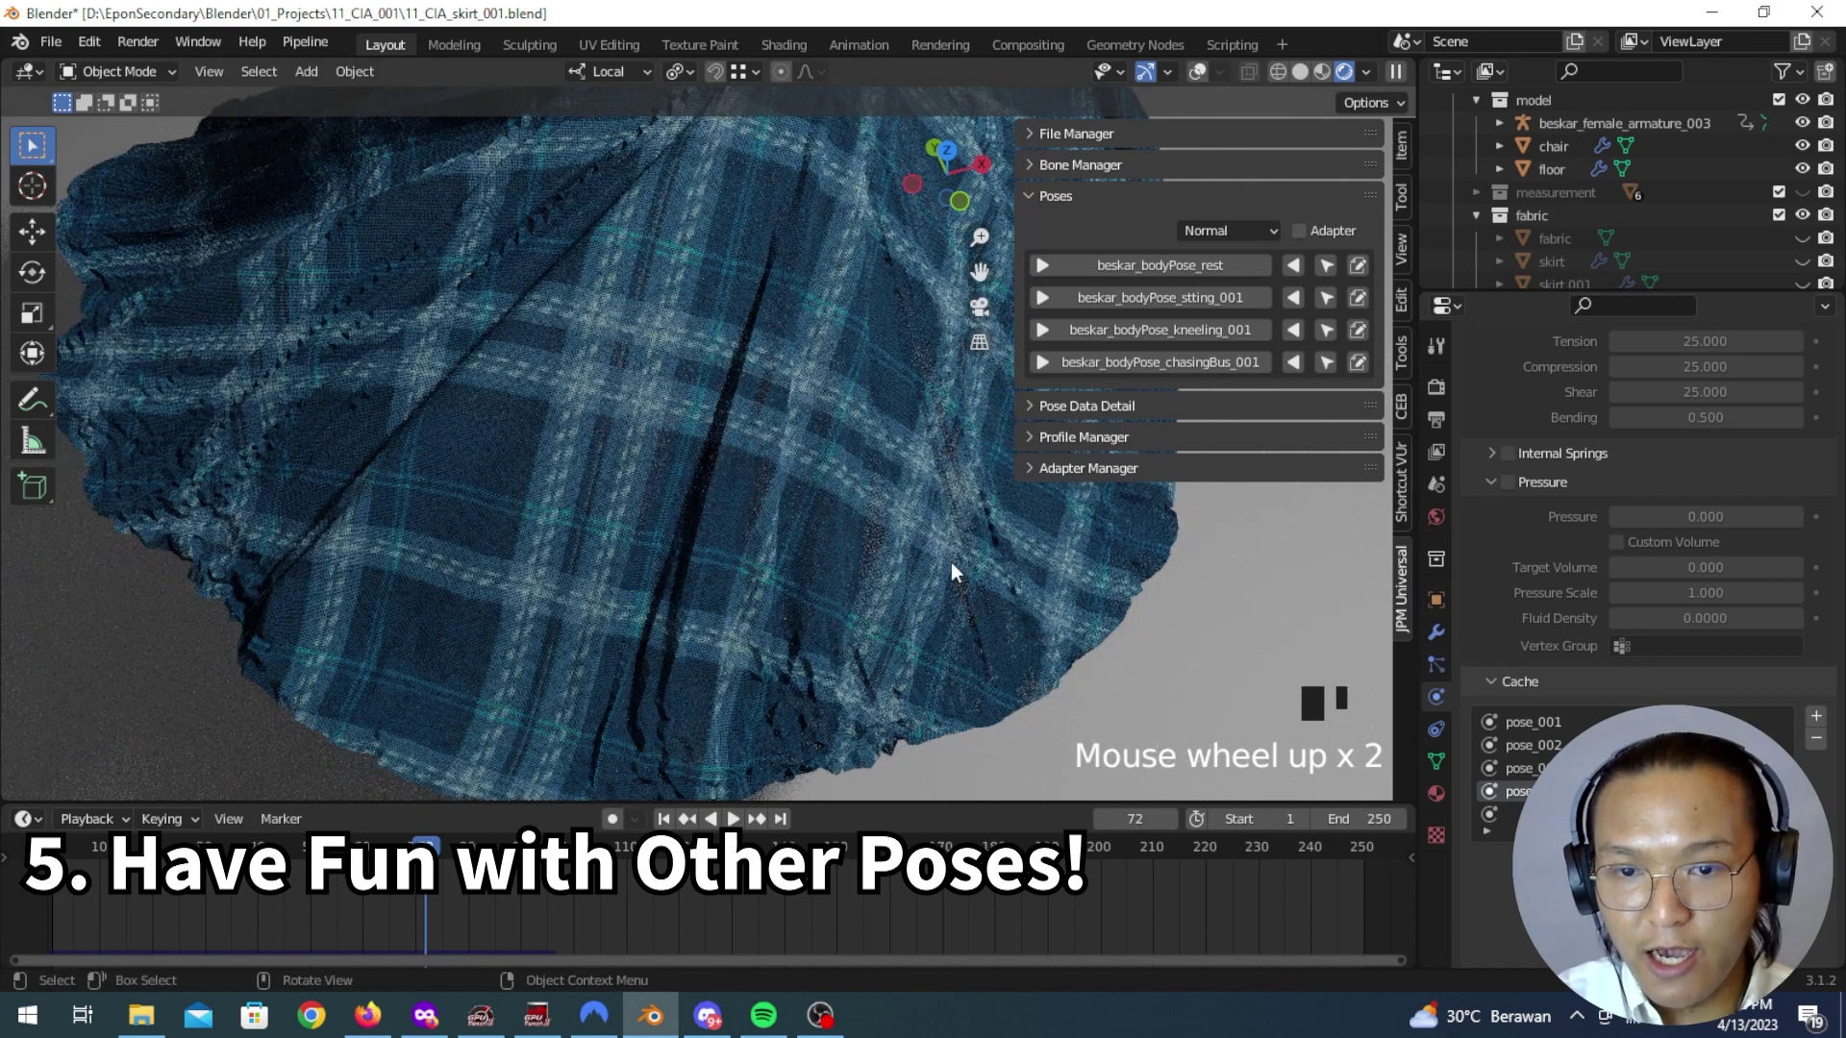
Step: Enable the viewport display of the skirt's CorrectiveSmooth modifier and view the whole skirt
click(1436, 632)
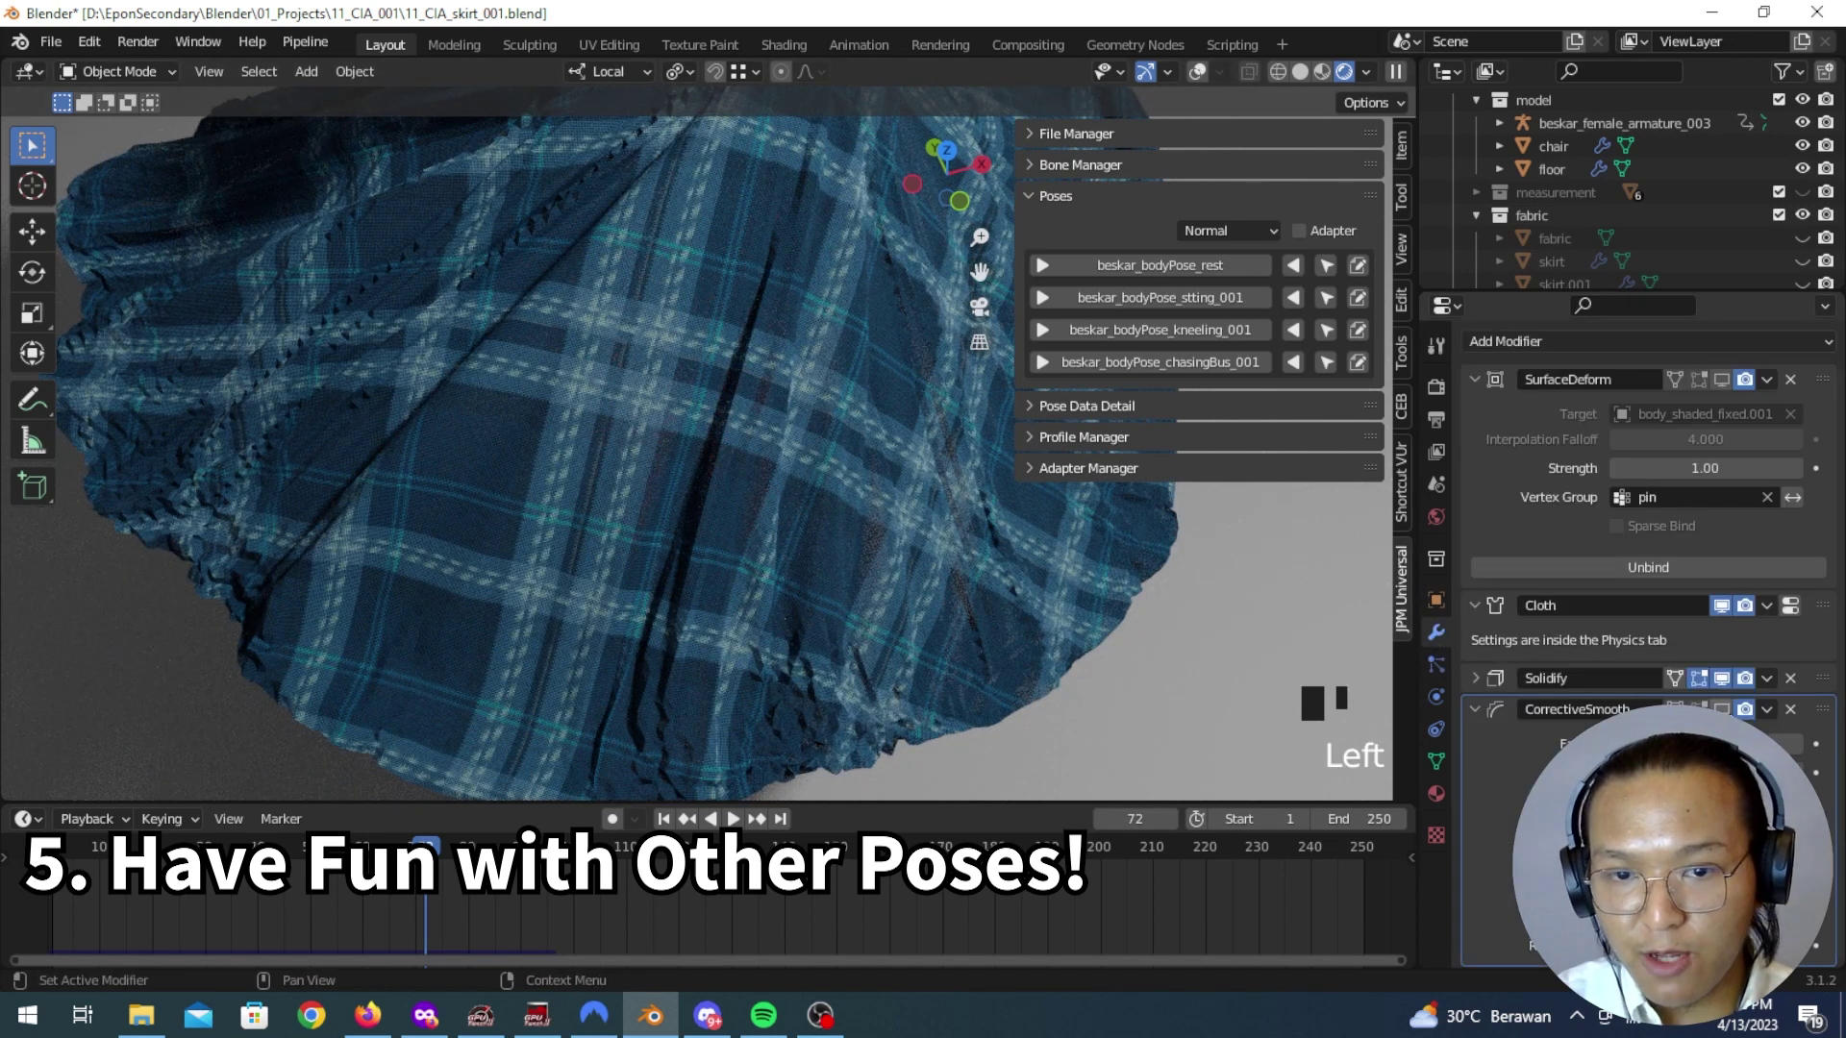
click(1203, 685)
middle_click(855, 604)
scroll(777, 587, down, 4)
mouse_move(777, 586)
middle_down()
mouse_move(725, 568)
mouse_move(769, 563)
middle_up()
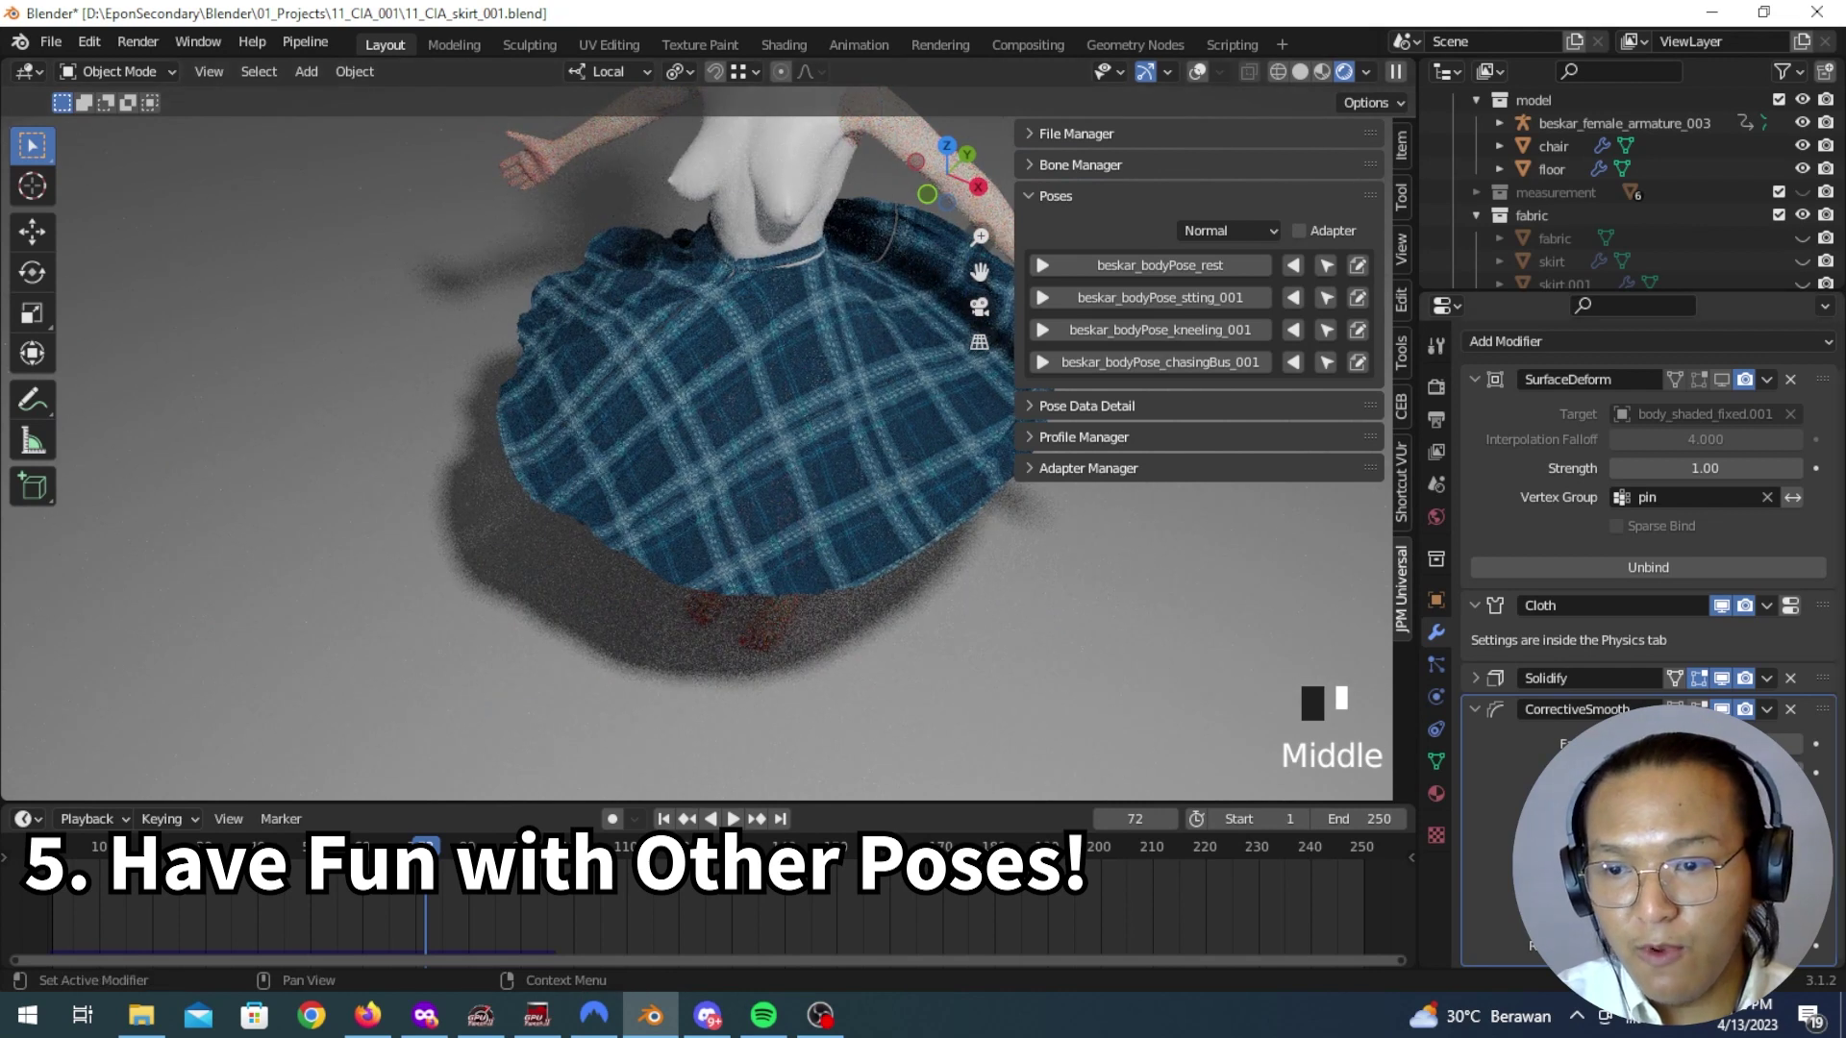
Step: Step through the rendered spin between frames 70 and 84 and examine the skirt's shape from the front
click(1056, 633)
key(Left)
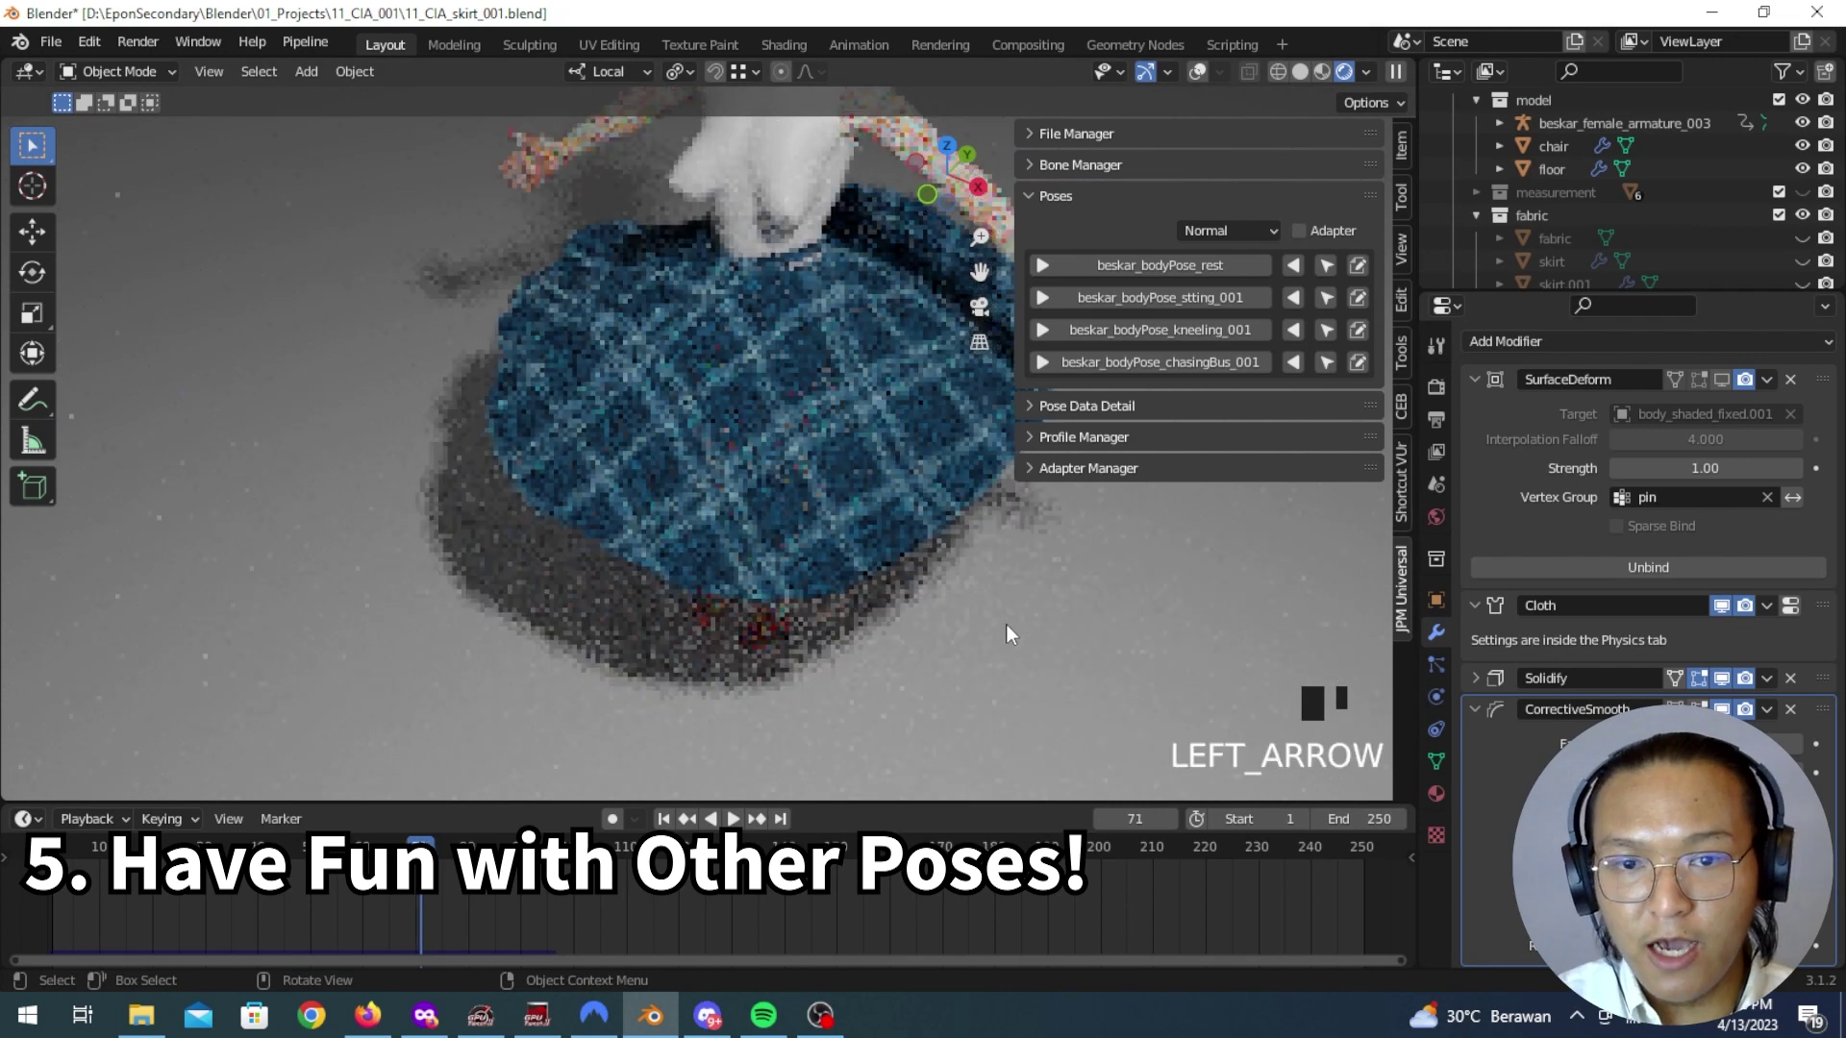
key(Left)
key(Right)
key(Right)
key(Right)
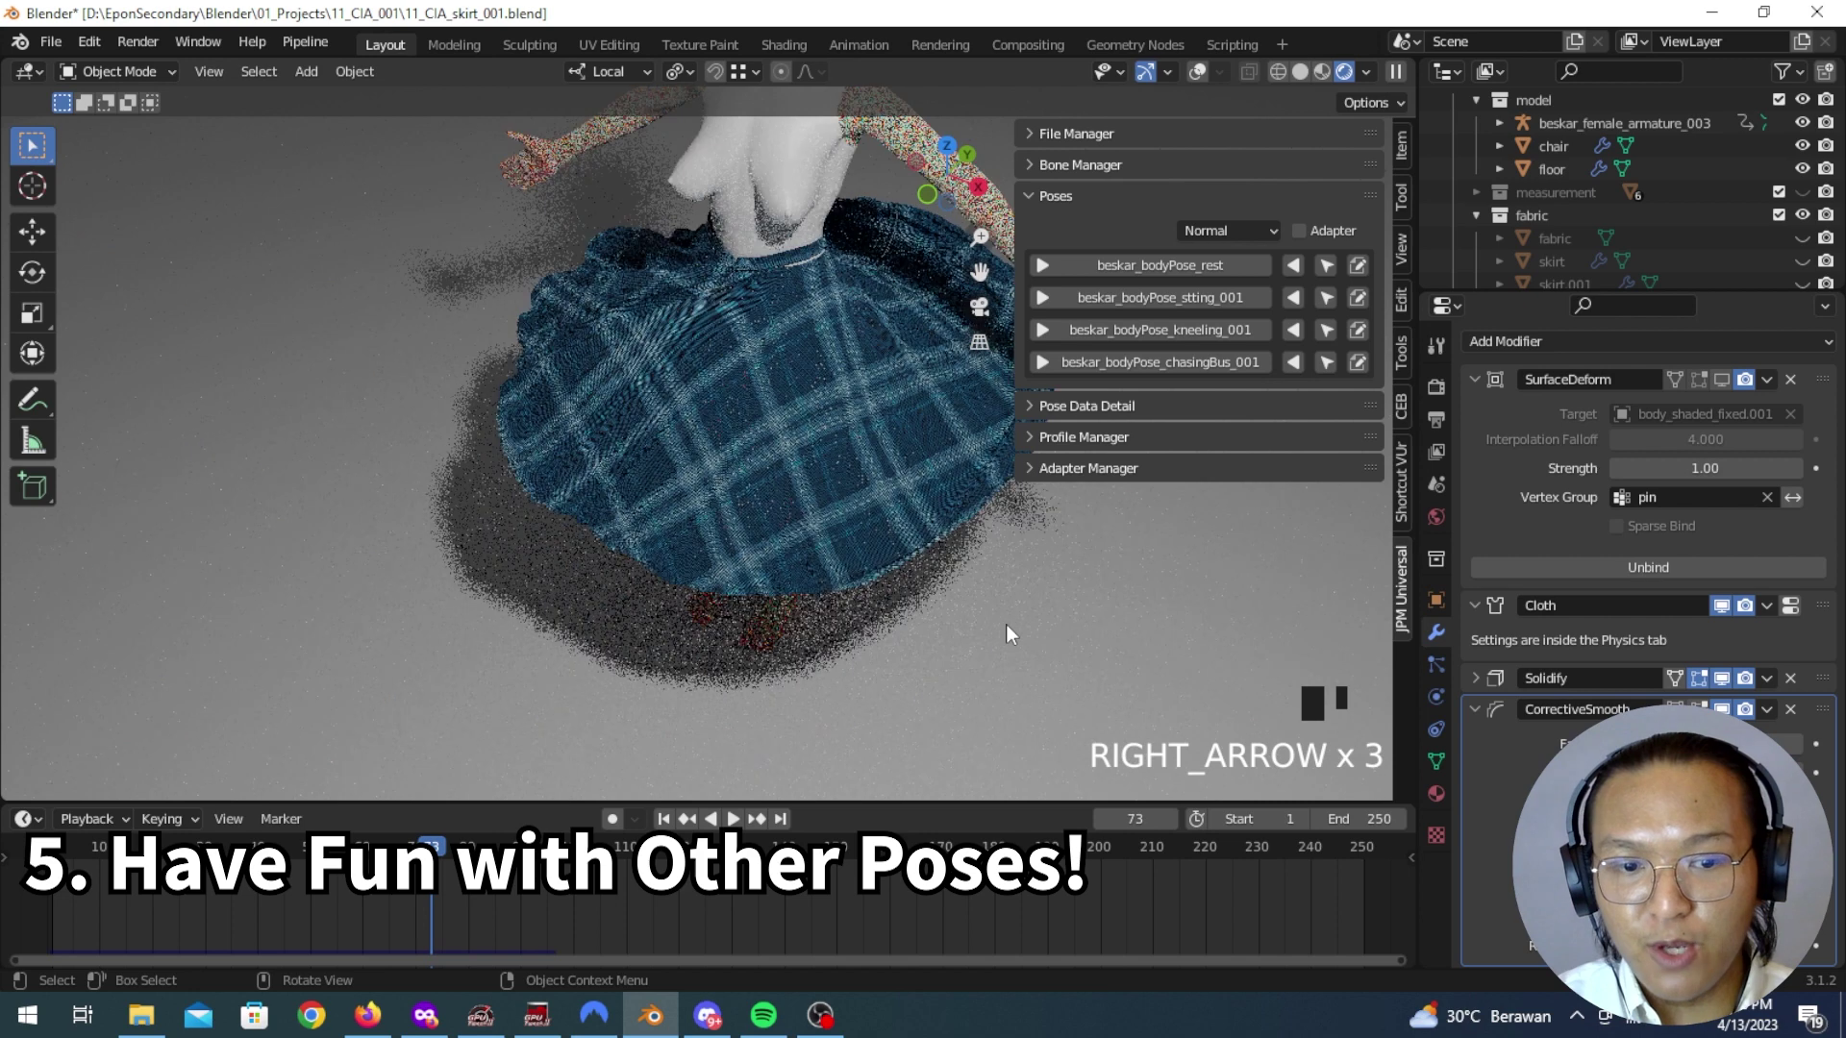
key(Right)
key(Right)
key(Right)
key(Right)
key(Right)
key(Right)
key(Right)
key(Right)
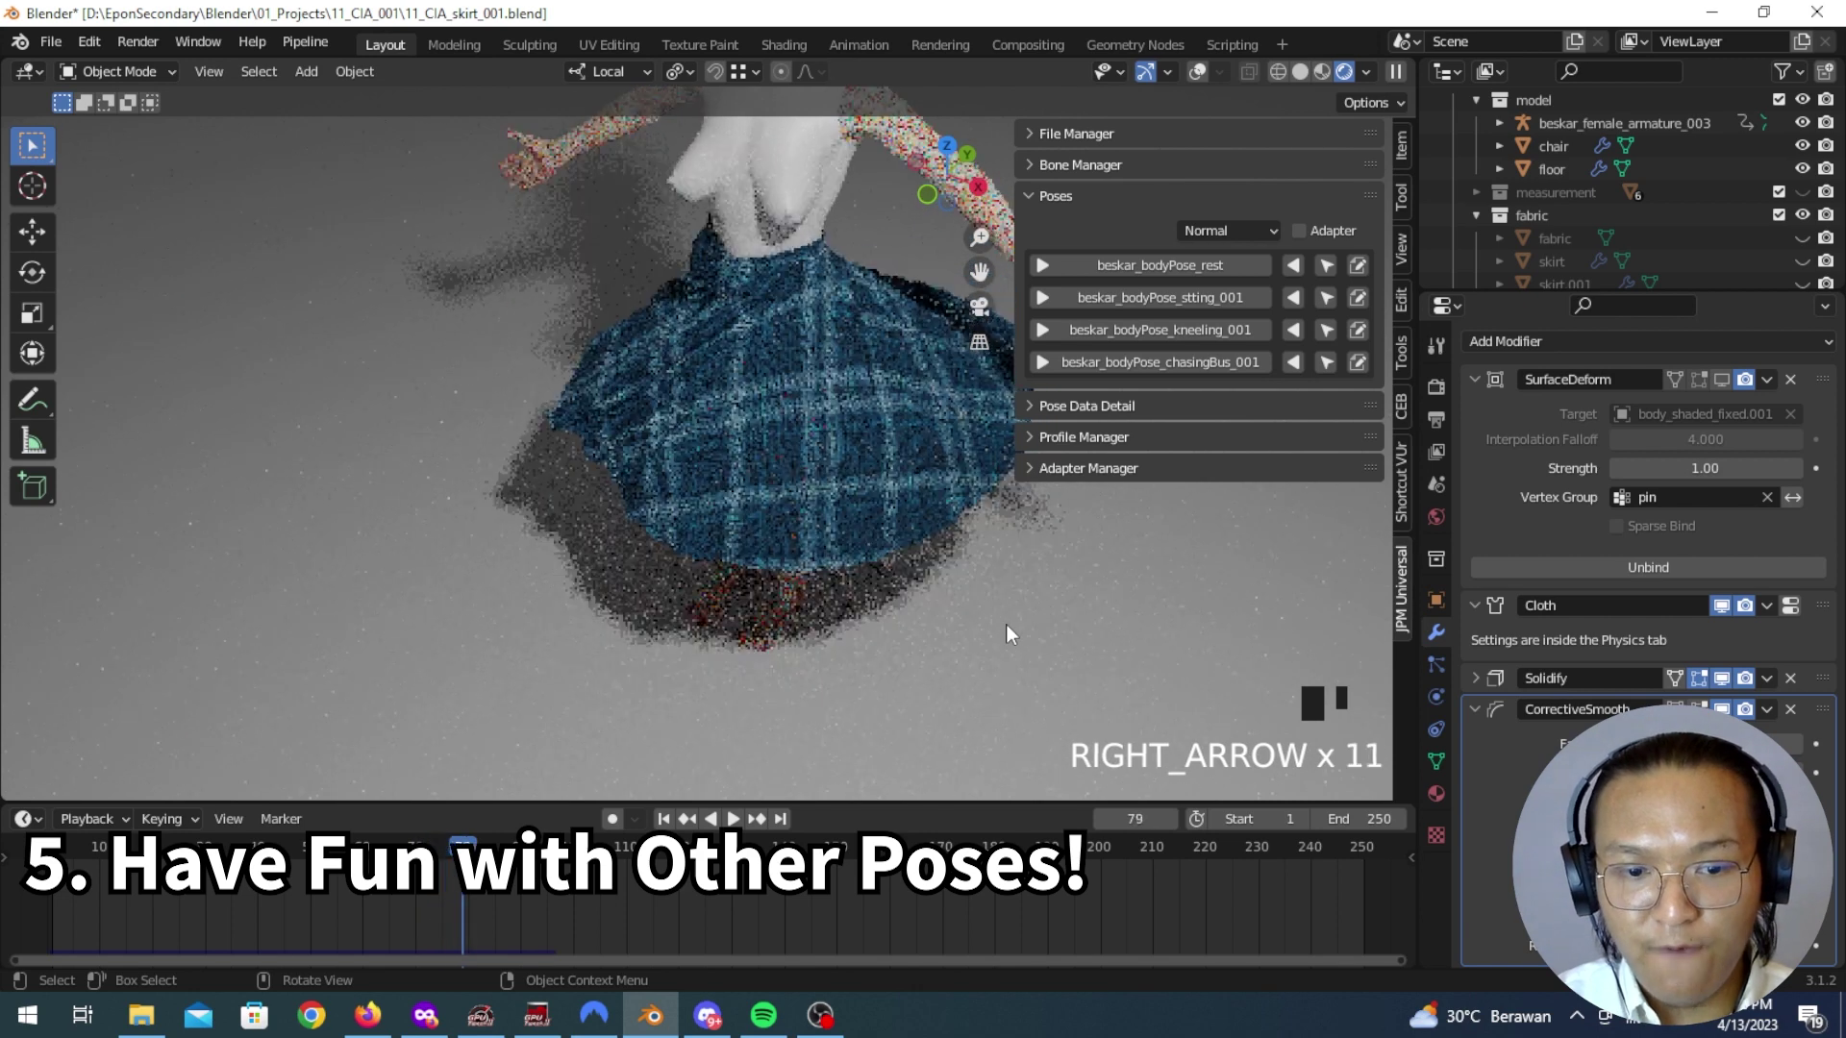
key(Right)
key(Right)
key(Right)
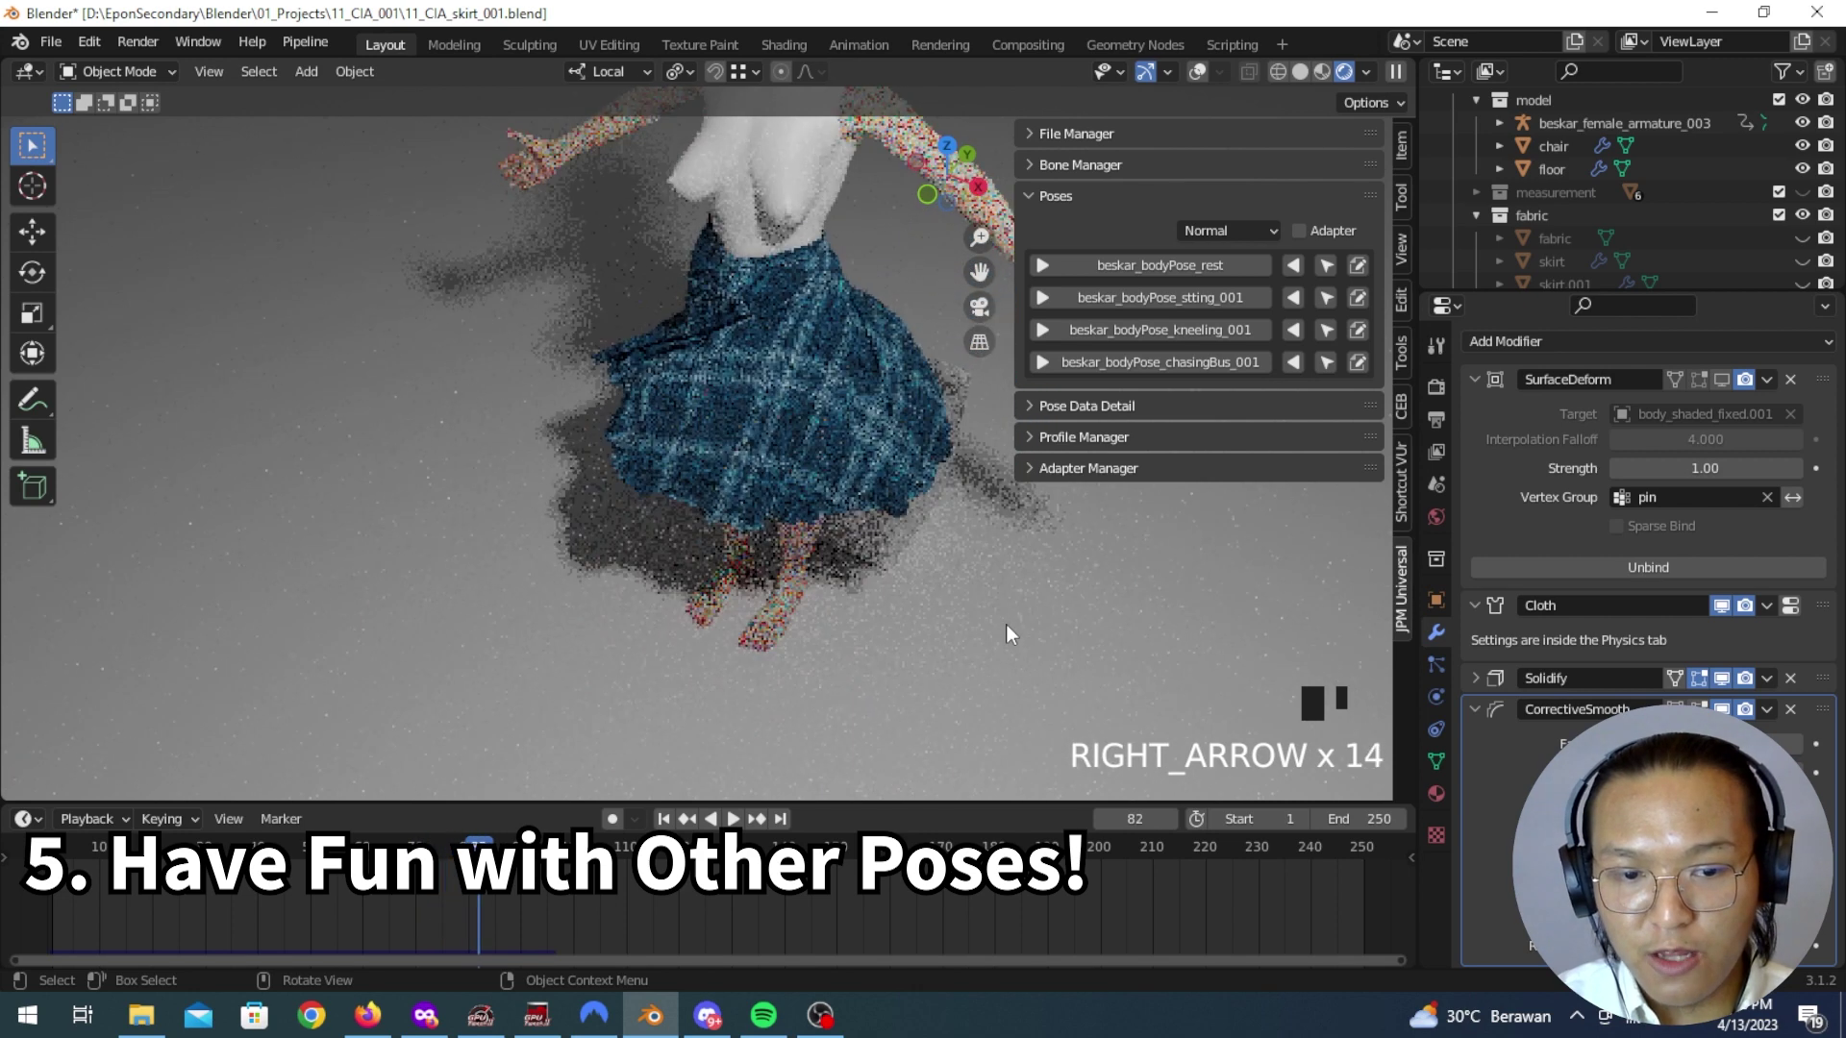
key(Right)
key(Right)
mouse_move(1006, 625)
middle_down()
mouse_move(804, 494)
mouse_move(725, 484)
mouse_move(1011, 498)
mouse_move(677, 509)
mouse_move(1087, 521)
mouse_move(798, 540)
mouse_move(748, 502)
mouse_move(786, 544)
mouse_move(910, 550)
mouse_move(777, 631)
mouse_move(1019, 612)
middle_up()
scroll(779, 635, up, 3)
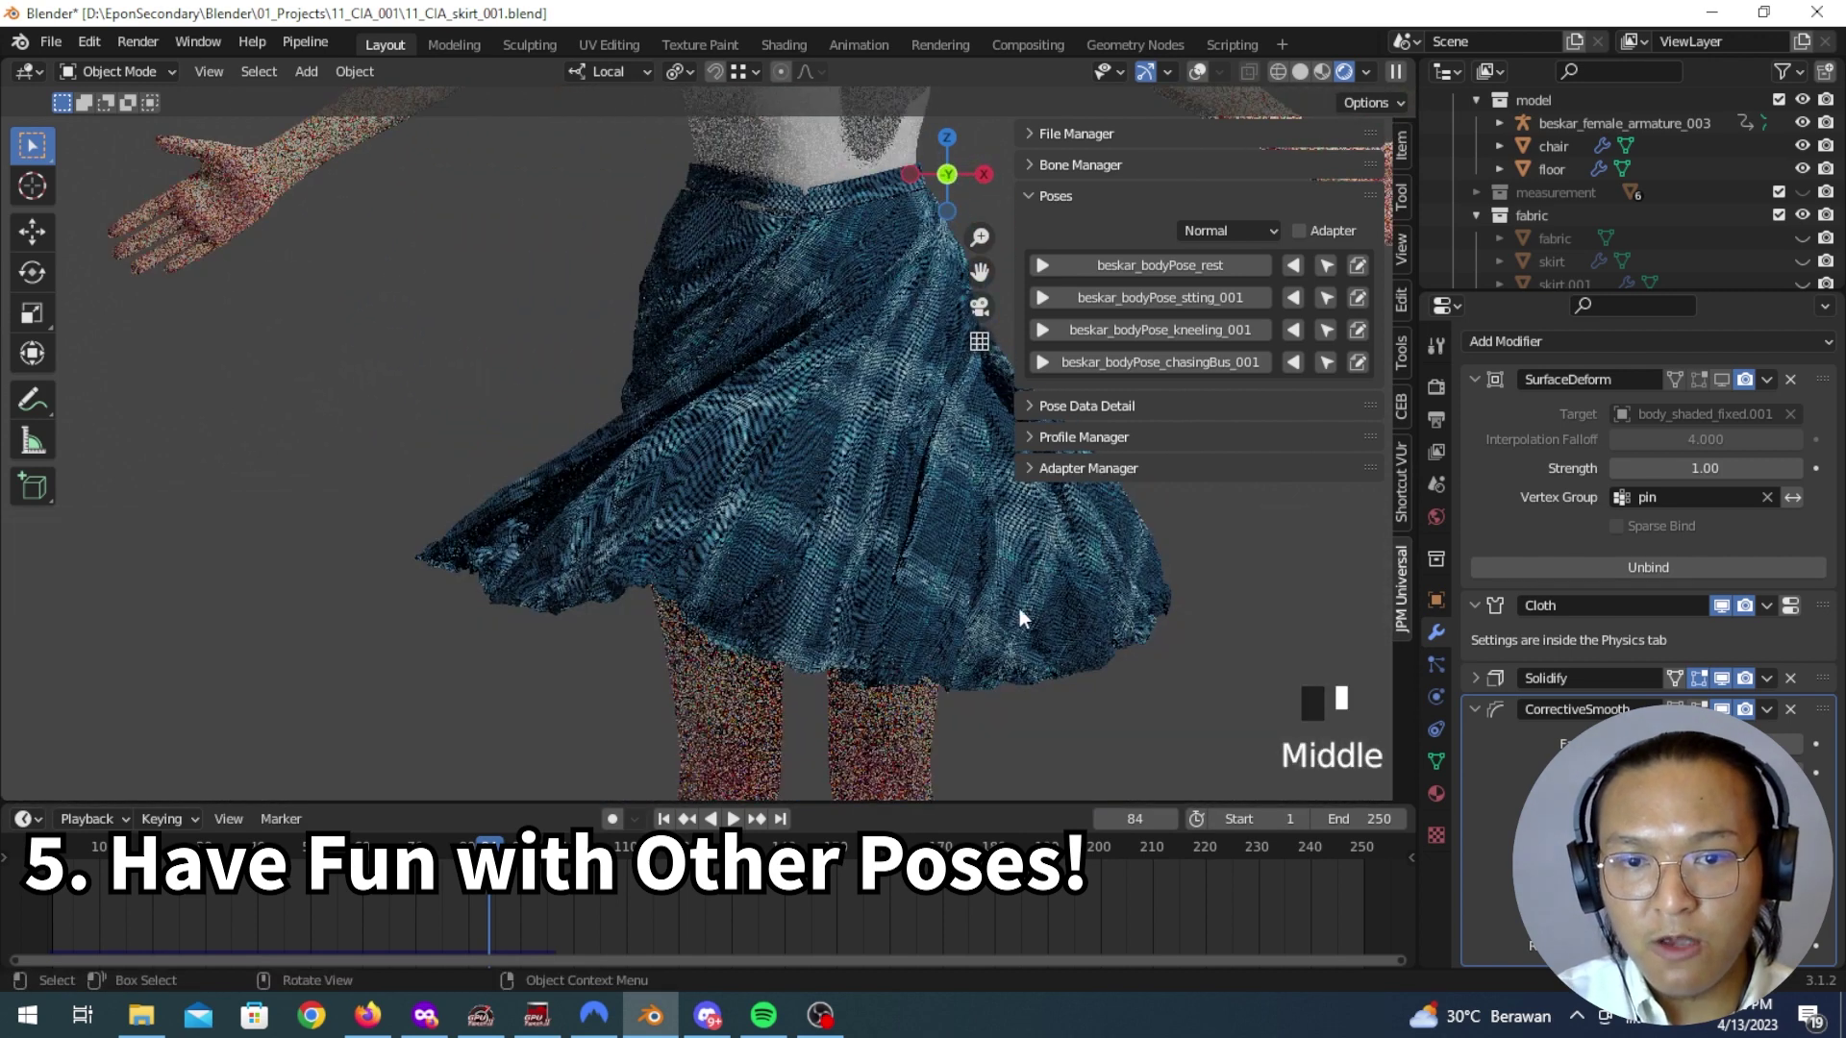
scroll(891, 624, down, 5)
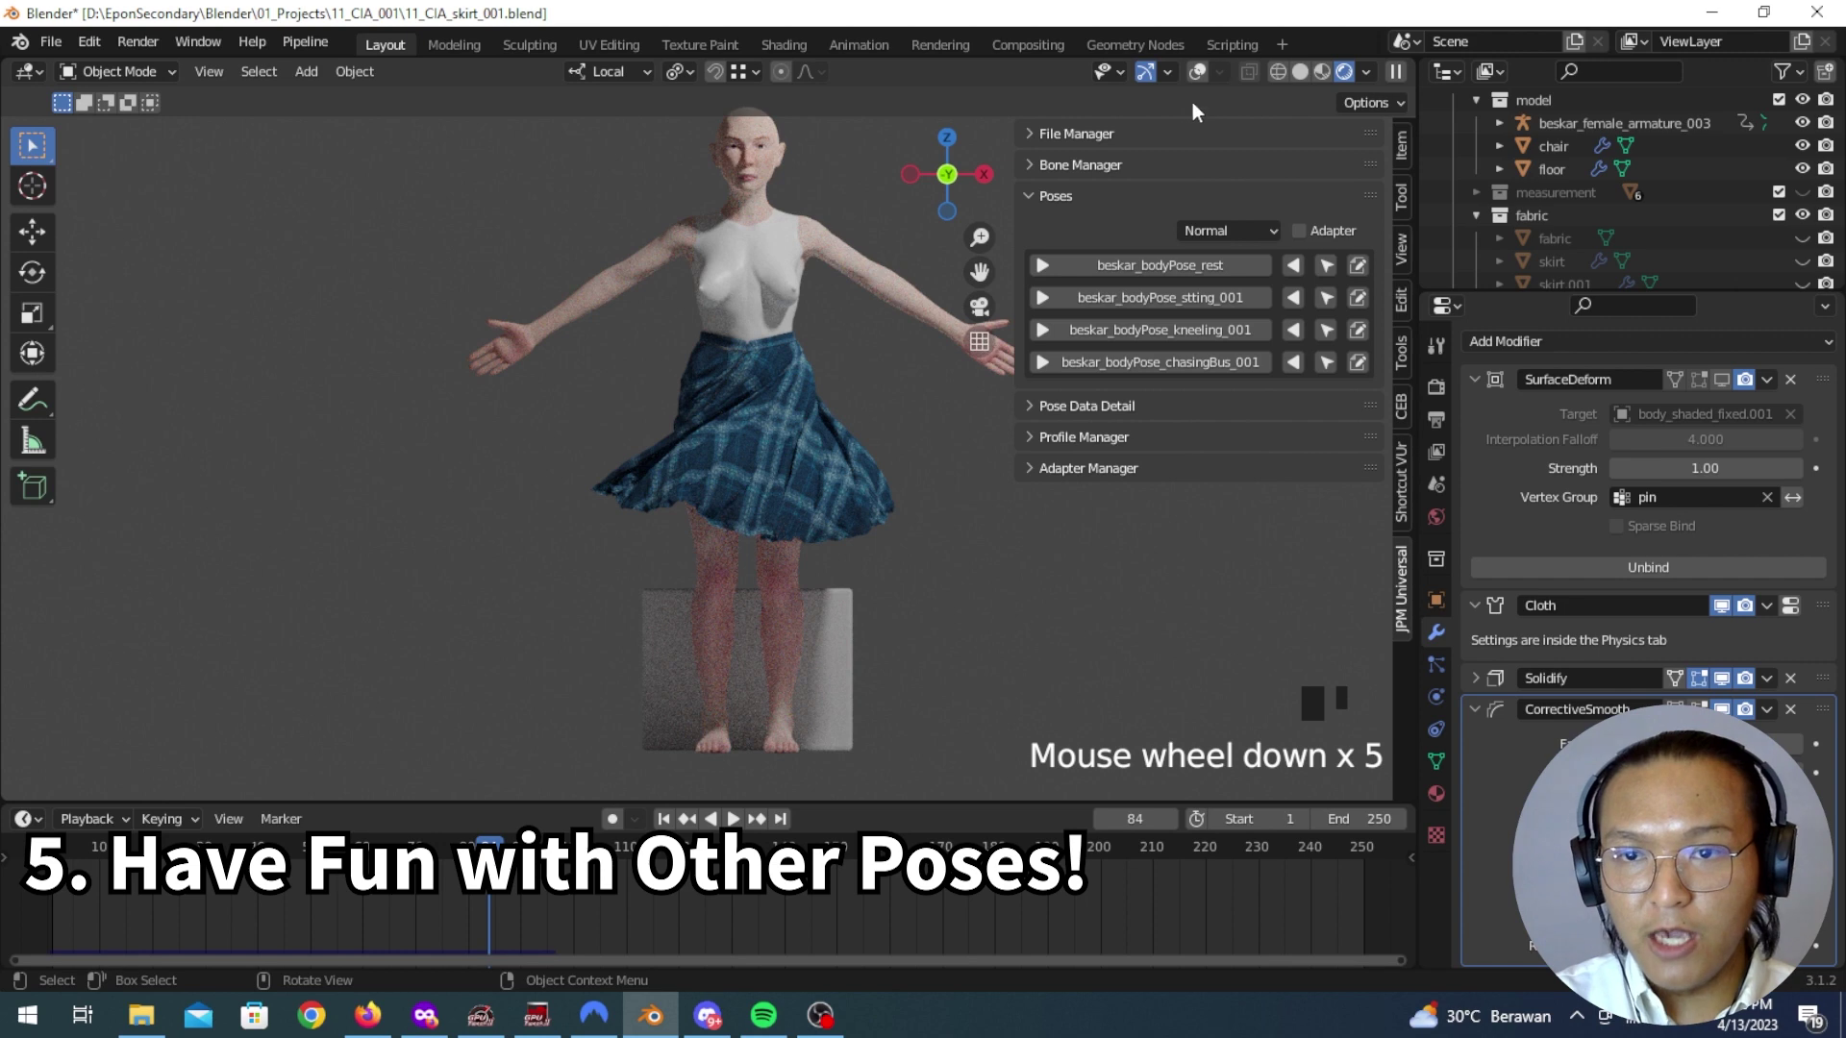
Step: Turn the overlays and Solid shading back on for the spinning skirt and reset the animation to frame 0
click(1199, 70)
mouse_move(815, 395)
middle_down()
mouse_move(758, 489)
mouse_move(721, 438)
mouse_move(812, 434)
mouse_move(839, 402)
mouse_move(614, 544)
middle_up()
click(1300, 71)
scroll(823, 419, up, 4)
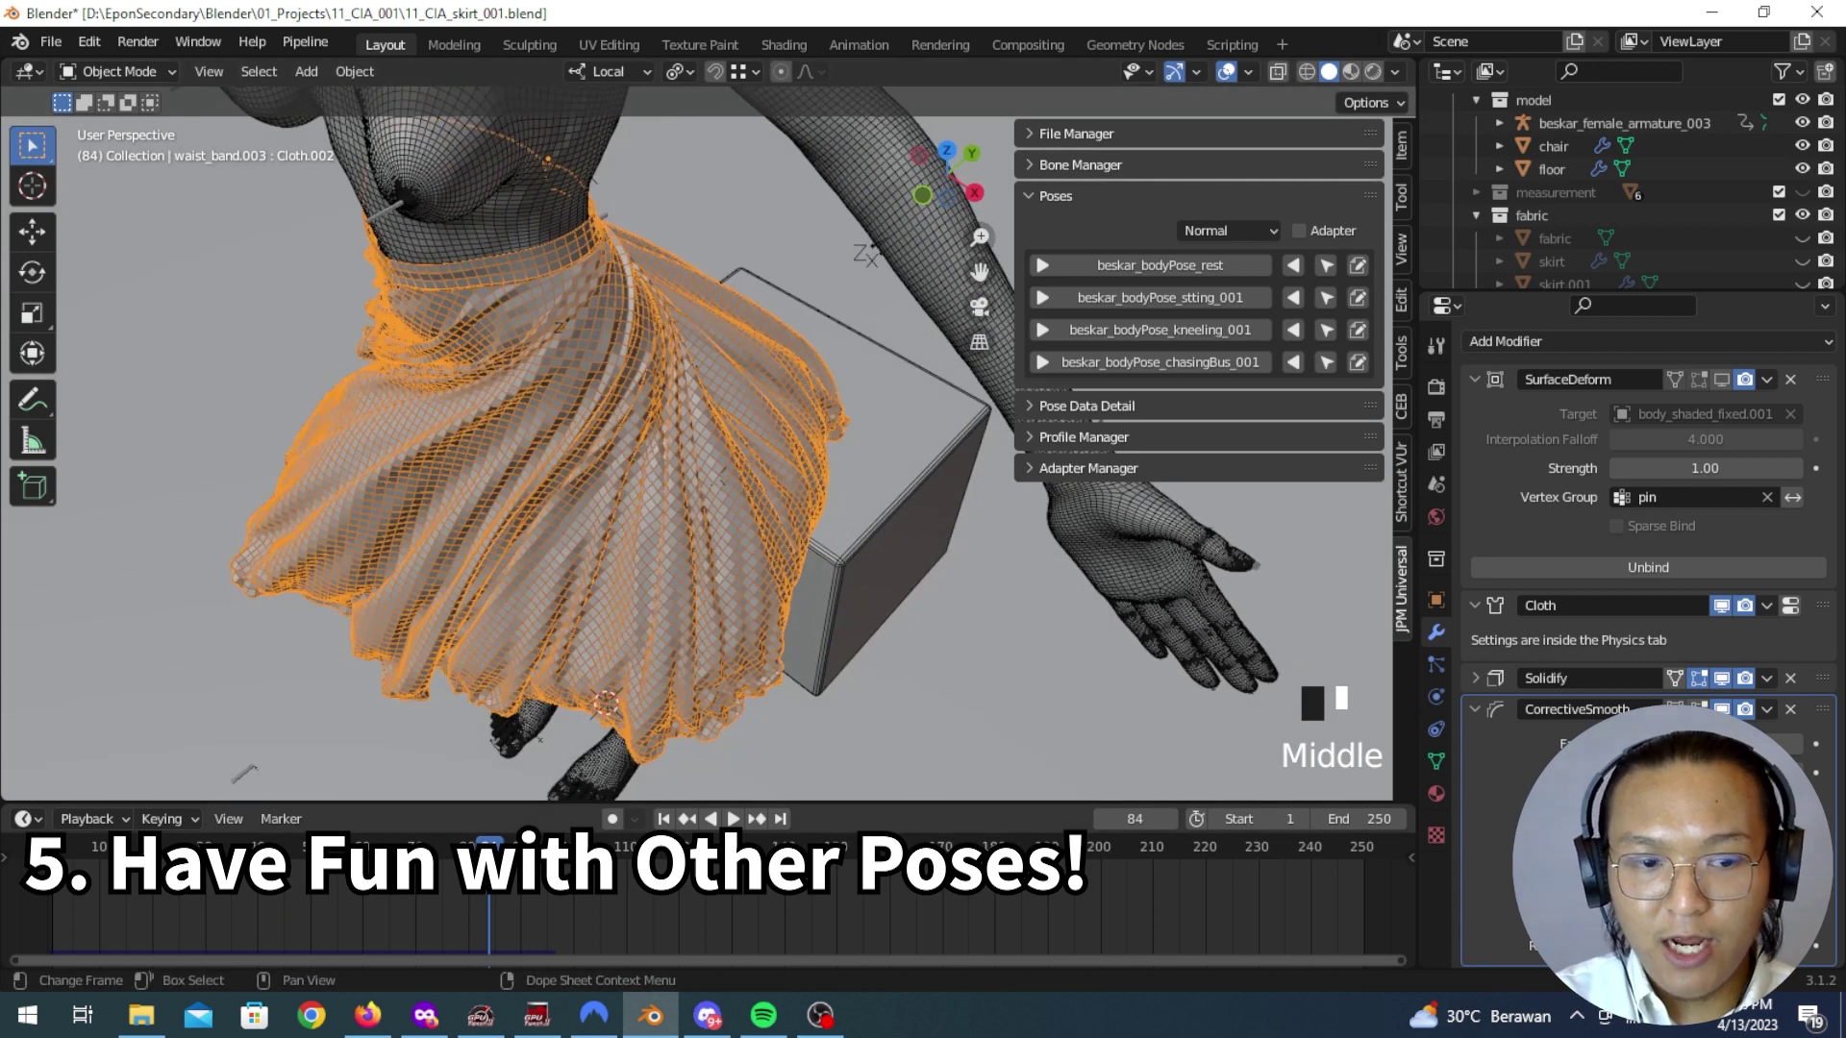
click(48, 904)
middle_drag(315, 593, 515, 579)
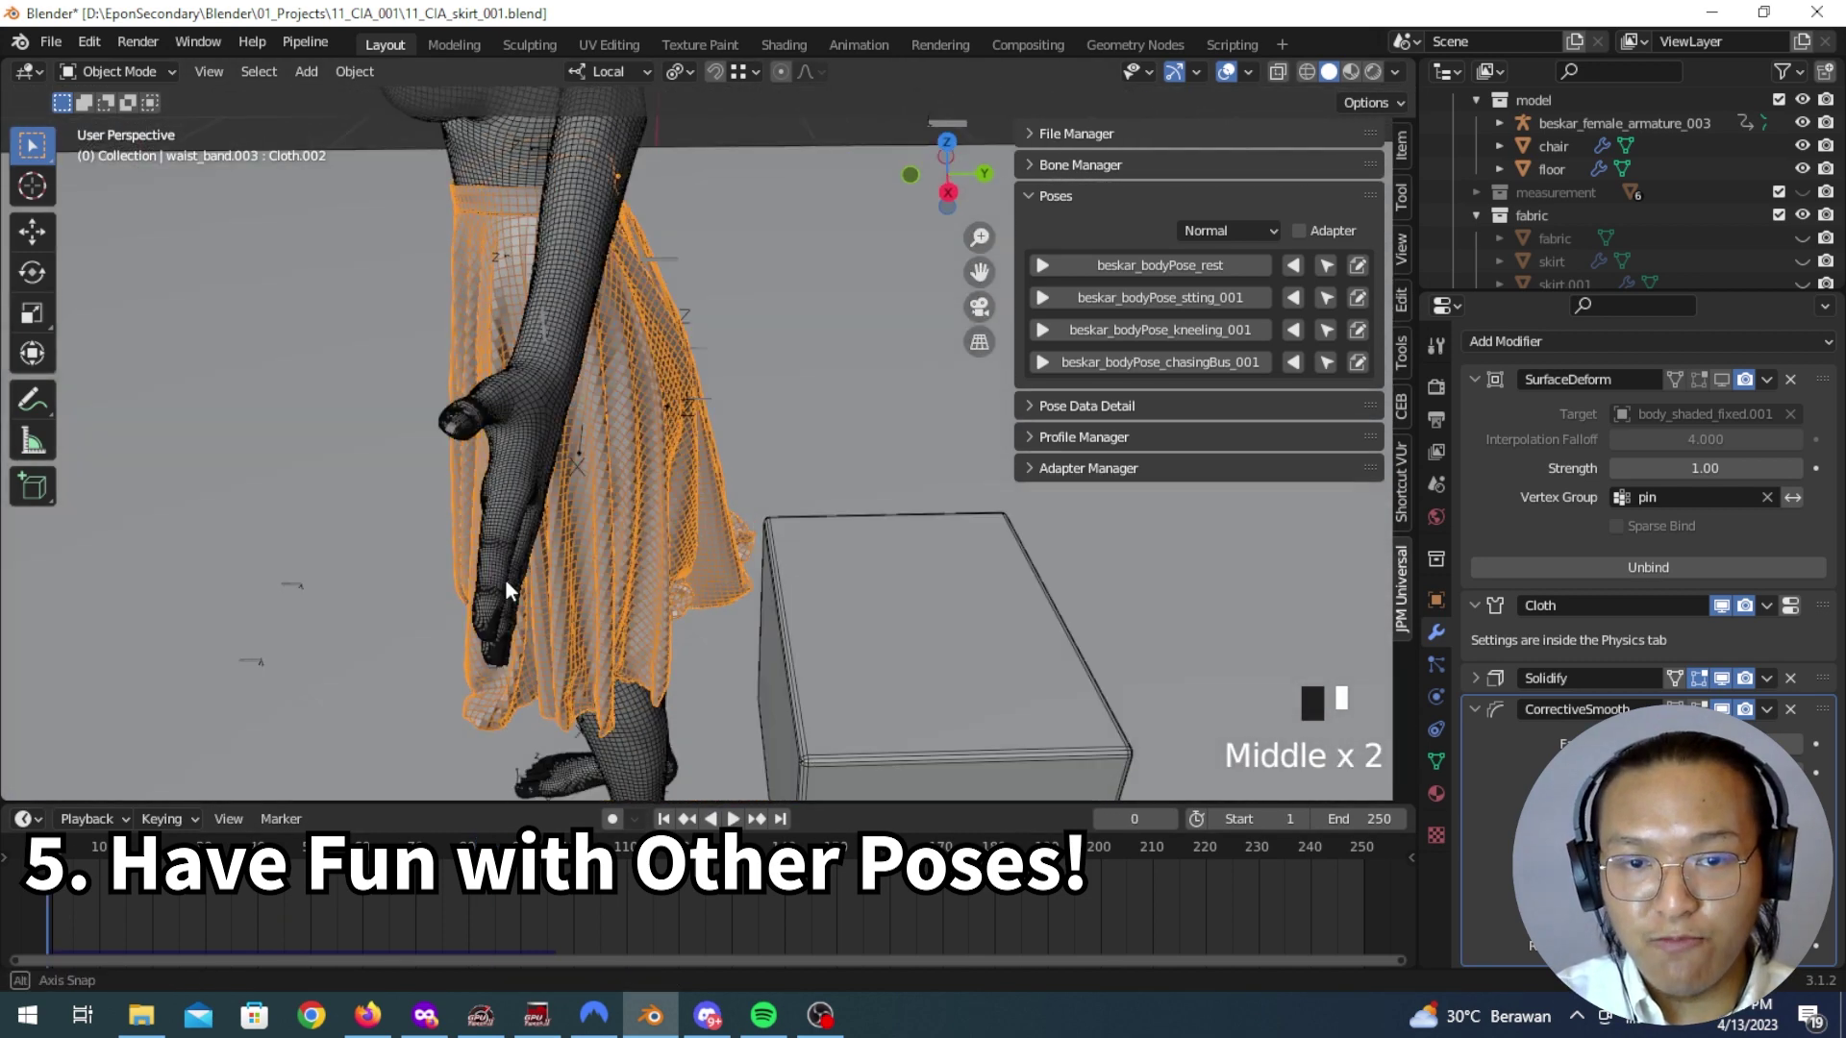
Step: Play the skirt's spin simulation from frame 0, pause it, and step forward to frame 84
scroll(700, 556, down, 3)
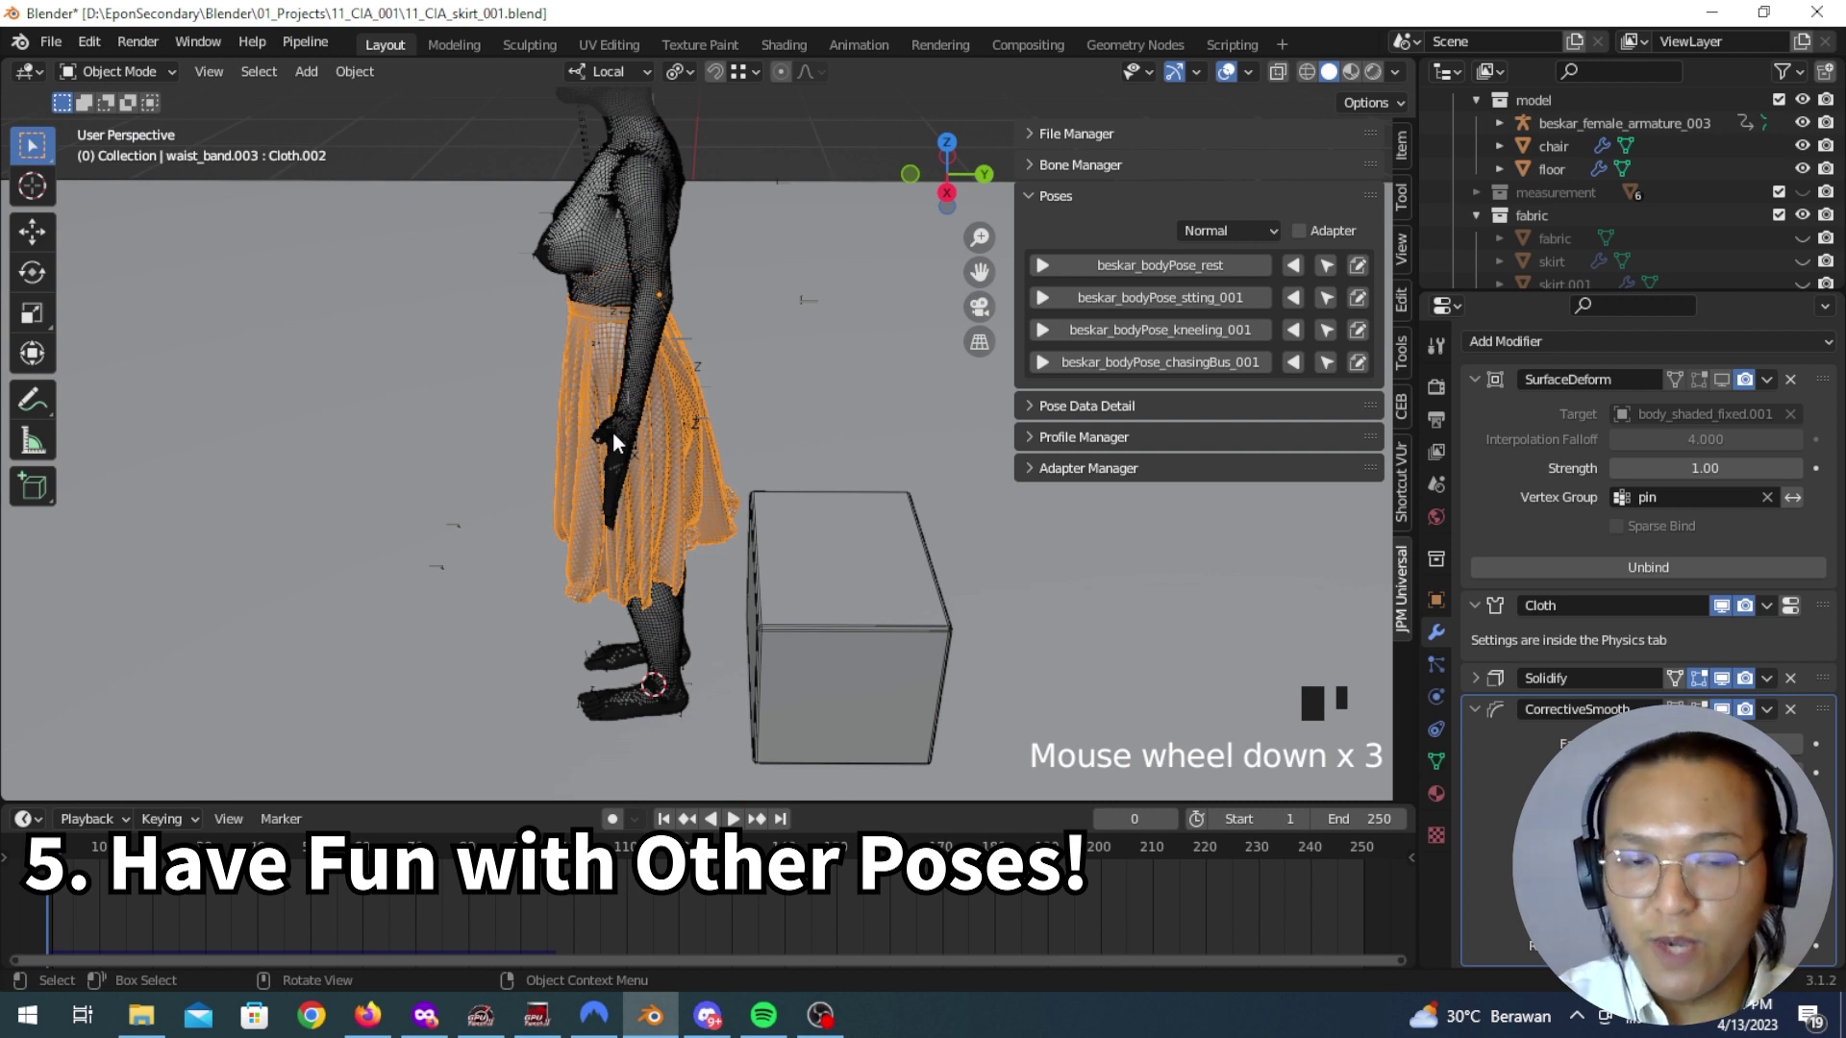
middle_drag(582, 462, 725, 476)
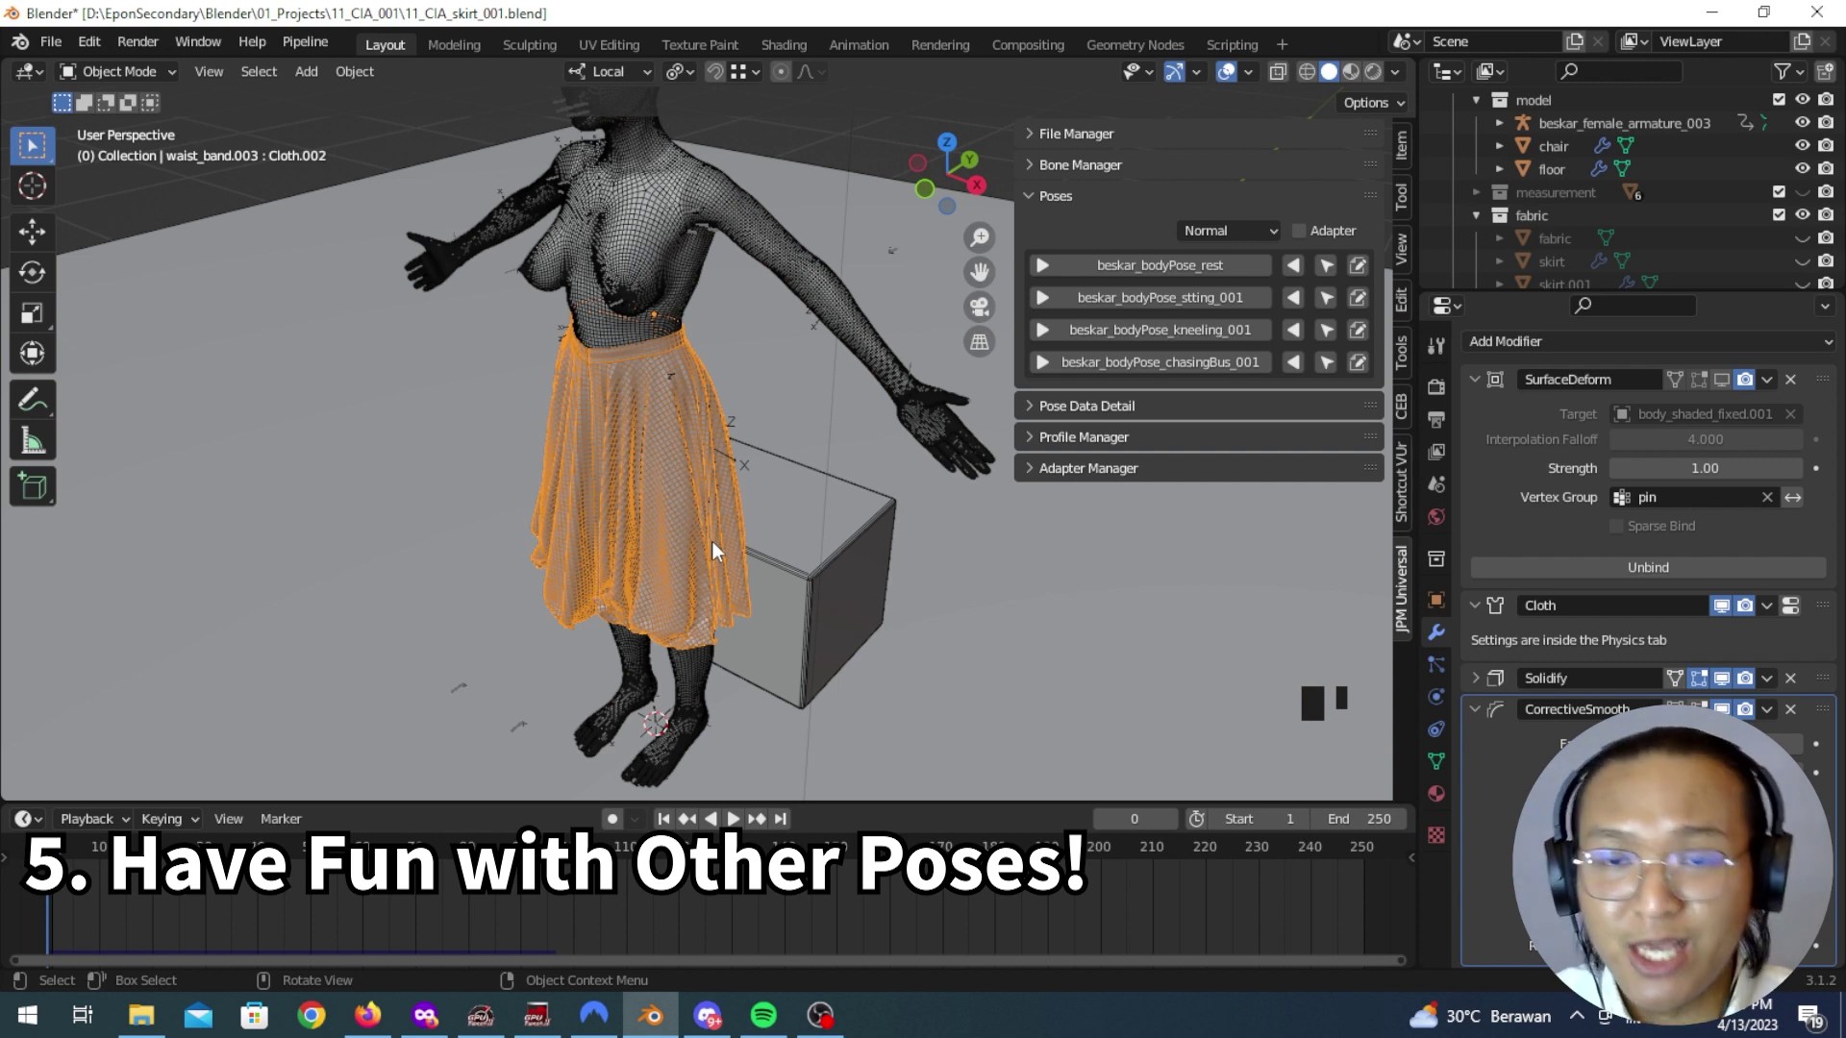
middle_drag(610, 539, 679, 504)
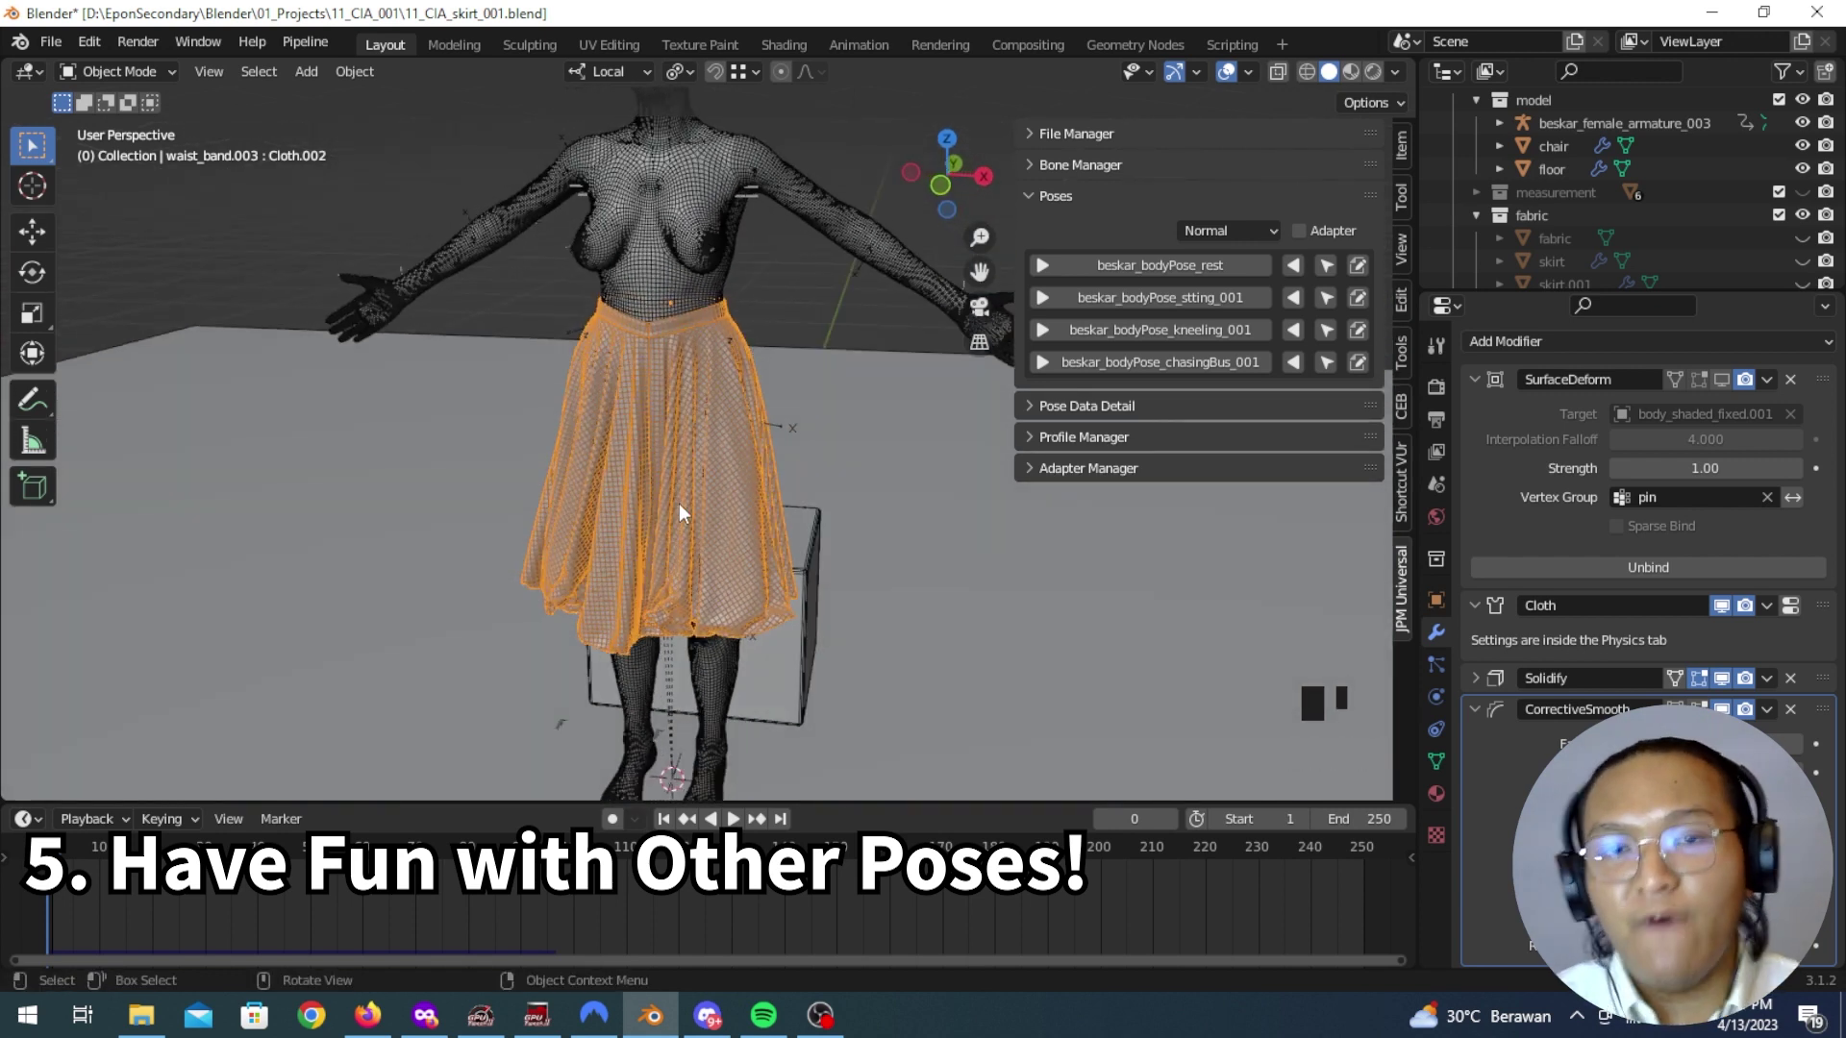
middle_drag(748, 519, 827, 557)
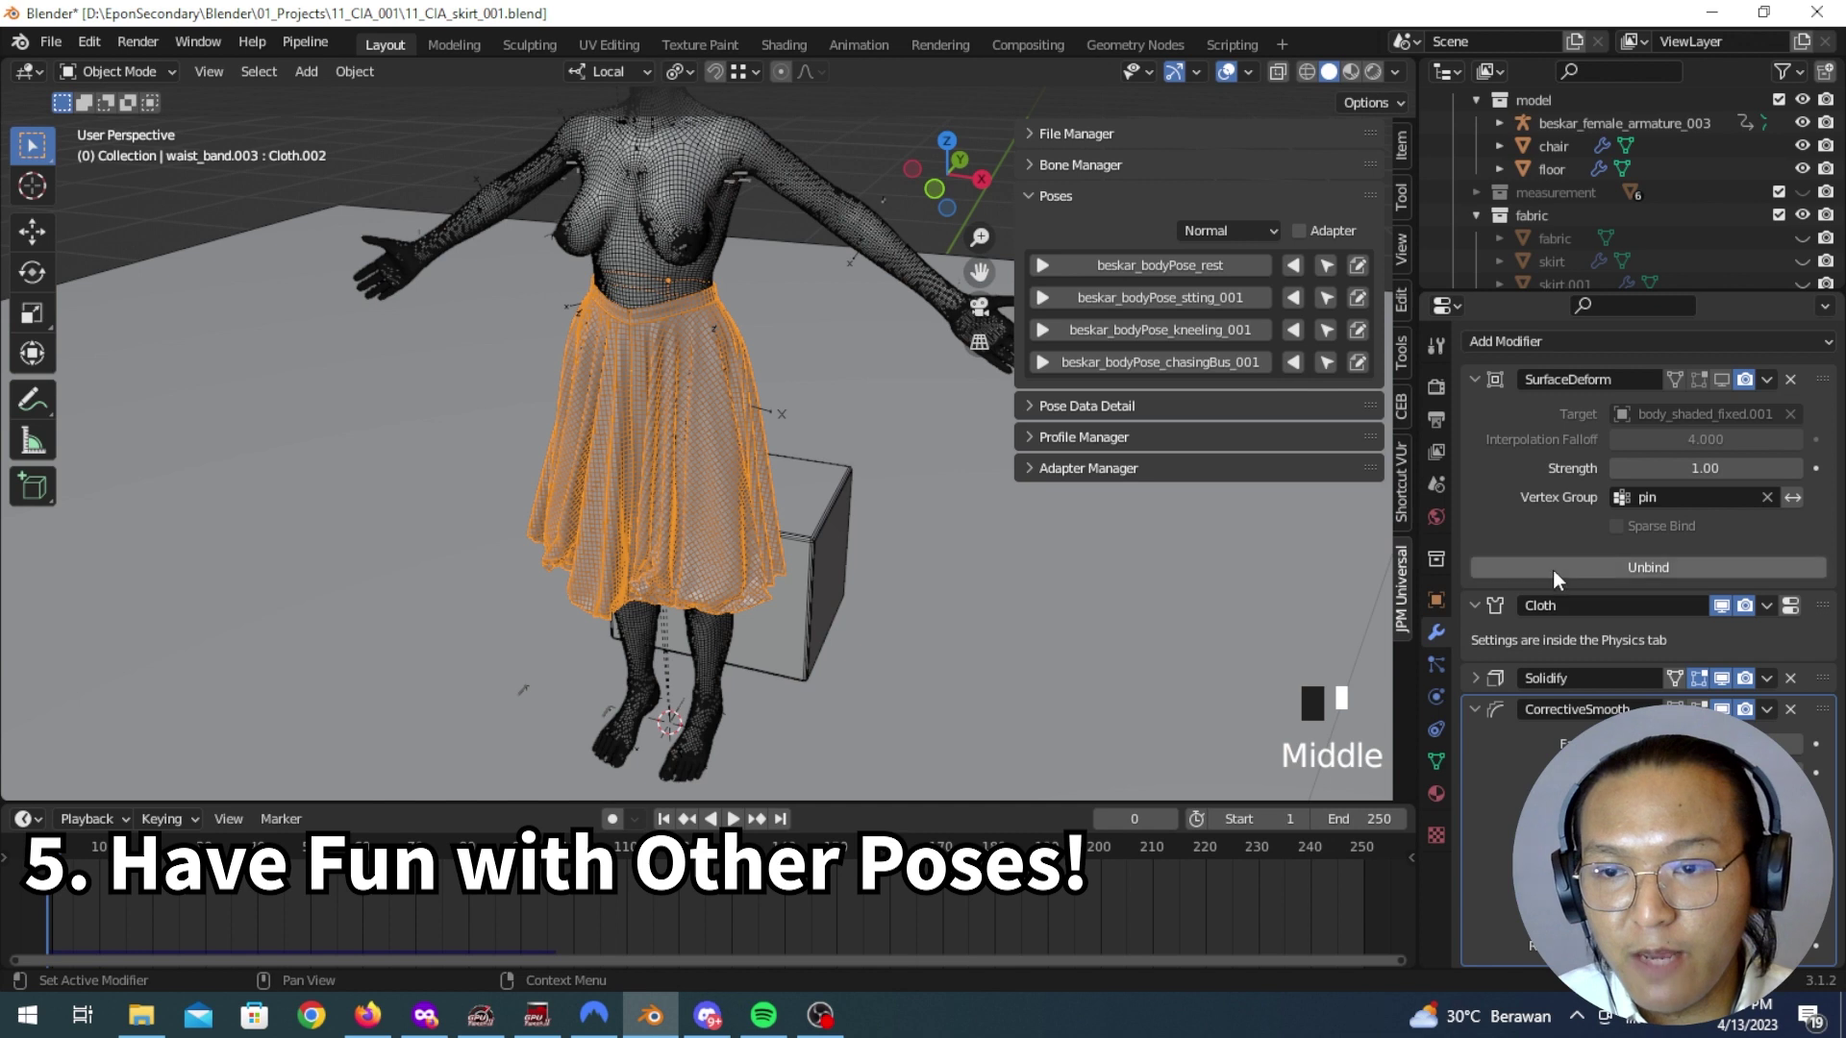
scroll(1514, 492, up, 4)
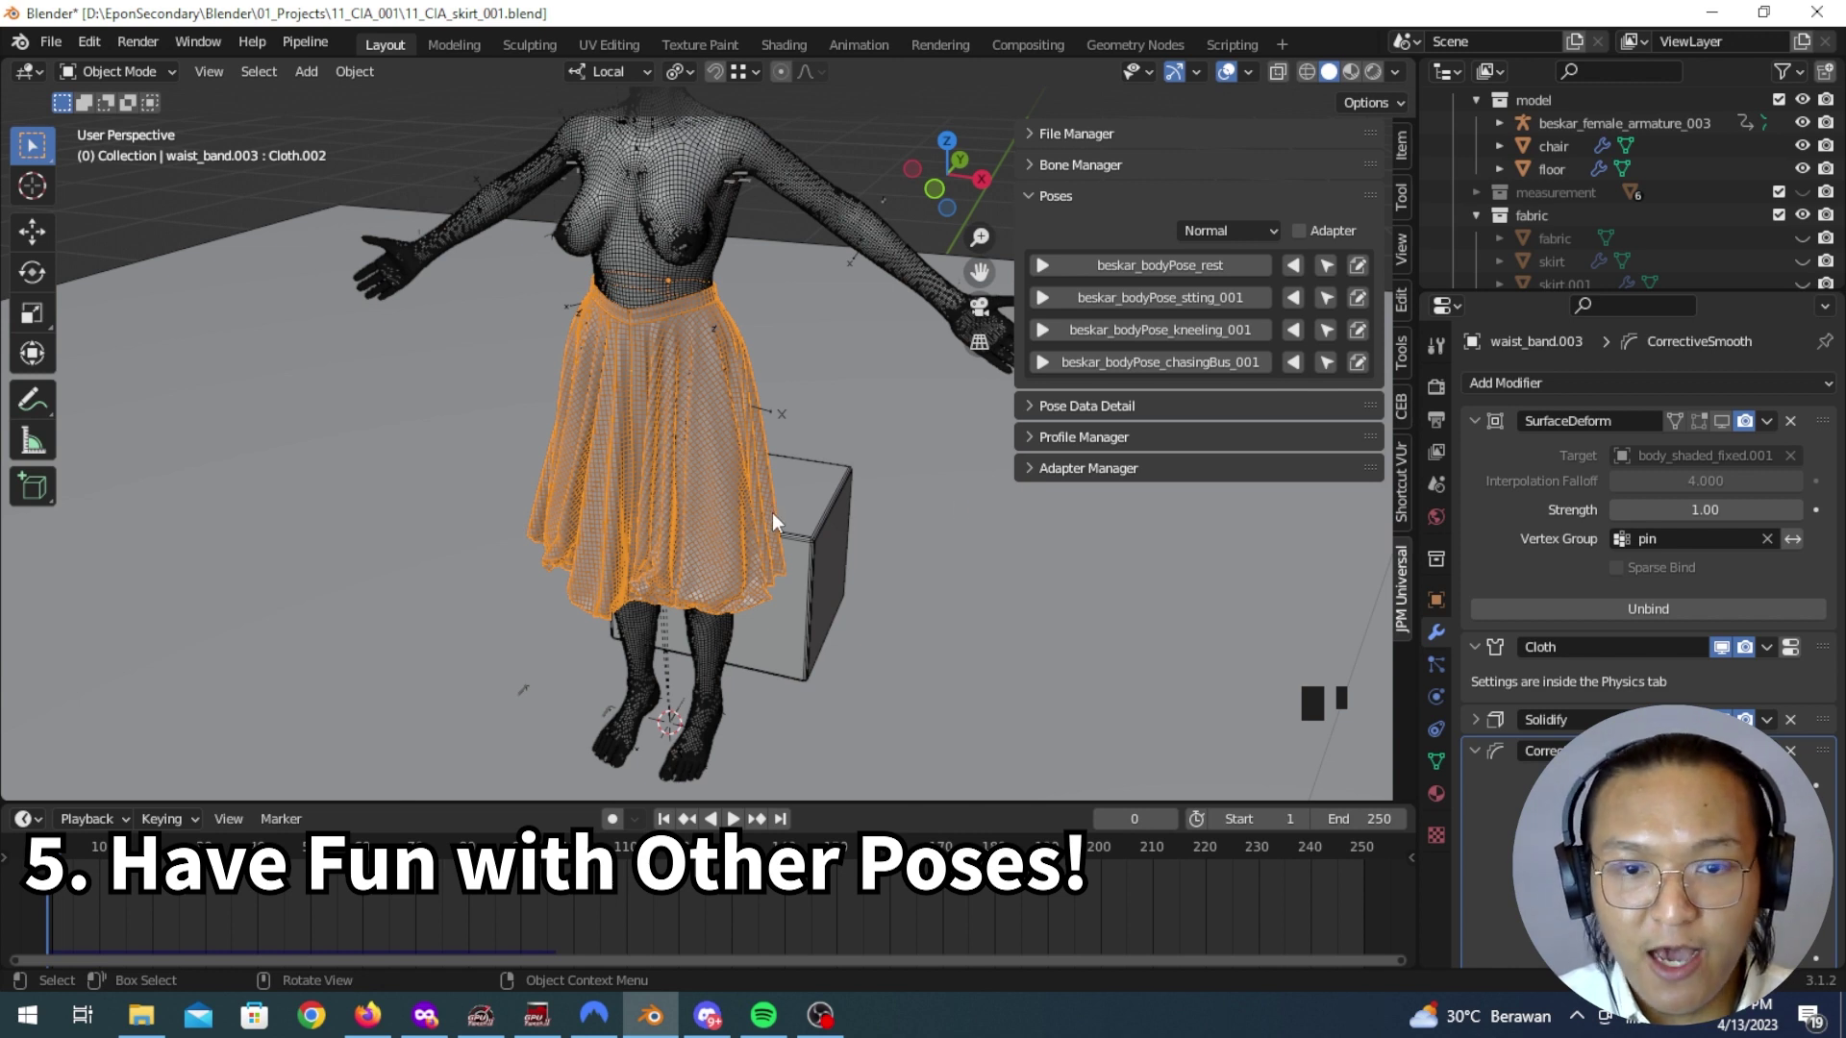
key(space)
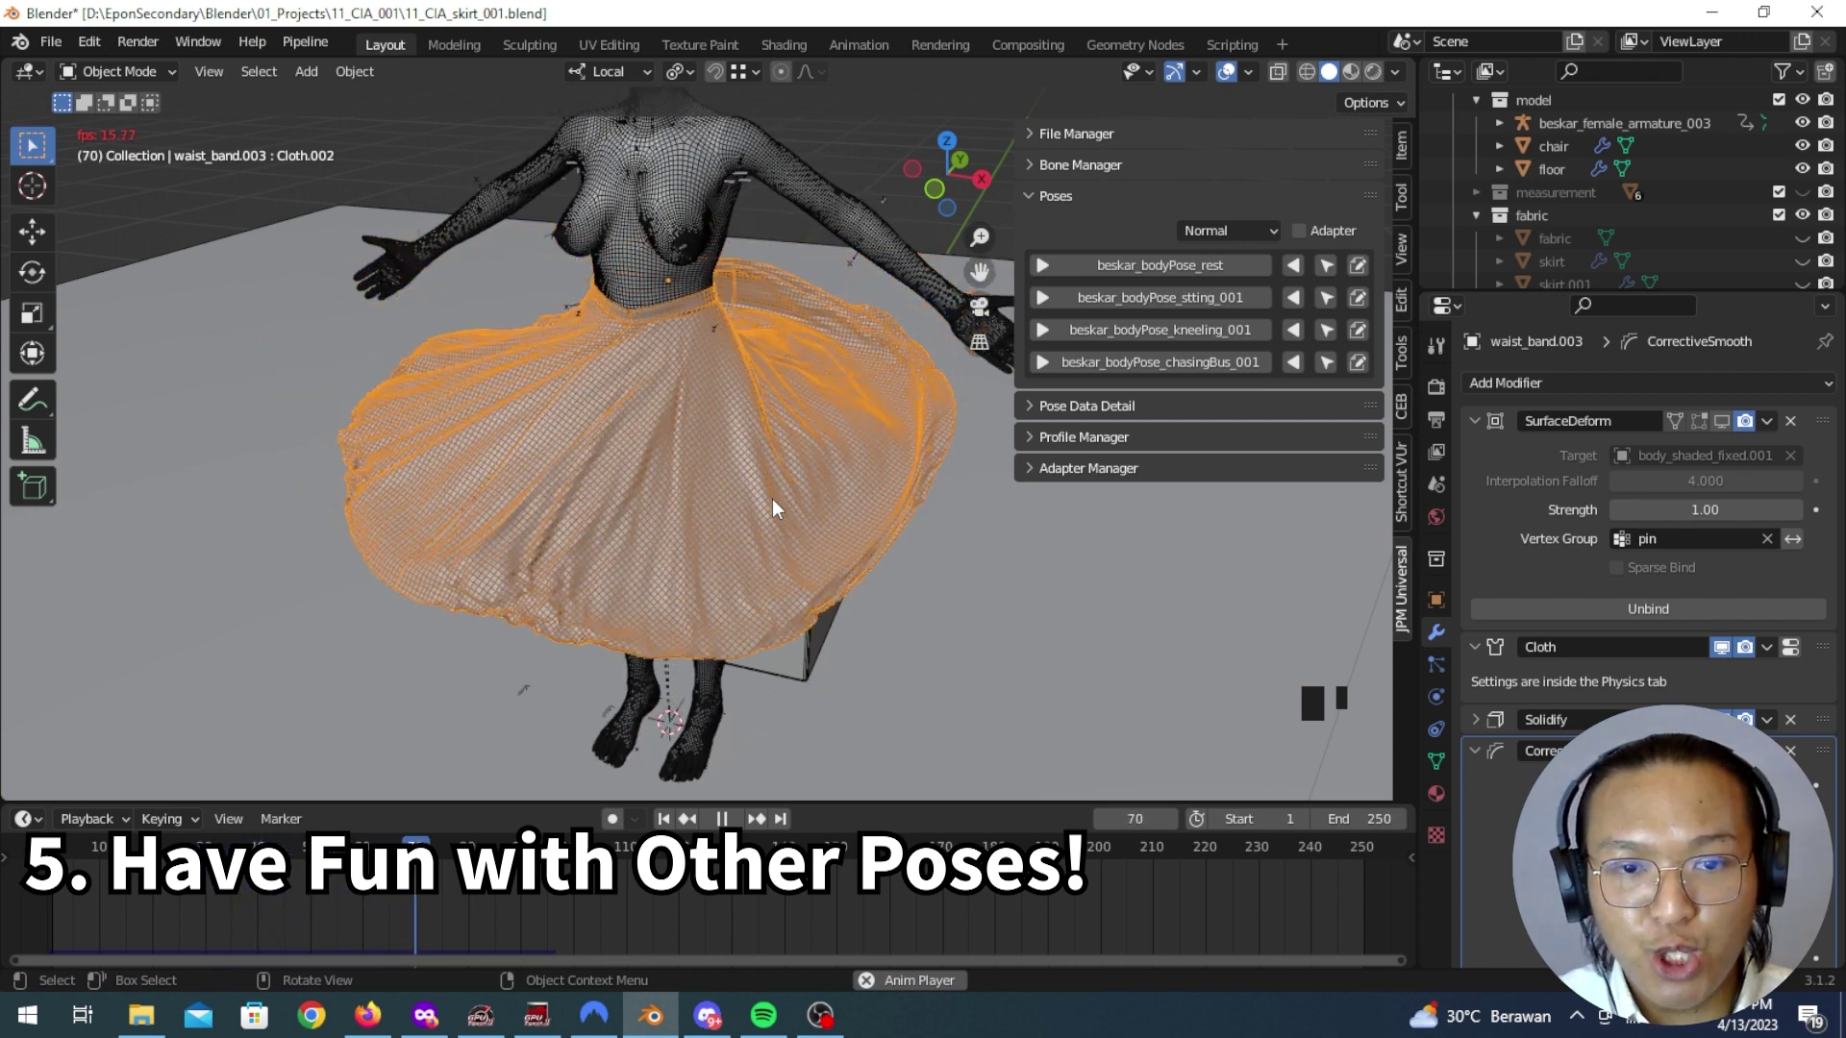
key(space)
middle_drag(771, 499, 817, 516)
key(Right)
key(Right)
key(Right)
key(Right)
Step: View the whole figure and floor from the front and hide the viewport's sidebar
middle_drag(838, 492, 833, 427)
scroll(833, 443, down, 4)
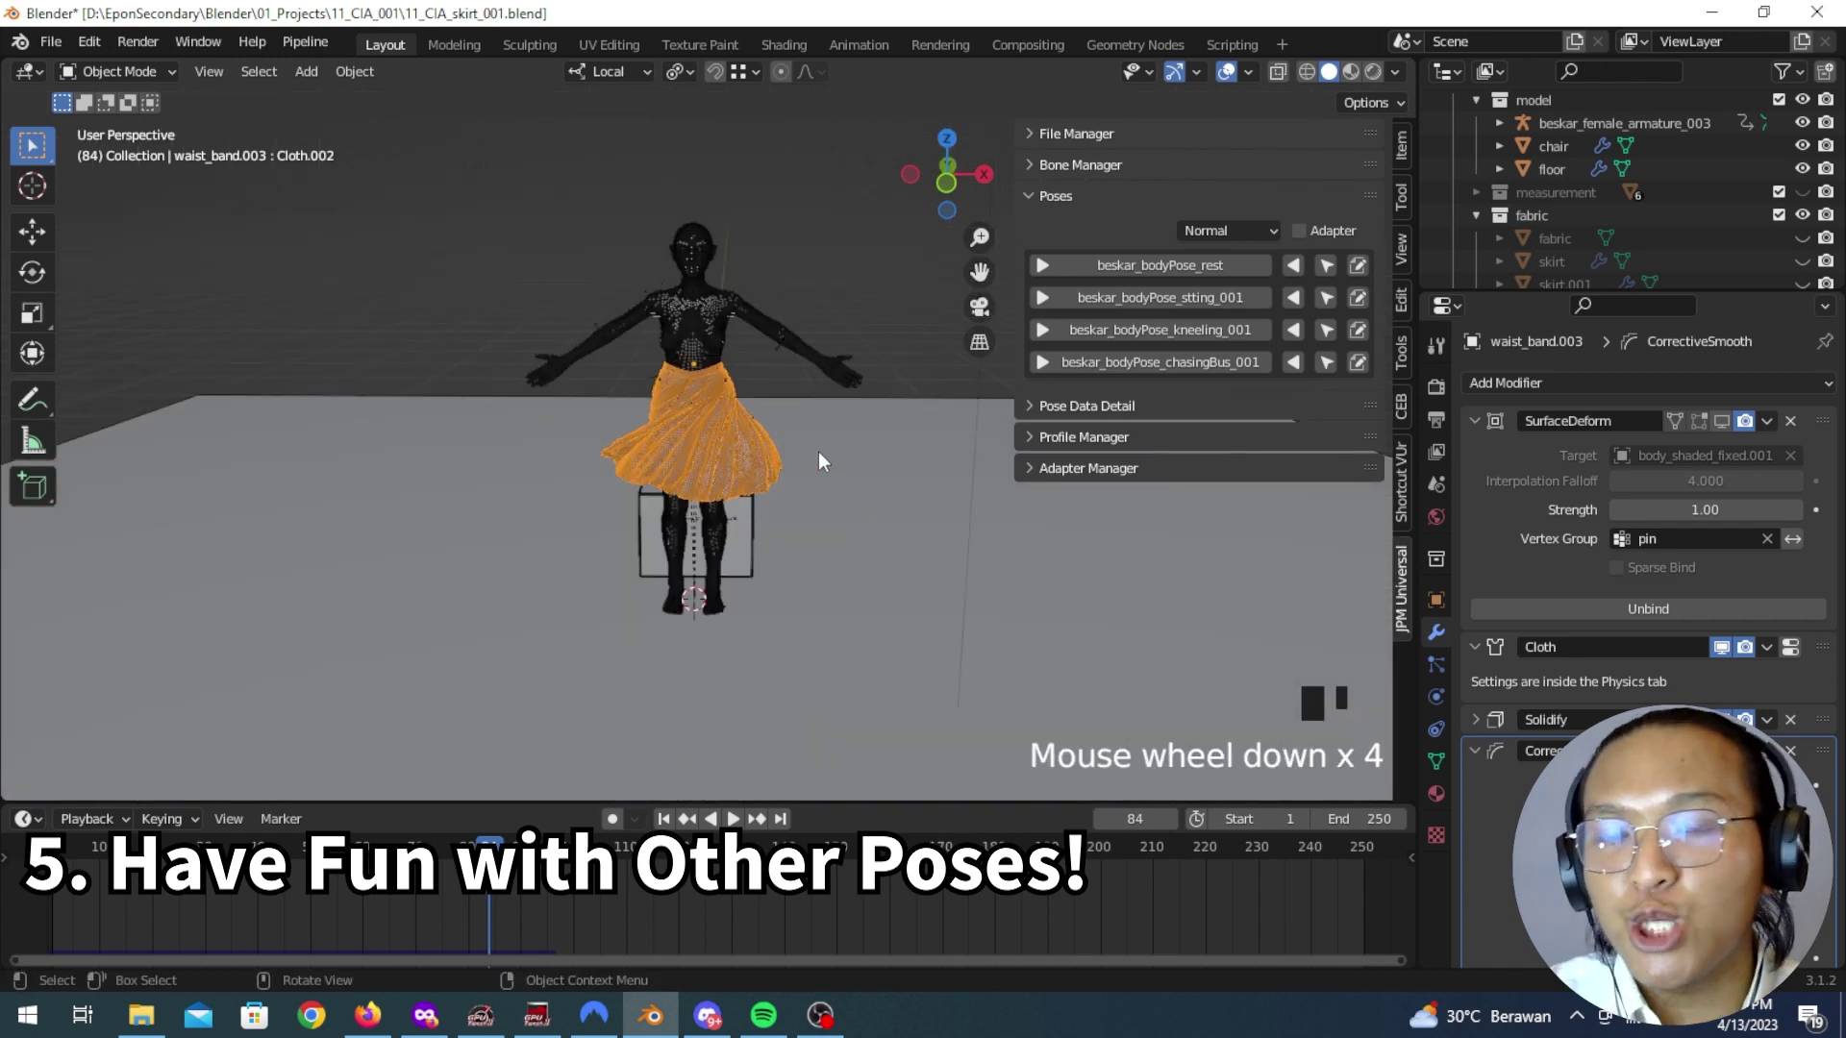
key(n)
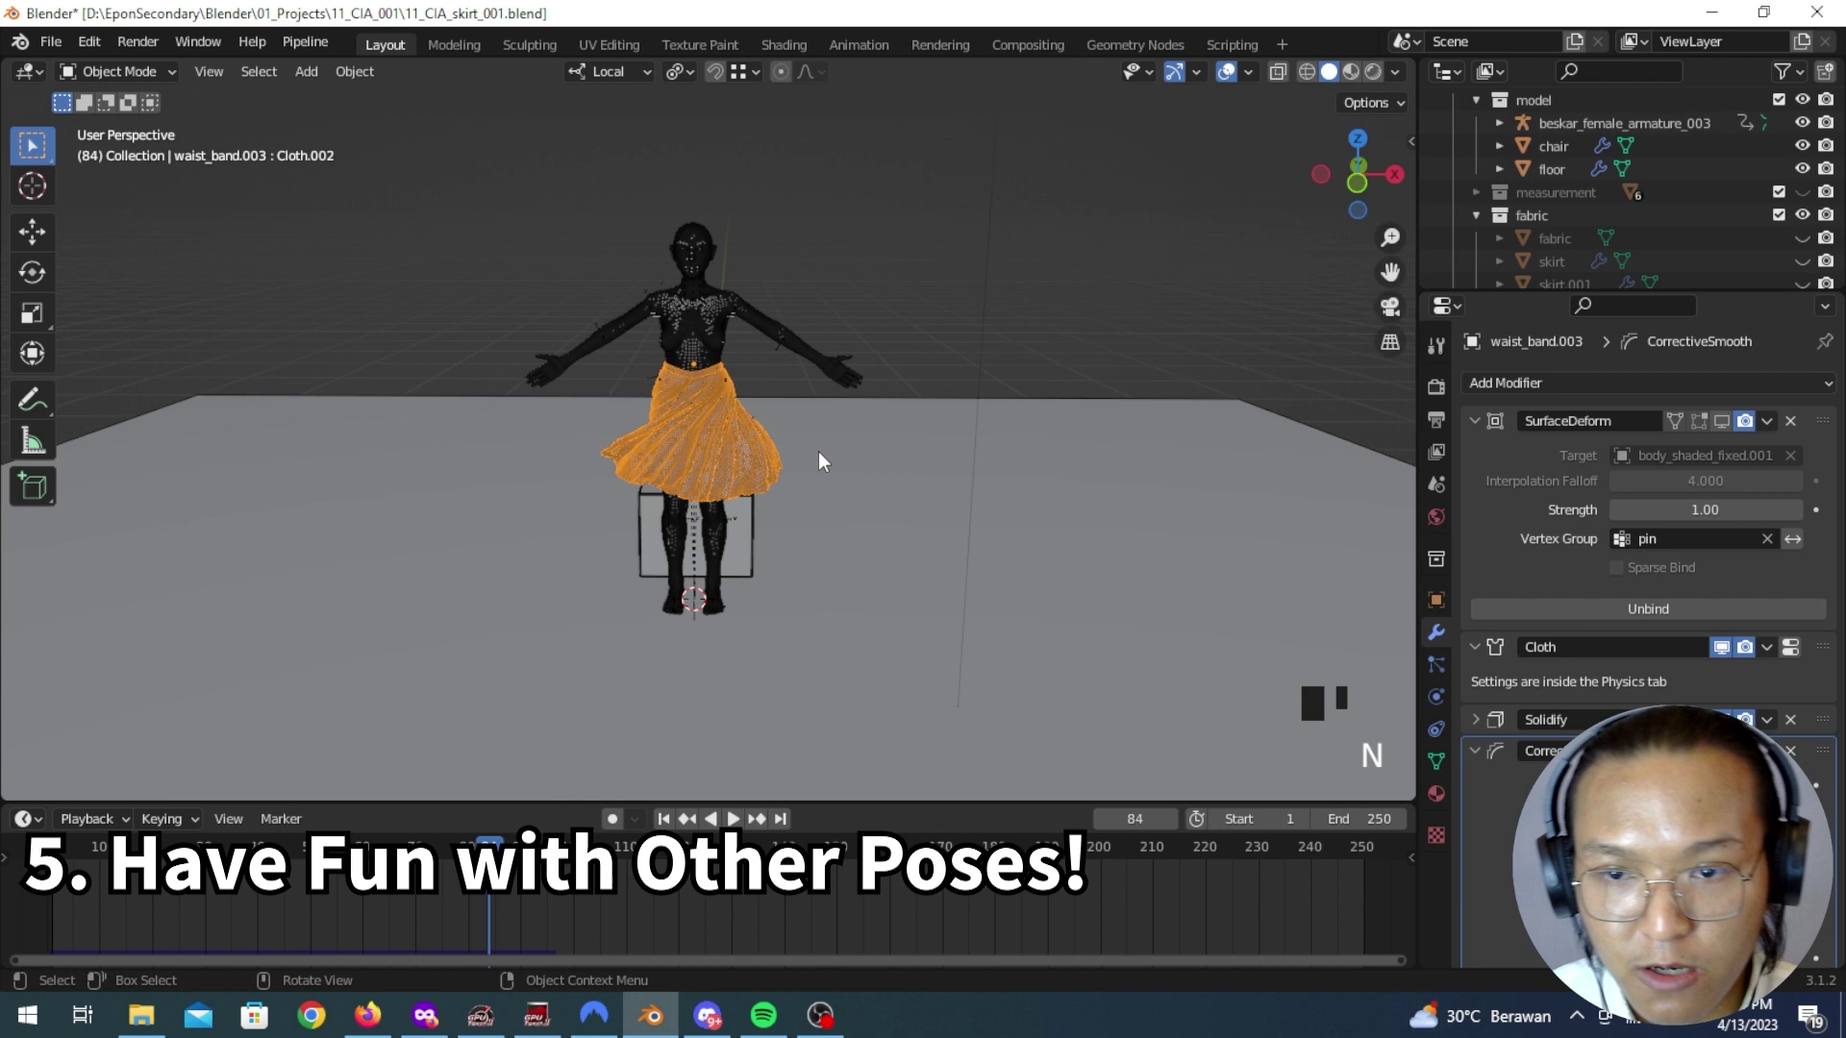